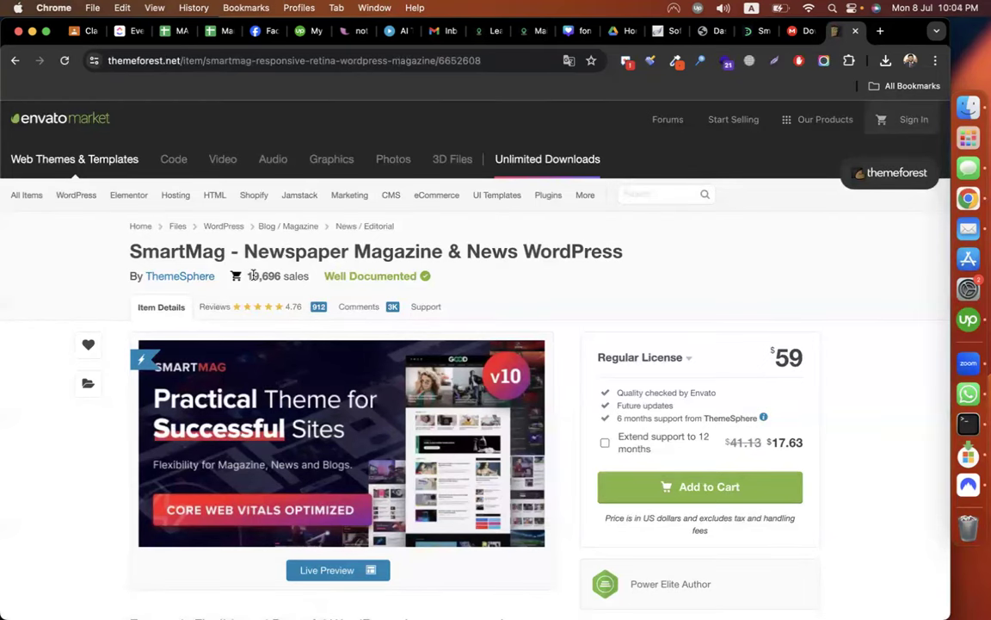
Open the SmartMag live preview from the ThemeForest item page.
{"action": "mouse_move", "coordinate": [265, 456]}
{"action": "scroll", "coordinate": [265, 457], "scroll_direction": "down", "scroll_amount": 2}
{"action": "left_click", "coordinate": [297, 484]}
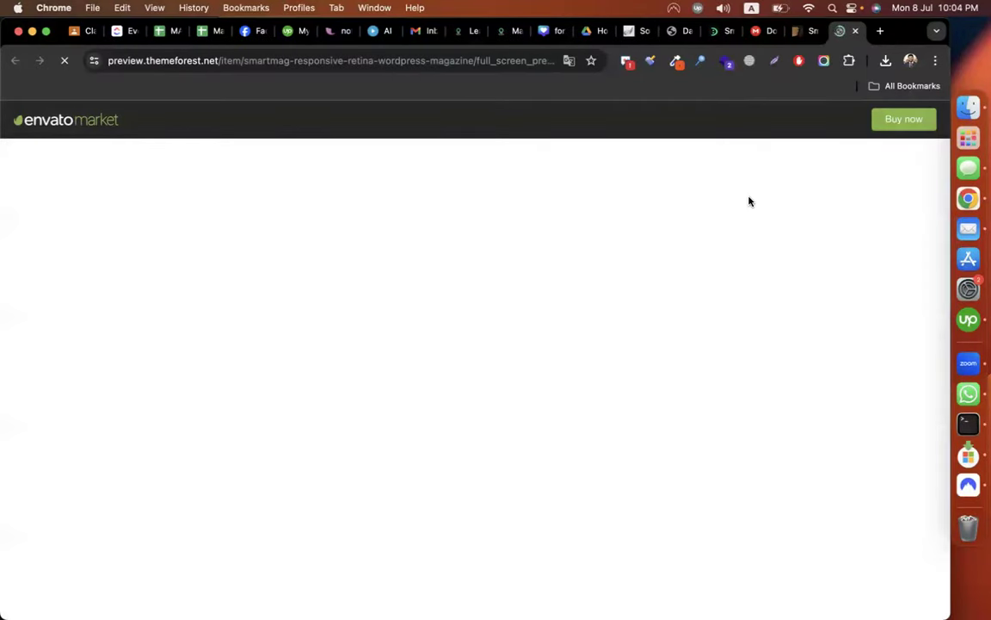
{"action": "scroll", "coordinate": [814, 328], "scroll_direction": "down", "scroll_amount": 5}
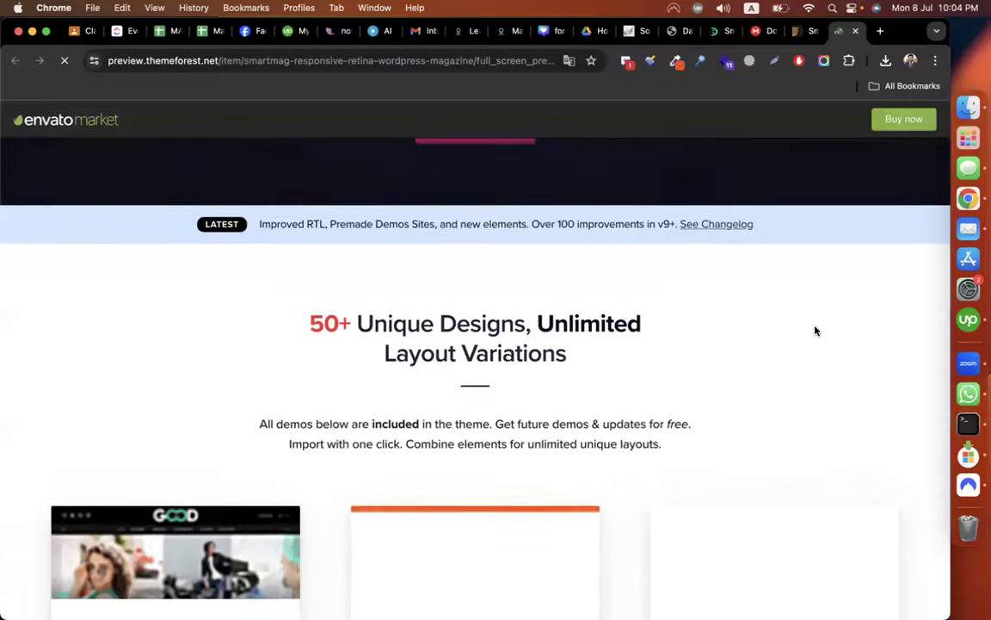
{"action": "scroll", "coordinate": [816, 330], "scroll_direction": "down", "scroll_amount": 5}
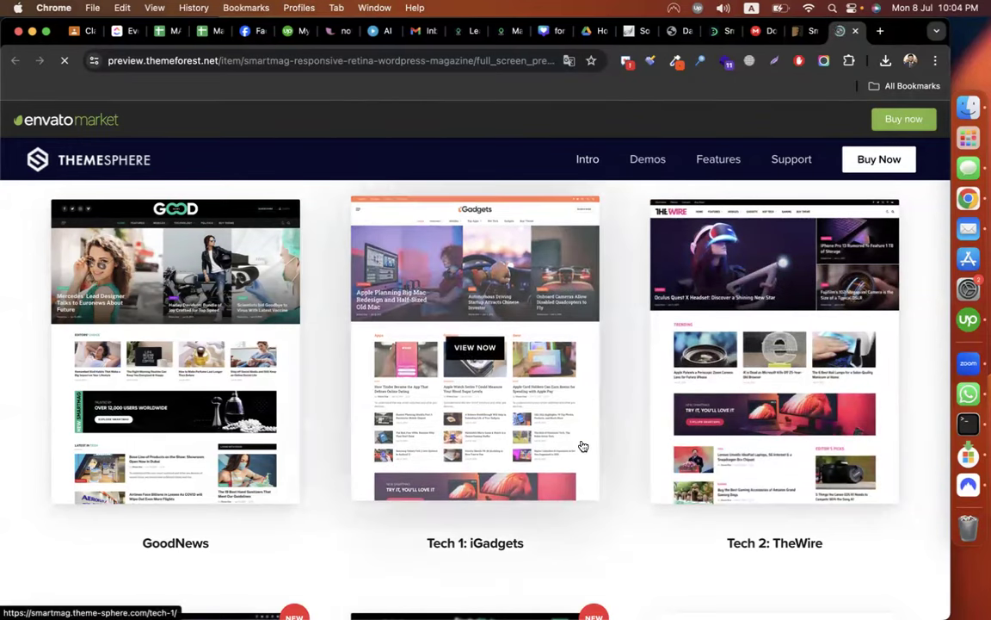
Browse the demo layouts such as GoodNews, TechBlog, FridayMag and NewsTime, then return to the item page.
{"action": "scroll", "coordinate": [527, 376], "scroll_direction": "down", "scroll_amount": 8}
{"action": "scroll", "coordinate": [234, 542], "scroll_direction": "down", "scroll_amount": 2}
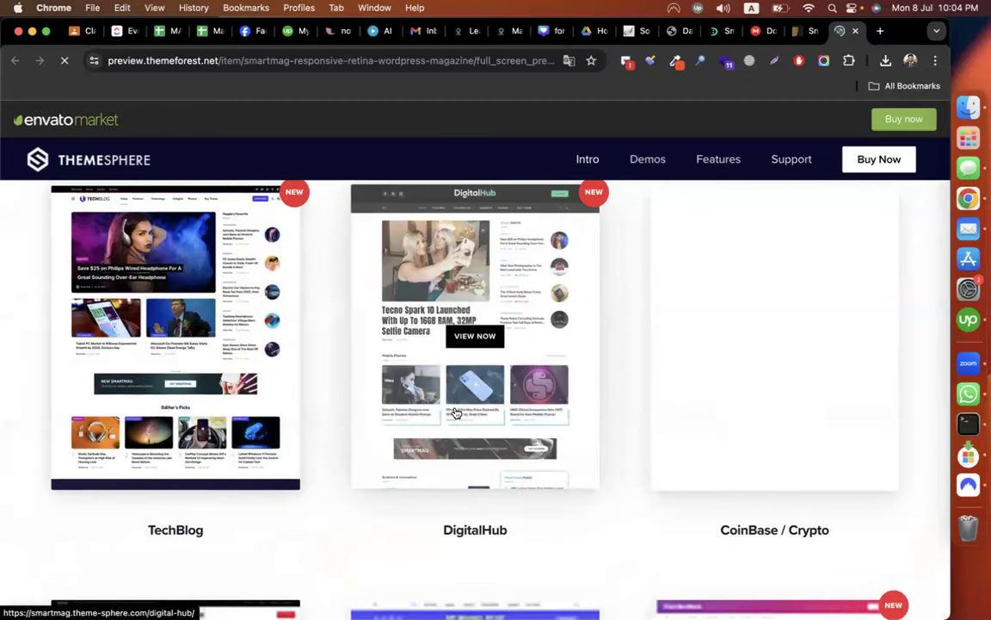
{"action": "scroll", "coordinate": [453, 412], "scroll_direction": "down", "scroll_amount": 5}
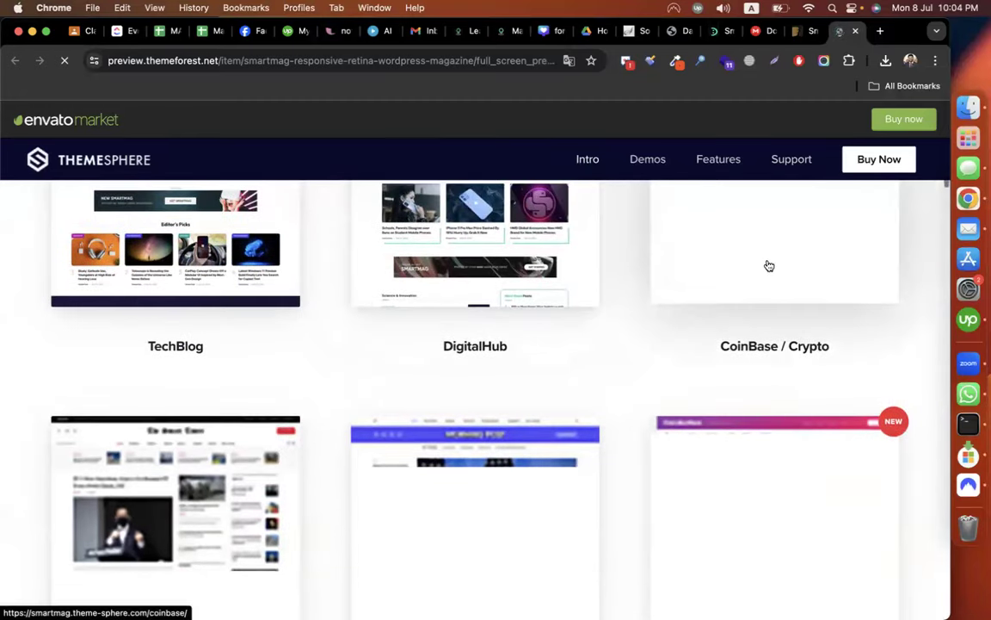
{"action": "scroll", "coordinate": [534, 345], "scroll_direction": "down", "scroll_amount": 6}
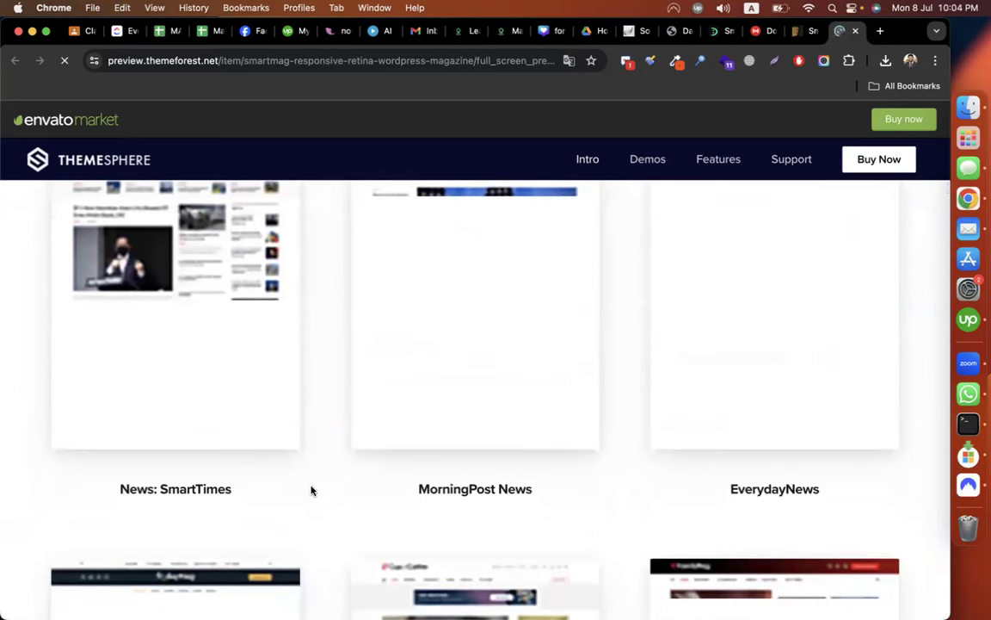
{"action": "scroll", "coordinate": [568, 495], "scroll_direction": "down", "scroll_amount": 3}
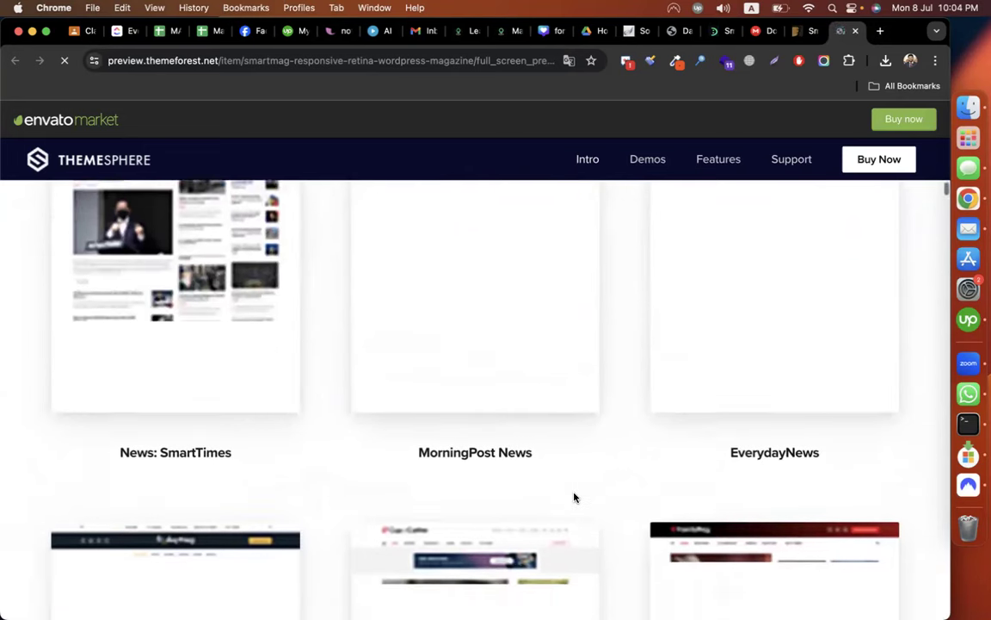
{"action": "scroll", "coordinate": [631, 438], "scroll_direction": "up", "scroll_amount": 3}
{"action": "scroll", "coordinate": [630, 439], "scroll_direction": "up", "scroll_amount": 1}
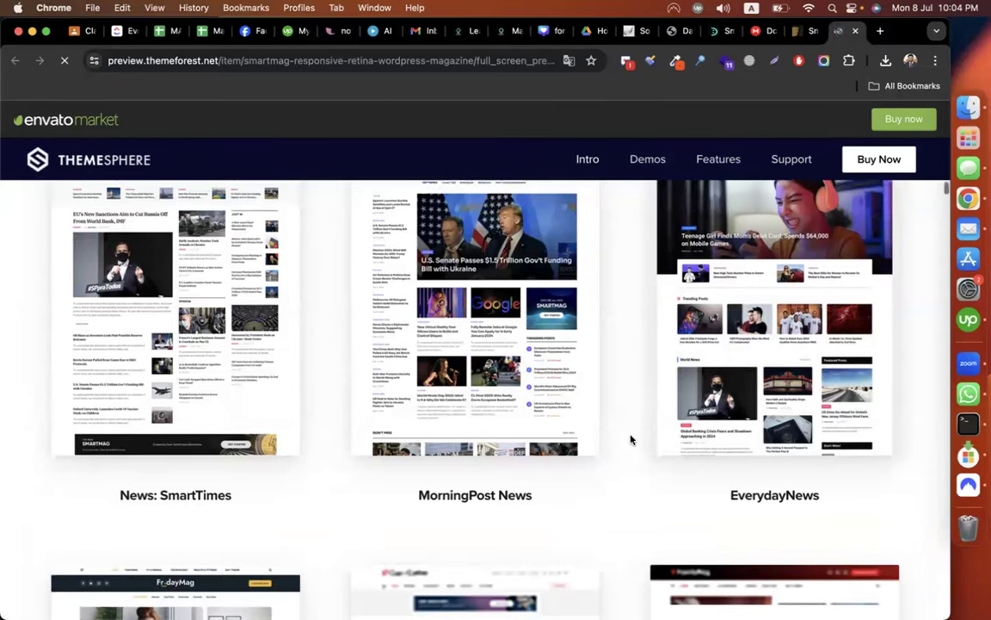
{"action": "scroll", "coordinate": [631, 439], "scroll_direction": "down", "scroll_amount": 5}
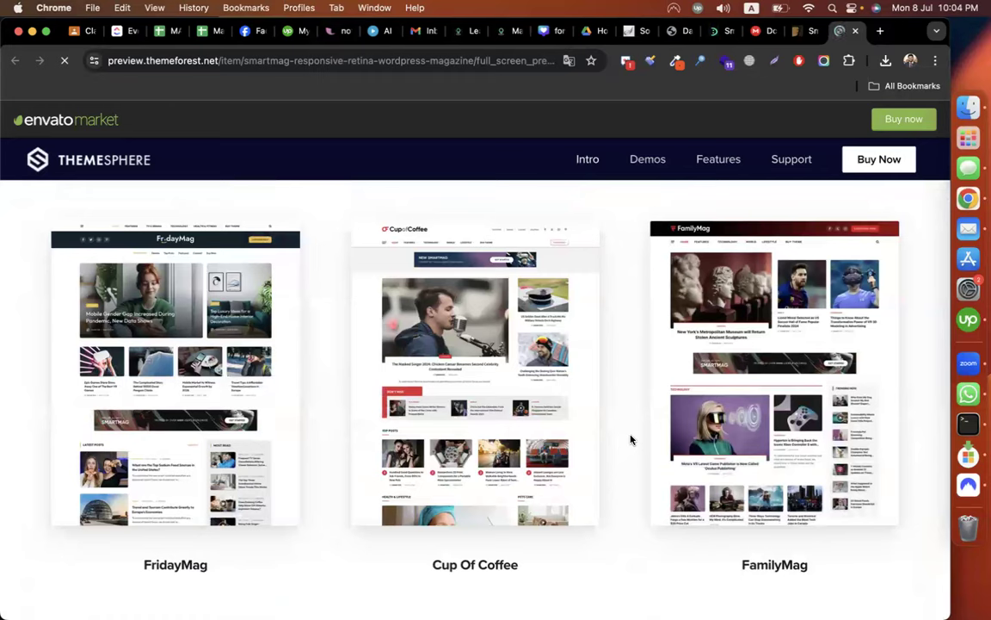
{"action": "scroll", "coordinate": [631, 439], "scroll_direction": "down", "scroll_amount": 10}
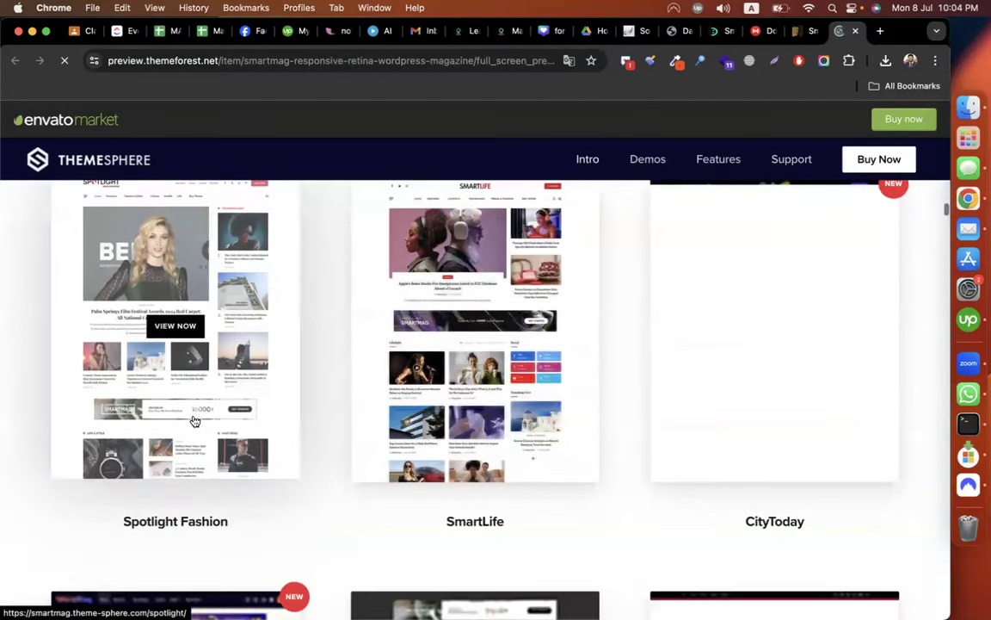
{"action": "scroll", "coordinate": [630, 491], "scroll_direction": "down", "scroll_amount": 12}
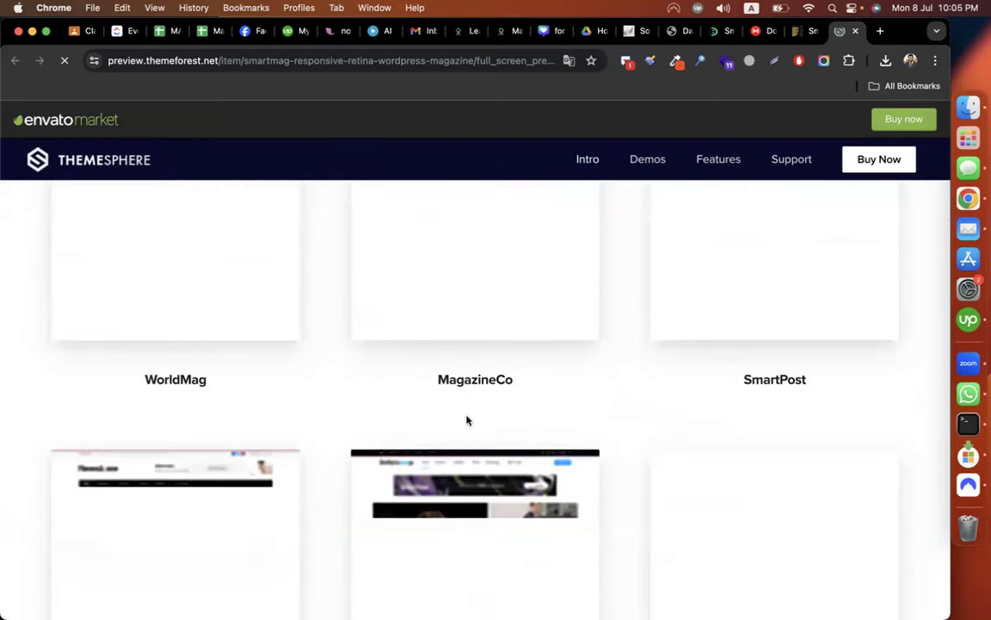
{"action": "scroll", "coordinate": [612, 397], "scroll_direction": "up", "scroll_amount": 14}
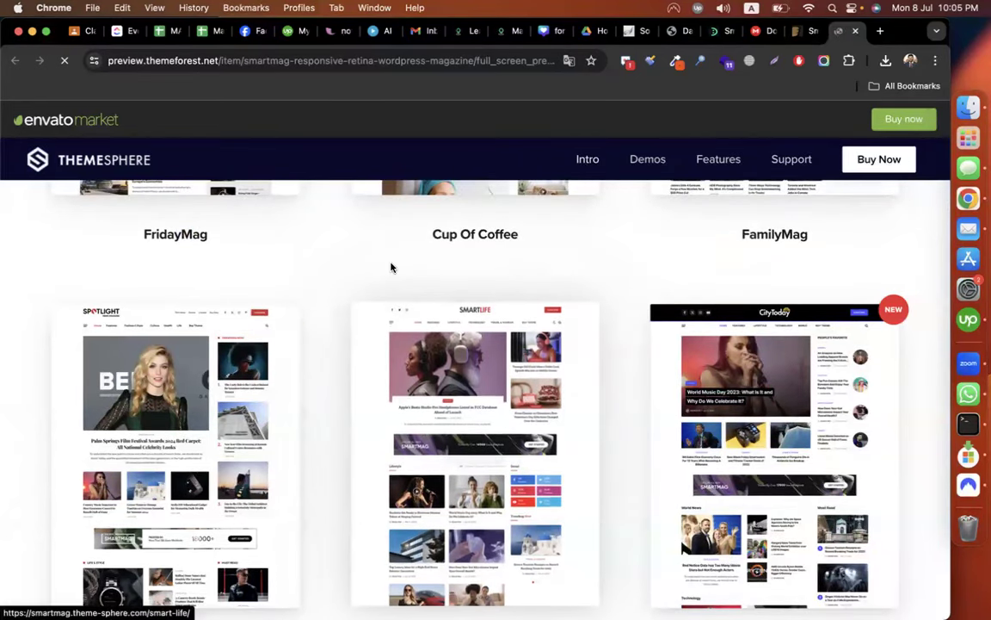
{"action": "scroll", "coordinate": [379, 263], "scroll_direction": "down", "scroll_amount": 1}
{"action": "scroll", "coordinate": [365, 261], "scroll_direction": "down", "scroll_amount": 3}
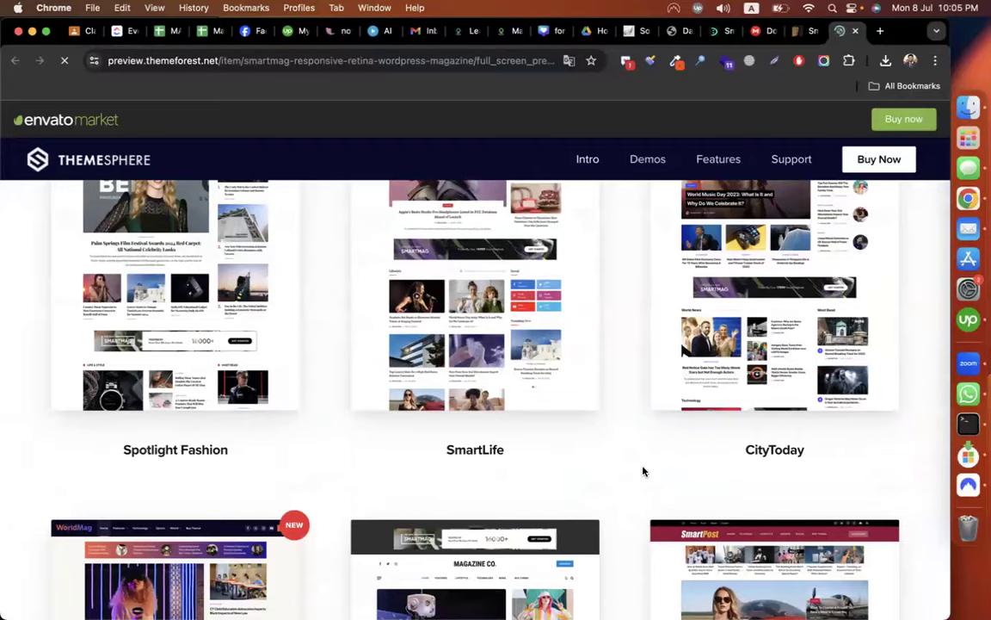
{"action": "scroll", "coordinate": [643, 471], "scroll_direction": "up", "scroll_amount": 12}
{"action": "scroll", "coordinate": [643, 471], "scroll_direction": "up", "scroll_amount": 15}
{"action": "scroll", "coordinate": [644, 469], "scroll_direction": "down", "scroll_amount": 10}
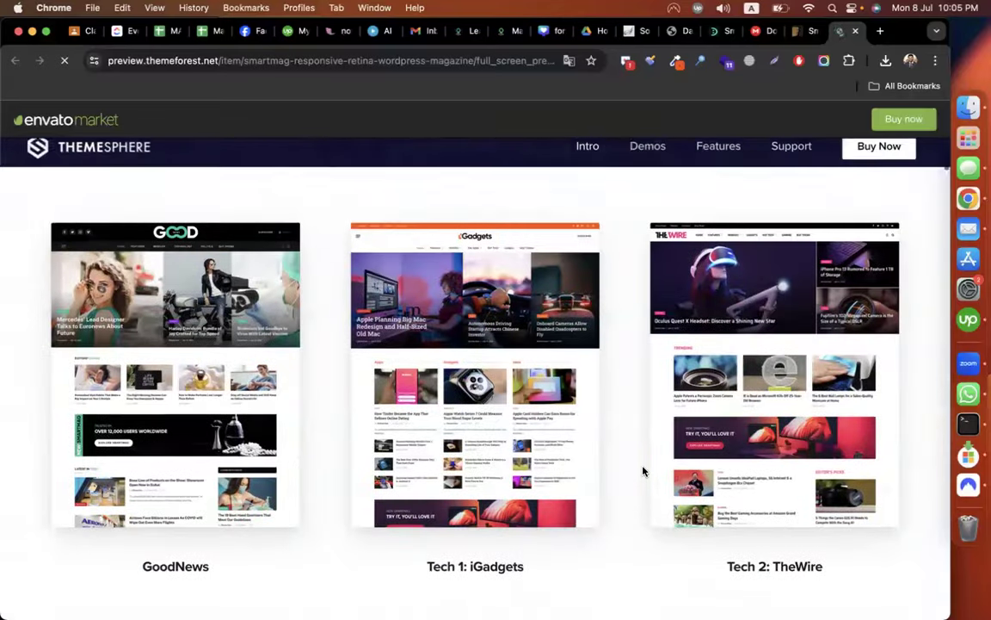
{"action": "scroll", "coordinate": [643, 454], "scroll_direction": "down", "scroll_amount": 20}
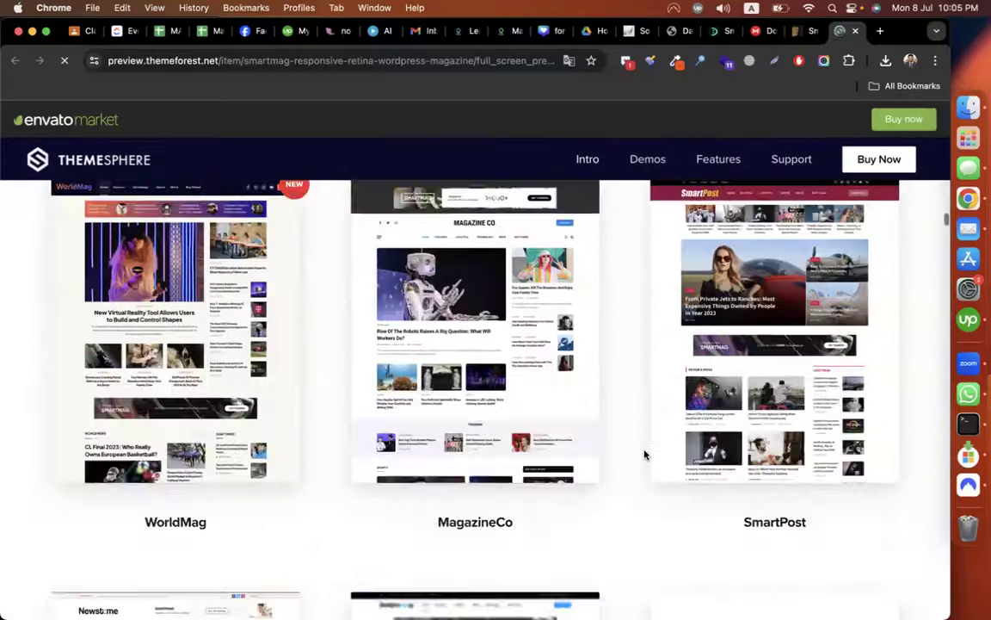
{"action": "left_click", "coordinate": [804, 32]}
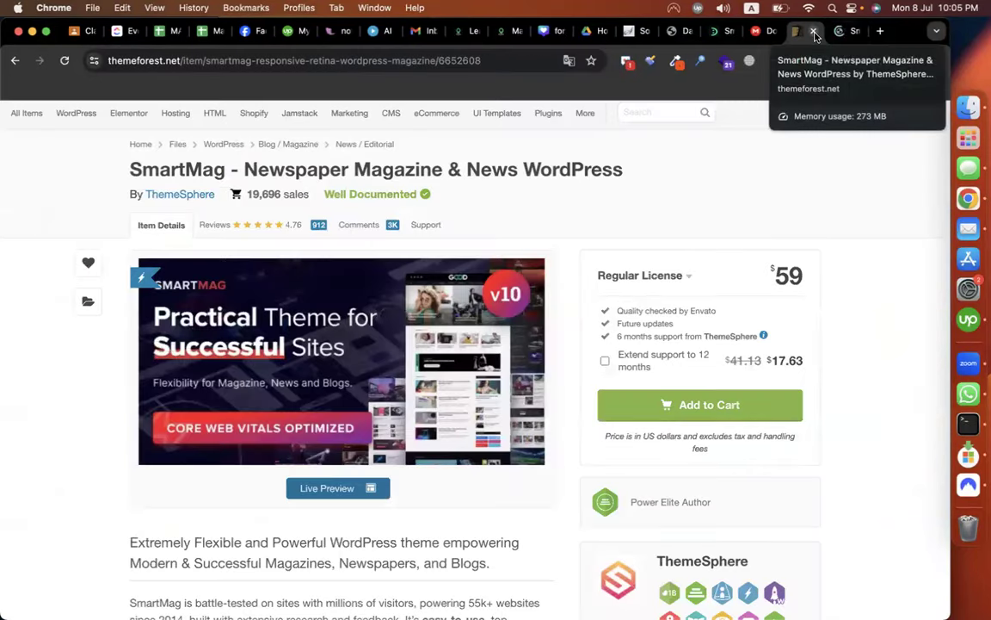
Close the ThemeForest item and preview tabs.
{"action": "left_click", "coordinate": [814, 32]}
{"action": "left_click", "coordinate": [814, 32]}
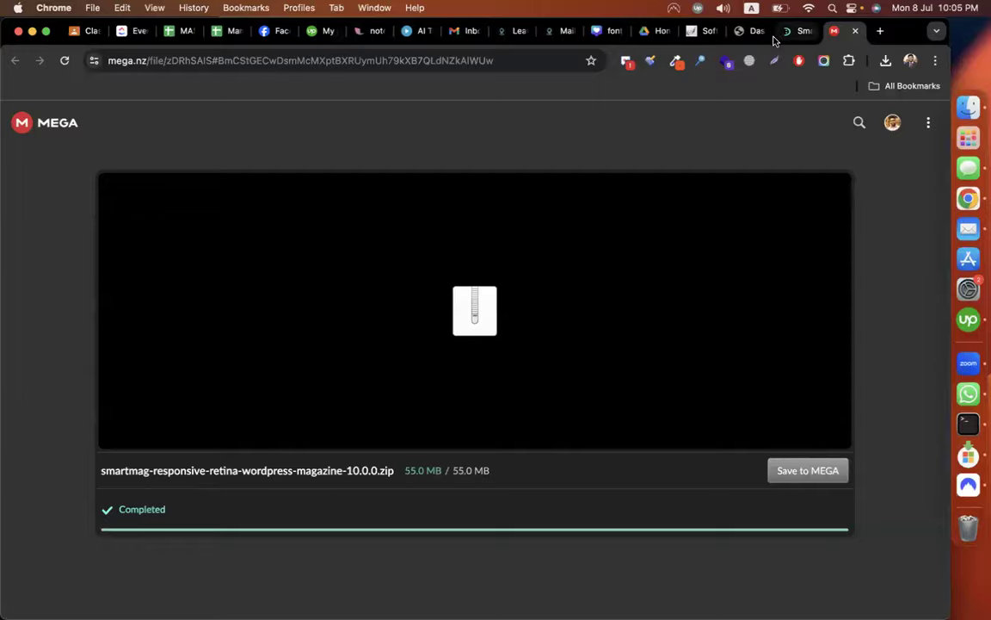
{"action": "left_click", "coordinate": [787, 33]}
Confirm the SmartMag 10.0.0 zip finished downloading in MEGA, then go back to the WordPress Dashboard.
{"action": "scroll", "coordinate": [586, 338], "scroll_direction": "up", "scroll_amount": 15}
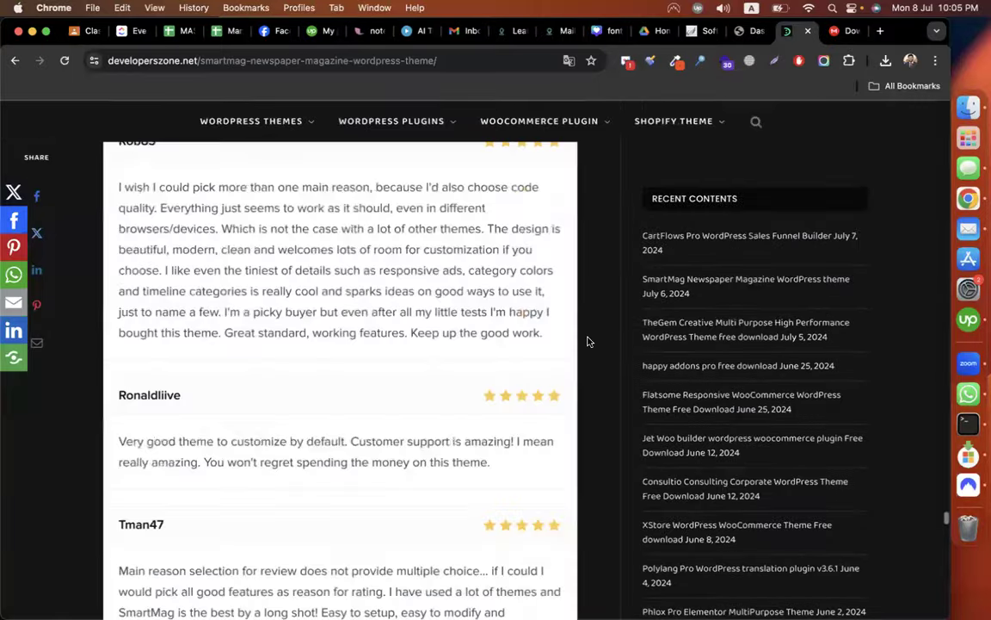
{"action": "scroll", "coordinate": [588, 341], "scroll_direction": "up", "scroll_amount": 20}
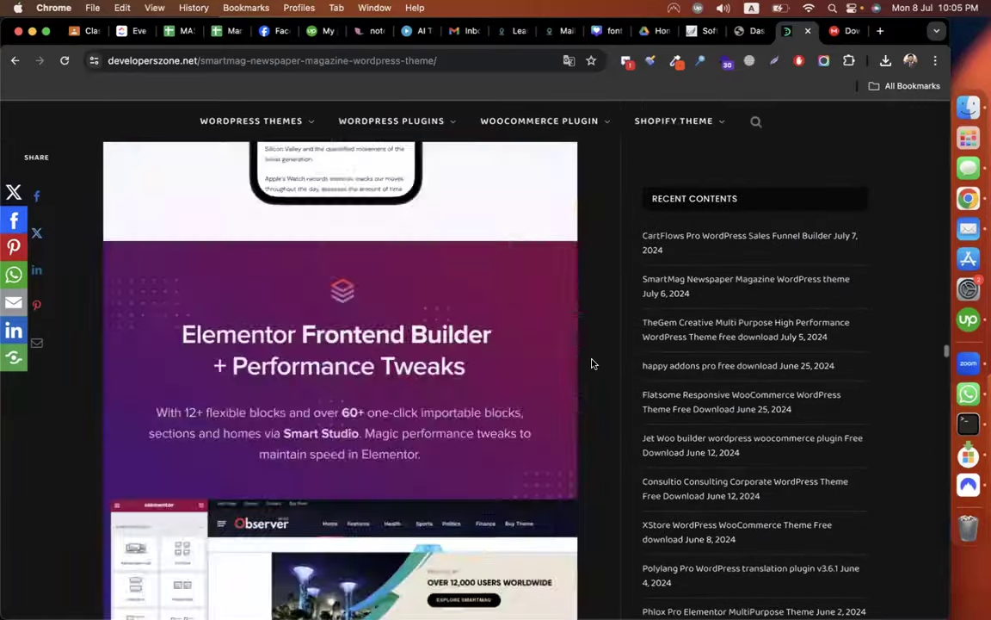
{"action": "scroll", "coordinate": [591, 361], "scroll_direction": "up", "scroll_amount": 15}
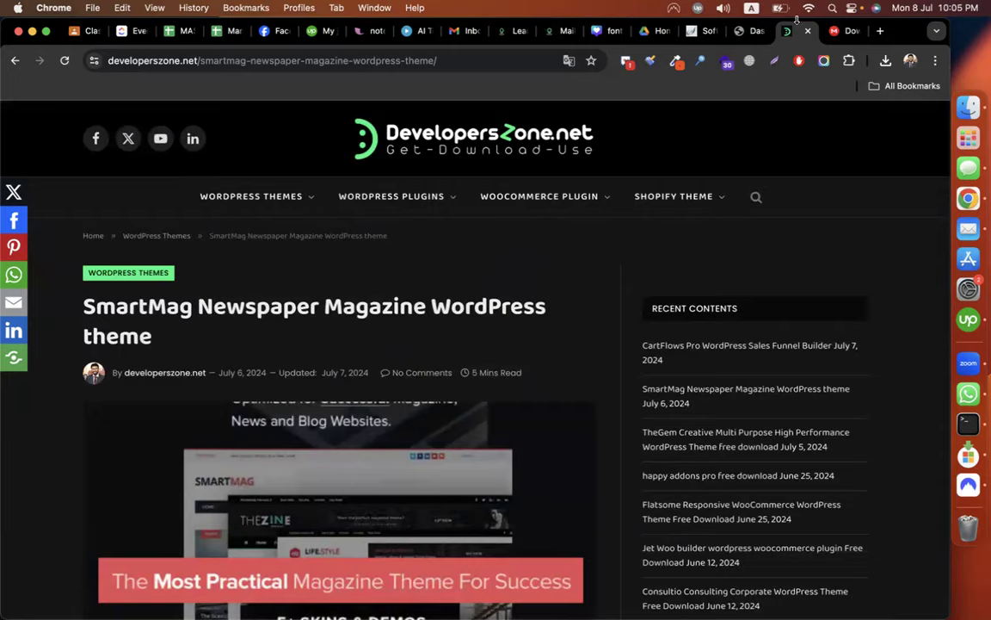
{"action": "left_click", "coordinate": [846, 33]}
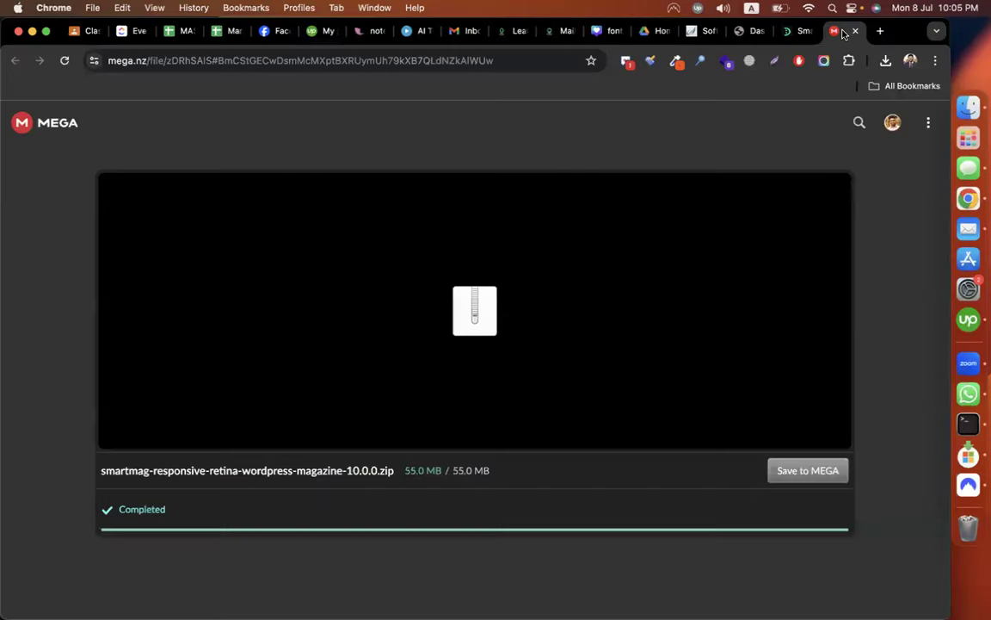
{"action": "left_click", "coordinate": [744, 31]}
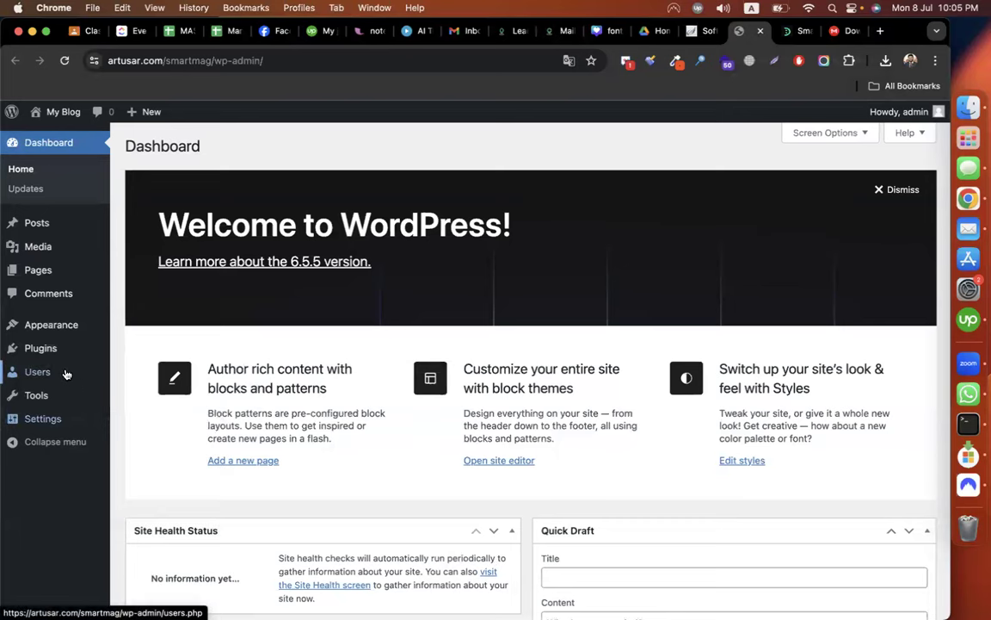
Reach the Upload Theme form via Appearance > Themes > Add New Theme.
{"action": "mouse_move", "coordinate": [69, 327]}
{"action": "left_click", "coordinate": [160, 328]}
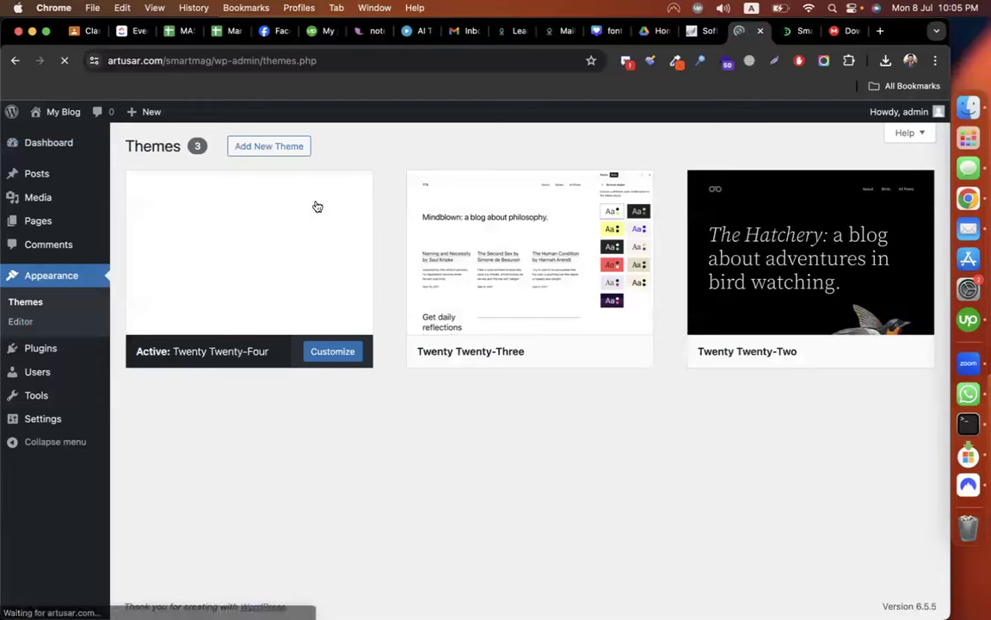
{"action": "left_click", "coordinate": [281, 153]}
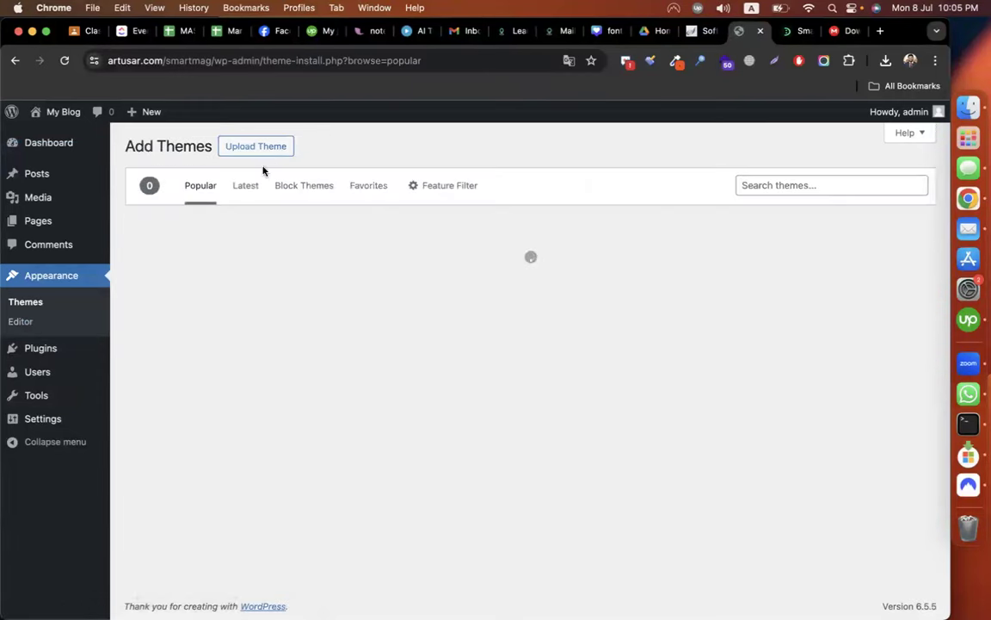
{"action": "left_click", "coordinate": [257, 155]}
Choose smart-mag.zip from the Downloads smartmag folder as the theme file.
{"action": "left_click", "coordinate": [418, 272]}
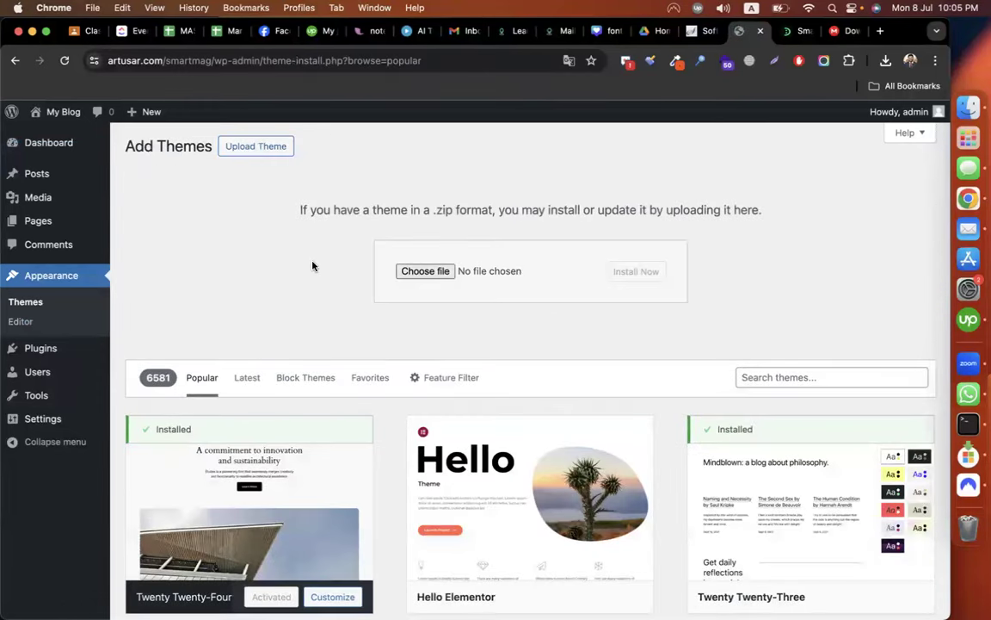
{"action": "left_click", "coordinate": [59, 182]}
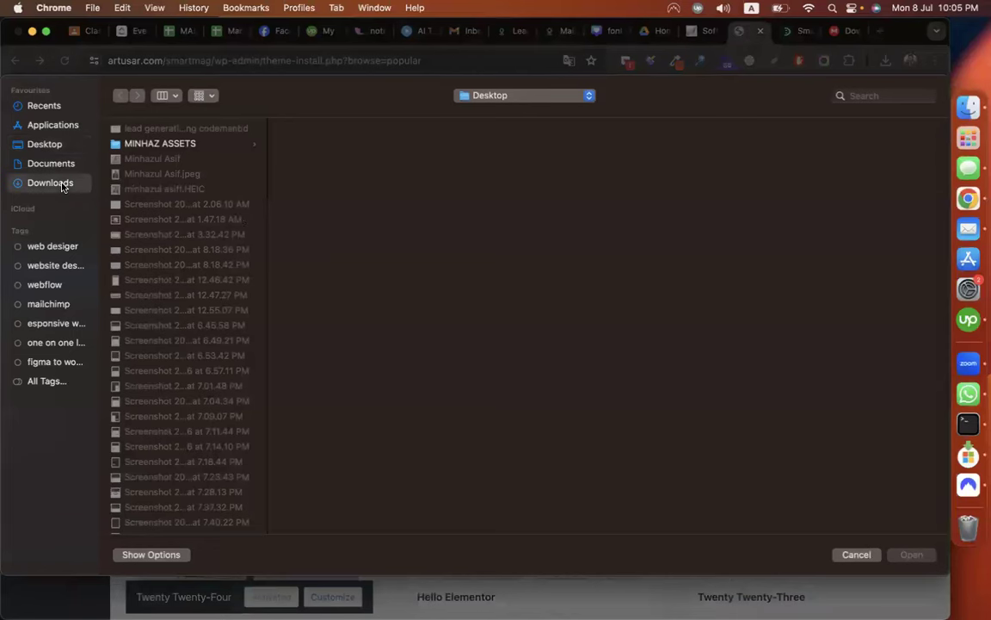
{"action": "key", "text": "s"}
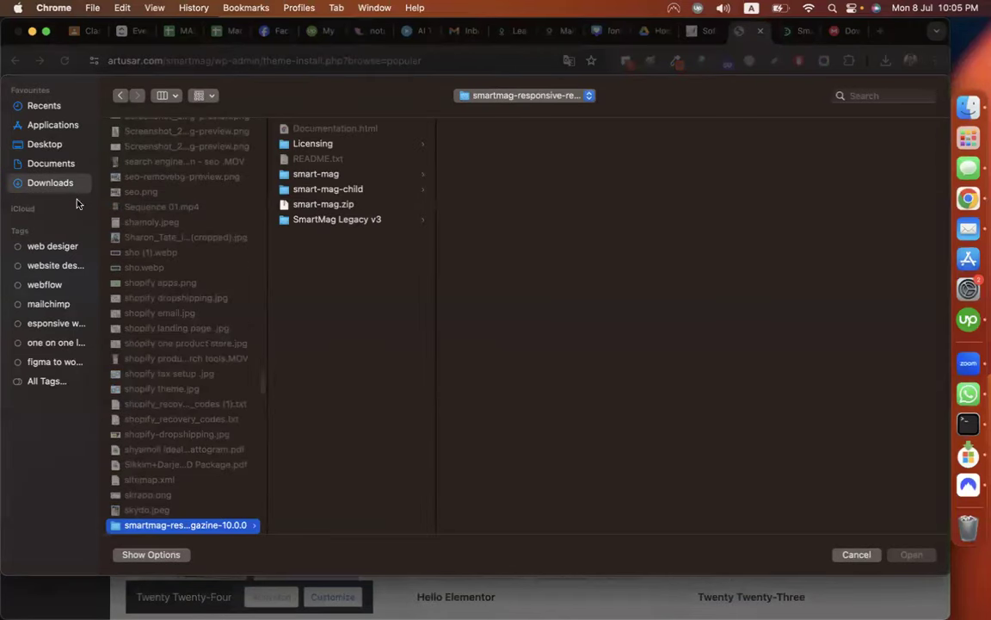
{"action": "scroll", "coordinate": [166, 414], "scroll_direction": "down", "scroll_amount": 3}
{"action": "left_click", "coordinate": [144, 437]}
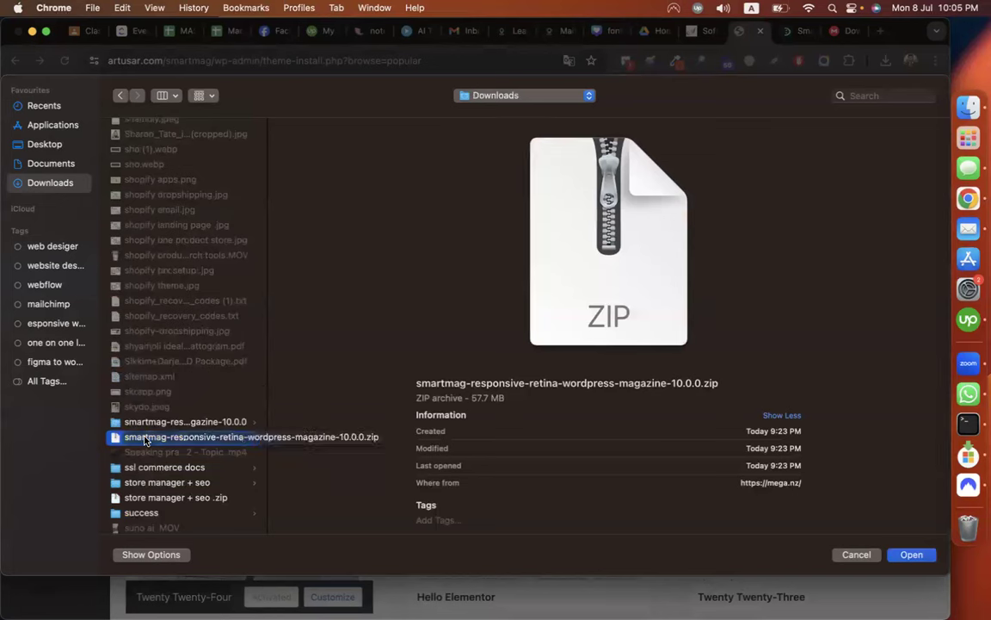
{"action": "left_click", "coordinate": [158, 423]}
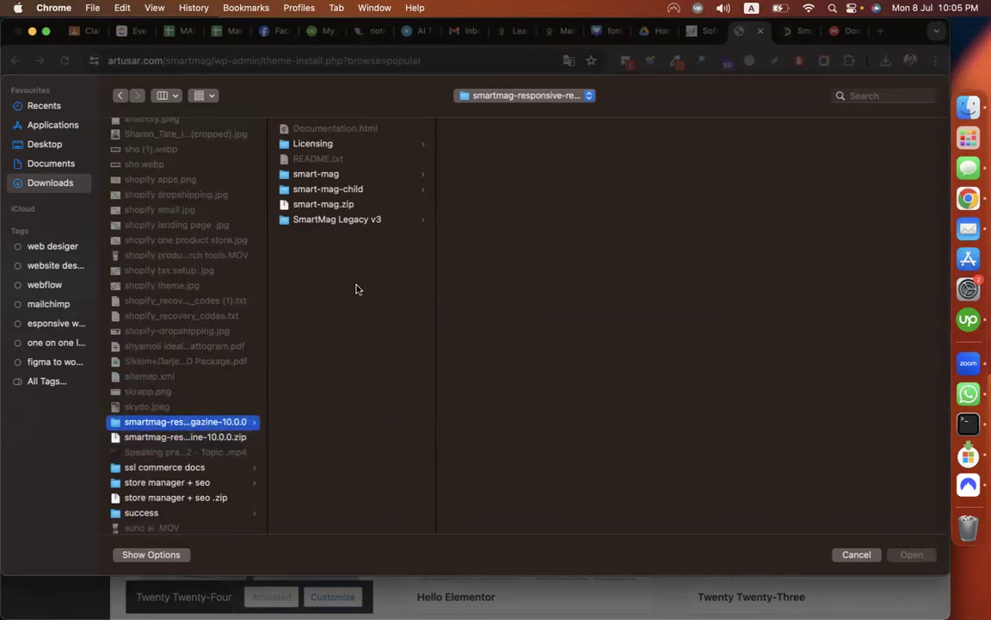
{"action": "left_click", "coordinate": [326, 206]}
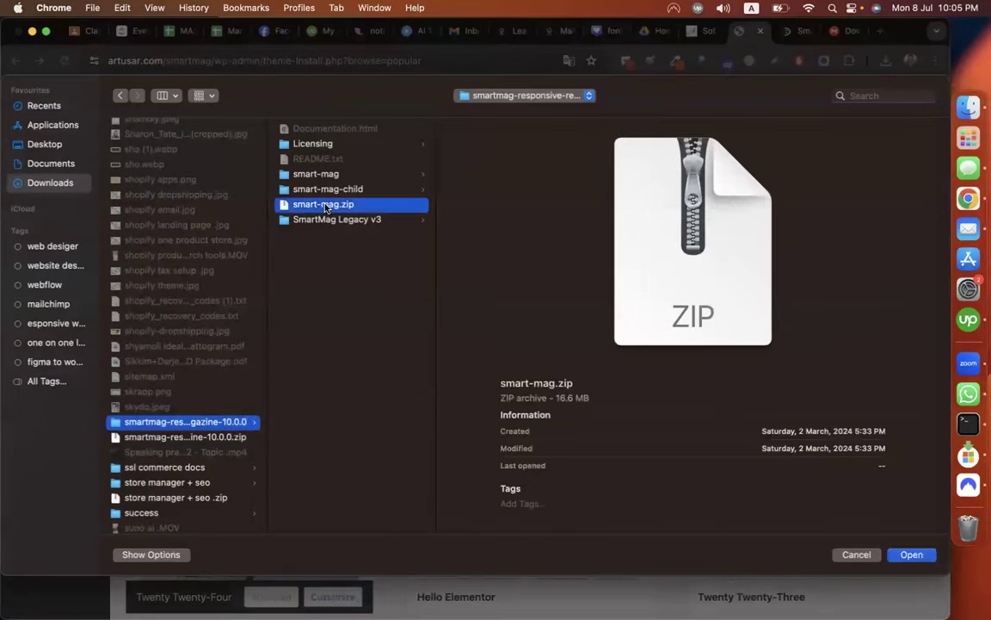
{"action": "double_click", "coordinate": [326, 207]}
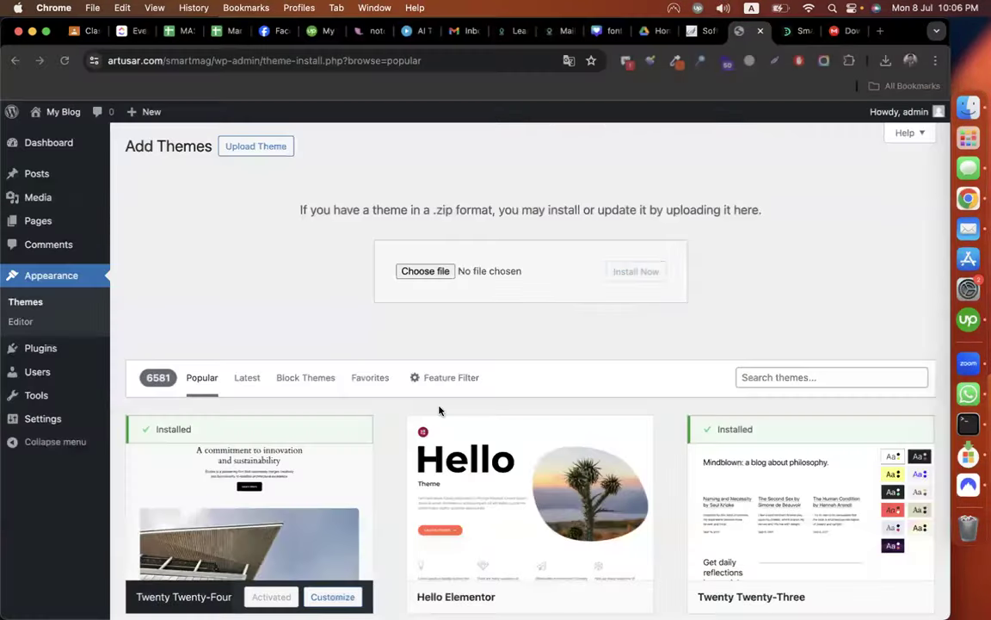
Install the uploaded smart-mag.zip, activate SmartMag, and check its licence confirmation on the Welcome page.
{"action": "left_click", "coordinate": [618, 271]}
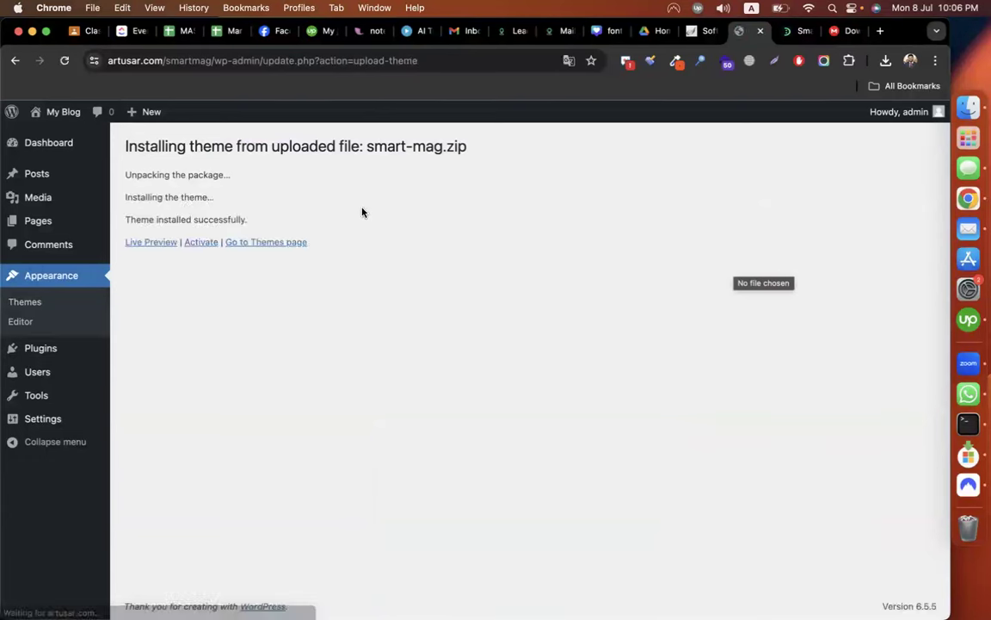
{"action": "left_click", "coordinate": [201, 242]}
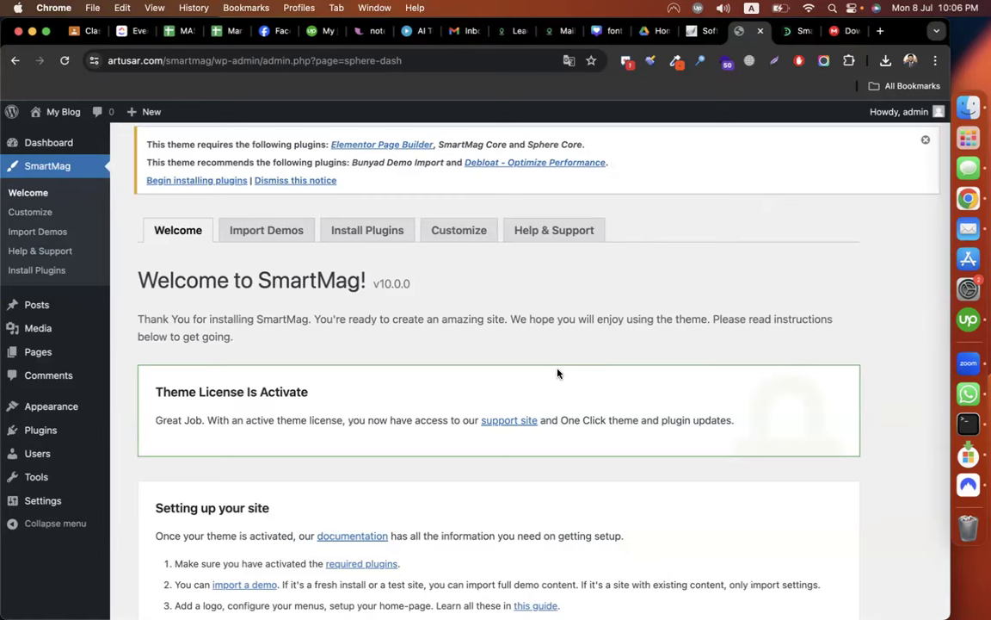
{"action": "scroll", "coordinate": [390, 363], "scroll_direction": "down", "scroll_amount": 3}
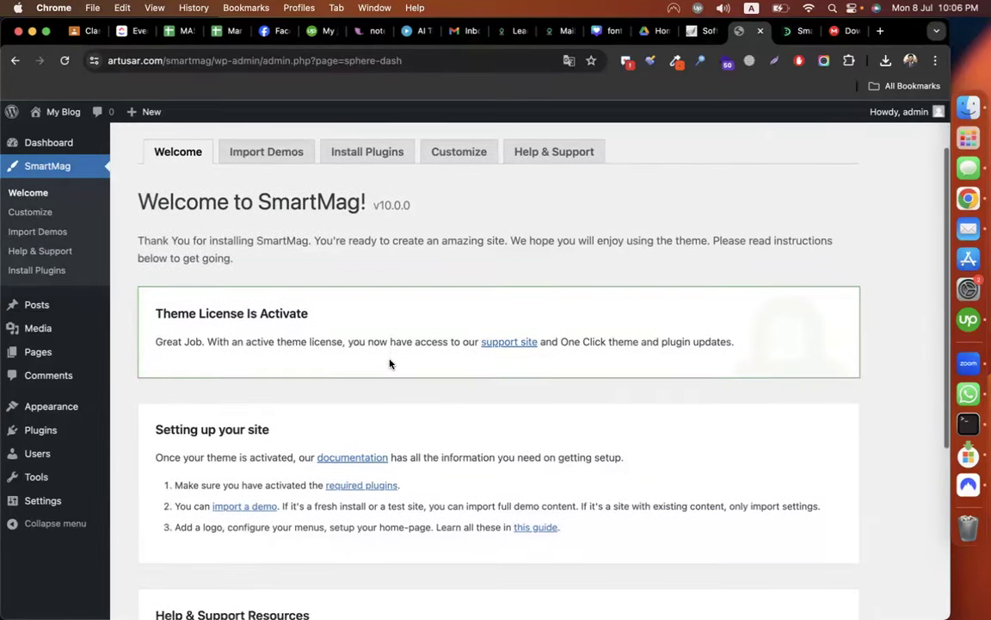
{"action": "left_click_drag", "start_coordinate": [152, 302], "coordinate": [316, 304]}
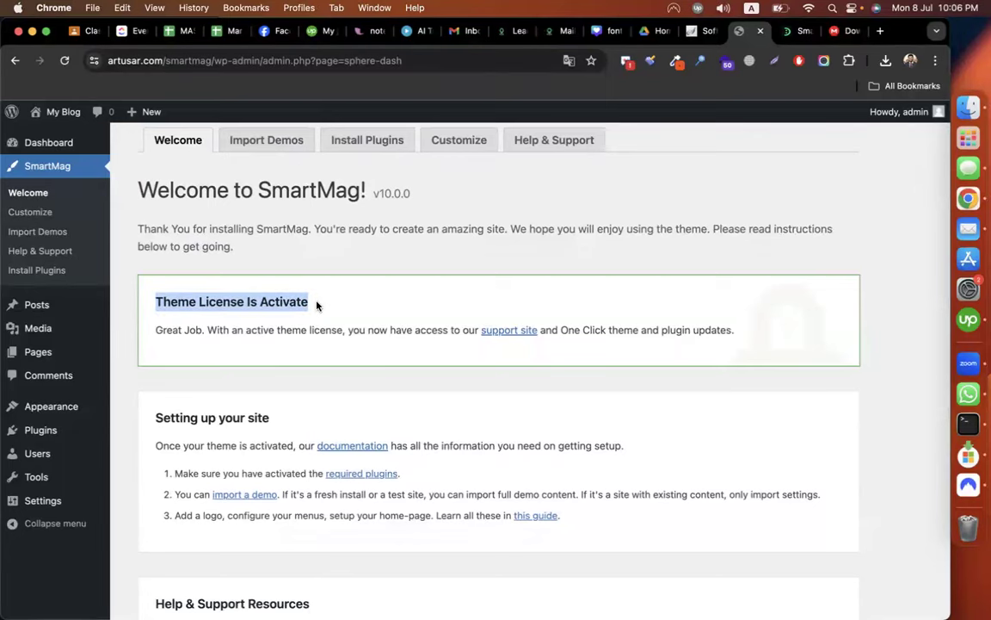
{"action": "scroll", "coordinate": [438, 381], "scroll_direction": "down", "scroll_amount": 2}
{"action": "scroll", "coordinate": [394, 360], "scroll_direction": "up", "scroll_amount": 4}
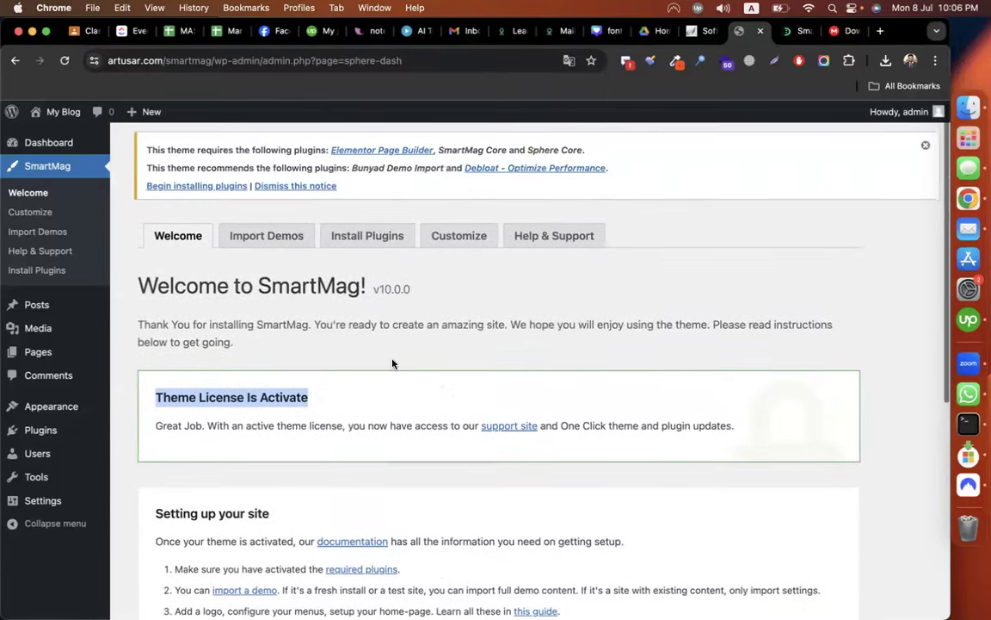
{"action": "left_click", "coordinate": [373, 233]}
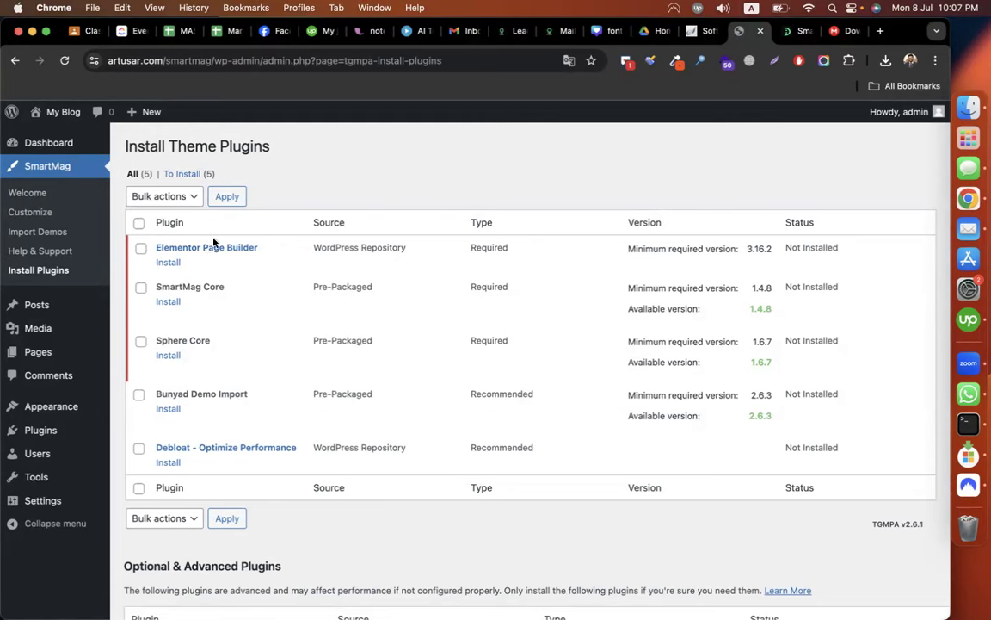
Bulk-install all five SmartMag plugins, including Elementor Page Builder, SmartMag Core and Sphere Core.
{"action": "left_click", "coordinate": [140, 223]}
{"action": "left_click", "coordinate": [156, 196]}
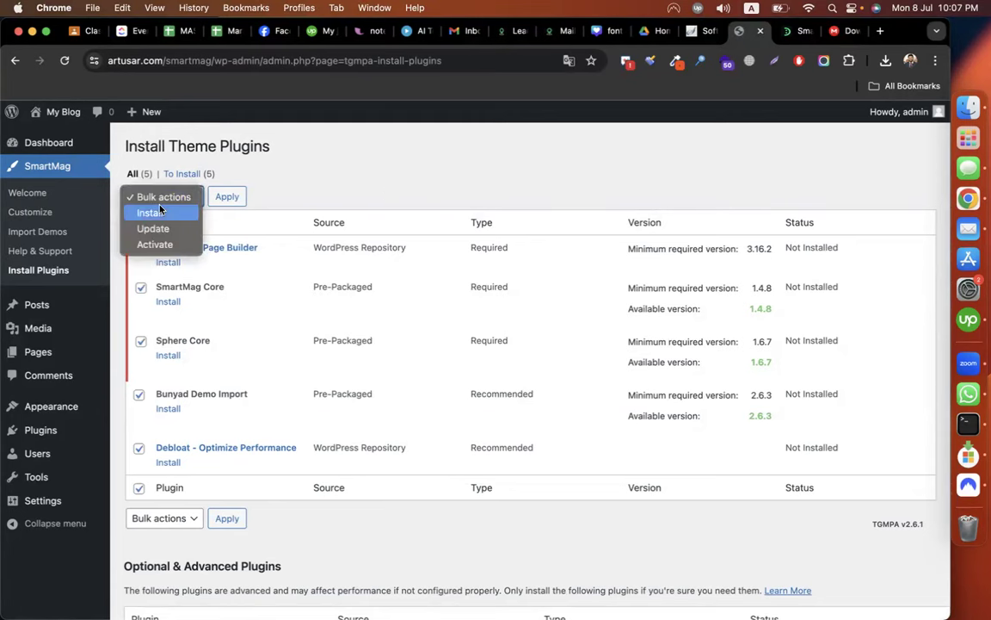
{"action": "left_click", "coordinate": [150, 211]}
{"action": "left_click", "coordinate": [226, 196]}
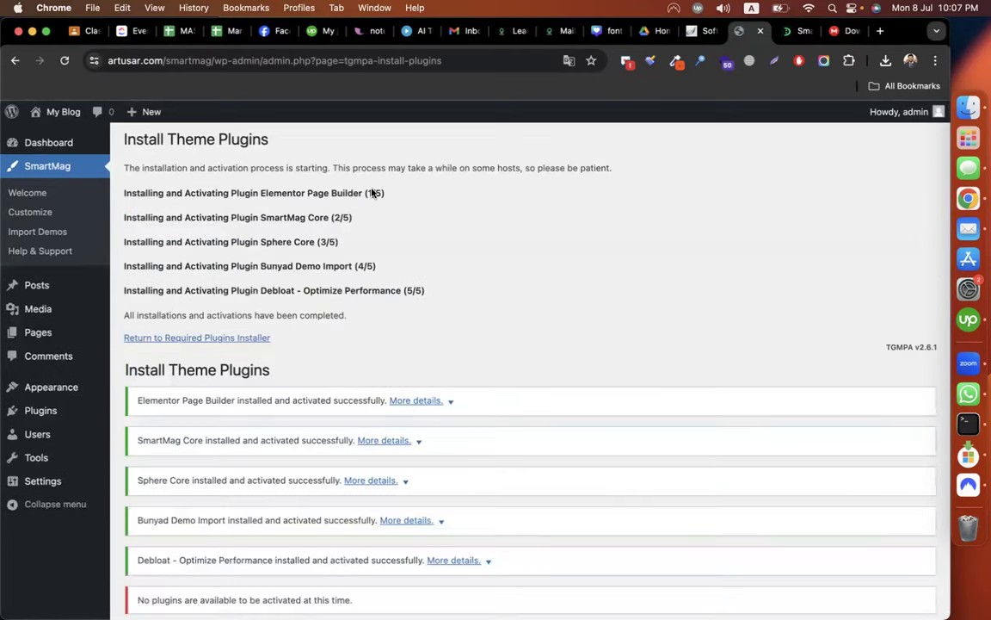
{"action": "scroll", "coordinate": [462, 286], "scroll_direction": "down", "scroll_amount": 10}
{"action": "scroll", "coordinate": [462, 286], "scroll_direction": "up", "scroll_amount": 10}
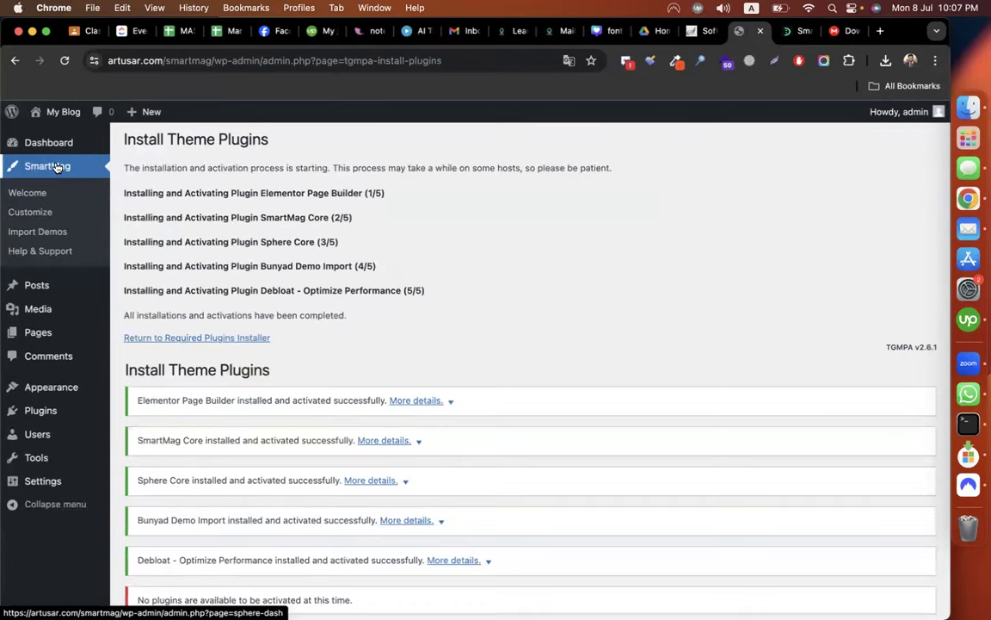
Import the GoodNews / General demo with Full Content, installing its required plugins.
{"action": "left_click", "coordinate": [44, 232]}
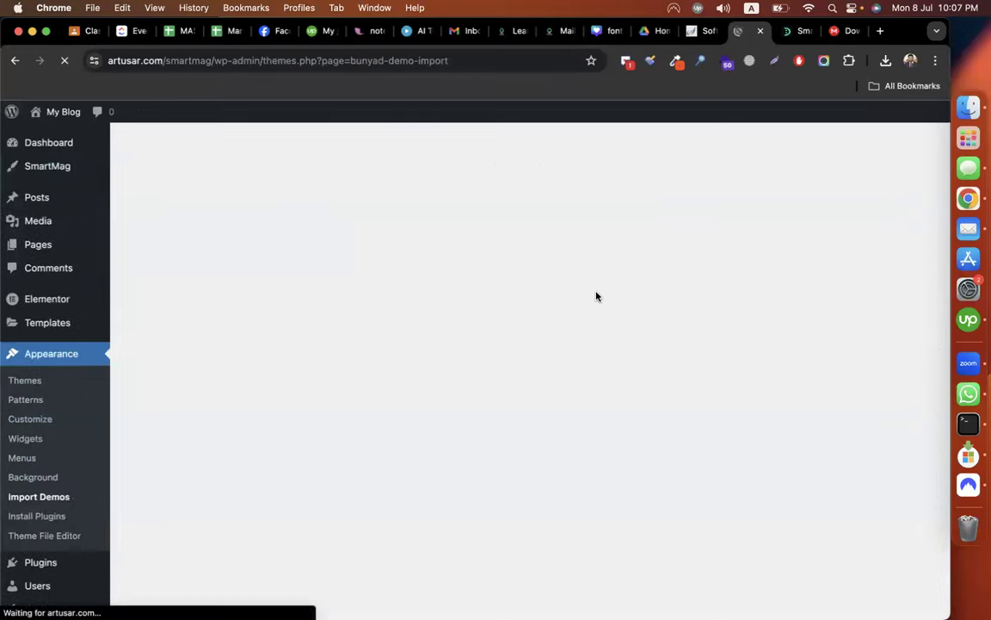
{"action": "scroll", "coordinate": [596, 296], "scroll_direction": "down", "scroll_amount": 5}
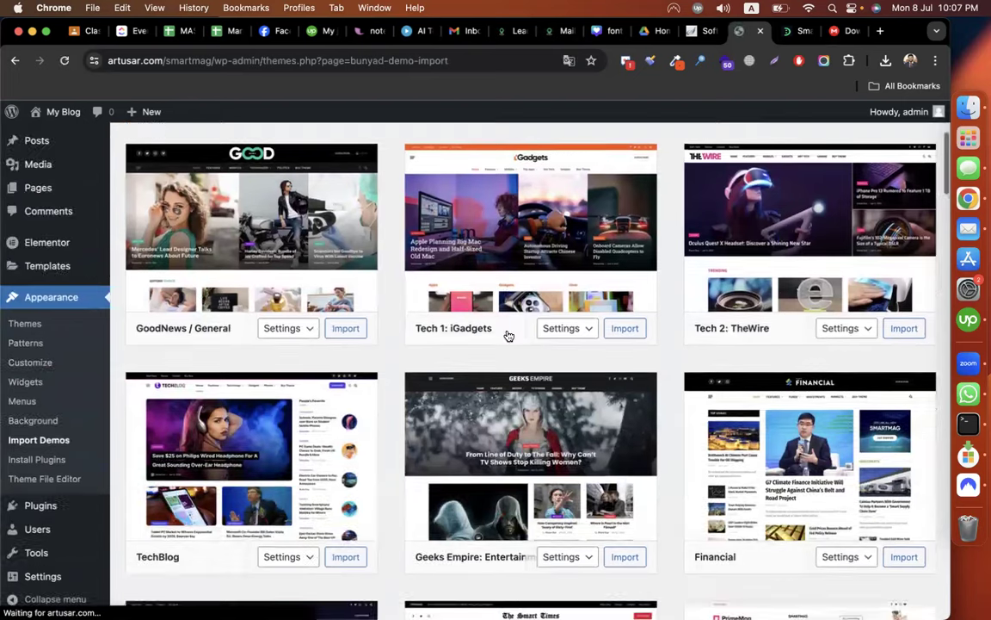
{"action": "scroll", "coordinate": [613, 353], "scroll_direction": "down", "scroll_amount": 20}
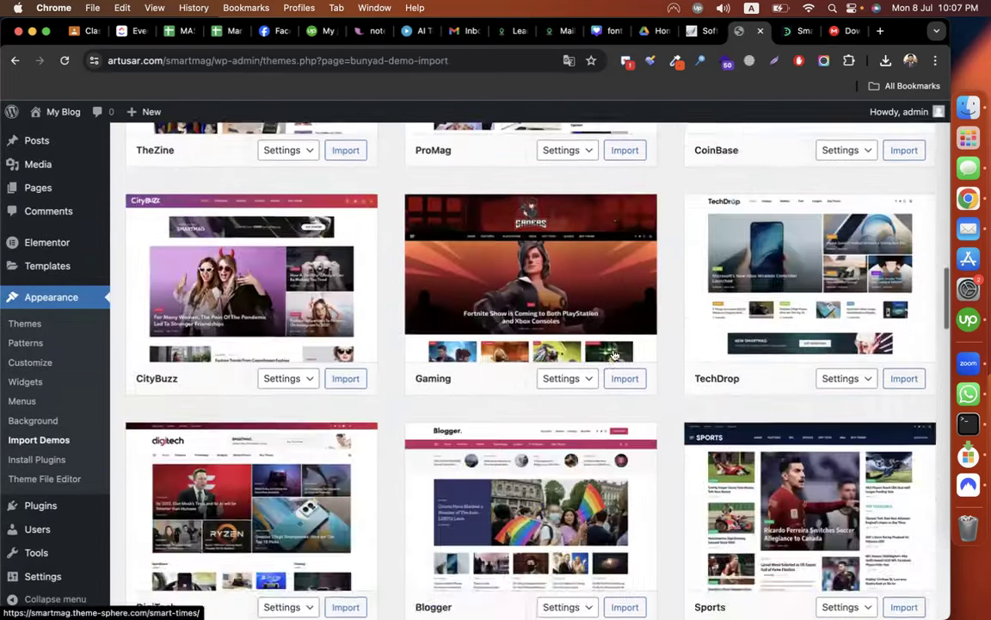
{"action": "scroll", "coordinate": [613, 351], "scroll_direction": "up", "scroll_amount": 20}
{"action": "scroll", "coordinate": [611, 344], "scroll_direction": "up", "scroll_amount": 10}
{"action": "scroll", "coordinate": [603, 327], "scroll_direction": "down", "scroll_amount": 5}
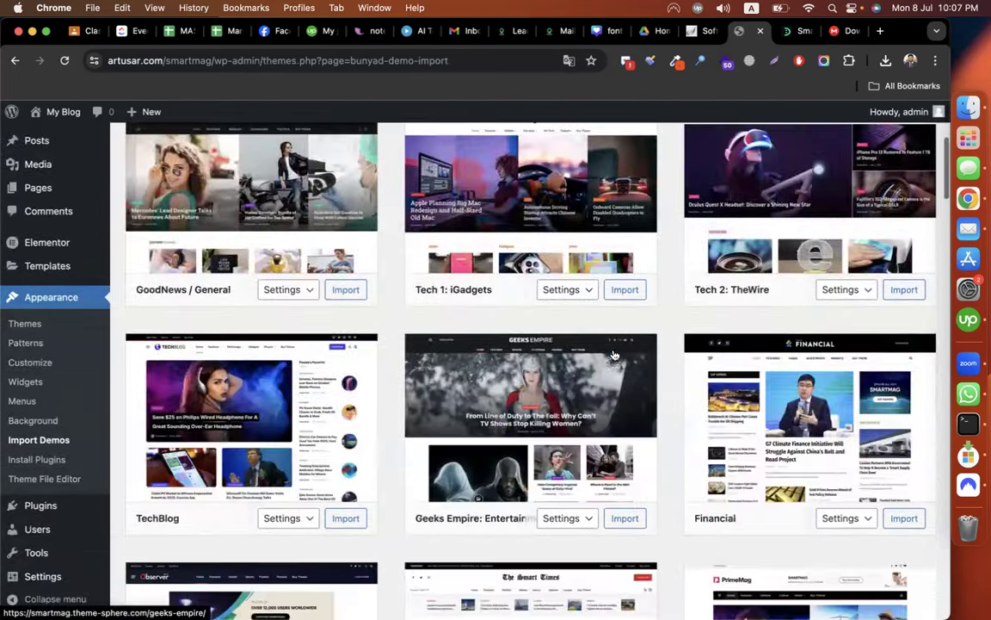
{"action": "scroll", "coordinate": [201, 393], "scroll_direction": "up", "scroll_amount": 2}
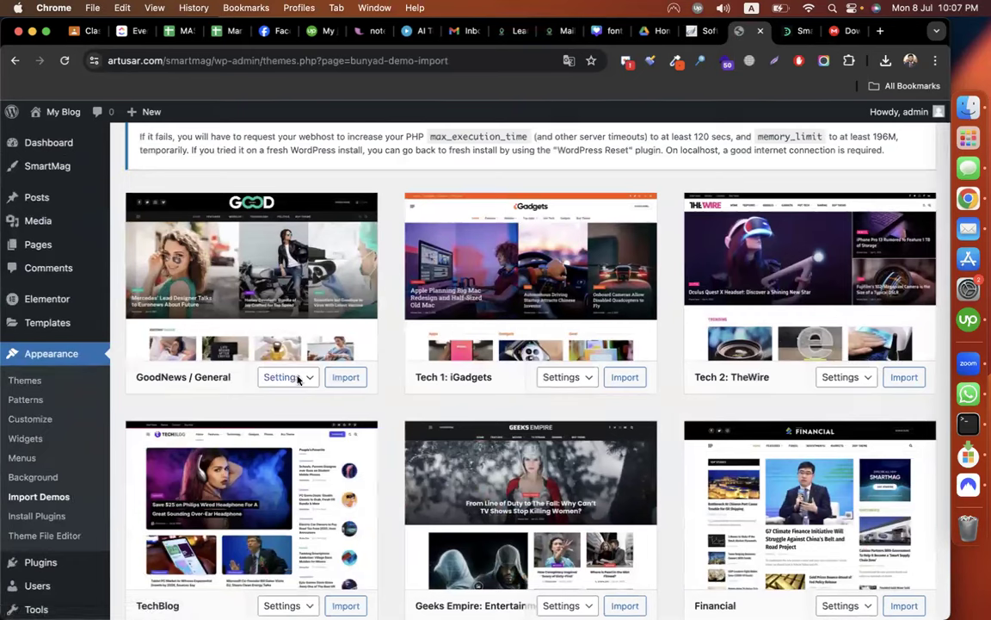
{"action": "left_click", "coordinate": [292, 377]}
{"action": "left_click", "coordinate": [296, 393]}
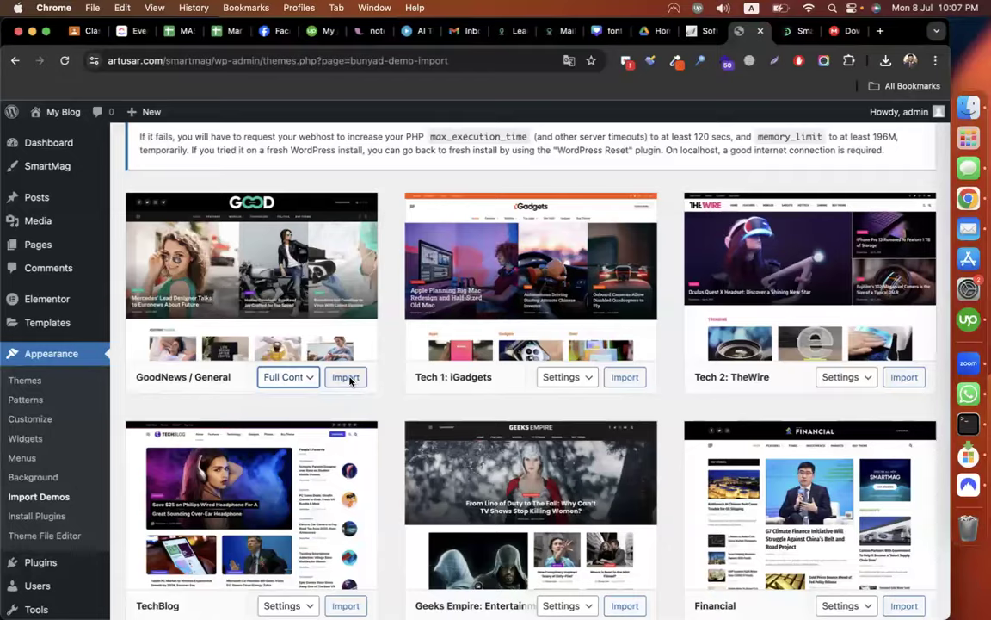
{"action": "left_click", "coordinate": [346, 377]}
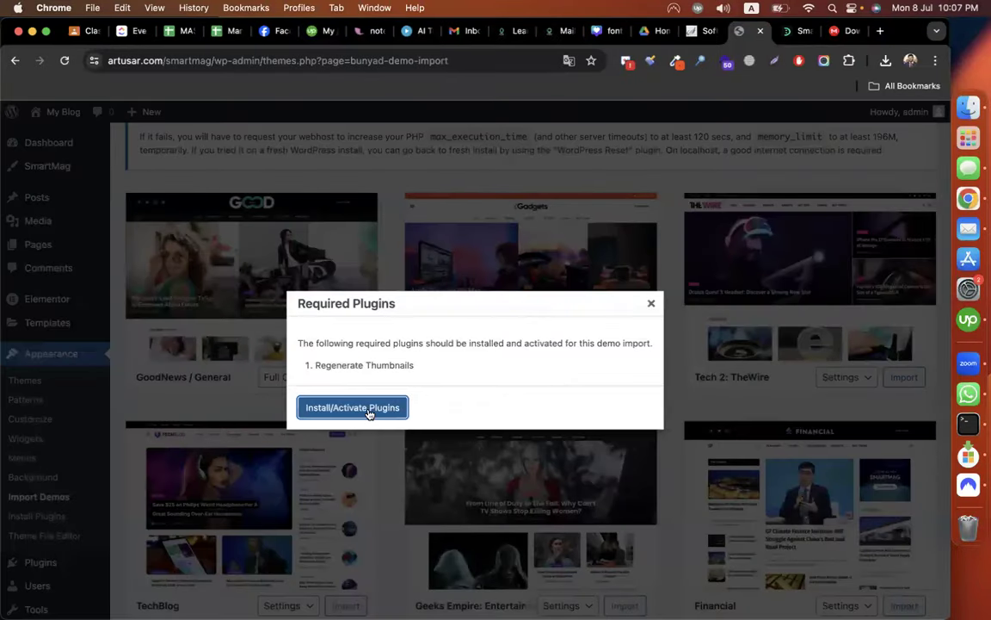
{"action": "left_click", "coordinate": [366, 414]}
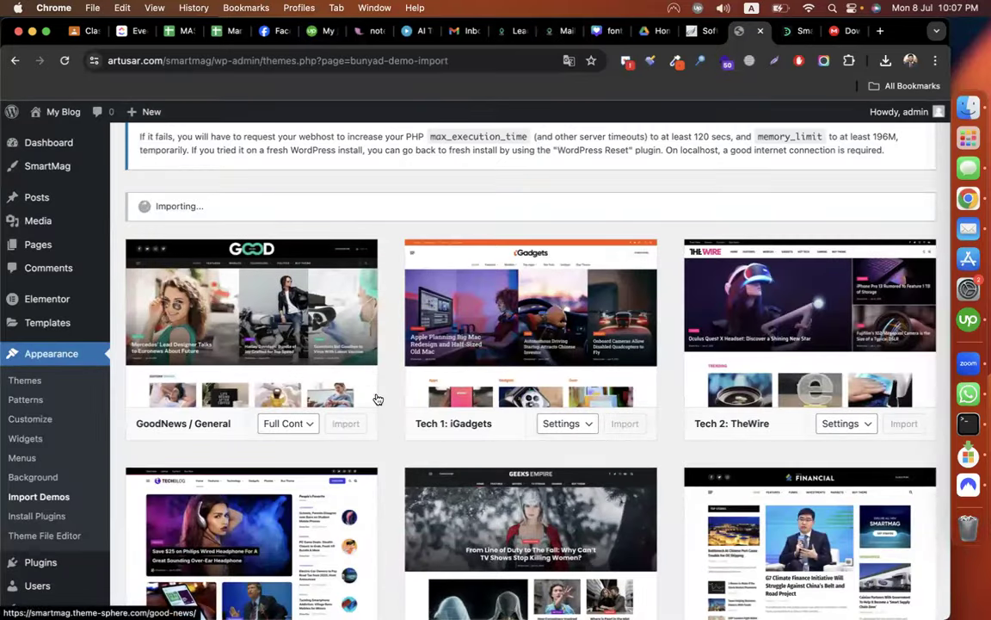
Confirm the demo import succeeded and bring up the Regenerate Thumbnails tool.
{"action": "scroll", "coordinate": [394, 397], "scroll_direction": "up", "scroll_amount": 1}
{"action": "scroll", "coordinate": [393, 397], "scroll_direction": "up", "scroll_amount": 1}
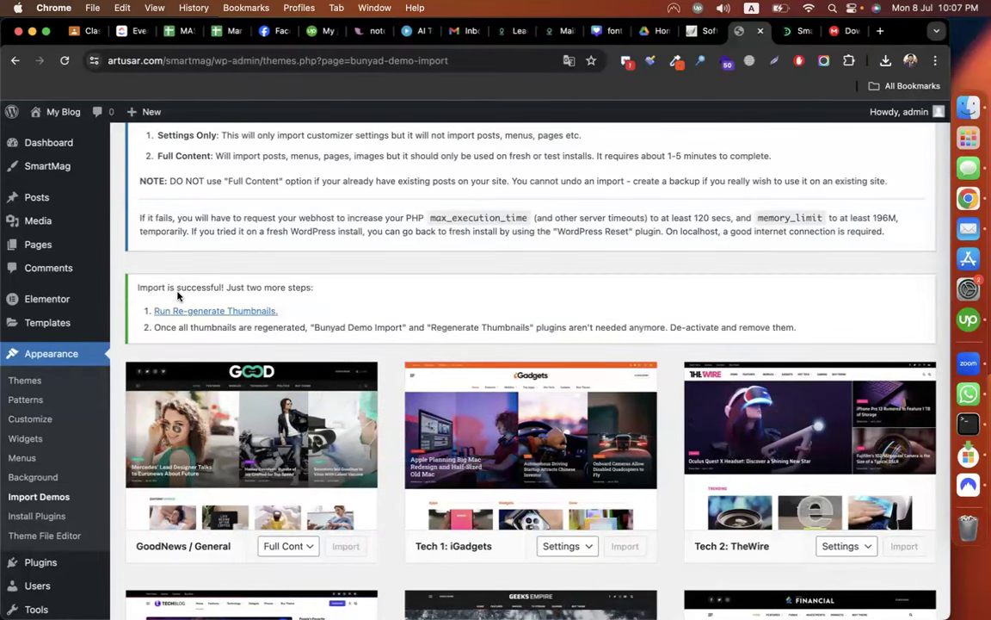
{"action": "triple_click", "coordinate": [220, 290]}
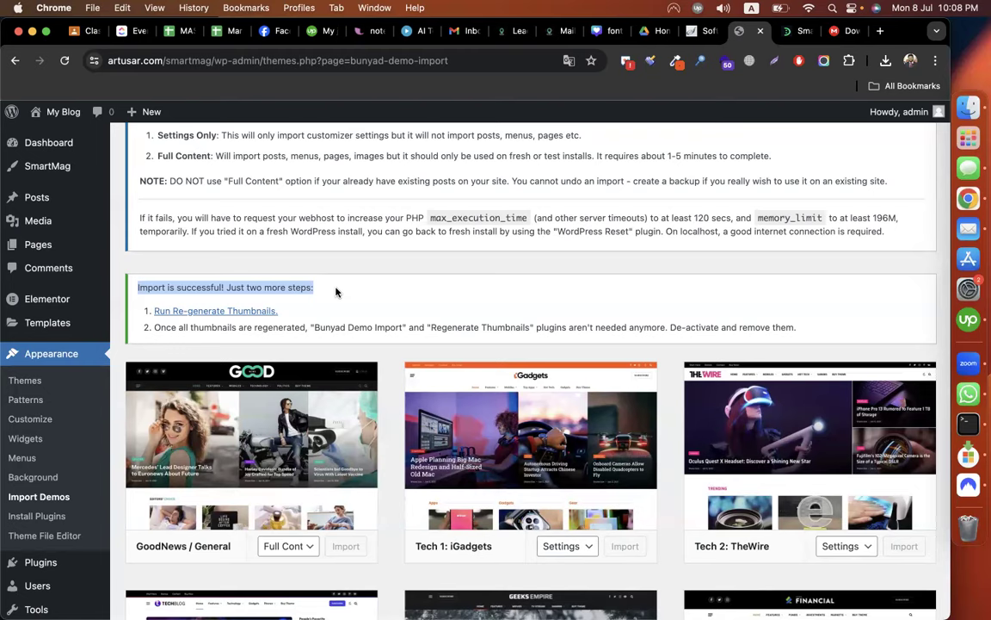
{"action": "left_click", "coordinate": [191, 313]}
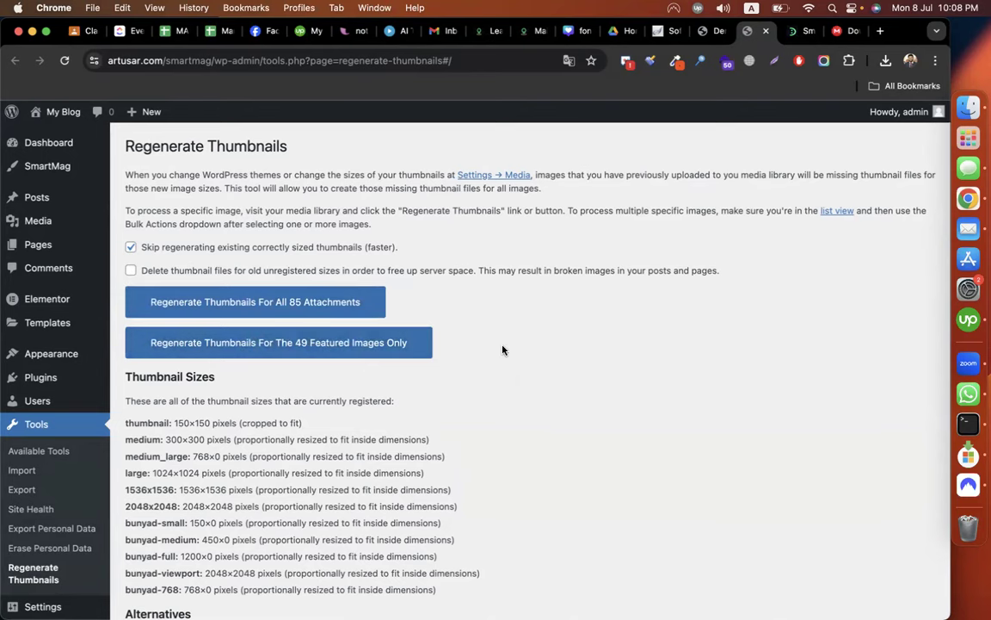
Start regenerating thumbnails for all 85 attachments and load the blog site in a new tab.
{"action": "scroll", "coordinate": [422, 387], "scroll_direction": "down", "scroll_amount": 1}
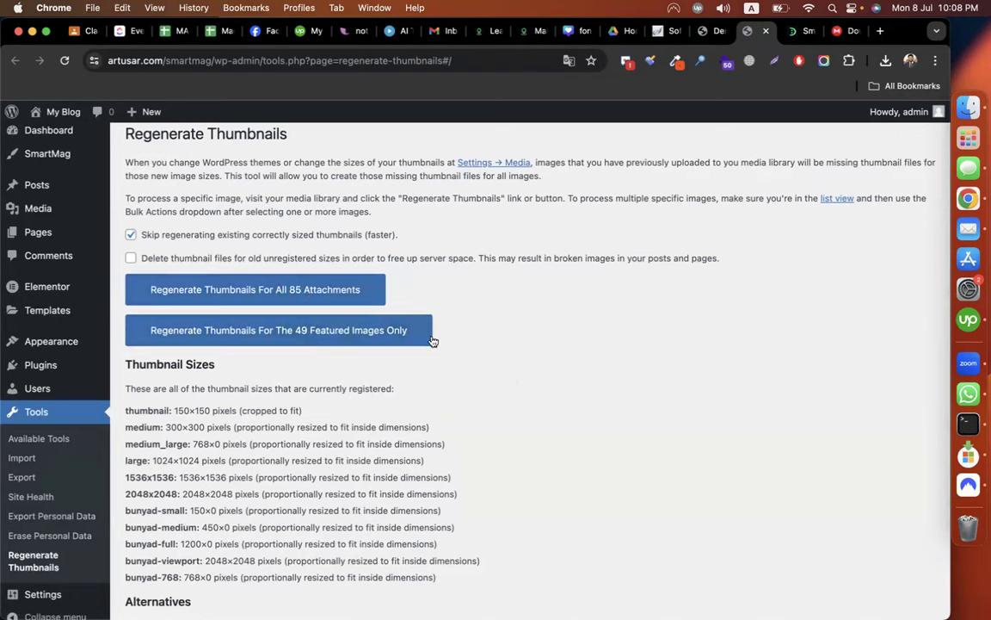
{"action": "left_click", "coordinate": [381, 337]}
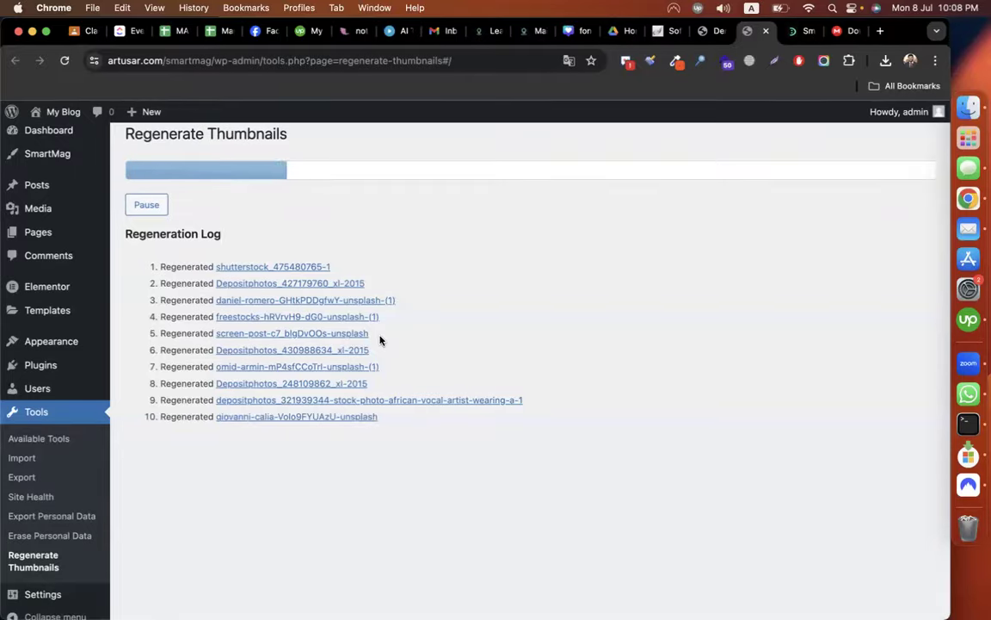
{"action": "key", "text": "cmd+t"}
{"action": "type", "text": "what"}
{"action": "key", "text": "Return"}
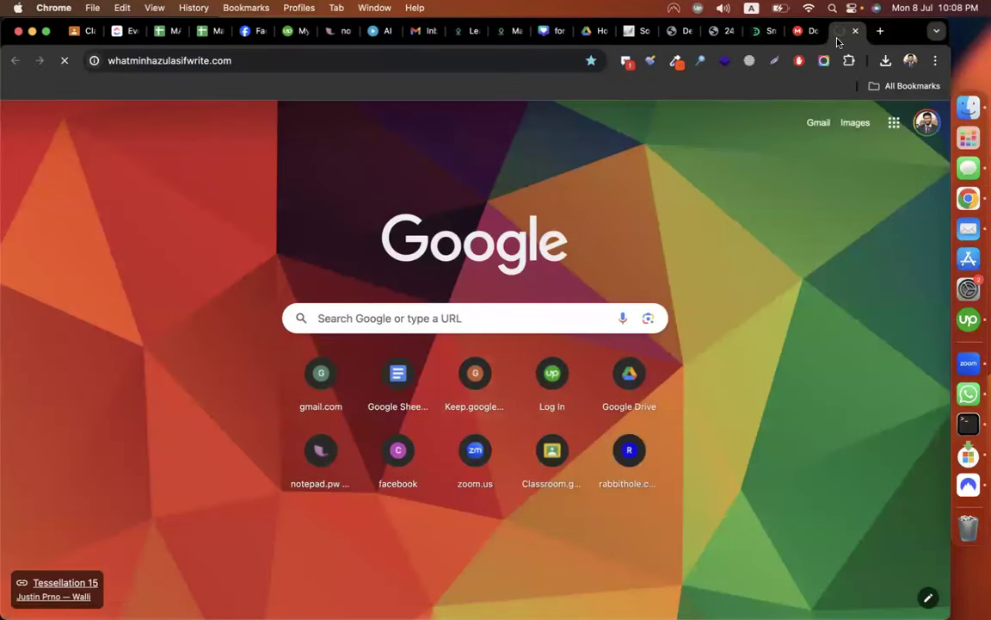
Open the blog's Upwork category and its first Upwork tips post.
{"action": "left_click_drag", "start_coordinate": [835, 38], "coordinate": [758, 32]}
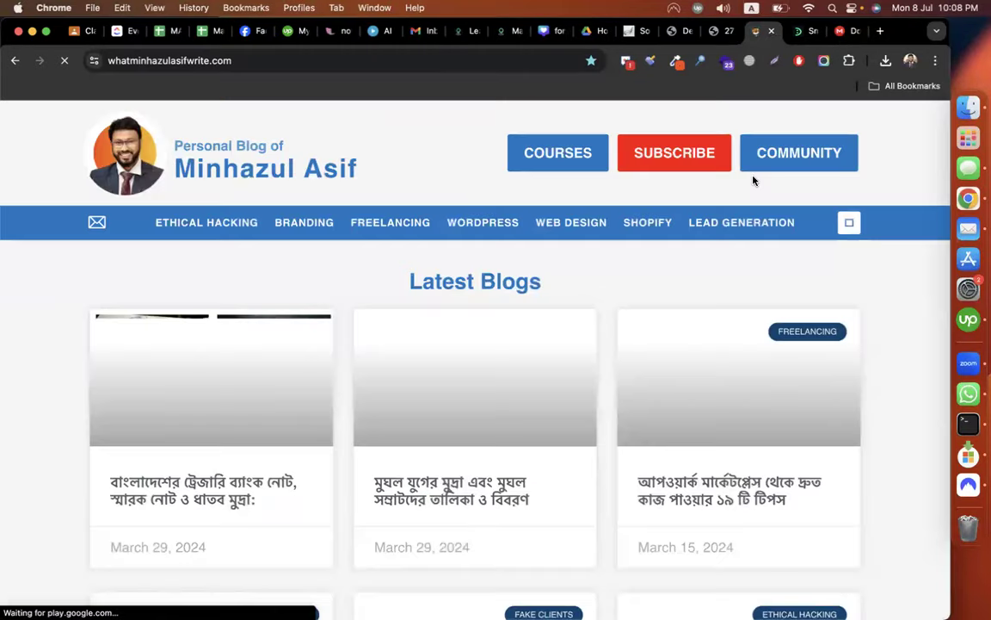
{"action": "scroll", "coordinate": [908, 333], "scroll_direction": "down", "scroll_amount": 10}
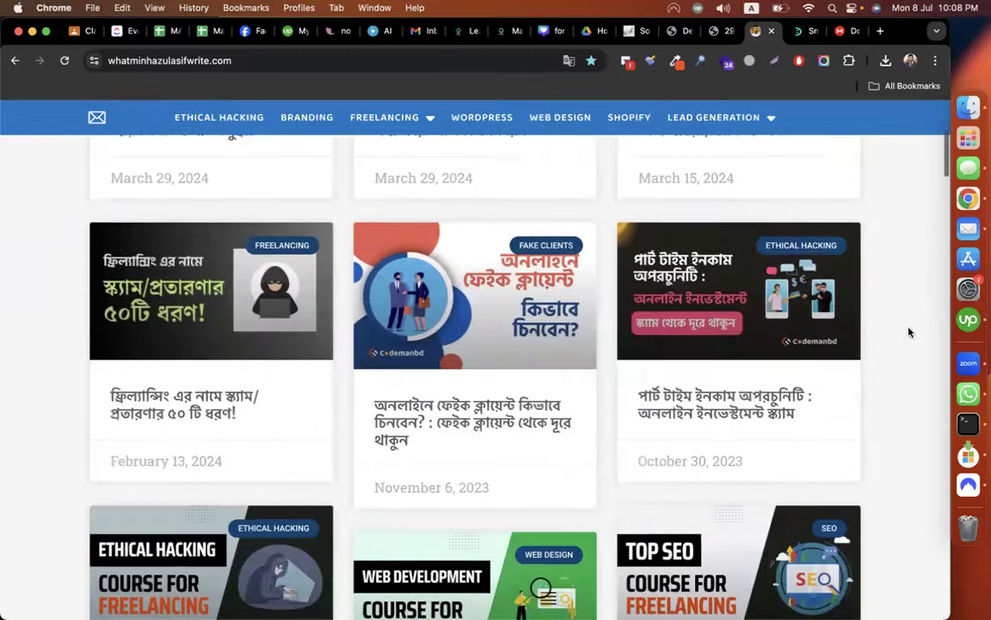
{"action": "scroll", "coordinate": [908, 332], "scroll_direction": "down", "scroll_amount": 15}
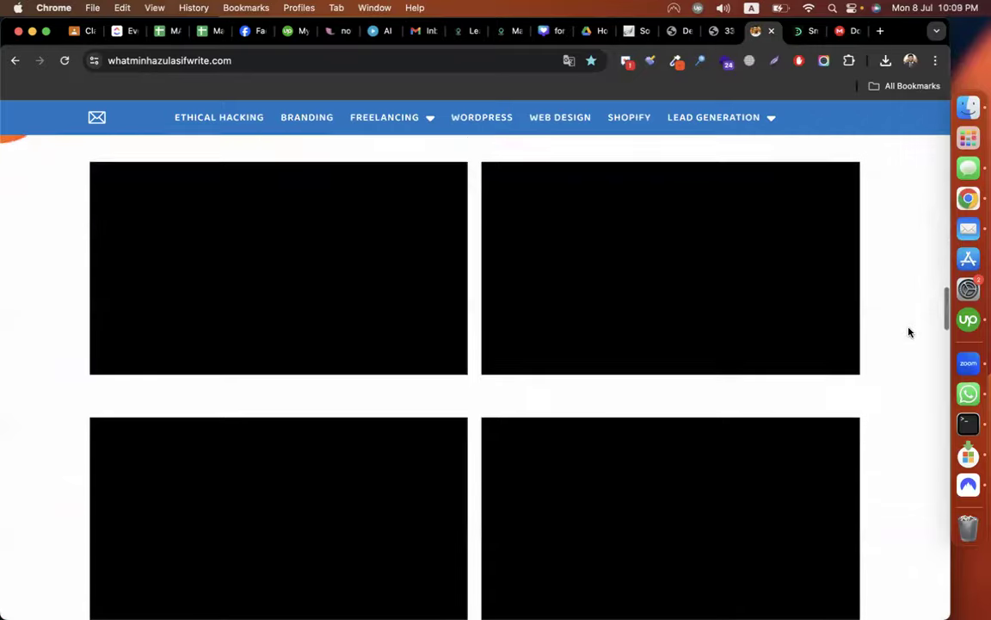
{"action": "scroll", "coordinate": [908, 333], "scroll_direction": "up", "scroll_amount": 20}
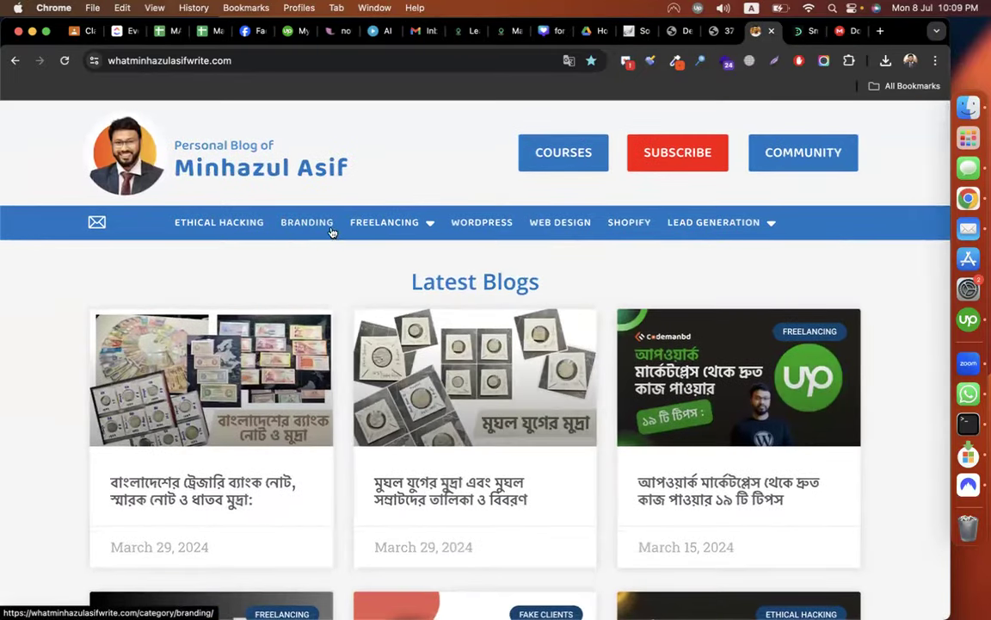
{"action": "mouse_move", "coordinate": [367, 226]}
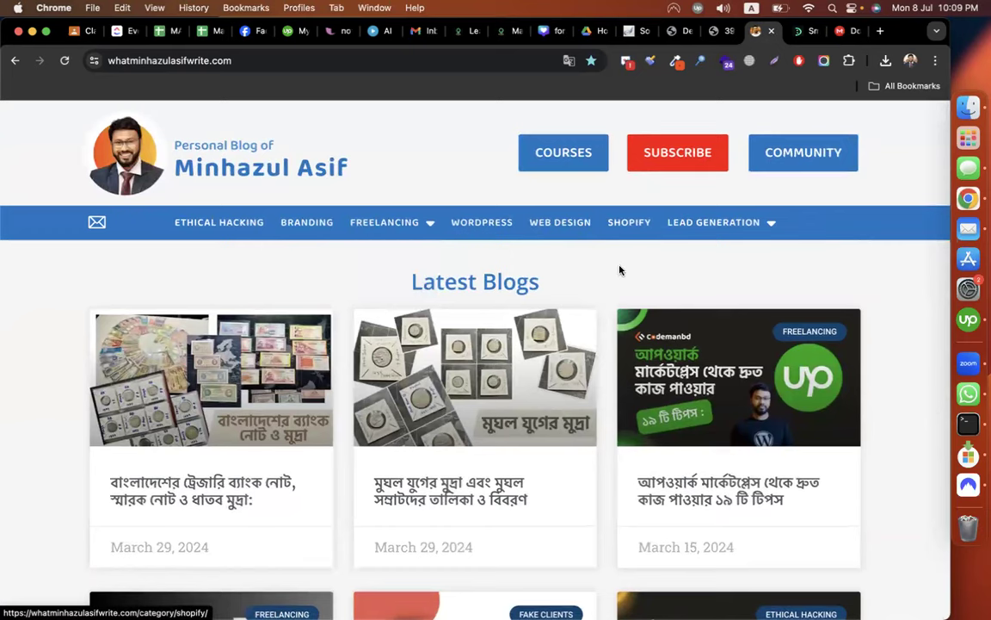
{"action": "left_click", "coordinate": [393, 284]}
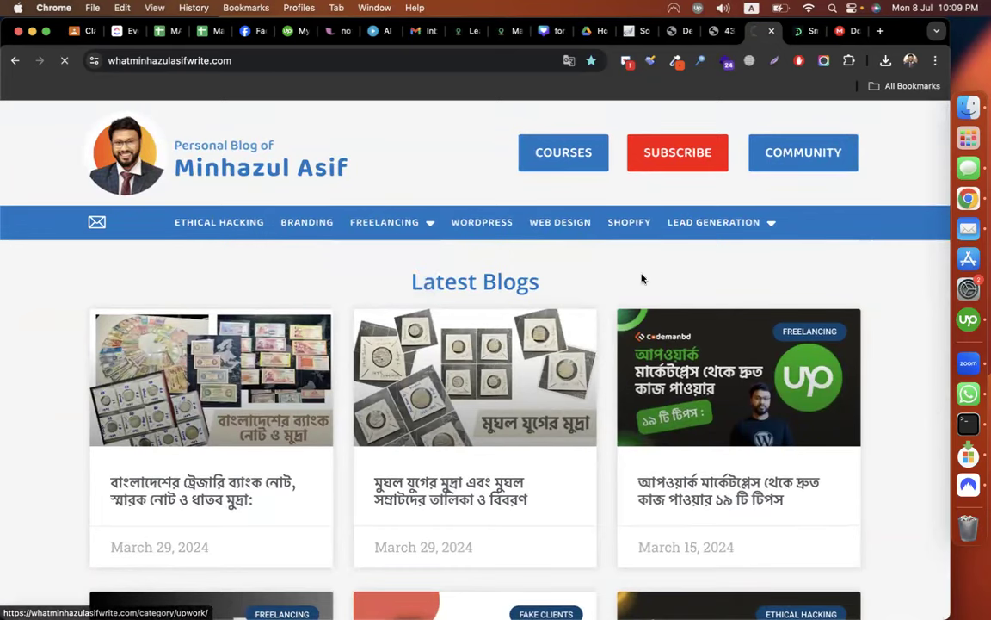
{"action": "scroll", "coordinate": [887, 294], "scroll_direction": "down", "scroll_amount": 1}
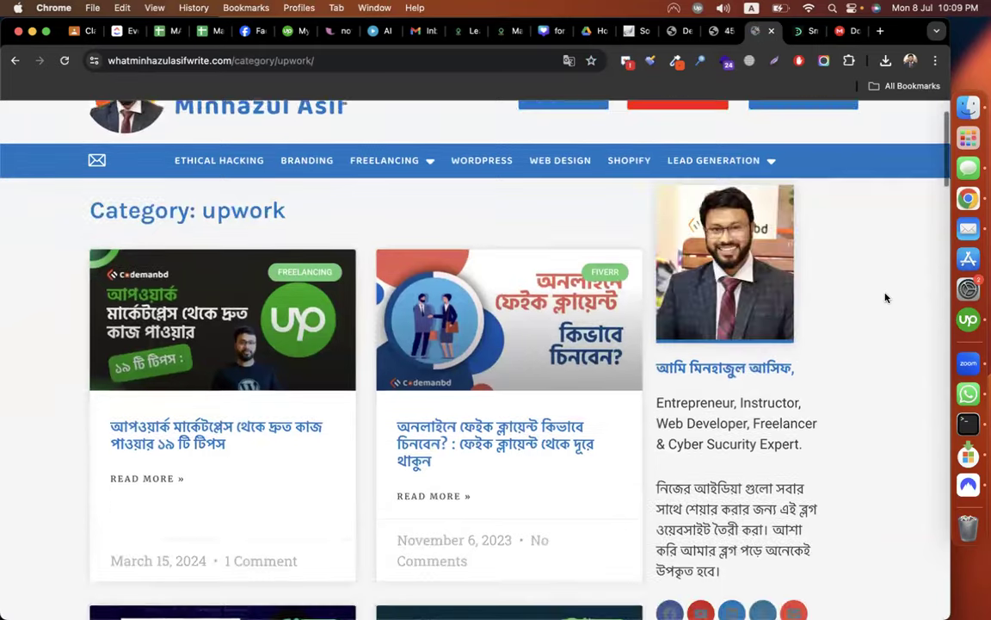
{"action": "left_click", "coordinate": [267, 432]}
Read the Upwork tips post, selecting its categories, title and opening paragraph, then rejoin the regeneration tab.
{"action": "left_click", "coordinate": [714, 32]}
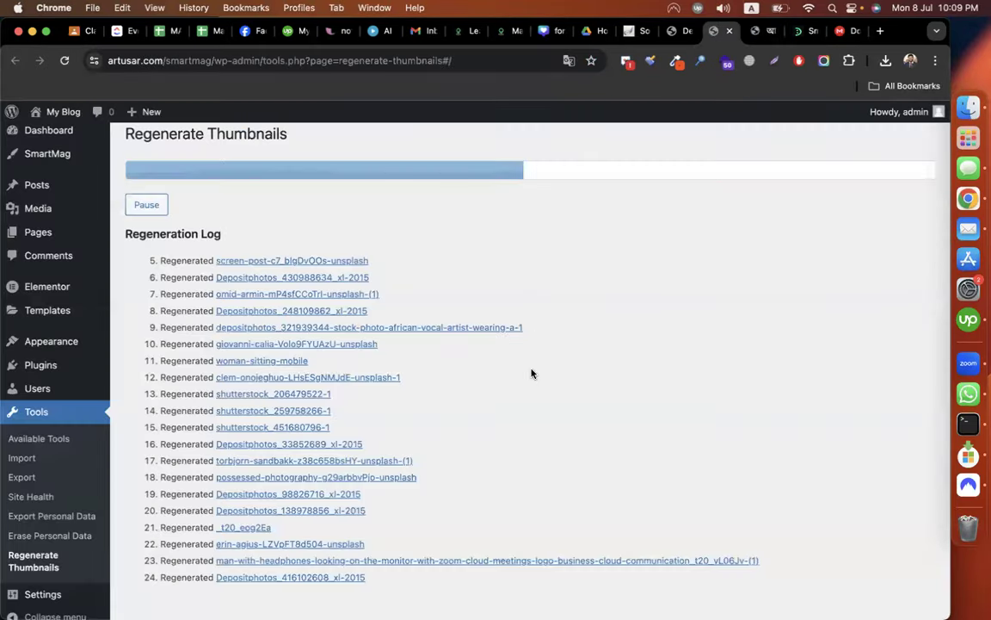
{"action": "scroll", "coordinate": [532, 373], "scroll_direction": "up", "scroll_amount": 1}
{"action": "scroll", "coordinate": [532, 373], "scroll_direction": "down", "scroll_amount": 1}
{"action": "left_click", "coordinate": [757, 31]}
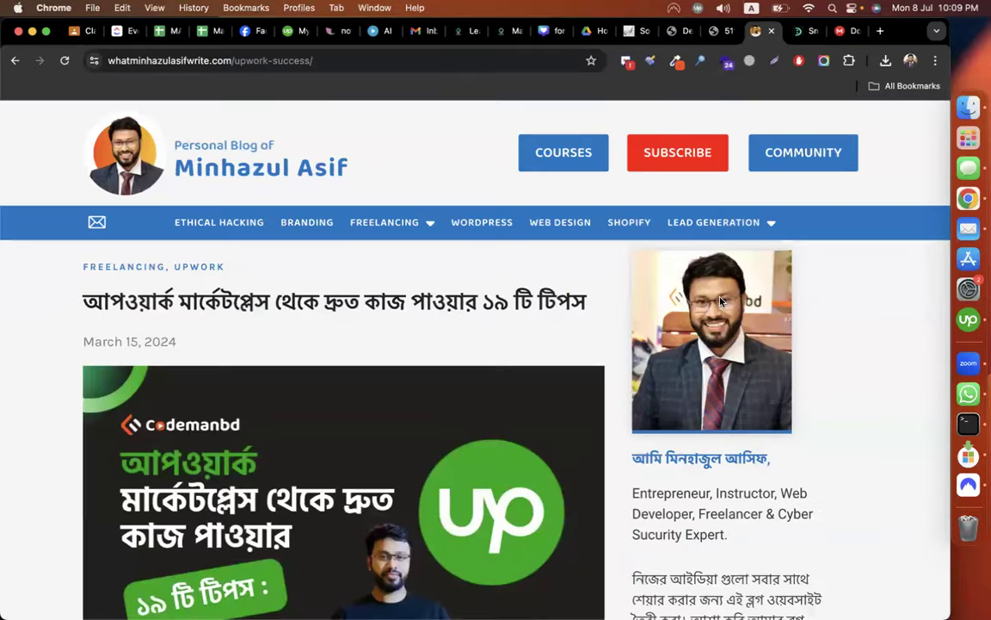
{"action": "scroll", "coordinate": [545, 403], "scroll_direction": "down", "scroll_amount": 5}
{"action": "scroll", "coordinate": [248, 259], "scroll_direction": "up", "scroll_amount": 5}
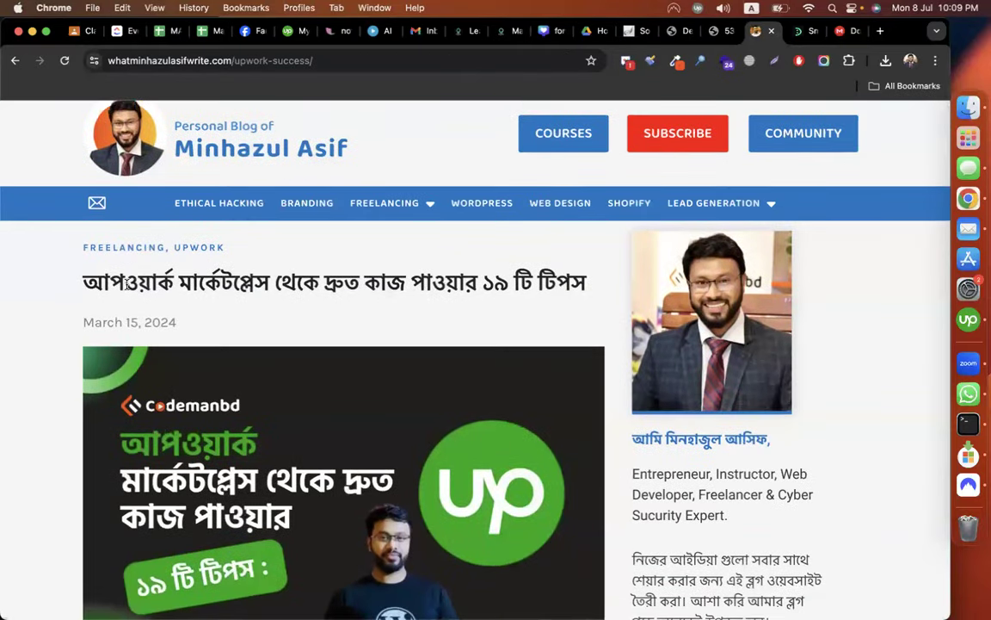
{"action": "left_click_drag", "start_coordinate": [78, 255], "coordinate": [250, 249]}
{"action": "double_click", "coordinate": [163, 279]}
{"action": "triple_click", "coordinate": [164, 279]}
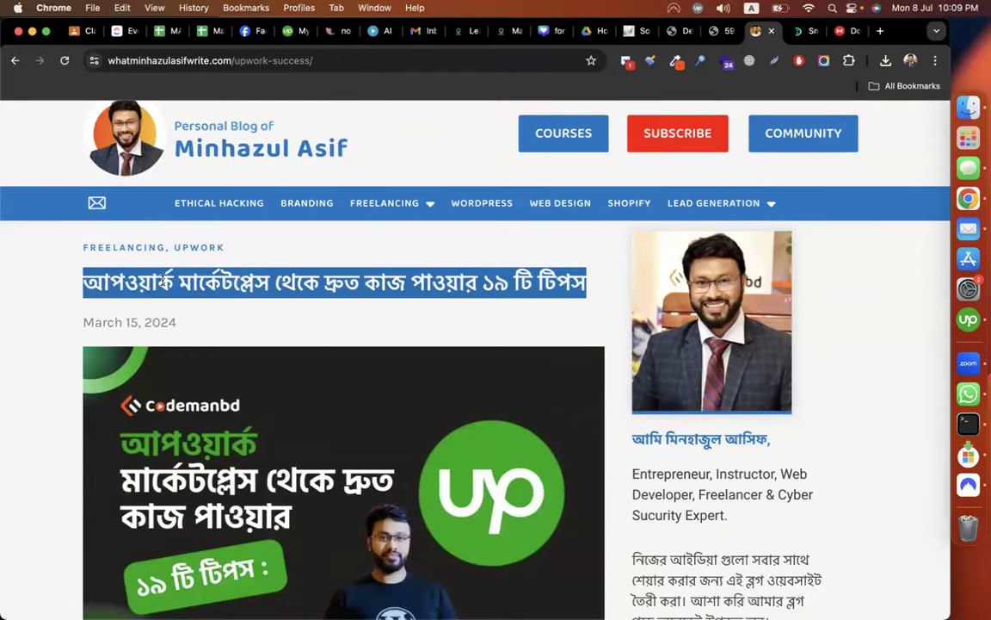
{"action": "scroll", "coordinate": [297, 304], "scroll_direction": "down", "scroll_amount": 4}
{"action": "scroll", "coordinate": [327, 310], "scroll_direction": "down", "scroll_amount": 4}
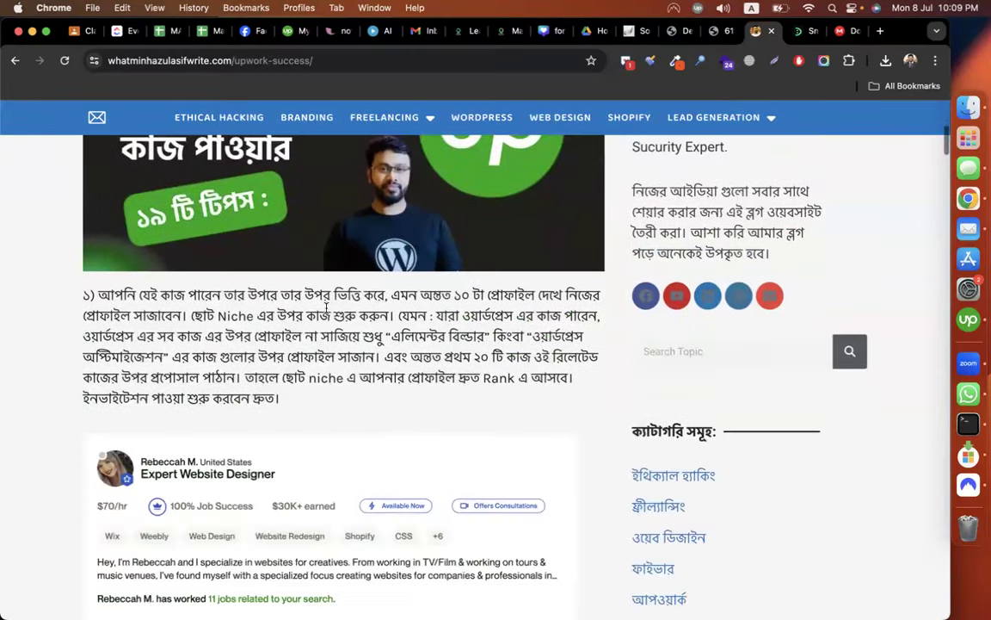
{"action": "left_click_drag", "start_coordinate": [84, 295], "coordinate": [471, 516]}
{"action": "left_click", "coordinate": [692, 322]}
{"action": "scroll", "coordinate": [693, 323], "scroll_direction": "up", "scroll_amount": 20}
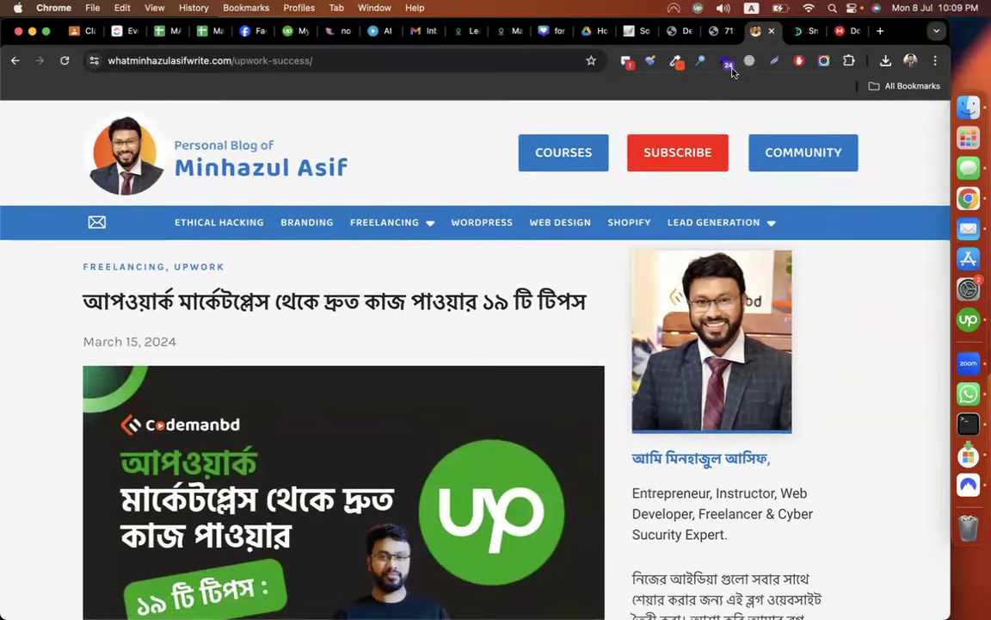
{"action": "left_click", "coordinate": [721, 32]}
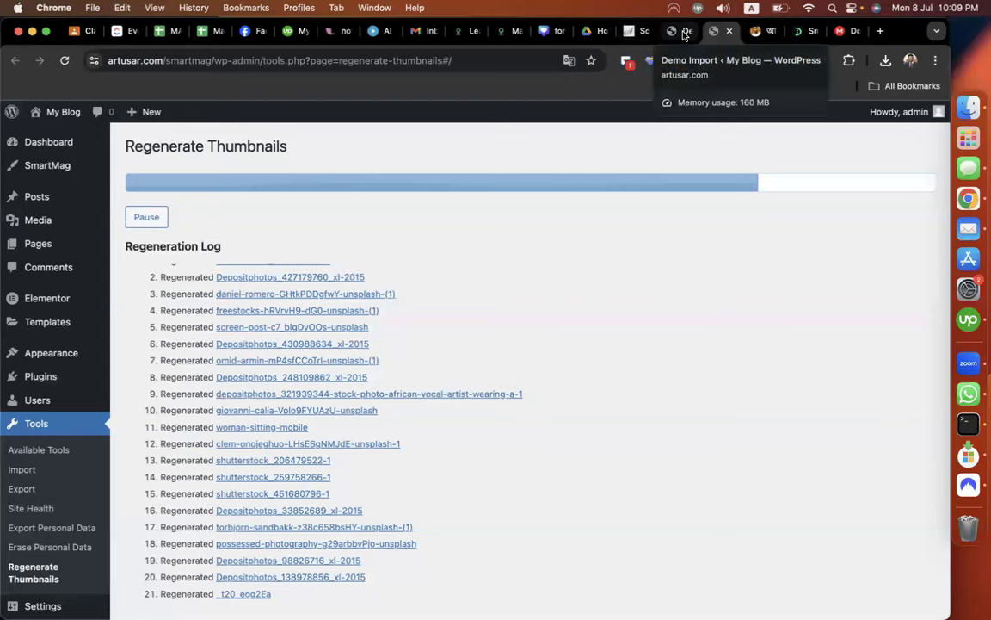
Wait for thumbnail regeneration to finish, glancing at the demo import tab meanwhile.
{"action": "scroll", "coordinate": [673, 391], "scroll_direction": "up", "scroll_amount": 2}
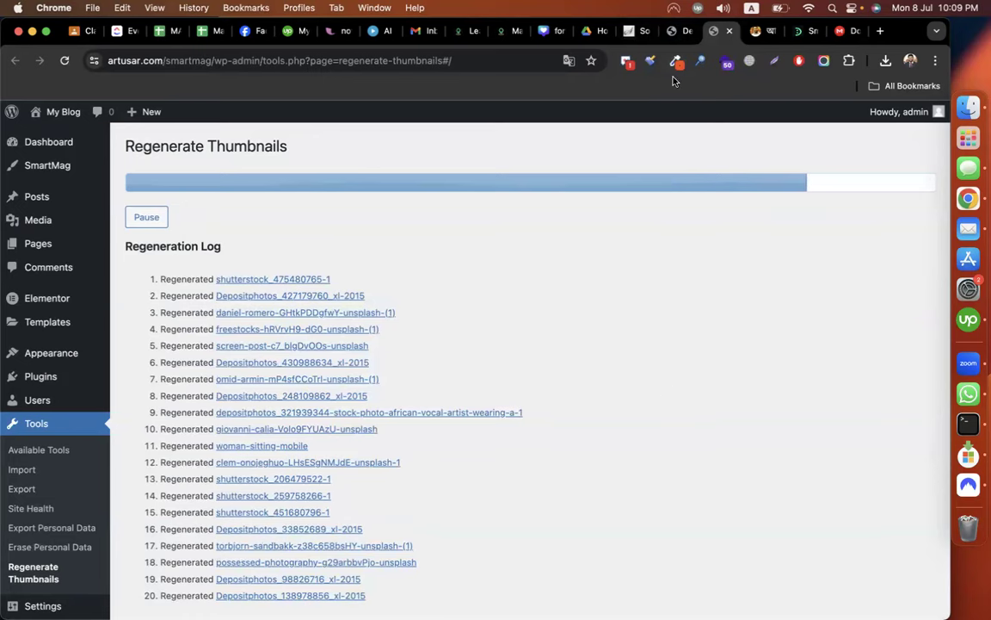
{"action": "left_click", "coordinate": [680, 31]}
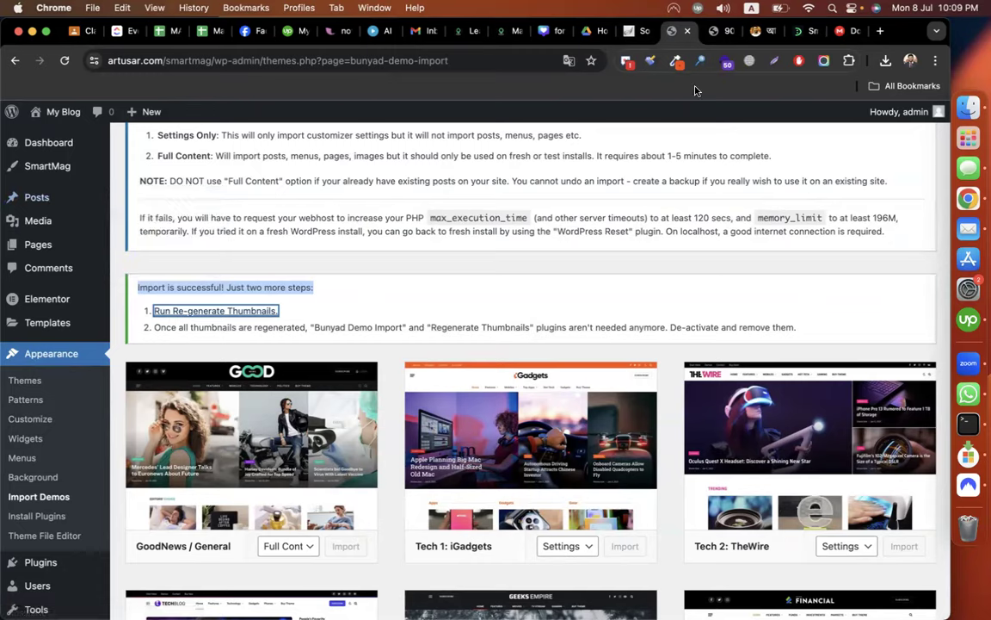
{"action": "left_click", "coordinate": [721, 31]}
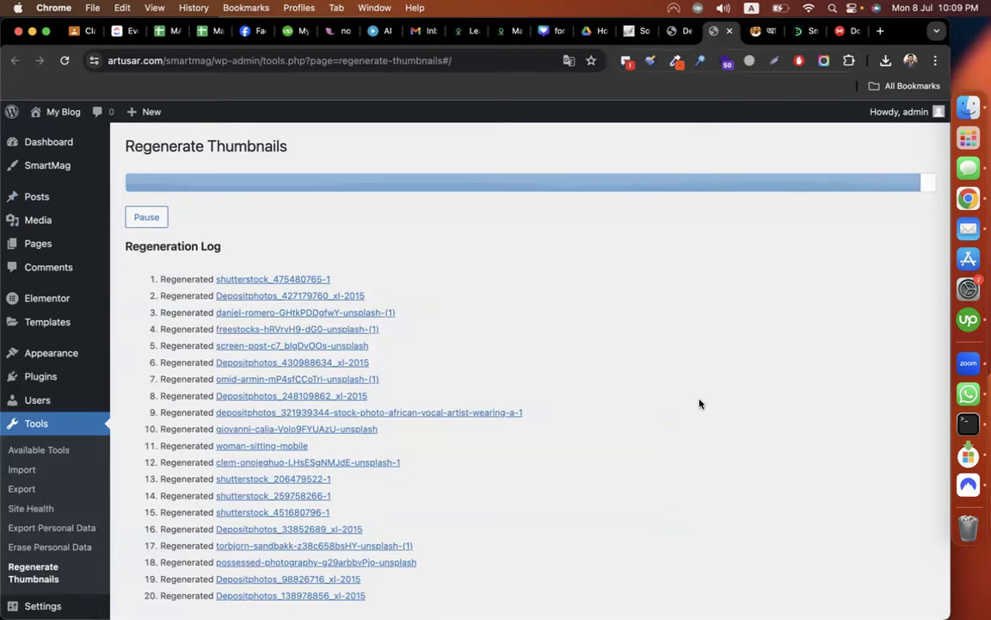
{"action": "scroll", "coordinate": [700, 404], "scroll_direction": "down", "scroll_amount": 10}
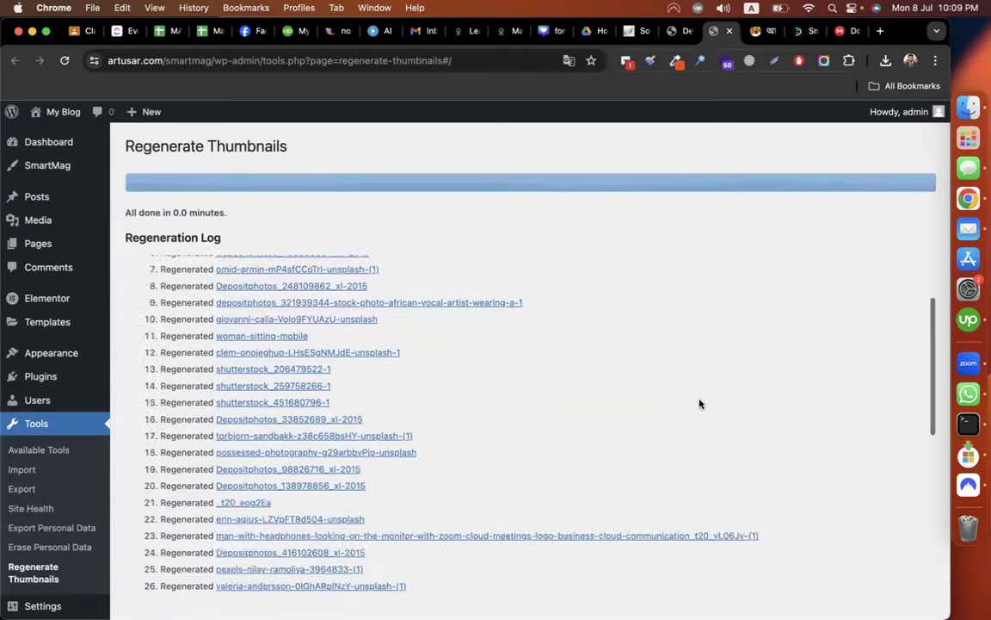
{"action": "scroll", "coordinate": [699, 403], "scroll_direction": "up", "scroll_amount": 15}
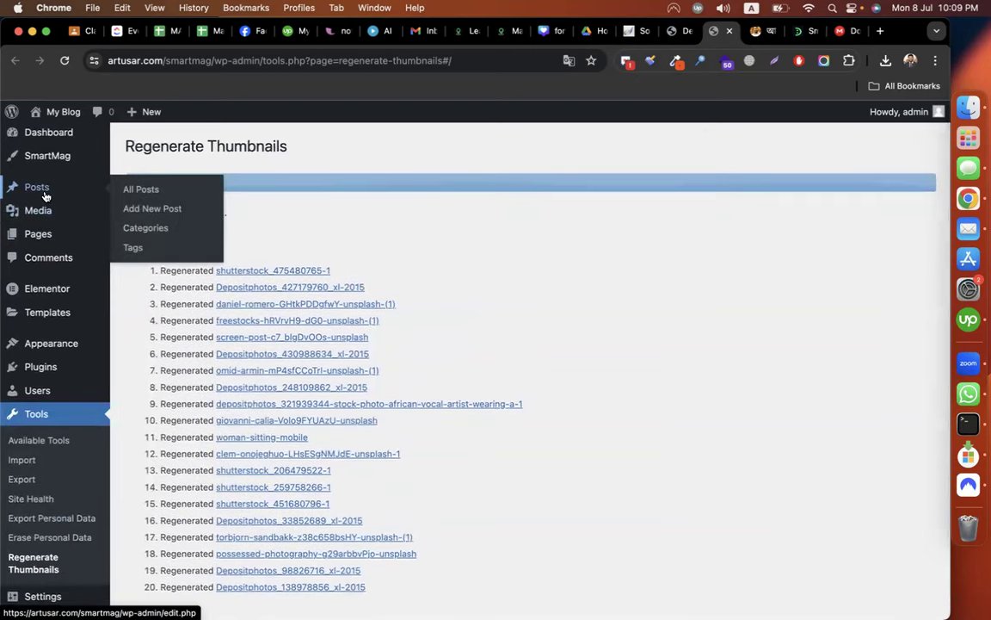
Open Posts > Categories and compare against the blog's category menu.
{"action": "left_click", "coordinate": [153, 230]}
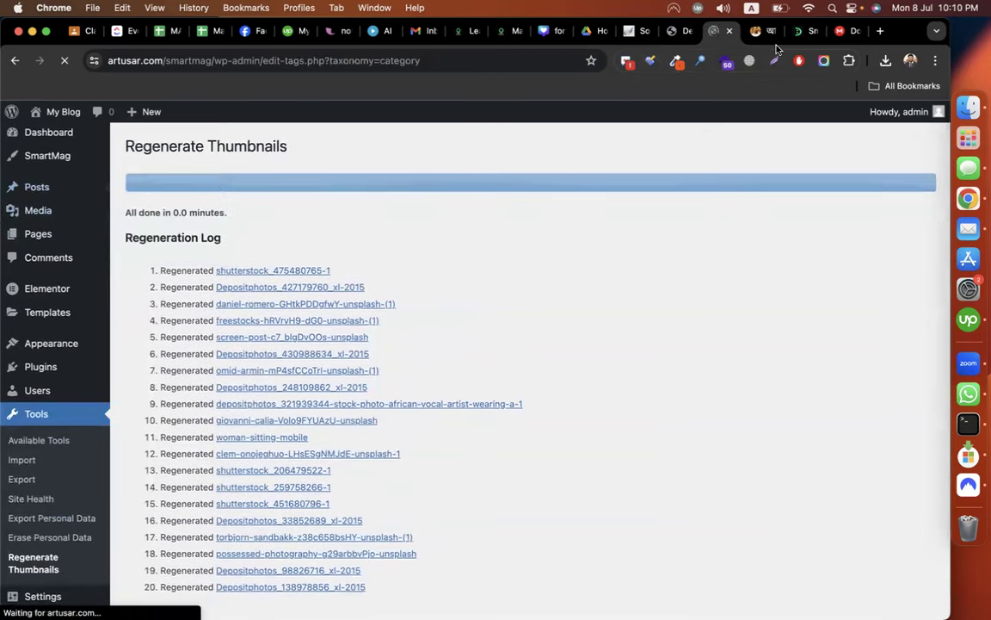
{"action": "left_click", "coordinate": [755, 31]}
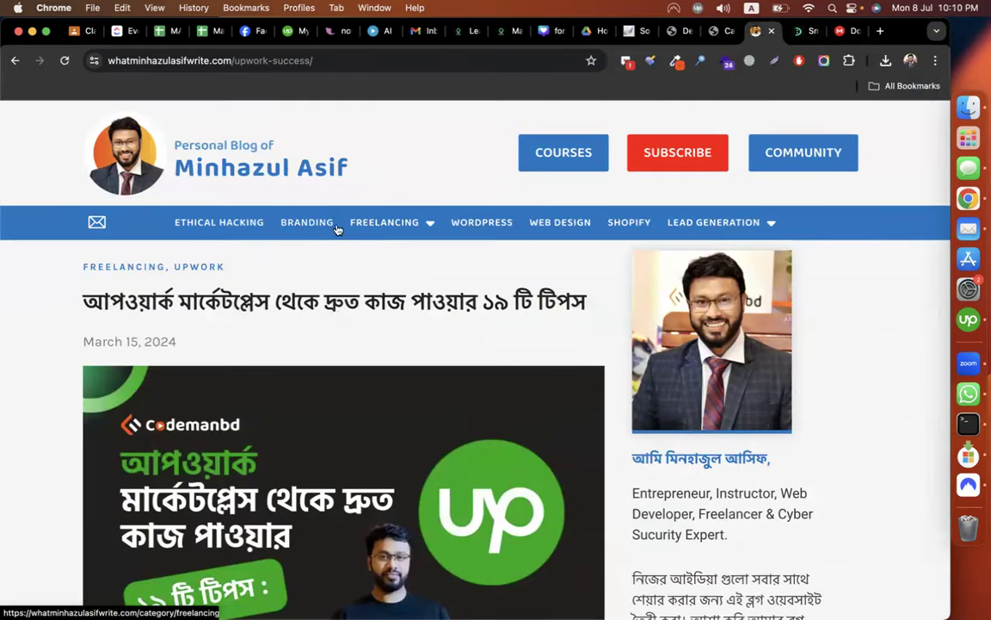
{"action": "mouse_move", "coordinate": [400, 227]}
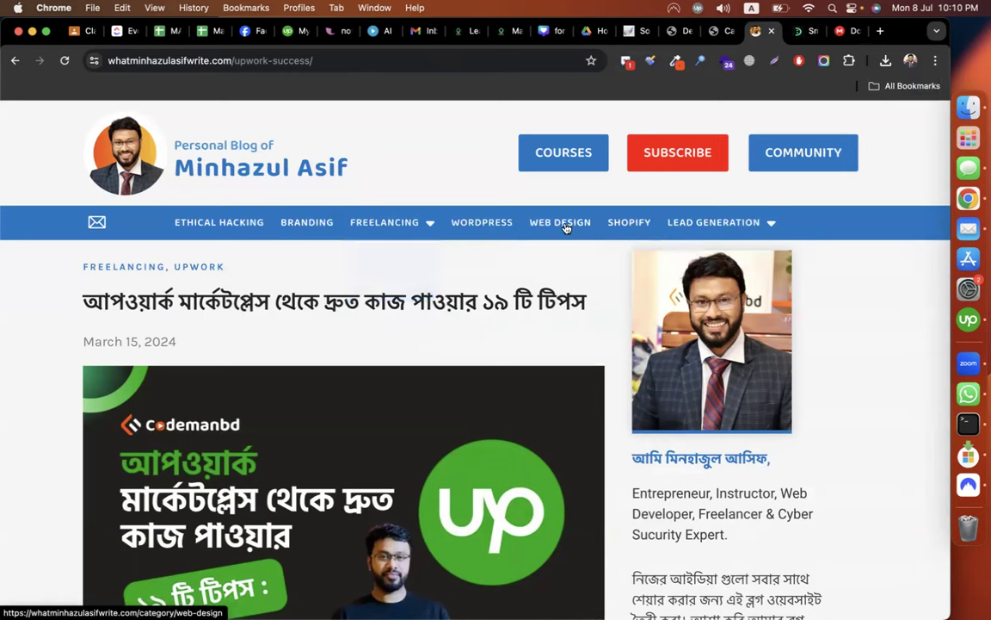
Select every demo category and remove them with the Delete bulk action.
{"action": "left_click", "coordinate": [717, 31]}
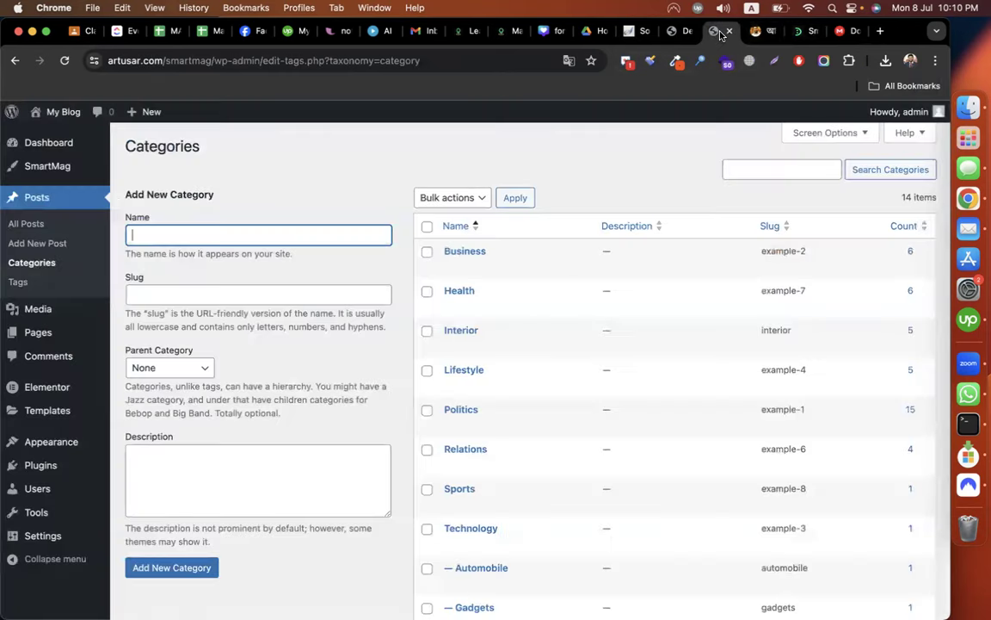
{"action": "left_click", "coordinate": [590, 166]}
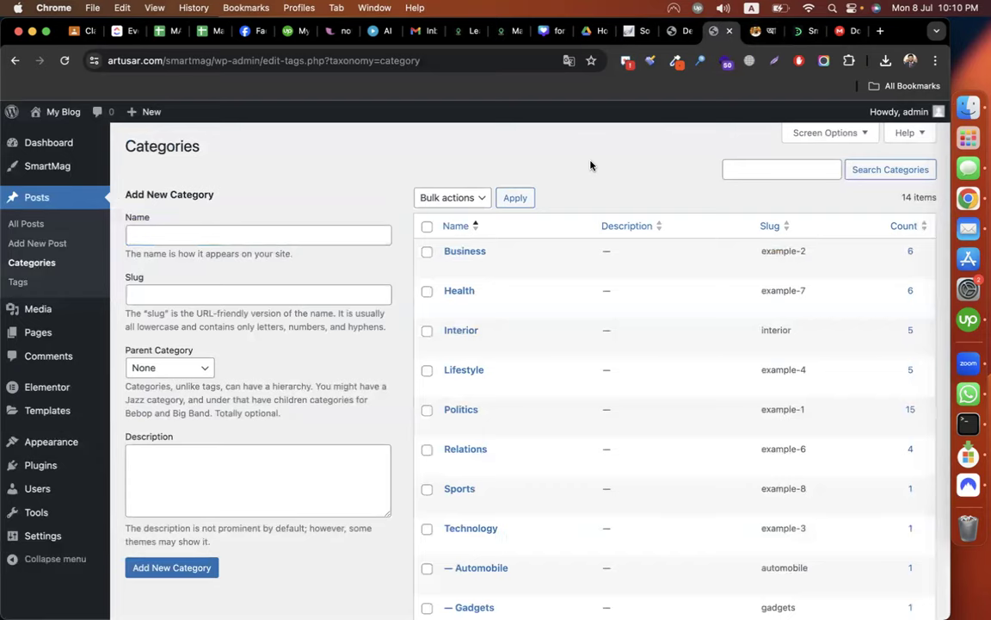
{"action": "scroll", "coordinate": [591, 166], "scroll_direction": "down", "scroll_amount": 8}
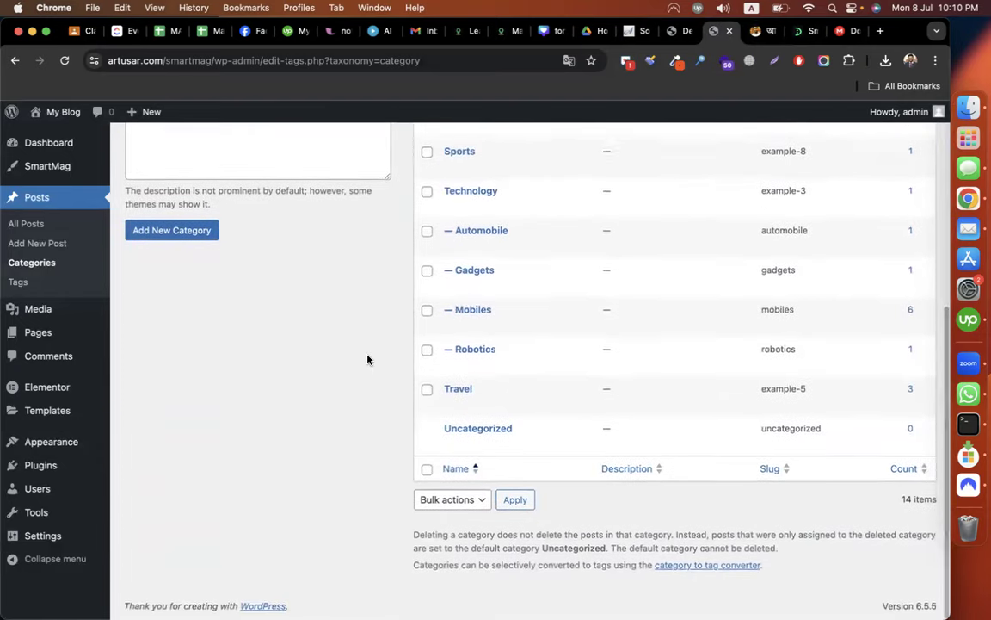
{"action": "scroll", "coordinate": [367, 359], "scroll_direction": "up", "scroll_amount": 8}
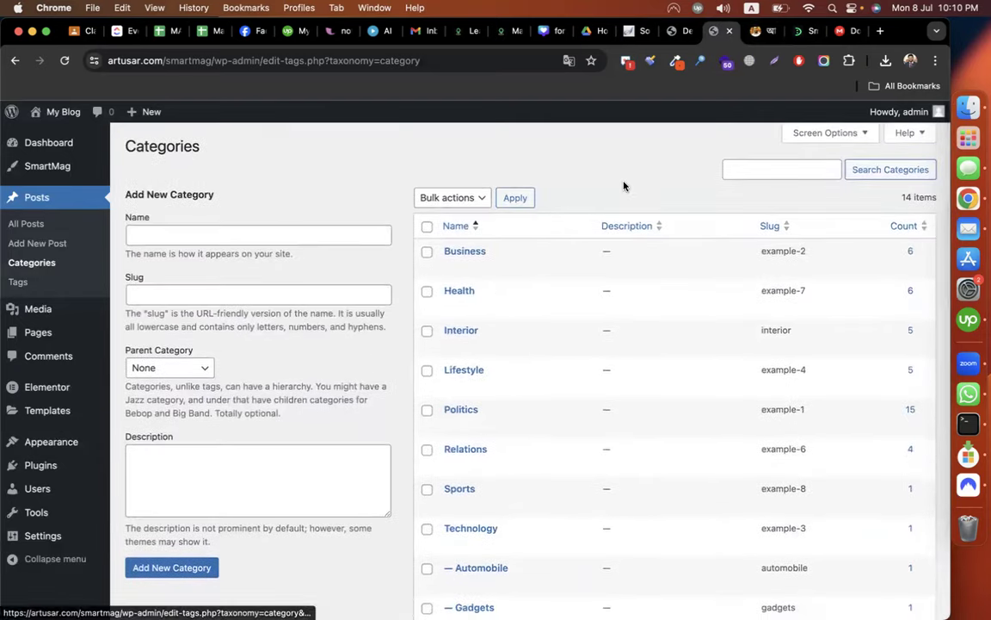
{"action": "scroll", "coordinate": [624, 186], "scroll_direction": "down", "scroll_amount": 8}
{"action": "scroll", "coordinate": [624, 186], "scroll_direction": "up", "scroll_amount": 8}
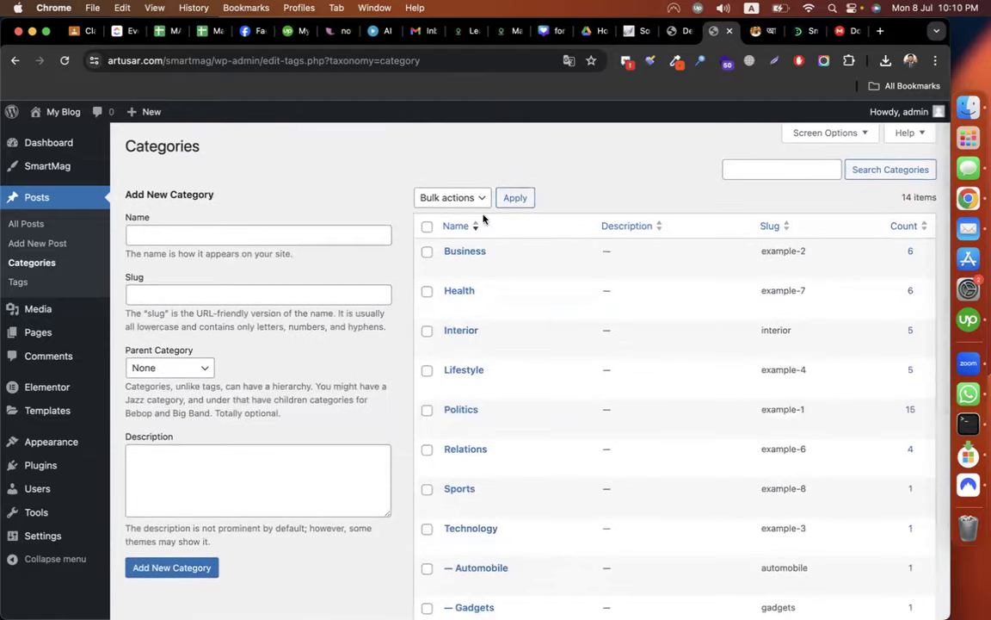
{"action": "left_click", "coordinate": [427, 226]}
{"action": "left_click", "coordinate": [451, 200]}
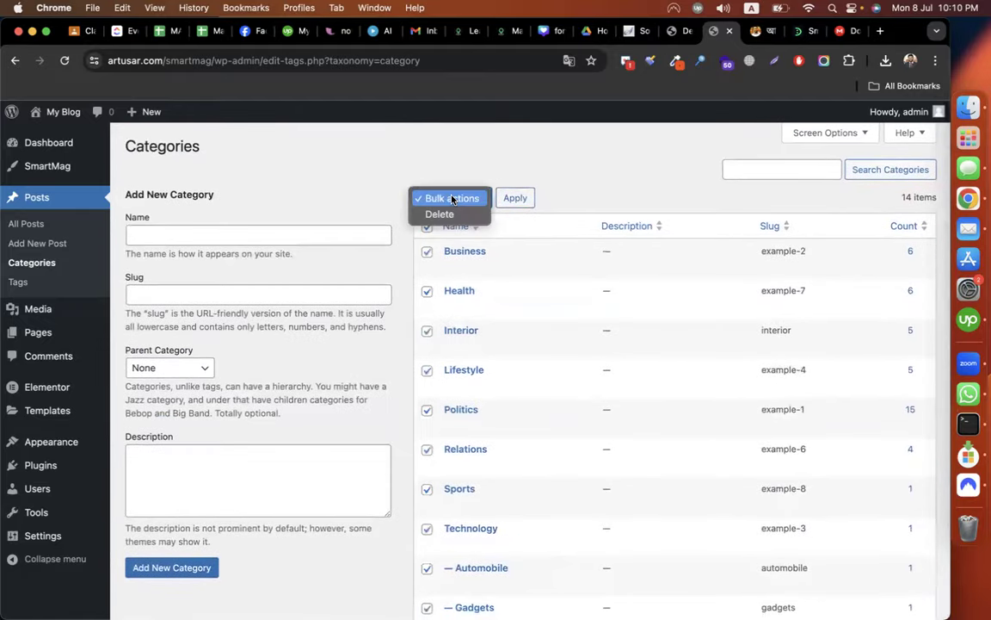
{"action": "left_click", "coordinate": [439, 214]}
{"action": "left_click", "coordinate": [514, 199]}
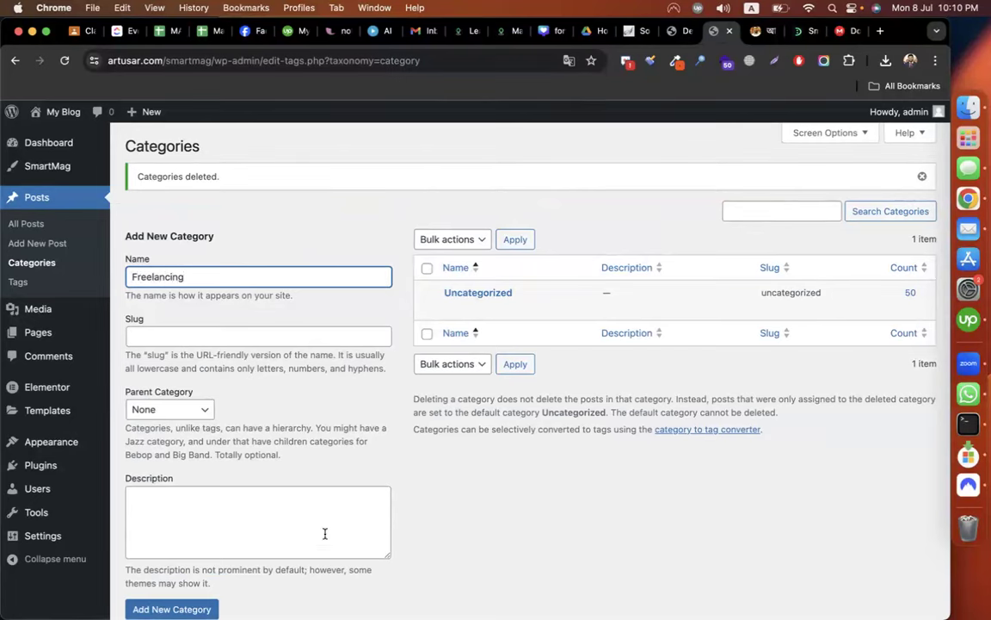
{"action": "scroll", "coordinate": [326, 533], "scroll_direction": "down", "scroll_amount": 2}
Create five categories one after another: Freelancing, Fiverr, Upwork, Freelancer.com and Social Media Client Hunt.
{"action": "left_click", "coordinate": [199, 547]}
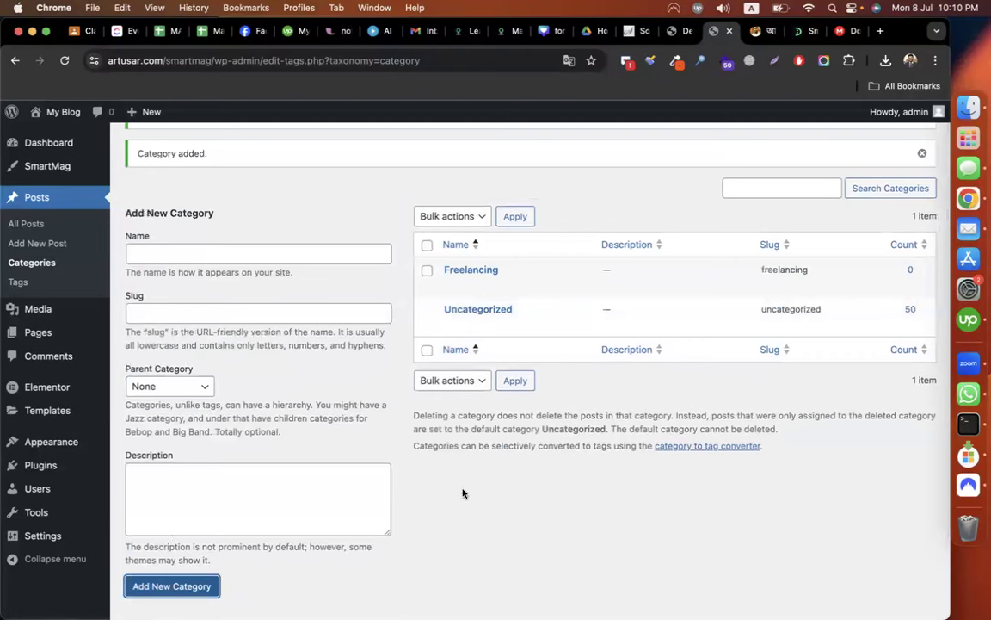
{"action": "left_click", "coordinate": [170, 254]}
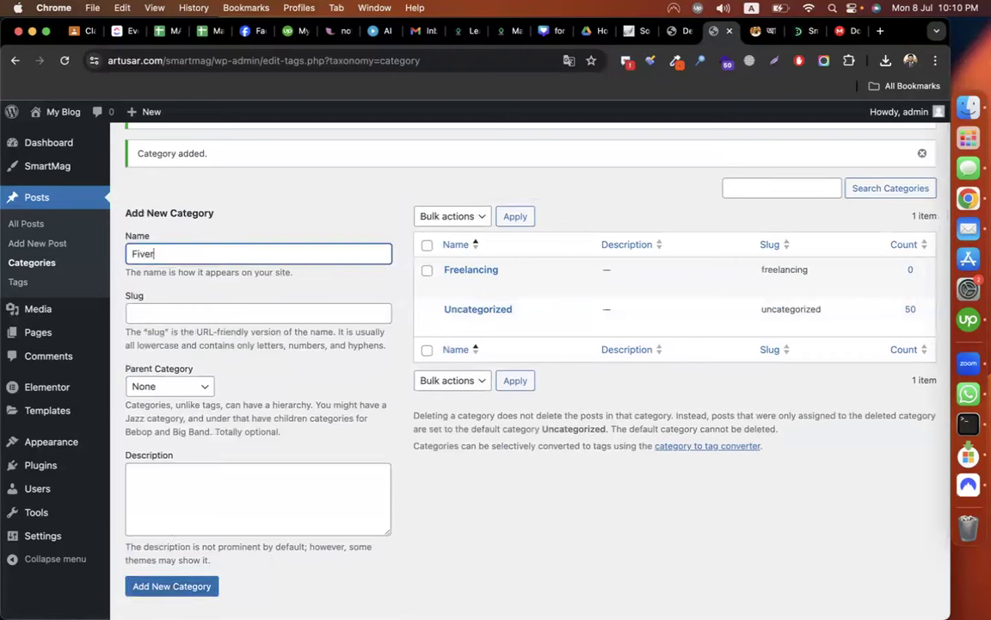
{"action": "left_click", "coordinate": [173, 587]}
{"action": "left_click", "coordinate": [238, 252]}
{"action": "type", "text": "Upwork"}
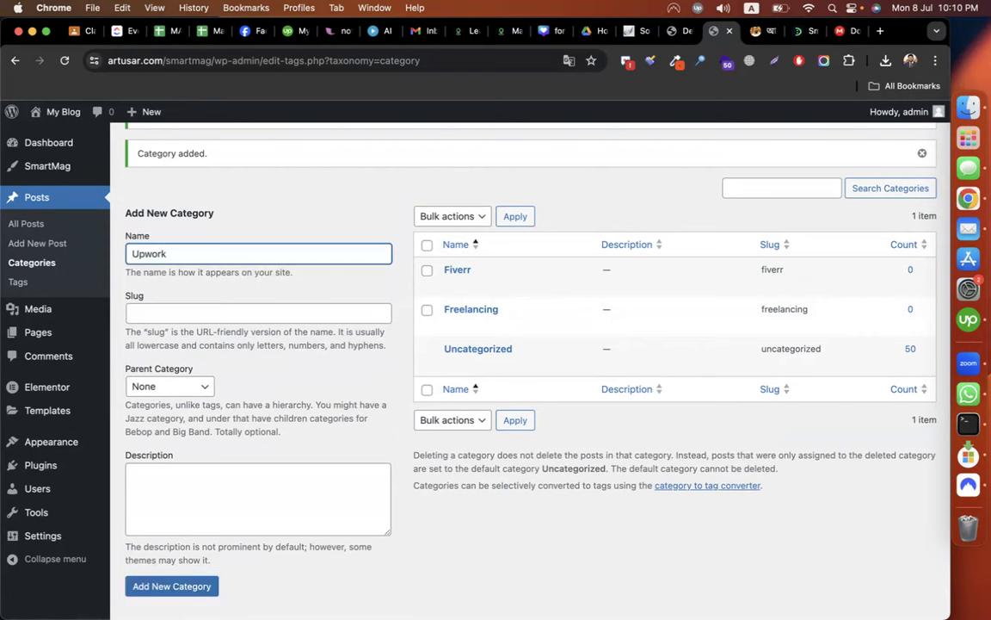
{"action": "left_click", "coordinate": [176, 588]}
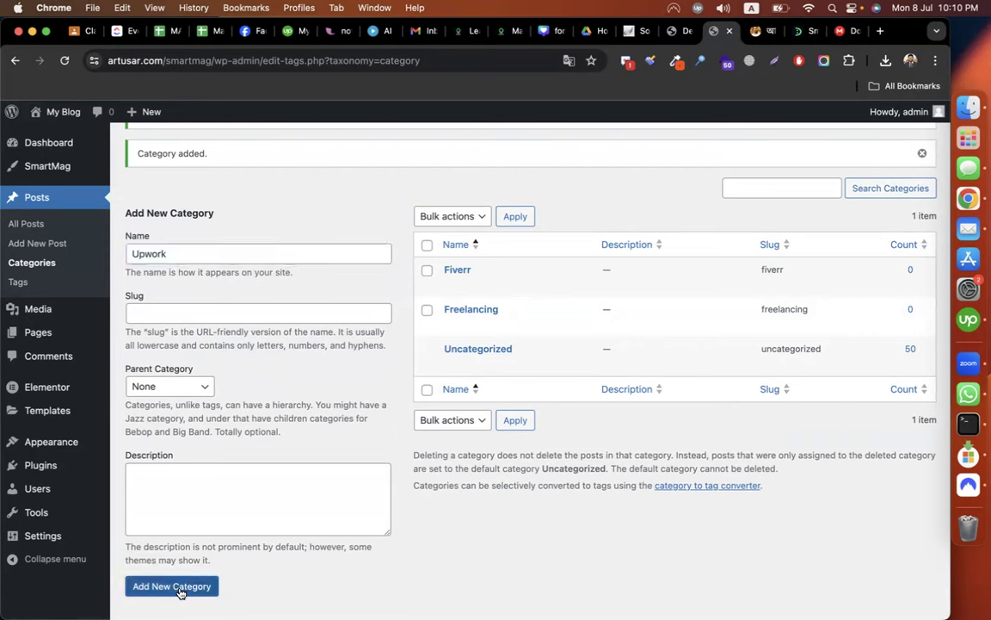
{"action": "left_click", "coordinate": [215, 254]}
{"action": "type", "text": "Freelancer.com"}
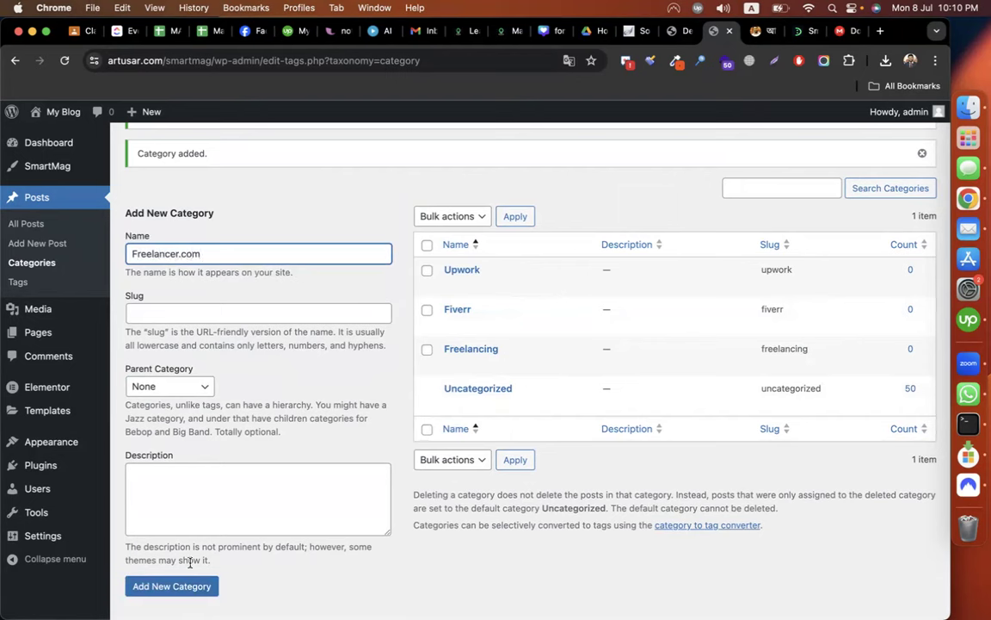
{"action": "left_click", "coordinate": [168, 585]}
{"action": "left_click", "coordinate": [248, 250]}
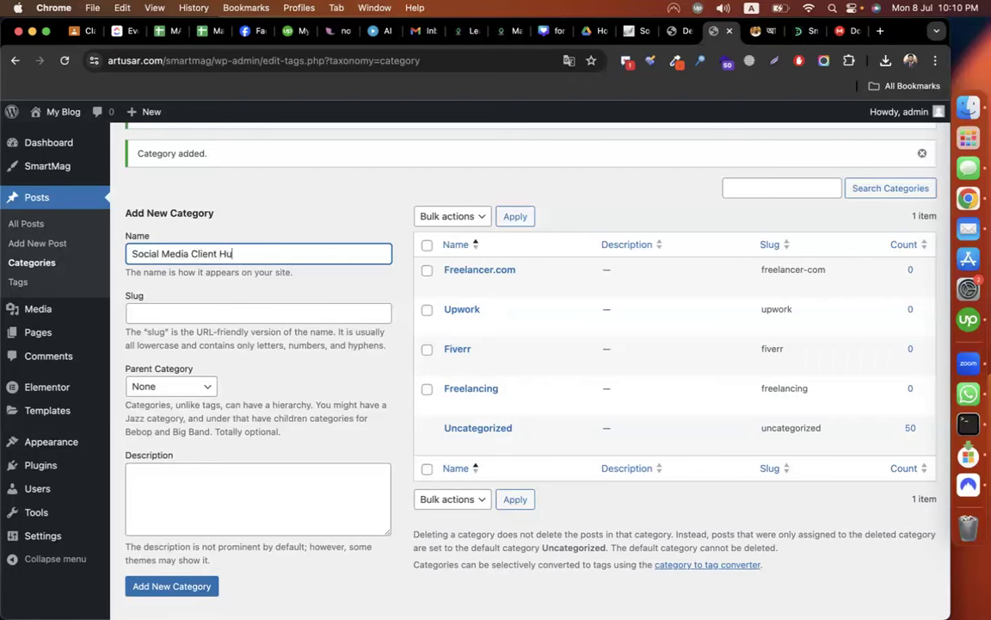
{"action": "left_click", "coordinate": [172, 587]}
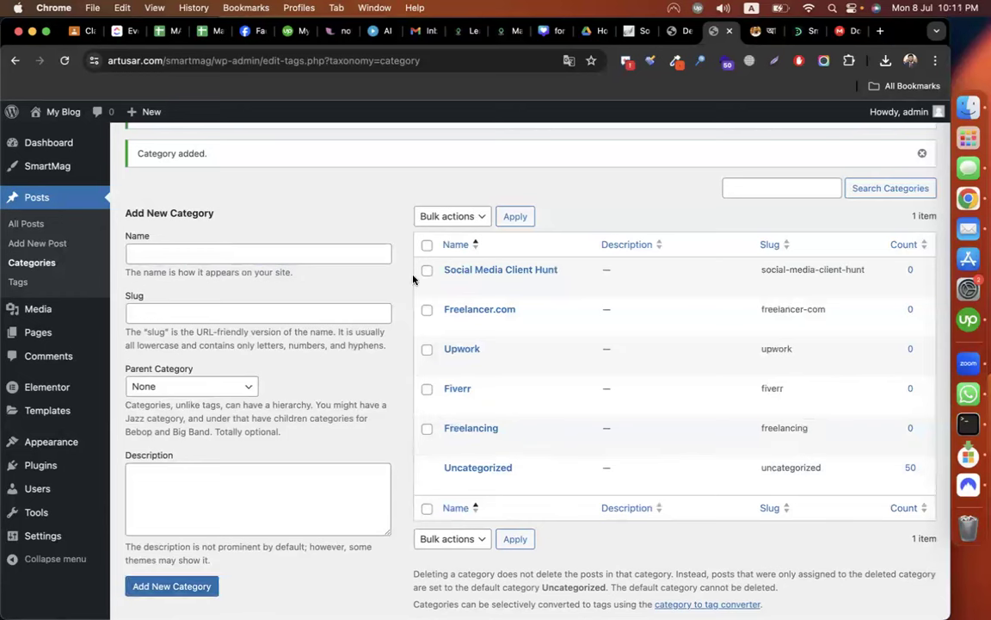
Add a 'Linkedin client' category with Social Media Client Hunt as its parent.
{"action": "left_click", "coordinate": [240, 254]}
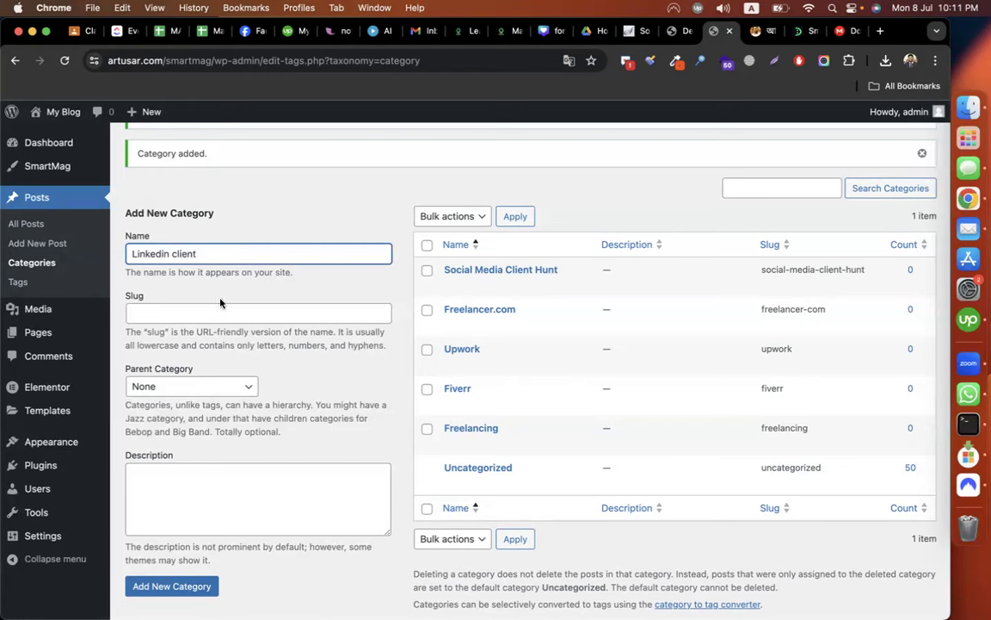
{"action": "left_click", "coordinate": [210, 387]}
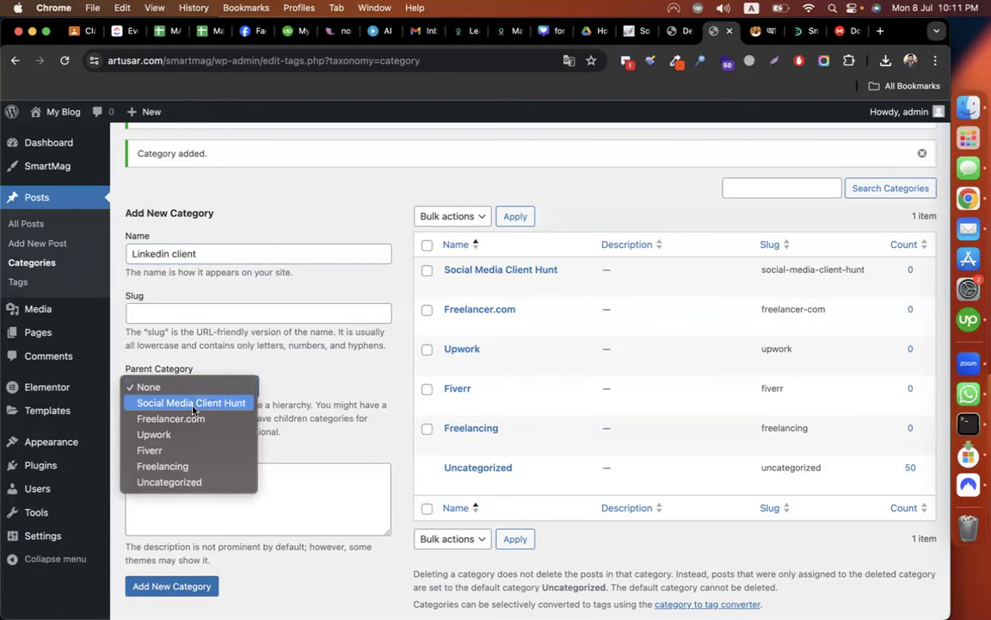
{"action": "left_click", "coordinate": [191, 402]}
{"action": "left_click", "coordinate": [215, 589]}
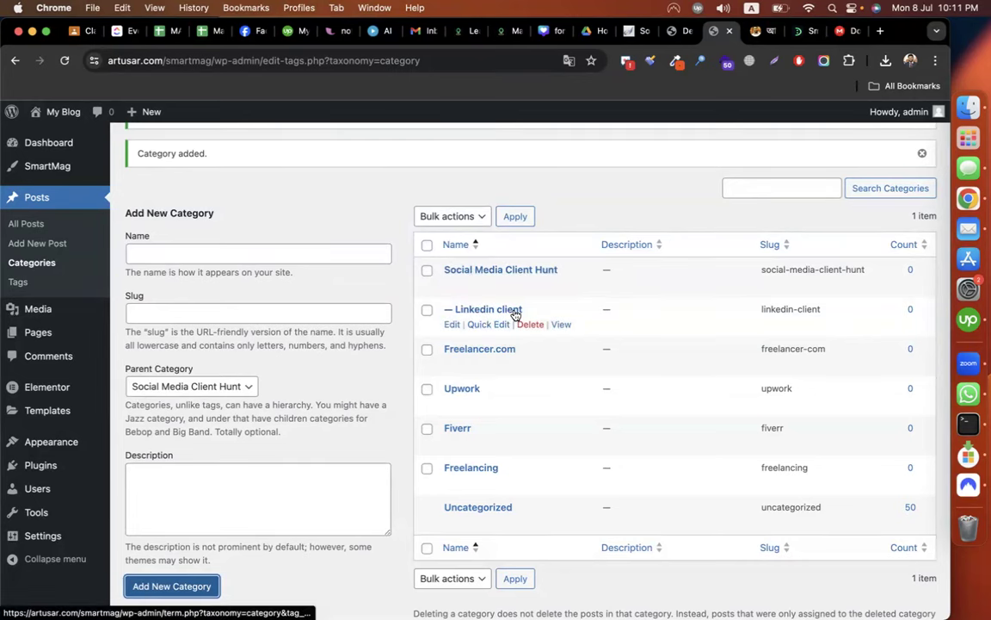
Start a new post and switch to the blog article being copied.
{"action": "scroll", "coordinate": [391, 220], "scroll_direction": "up", "scroll_amount": 2}
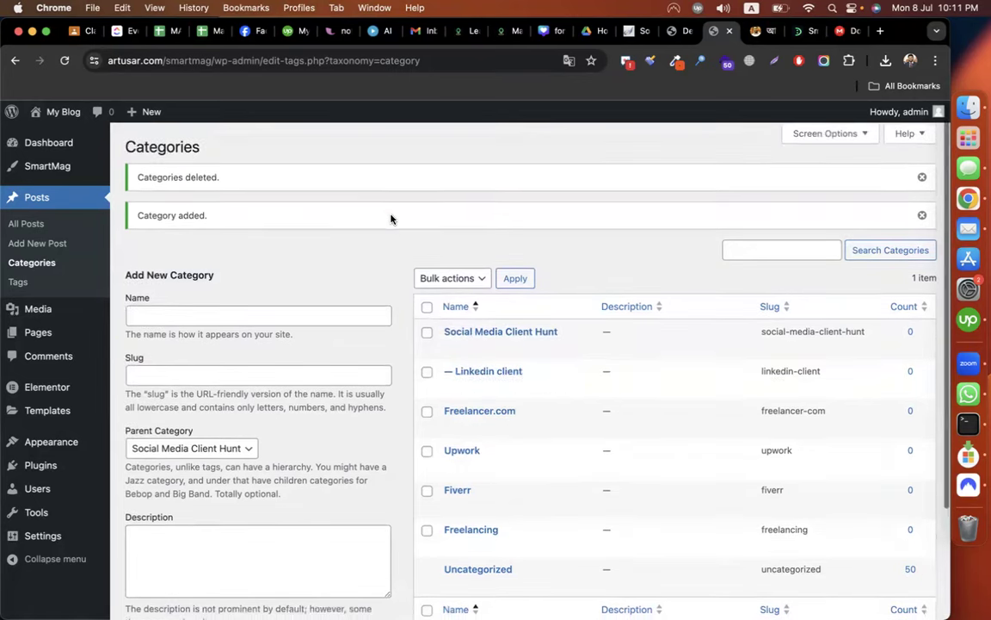
{"action": "left_click", "coordinate": [57, 248]}
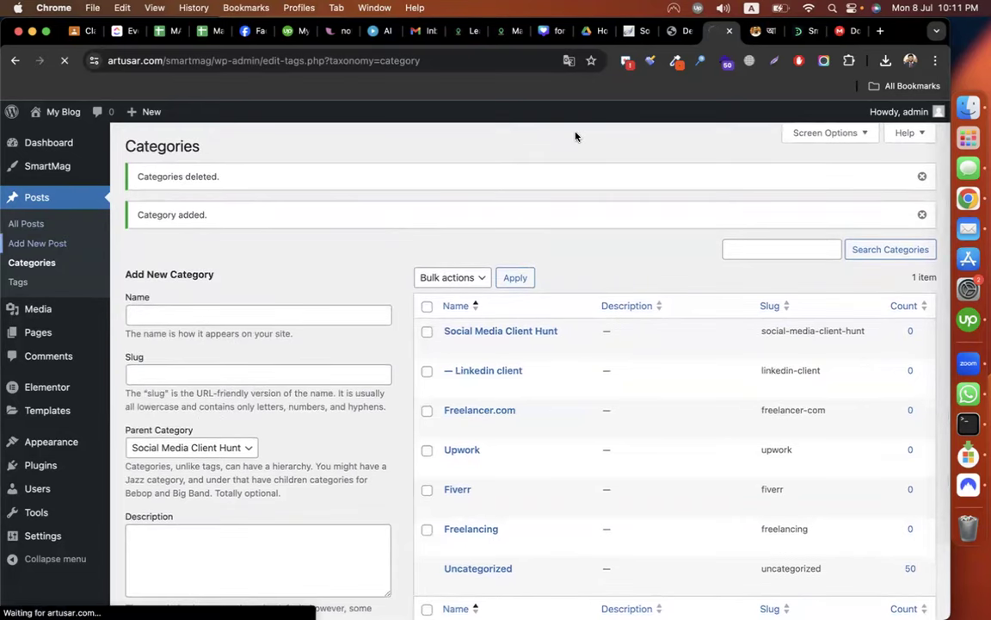
{"action": "left_click", "coordinate": [759, 31]}
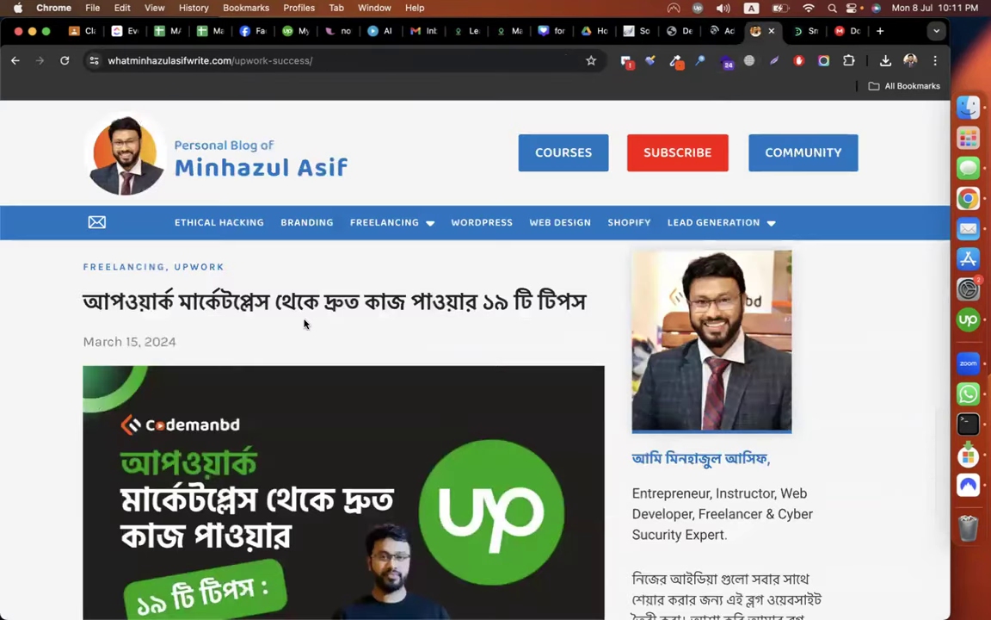
Copy the blog article's title and dismiss the new post editor's welcome dialog.
{"action": "triple_click", "coordinate": [216, 302]}
{"action": "key", "text": "super+c"}
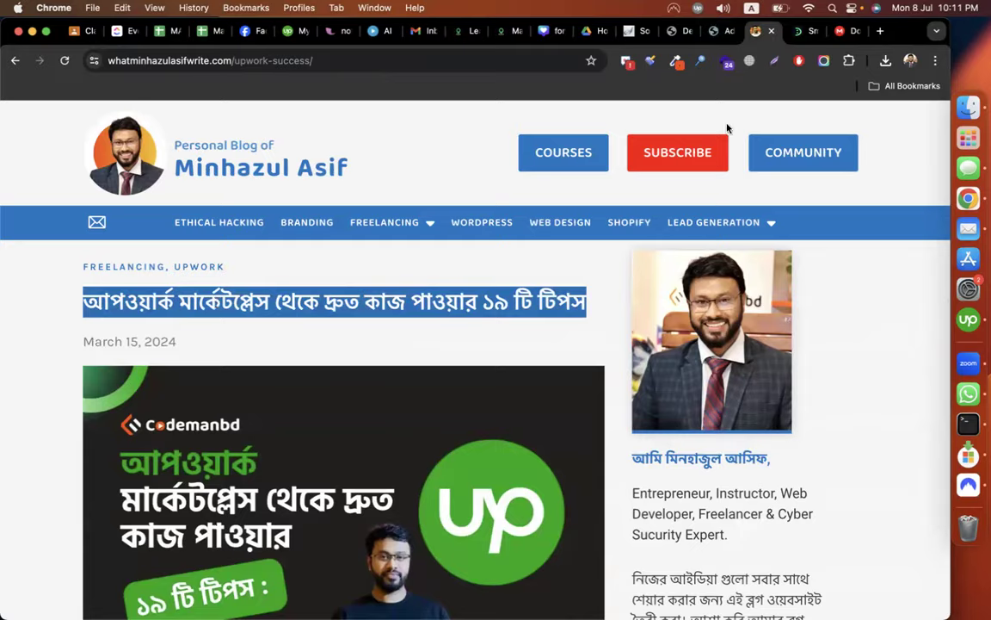
{"action": "left_click", "coordinate": [713, 31]}
{"action": "left_click", "coordinate": [562, 203]}
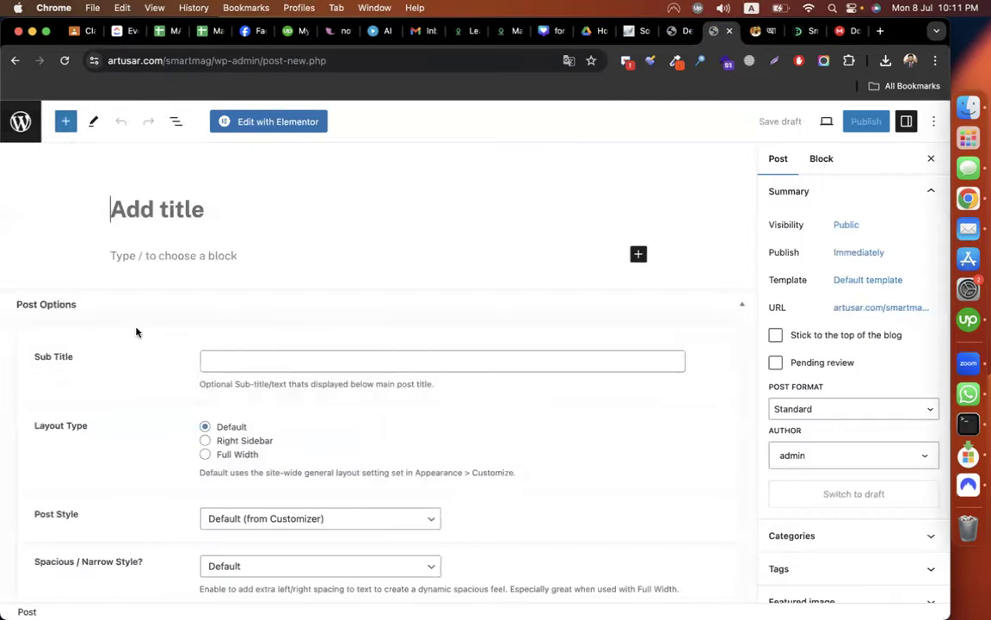
Install and activate the Classic Editor plugin, then start a new post.
{"action": "left_click", "coordinate": [19, 123]}
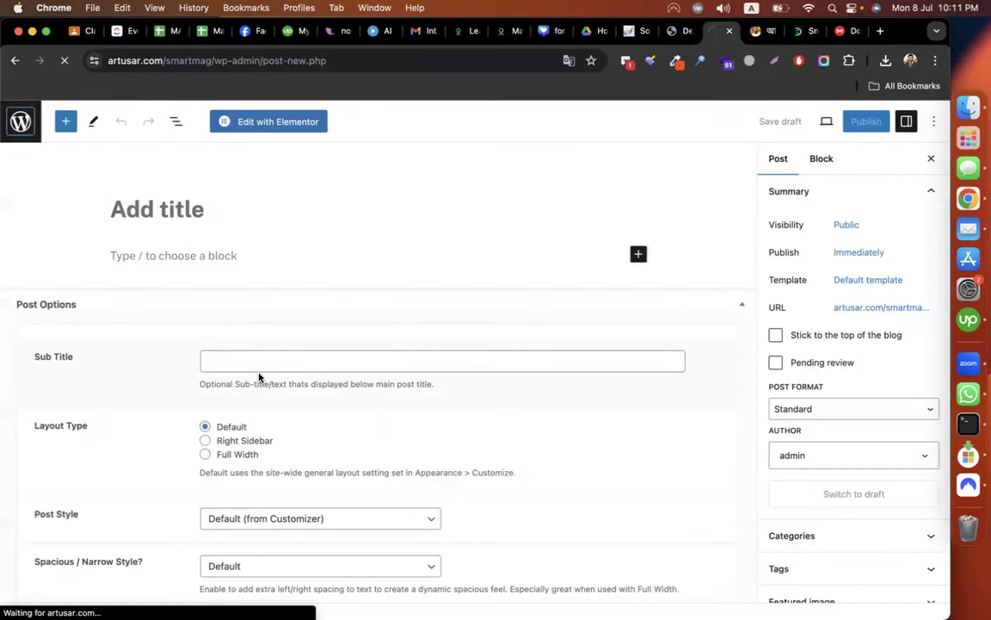
{"action": "mouse_move", "coordinate": [38, 396]}
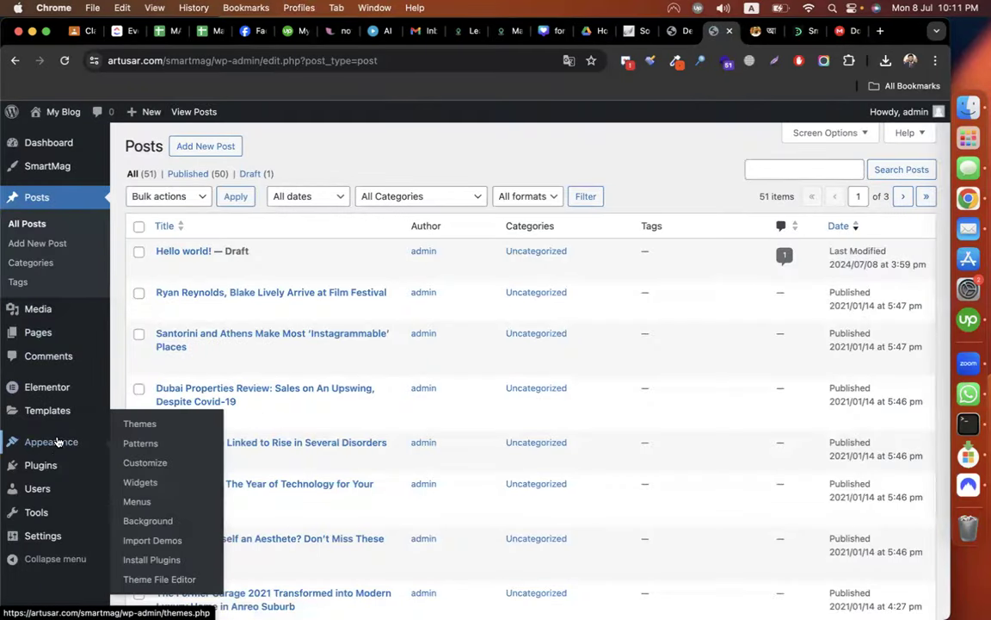
{"action": "left_click", "coordinate": [142, 486]}
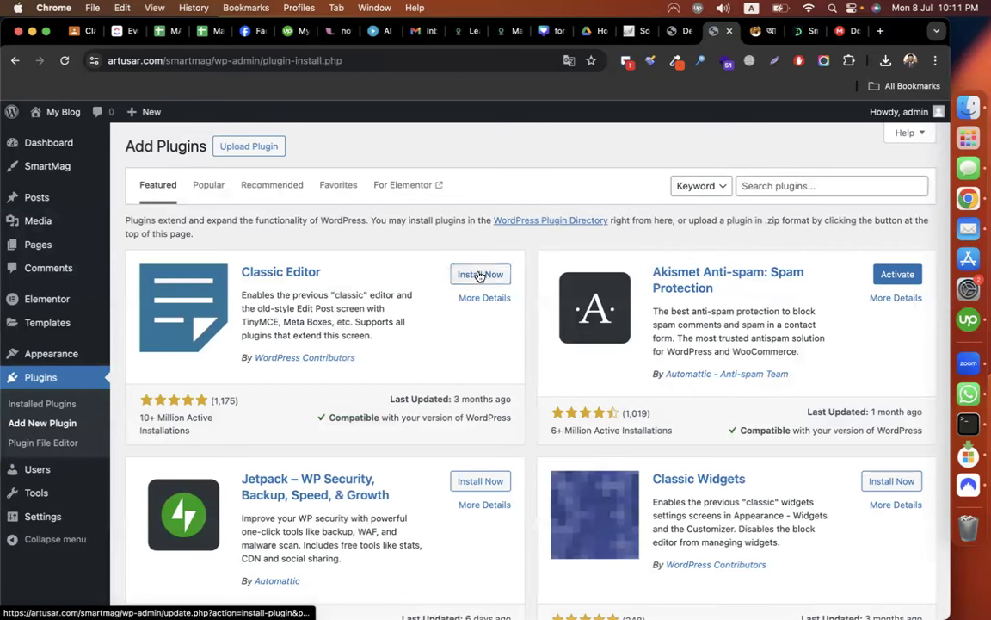
{"action": "left_click", "coordinate": [480, 275]}
{"action": "left_click", "coordinate": [479, 276]}
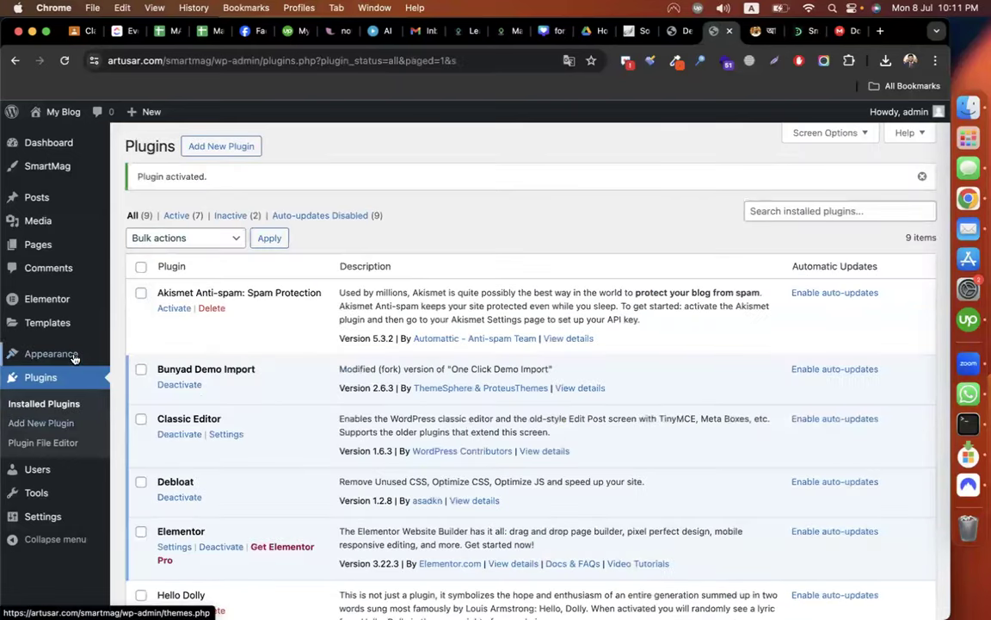
{"action": "mouse_move", "coordinate": [39, 198]}
{"action": "left_click", "coordinate": [134, 223]}
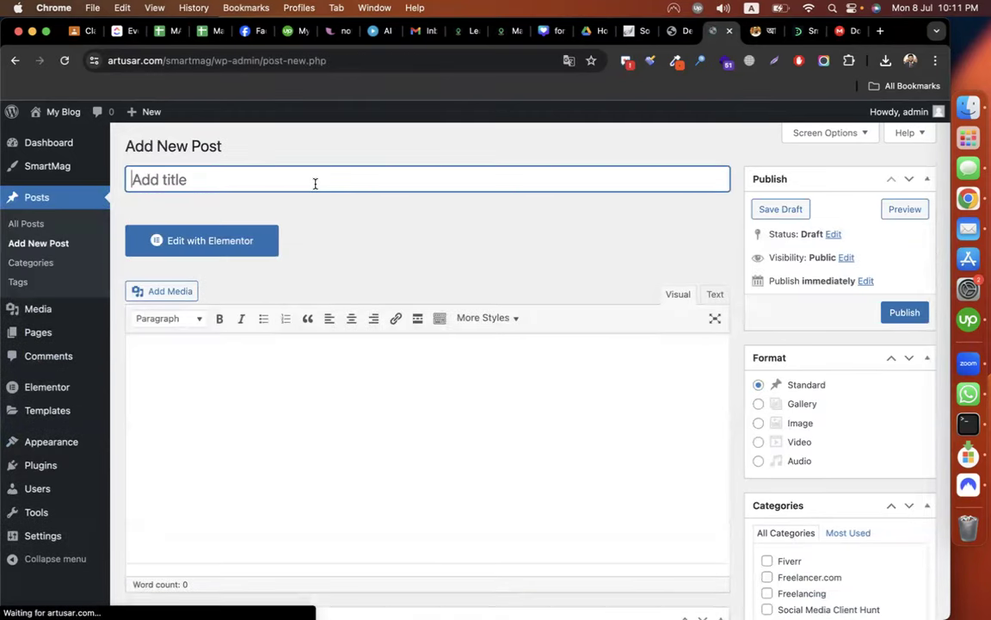
Paste the title 'আপওয়ার্ক মার্কেটপ্লেস থেকে দ্রুত কাজ পাওয়ার ১৯ টি টিপস' and the copied article body into the draft.
{"action": "key", "text": "super+v"}
{"action": "left_click", "coordinate": [341, 434]}
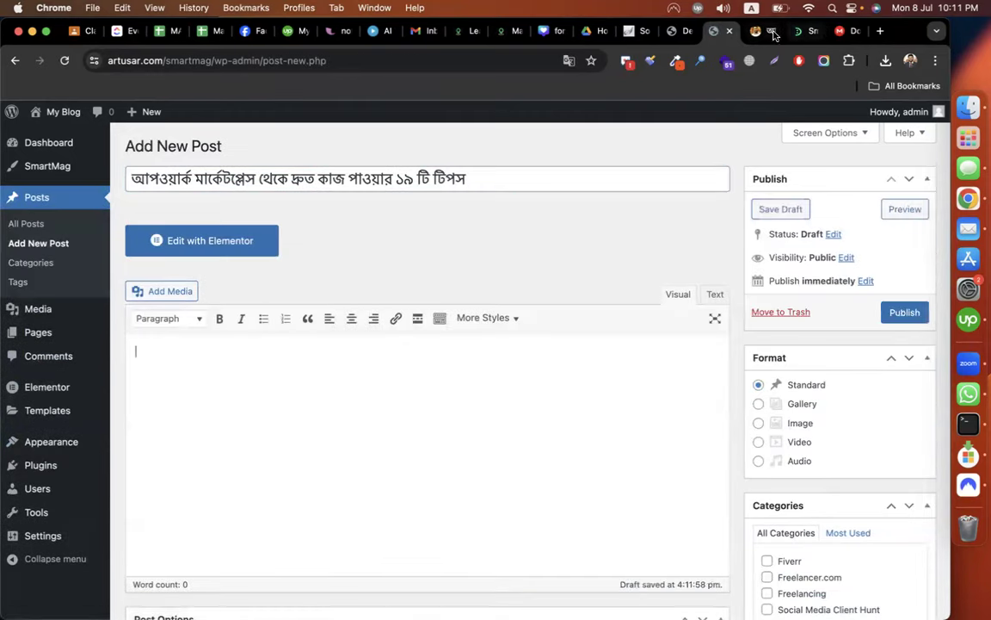
{"action": "left_click", "coordinate": [764, 32]}
{"action": "scroll", "coordinate": [498, 285], "scroll_direction": "down", "scroll_amount": 5}
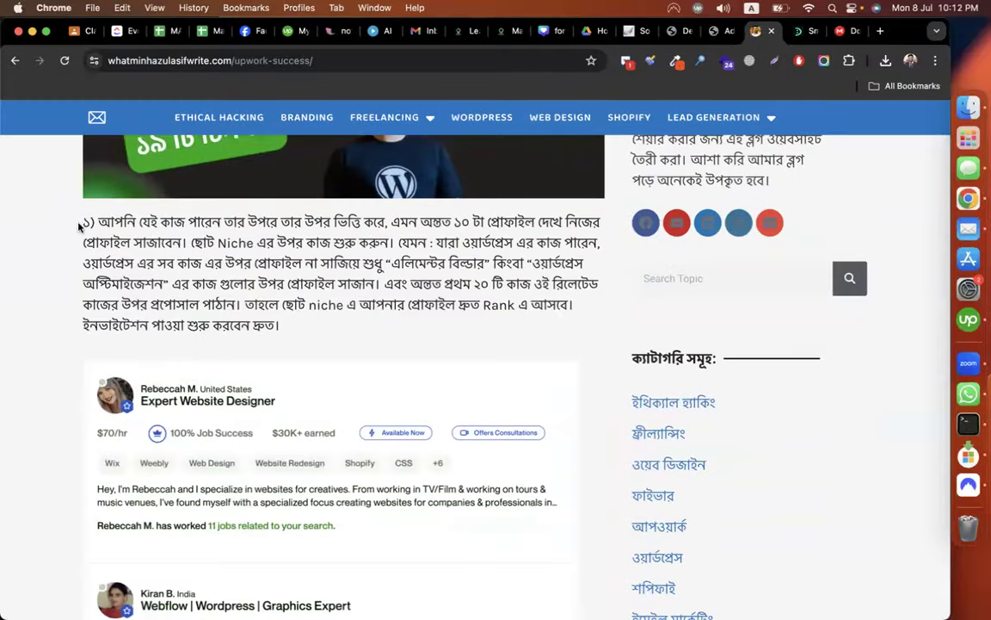
{"action": "left_click_drag", "start_coordinate": [81, 222], "coordinate": [262, 513]}
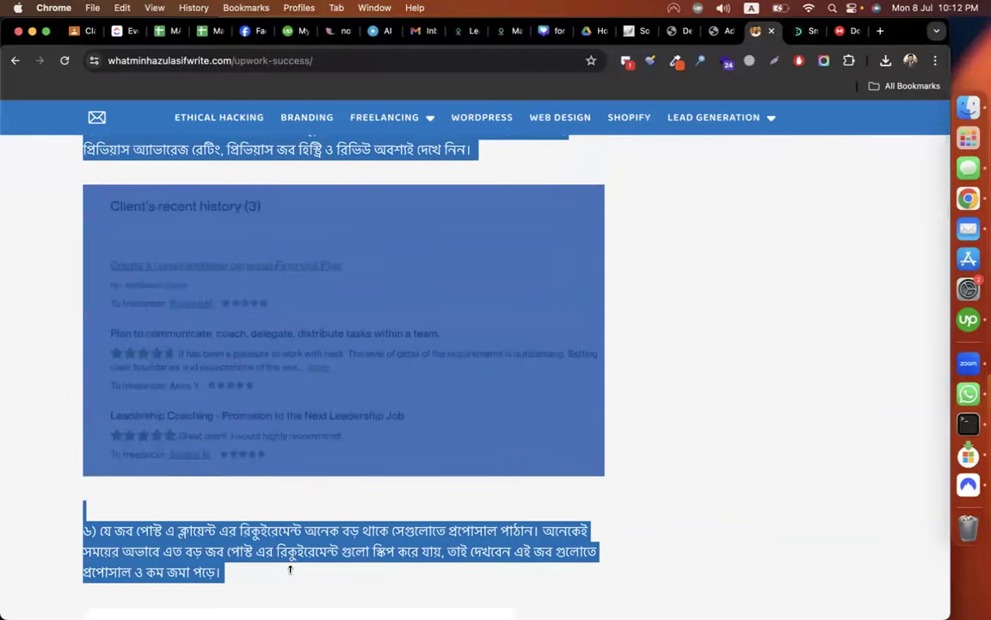
{"action": "left_click", "coordinate": [713, 30]}
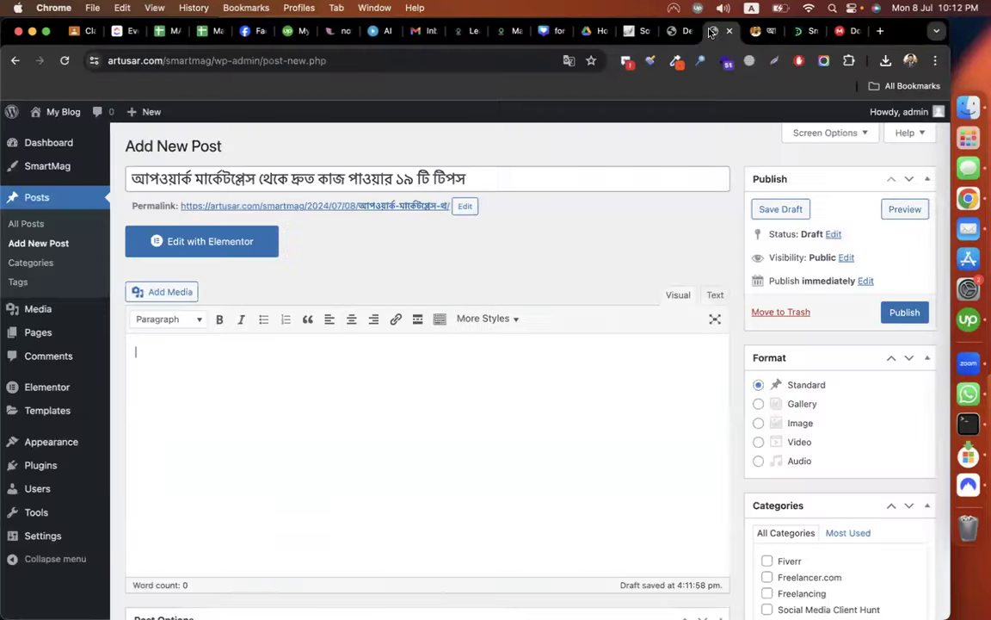
{"action": "key", "text": "super+v"}
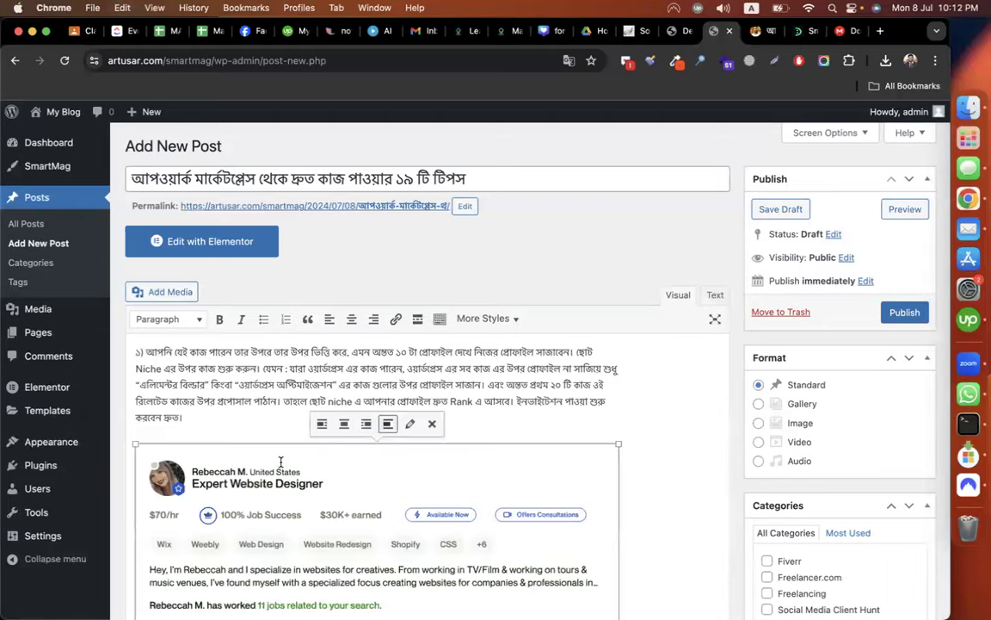
{"action": "scroll", "coordinate": [281, 462], "scroll_direction": "up", "scroll_amount": 12}
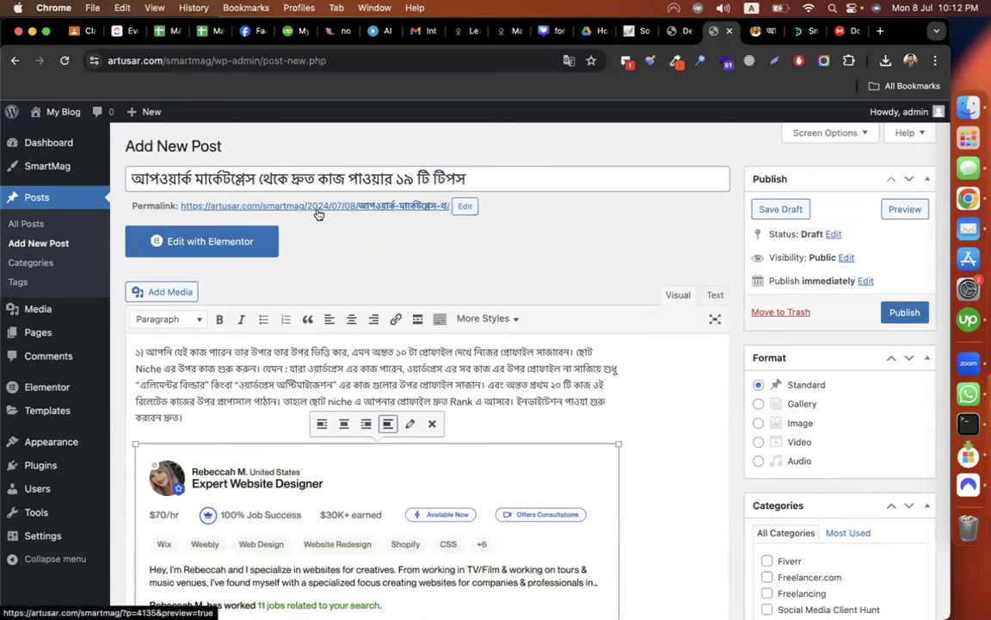
{"action": "left_click", "coordinate": [378, 226]}
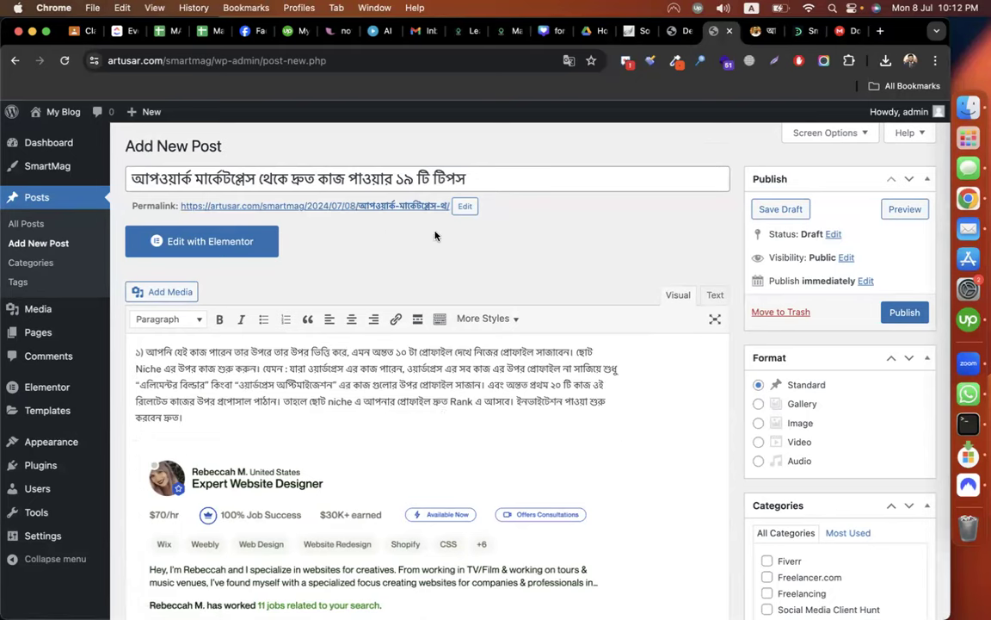
{"action": "scroll", "coordinate": [551, 250], "scroll_direction": "down", "scroll_amount": 1}
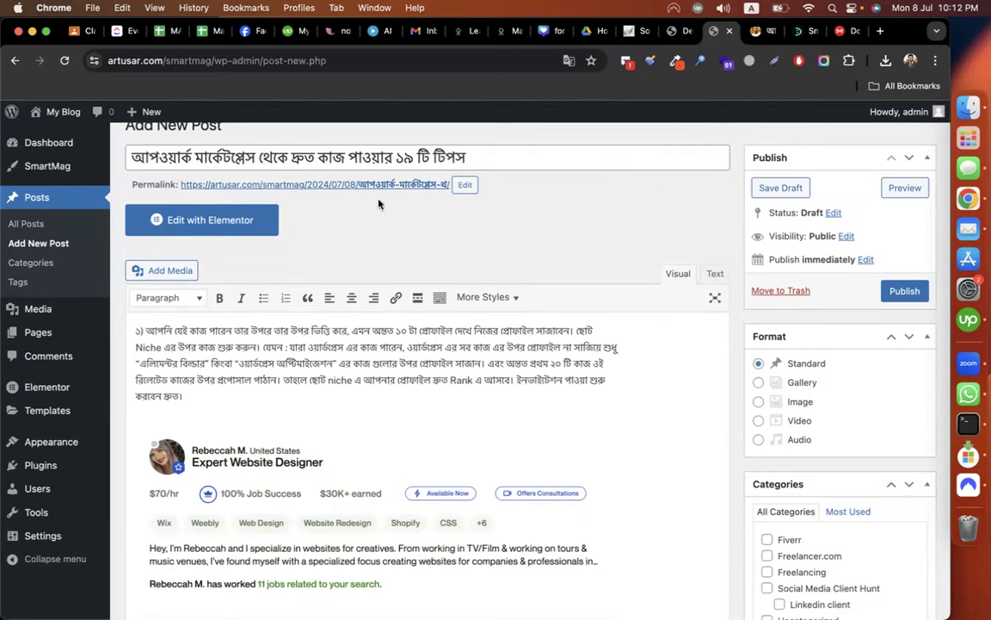
Under Settings > Permalinks, select the Post name structure instead of Day and name and save.
{"action": "left_click", "coordinate": [679, 31]}
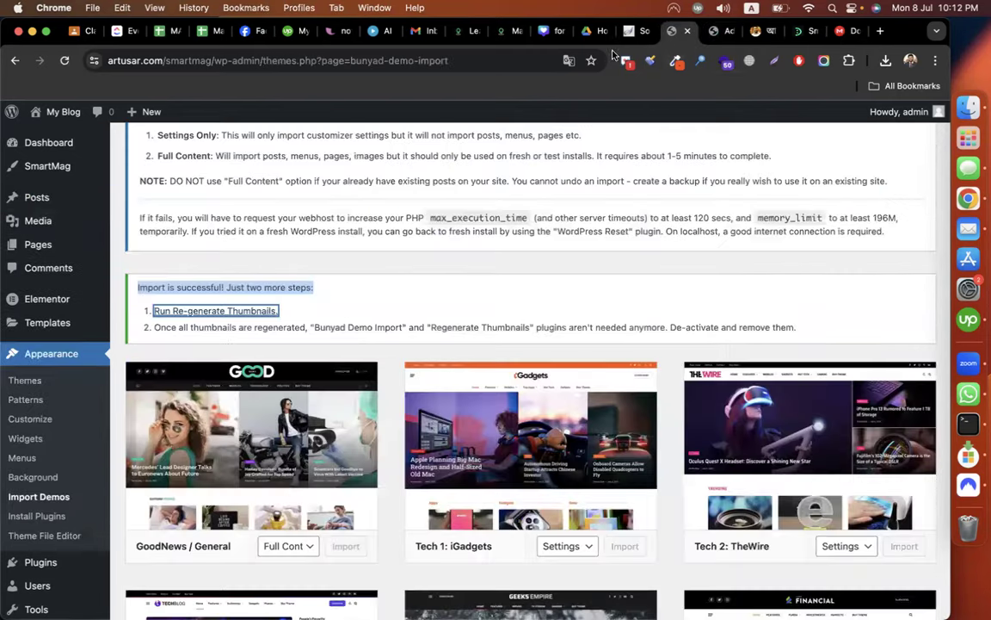
{"action": "scroll", "coordinate": [126, 398], "scroll_direction": "down", "scroll_amount": 3}
{"action": "mouse_move", "coordinate": [41, 577]}
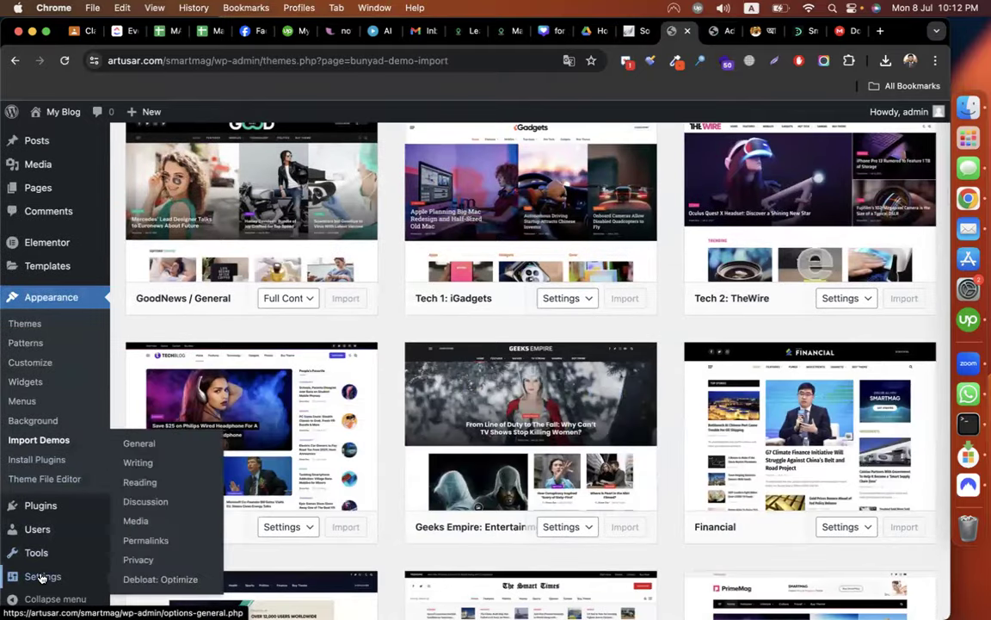
{"action": "left_click", "coordinate": [140, 547]}
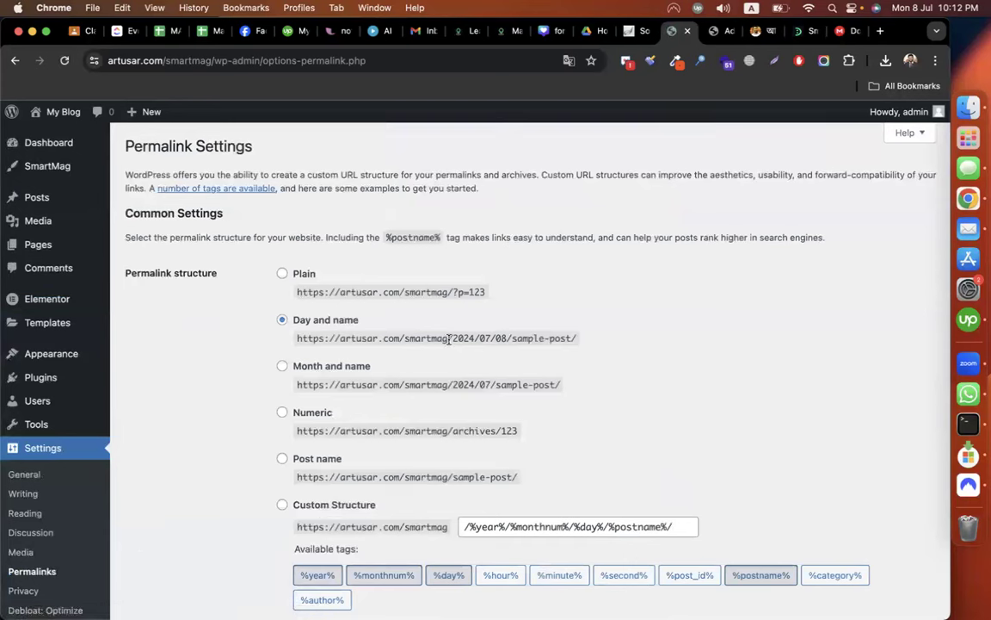
{"action": "left_click_drag", "start_coordinate": [449, 339], "coordinate": [615, 343]}
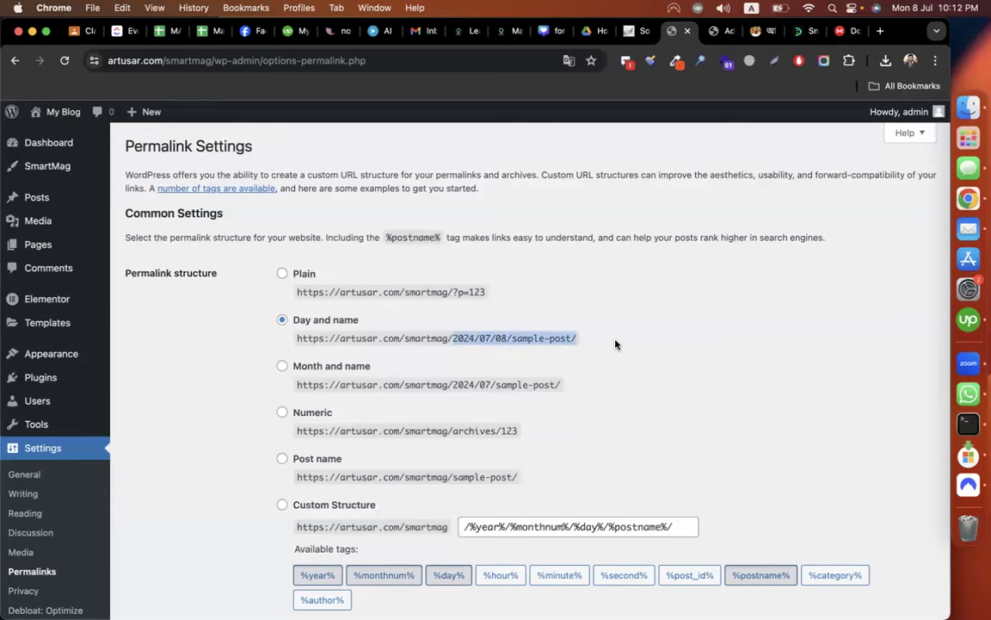
{"action": "left_click", "coordinate": [615, 344]}
{"action": "scroll", "coordinate": [615, 344], "scroll_direction": "down", "scroll_amount": 2}
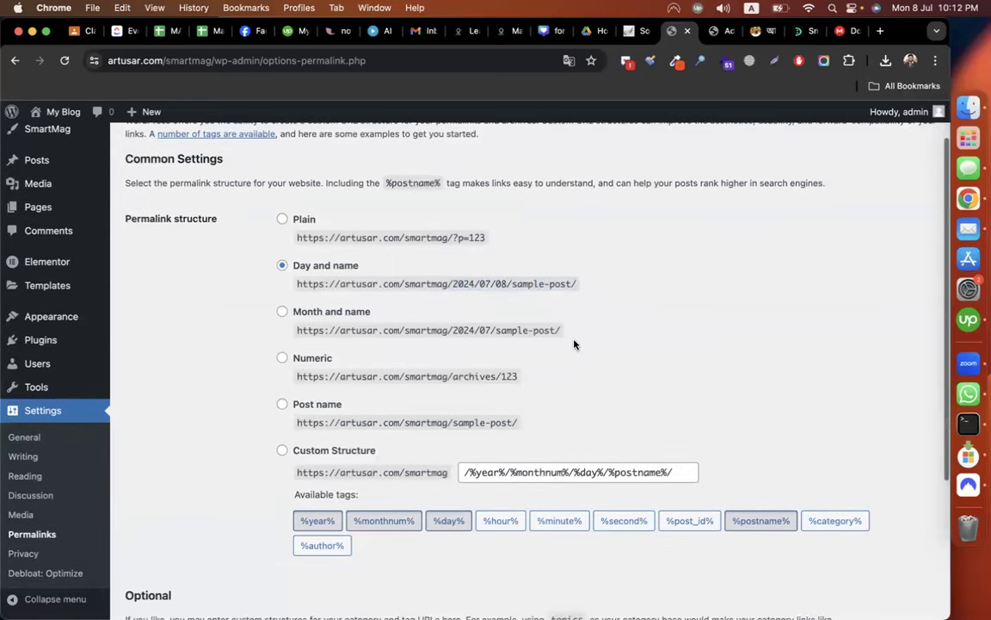
{"action": "left_click", "coordinate": [283, 405]}
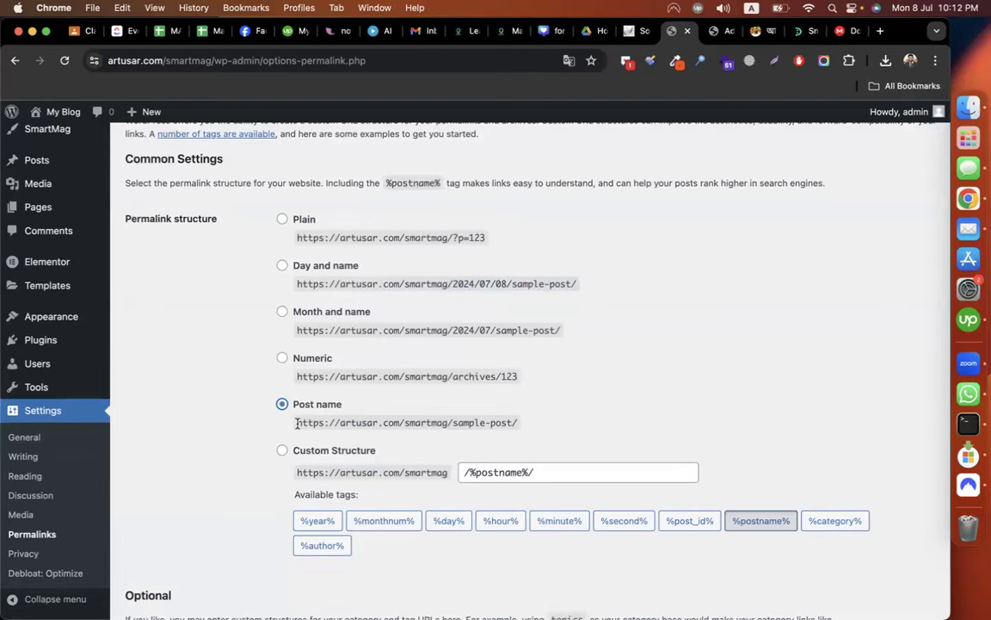
{"action": "left_click_drag", "start_coordinate": [297, 424], "coordinate": [518, 423]}
{"action": "left_click", "coordinate": [661, 395]}
{"action": "scroll", "coordinate": [420, 449], "scroll_direction": "down", "scroll_amount": 5}
{"action": "left_click", "coordinate": [167, 552]}
File the new draft post under the Upwork category.
{"action": "left_click", "coordinate": [721, 33]}
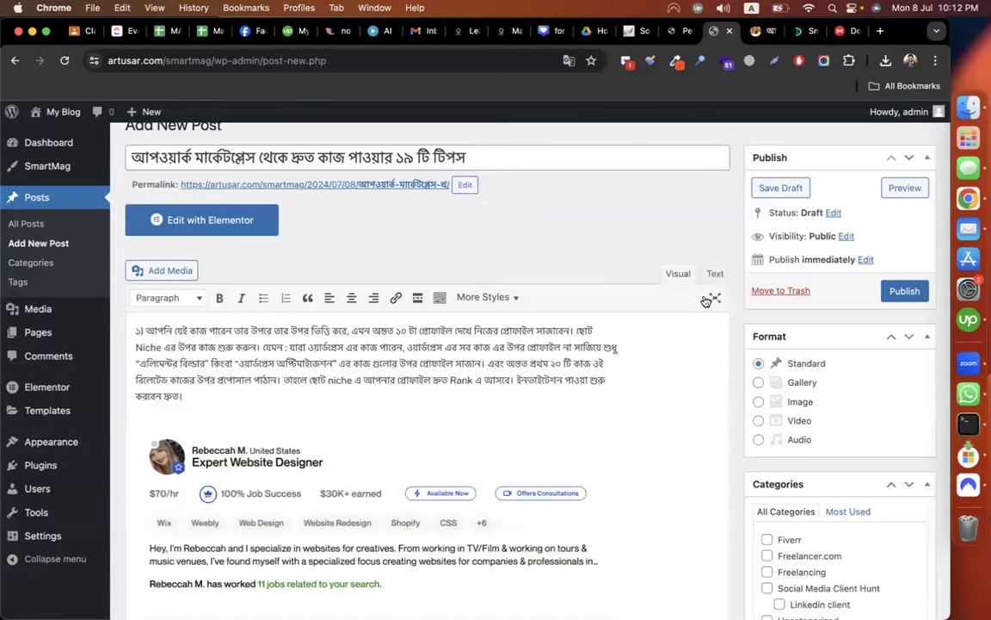
{"action": "scroll", "coordinate": [731, 389], "scroll_direction": "down", "scroll_amount": 5}
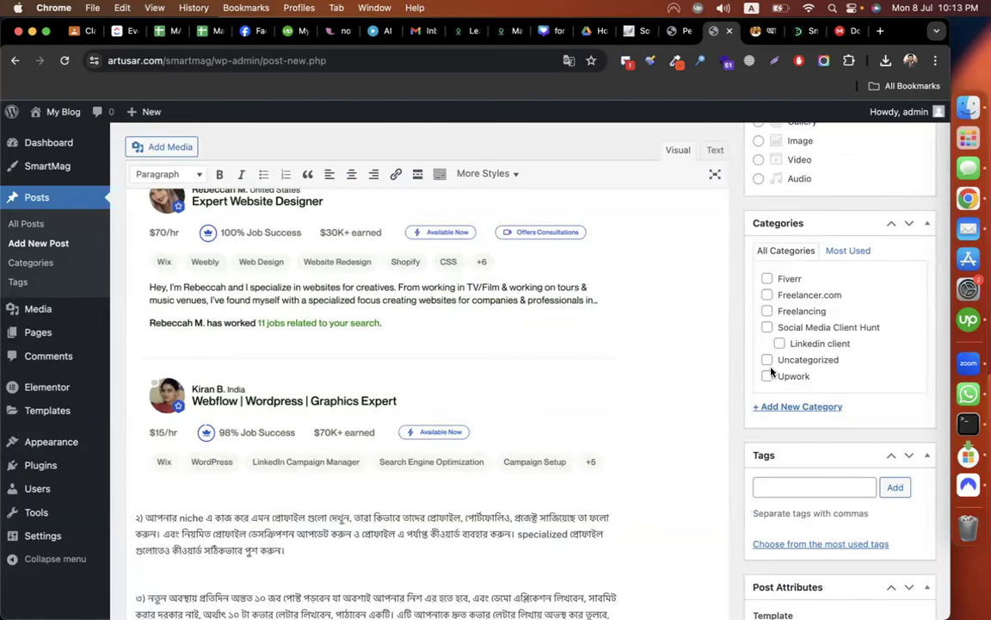
{"action": "left_click", "coordinate": [766, 378]}
{"action": "scroll", "coordinate": [704, 467], "scroll_direction": "down", "scroll_amount": 2}
Tag the post upwork, freelancing and upwork tips, then open the featured image chooser.
{"action": "left_click", "coordinate": [782, 382]}
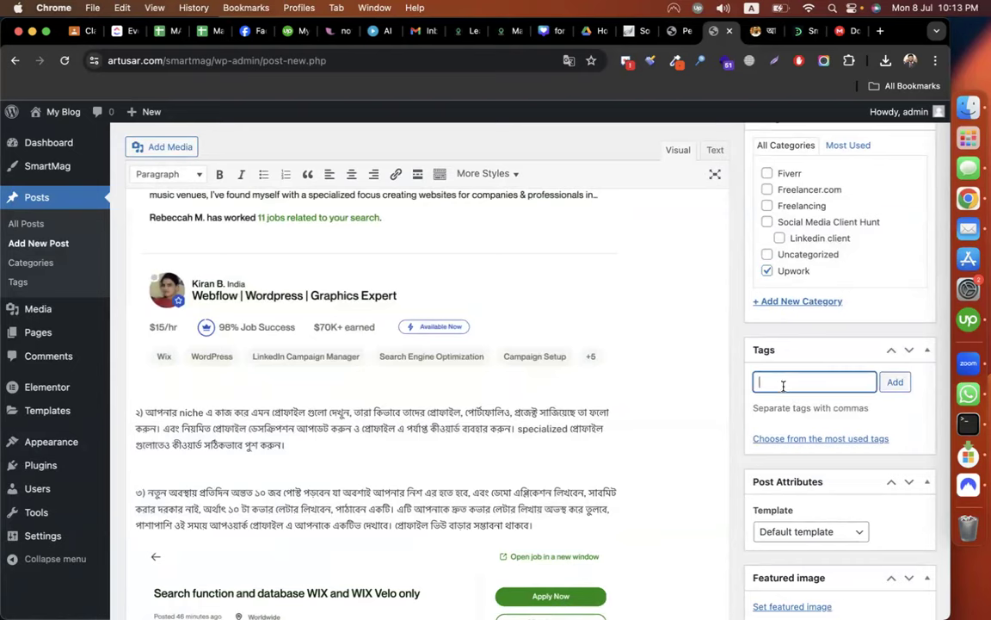
{"action": "left_click", "coordinate": [754, 32]}
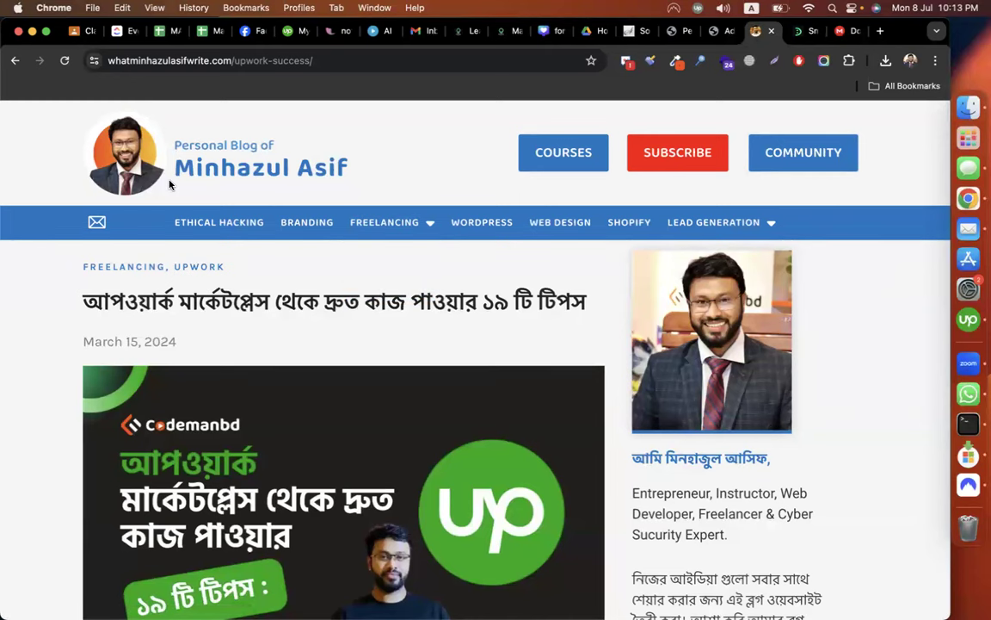
{"action": "left_click", "coordinate": [714, 31]}
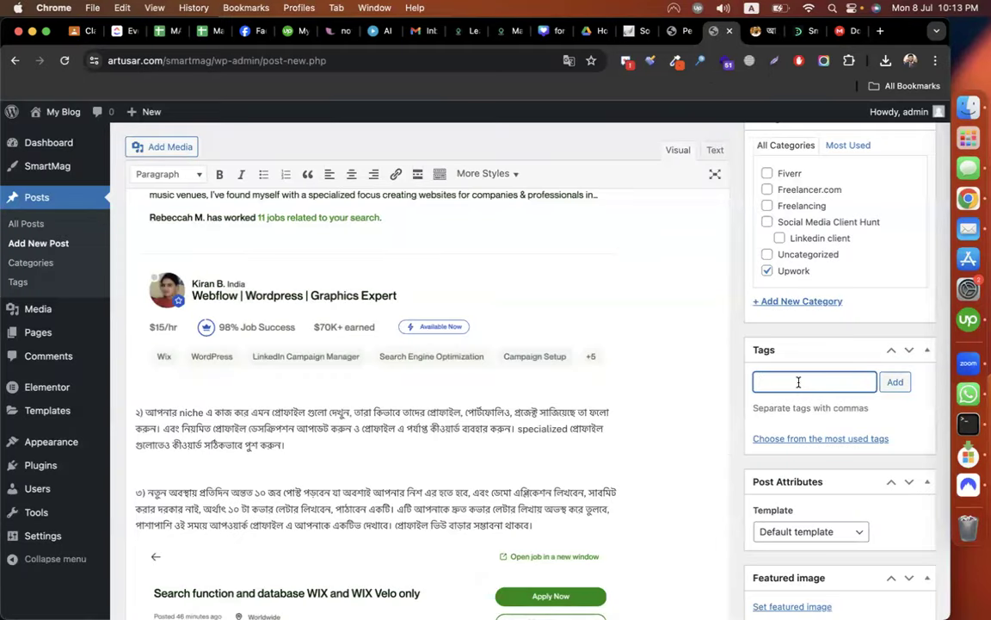
{"action": "type", "text": "upwork"}
{"action": "key", "text": "Return"}
{"action": "type", "text": "fr"}
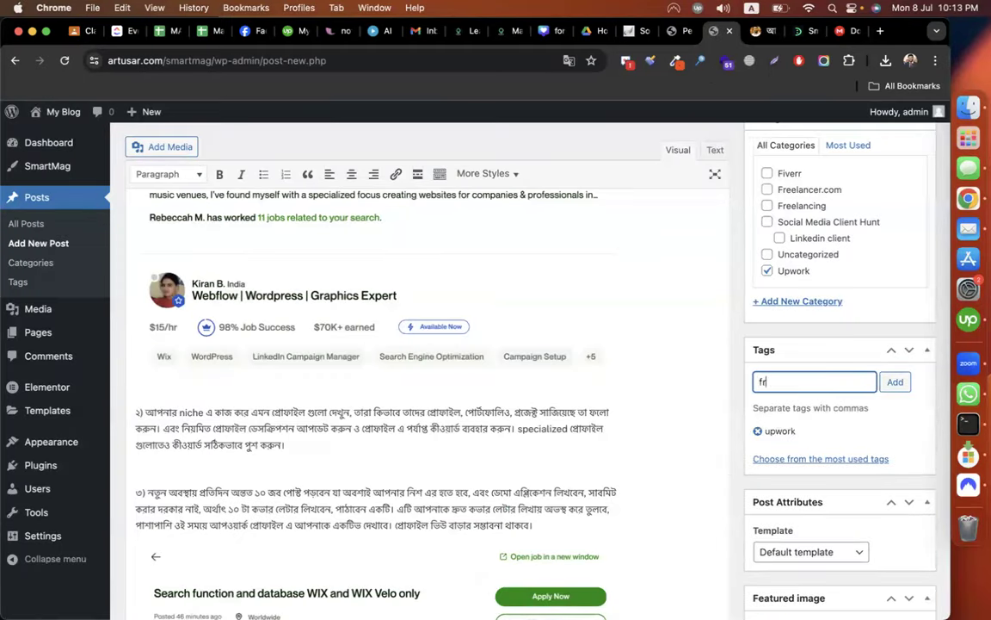
{"action": "type", "text": "eelancing"}
{"action": "key", "text": "Return"}
{"action": "type", "text": "upwo"}
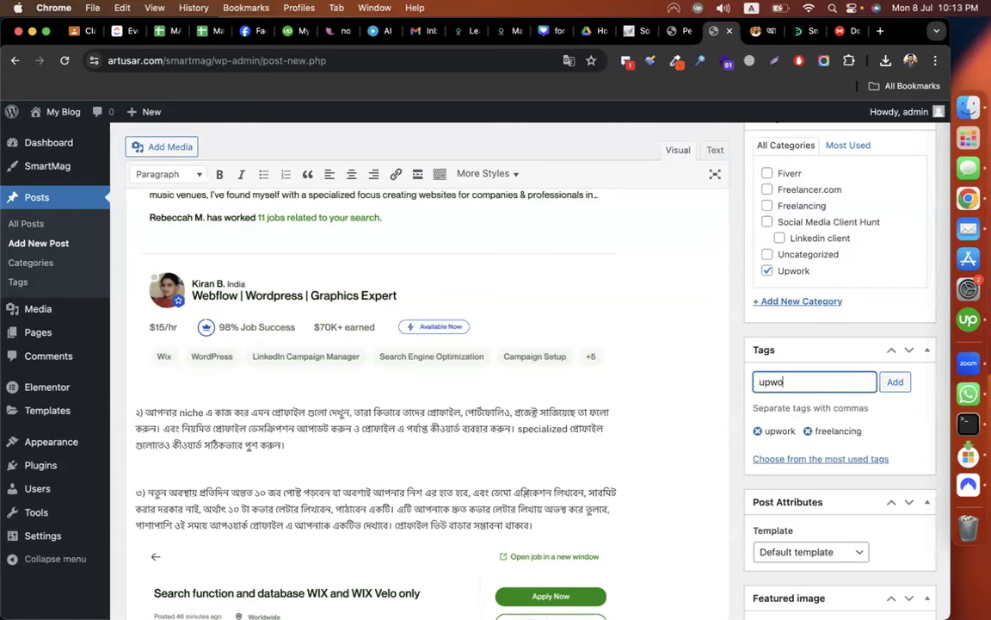
{"action": "type", "text": "rk tios"}
{"action": "key", "text": "Return"}
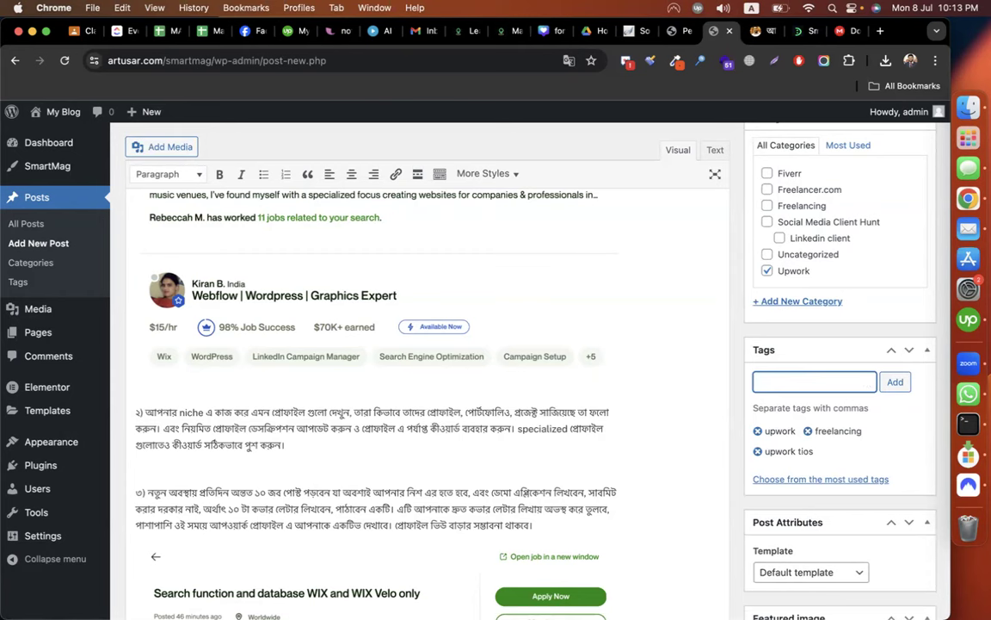
{"action": "left_click", "coordinate": [758, 451]}
{"action": "type", "text": "upwork tio"}
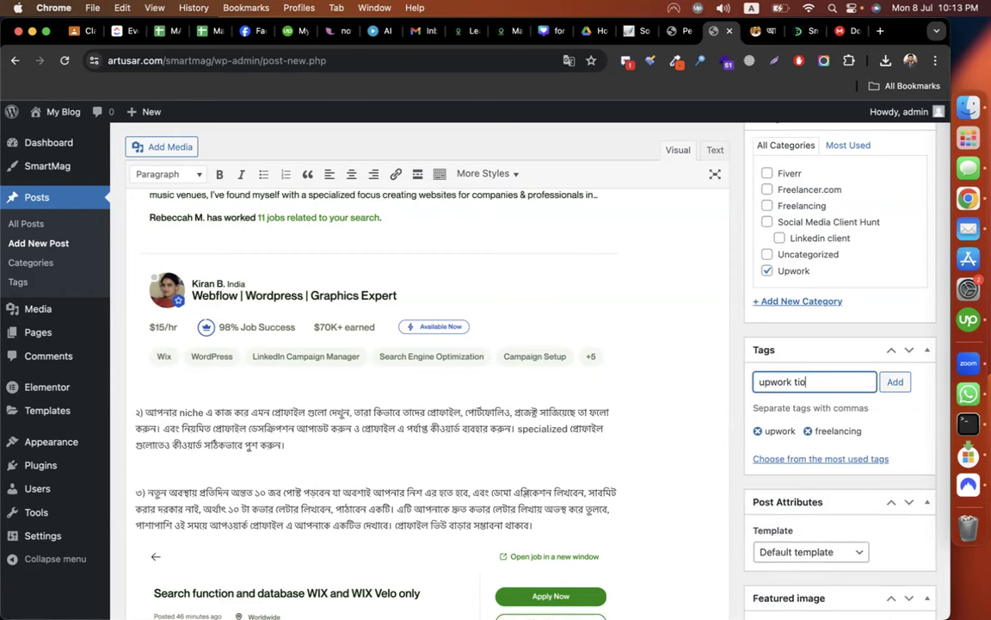
{"action": "type", "text": "s"}
{"action": "key", "text": "Return"}
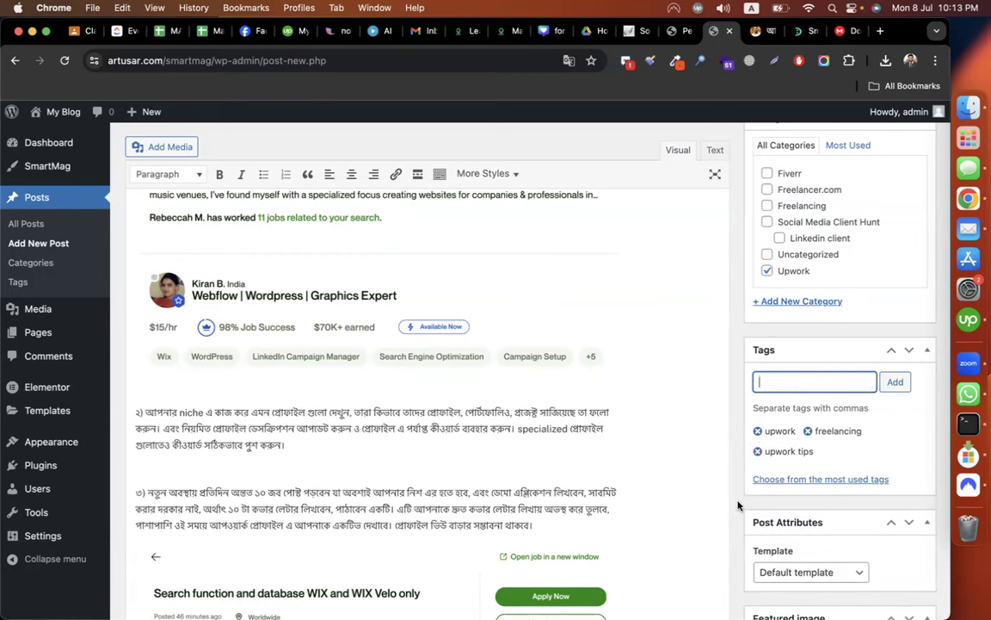
{"action": "scroll", "coordinate": [740, 505], "scroll_direction": "down", "scroll_amount": 10}
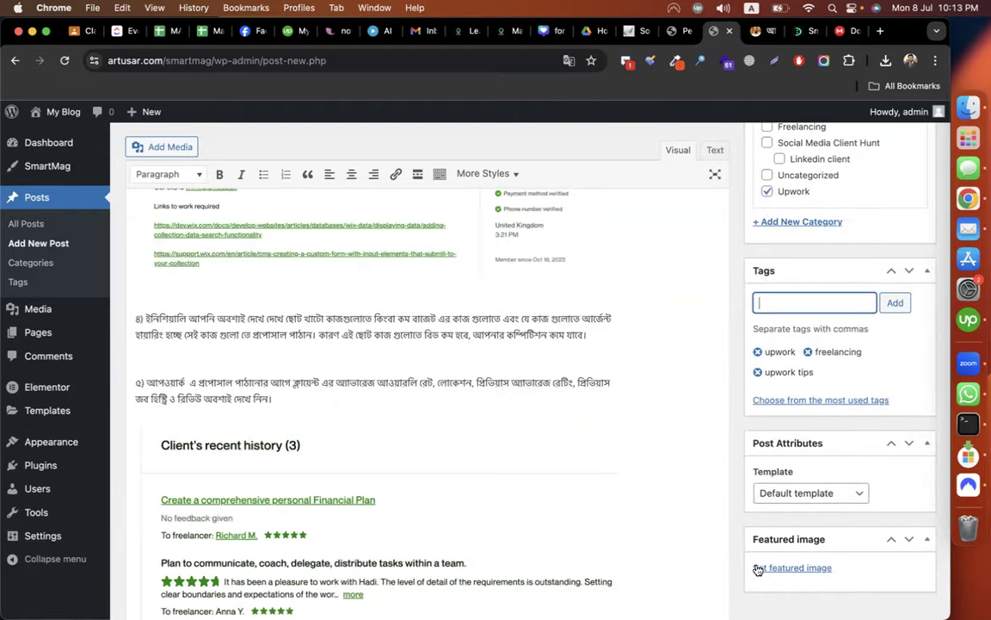
{"action": "left_click", "coordinate": [757, 569]}
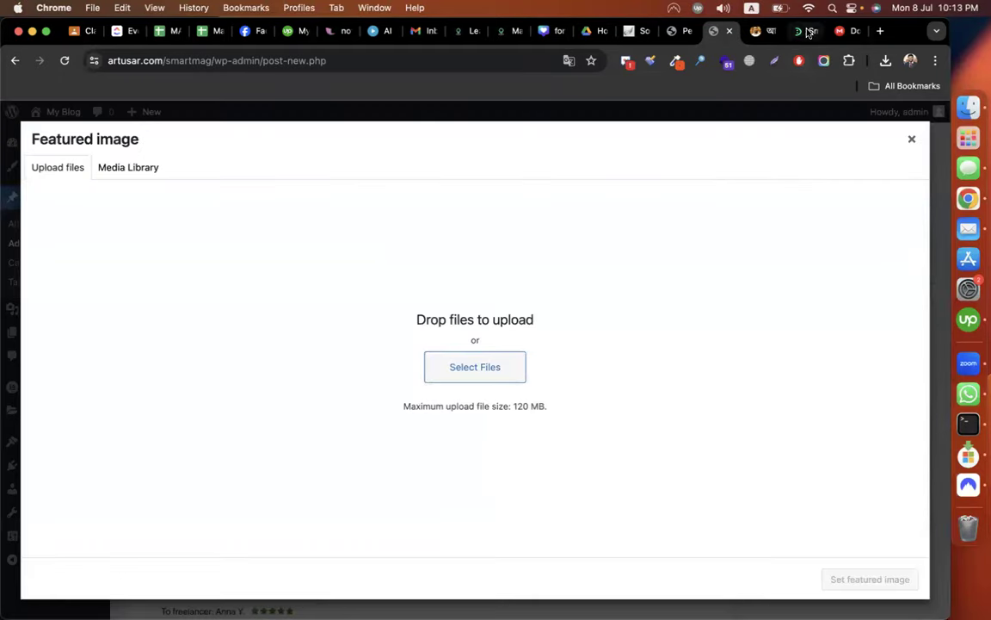
Save the Upwork article image from the blog to the computer as 'upworkk'.
{"action": "left_click", "coordinate": [758, 31]}
{"action": "scroll", "coordinate": [484, 354], "scroll_direction": "down", "scroll_amount": 4}
{"action": "right_click", "coordinate": [420, 322]}
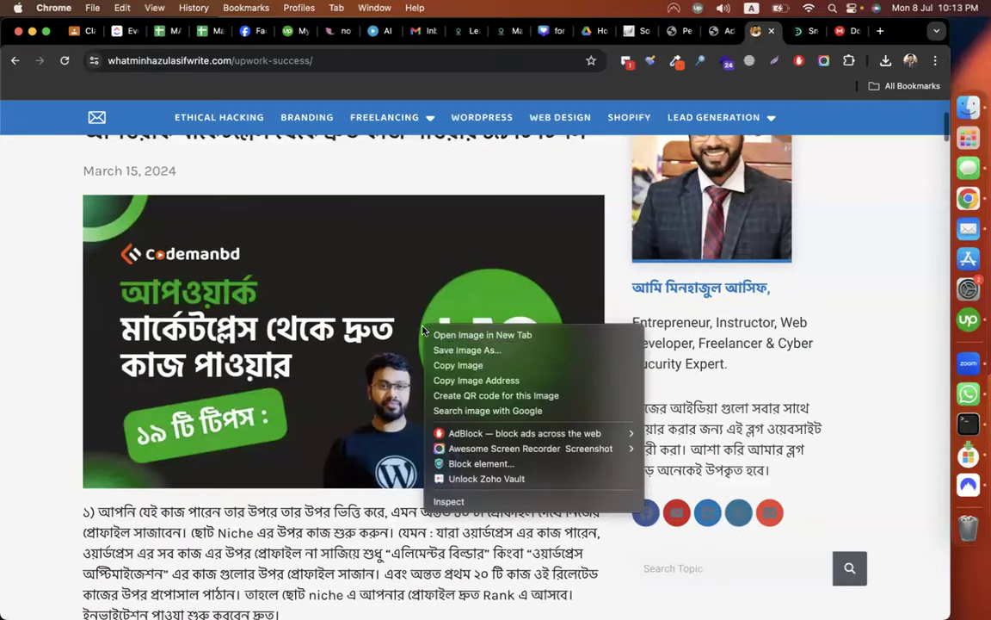
{"action": "left_click", "coordinate": [457, 365]}
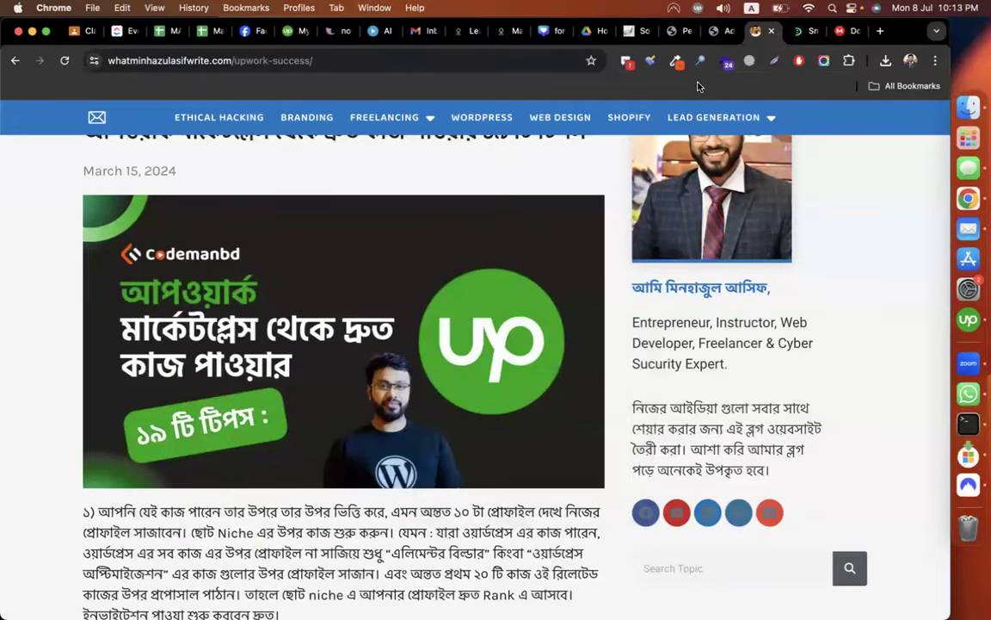
{"action": "left_click", "coordinate": [716, 31]}
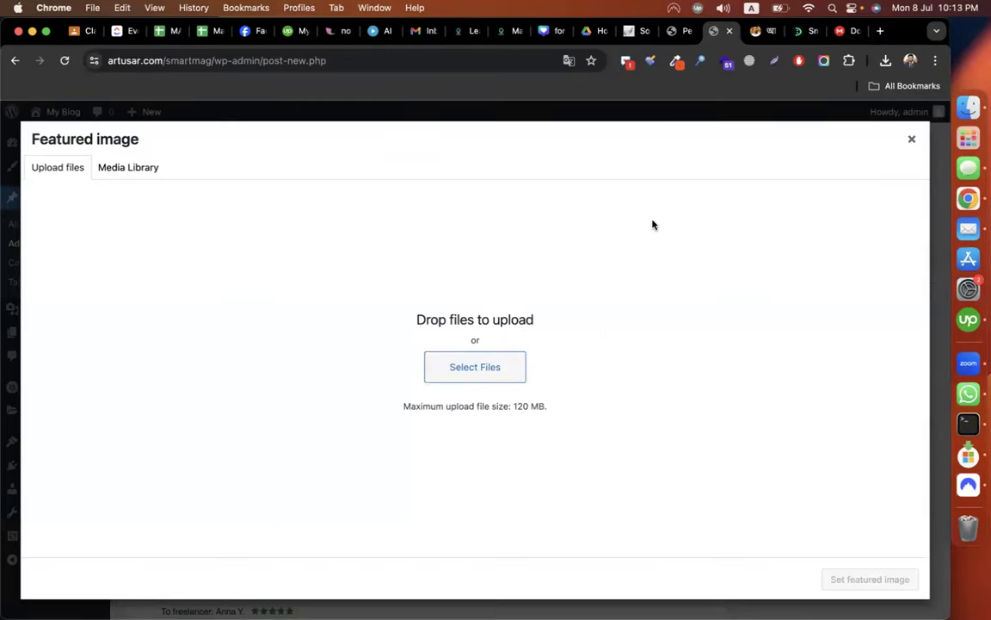
{"action": "left_click", "coordinate": [755, 31]}
{"action": "right_click", "coordinate": [581, 258]}
{"action": "left_click", "coordinate": [626, 310]}
{"action": "right_click", "coordinate": [488, 293]}
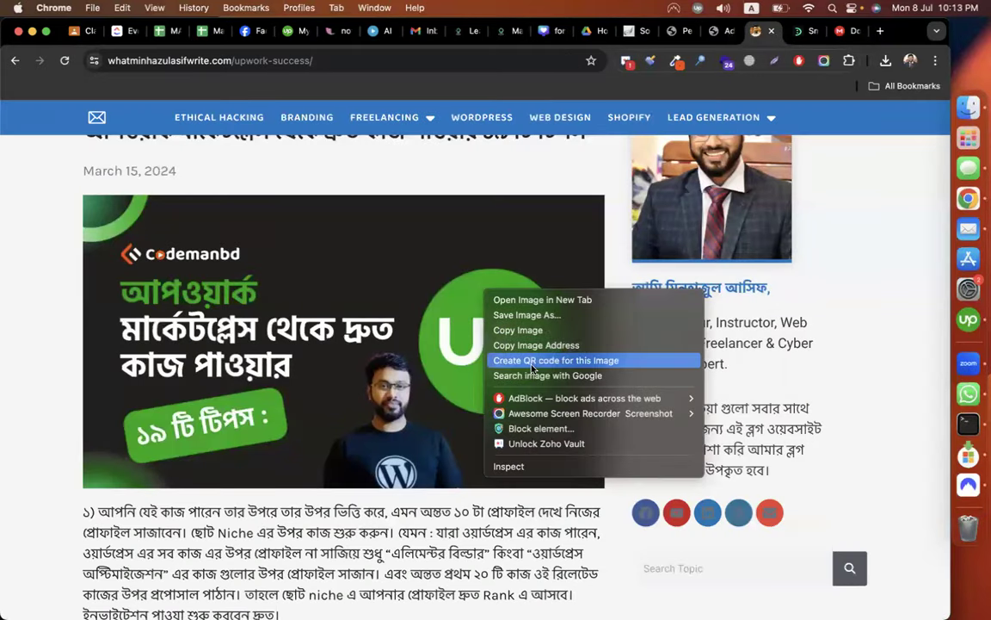
{"action": "left_click", "coordinate": [521, 318]}
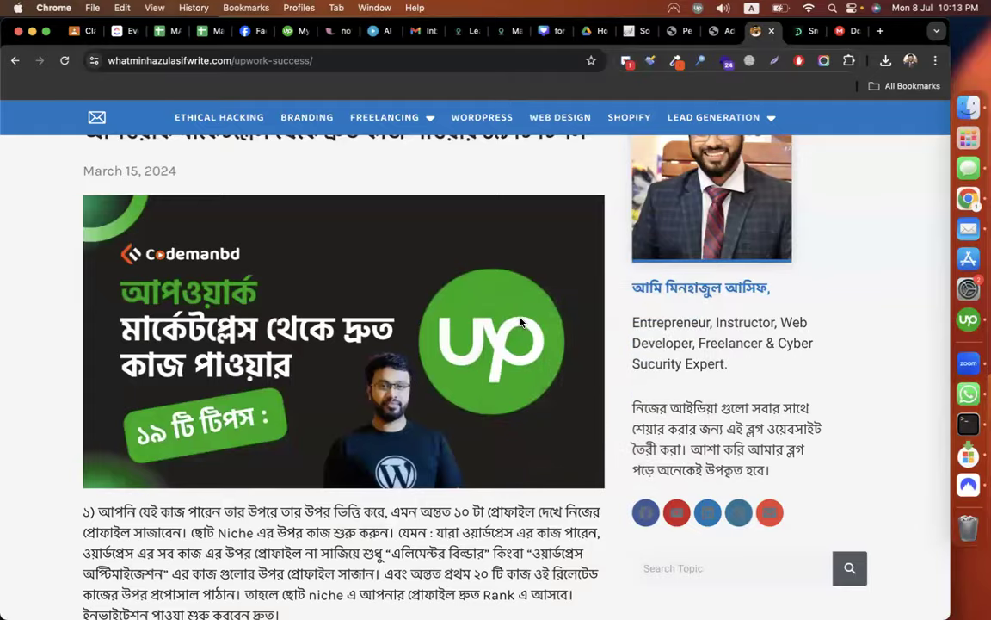
{"action": "type", "text": "upworkk"}
{"action": "key", "text": "Return"}
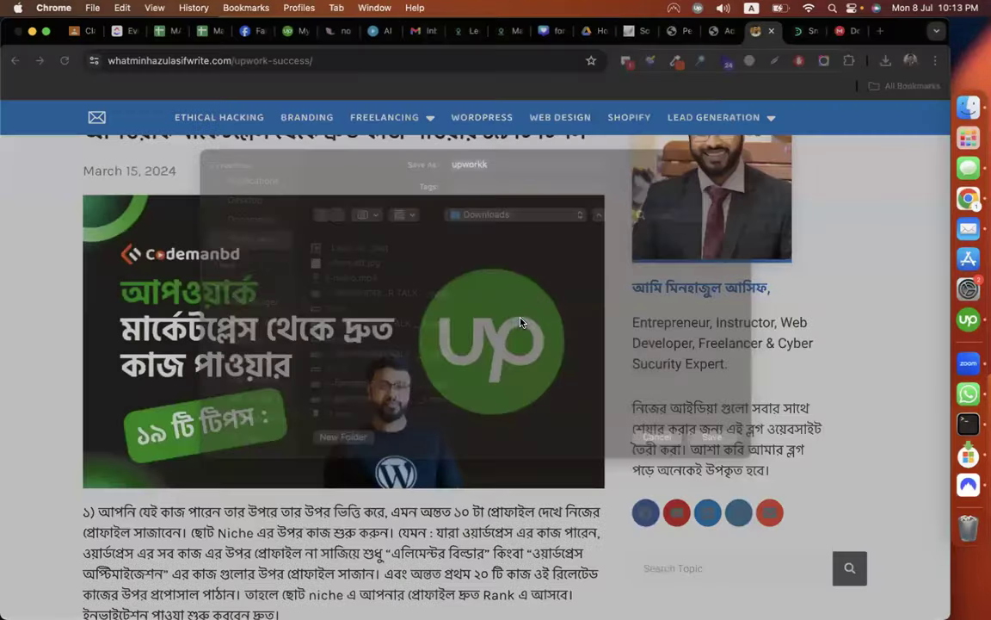
Upload 'upwork profile .jpg' from Downloads as the featured image and publish the post.
{"action": "left_click", "coordinate": [728, 31]}
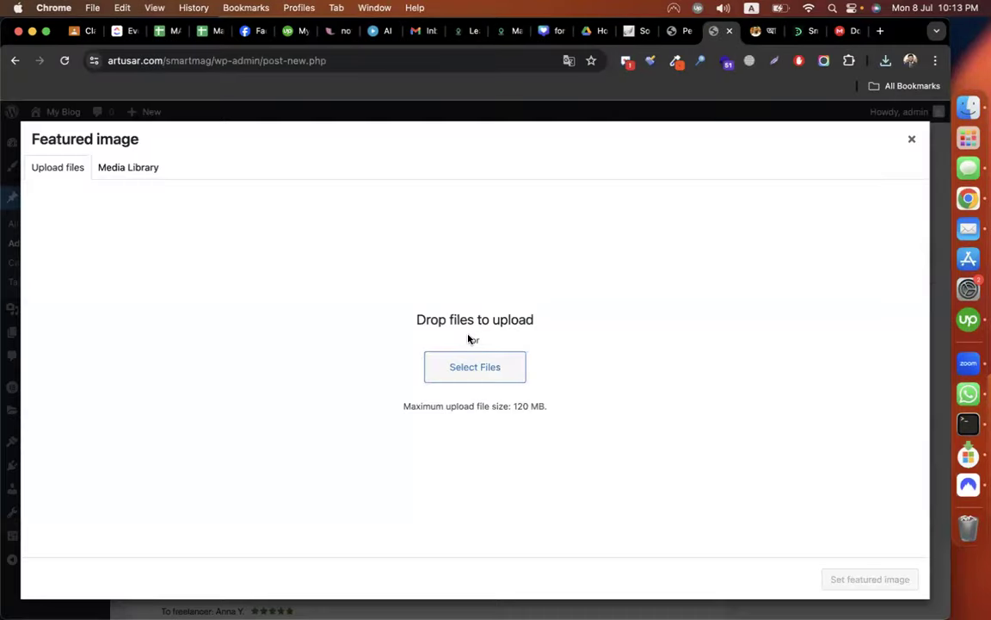
{"action": "left_click", "coordinate": [453, 367]}
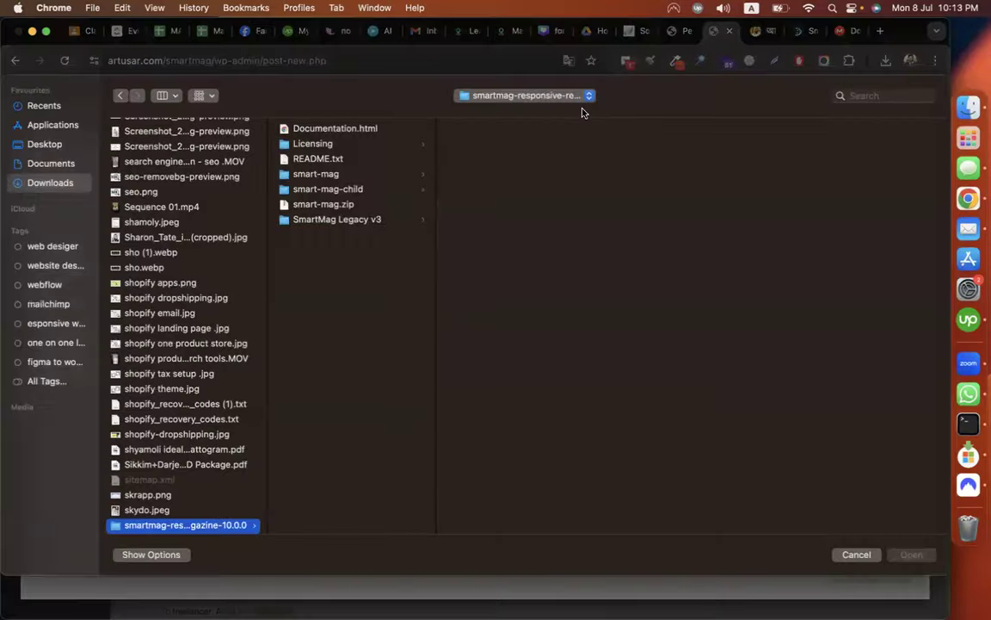
{"action": "left_click", "coordinate": [72, 188]}
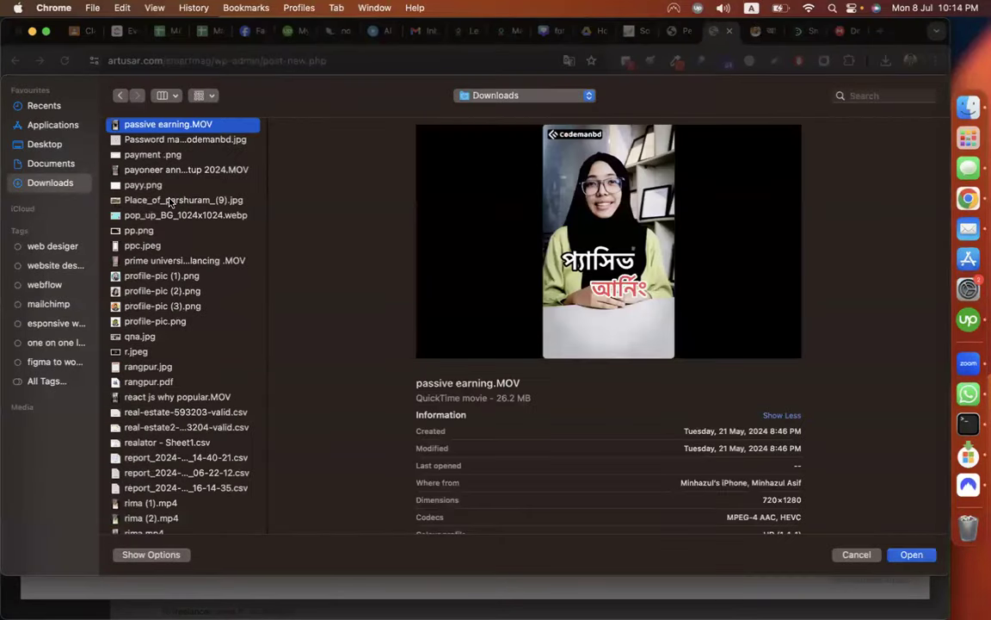
{"action": "left_click", "coordinate": [170, 201]}
{"action": "type", "text": "upw"}
{"action": "key", "text": "Down"}
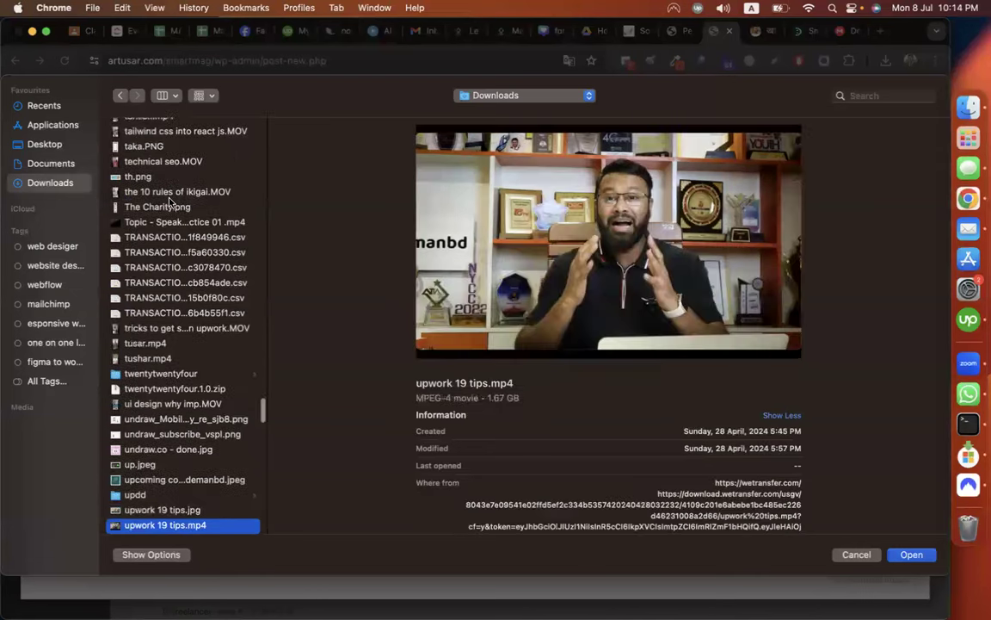
{"action": "key", "text": "Down"}
{"action": "key", "text": "Down"}
{"action": "key", "text": "Down"}
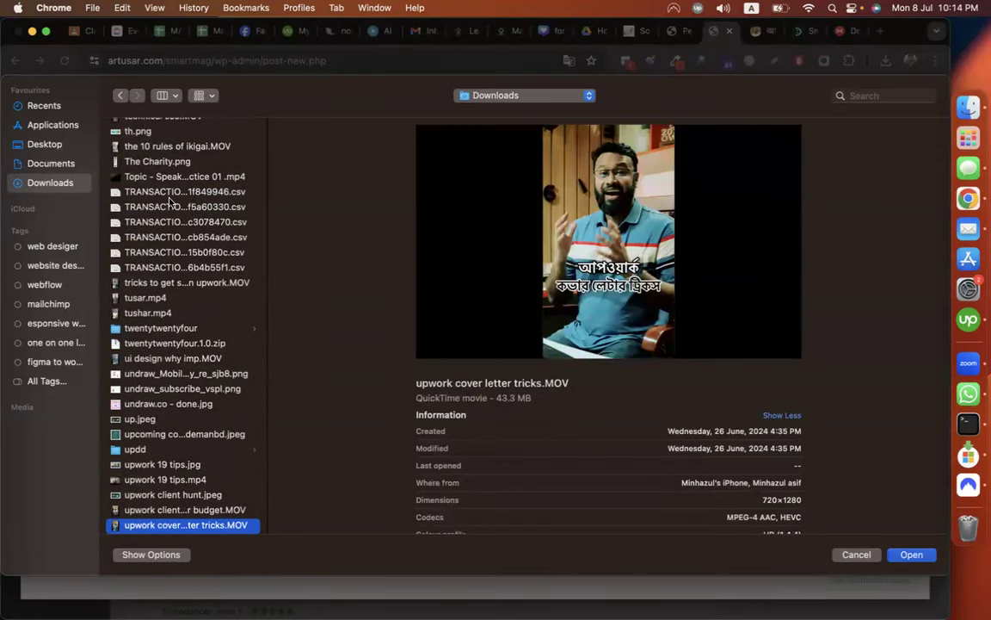
{"action": "scroll", "coordinate": [189, 500], "scroll_direction": "down", "scroll_amount": 5}
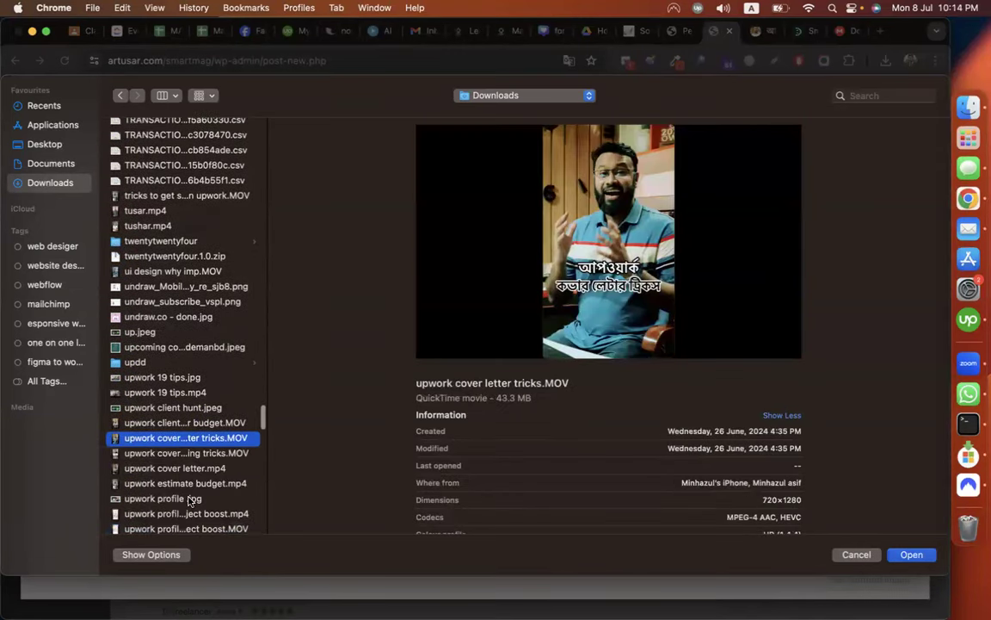
{"action": "left_click", "coordinate": [178, 458]}
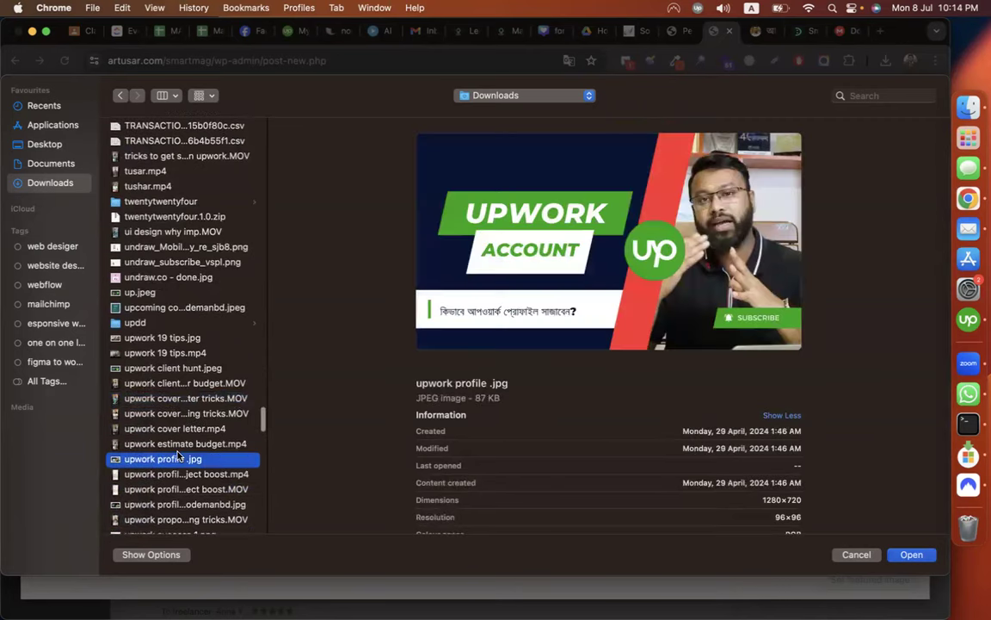
{"action": "key", "text": "Return"}
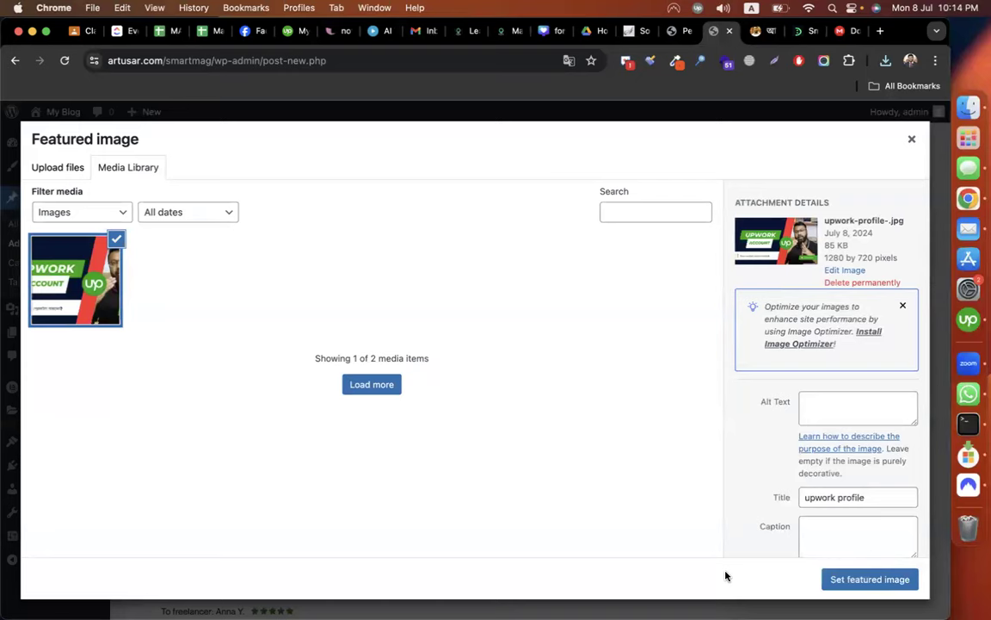
{"action": "left_click", "coordinate": [870, 579]}
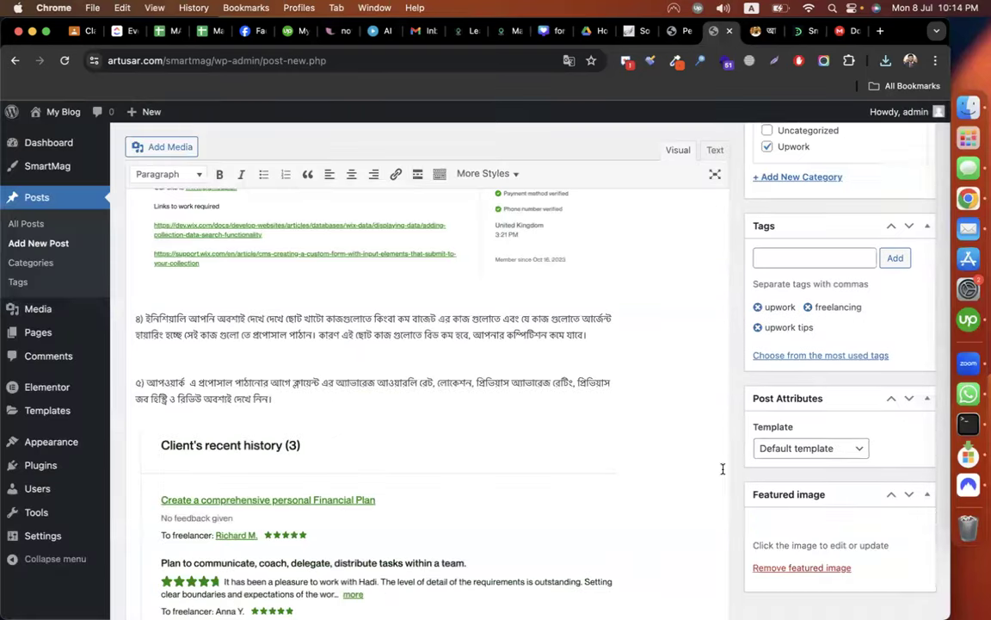
{"action": "scroll", "coordinate": [749, 395], "scroll_direction": "up", "scroll_amount": 15}
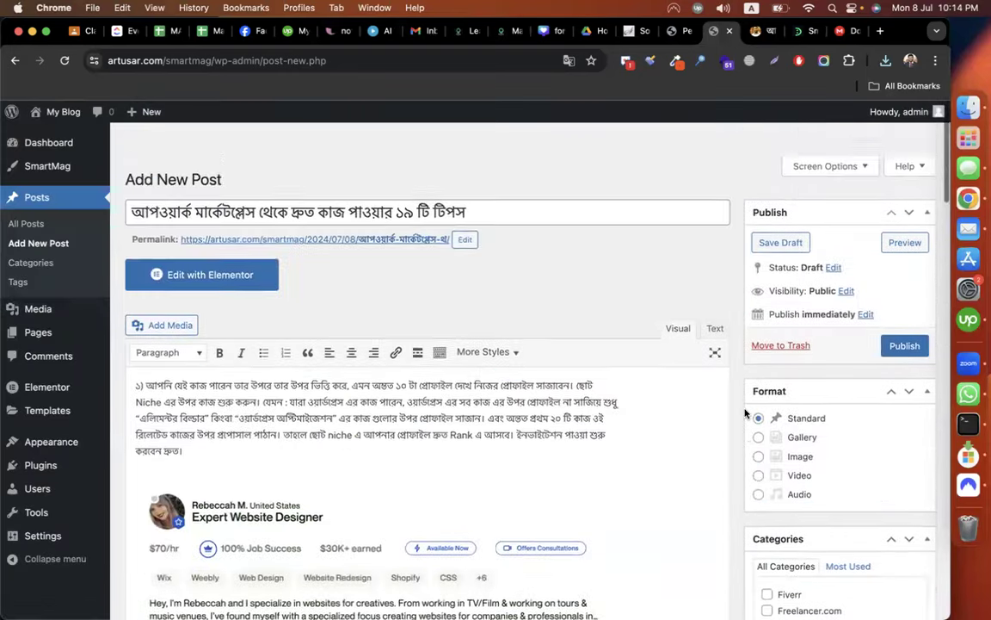
{"action": "left_click", "coordinate": [905, 312]}
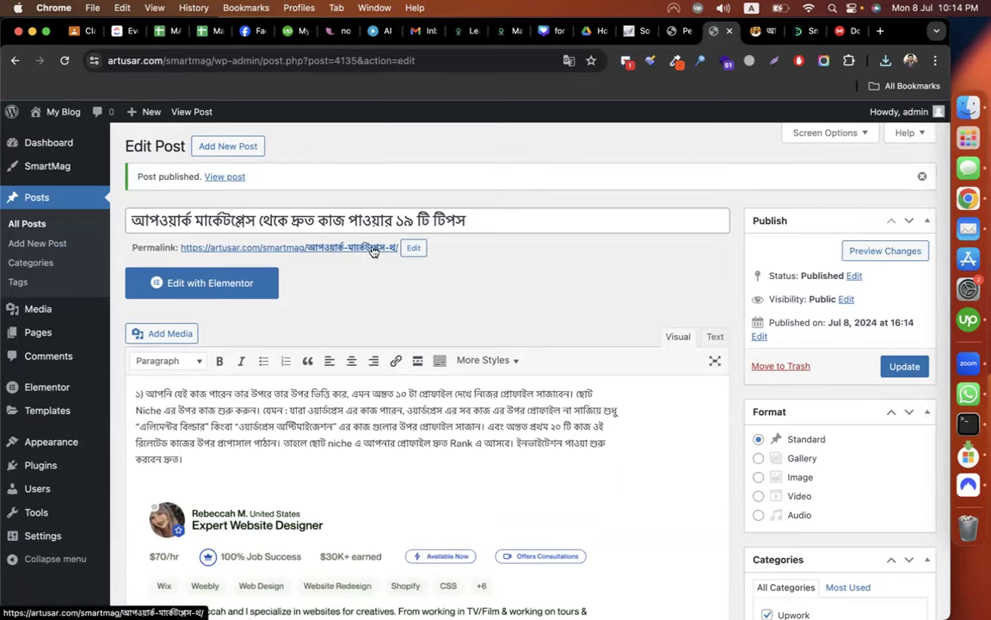
Replace the post's permalink slug with upwork-tips and update the post.
{"action": "left_click", "coordinate": [412, 247]}
{"action": "left_click_drag", "start_coordinate": [415, 250], "coordinate": [310, 250]}
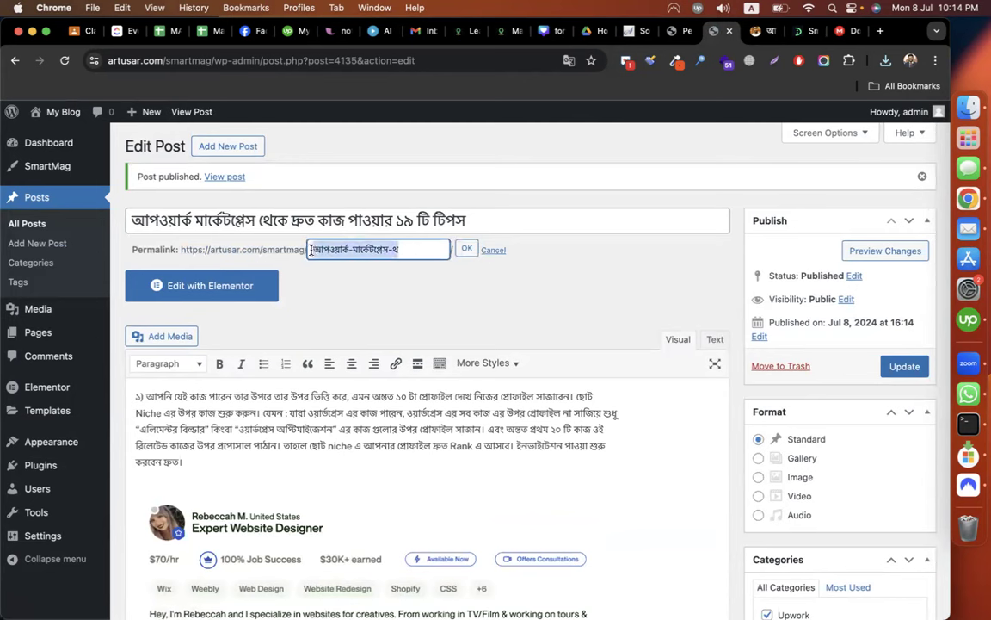
{"action": "type", "text": "Upw"}
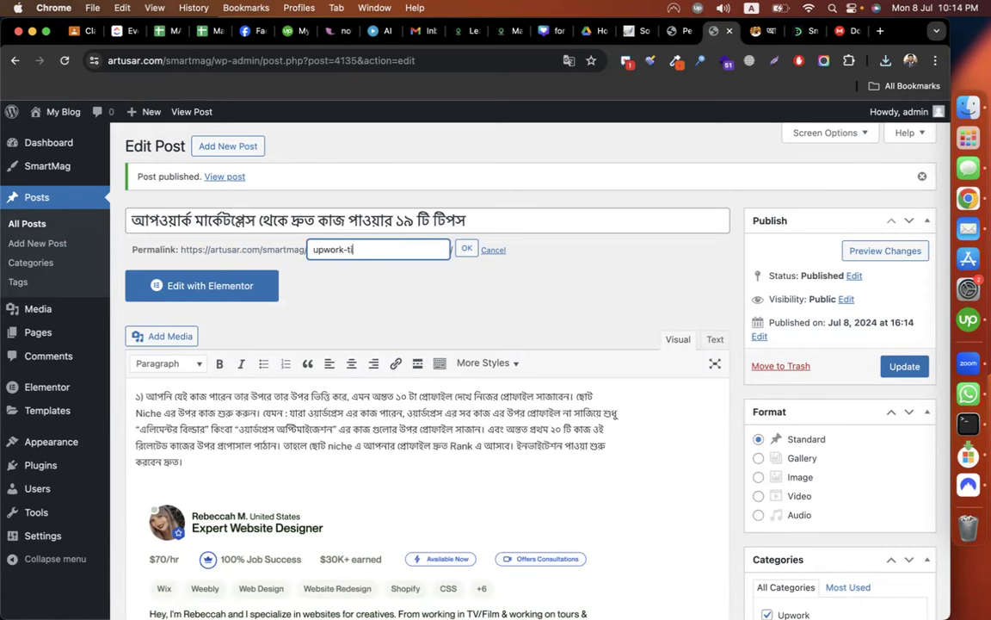
{"action": "left_click", "coordinate": [464, 249]}
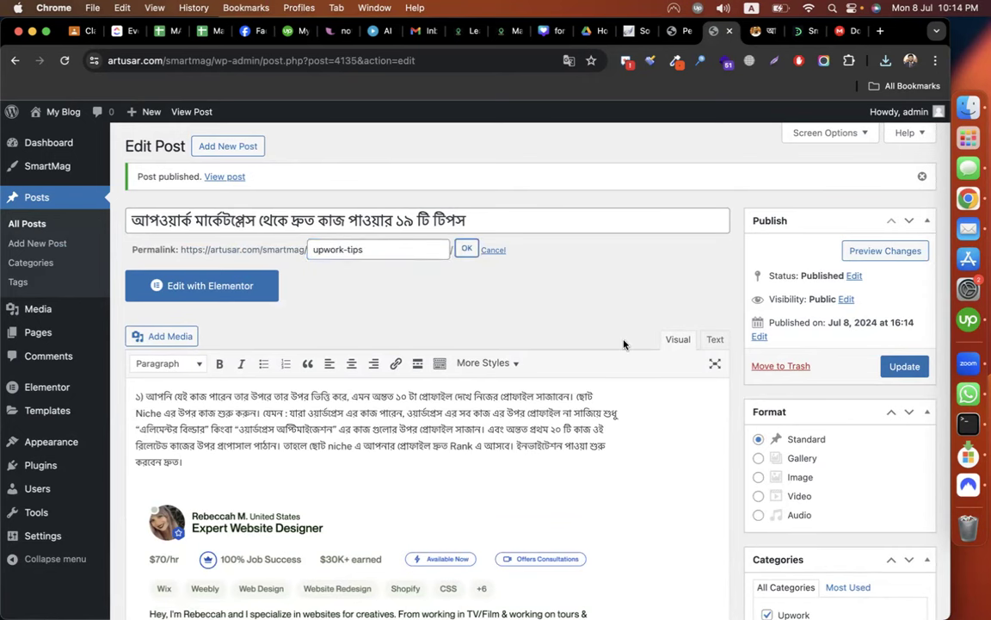
{"action": "left_click", "coordinate": [904, 366]}
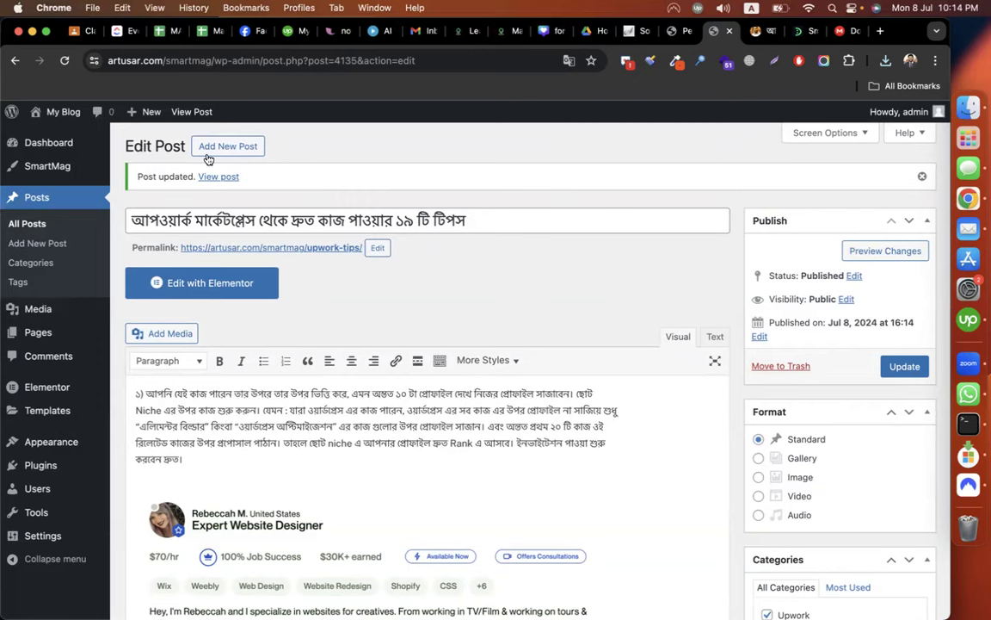
Open the live site in a new tab and close the DevelopersZone and MEGA tabs.
{"action": "mouse_move", "coordinate": [53, 112]}
{"action": "right_click", "coordinate": [55, 135]}
{"action": "left_click", "coordinate": [86, 138]}
{"action": "left_click", "coordinate": [725, 31]}
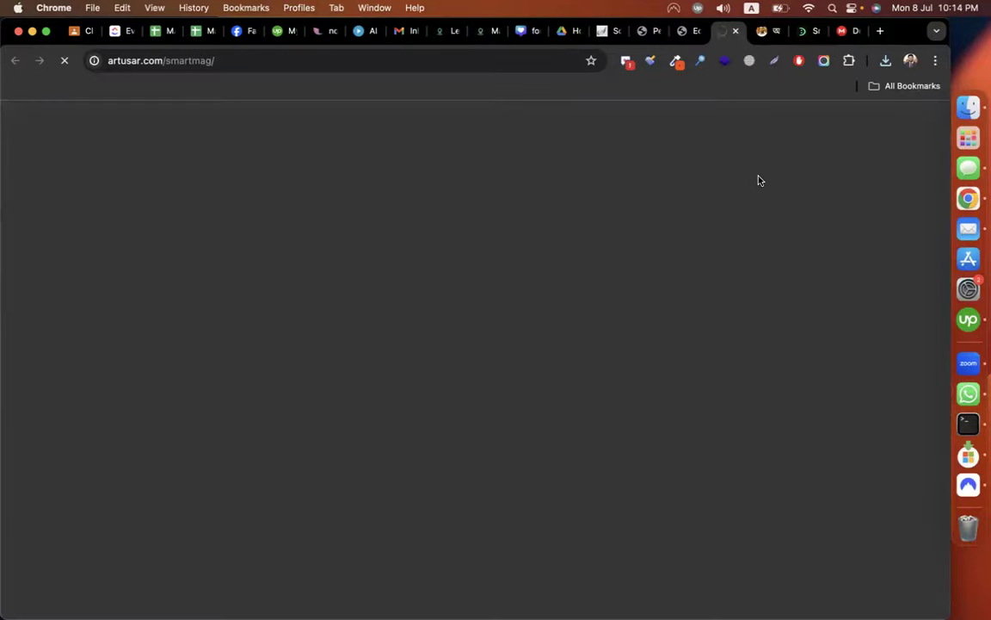
{"action": "left_click", "coordinate": [800, 32]}
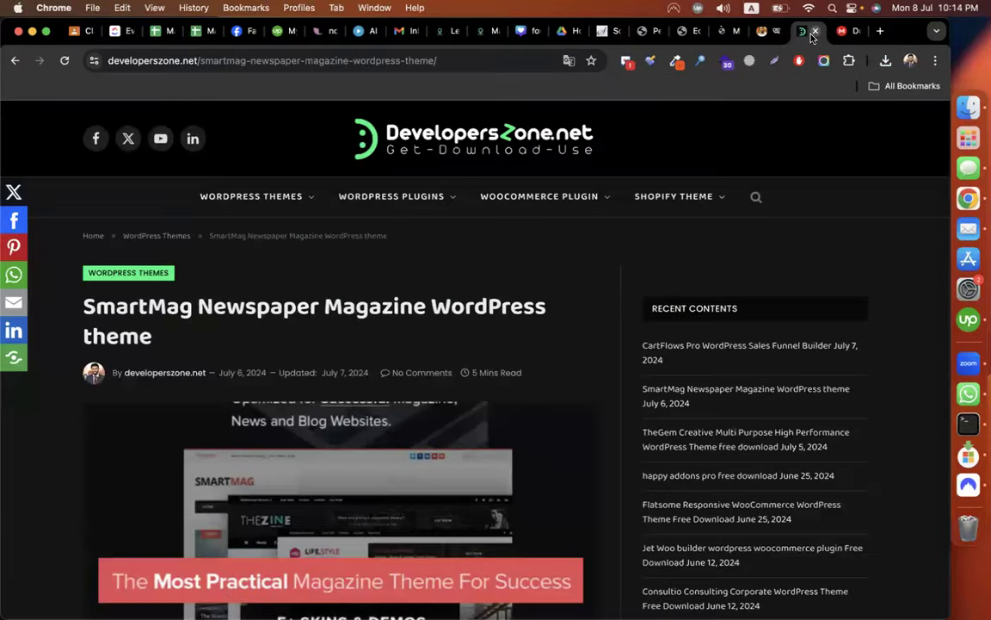
{"action": "left_click", "coordinate": [814, 32]}
{"action": "left_click", "coordinate": [814, 32]}
{"action": "left_click", "coordinate": [794, 31]}
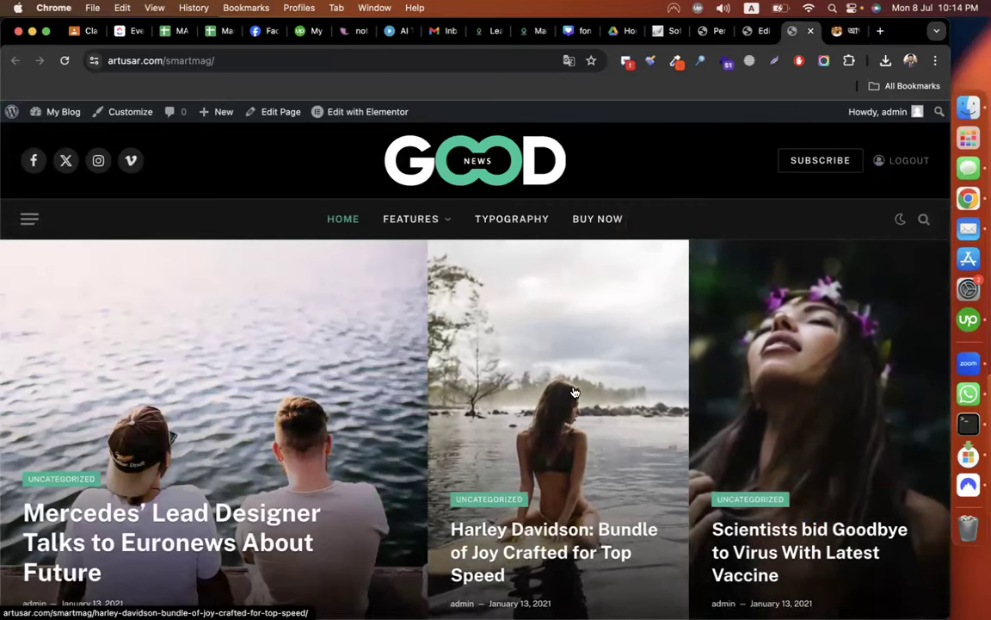
Scroll the SmartMag homepage to check the Upwork post under Latest in Tech and Living with Covid.
{"action": "scroll", "coordinate": [573, 393], "scroll_direction": "down", "scroll_amount": 15}
{"action": "scroll", "coordinate": [574, 392], "scroll_direction": "up", "scroll_amount": 8}
{"action": "scroll", "coordinate": [574, 392], "scroll_direction": "down", "scroll_amount": 8}
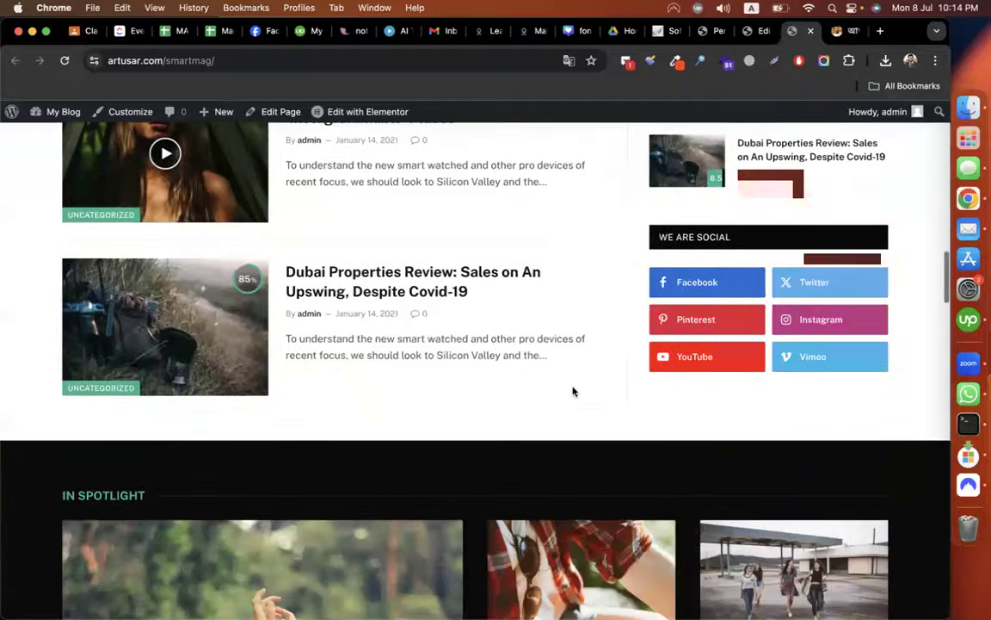
{"action": "scroll", "coordinate": [573, 392], "scroll_direction": "down", "scroll_amount": 20}
{"action": "scroll", "coordinate": [574, 391], "scroll_direction": "down", "scroll_amount": 15}
{"action": "scroll", "coordinate": [574, 391], "scroll_direction": "up", "scroll_amount": 20}
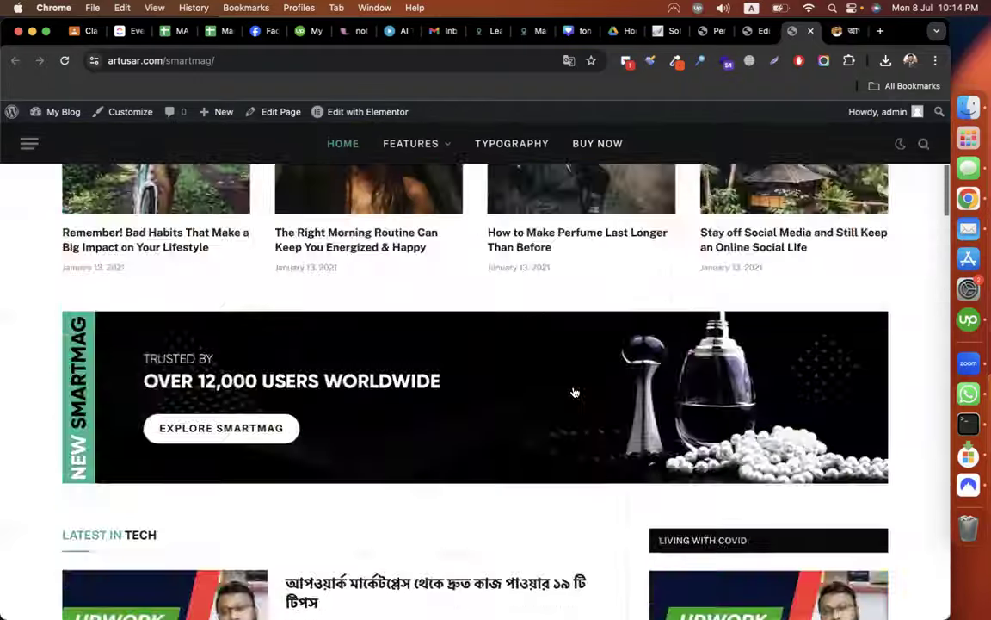
{"action": "scroll", "coordinate": [574, 391], "scroll_direction": "up", "scroll_amount": 10}
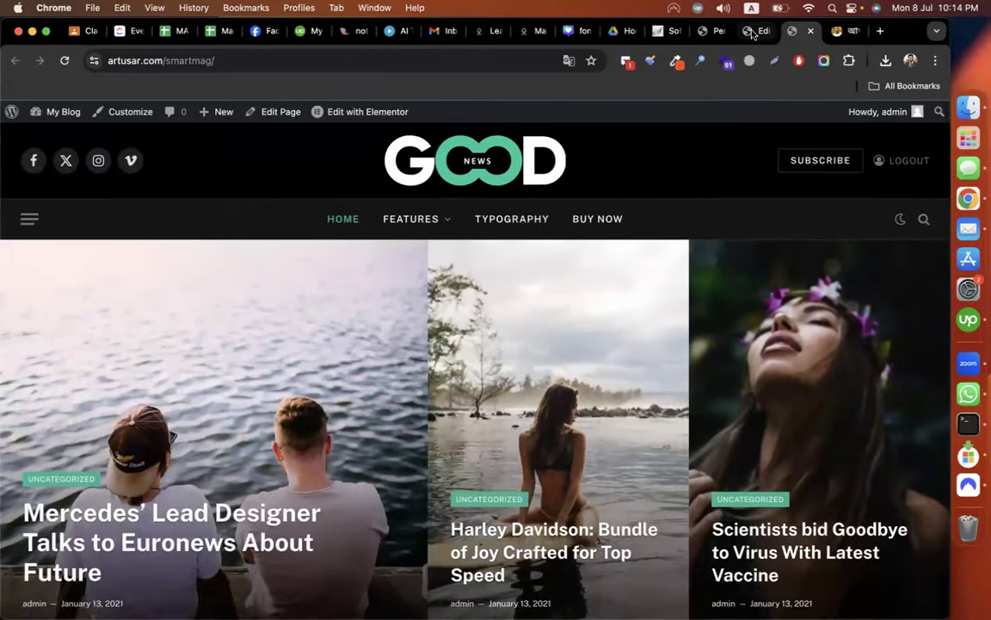
{"action": "scroll", "coordinate": [537, 374], "scroll_direction": "down", "scroll_amount": 2}
{"action": "scroll", "coordinate": [802, 328], "scroll_direction": "down", "scroll_amount": 3}
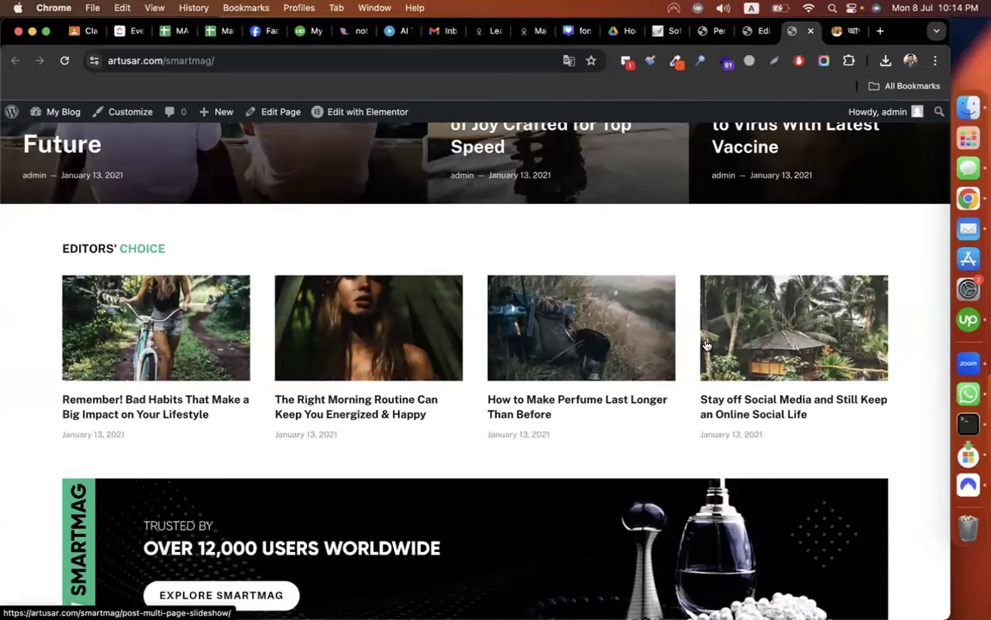
{"action": "scroll", "coordinate": [913, 481], "scroll_direction": "down", "scroll_amount": 5}
{"action": "scroll", "coordinate": [914, 491], "scroll_direction": "down", "scroll_amount": 10}
{"action": "scroll", "coordinate": [912, 491], "scroll_direction": "up", "scroll_amount": 20}
{"action": "scroll", "coordinate": [859, 580], "scroll_direction": "down", "scroll_amount": 10}
{"action": "scroll", "coordinate": [858, 580], "scroll_direction": "up", "scroll_amount": 4}
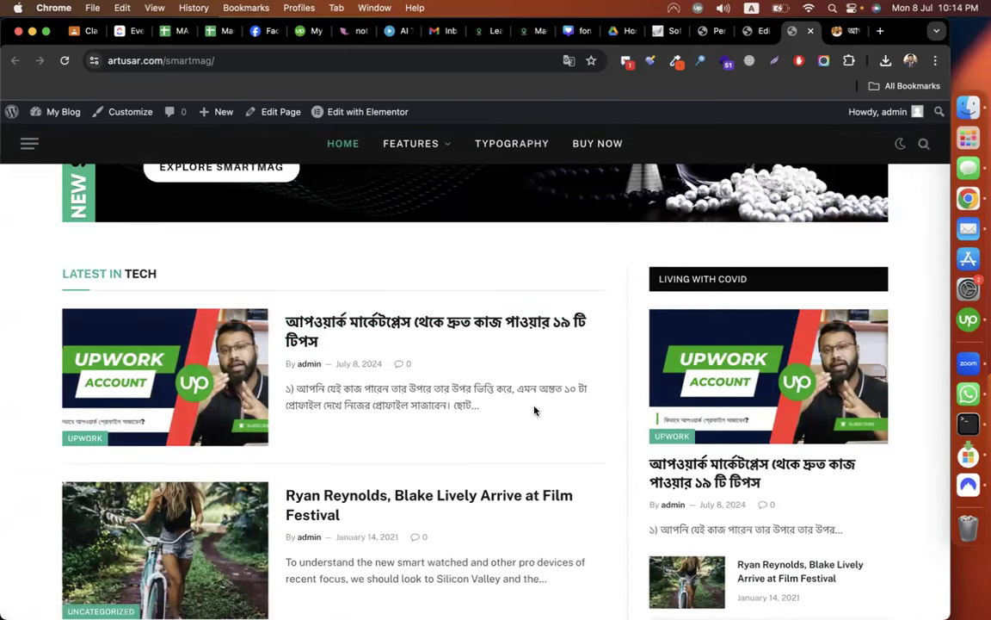
{"action": "left_click", "coordinate": [753, 34]}
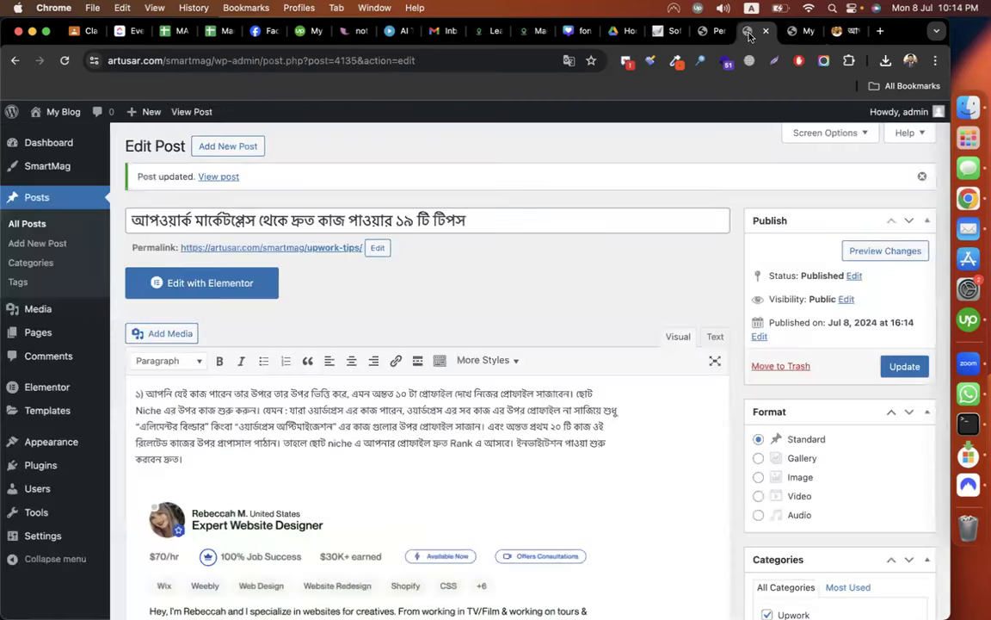
Trash the 'Hello world!' draft from All Posts, leaving 51 posts in the list.
{"action": "left_click", "coordinate": [40, 224]}
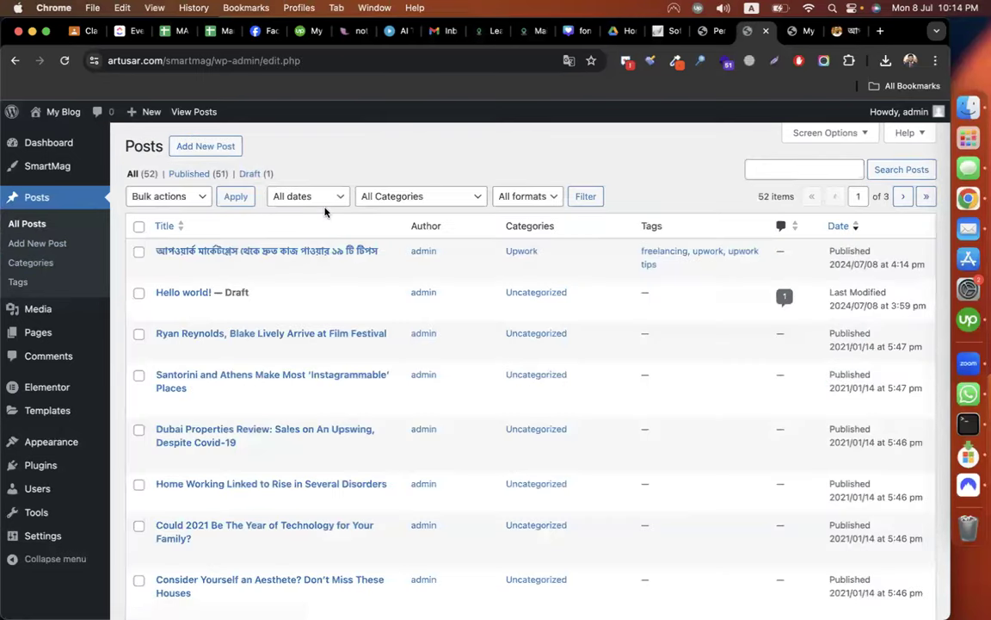
{"action": "left_click", "coordinate": [137, 227]}
{"action": "left_click", "coordinate": [139, 252]}
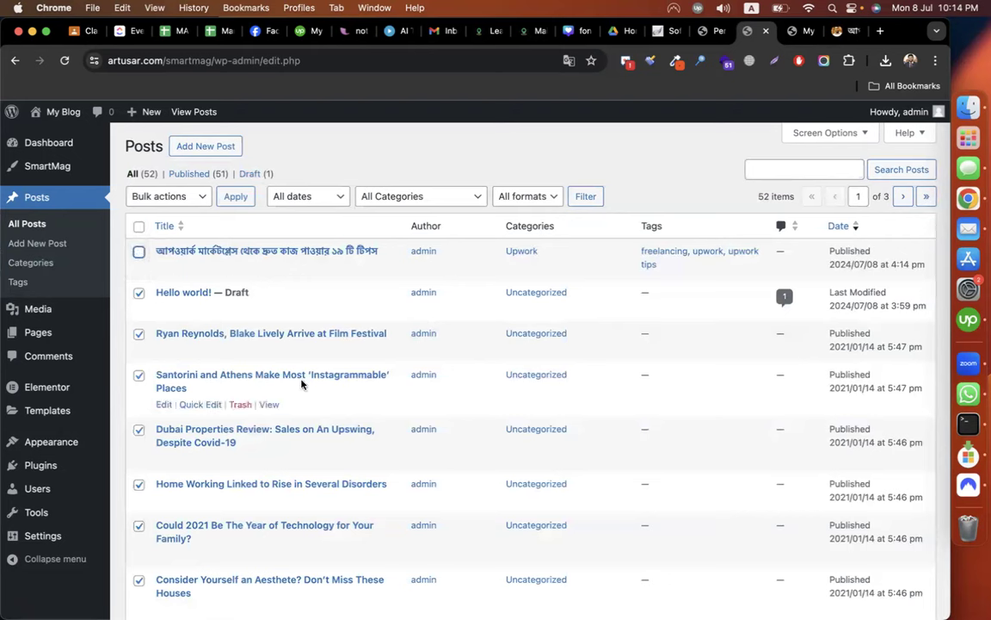
{"action": "left_click", "coordinate": [139, 227]}
{"action": "left_click", "coordinate": [139, 227]}
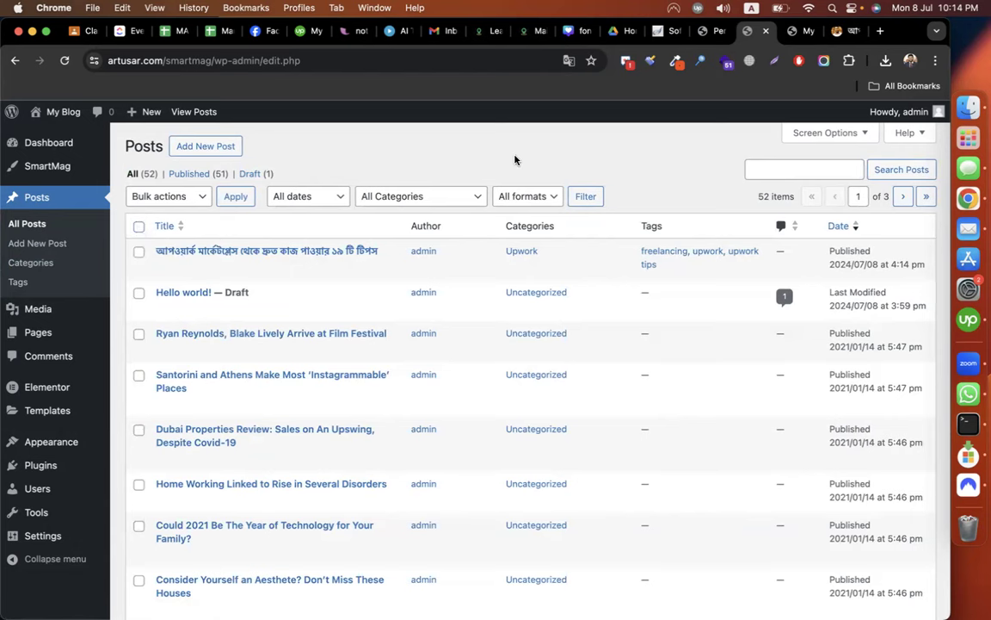
{"action": "left_click", "coordinate": [234, 309]}
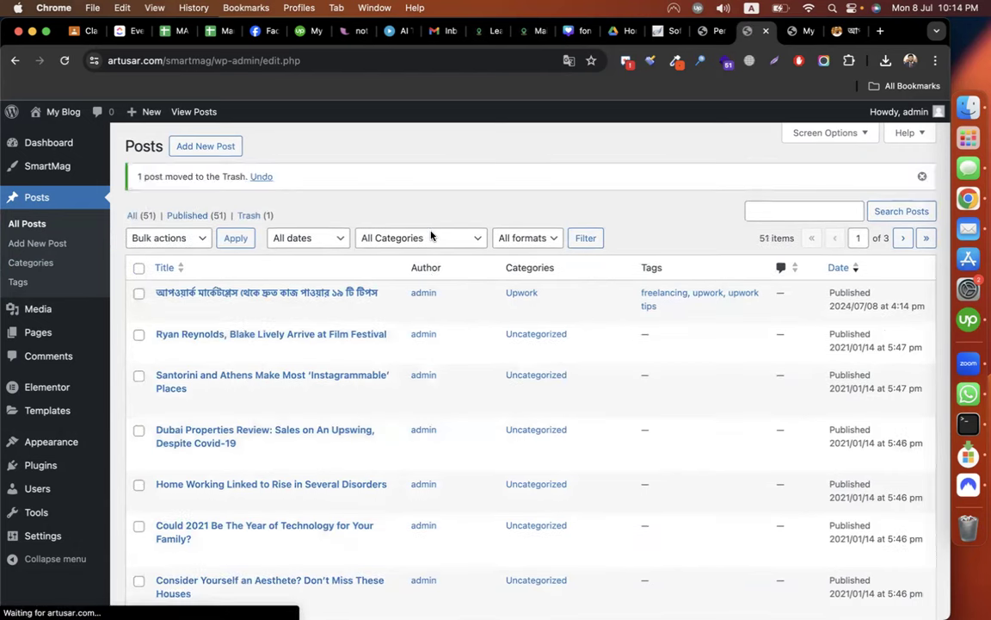
Move the Ryan Reynolds post from Uncategorized to Fiverr.
{"action": "scroll", "coordinate": [245, 308], "scroll_direction": "down", "scroll_amount": 1}
{"action": "scroll", "coordinate": [246, 308], "scroll_direction": "down", "scroll_amount": 1}
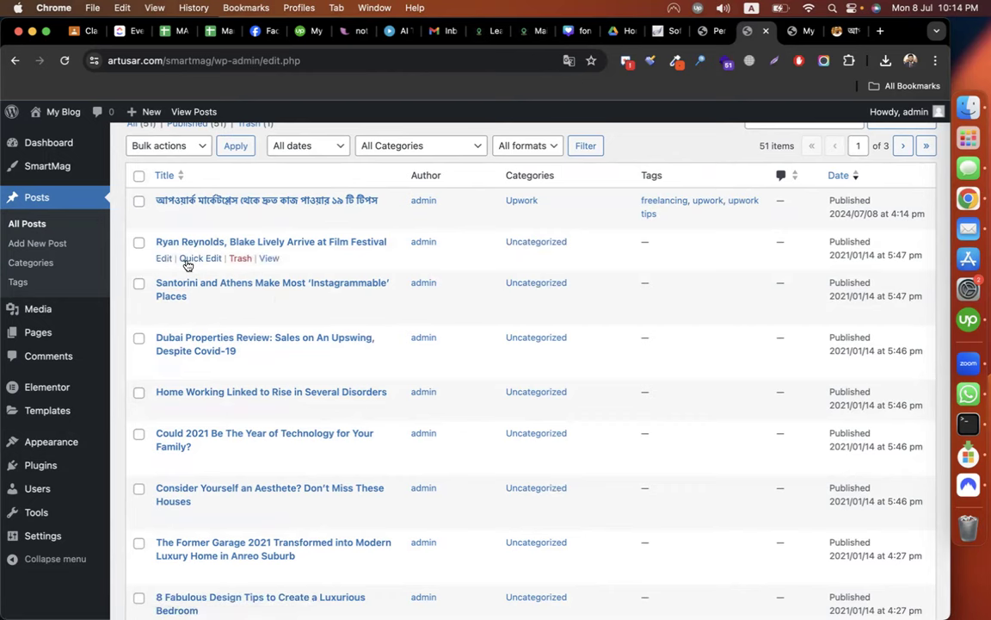
{"action": "left_click", "coordinate": [187, 258]}
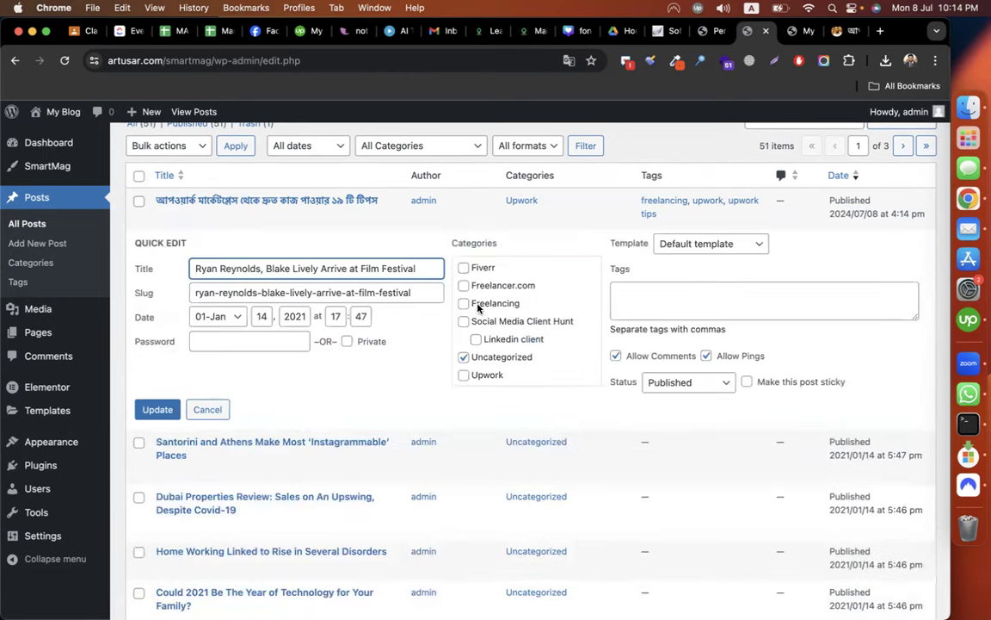
{"action": "left_click", "coordinate": [464, 357]}
{"action": "left_click", "coordinate": [463, 269]}
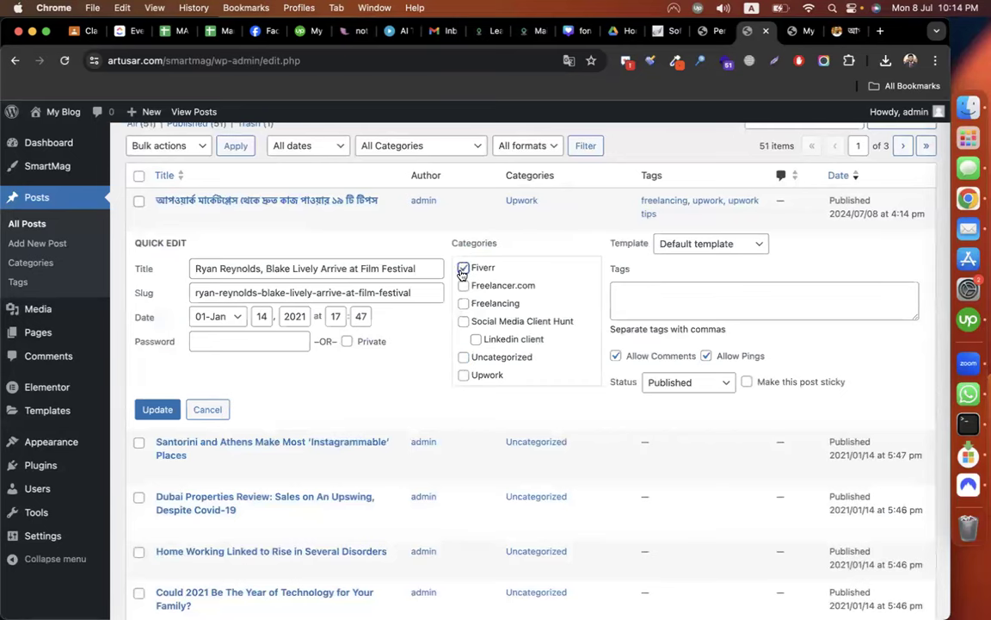
{"action": "left_click", "coordinate": [155, 408]}
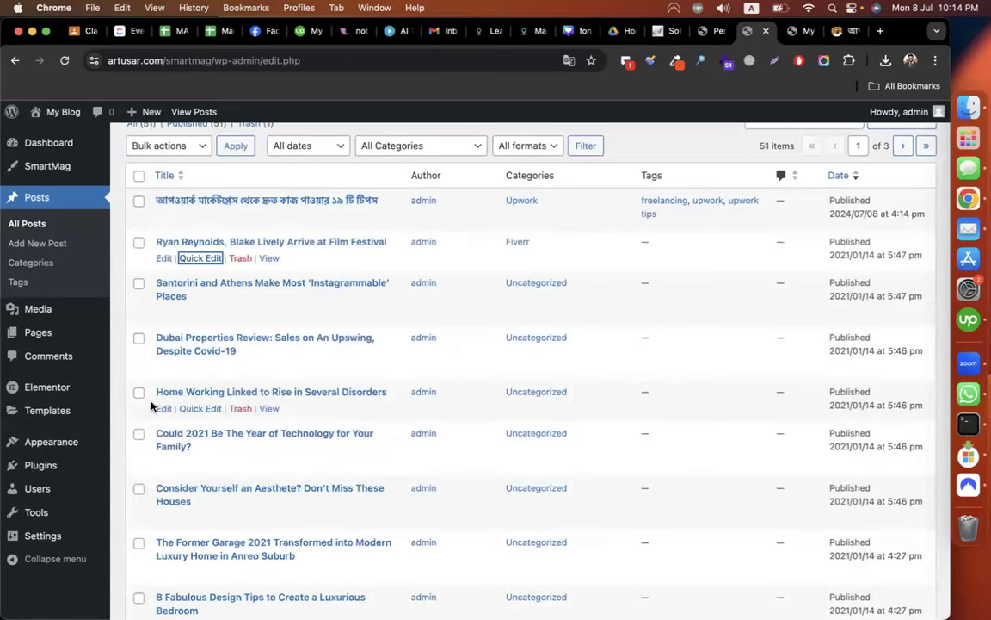
Recategorize Santorini to Freelancer.com and Dubai Properties to Freelancing, removing Uncategorized.
{"action": "left_click", "coordinate": [191, 311]}
{"action": "left_click", "coordinate": [463, 327]}
{"action": "left_click", "coordinate": [465, 399]}
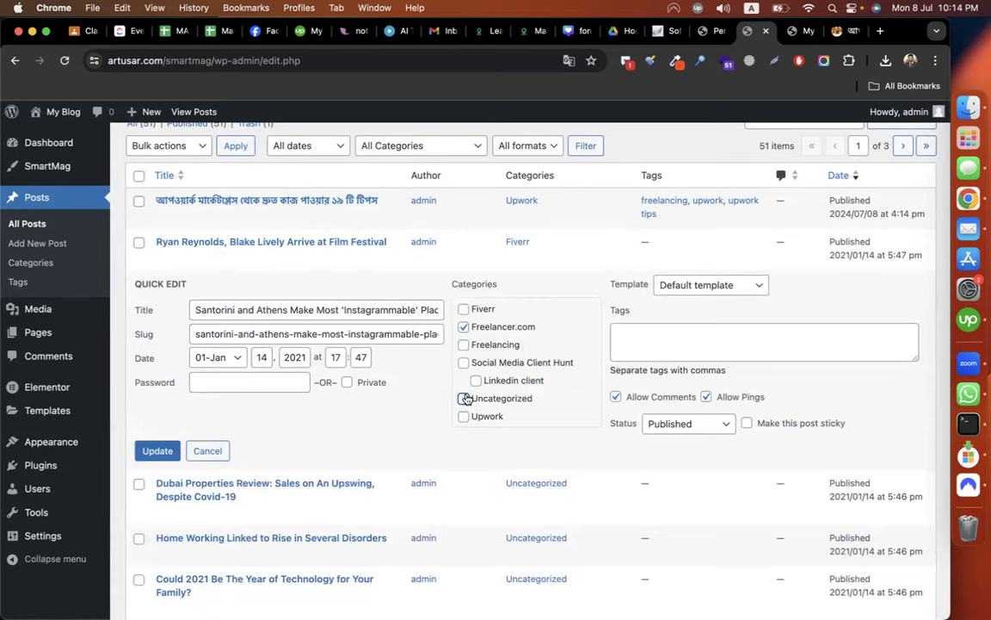
{"action": "left_click", "coordinate": [158, 450]}
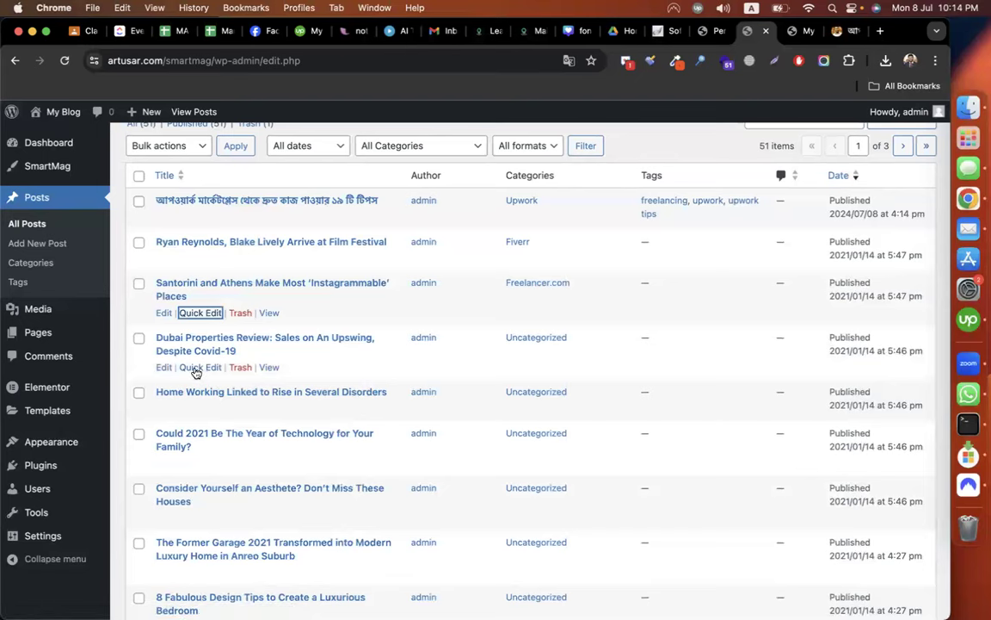
{"action": "left_click", "coordinate": [198, 367]}
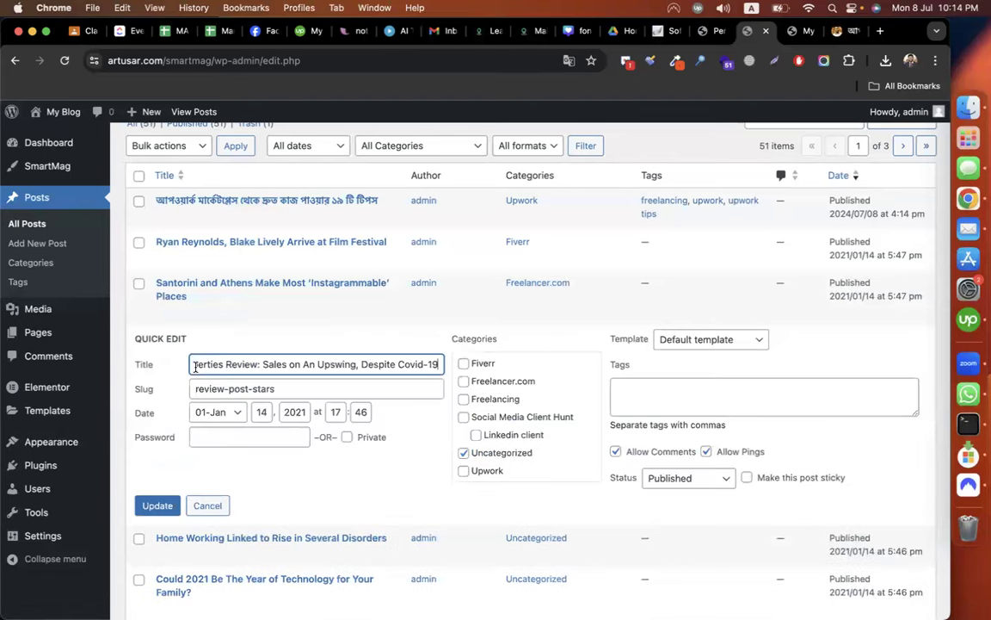
{"action": "left_click", "coordinate": [489, 402]}
{"action": "left_click", "coordinate": [464, 454]}
{"action": "left_click", "coordinate": [144, 507]}
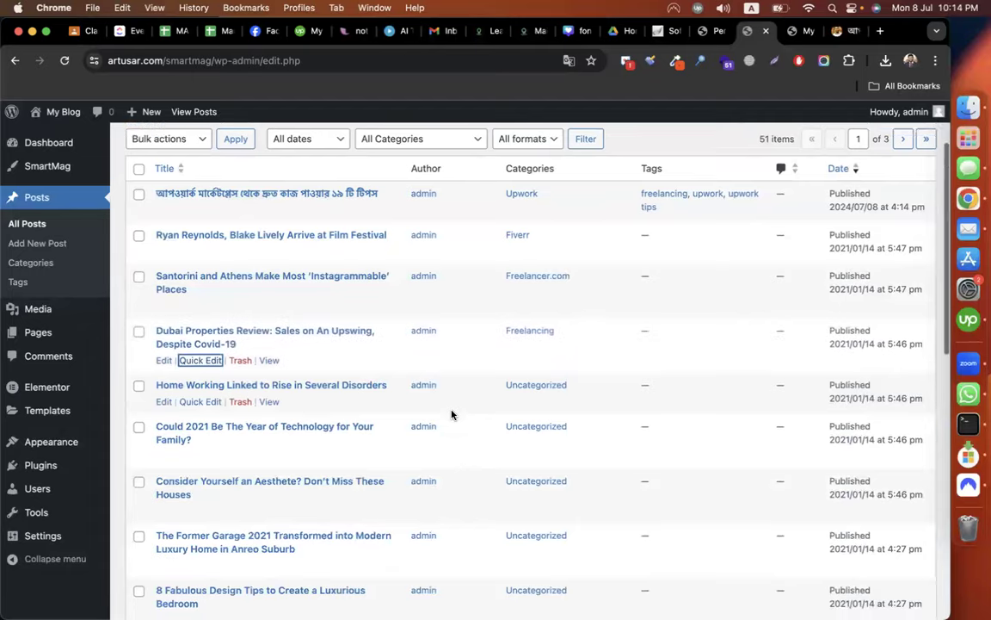
Move the Home Working post from Uncategorized to Social Media Client Hunt.
{"action": "scroll", "coordinate": [452, 414], "scroll_direction": "down", "scroll_amount": 2}
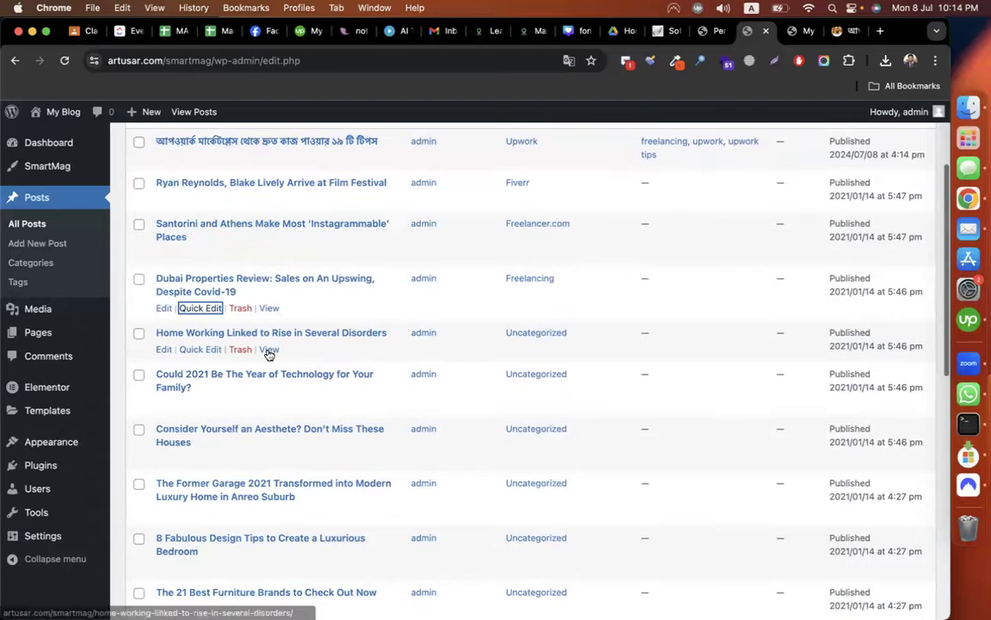
{"action": "left_click", "coordinate": [182, 350]}
{"action": "left_click", "coordinate": [463, 448]}
{"action": "left_click", "coordinate": [463, 413]}
{"action": "left_click", "coordinate": [464, 449]}
{"action": "left_click", "coordinate": [156, 502]}
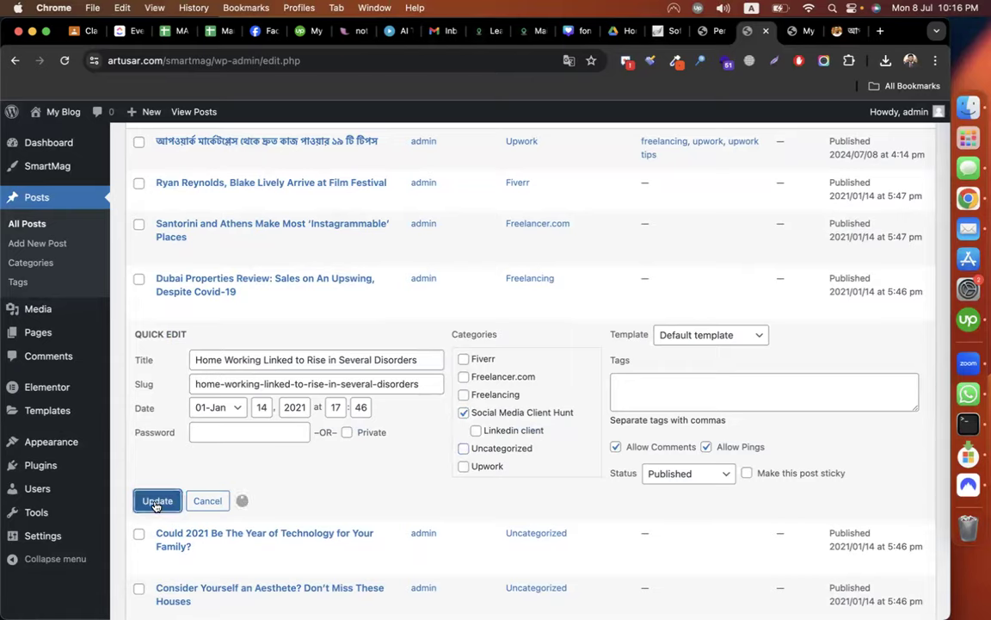
Move the Could 2021 post from Uncategorized to Social Media Client Hunt.
{"action": "scroll", "coordinate": [258, 413], "scroll_direction": "down", "scroll_amount": 1}
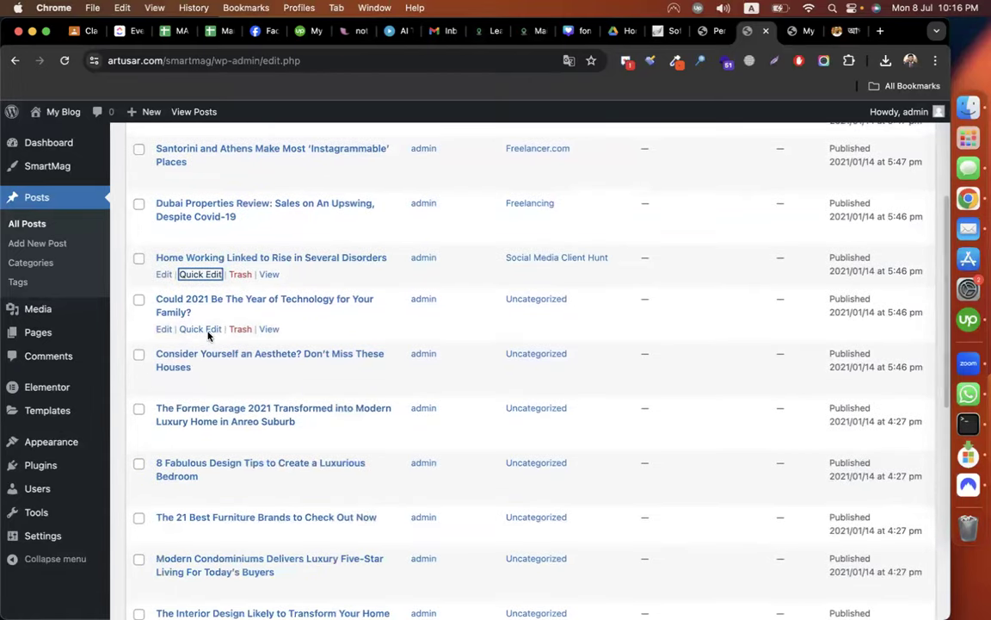
{"action": "left_click", "coordinate": [201, 330]}
{"action": "left_click", "coordinate": [463, 414]}
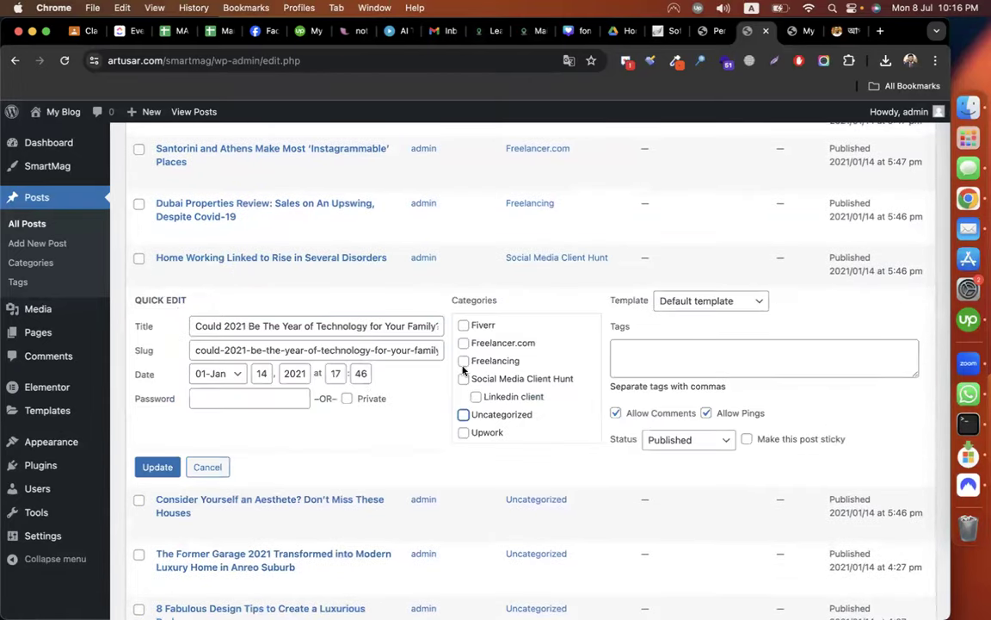
{"action": "left_click", "coordinate": [464, 378]}
{"action": "left_click", "coordinate": [155, 468]}
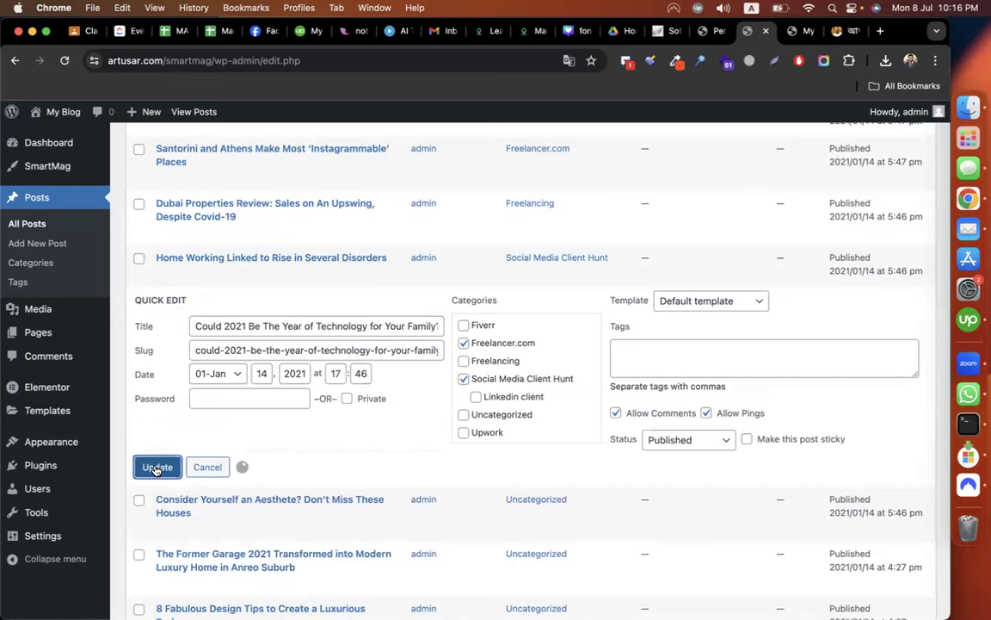
File the Aesthete houses post under Social Media Client Hunt and Fiverr instead of Uncategorized.
{"action": "scroll", "coordinate": [258, 387], "scroll_direction": "down", "scroll_amount": 1}
{"action": "left_click", "coordinate": [200, 348]}
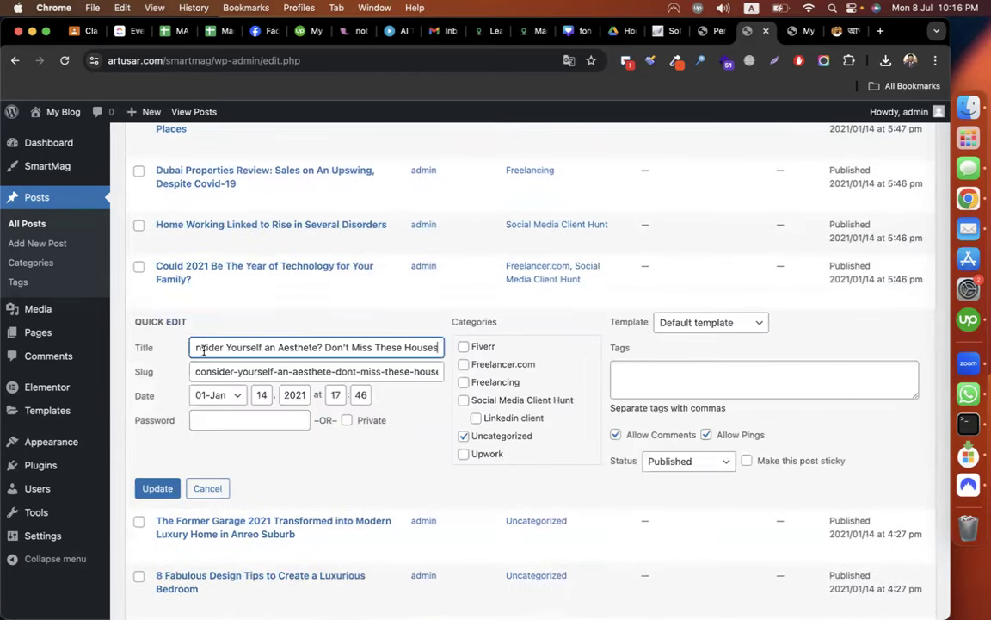
{"action": "left_click", "coordinate": [465, 437]}
{"action": "left_click", "coordinate": [492, 401]}
{"action": "left_click", "coordinate": [463, 346]}
{"action": "left_click", "coordinate": [164, 488]}
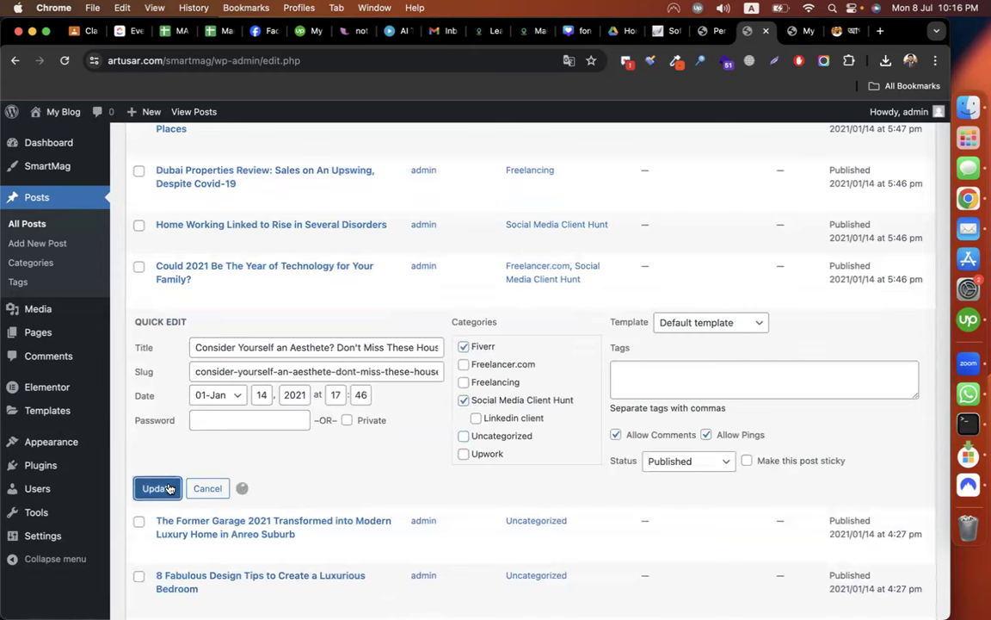
Move the Former Garage post from Uncategorized to Fiverr.
{"action": "scroll", "coordinate": [258, 372], "scroll_direction": "down", "scroll_amount": 1}
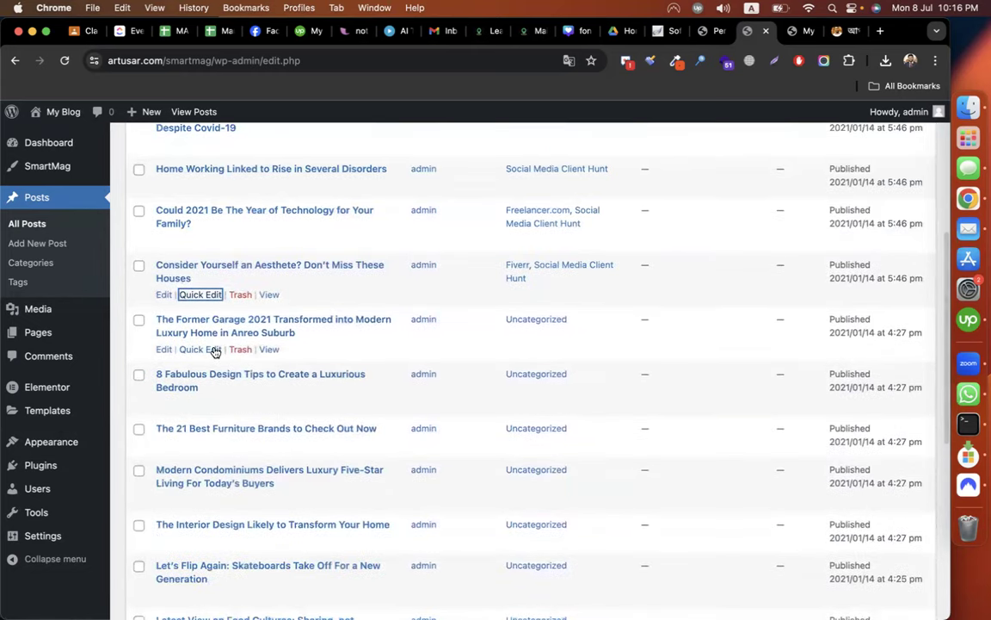
{"action": "left_click", "coordinate": [211, 348]}
{"action": "left_click", "coordinate": [484, 348]}
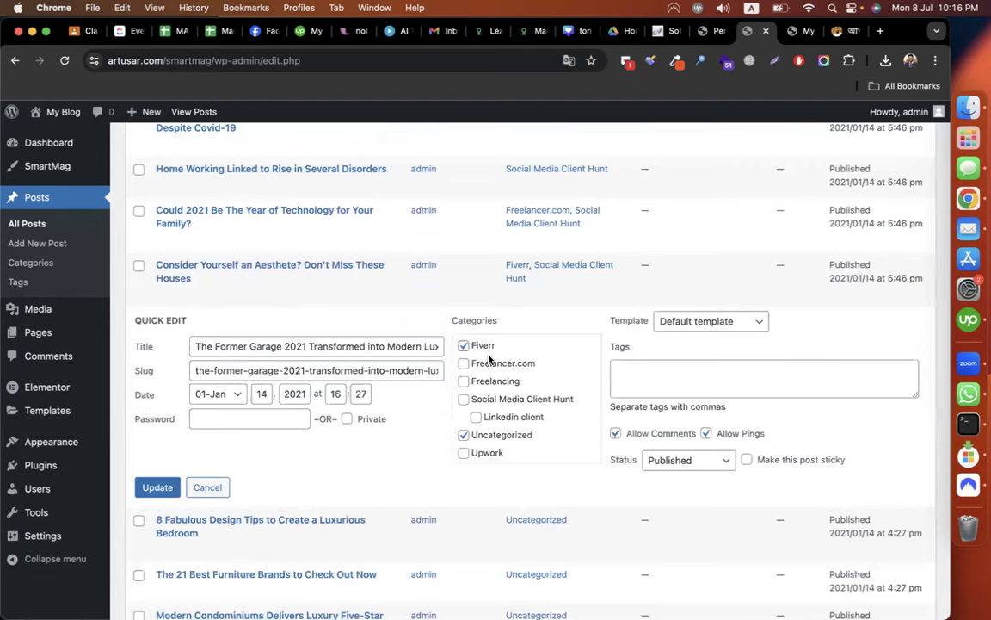
{"action": "left_click", "coordinate": [464, 435]}
{"action": "left_click", "coordinate": [150, 488]}
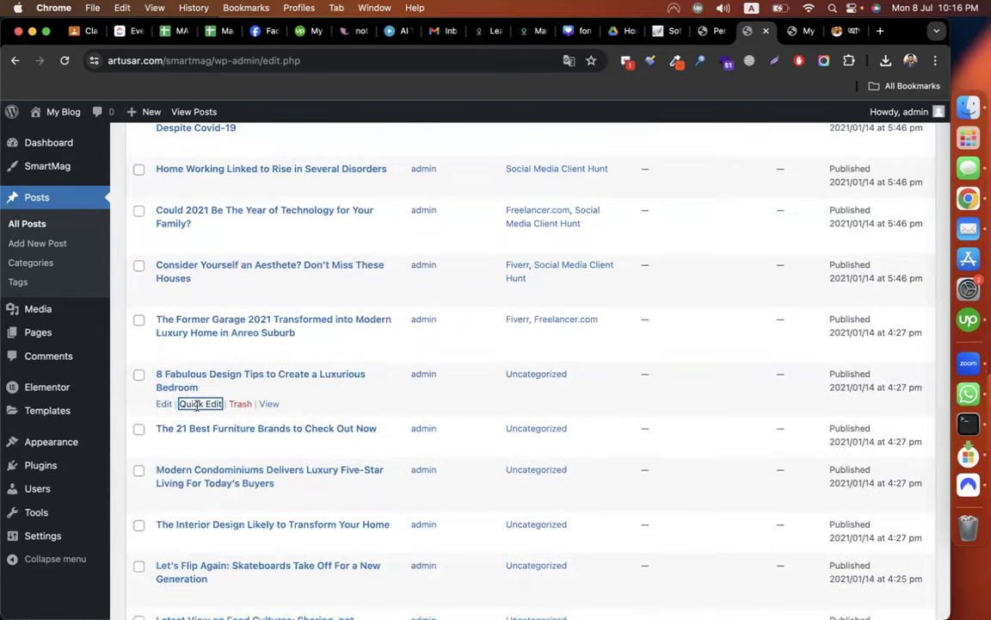
Move the 8 Fabulous Design Tips post from Uncategorized to Freelancing.
{"action": "left_click", "coordinate": [185, 401]}
{"action": "left_click", "coordinate": [474, 437]}
{"action": "left_click", "coordinate": [463, 490]}
{"action": "left_click", "coordinate": [175, 540]}
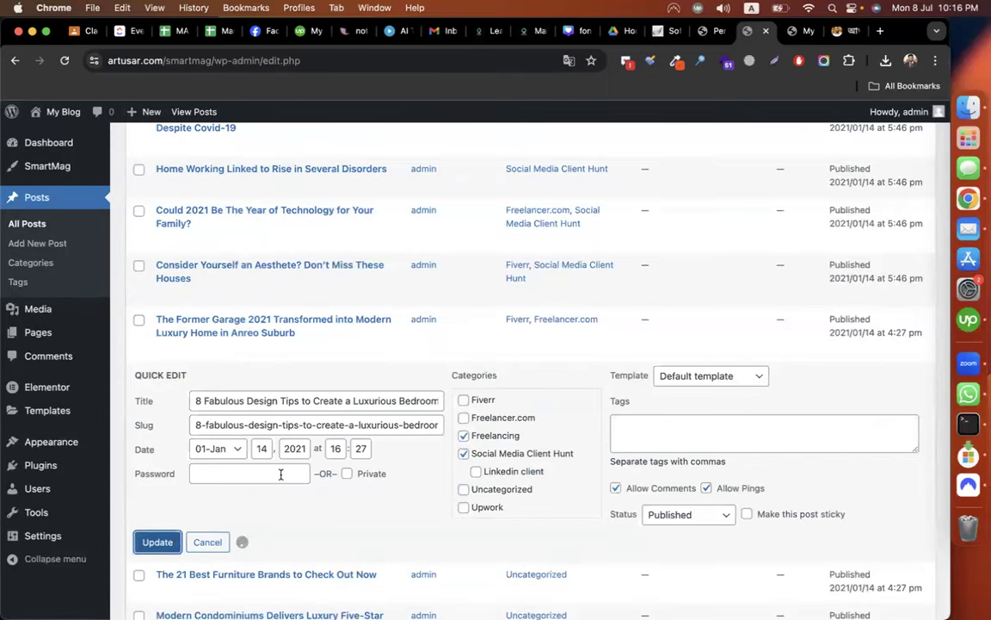
File the furniture brands post under Upwork and Linkedin client instead of Uncategorized.
{"action": "scroll", "coordinate": [251, 425], "scroll_direction": "down", "scroll_amount": 2}
{"action": "left_click", "coordinate": [213, 383]}
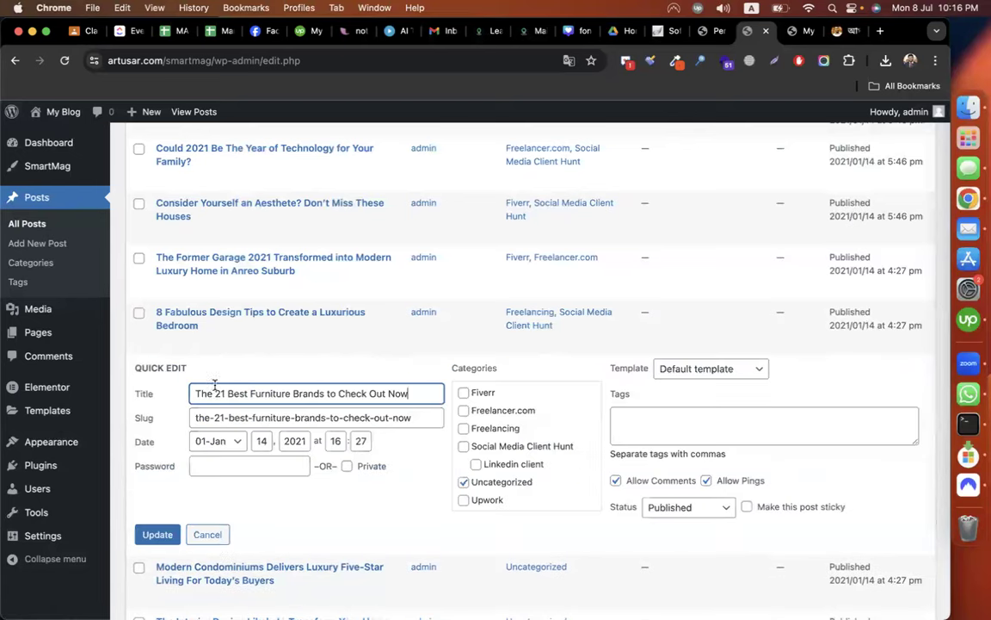
{"action": "left_click", "coordinate": [464, 500]}
{"action": "left_click", "coordinate": [463, 482]}
{"action": "left_click", "coordinate": [477, 465]}
{"action": "left_click", "coordinate": [158, 535]}
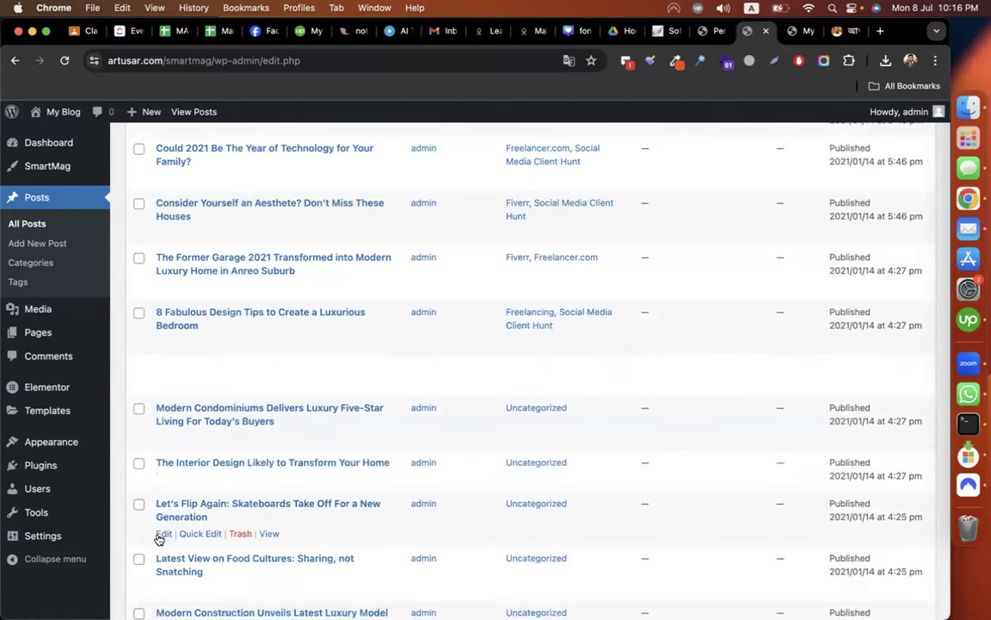
Move the Modern Condominiums post from Uncategorized to Upwork.
{"action": "scroll", "coordinate": [259, 507], "scroll_direction": "down", "scroll_amount": 1}
{"action": "left_click", "coordinate": [200, 406]}
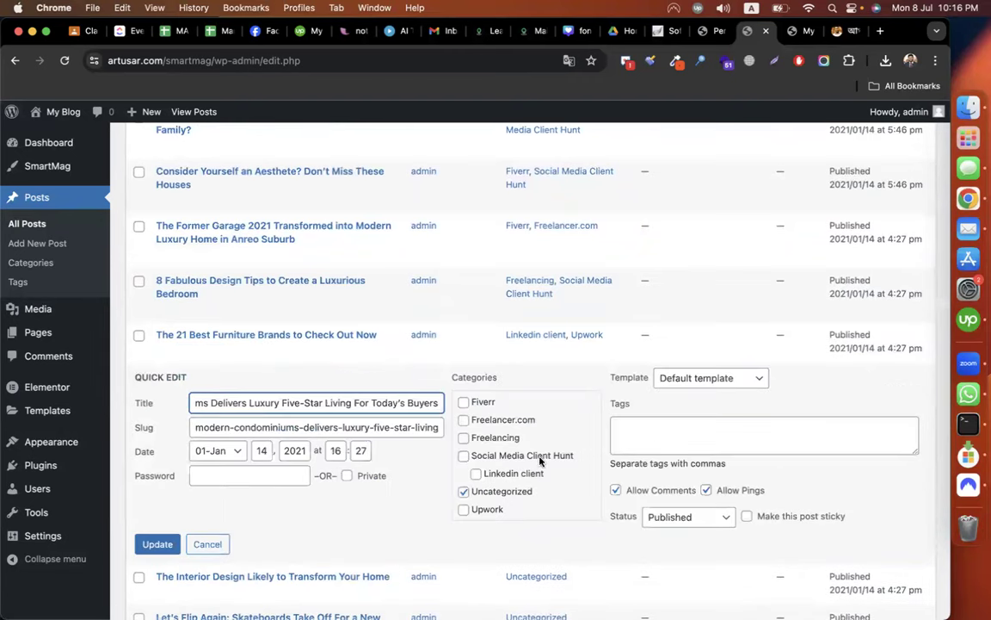
{"action": "left_click", "coordinate": [463, 510]}
{"action": "left_click", "coordinate": [464, 491]}
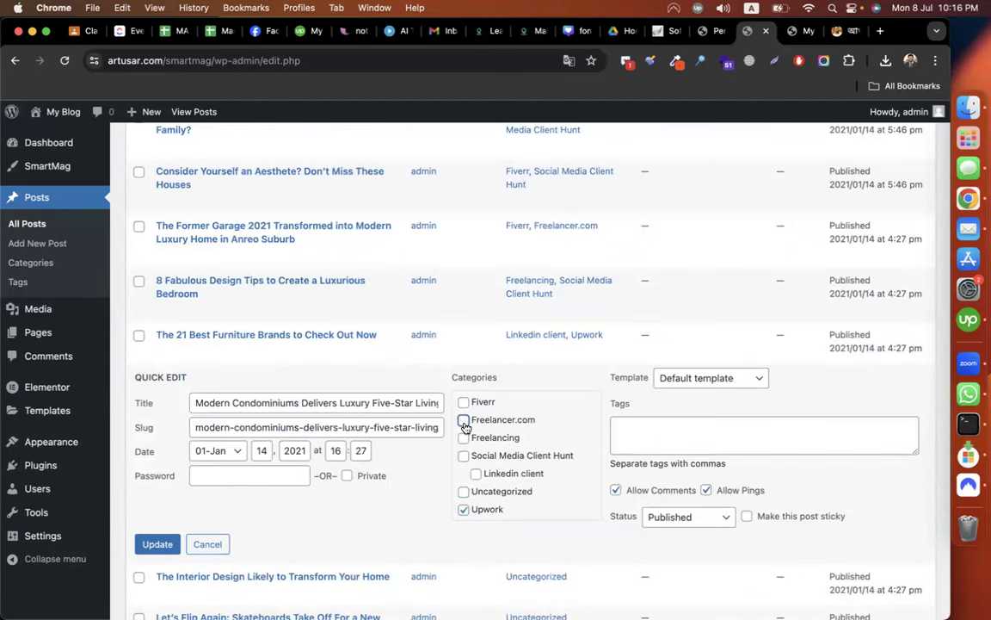
{"action": "left_click", "coordinate": [157, 543]}
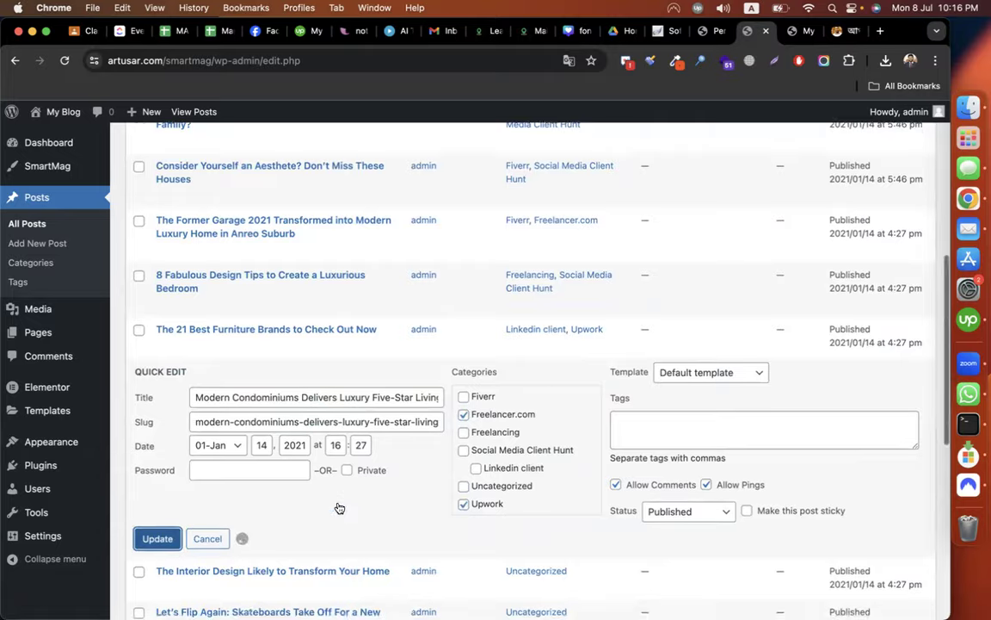
File the Interior Design post under Fiverr, Freelancer.com and Upwork instead of Uncategorized.
{"action": "scroll", "coordinate": [306, 419], "scroll_direction": "down", "scroll_amount": 3}
{"action": "left_click", "coordinate": [200, 202]}
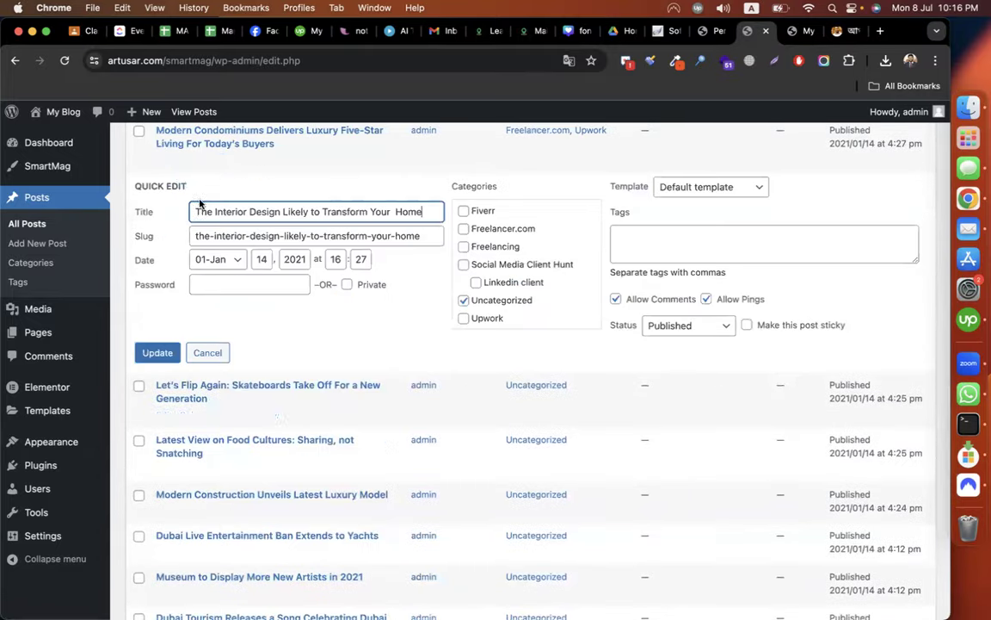
{"action": "left_click", "coordinate": [464, 211]}
{"action": "left_click", "coordinate": [464, 229]}
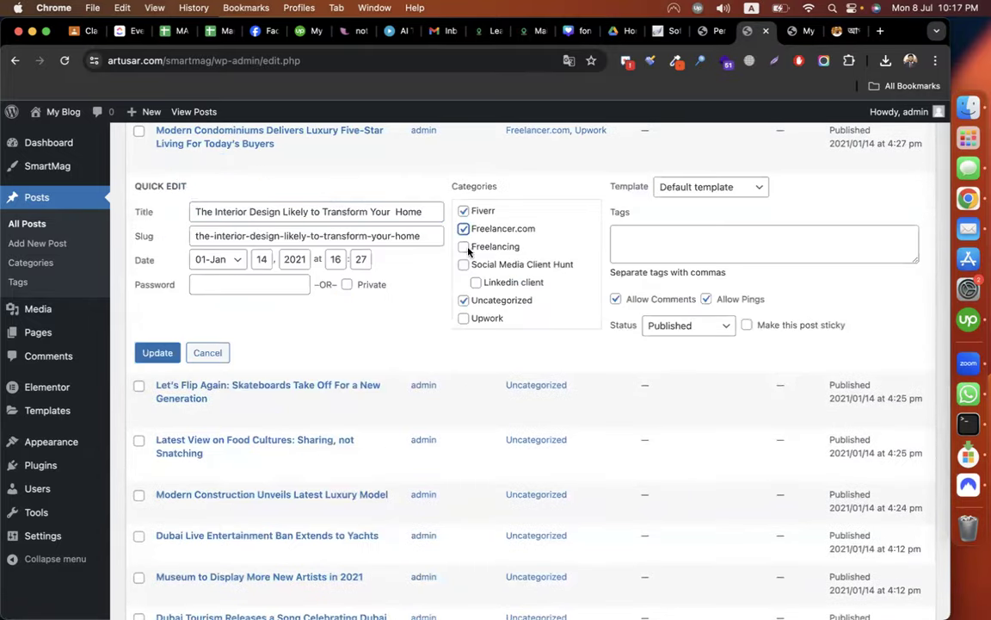
{"action": "left_click", "coordinate": [464, 301]}
{"action": "left_click", "coordinate": [464, 319]}
{"action": "left_click", "coordinate": [159, 354]}
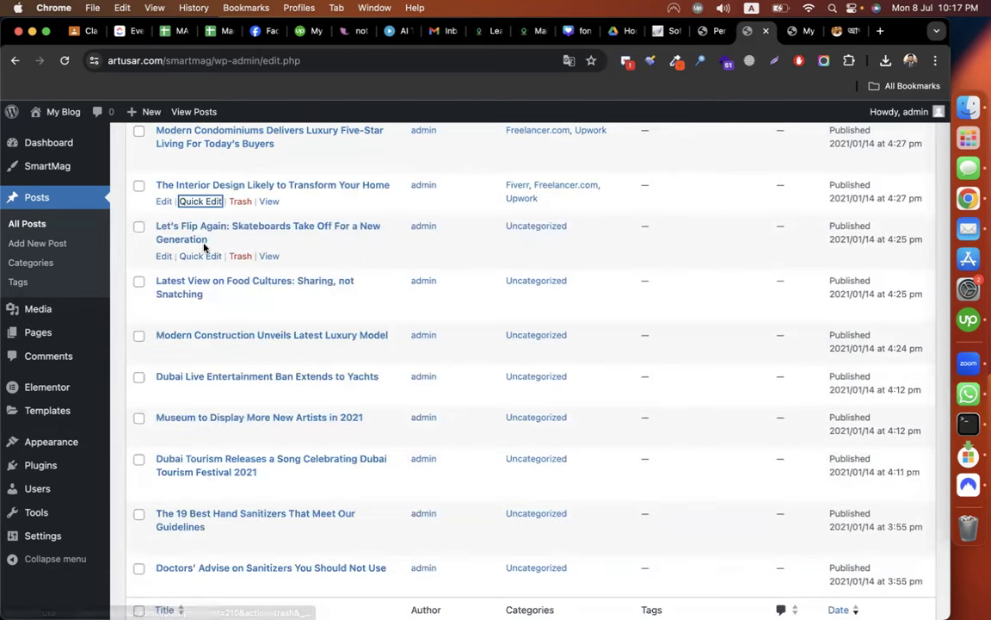
Move the Let's Flip Again skateboards post from Uncategorized to Social Media Client Hunt.
{"action": "left_click", "coordinate": [197, 254]}
{"action": "left_click", "coordinate": [483, 361]}
{"action": "left_click", "coordinate": [464, 342]}
{"action": "left_click", "coordinate": [482, 307]}
{"action": "left_click", "coordinate": [159, 394]}
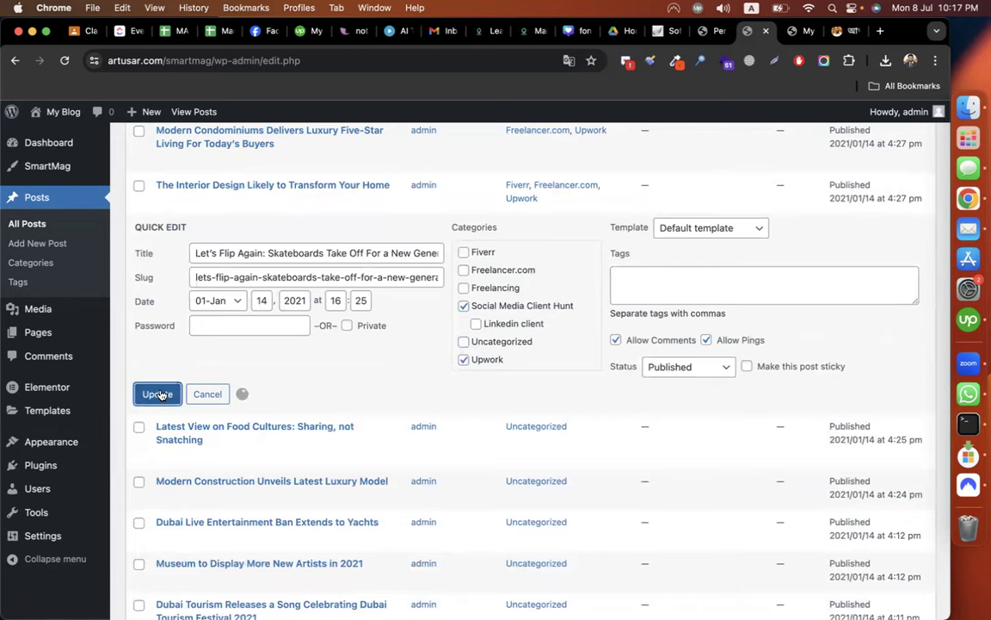
File the food cultures post under Freelancing and Freelancer.com instead of Uncategorized.
{"action": "left_click", "coordinate": [203, 309]}
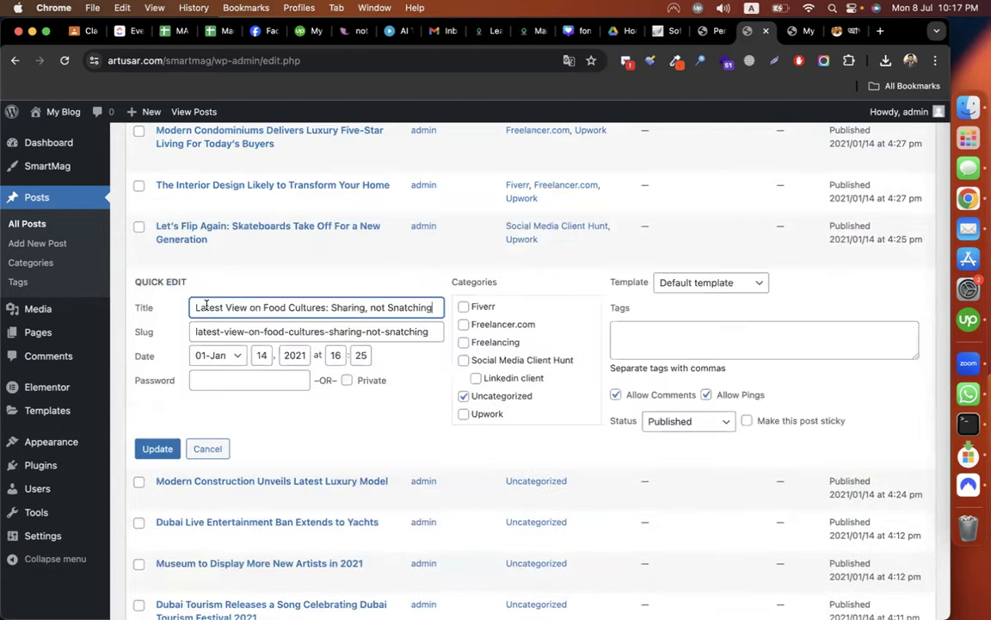
{"action": "left_click", "coordinate": [477, 343]}
{"action": "left_click", "coordinate": [471, 323]}
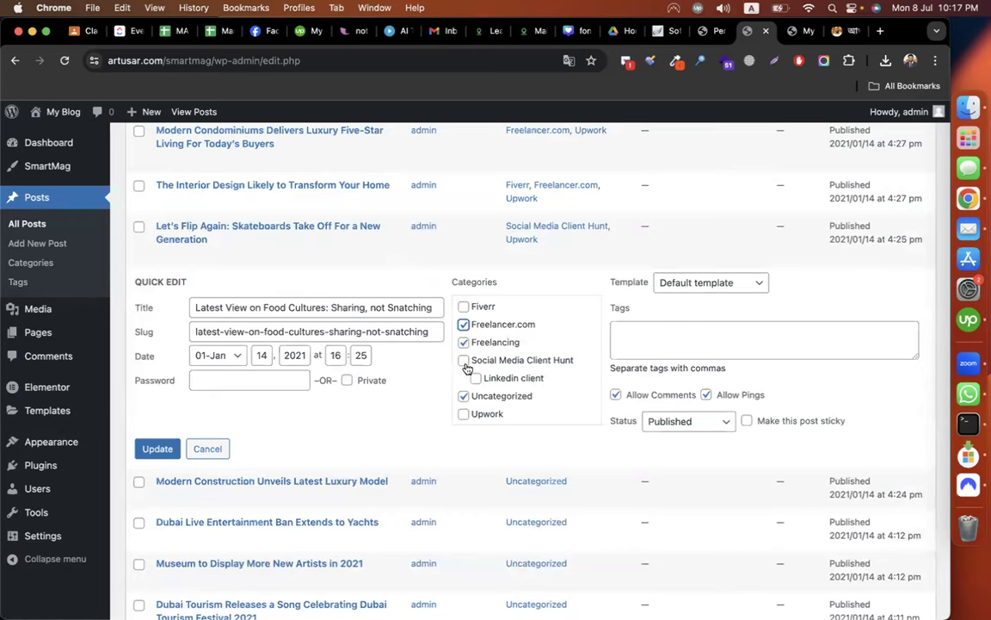
{"action": "left_click", "coordinate": [463, 395]}
{"action": "left_click", "coordinate": [156, 448]}
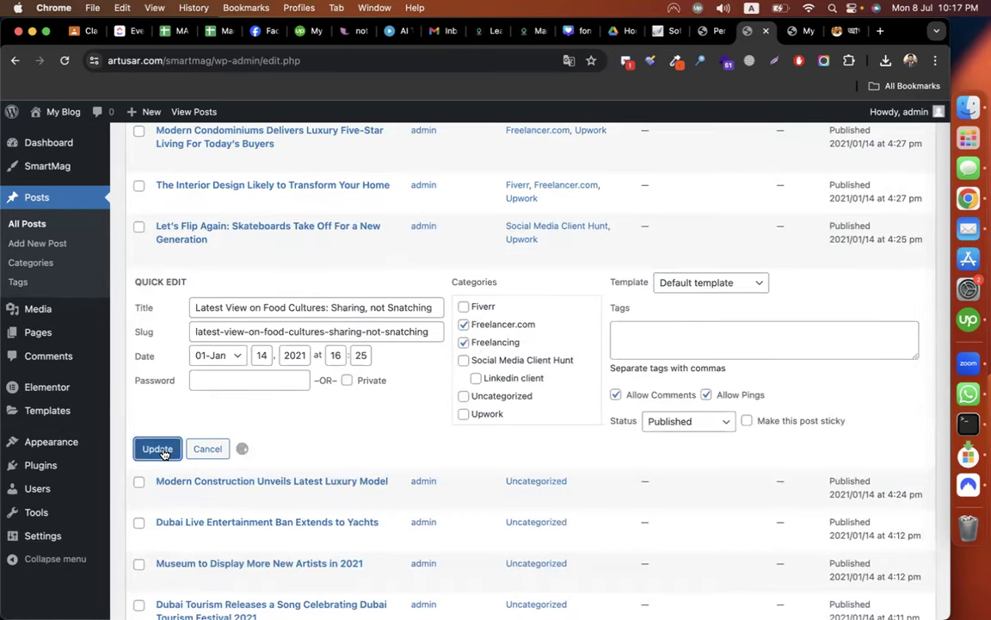
Add Dubai Live Entertainment to Freelancer.com and Museum to Social Media Client Hunt.
{"action": "left_click", "coordinate": [200, 350]}
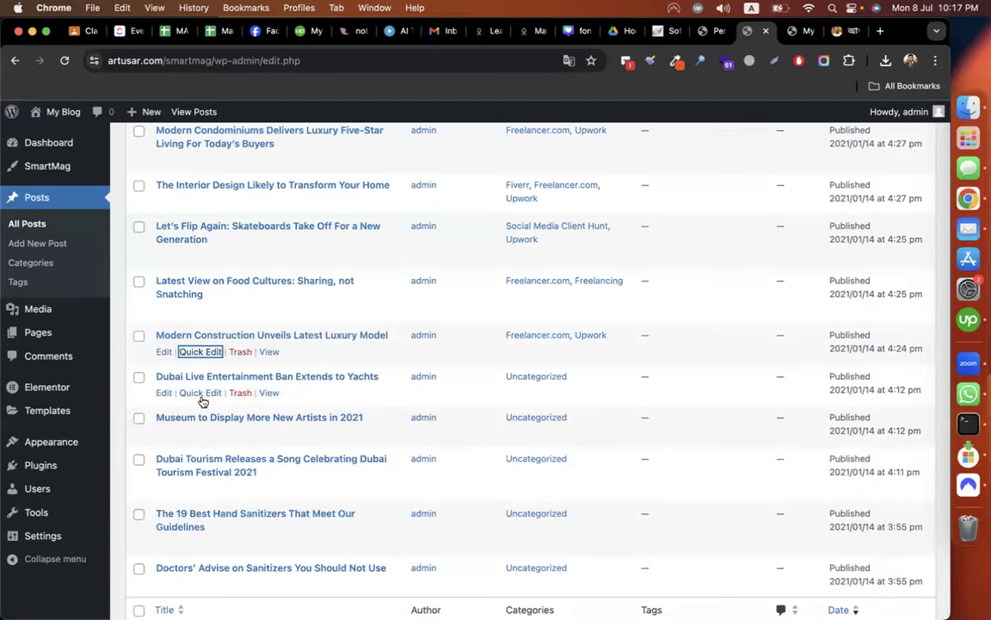
{"action": "left_click", "coordinate": [190, 394]}
{"action": "left_click", "coordinate": [494, 421]}
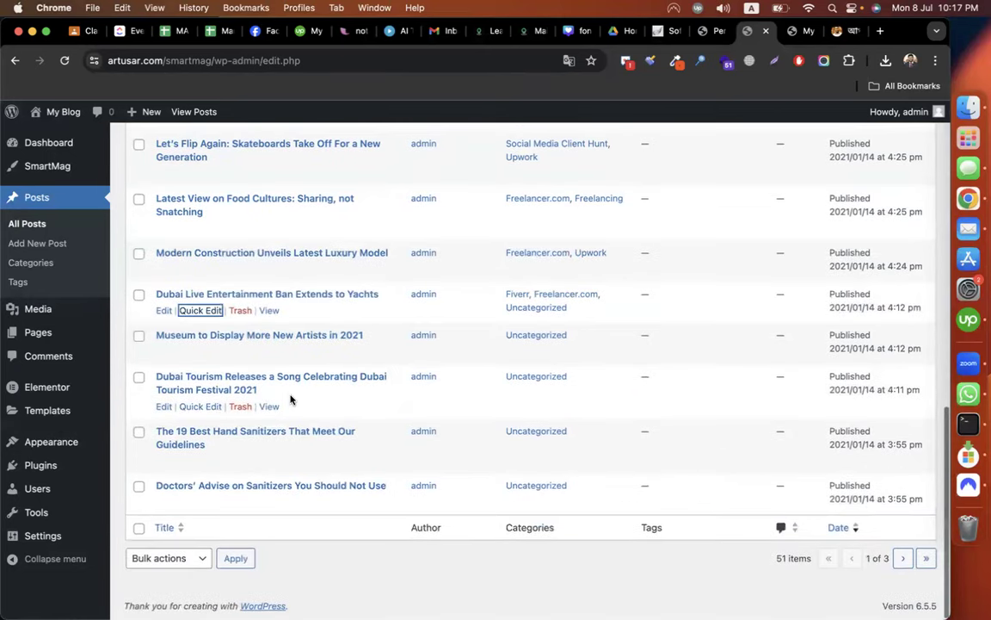
{"action": "left_click", "coordinate": [191, 349]}
{"action": "left_click", "coordinate": [482, 418]}
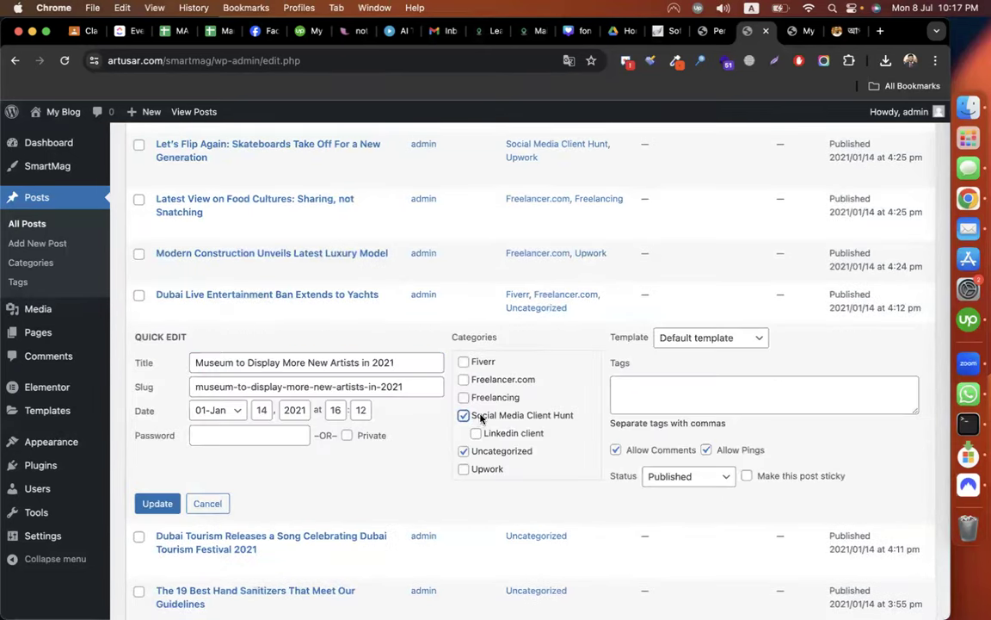
{"action": "left_click", "coordinate": [164, 505]}
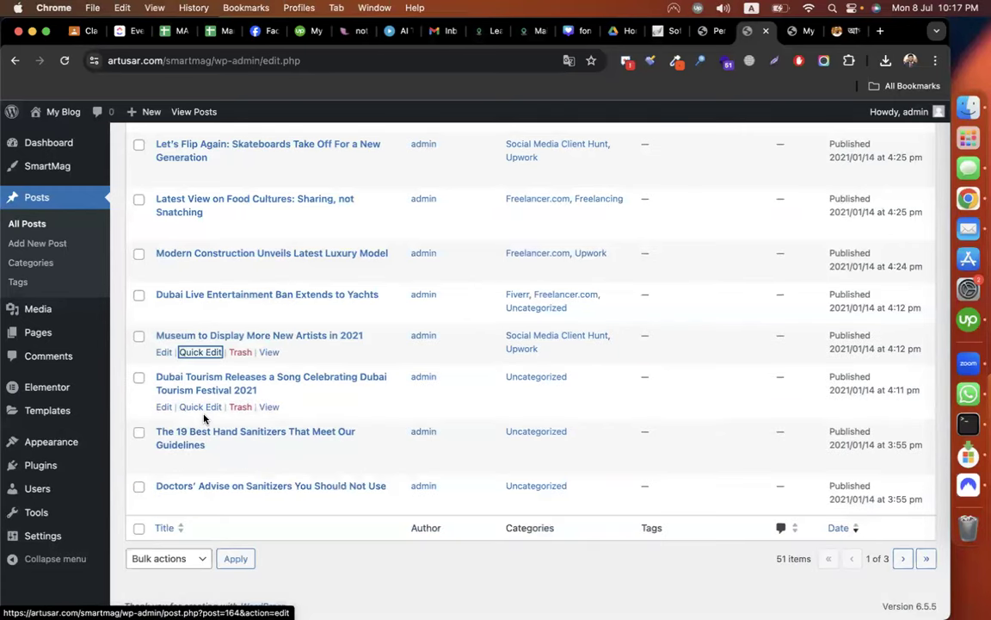
Add the Dubai Tourism and Hand Sanitizers posts to Freelancer.com.
{"action": "left_click", "coordinate": [200, 410]}
{"action": "left_click", "coordinate": [464, 420]}
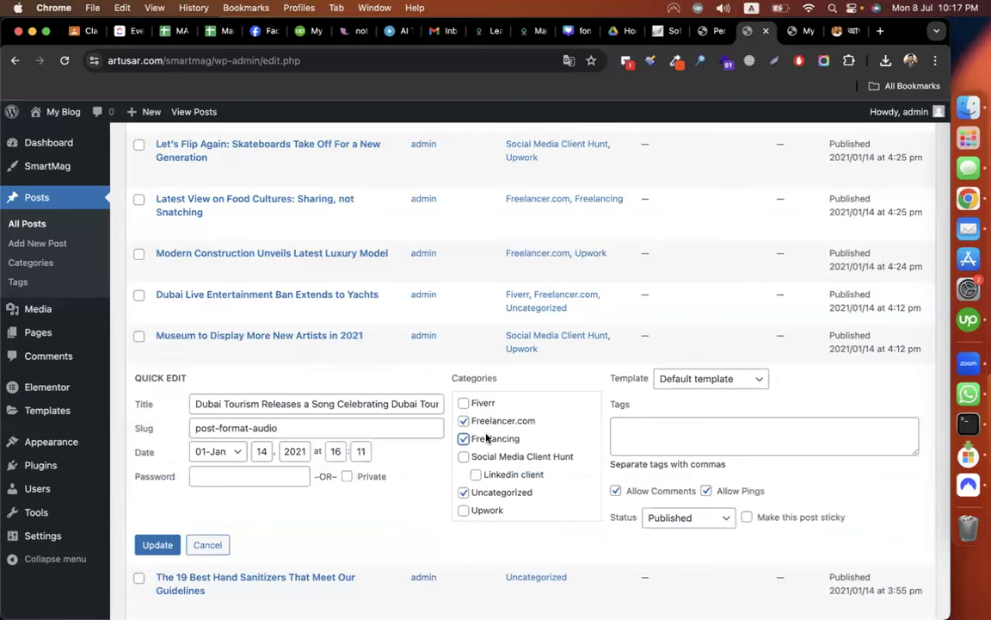
{"action": "left_click", "coordinate": [158, 546]}
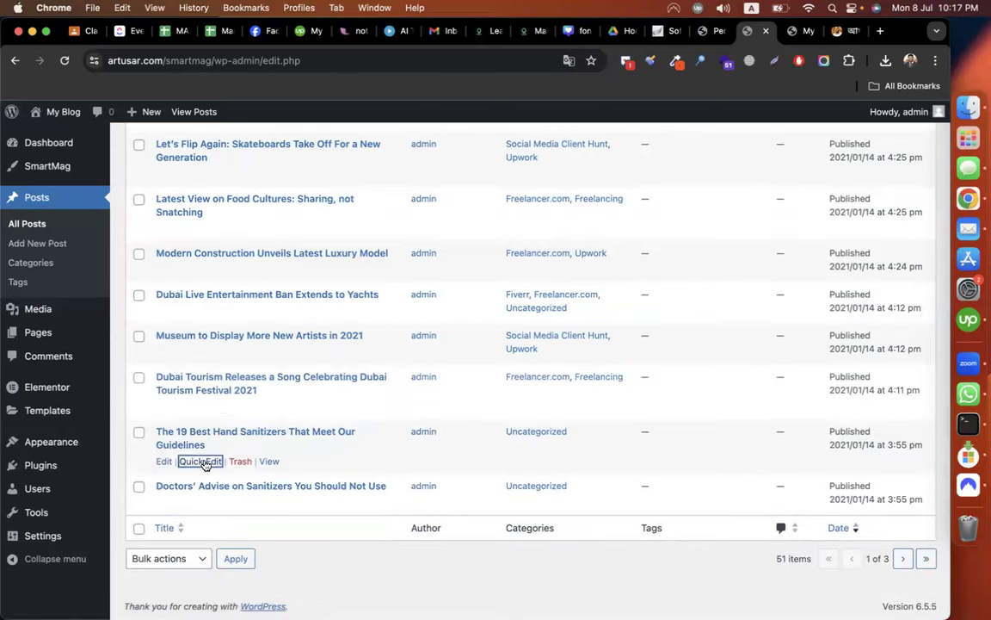
{"action": "left_click", "coordinate": [203, 462]}
{"action": "left_click", "coordinate": [498, 475]}
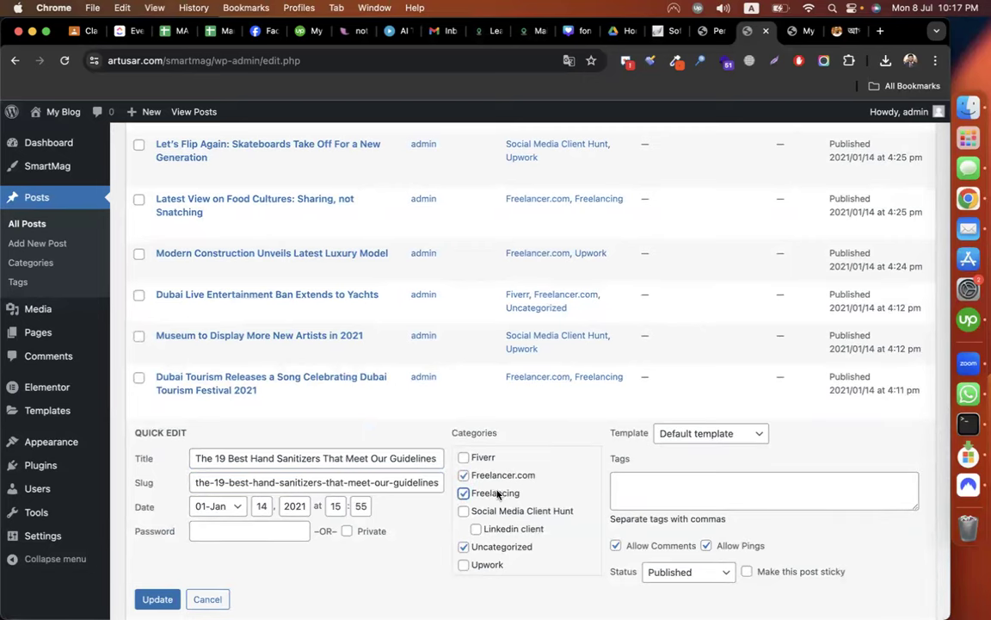
{"action": "left_click", "coordinate": [156, 599]}
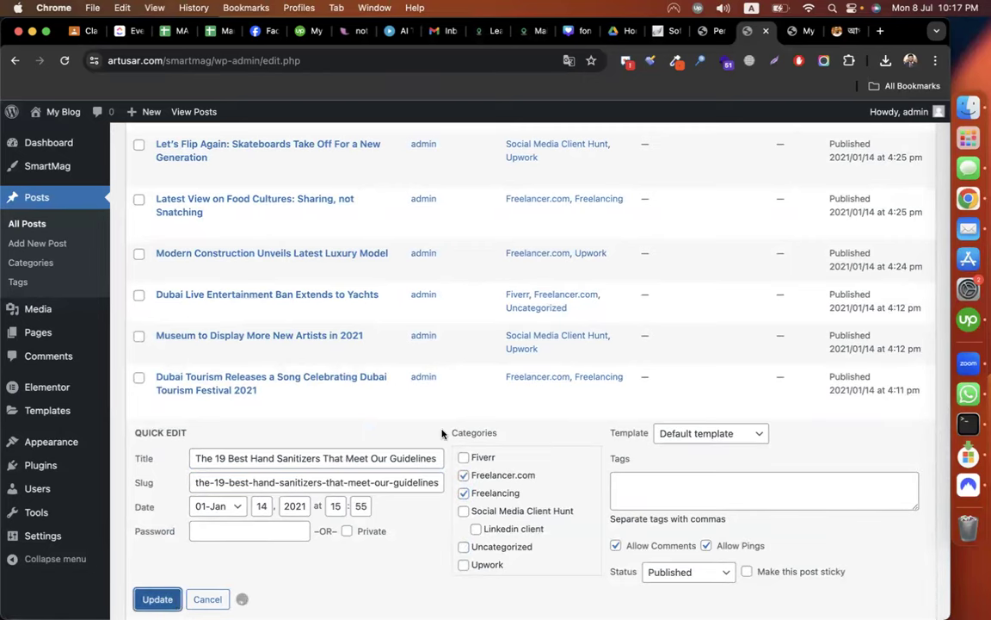
Add the Doctors' Advise post to Fiverr and take it out of Uncategorized.
{"action": "left_click", "coordinate": [196, 506]}
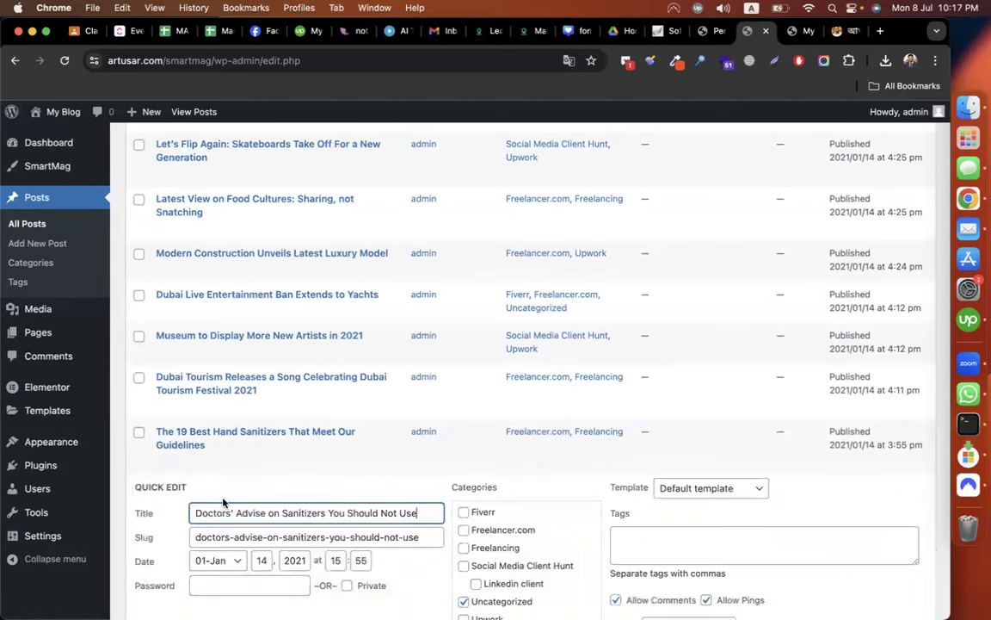
{"action": "left_click", "coordinate": [484, 514]}
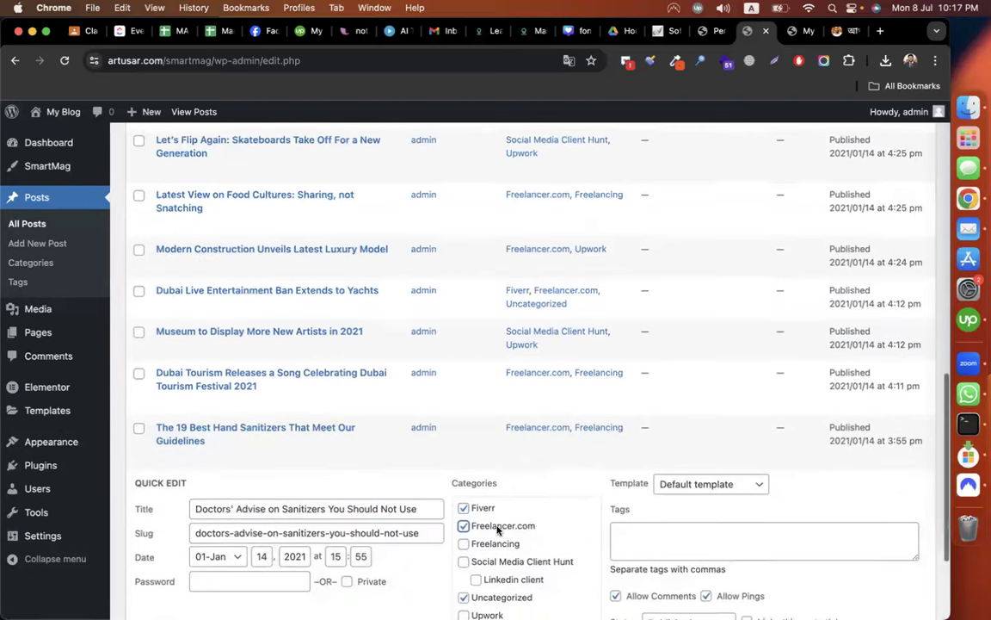
{"action": "scroll", "coordinate": [497, 530], "scroll_direction": "down", "scroll_amount": 3}
{"action": "double_click", "coordinate": [475, 497]}
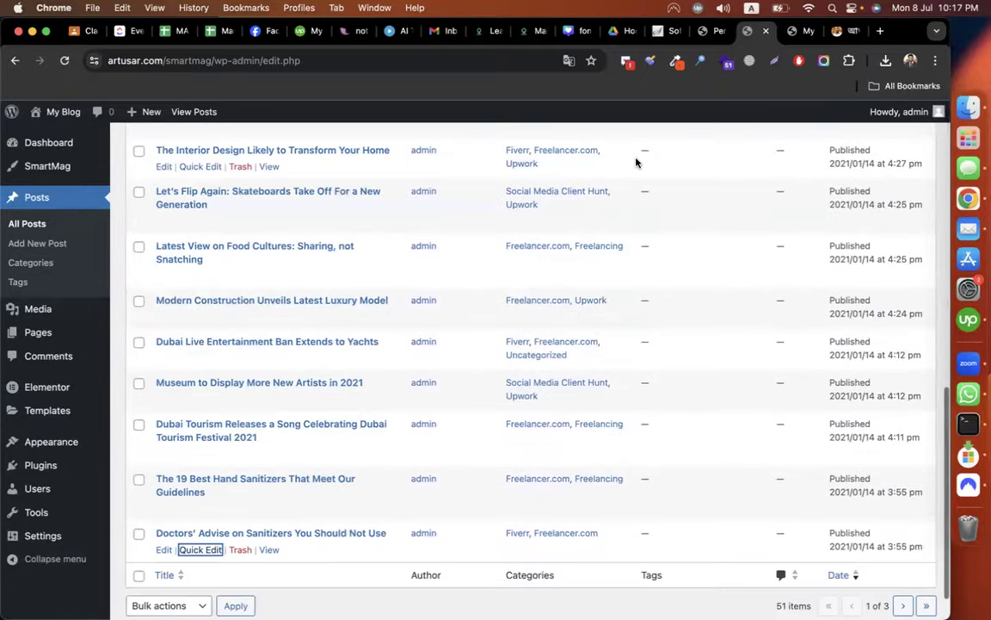
{"action": "scroll", "coordinate": [527, 269], "scroll_direction": "up", "scroll_amount": 15}
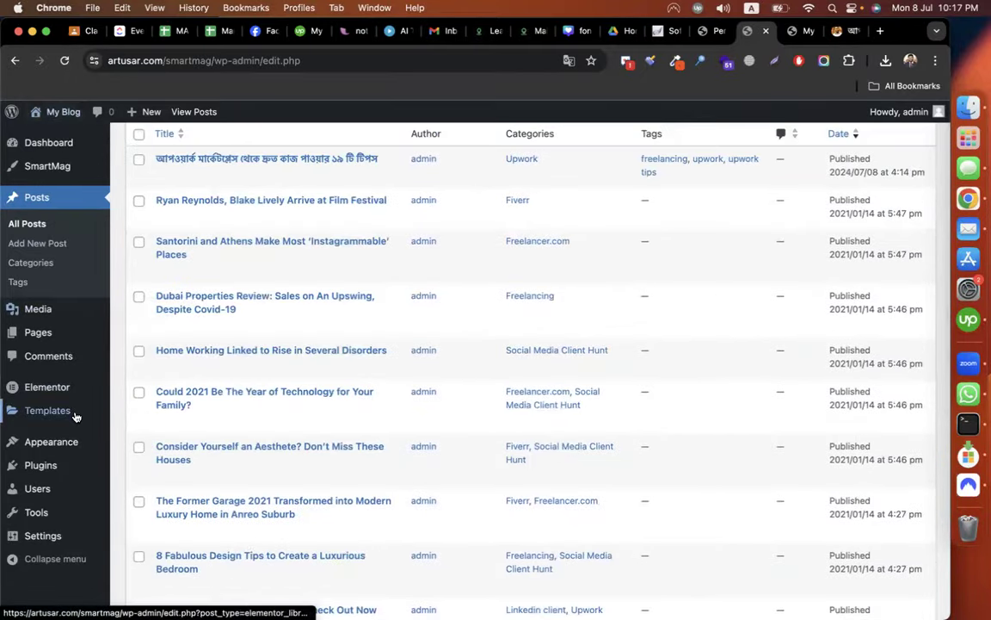
Trash the Cart, Checkout, Privacy Policy, Refund and Returns Policy, Sample Page and Shop pages.
{"action": "mouse_move", "coordinate": [49, 334]}
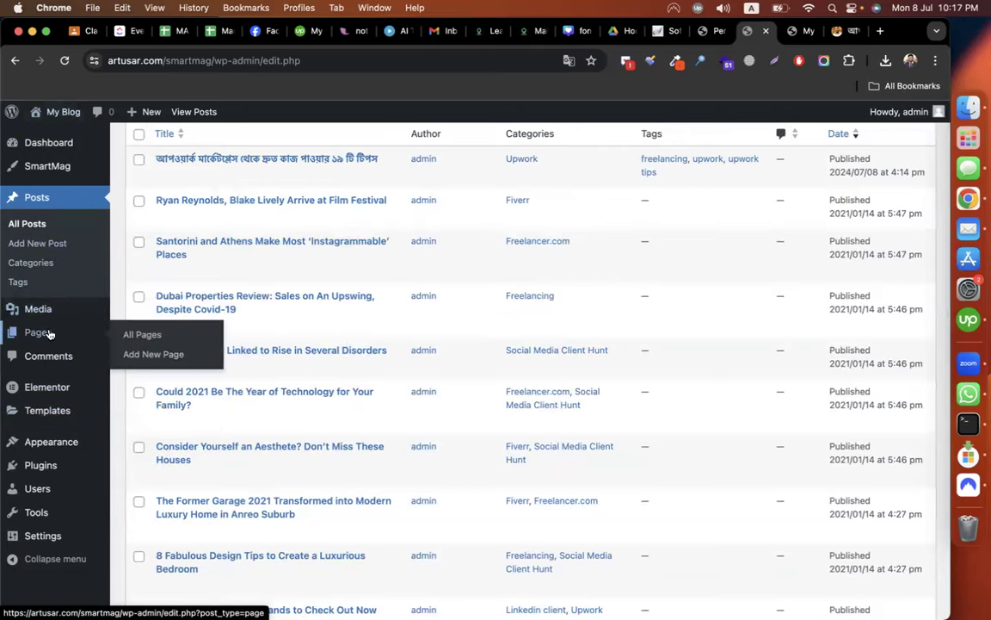
{"action": "left_click", "coordinate": [168, 337]}
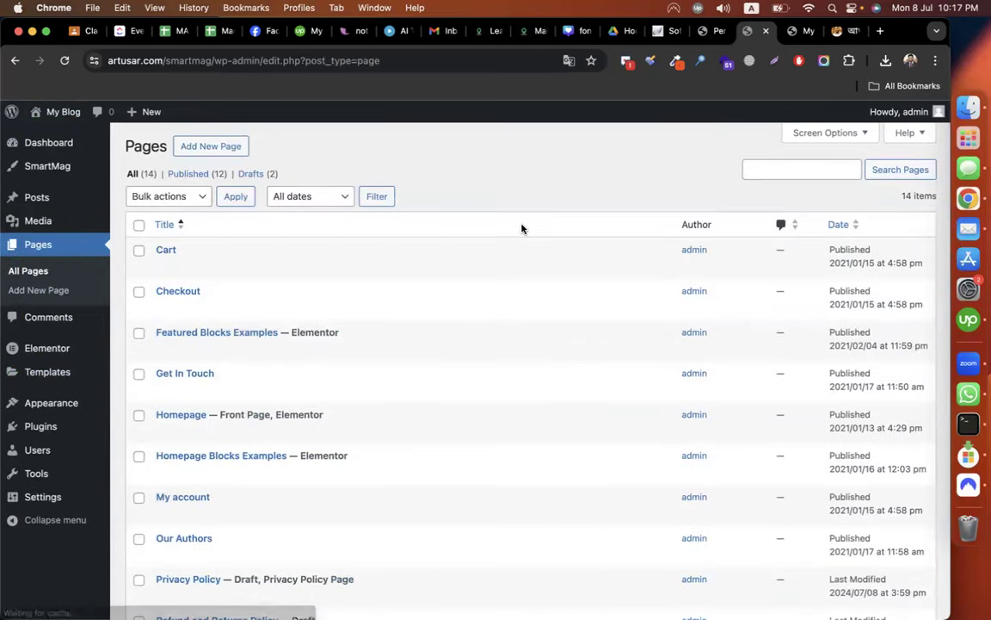
{"action": "scroll", "coordinate": [400, 266], "scroll_direction": "down", "scroll_amount": 5}
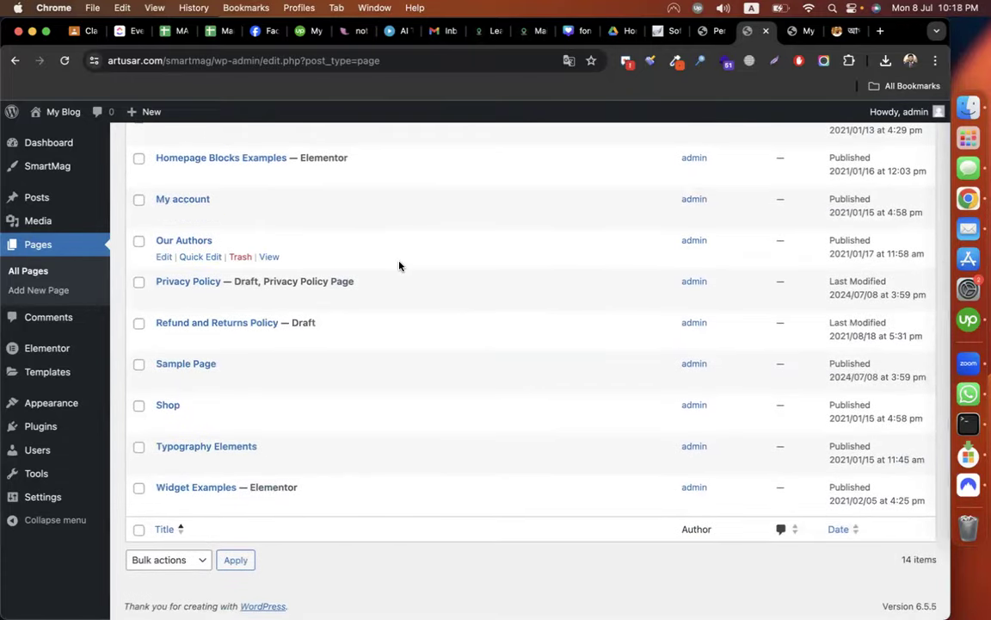
{"action": "left_click", "coordinate": [137, 325]}
{"action": "scroll", "coordinate": [204, 440], "scroll_direction": "up", "scroll_amount": 1}
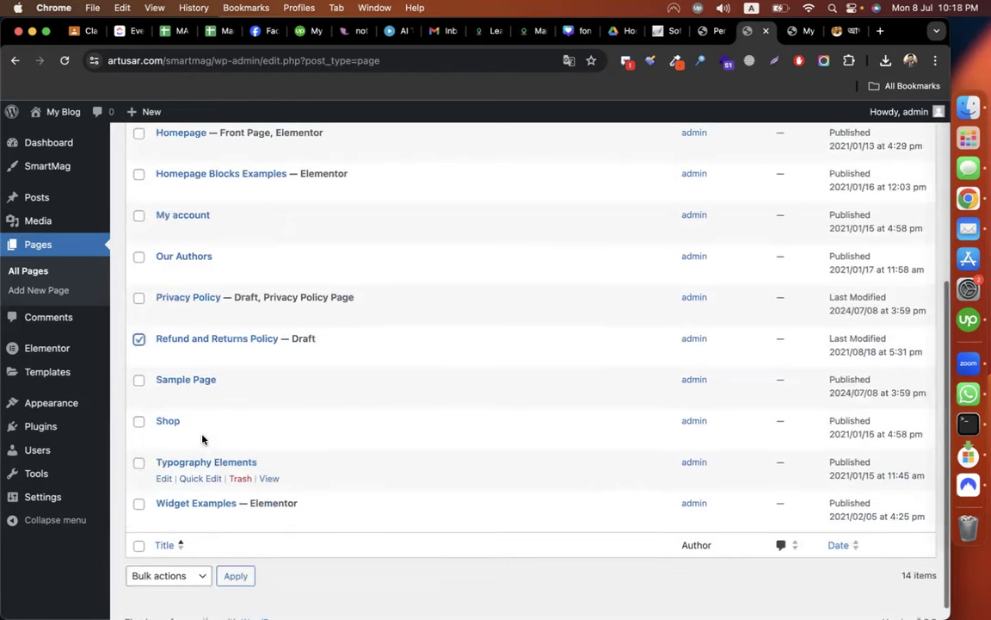
{"action": "left_click", "coordinate": [139, 421]}
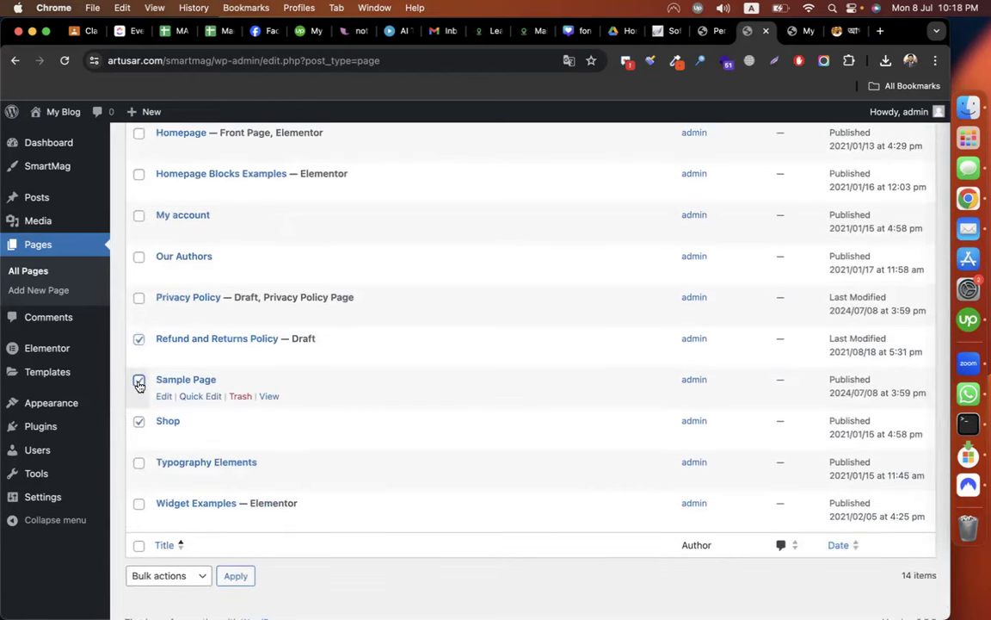
{"action": "left_click", "coordinate": [138, 385]}
{"action": "scroll", "coordinate": [136, 369], "scroll_direction": "up", "scroll_amount": 3}
{"action": "left_click", "coordinate": [138, 343]}
{"action": "scroll", "coordinate": [137, 348], "scroll_direction": "up", "scroll_amount": 2}
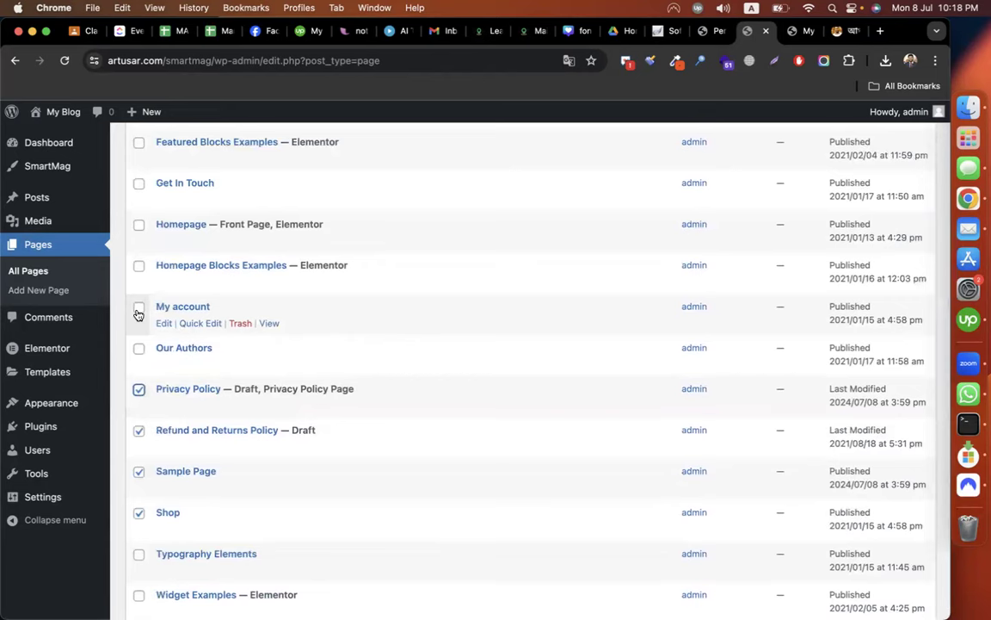
{"action": "scroll", "coordinate": [184, 409], "scroll_direction": "up", "scroll_amount": 3}
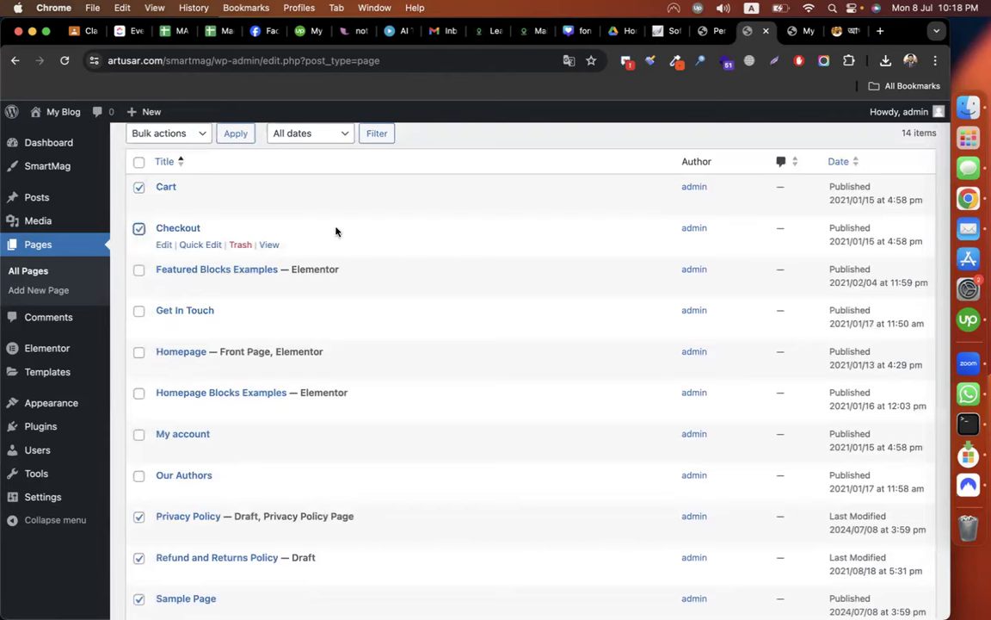
{"action": "scroll", "coordinate": [336, 230], "scroll_direction": "down", "scroll_amount": 3}
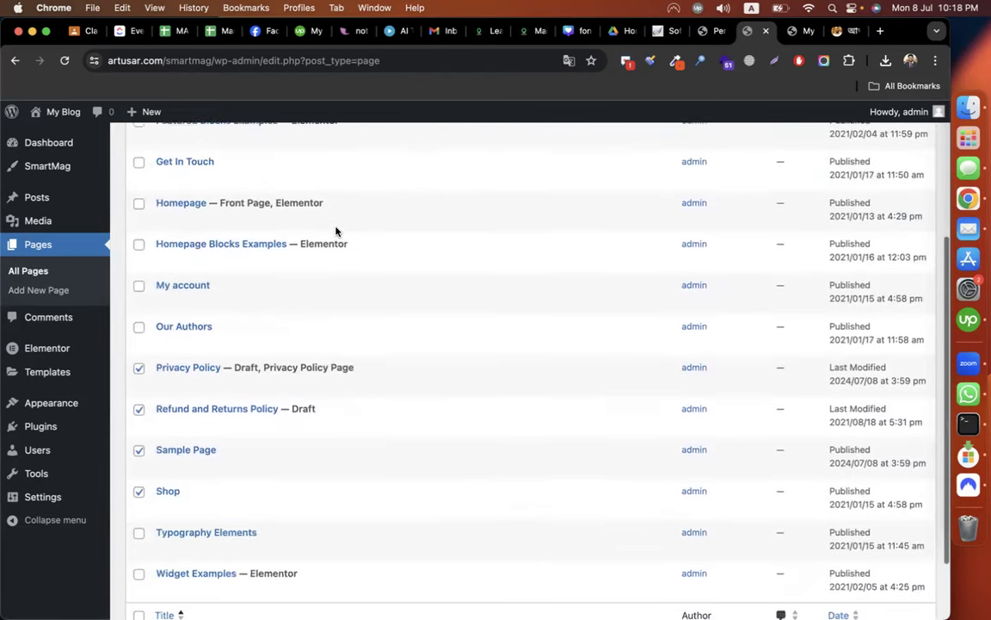
{"action": "scroll", "coordinate": [335, 231], "scroll_direction": "down", "scroll_amount": 2}
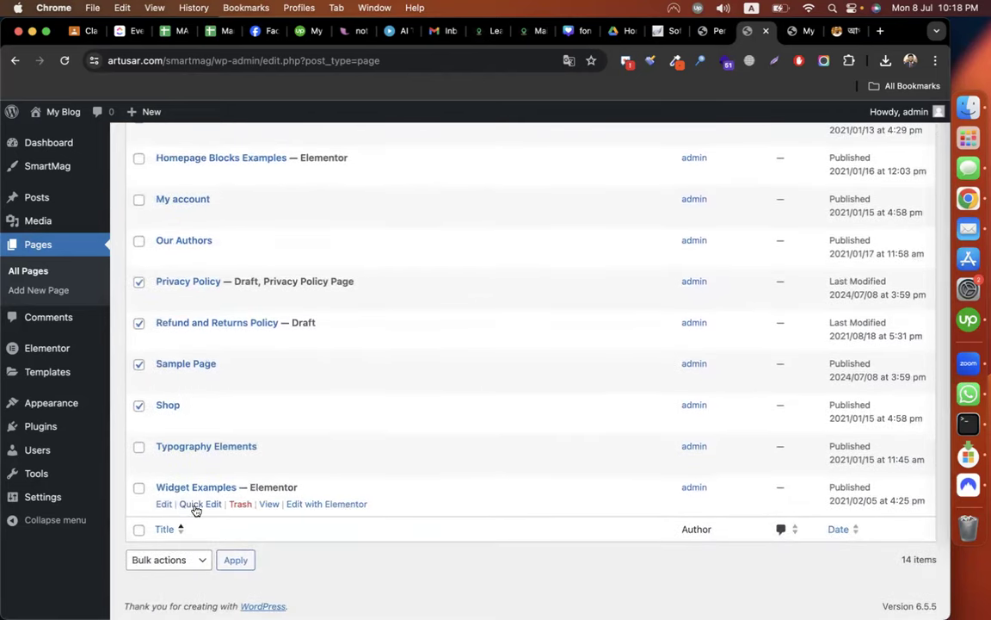
{"action": "left_click", "coordinate": [150, 559]}
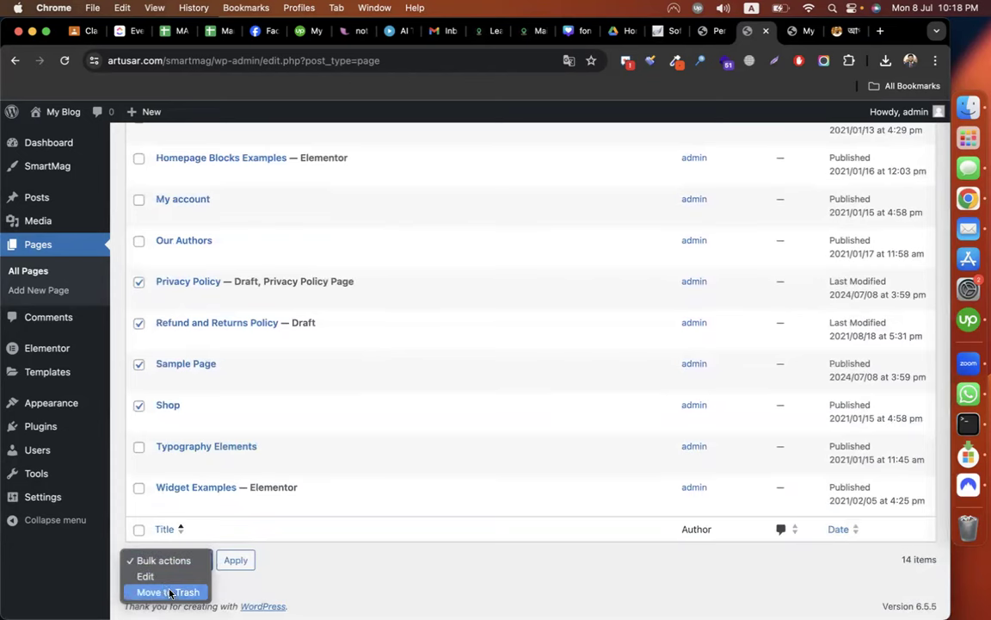
{"action": "left_click", "coordinate": [170, 592]}
{"action": "left_click", "coordinate": [236, 561]}
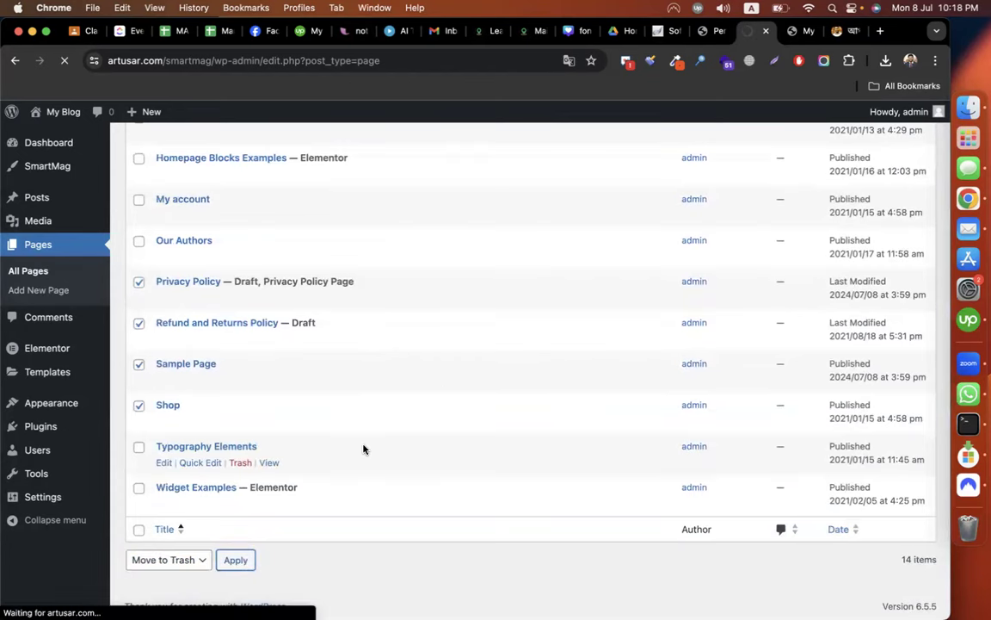
Confirm the six pages are in Trash, then open Homepage with Elementor.
{"action": "left_click", "coordinate": [249, 220]}
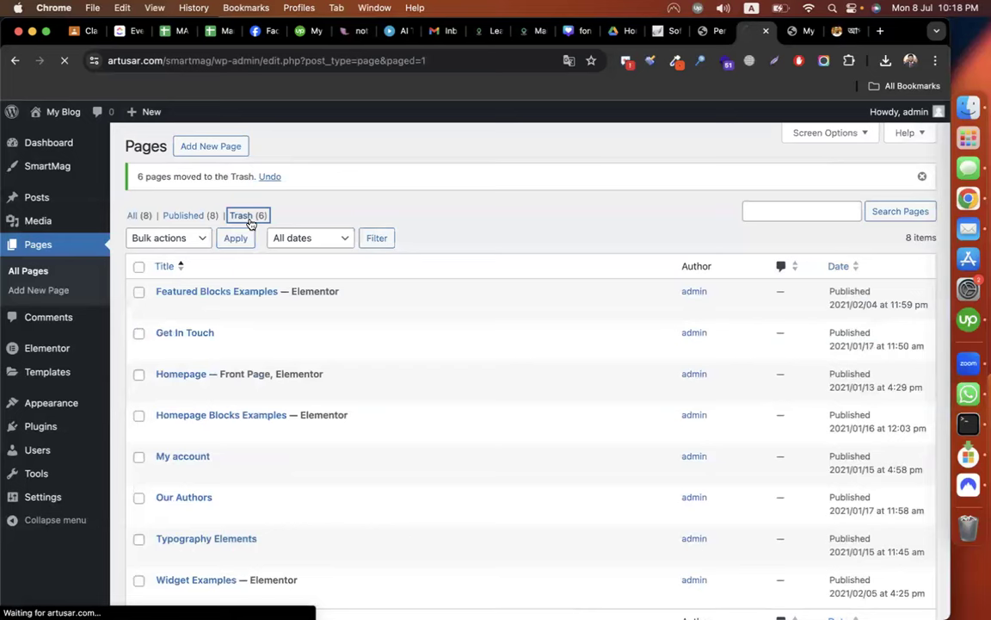
{"action": "left_click", "coordinate": [139, 225]}
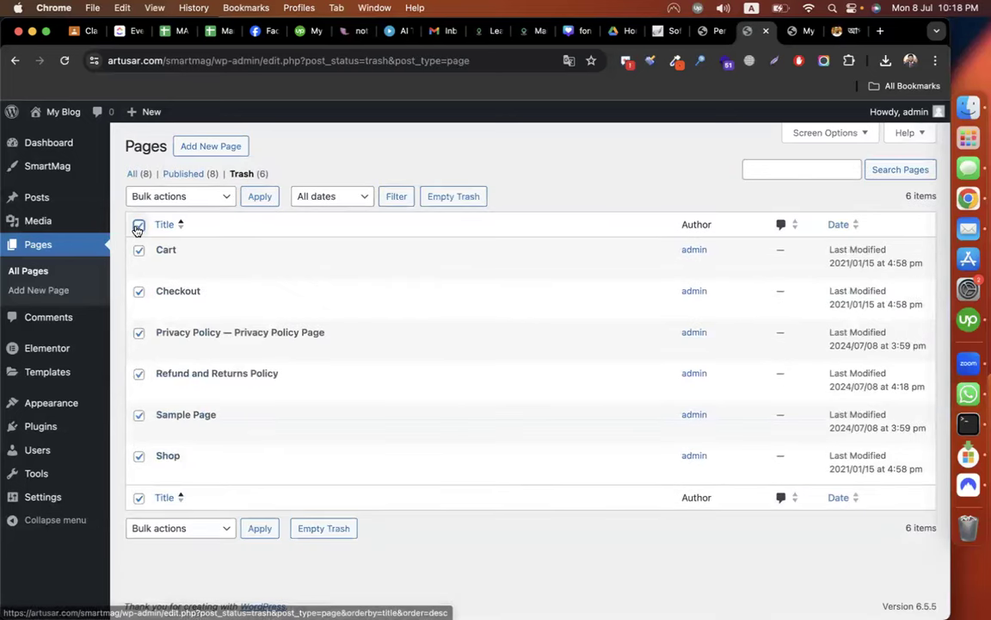
{"action": "left_click", "coordinate": [145, 176]}
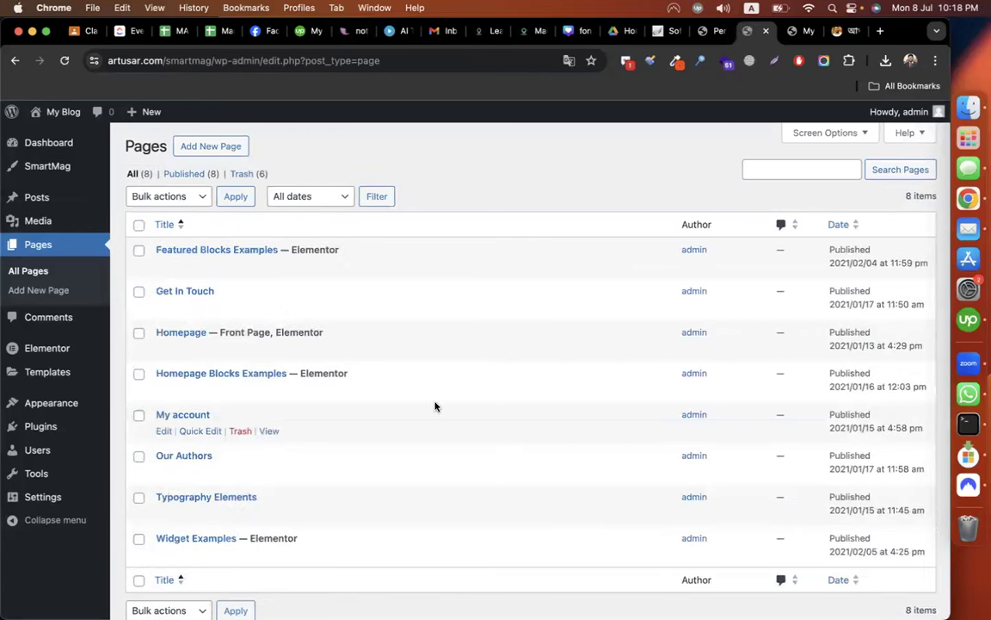
{"action": "scroll", "coordinate": [319, 503], "scroll_direction": "down", "scroll_amount": 2}
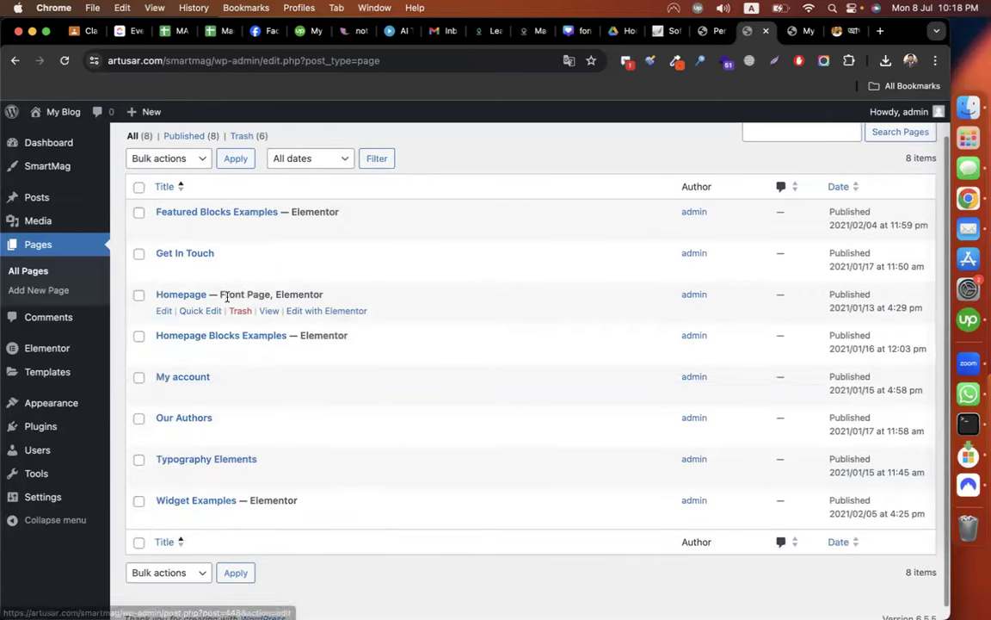
{"action": "left_click", "coordinate": [318, 310]}
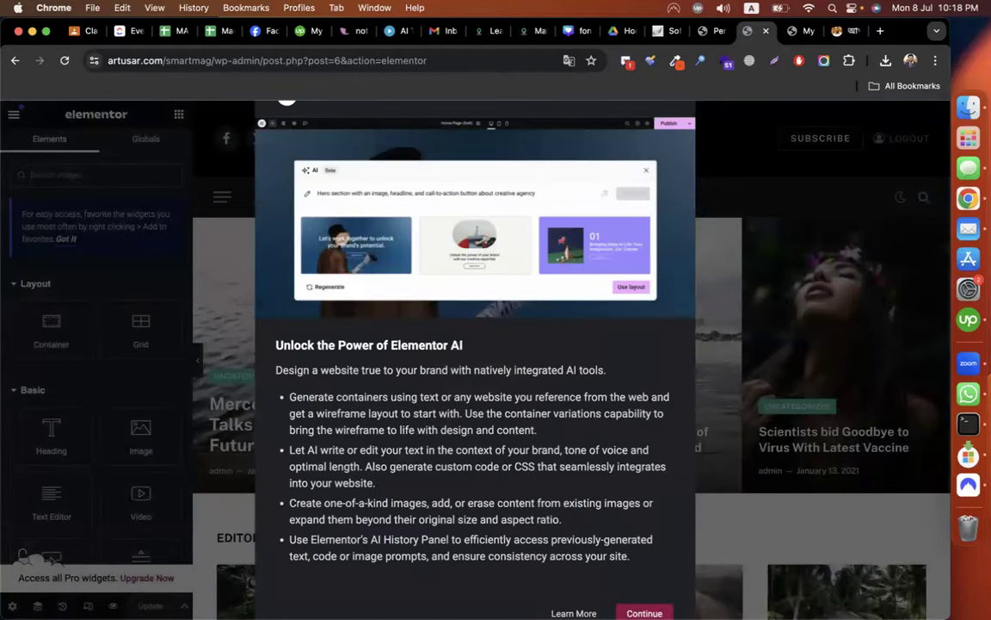
Dismiss the Elementor AI announcement and return to the Permalink Settings admin tab.
{"action": "left_click", "coordinate": [645, 612]}
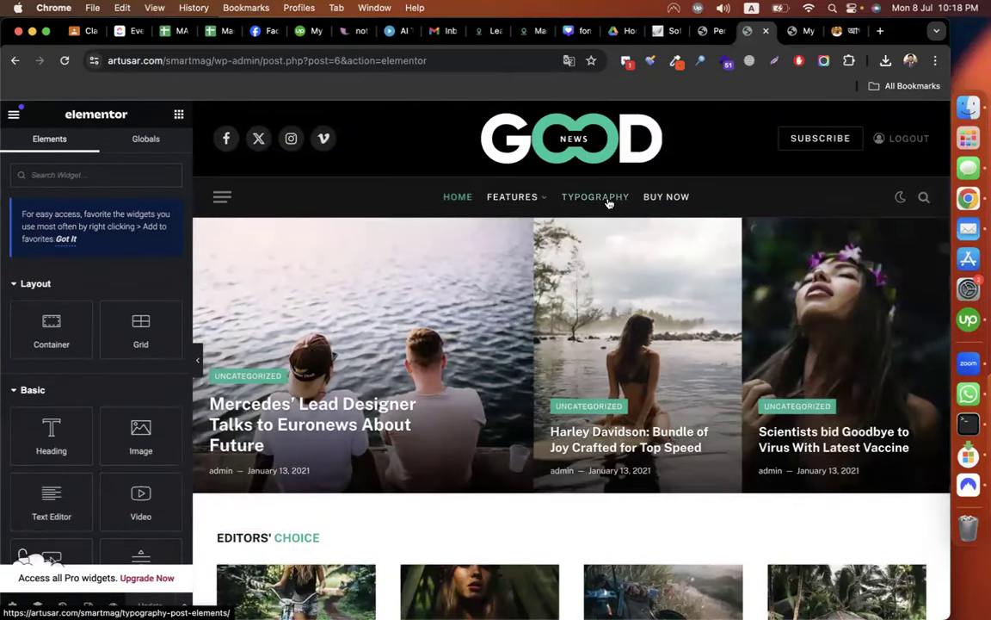
{"action": "left_click", "coordinate": [705, 35]}
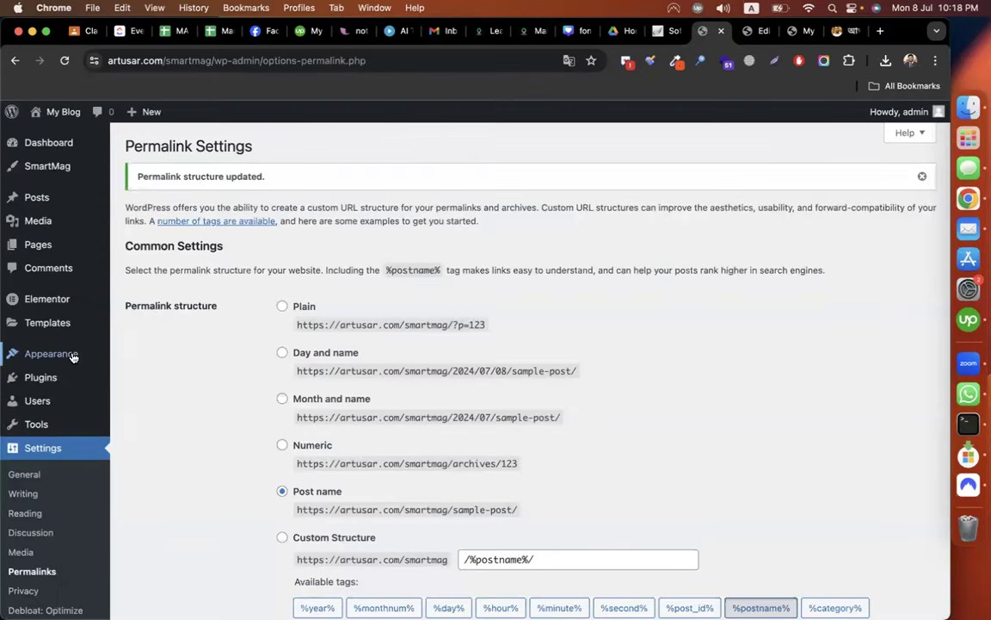
Load Main Menu for editing under Appearance > Menus.
{"action": "mouse_move", "coordinate": [73, 357]}
{"action": "left_click", "coordinate": [136, 434]}
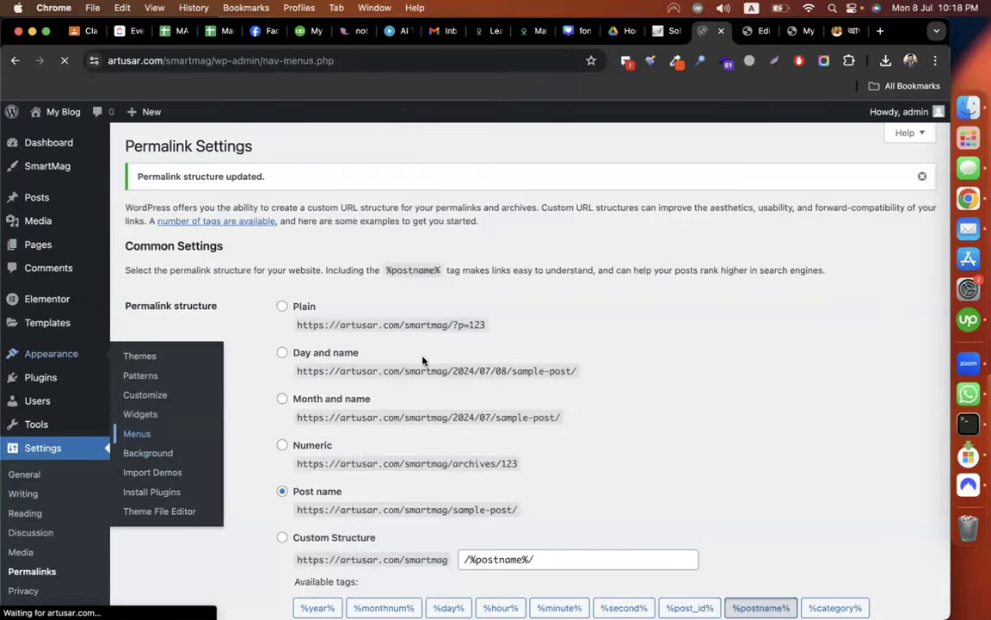
{"action": "scroll", "coordinate": [443, 359], "scroll_direction": "down", "scroll_amount": 1}
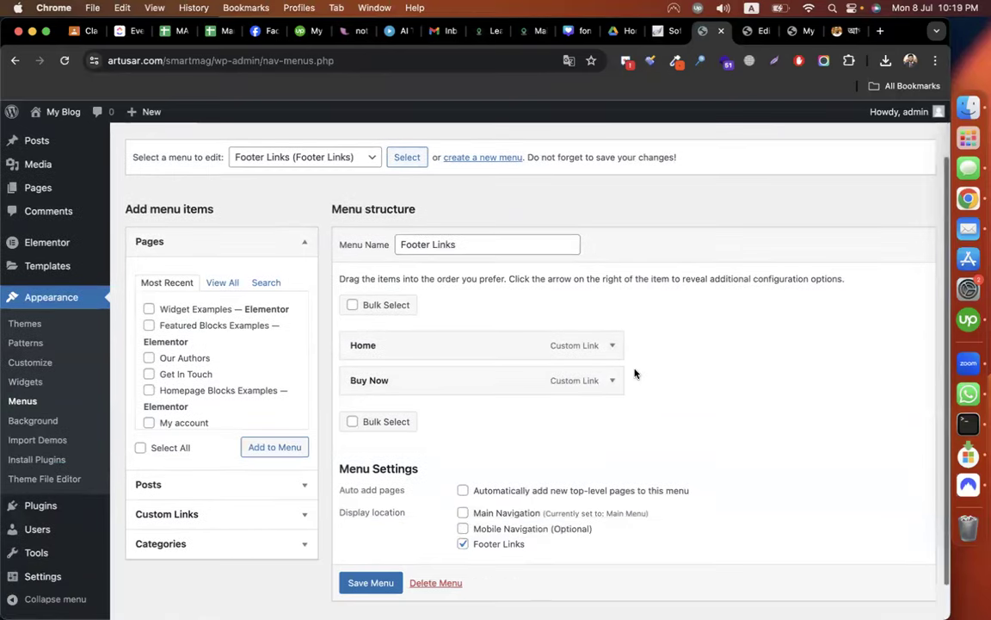
{"action": "left_click", "coordinate": [324, 191]}
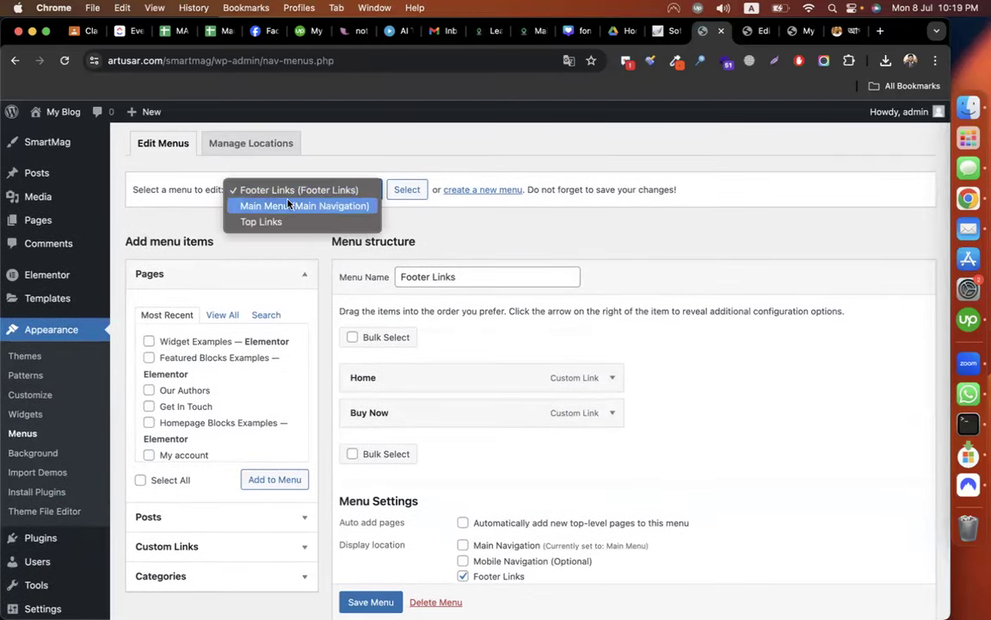
{"action": "left_click", "coordinate": [543, 245]}
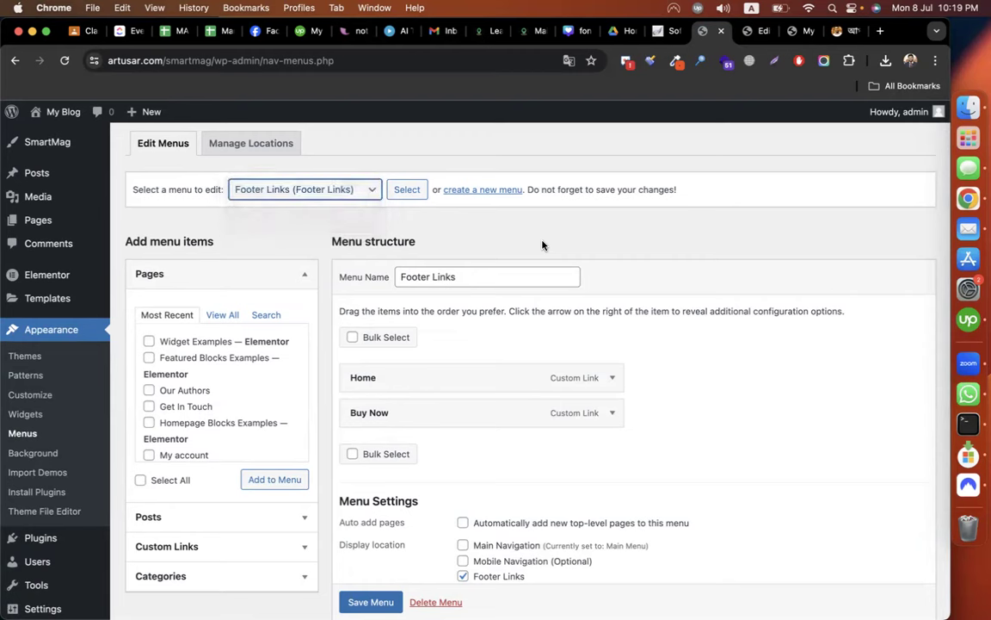
{"action": "left_click", "coordinate": [329, 187]}
{"action": "left_click", "coordinate": [287, 206]}
{"action": "left_click", "coordinate": [409, 191]}
Remove the Features, Example Post and first Typography items from Main Menu.
{"action": "scroll", "coordinate": [714, 398], "scroll_direction": "down", "scroll_amount": 3}
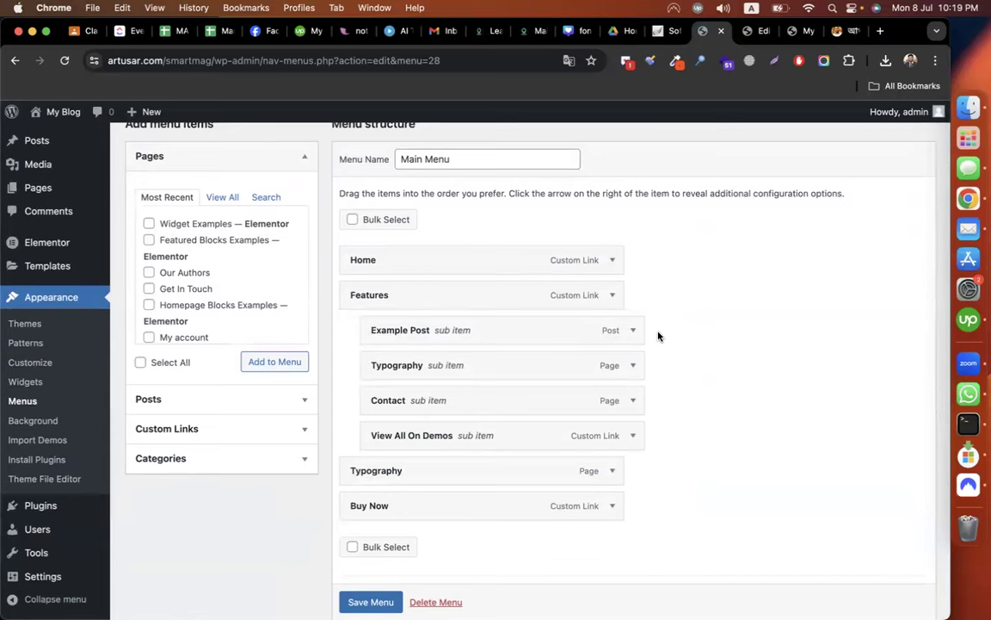
{"action": "left_click", "coordinate": [603, 299]}
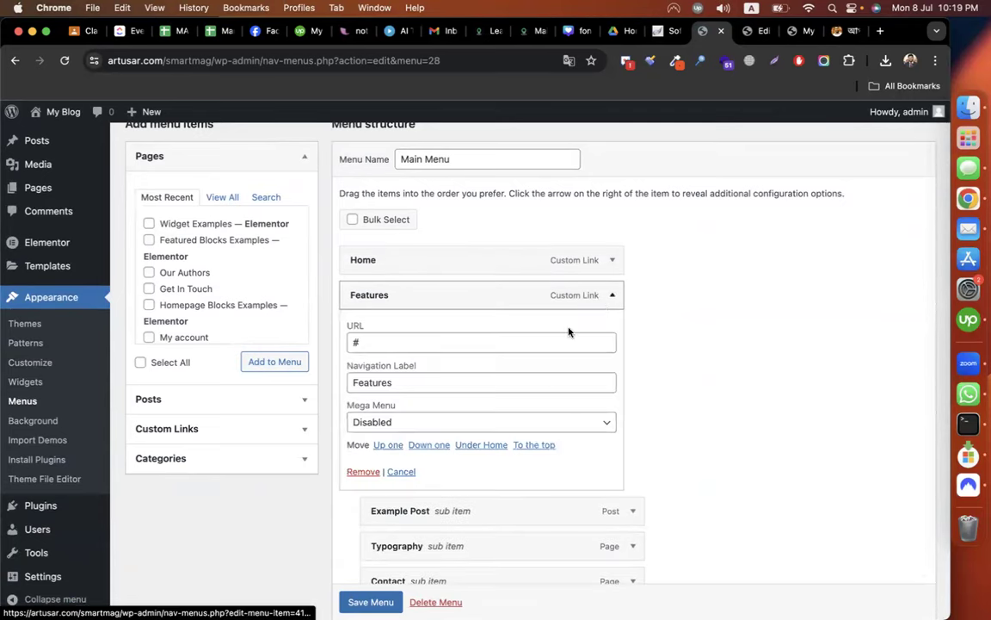
{"action": "left_click", "coordinate": [356, 475]}
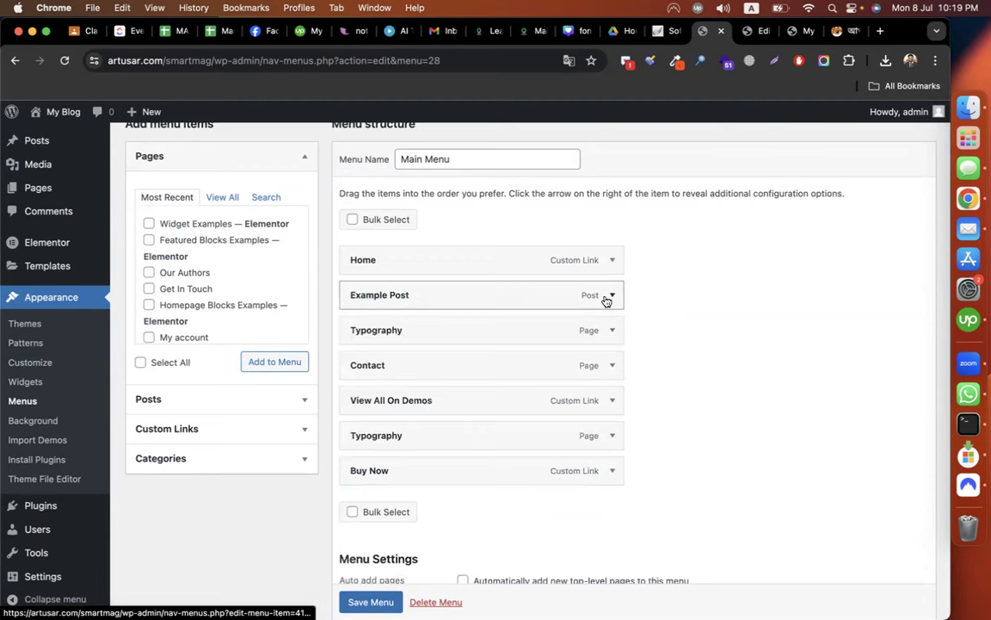
{"action": "left_click", "coordinate": [609, 296]}
{"action": "left_click", "coordinate": [362, 433]}
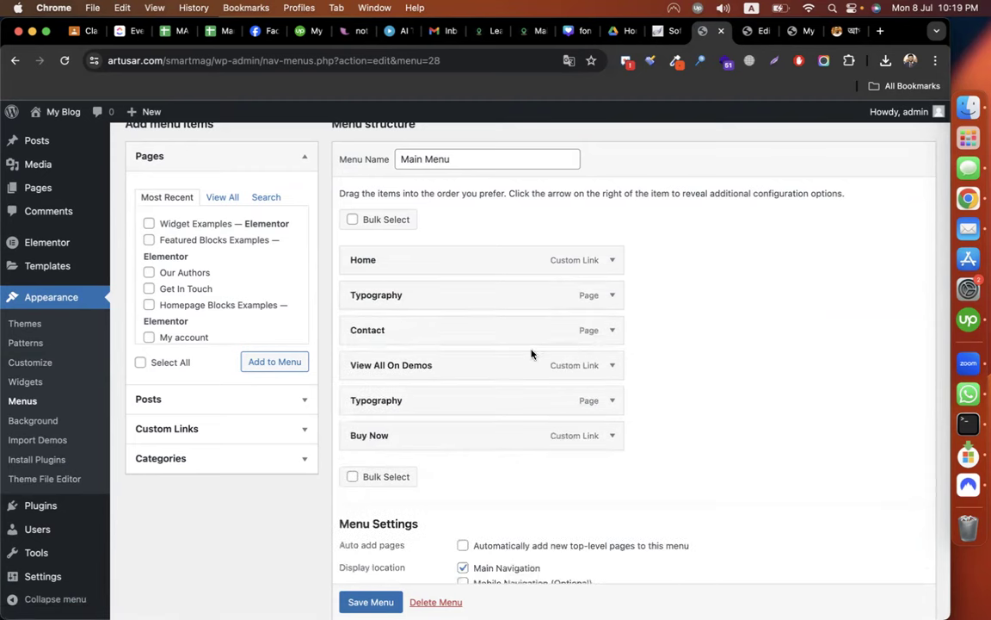
{"action": "left_click", "coordinate": [609, 296]}
{"action": "left_click", "coordinate": [362, 418]}
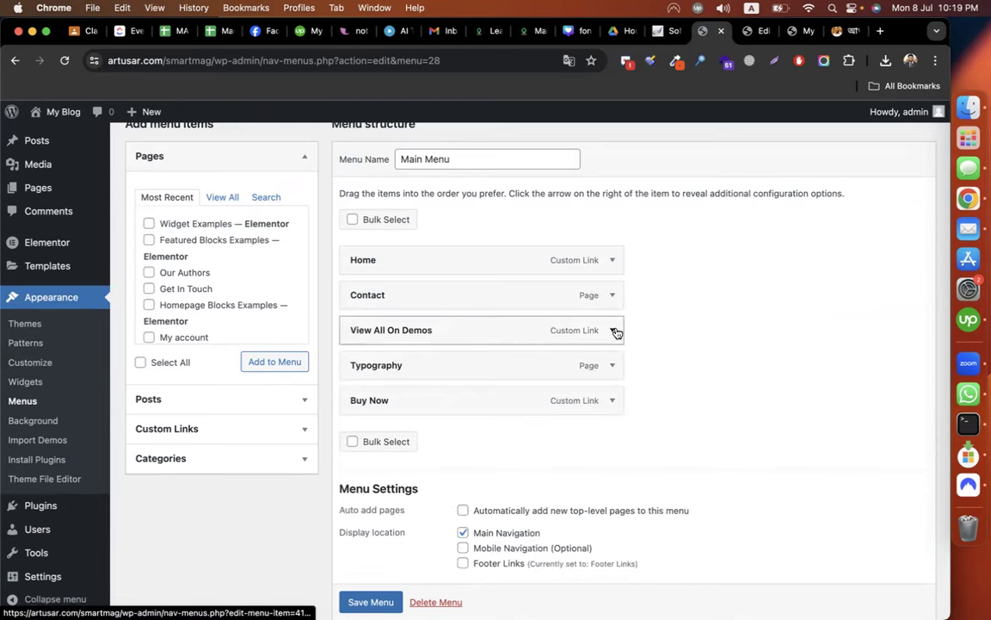
Remove the View All On Demos, remaining Typography and Buy Now items.
{"action": "left_click", "coordinate": [613, 331]}
{"action": "left_click", "coordinate": [360, 468]}
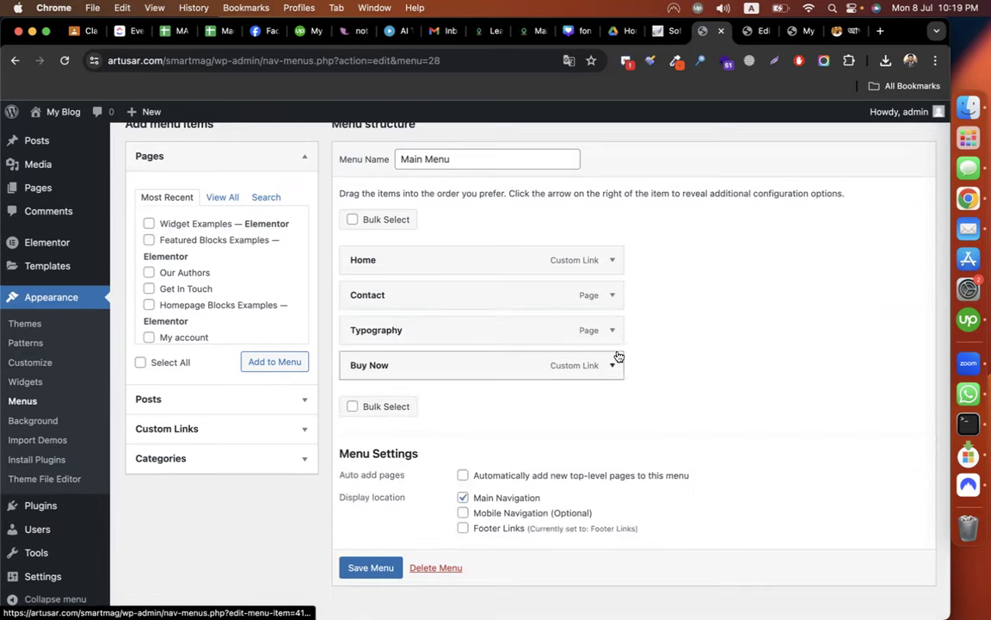
{"action": "left_click", "coordinate": [612, 330]}
{"action": "left_click", "coordinate": [362, 497]}
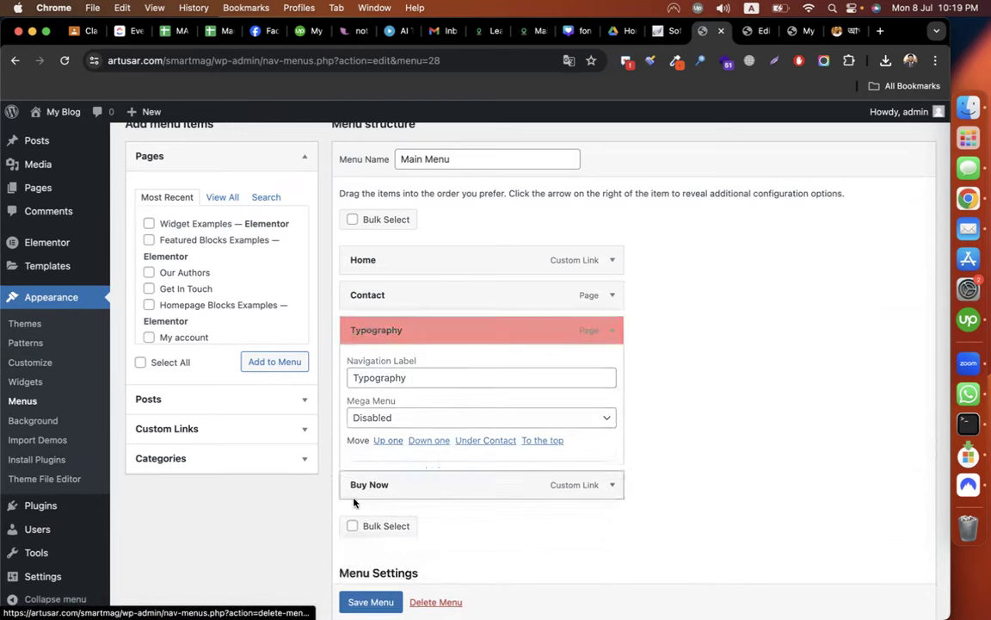
{"action": "left_click", "coordinate": [610, 342]}
{"action": "left_click", "coordinate": [362, 576]}
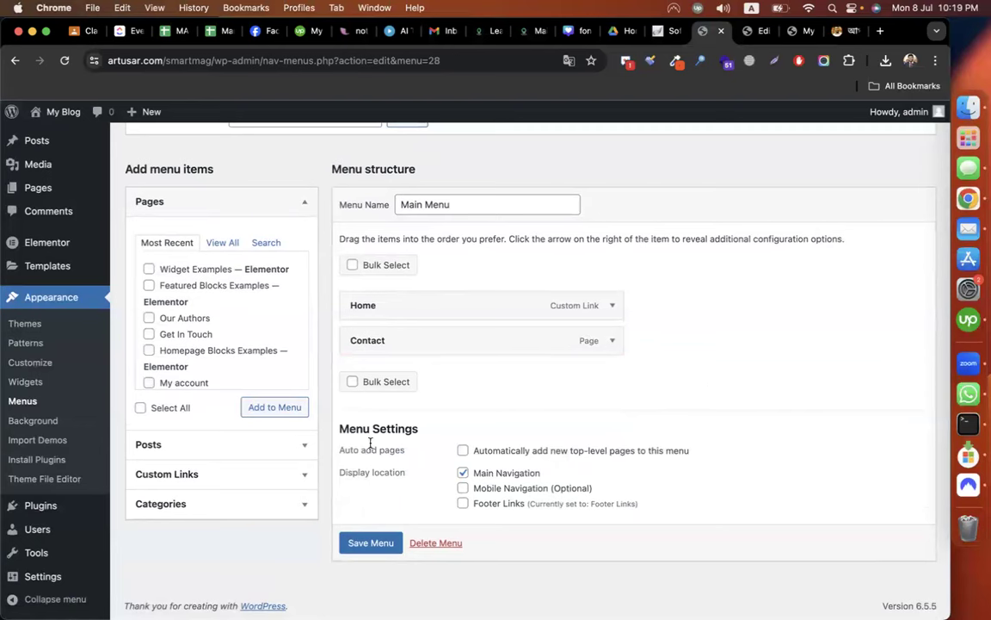
{"action": "left_click", "coordinate": [236, 512]}
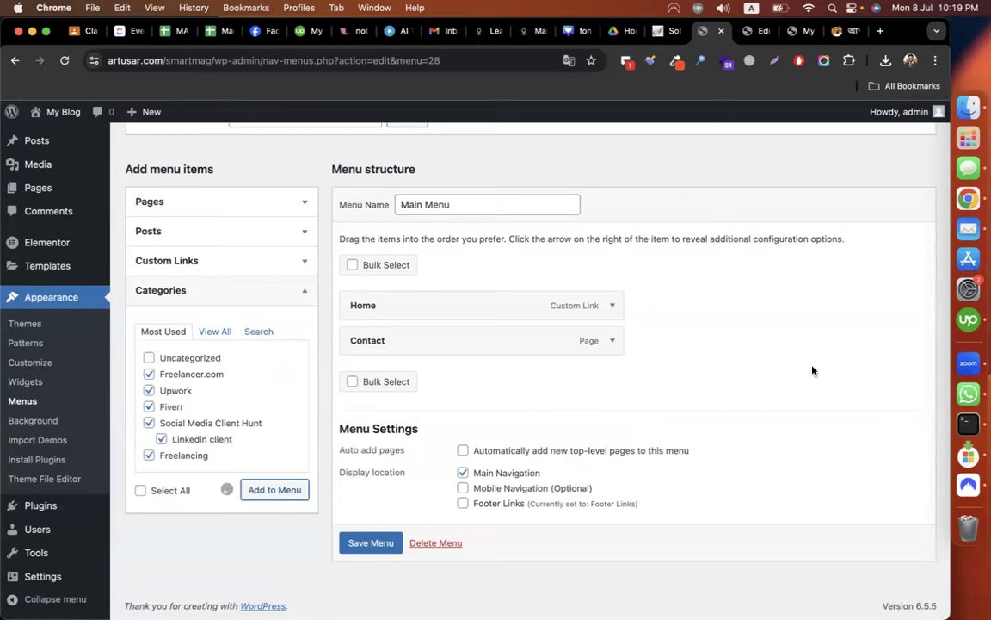
Move Freelancing, Fiverr and Upwork to the top and nest Linkedin client under Social Media Client Hunt.
{"action": "left_click_drag", "start_coordinate": [439, 555], "coordinate": [425, 379]}
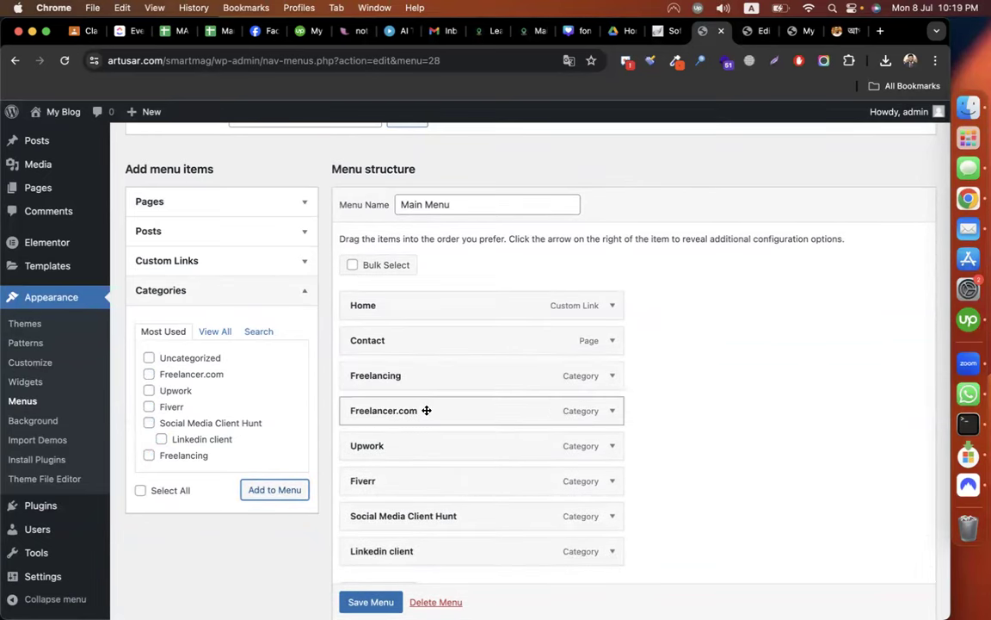
{"action": "left_click_drag", "start_coordinate": [410, 481], "coordinate": [389, 412]}
{"action": "left_click_drag", "start_coordinate": [387, 481], "coordinate": [381, 445]}
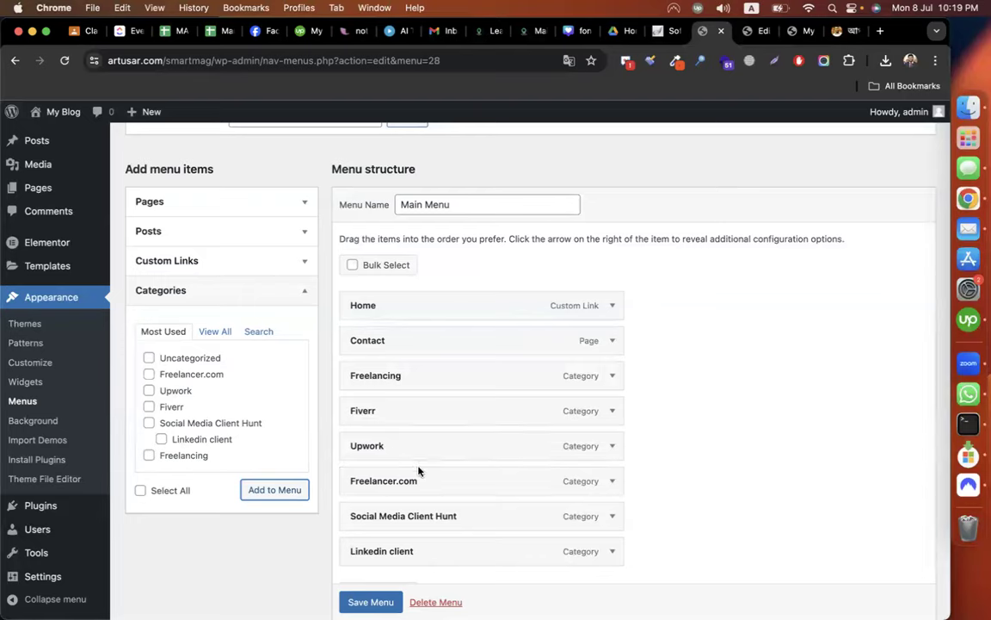
{"action": "scroll", "coordinate": [404, 479], "scroll_direction": "down", "scroll_amount": 1}
{"action": "left_click_drag", "start_coordinate": [393, 506], "coordinate": [422, 507]}
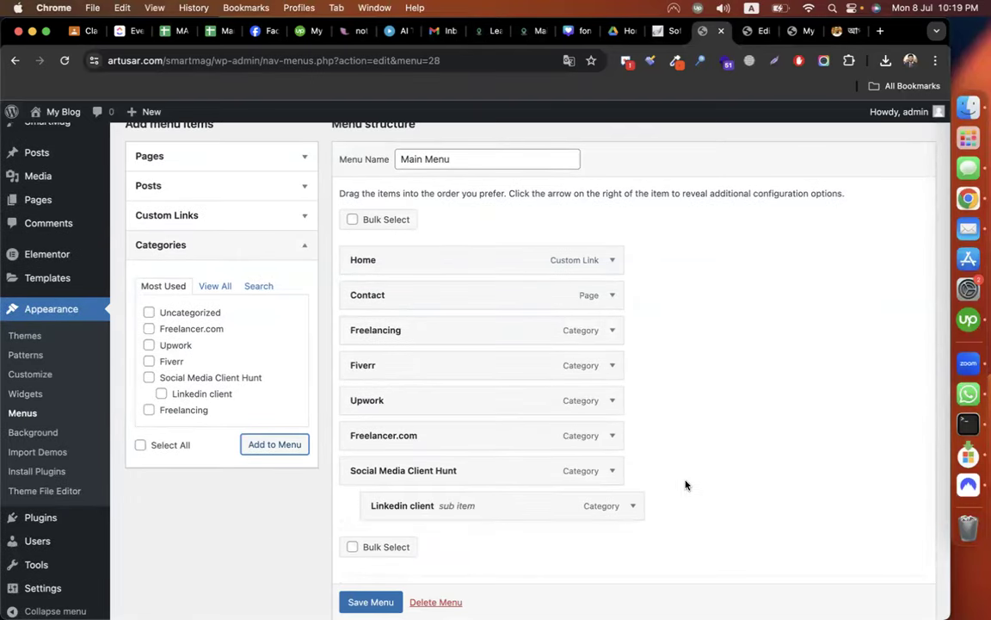
Save the Main Menu and reload the live site to check the new menu.
{"action": "scroll", "coordinate": [718, 483], "scroll_direction": "down", "scroll_amount": 4}
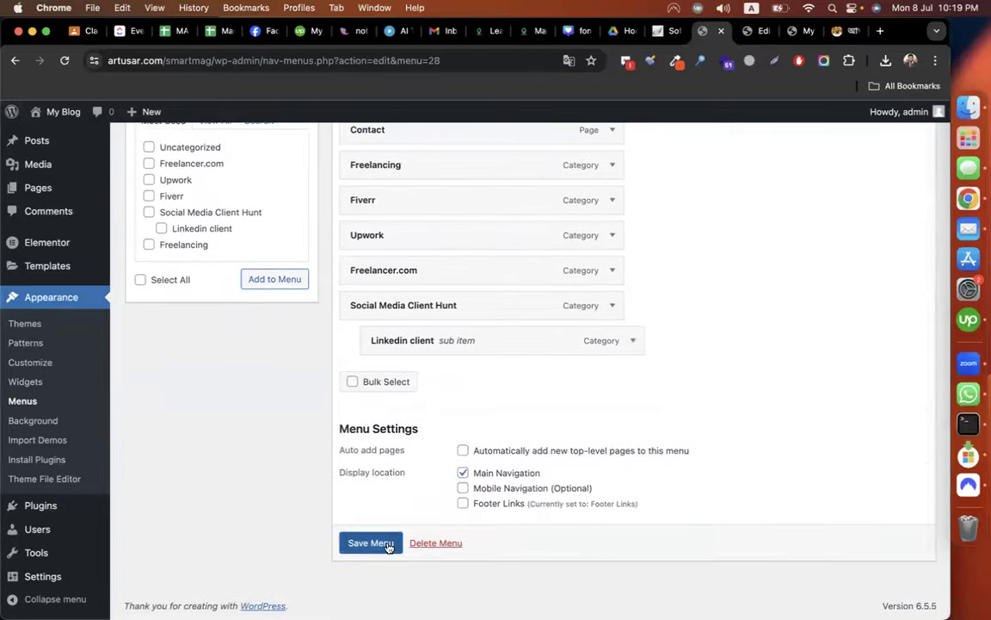
{"action": "left_click", "coordinate": [380, 545]}
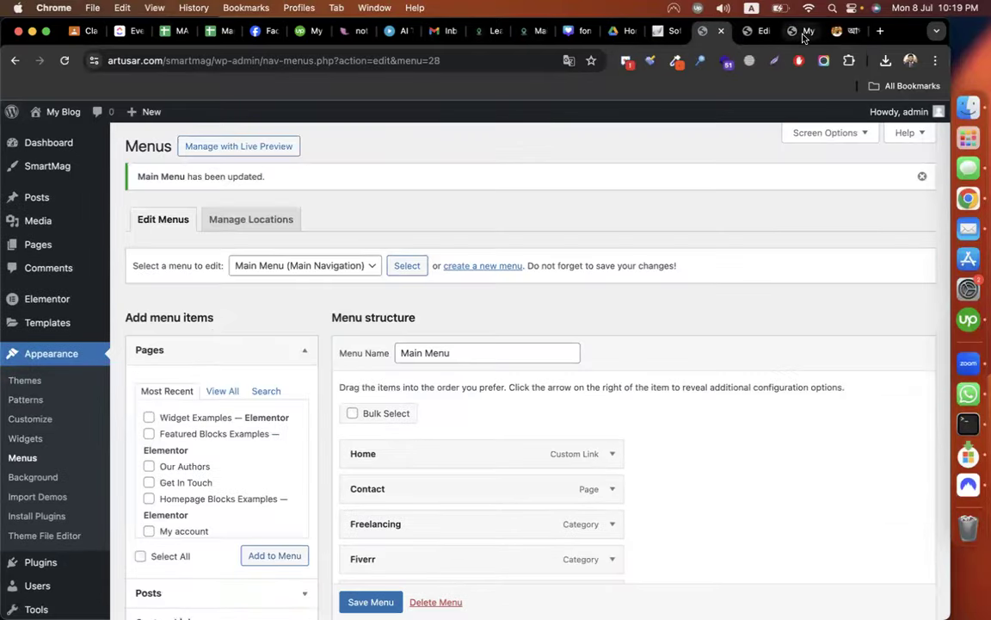
{"action": "left_click", "coordinate": [802, 33]}
{"action": "scroll", "coordinate": [145, 277], "scroll_direction": "up", "scroll_amount": 10}
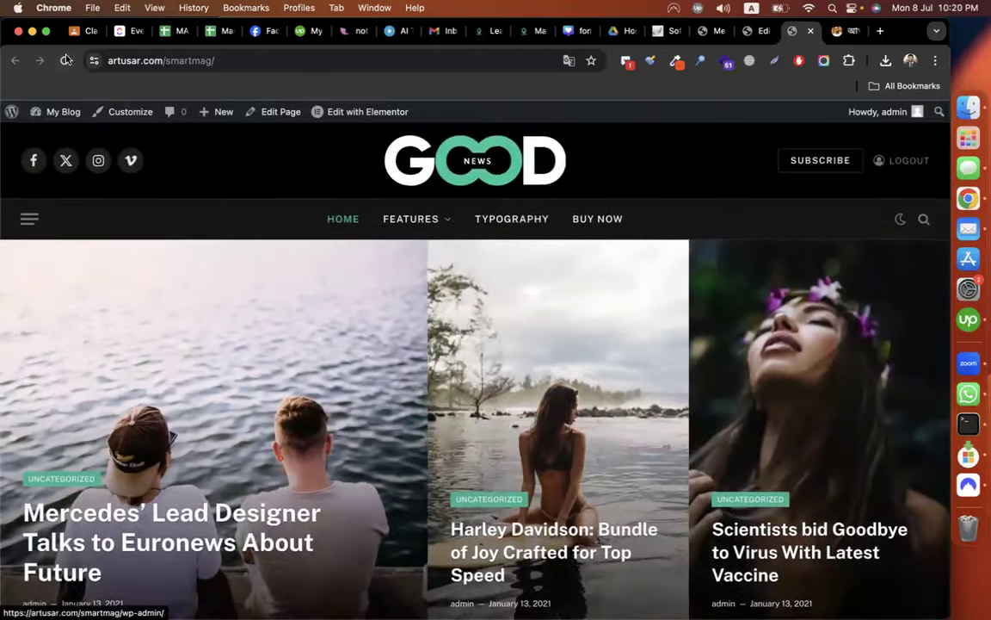
{"action": "left_click", "coordinate": [553, 375]}
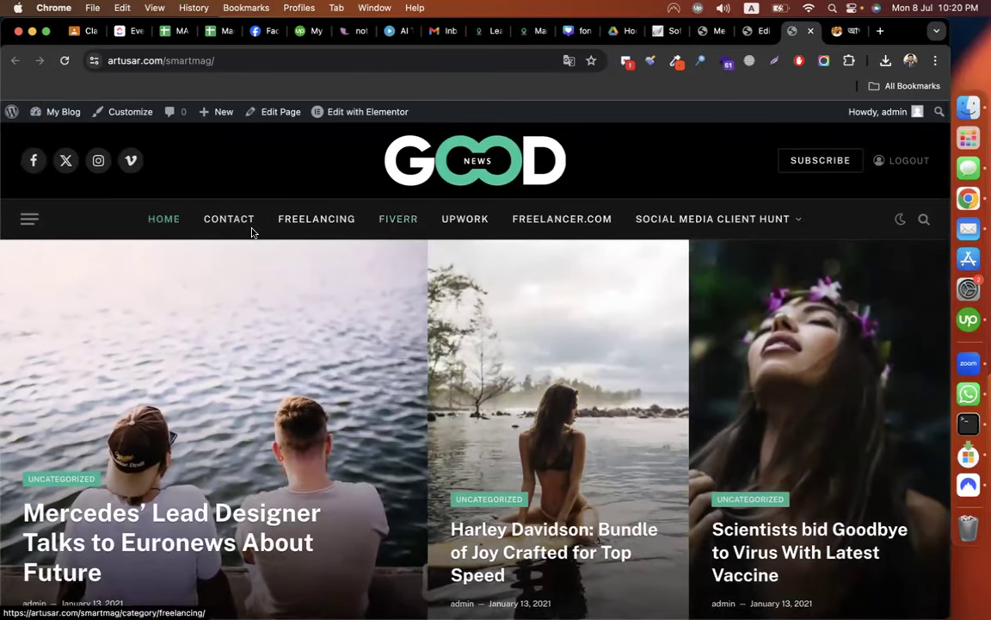
Move Contact to the end of the Main Menu and view the live homepage.
{"action": "left_click", "coordinate": [747, 31]}
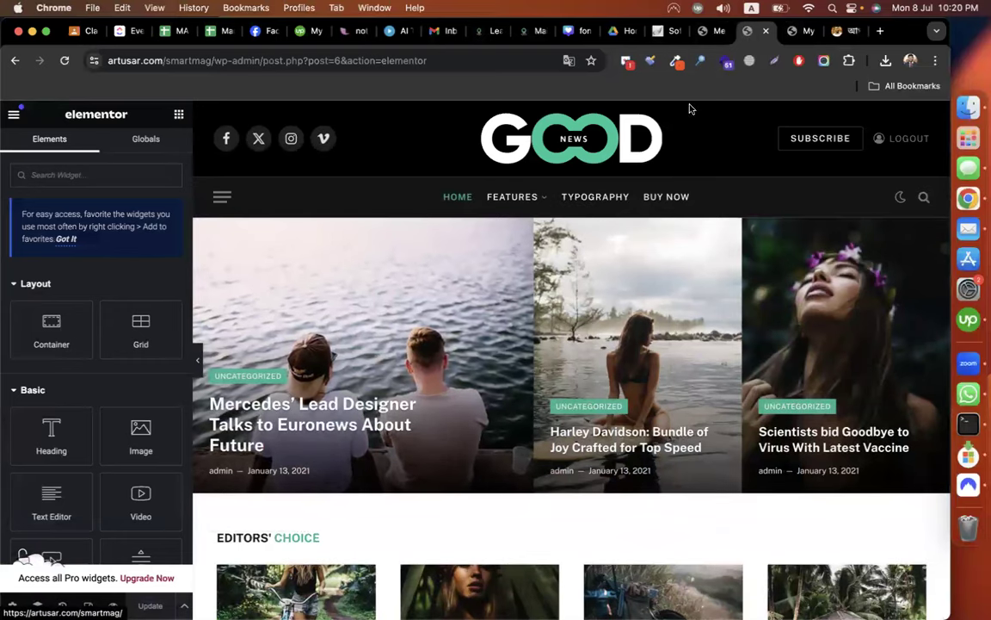
{"action": "left_click", "coordinate": [706, 33]}
{"action": "scroll", "coordinate": [435, 377], "scroll_direction": "down", "scroll_amount": 5}
{"action": "left_click_drag", "start_coordinate": [445, 336], "coordinate": [391, 483]}
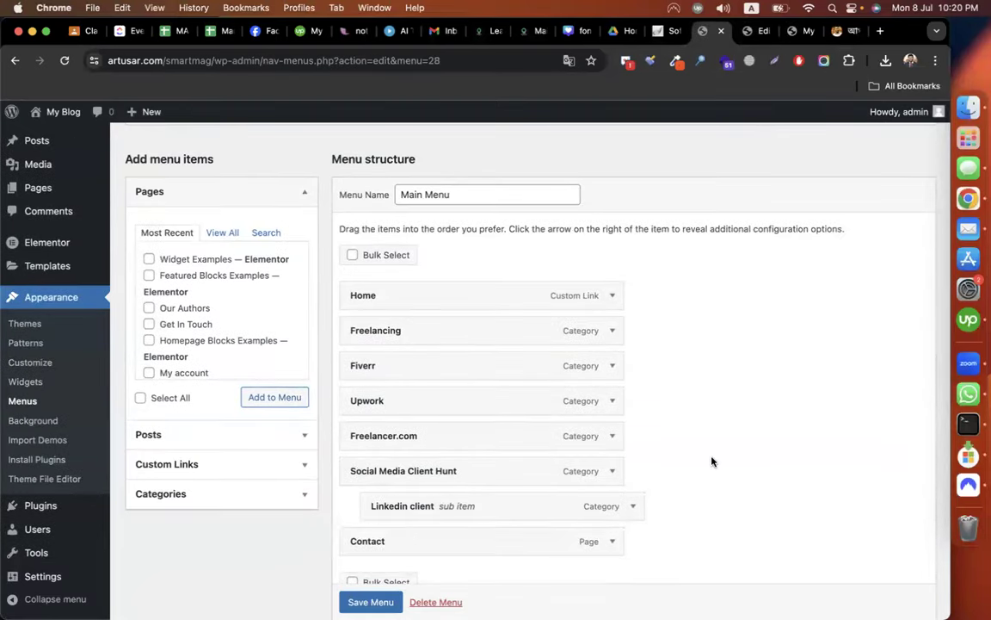
{"action": "scroll", "coordinate": [713, 460], "scroll_direction": "down", "scroll_amount": 3}
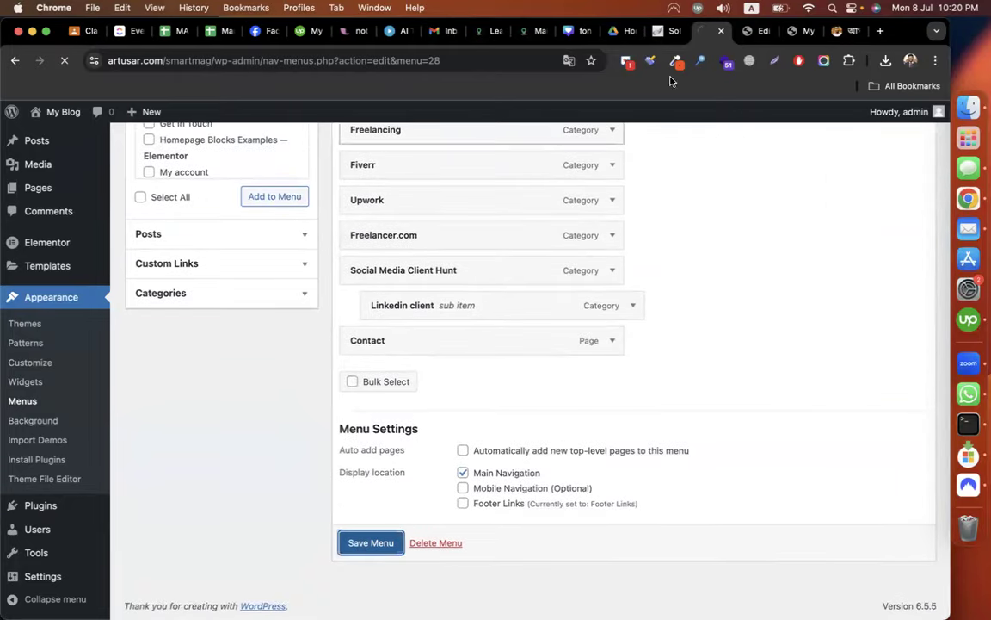
{"action": "left_click", "coordinate": [792, 32]}
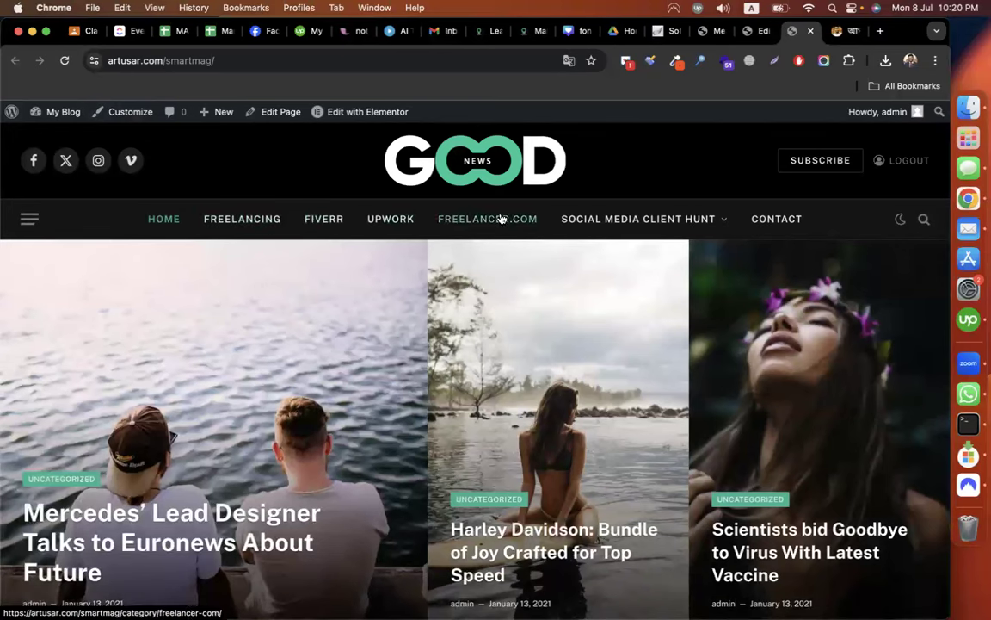
{"action": "mouse_move", "coordinate": [622, 226]}
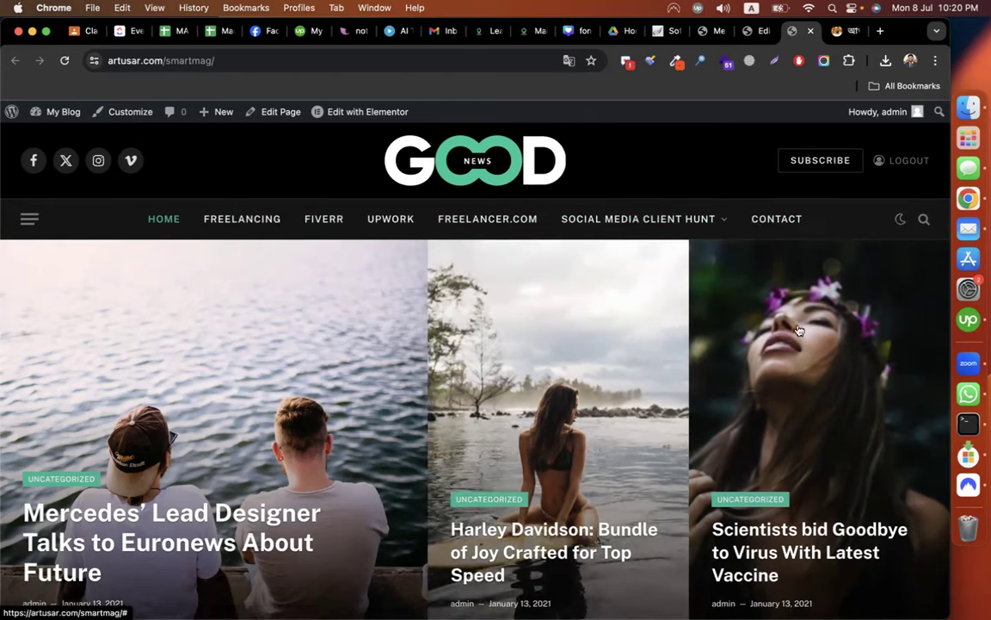
{"action": "scroll", "coordinate": [798, 329], "scroll_direction": "down", "scroll_amount": 5}
{"action": "scroll", "coordinate": [519, 487], "scroll_direction": "up", "scroll_amount": 5}
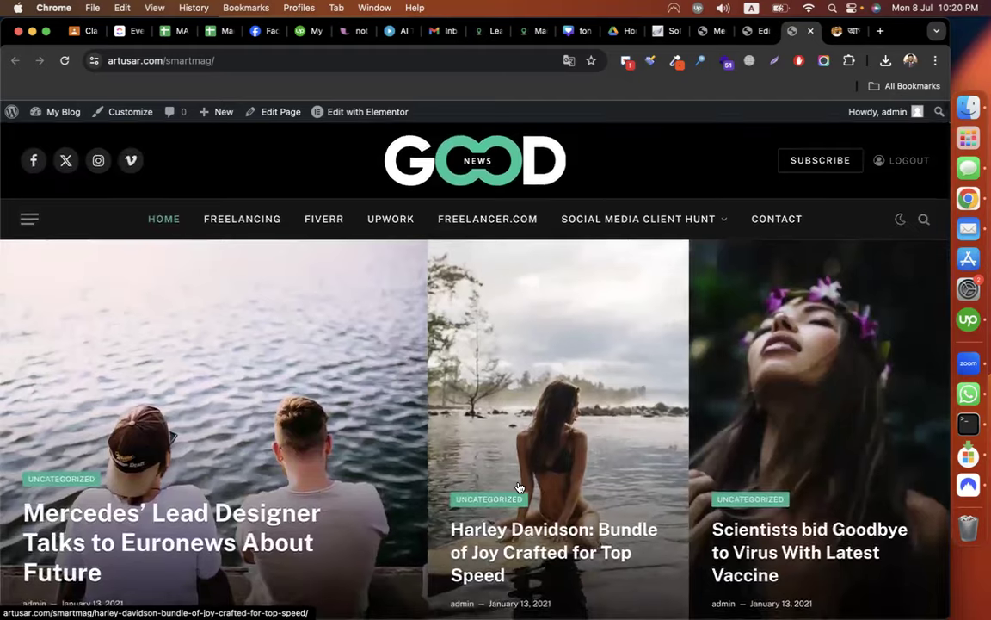
{"action": "scroll", "coordinate": [450, 507], "scroll_direction": "down", "scroll_amount": 15}
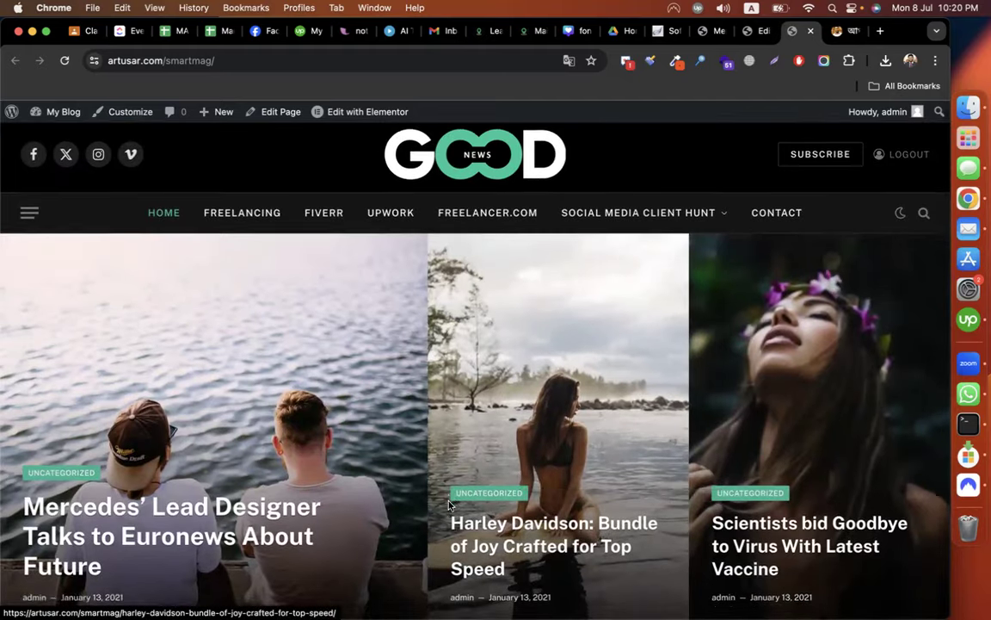
{"action": "scroll", "coordinate": [450, 507], "scroll_direction": "down", "scroll_amount": 5}
{"action": "scroll", "coordinate": [449, 450], "scroll_direction": "up", "scroll_amount": 20}
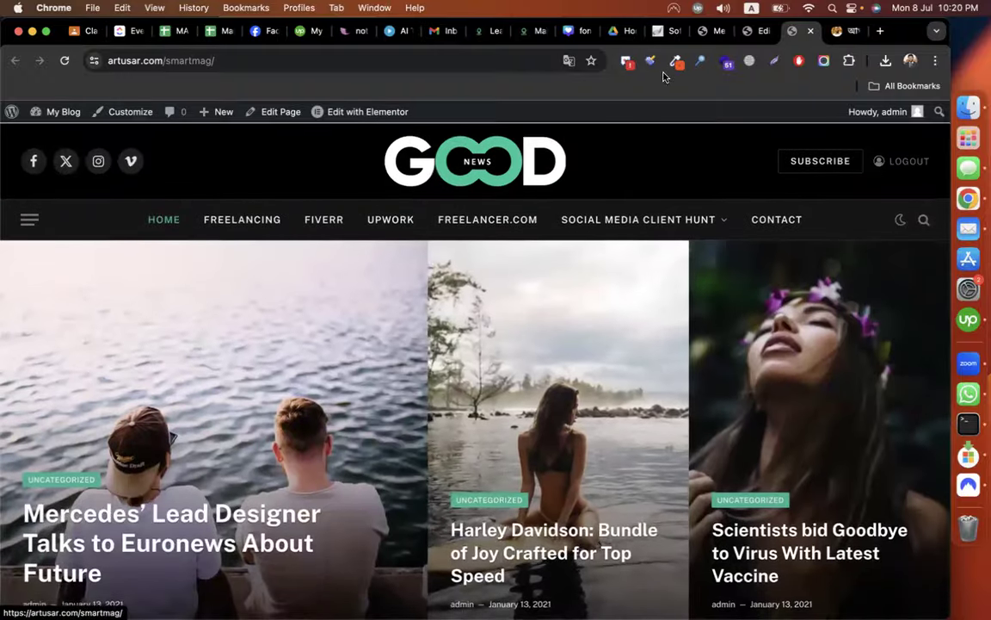
{"action": "left_click", "coordinate": [748, 31]}
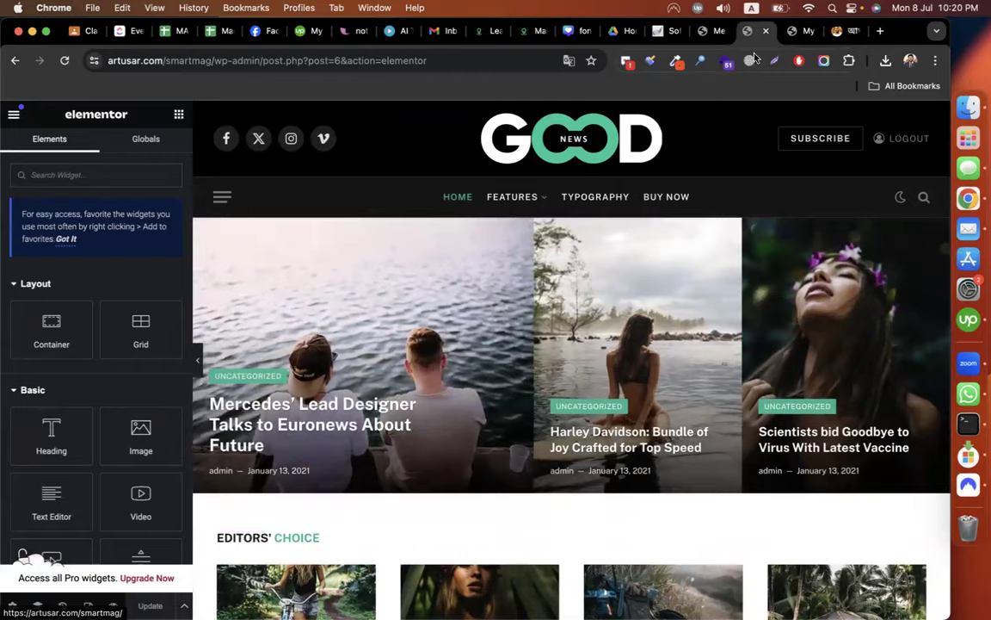
{"action": "left_click", "coordinate": [792, 32]}
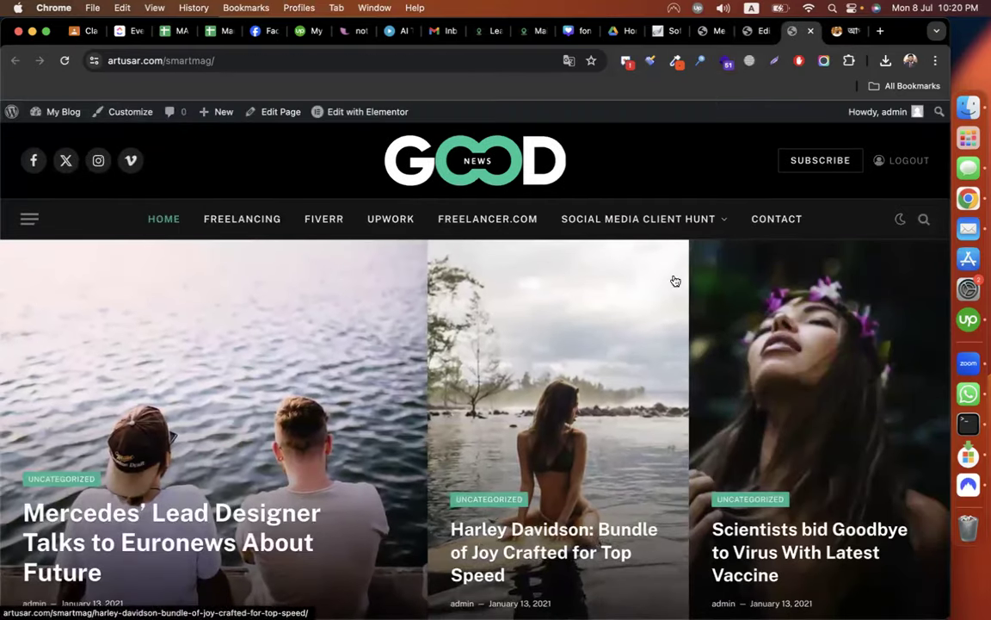
Set the Featured Area Grid to Grid 1 (1 large + 4 small) with 5 posts.
{"action": "left_click", "coordinate": [754, 31]}
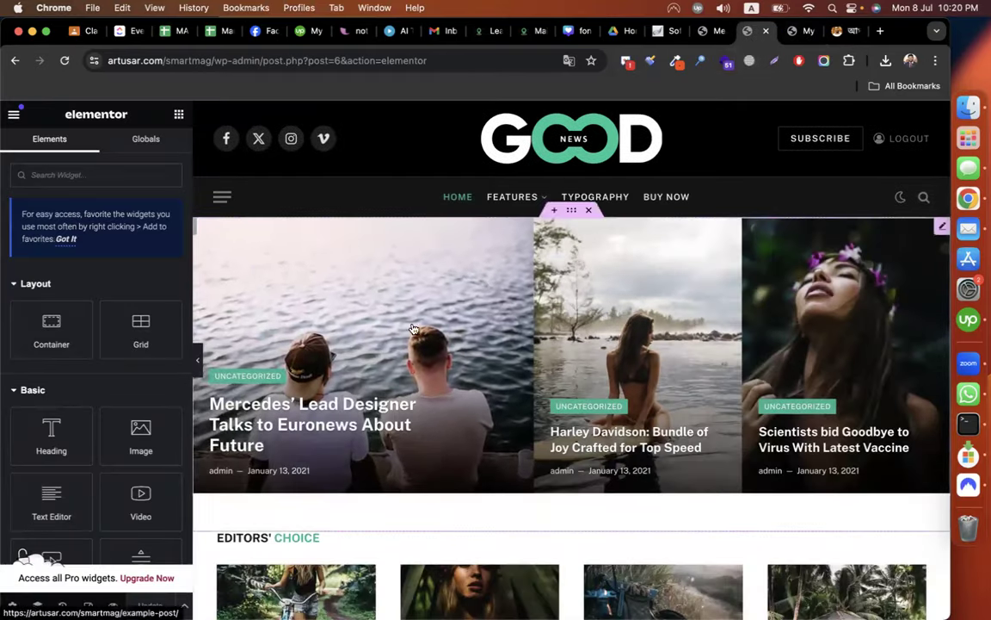
{"action": "left_click", "coordinate": [846, 280]}
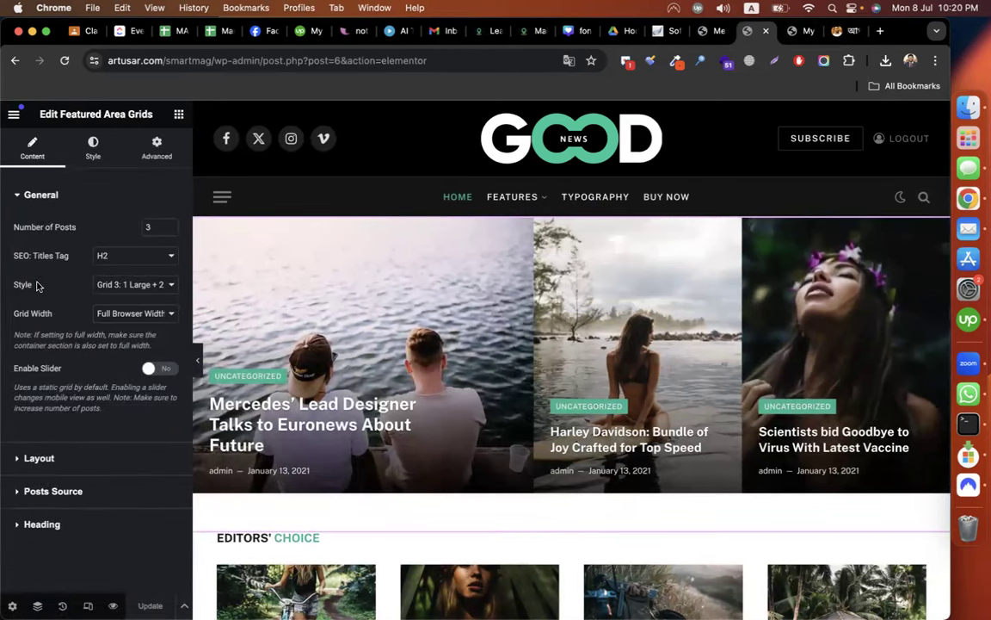
{"action": "left_click", "coordinate": [116, 286]}
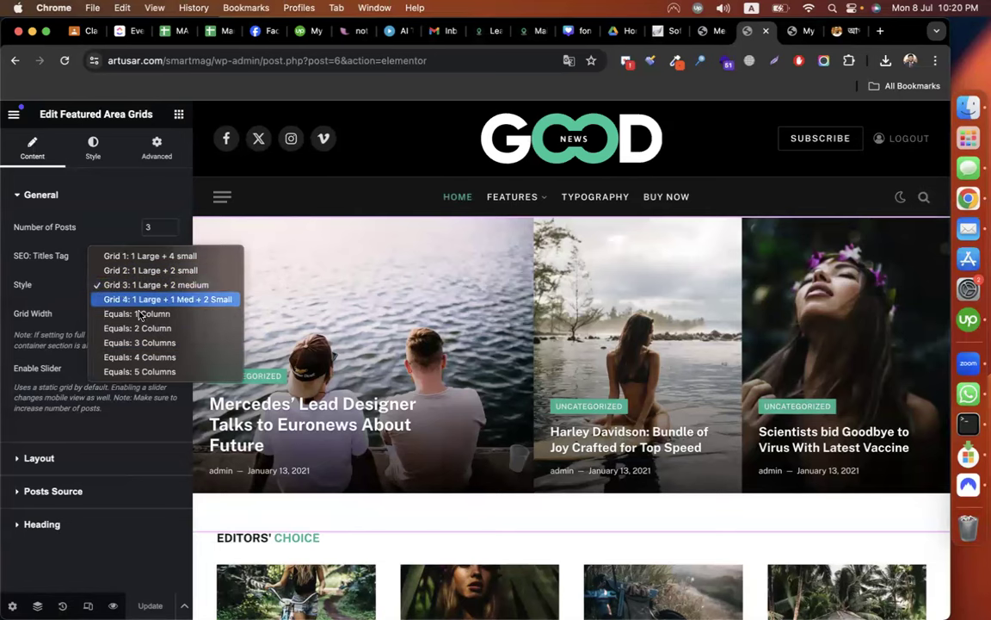
{"action": "left_click", "coordinate": [129, 255]}
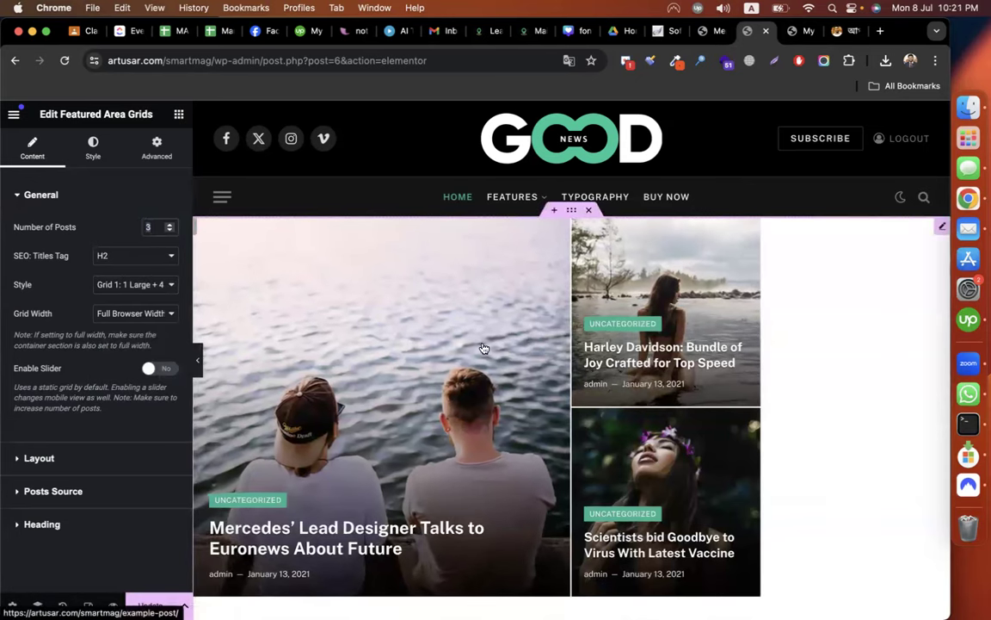
{"action": "type", "text": "5"}
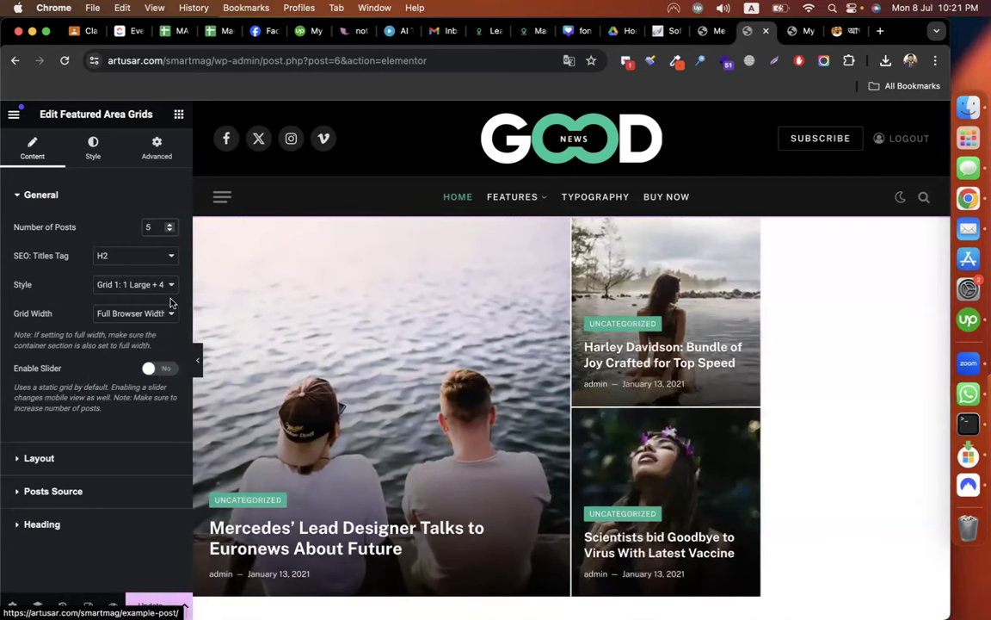
Keep sorting by published date and set the sort order to Ascending (oldest first).
{"action": "left_click", "coordinate": [50, 492]}
{"action": "scroll", "coordinate": [123, 386], "scroll_direction": "down", "scroll_amount": 1}
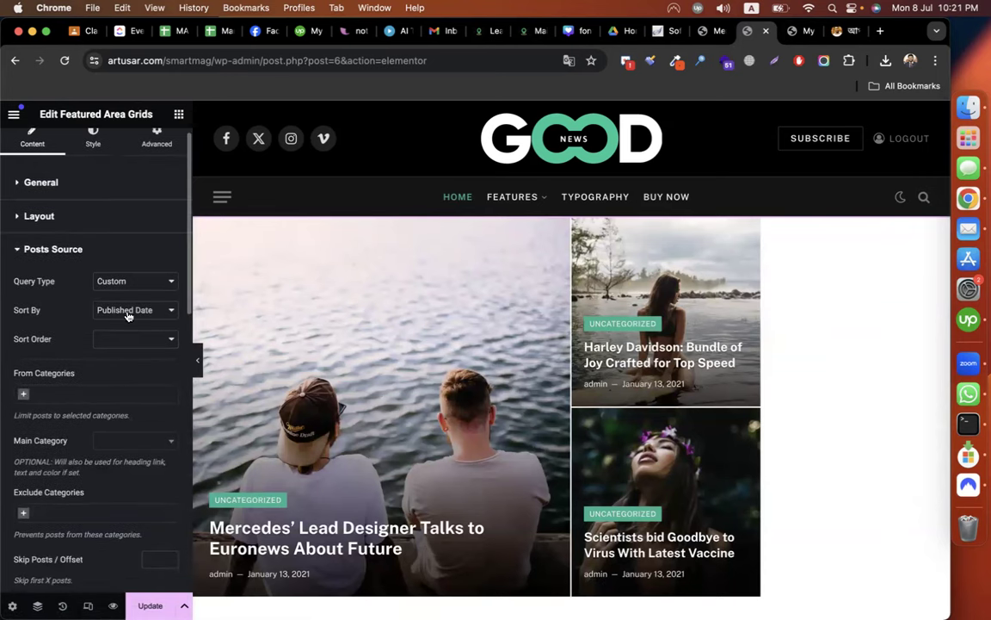
{"action": "left_click", "coordinate": [127, 312]}
{"action": "left_click", "coordinate": [127, 309]}
{"action": "left_click", "coordinate": [128, 341]}
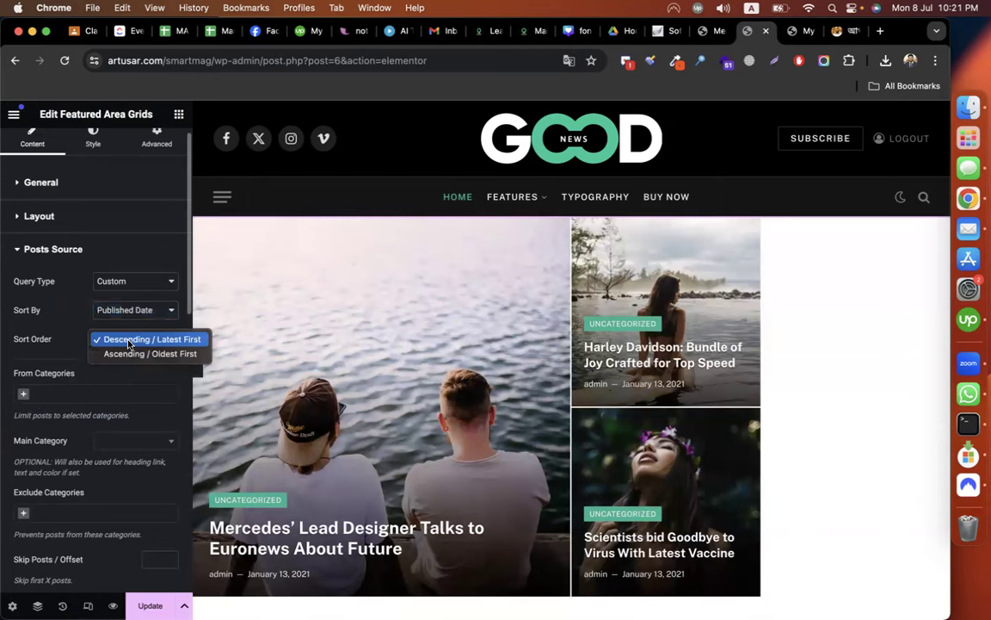
{"action": "left_click", "coordinate": [120, 353]}
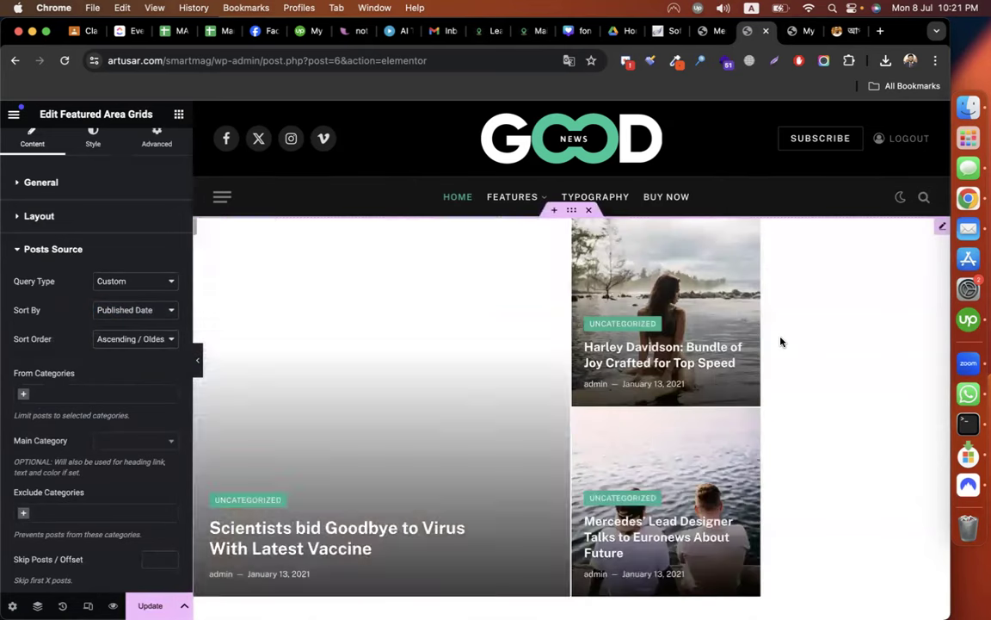
{"action": "scroll", "coordinate": [96, 323], "scroll_direction": "up", "scroll_amount": 1}
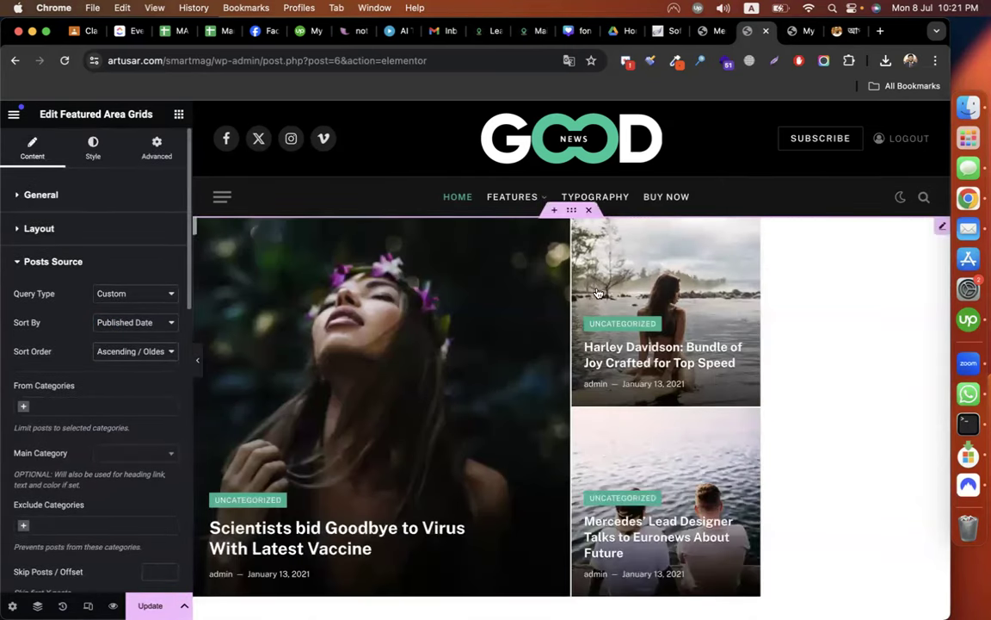
{"action": "left_click", "coordinate": [68, 230]}
{"action": "left_click", "coordinate": [178, 114]}
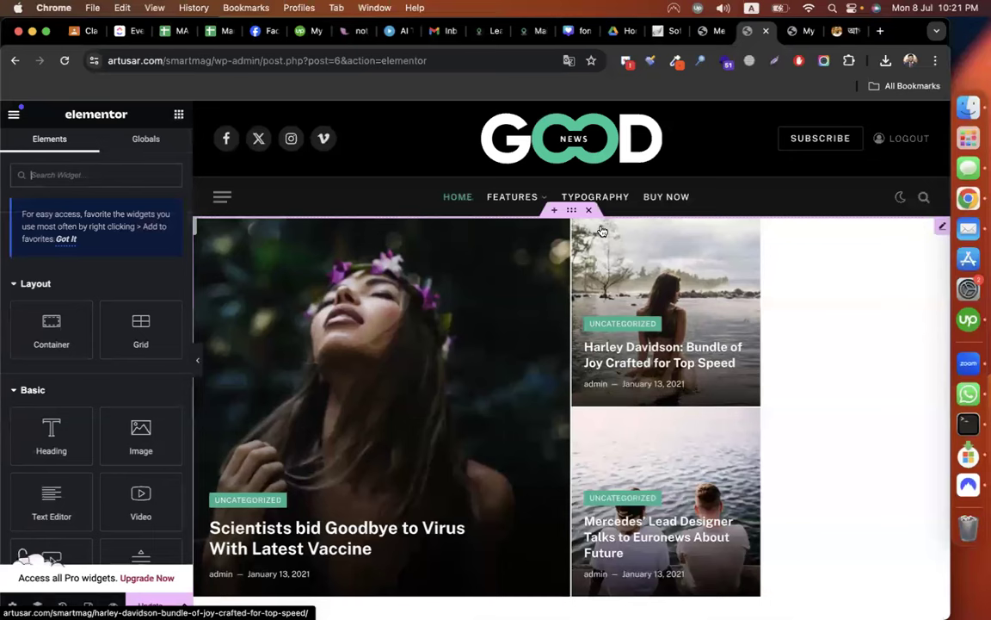
Delete the old hero grid and drop a Featured Area Grids widget at the top of the page.
{"action": "left_click", "coordinate": [590, 211]}
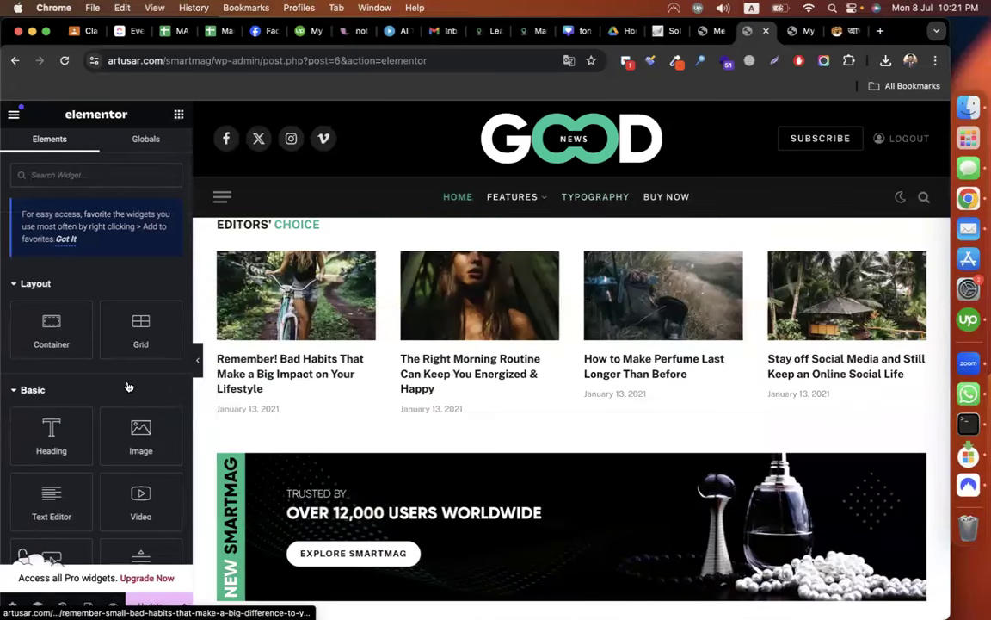
{"action": "scroll", "coordinate": [123, 387], "scroll_direction": "down", "scroll_amount": 5}
{"action": "scroll", "coordinate": [121, 388], "scroll_direction": "down", "scroll_amount": 10}
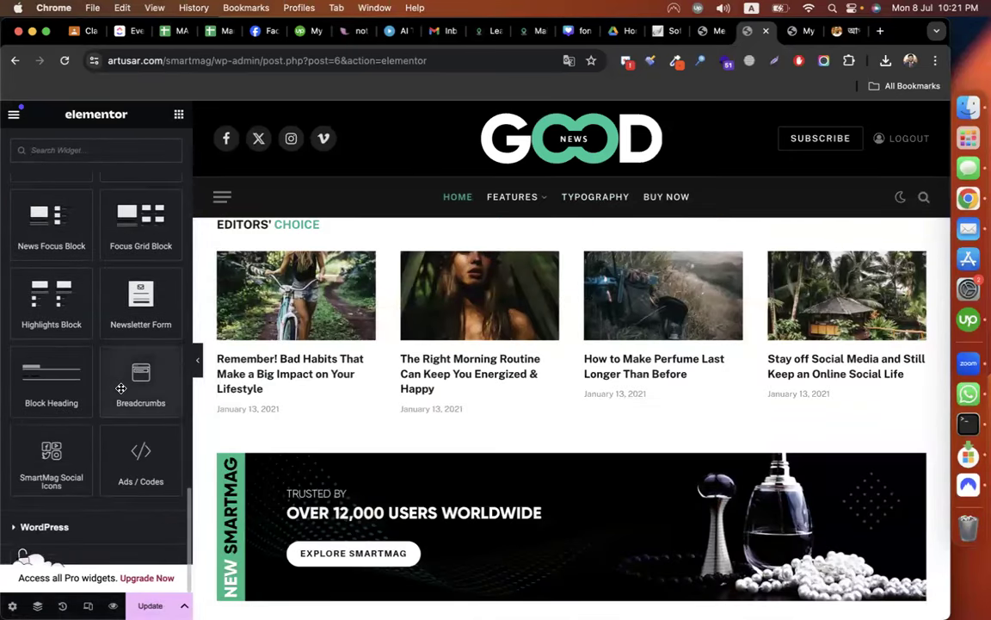
{"action": "scroll", "coordinate": [96, 319], "scroll_direction": "up", "scroll_amount": 5}
{"action": "scroll", "coordinate": [124, 413], "scroll_direction": "up", "scroll_amount": 2}
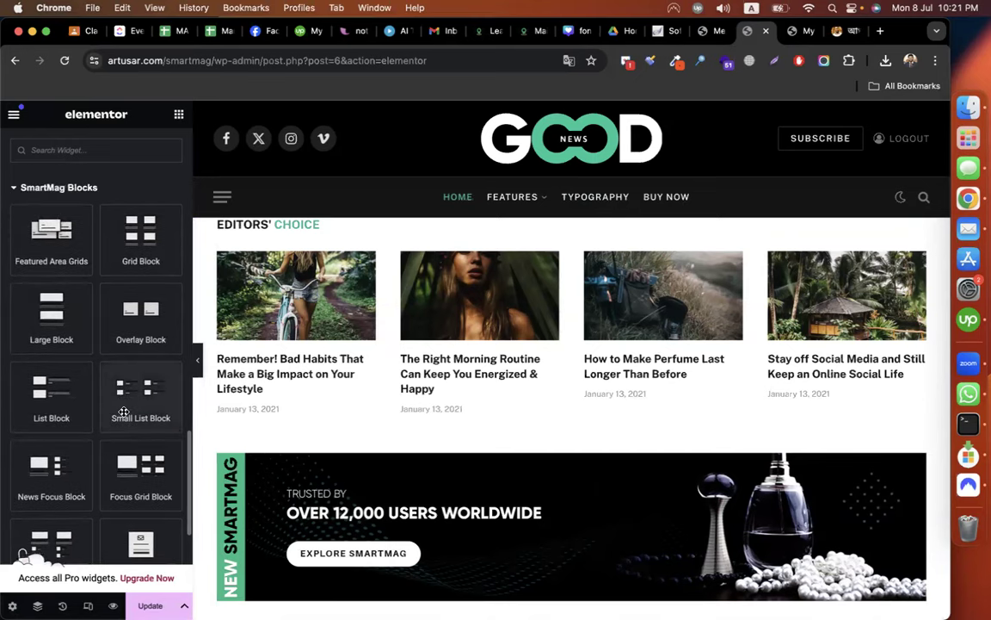
{"action": "scroll", "coordinate": [120, 370], "scroll_direction": "up", "scroll_amount": 3}
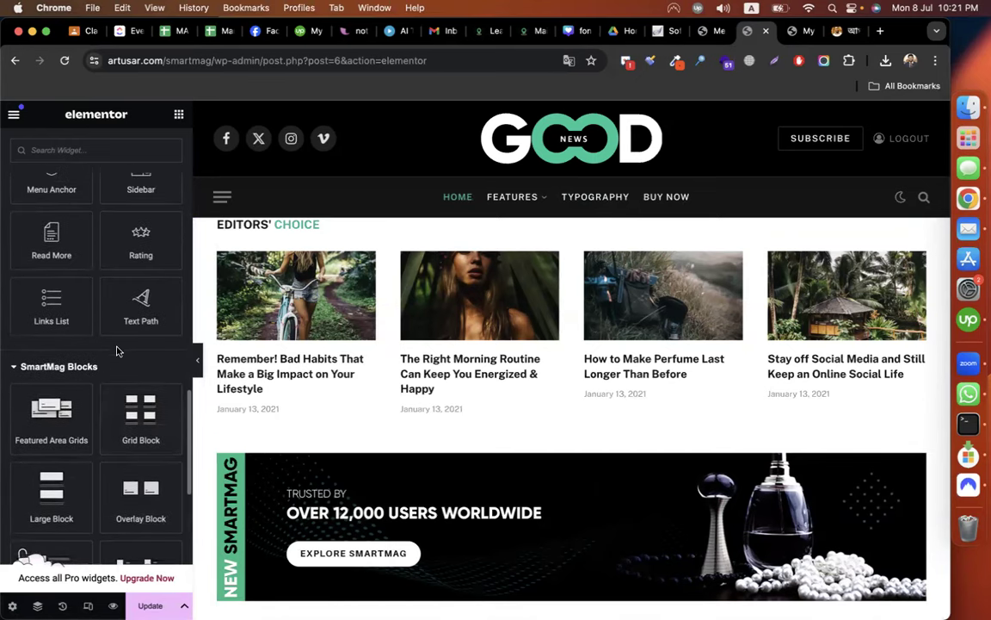
{"action": "scroll", "coordinate": [96, 372], "scroll_direction": "down", "scroll_amount": 6}
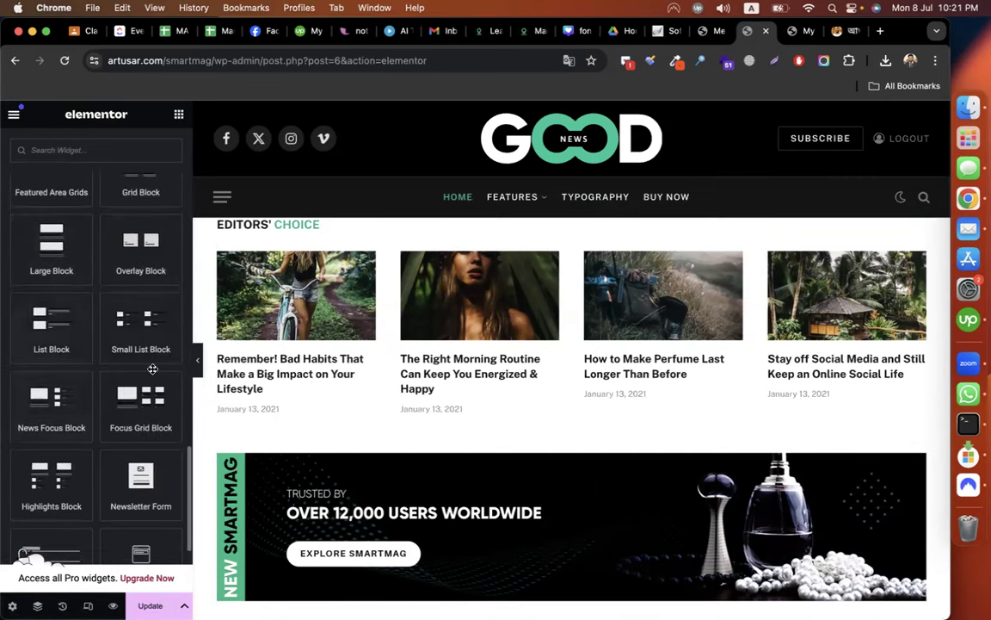
{"action": "scroll", "coordinate": [53, 428], "scroll_direction": "down", "scroll_amount": 4}
{"action": "scroll", "coordinate": [60, 411], "scroll_direction": "up", "scroll_amount": 12}
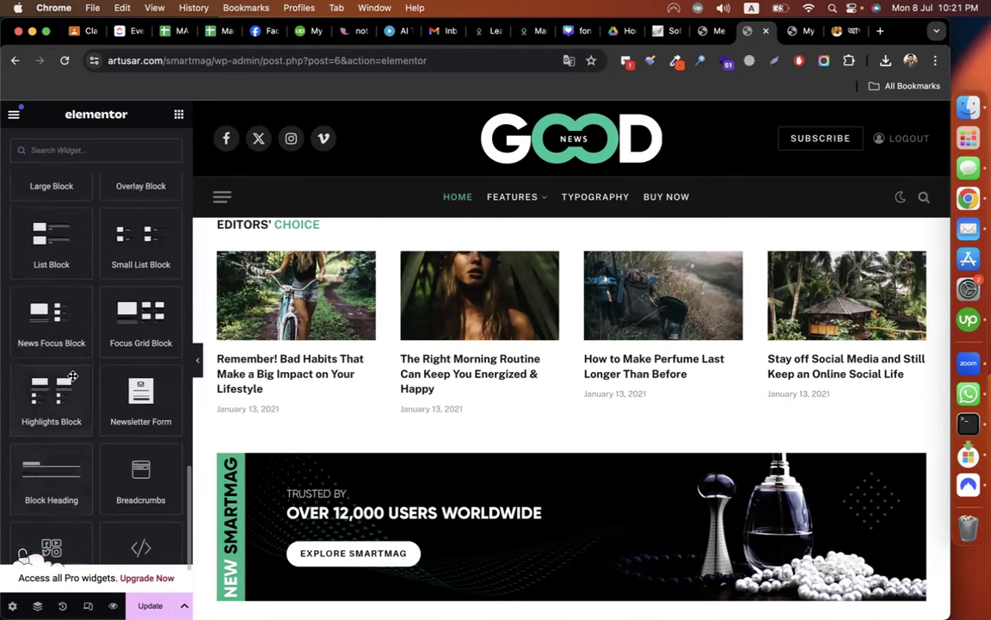
{"action": "scroll", "coordinate": [73, 376], "scroll_direction": "down", "scroll_amount": 3}
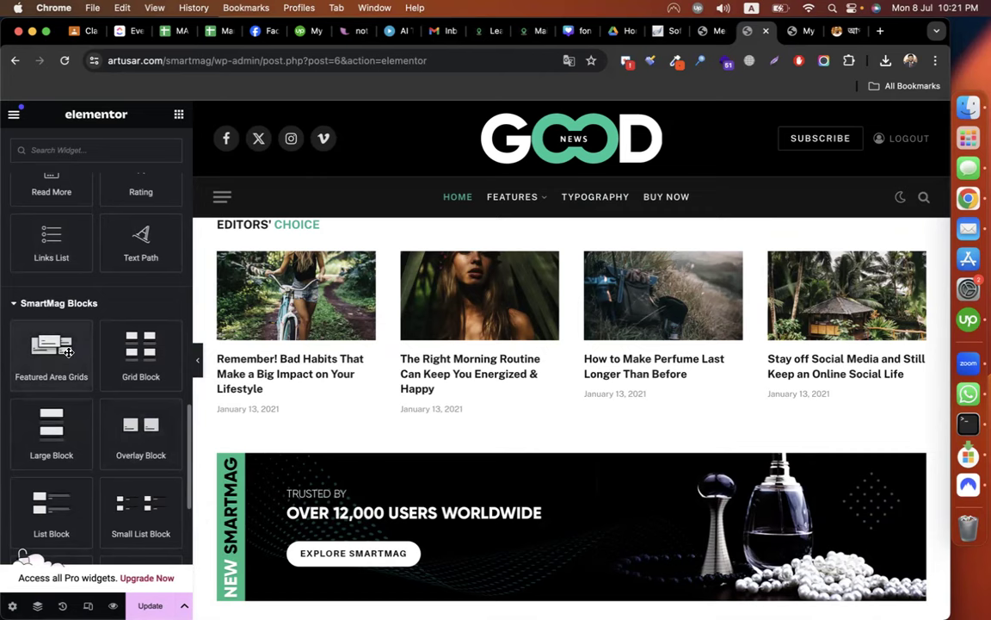
{"action": "left_click_drag", "start_coordinate": [68, 352], "coordinate": [468, 236]}
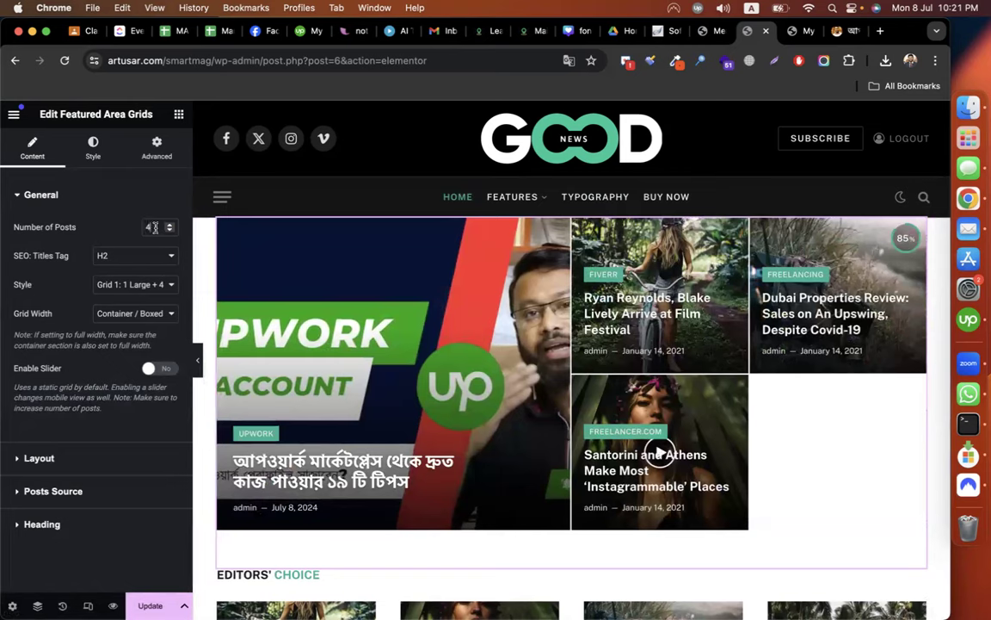
Set the new grid to 5 posts and, after trying Grid 2 and Grid 3, choose Grid 1: 1 Large + 4 small.
{"action": "left_click", "coordinate": [155, 228]}
{"action": "key", "text": "BackSpace"}
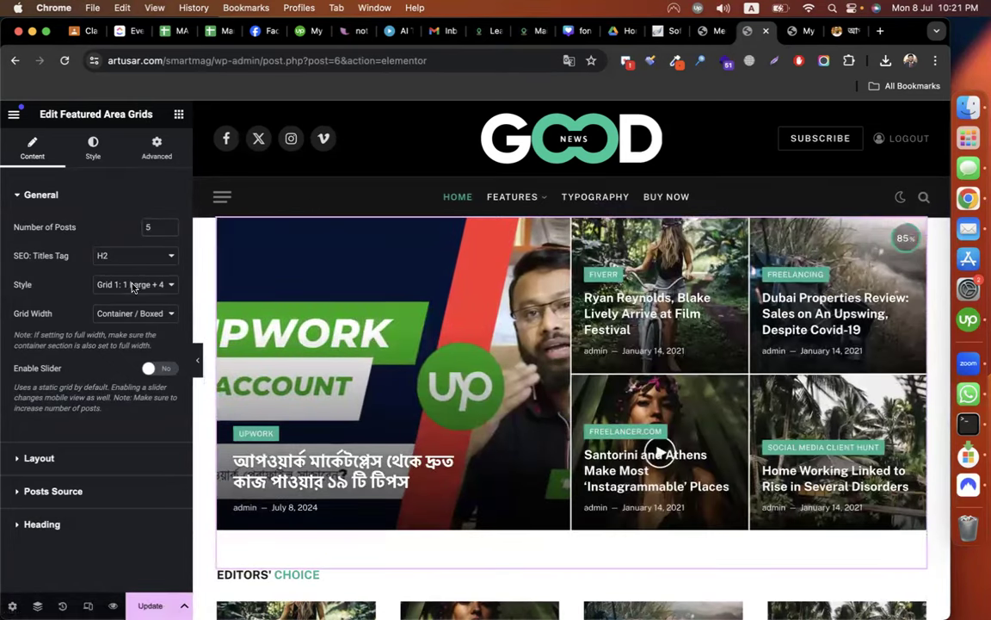
{"action": "left_click", "coordinate": [133, 288]}
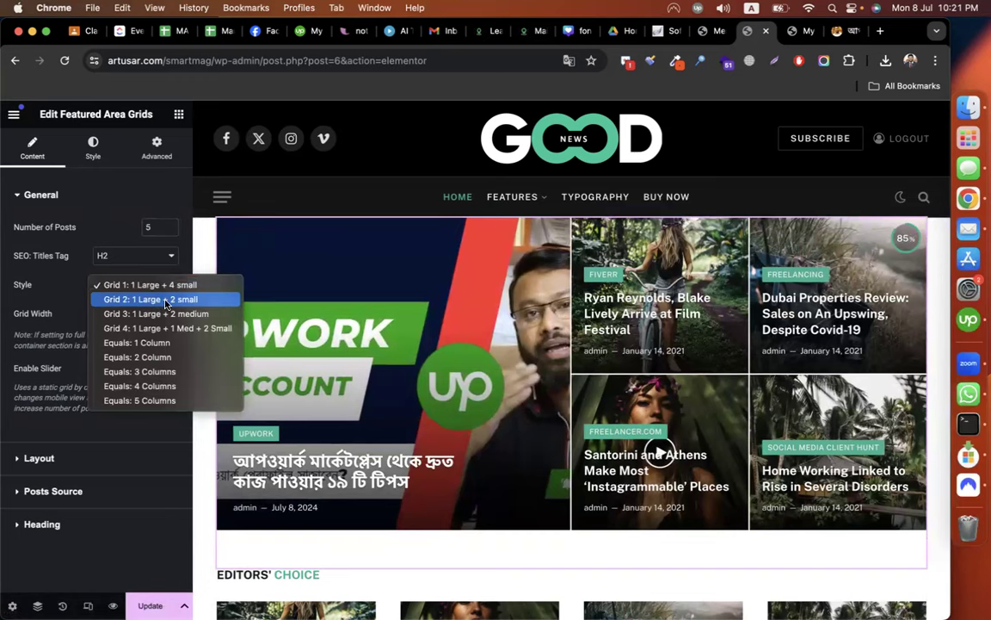
{"action": "left_click", "coordinate": [166, 300]}
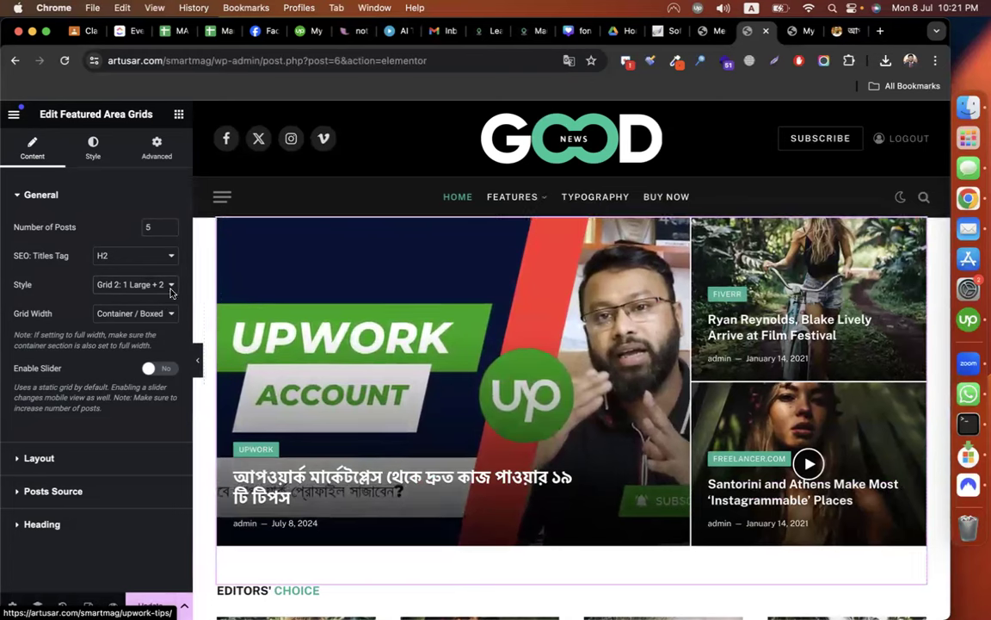
{"action": "left_click", "coordinate": [131, 284]}
{"action": "left_click", "coordinate": [120, 300]}
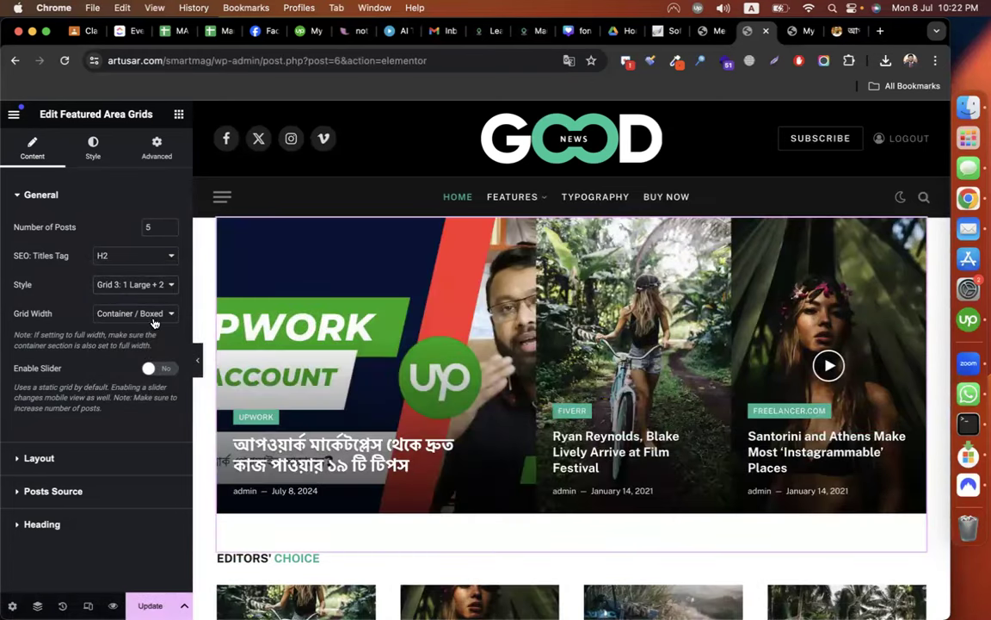
{"action": "left_click", "coordinate": [120, 284]}
{"action": "left_click", "coordinate": [112, 255]}
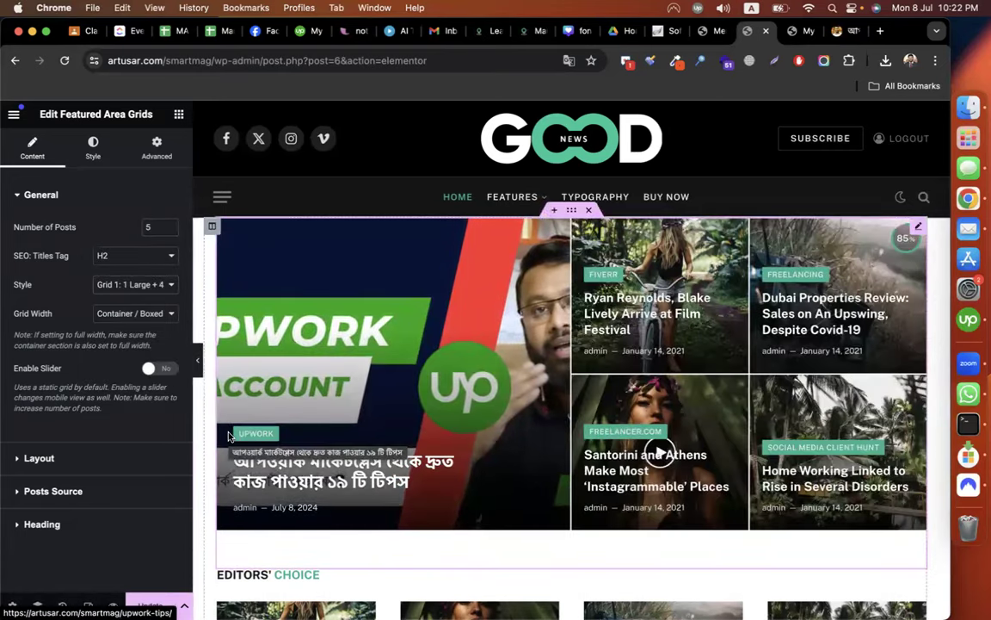
{"action": "scroll", "coordinate": [420, 458], "scroll_direction": "down", "scroll_amount": 6}
{"action": "scroll", "coordinate": [420, 458], "scroll_direction": "up", "scroll_amount": 6}
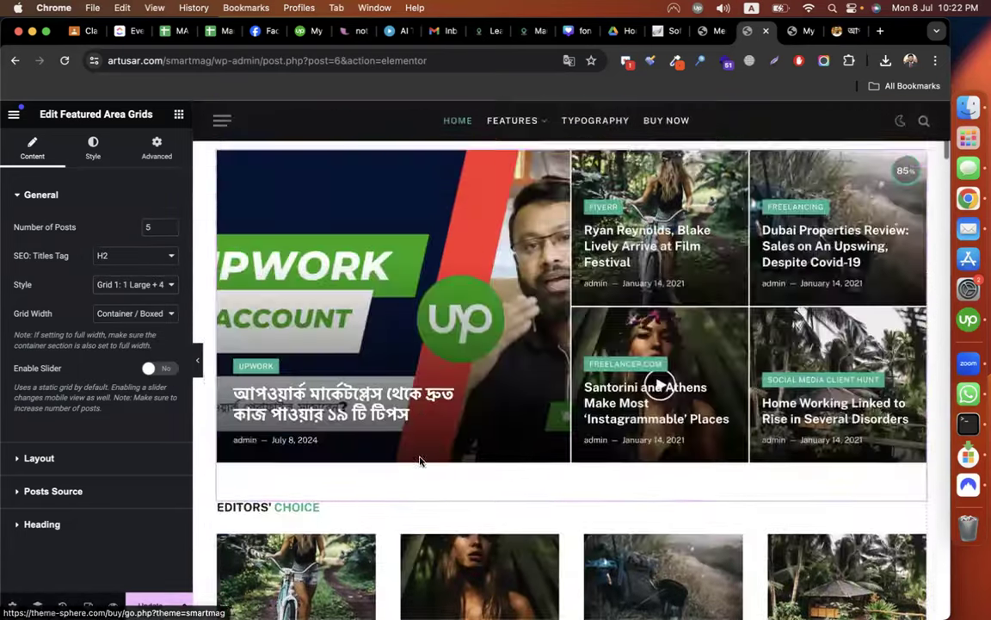
{"action": "scroll", "coordinate": [421, 463], "scroll_direction": "down", "scroll_amount": 2}
{"action": "scroll", "coordinate": [658, 412], "scroll_direction": "up", "scroll_amount": 2}
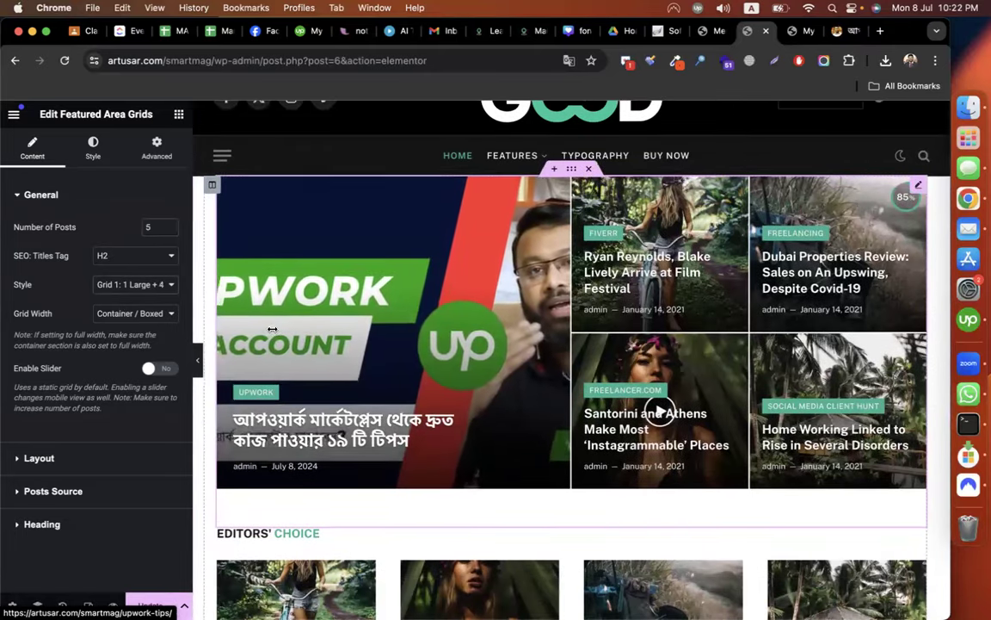
{"action": "scroll", "coordinate": [645, 386], "scroll_direction": "down", "scroll_amount": 1}
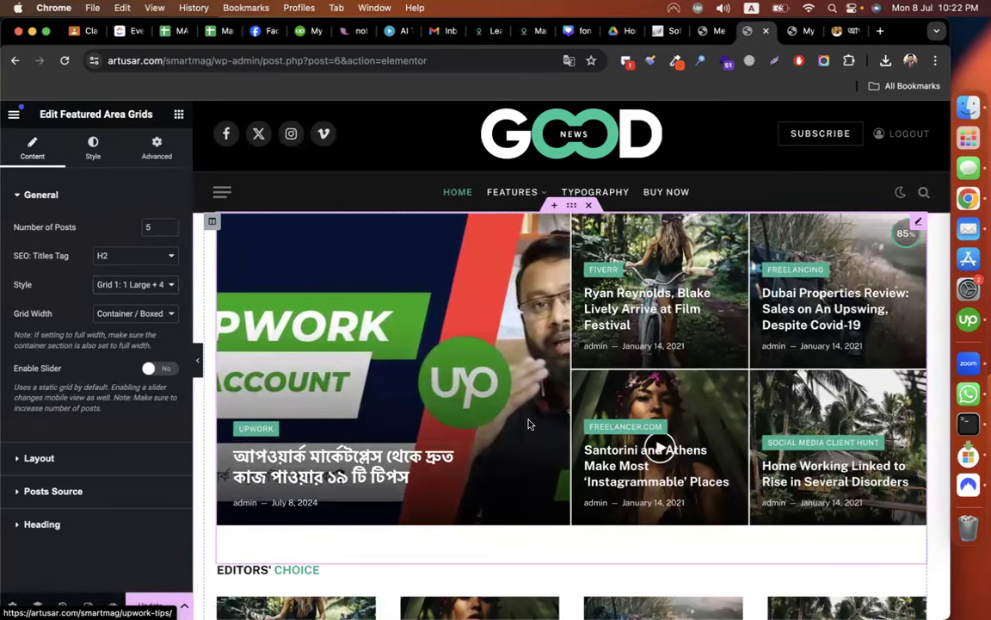
Delete the Editors' Choice Grid Block from the homepage using its right-click menu.
{"action": "scroll", "coordinate": [257, 524], "scroll_direction": "down", "scroll_amount": 2}
{"action": "scroll", "coordinate": [256, 525], "scroll_direction": "down", "scroll_amount": 6}
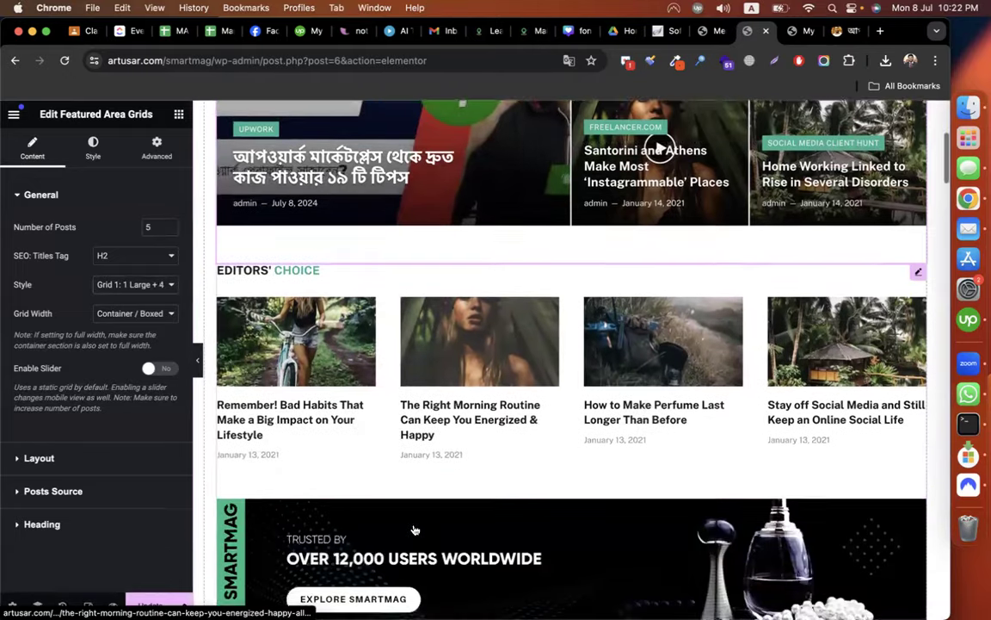
{"action": "left_click", "coordinate": [365, 218]}
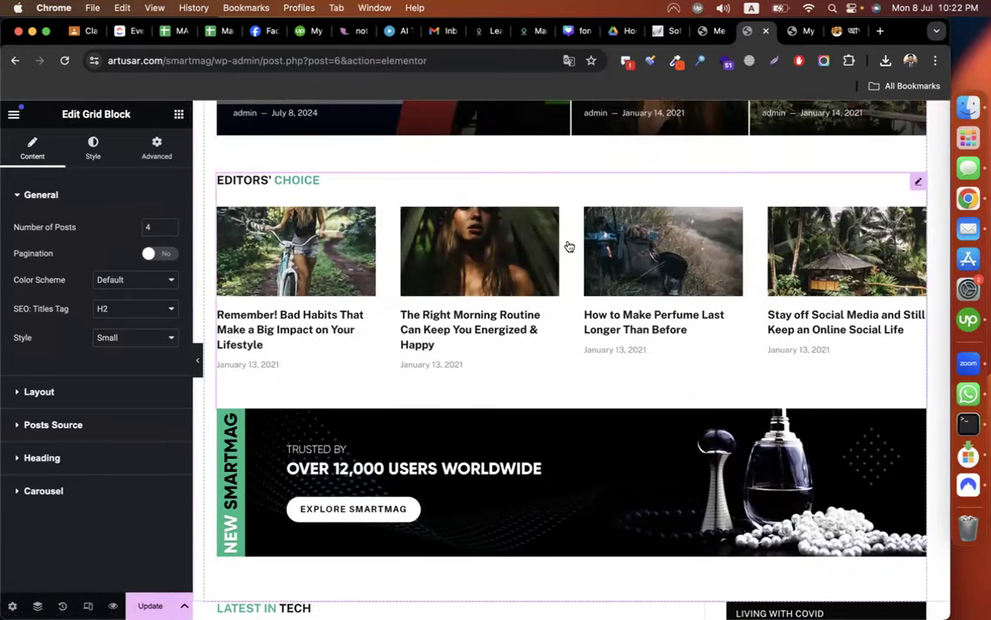
{"action": "right_click", "coordinate": [915, 183]}
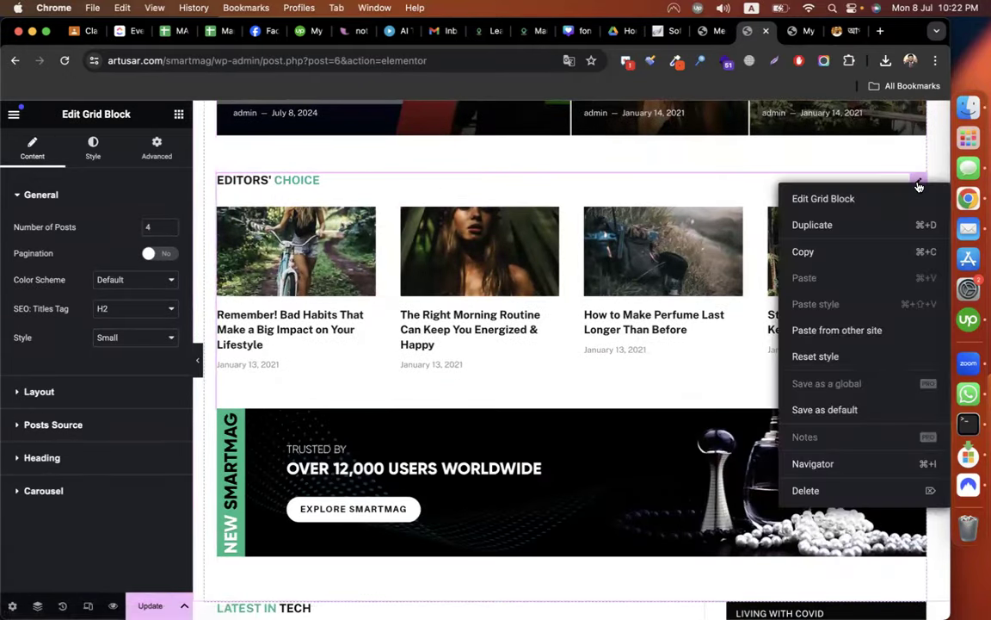
{"action": "left_click", "coordinate": [807, 491]}
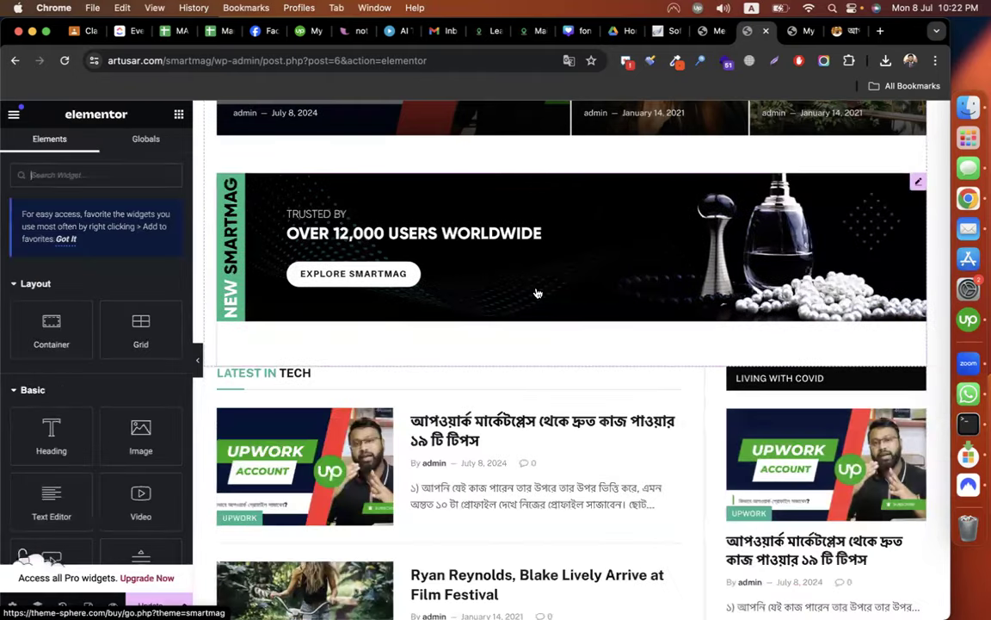
{"action": "scroll", "coordinate": [512, 274], "scroll_direction": "up", "scroll_amount": 1}
{"action": "scroll", "coordinate": [416, 320], "scroll_direction": "up", "scroll_amount": 1}
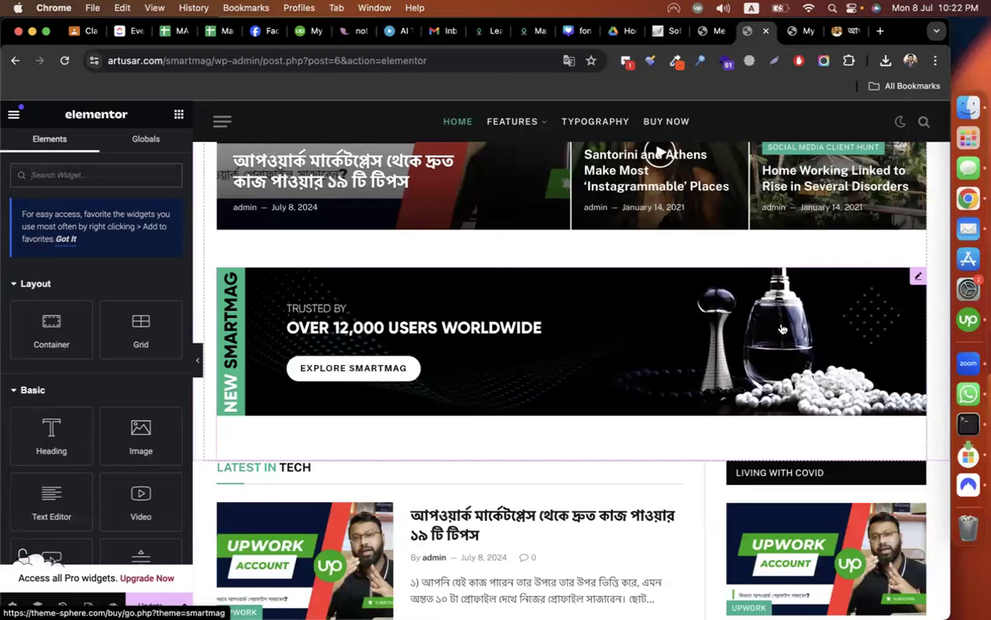
Delete the Over 12,000 Users Worldwide promo banner from the homepage.
{"action": "right_click", "coordinate": [920, 279]}
{"action": "left_click", "coordinate": [809, 585]}
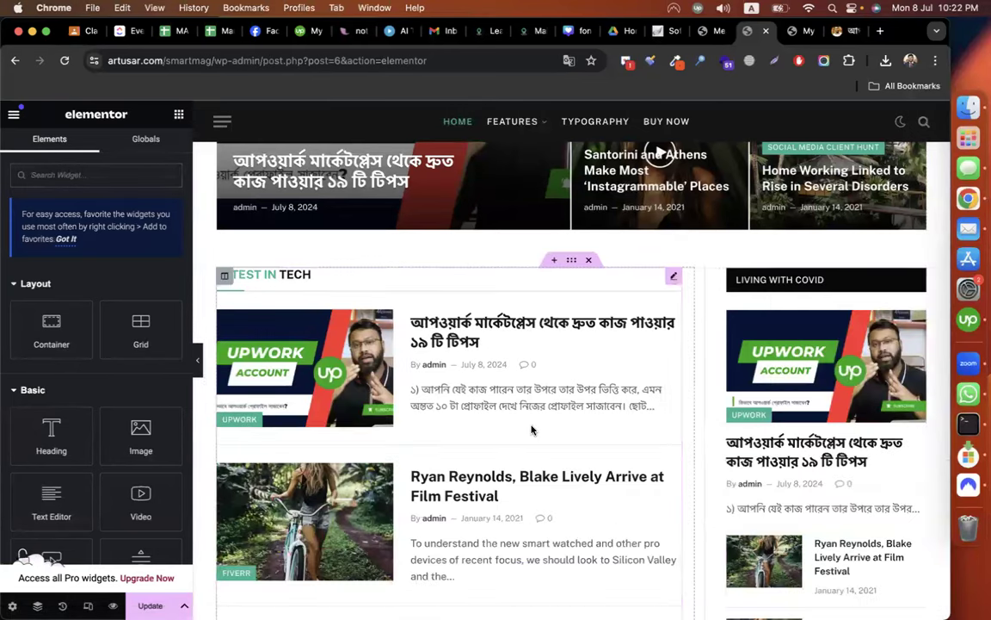
{"action": "scroll", "coordinate": [435, 376], "scroll_direction": "down", "scroll_amount": 12}
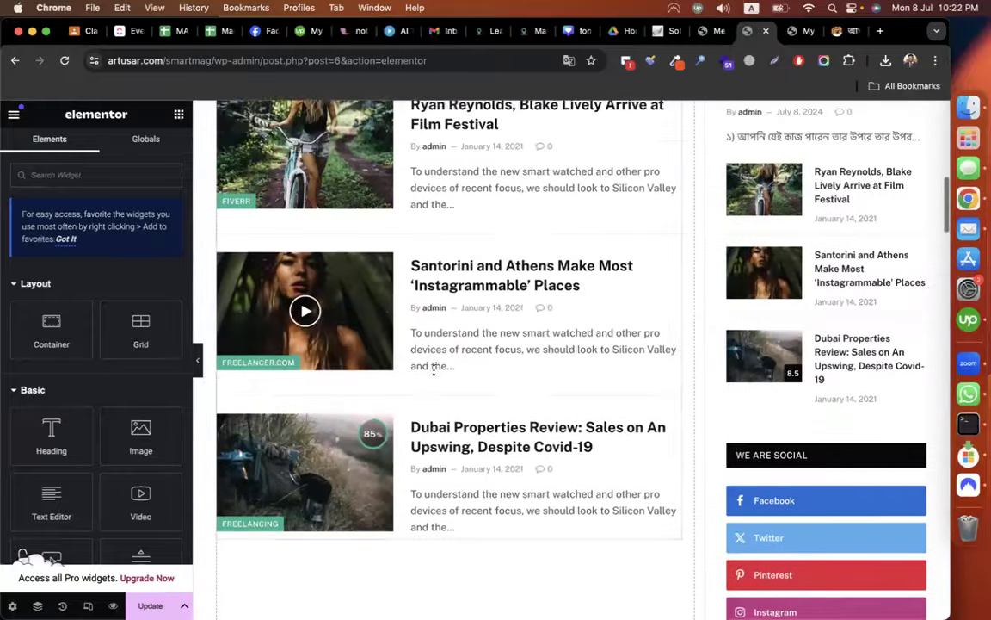
{"action": "scroll", "coordinate": [456, 331], "scroll_direction": "up", "scroll_amount": 4}
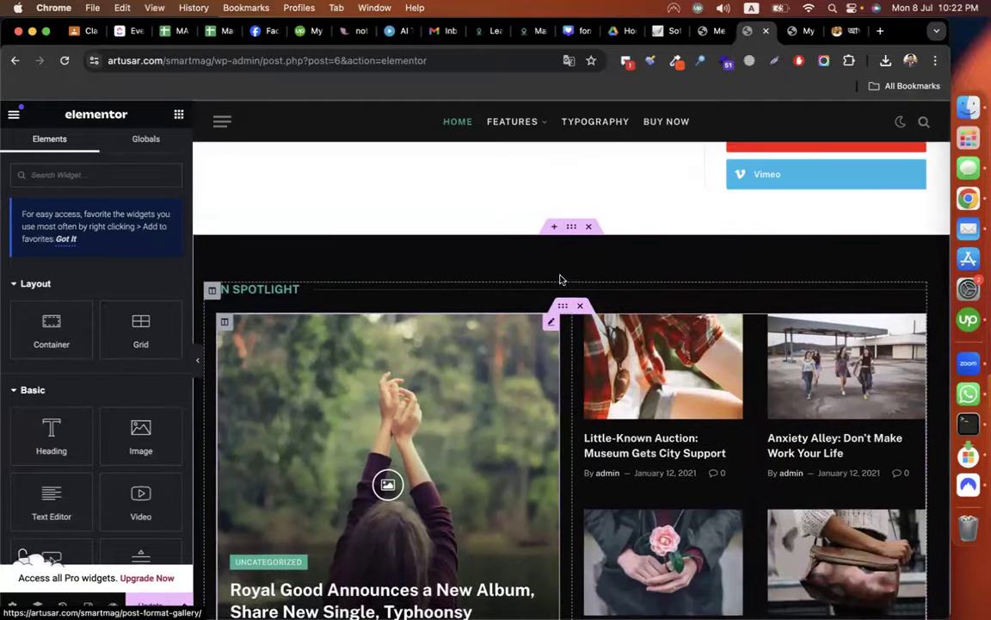
{"action": "scroll", "coordinate": [476, 287], "scroll_direction": "up", "scroll_amount": 10}
Add a new empty container directly above the Latest in Tech section.
{"action": "scroll", "coordinate": [516, 259], "scroll_direction": "down", "scroll_amount": 5}
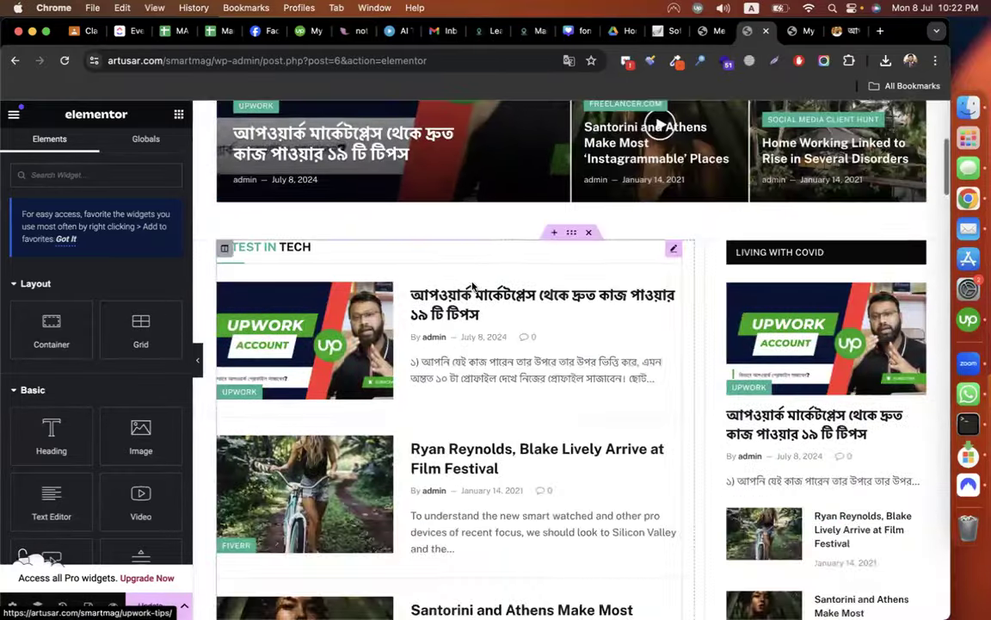
{"action": "scroll", "coordinate": [565, 442], "scroll_direction": "down", "scroll_amount": 5}
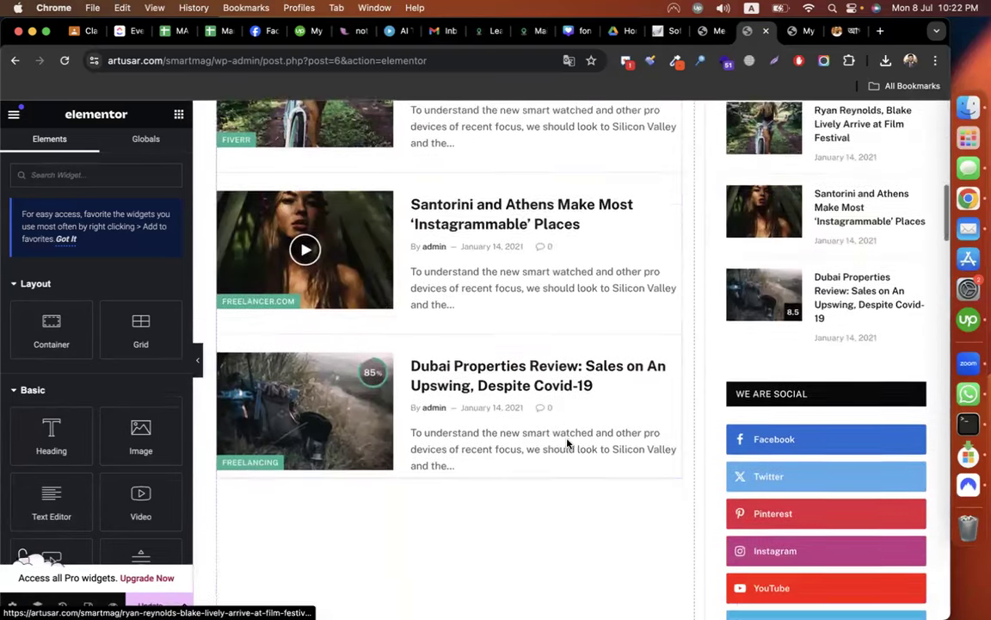
{"action": "scroll", "coordinate": [477, 262], "scroll_direction": "up", "scroll_amount": 5}
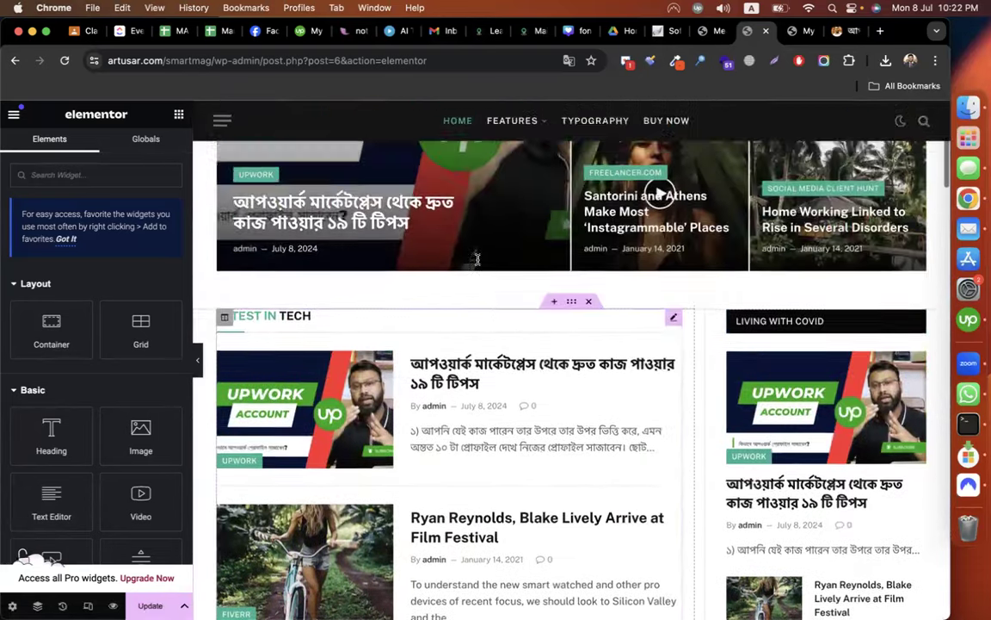
{"action": "scroll", "coordinate": [444, 473], "scroll_direction": "down", "scroll_amount": 8}
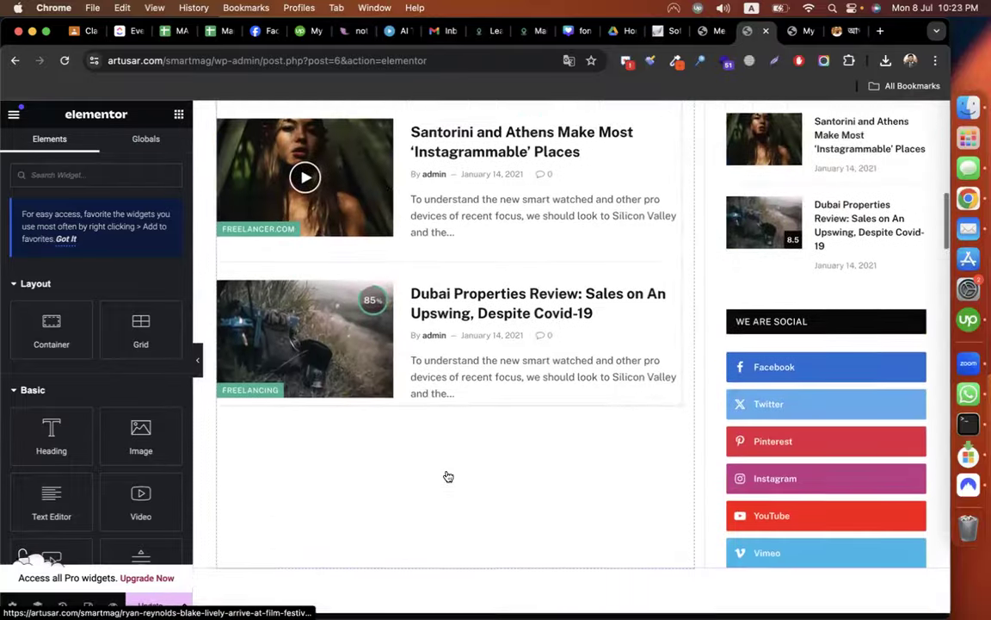
{"action": "scroll", "coordinate": [436, 414], "scroll_direction": "up", "scroll_amount": 10}
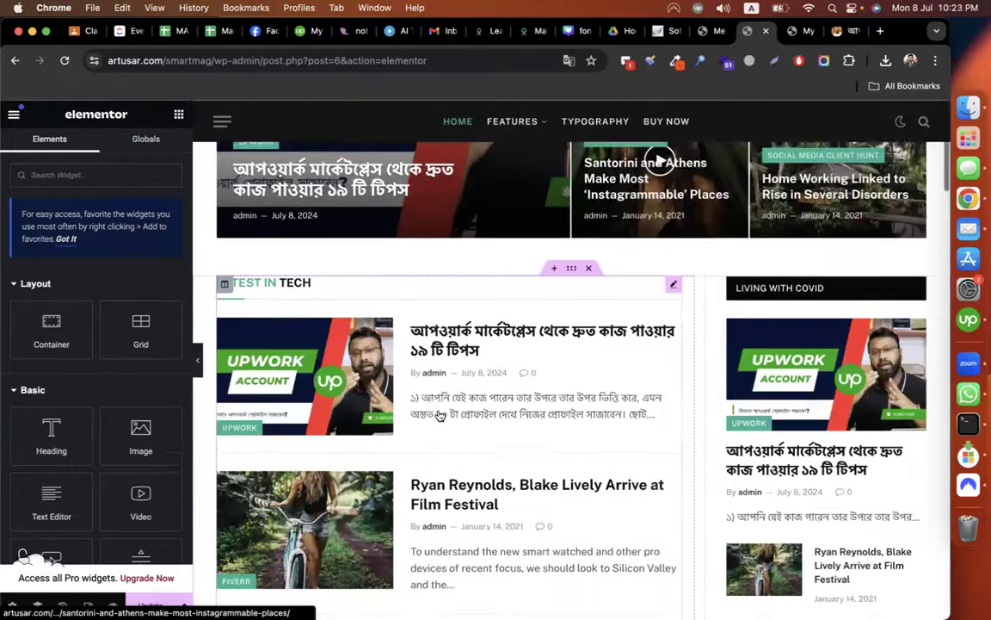
{"action": "left_click", "coordinate": [554, 322]}
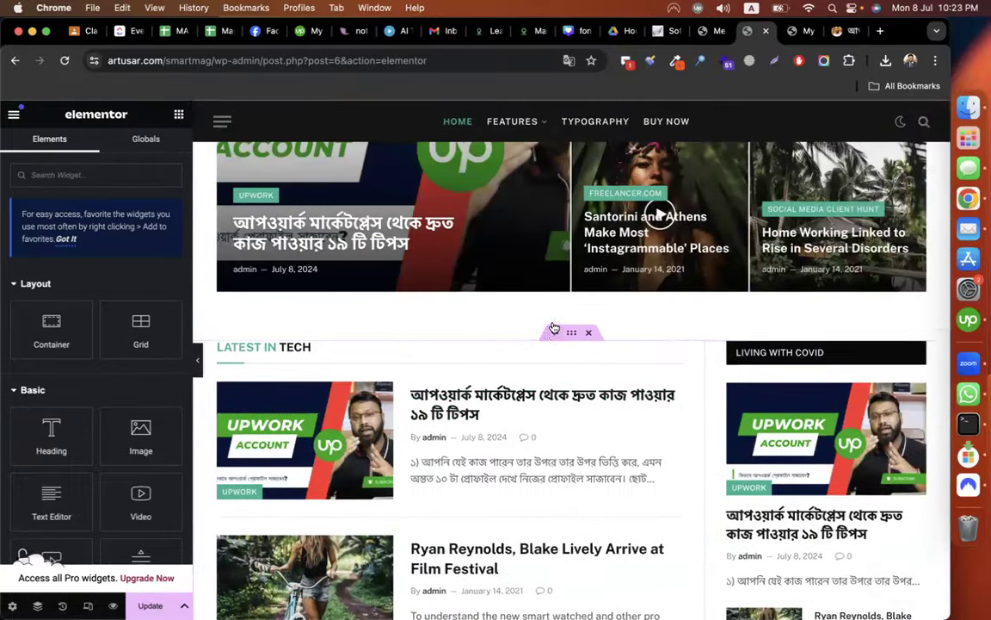
Make the empty container a Grid using the first two-column, one-row preset.
{"action": "left_click", "coordinate": [492, 394]}
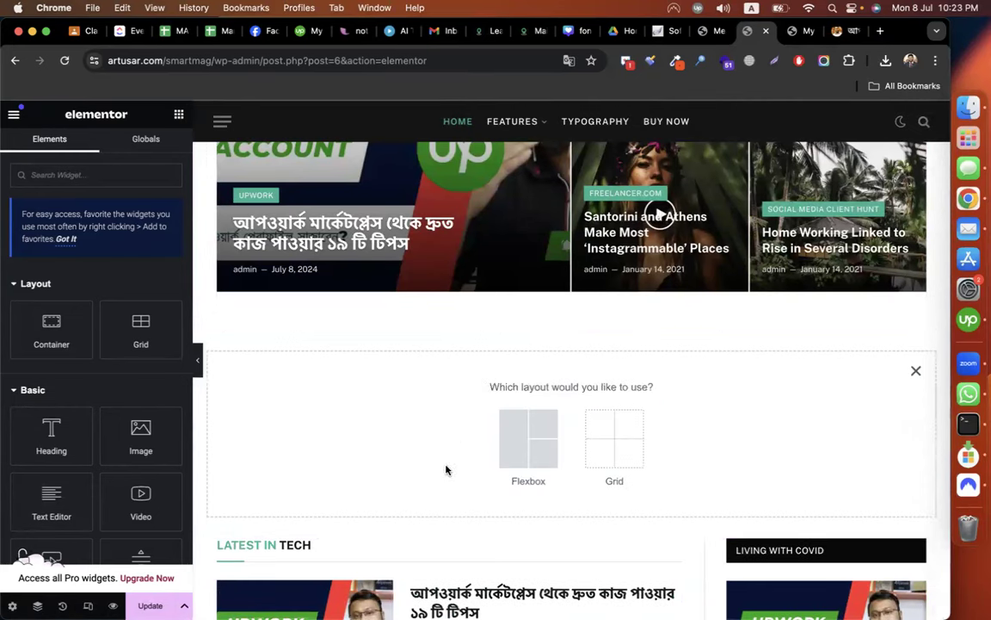
{"action": "left_click", "coordinate": [626, 444]}
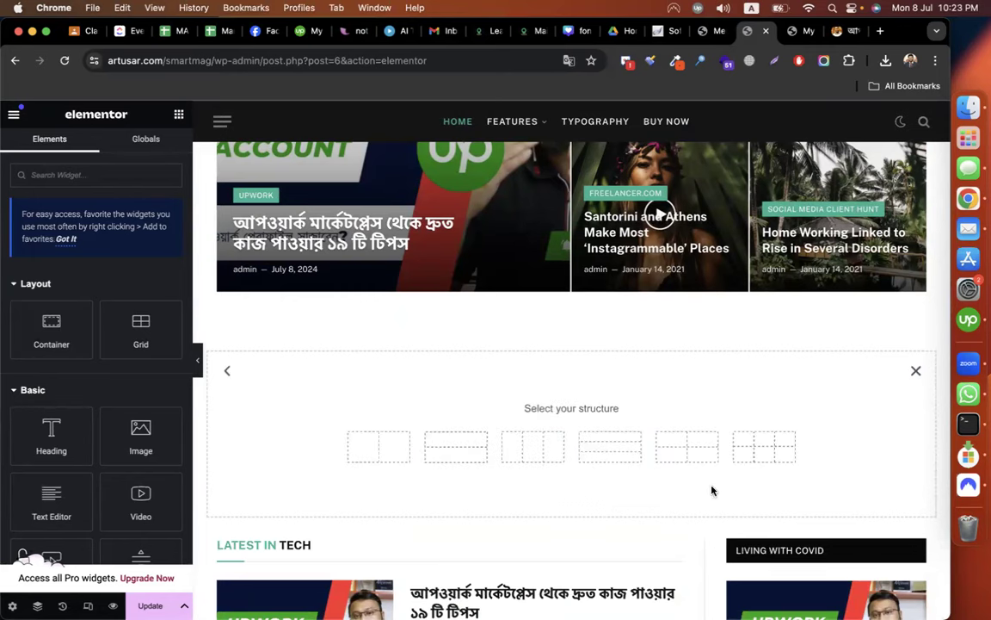
{"action": "left_click", "coordinate": [386, 454]}
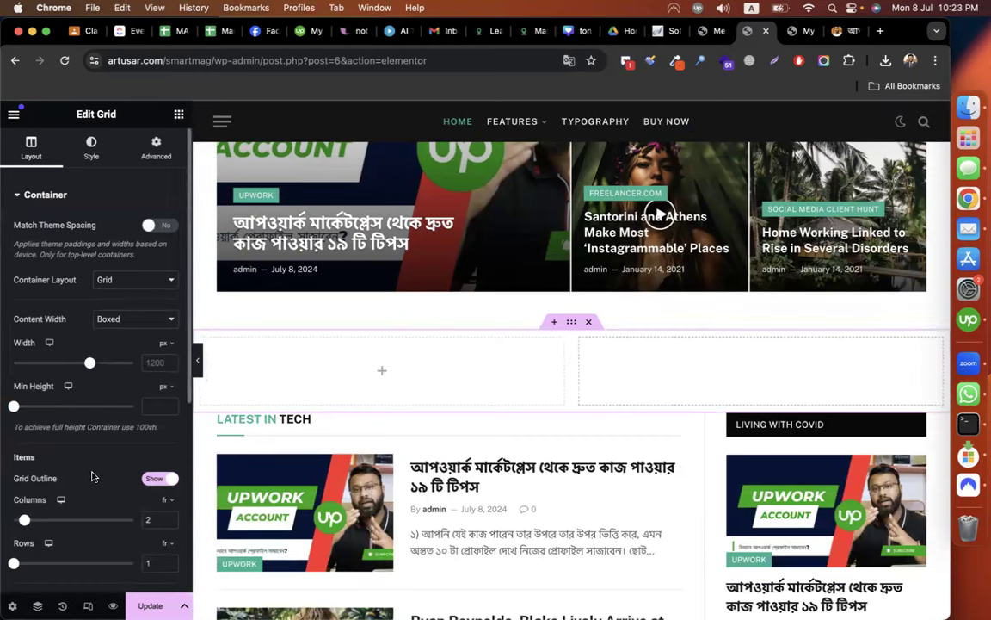
{"action": "scroll", "coordinate": [93, 476], "scroll_direction": "down", "scroll_amount": 3}
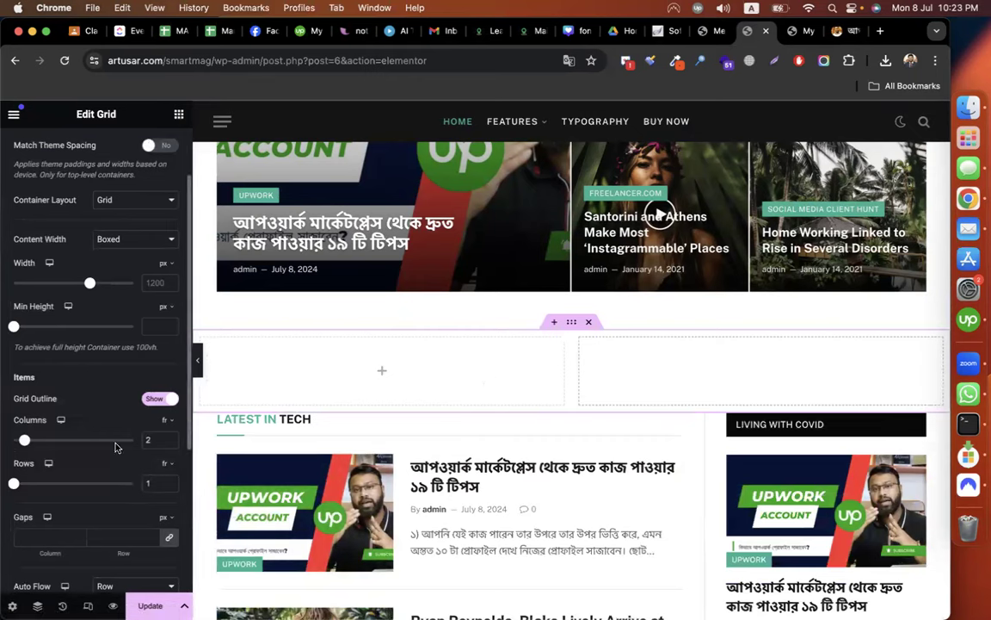
{"action": "scroll", "coordinate": [116, 447], "scroll_direction": "down", "scroll_amount": 3}
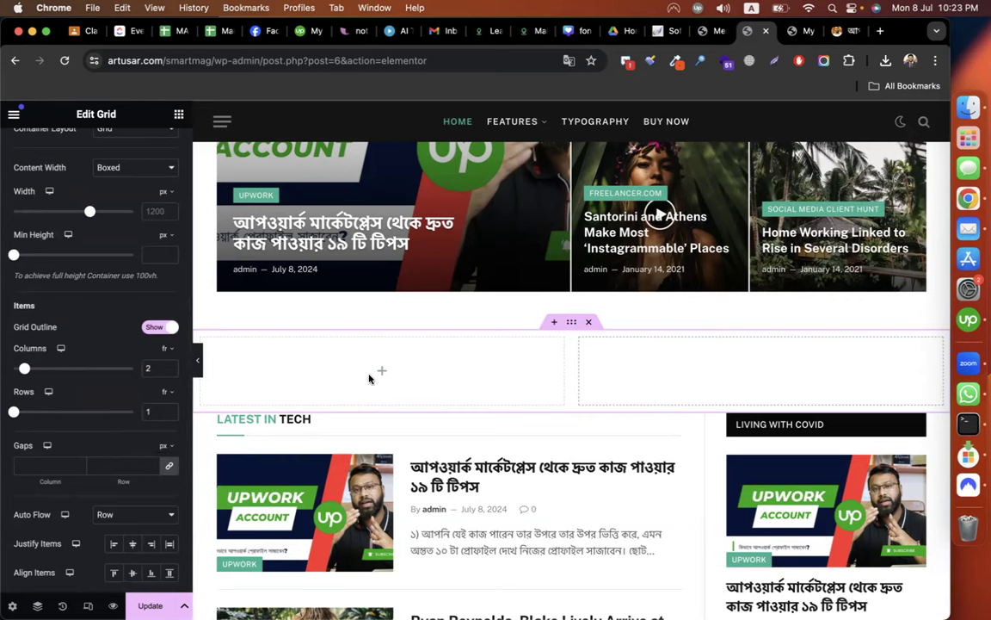
{"action": "scroll", "coordinate": [142, 304], "scroll_direction": "up", "scroll_amount": 6}
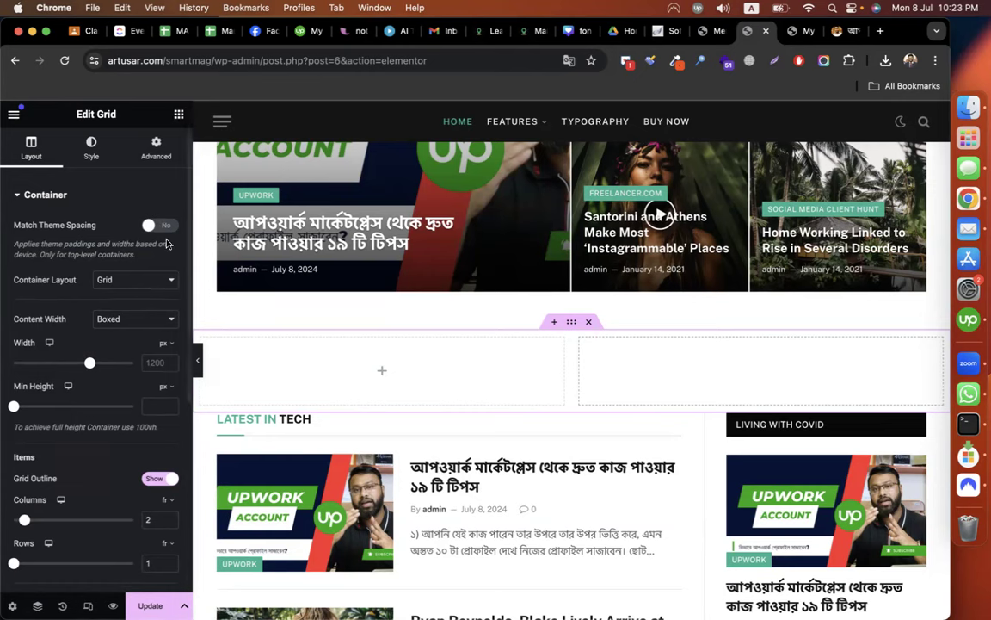
Drag a SmartMag Grid Block into the new grid's left column.
{"action": "left_click", "coordinate": [178, 115]}
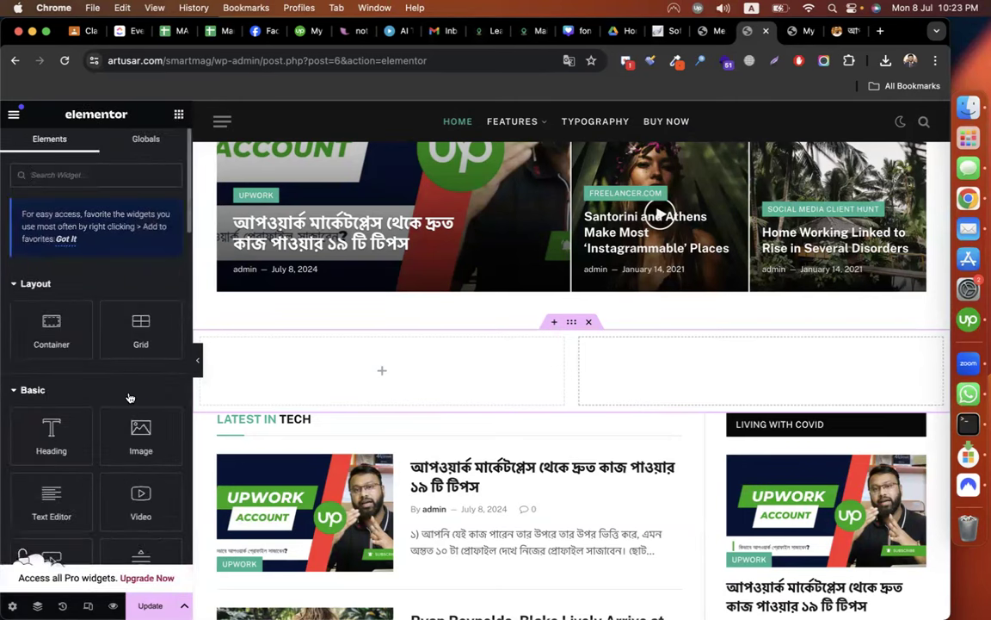
{"action": "scroll", "coordinate": [130, 397], "scroll_direction": "down", "scroll_amount": 5}
{"action": "scroll", "coordinate": [129, 394], "scroll_direction": "down", "scroll_amount": 10}
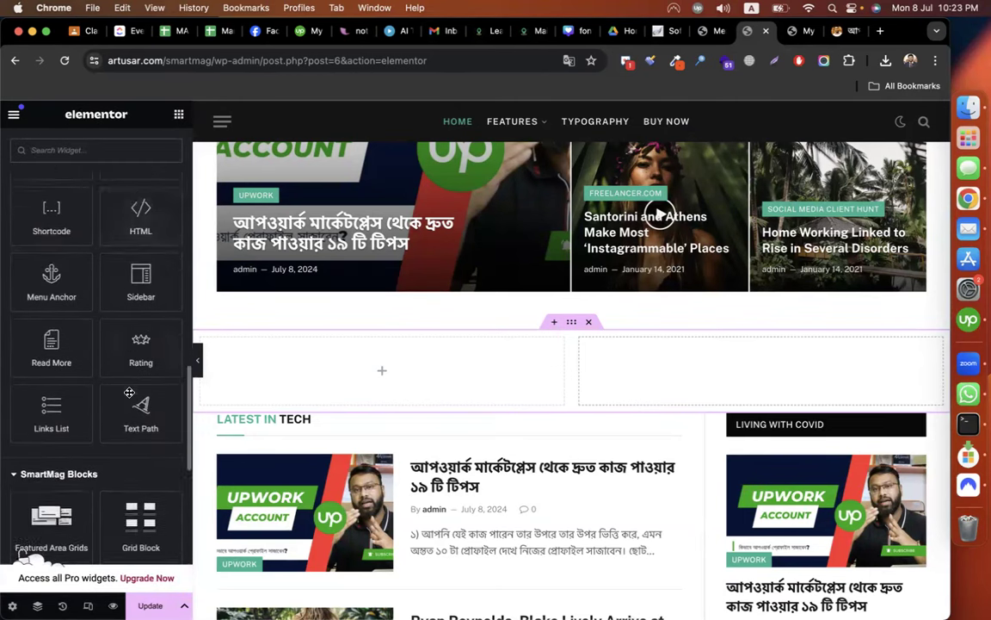
{"action": "scroll", "coordinate": [129, 393], "scroll_direction": "down", "scroll_amount": 5}
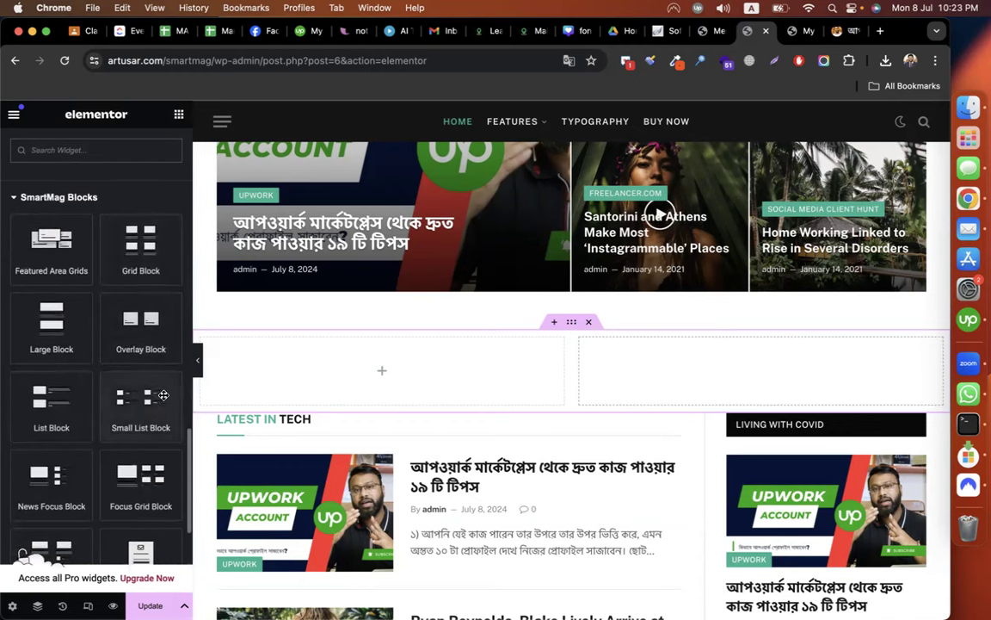
{"action": "scroll", "coordinate": [155, 404], "scroll_direction": "down", "scroll_amount": 2}
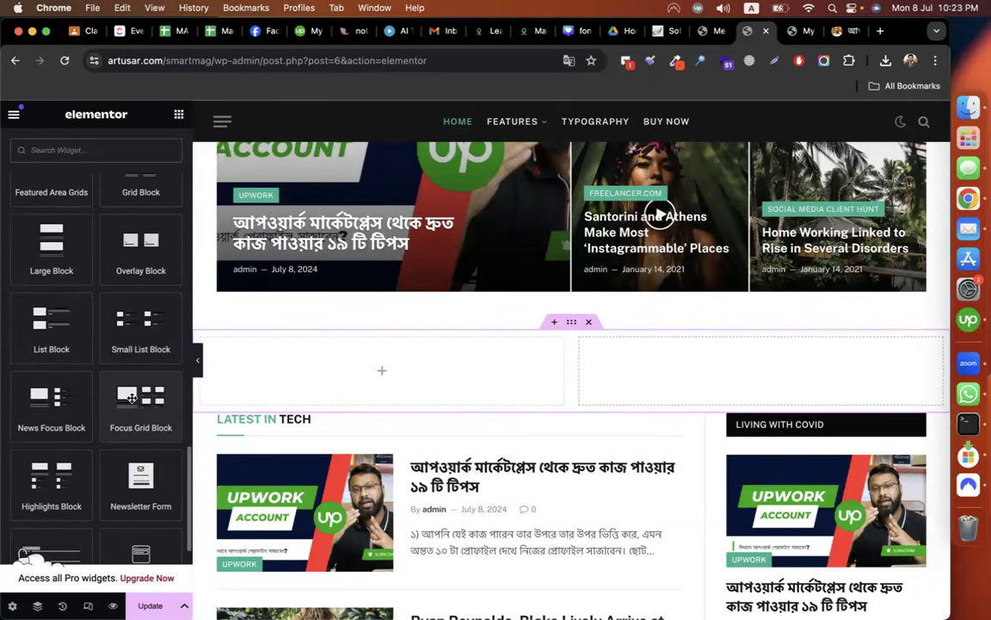
{"action": "scroll", "coordinate": [132, 398], "scroll_direction": "up", "scroll_amount": 2}
{"action": "left_click_drag", "start_coordinate": [138, 258], "coordinate": [334, 370]}
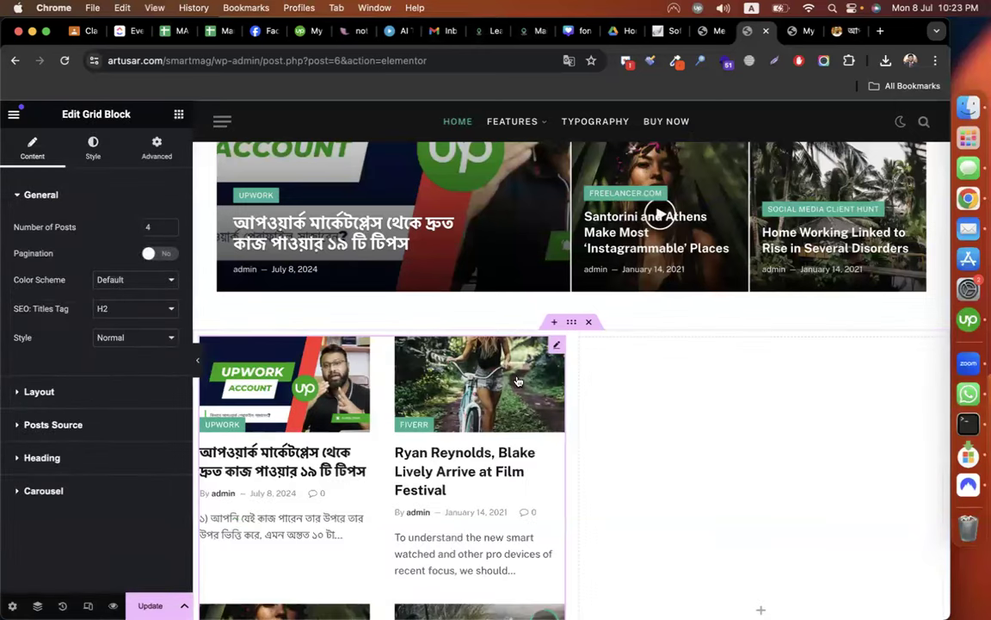
Set the Grid Block's Number of Posts to 4 after briefly trying 2.
{"action": "scroll", "coordinate": [525, 387], "scroll_direction": "down", "scroll_amount": 5}
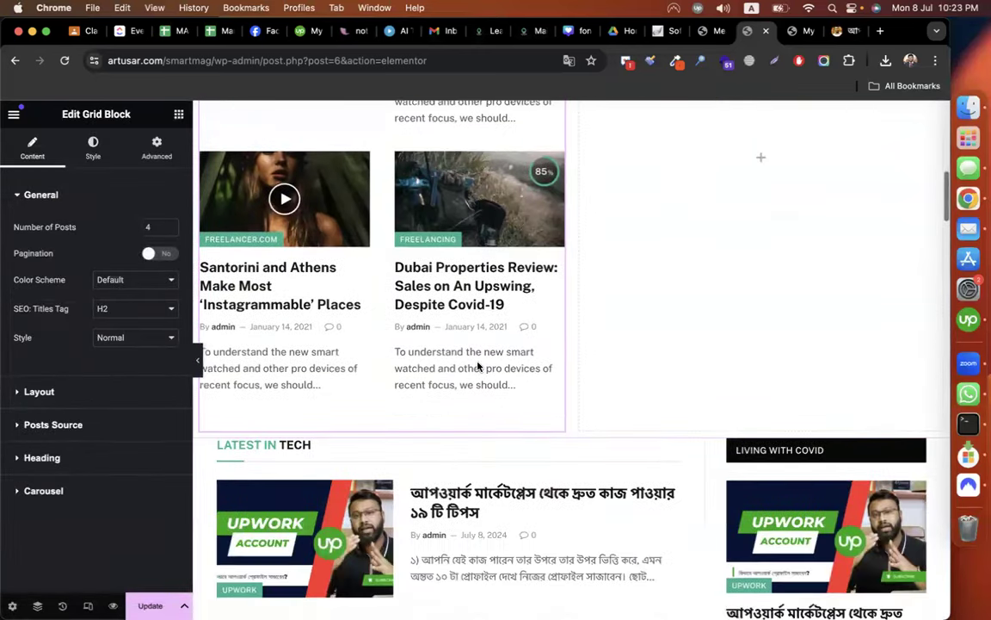
{"action": "scroll", "coordinate": [478, 340], "scroll_direction": "up", "scroll_amount": 4}
{"action": "scroll", "coordinate": [381, 358], "scroll_direction": "down", "scroll_amount": 1}
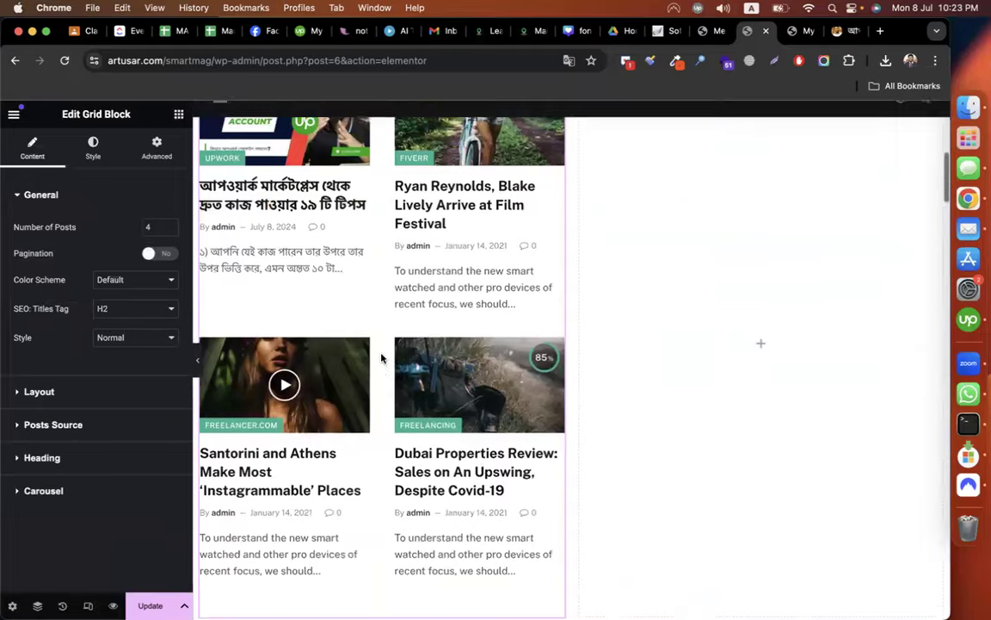
{"action": "scroll", "coordinate": [381, 357], "scroll_direction": "up", "scroll_amount": 3}
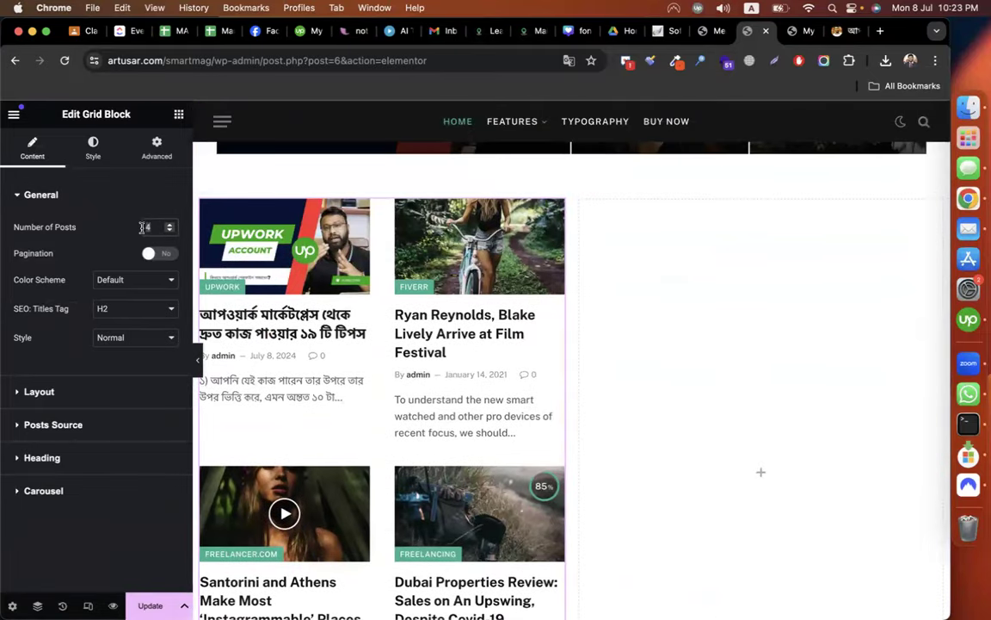
{"action": "type", "text": "2"}
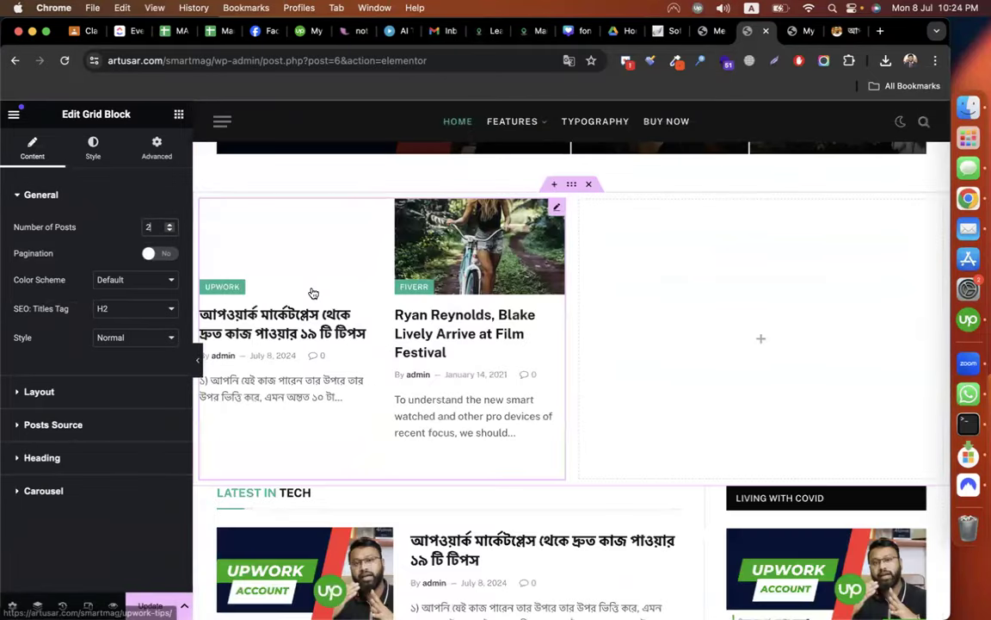
{"action": "left_click", "coordinate": [170, 225]}
{"action": "left_click", "coordinate": [169, 226]}
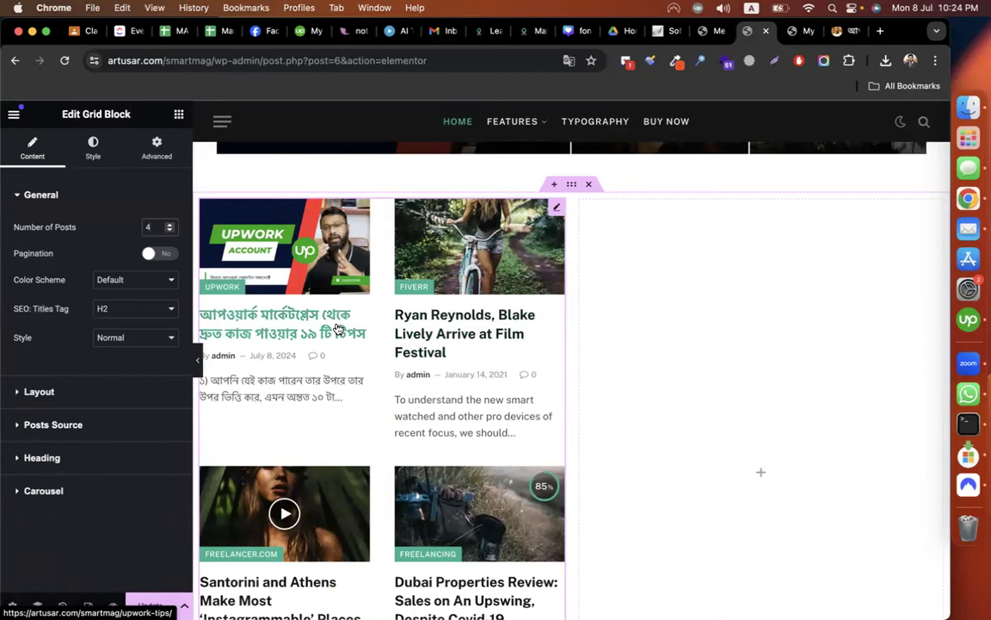
{"action": "left_click", "coordinate": [56, 425]}
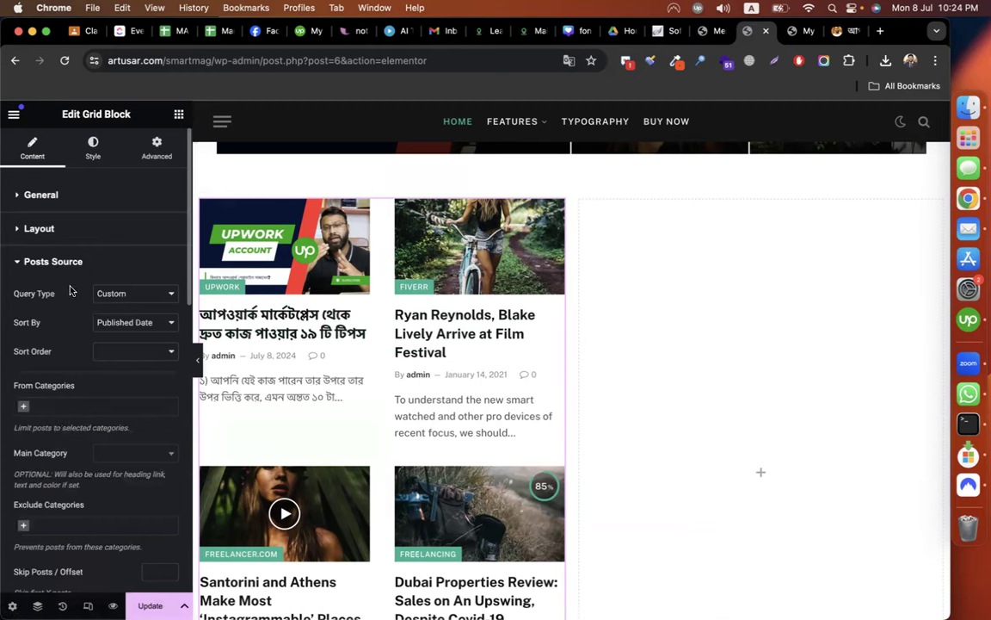
{"action": "scroll", "coordinate": [53, 362], "scroll_direction": "down", "scroll_amount": 1}
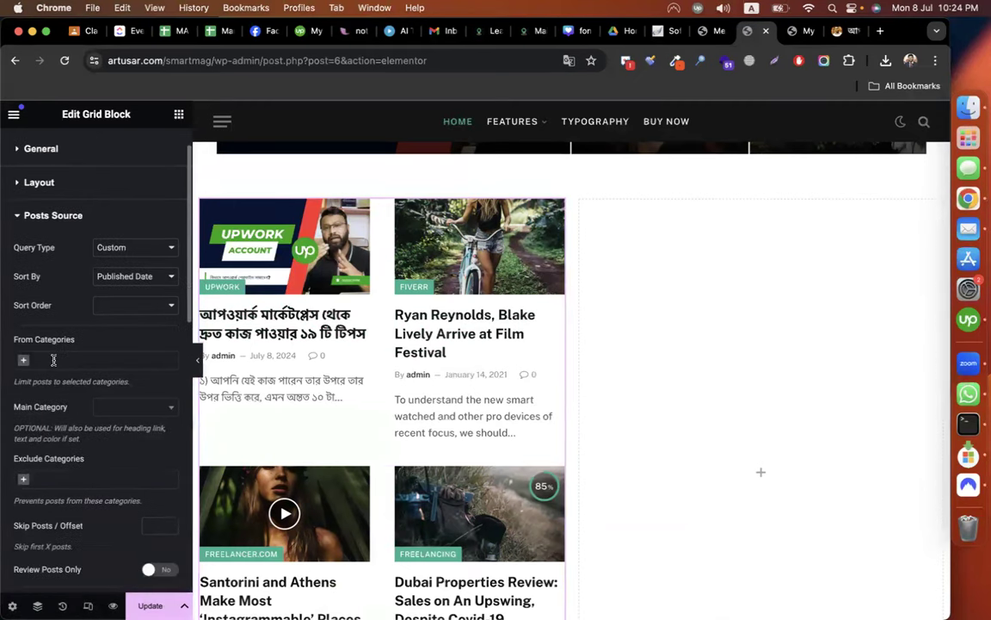
{"action": "left_click", "coordinate": [129, 407]}
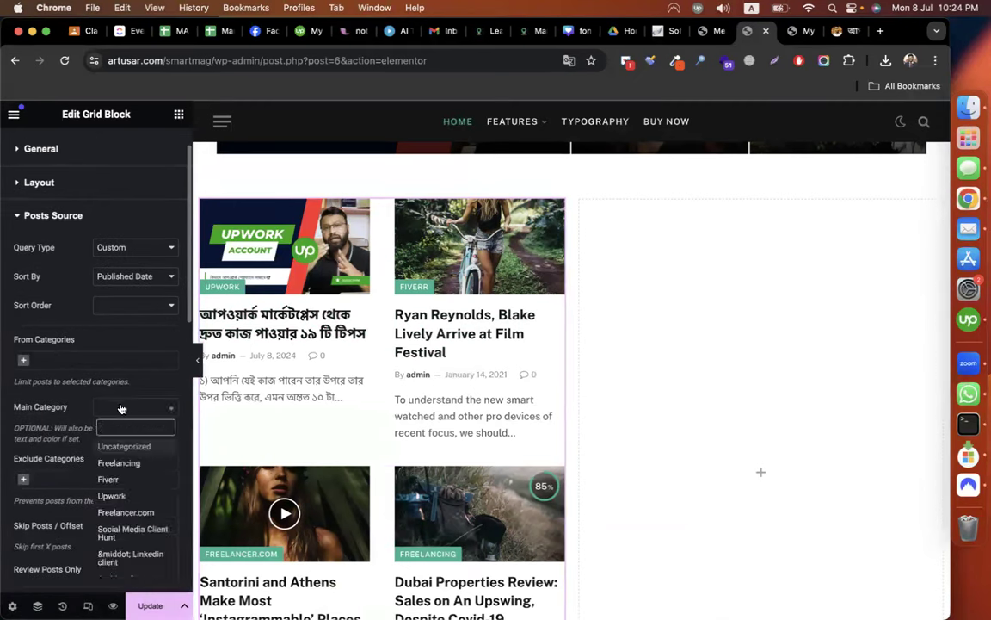
{"action": "left_click", "coordinate": [107, 478]}
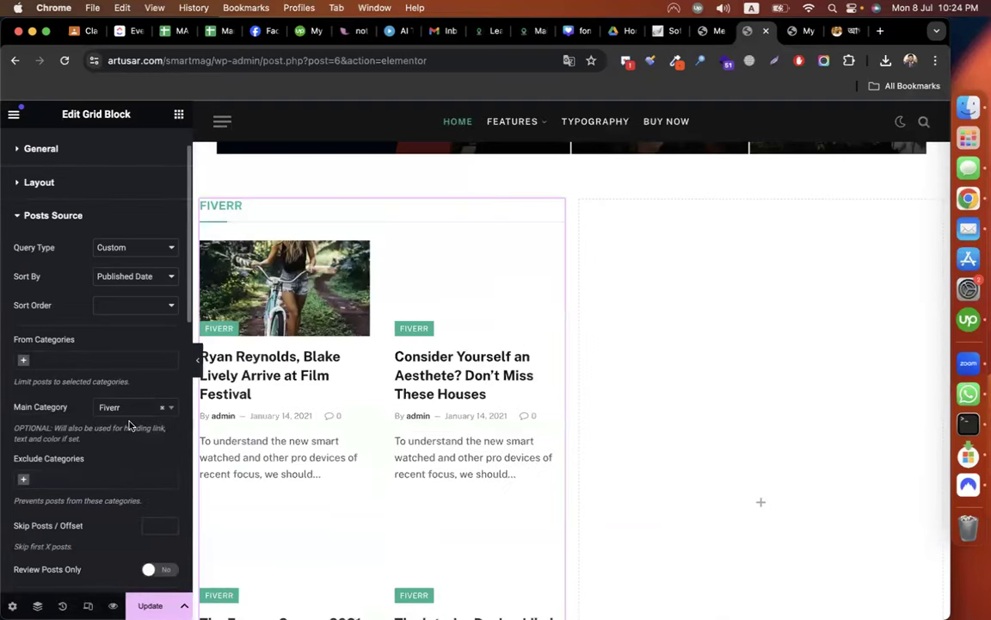
{"action": "scroll", "coordinate": [410, 354], "scroll_direction": "down", "scroll_amount": 3}
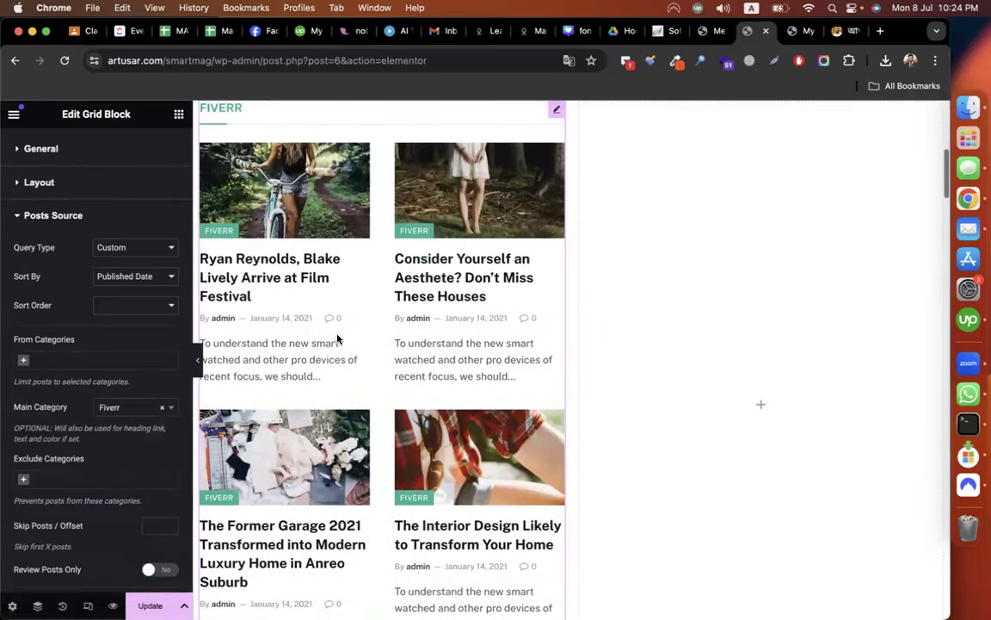
{"action": "scroll", "coordinate": [310, 353], "scroll_direction": "up", "scroll_amount": 3}
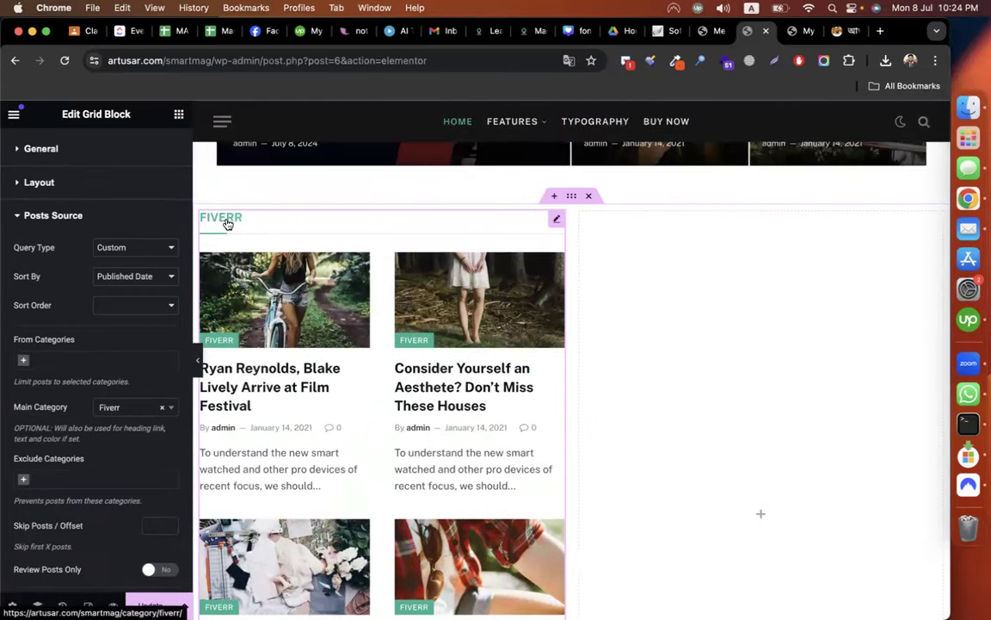
{"action": "scroll", "coordinate": [424, 420], "scroll_direction": "down", "scroll_amount": 2}
{"action": "scroll", "coordinate": [424, 420], "scroll_direction": "down", "scroll_amount": 10}
{"action": "scroll", "coordinate": [425, 416], "scroll_direction": "up", "scroll_amount": 12}
{"action": "scroll", "coordinate": [496, 261], "scroll_direction": "up", "scroll_amount": 1}
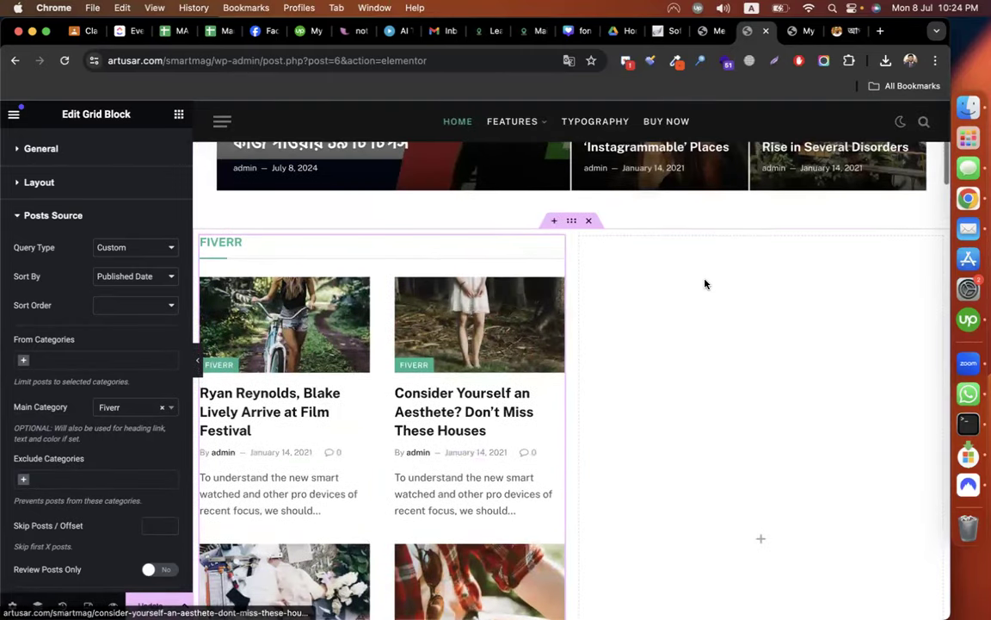
Copy the Fiverr Grid Block and paste it into the empty right column.
{"action": "right_click", "coordinate": [555, 250]}
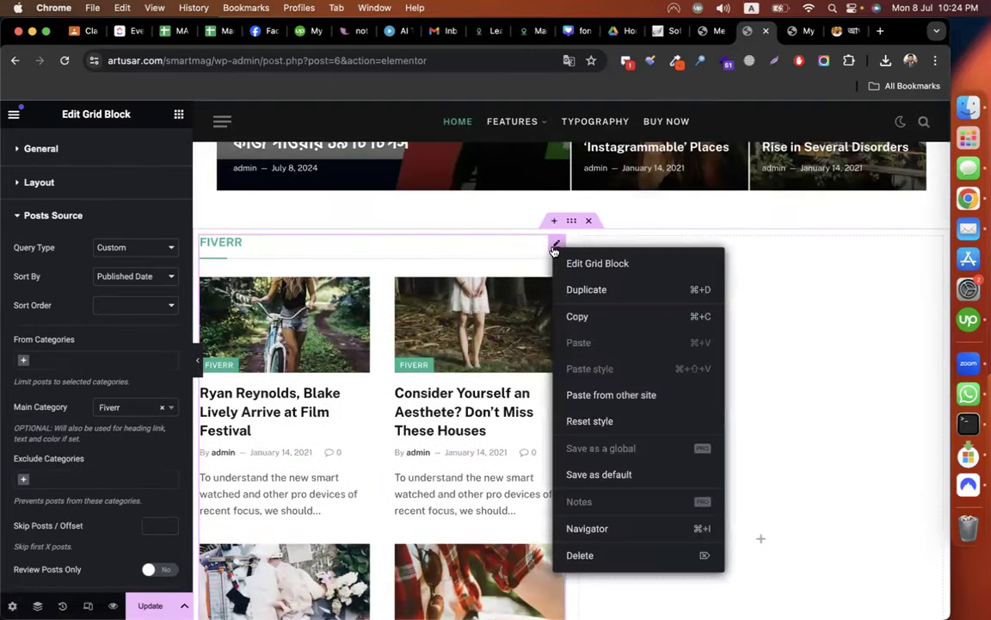
{"action": "left_click", "coordinate": [578, 315]}
{"action": "right_click", "coordinate": [755, 359]}
{"action": "left_click", "coordinate": [774, 360]}
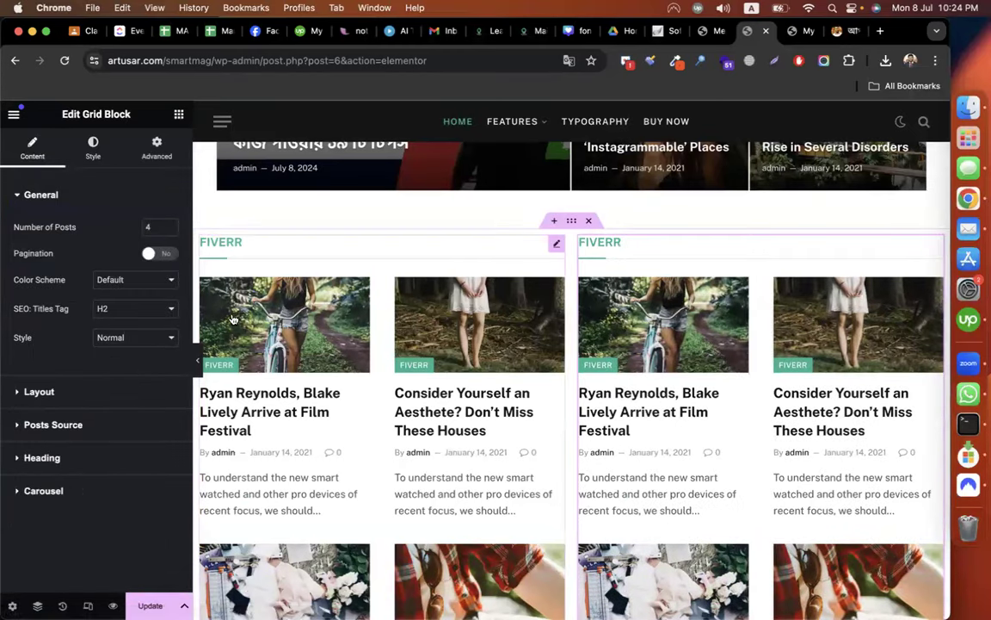
Limit the pasted grid's Posts Source to the Upwork category.
{"action": "left_click", "coordinate": [93, 423]}
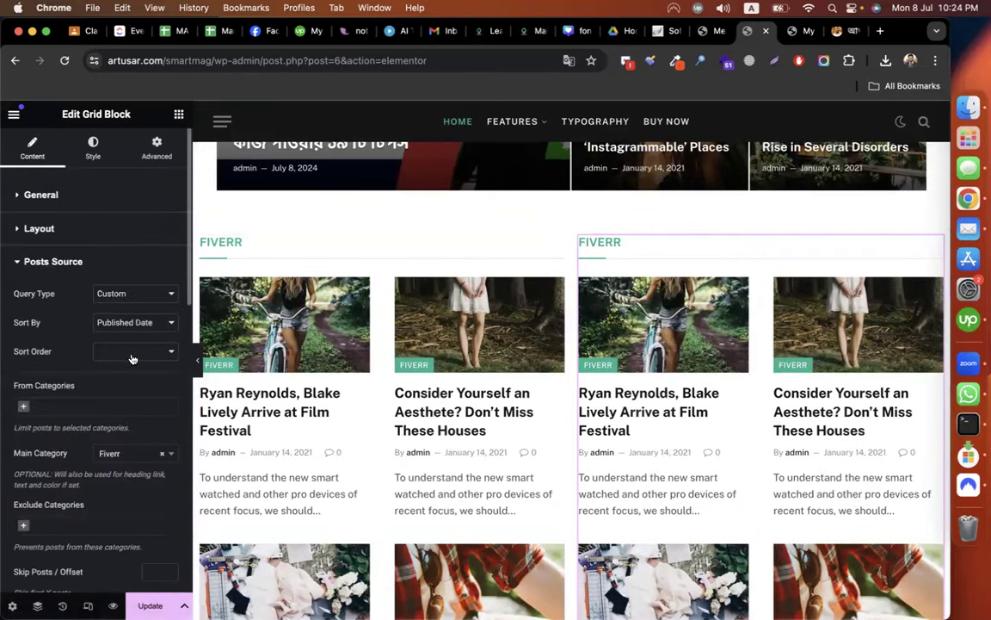
{"action": "left_click", "coordinate": [83, 406]}
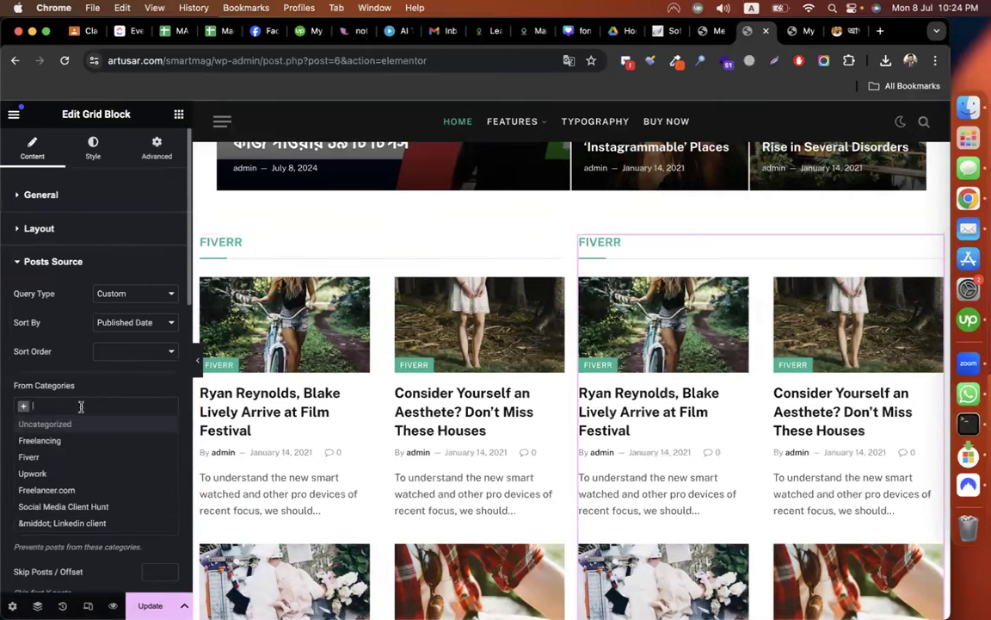
{"action": "left_click", "coordinate": [43, 470]}
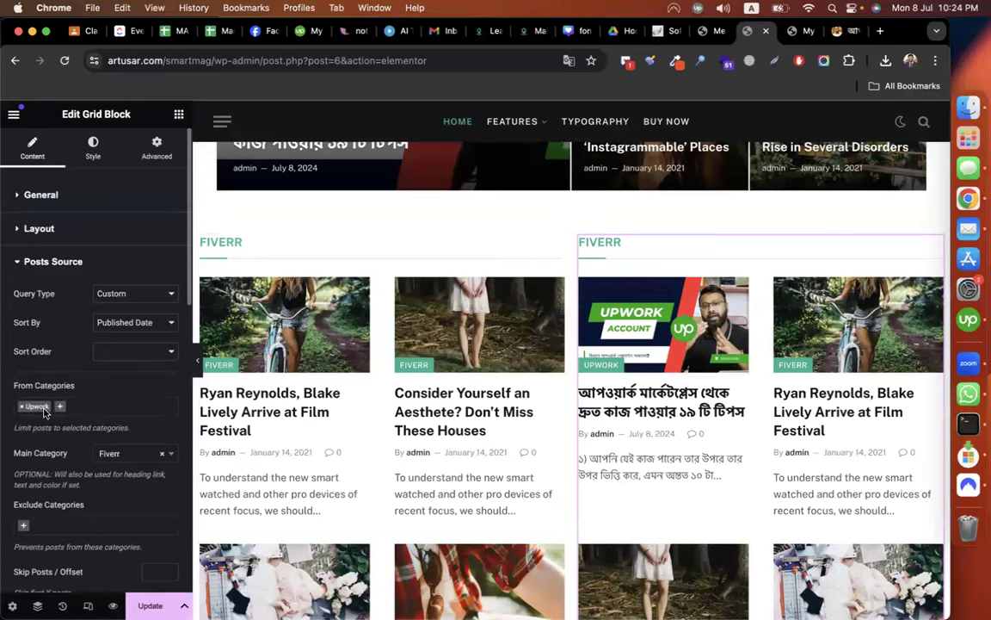
{"action": "scroll", "coordinate": [565, 423], "scroll_direction": "down", "scroll_amount": 2}
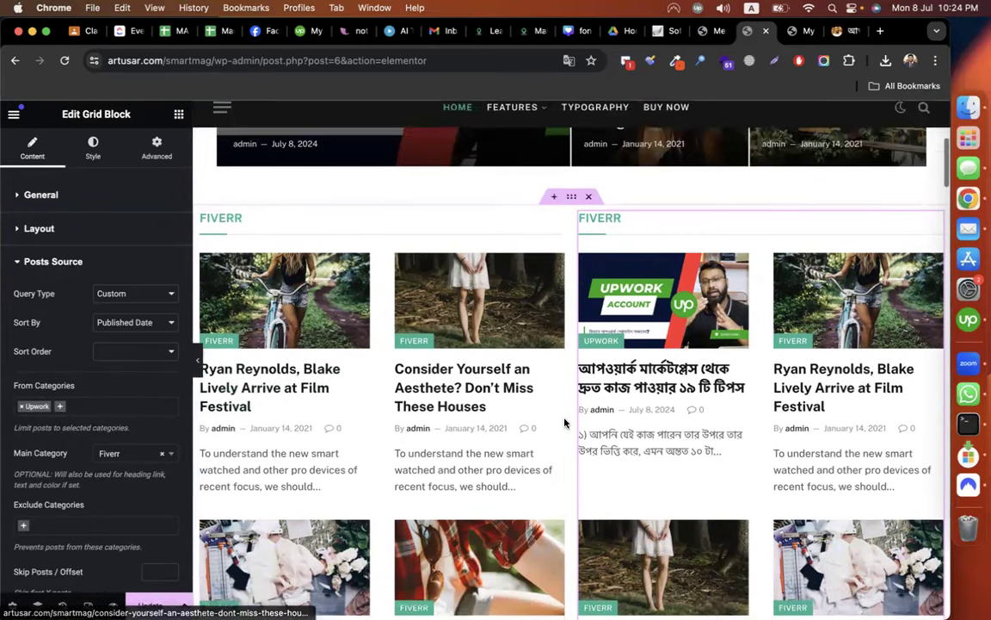
{"action": "scroll", "coordinate": [565, 423], "scroll_direction": "down", "scroll_amount": 2}
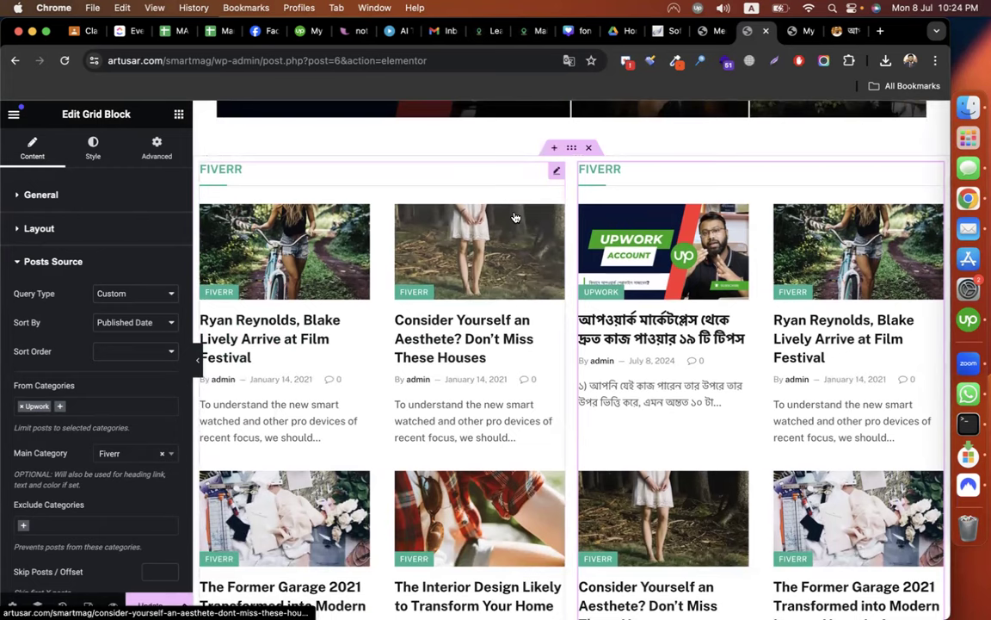
{"action": "scroll", "coordinate": [142, 404], "scroll_direction": "down", "scroll_amount": 10}
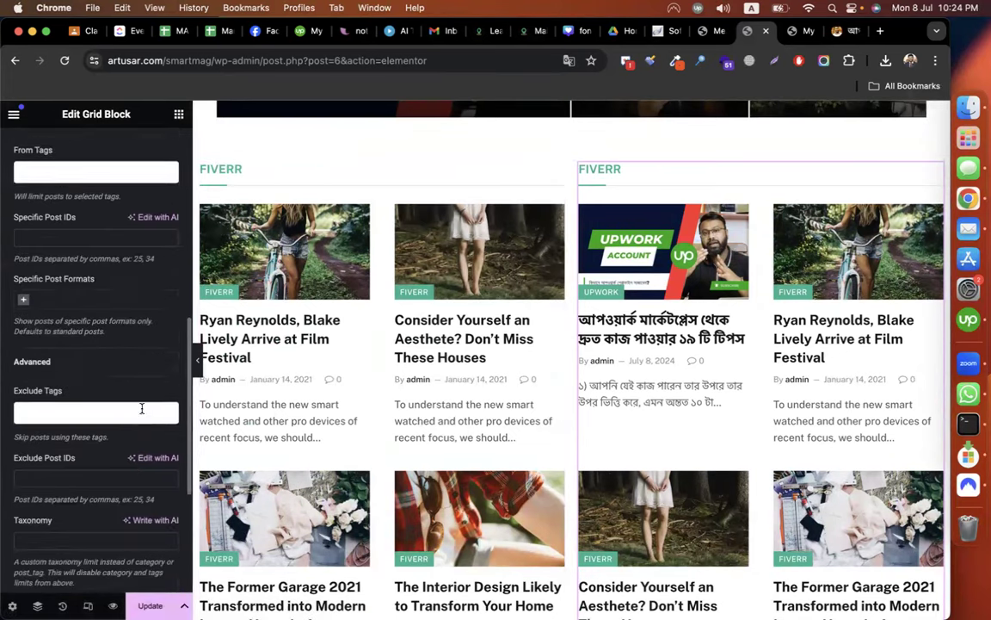
{"action": "scroll", "coordinate": [122, 487], "scroll_direction": "down", "scroll_amount": 5}
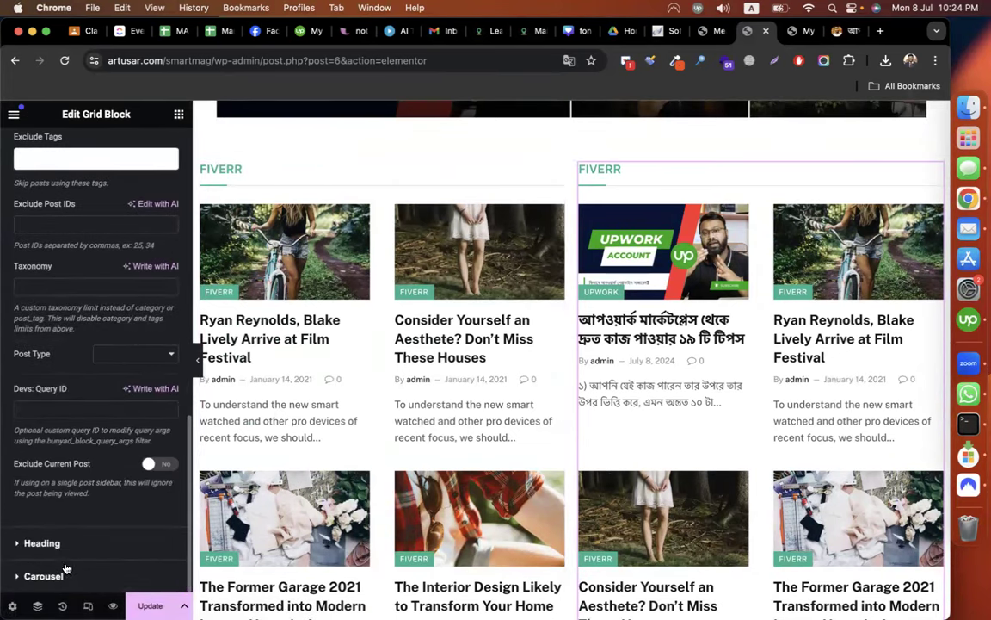
Give the copied grid the custom heading text Upwork.
{"action": "left_click", "coordinate": [56, 599]}
{"action": "left_click", "coordinate": [64, 415]}
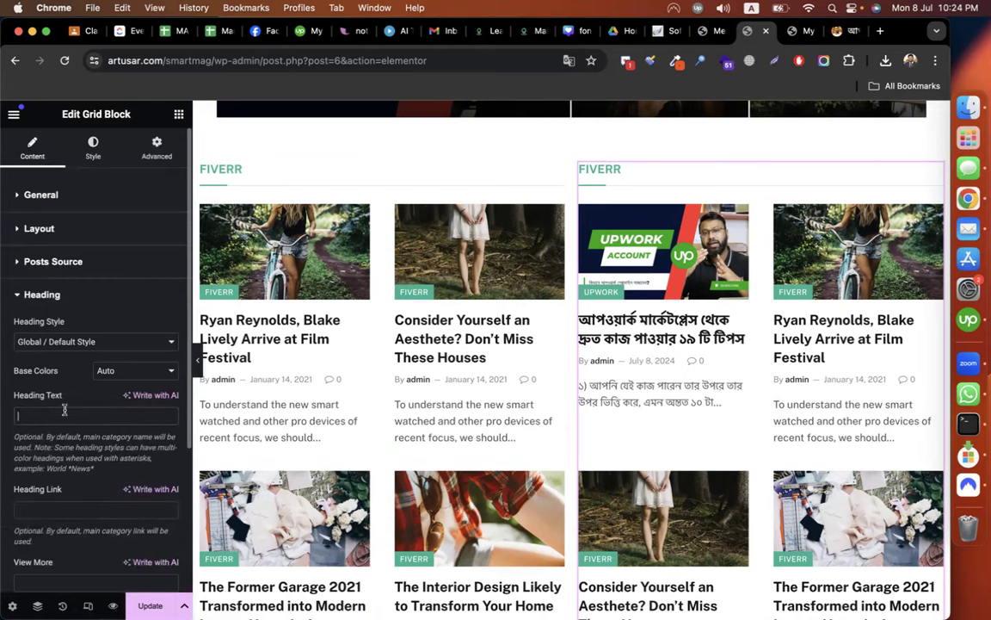
{"action": "type", "text": "Upwork"}
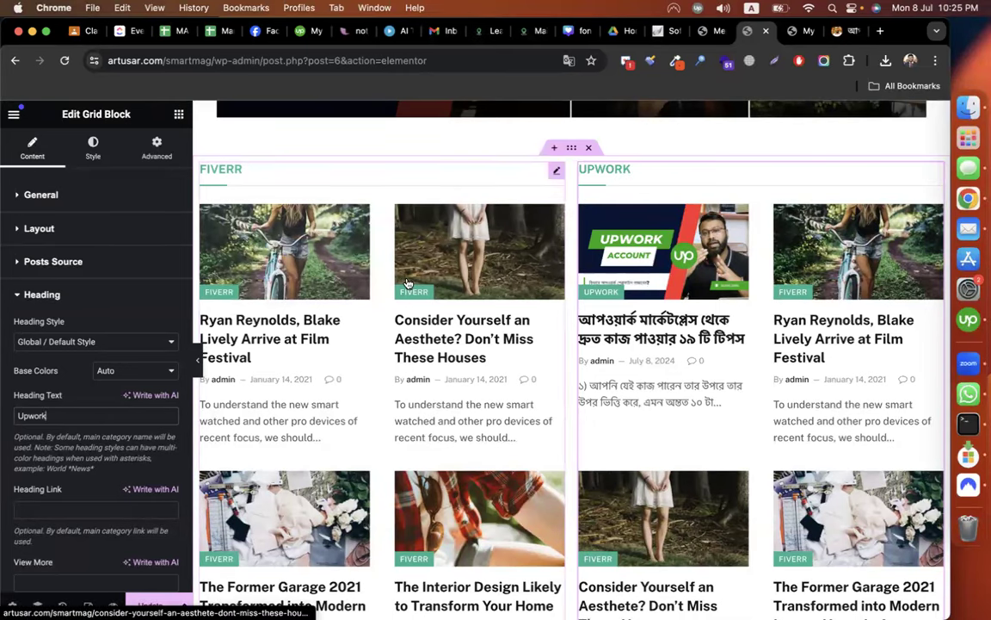
{"action": "scroll", "coordinate": [607, 365], "scroll_direction": "down", "scroll_amount": 1}
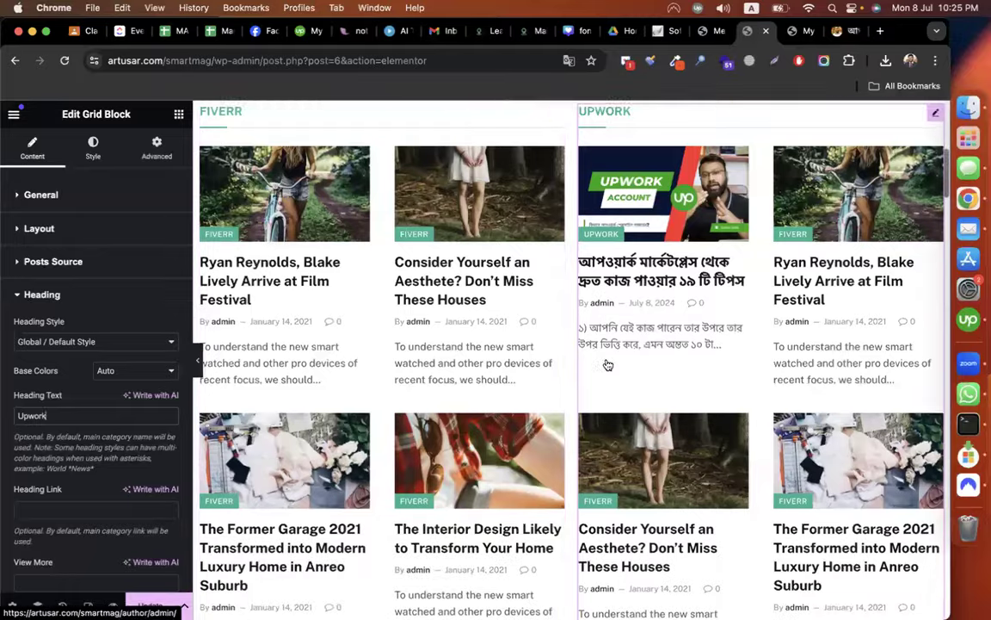
{"action": "scroll", "coordinate": [607, 365], "scroll_direction": "up", "scroll_amount": 1}
{"action": "scroll", "coordinate": [471, 307], "scroll_direction": "up", "scroll_amount": 2}
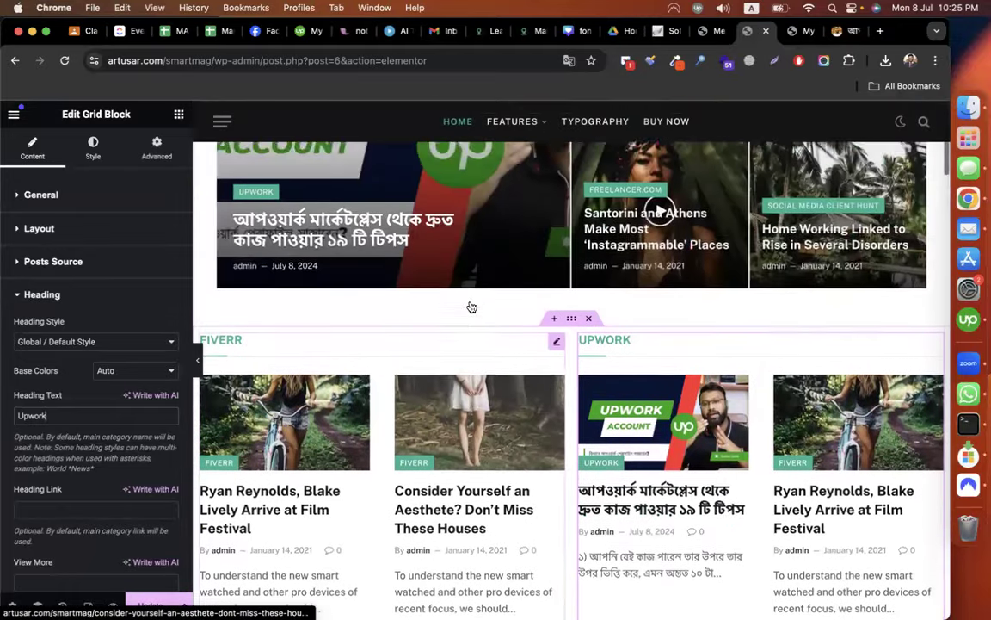
{"action": "scroll", "coordinate": [471, 307], "scroll_direction": "down", "scroll_amount": 6}
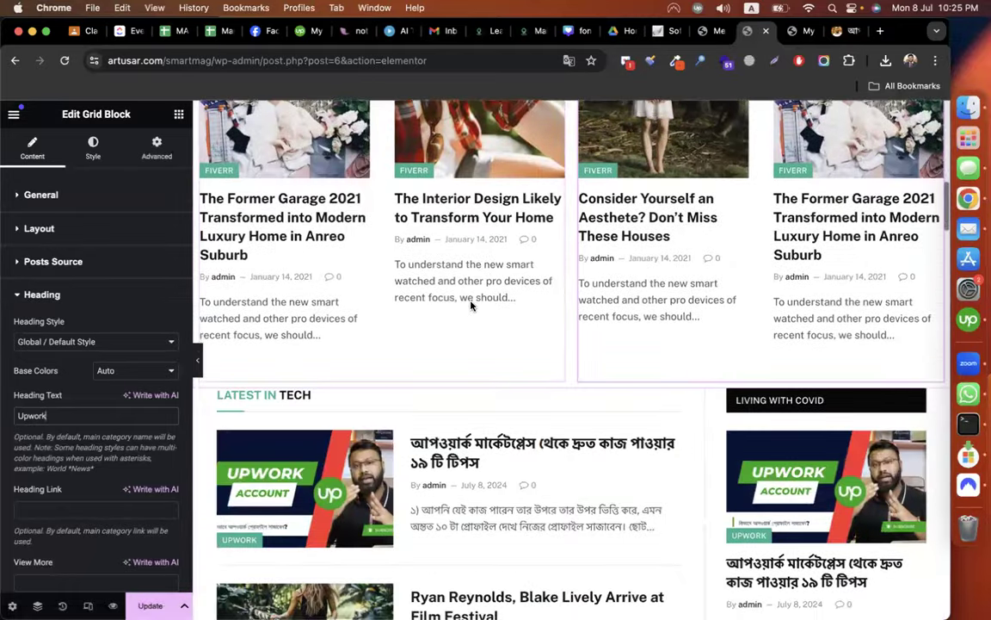
{"action": "scroll", "coordinate": [279, 281], "scroll_direction": "up", "scroll_amount": 1}
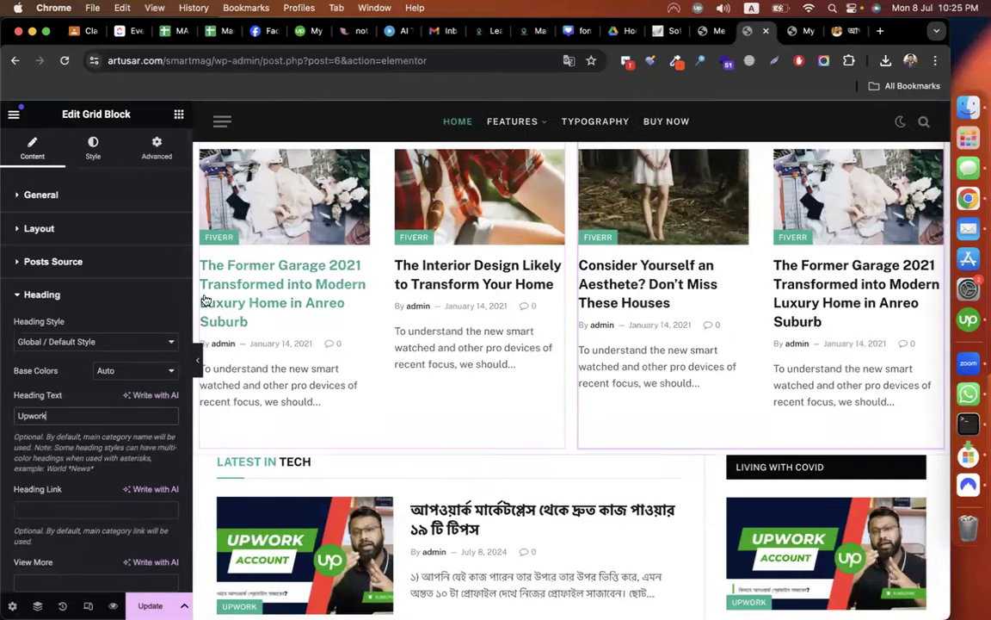
{"action": "scroll", "coordinate": [518, 283], "scroll_direction": "up", "scroll_amount": 5}
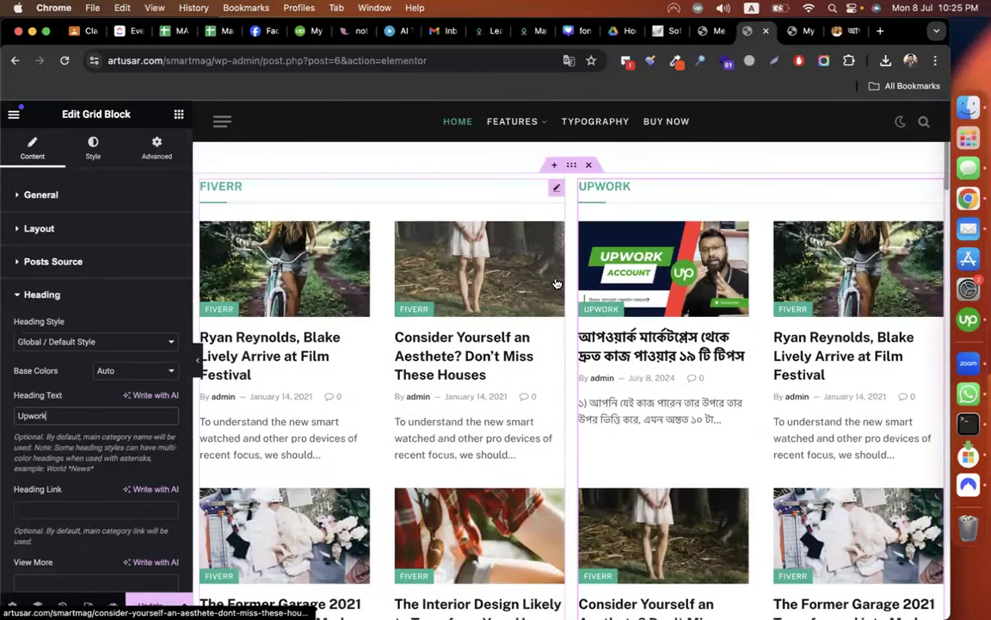
{"action": "left_click", "coordinate": [43, 196]}
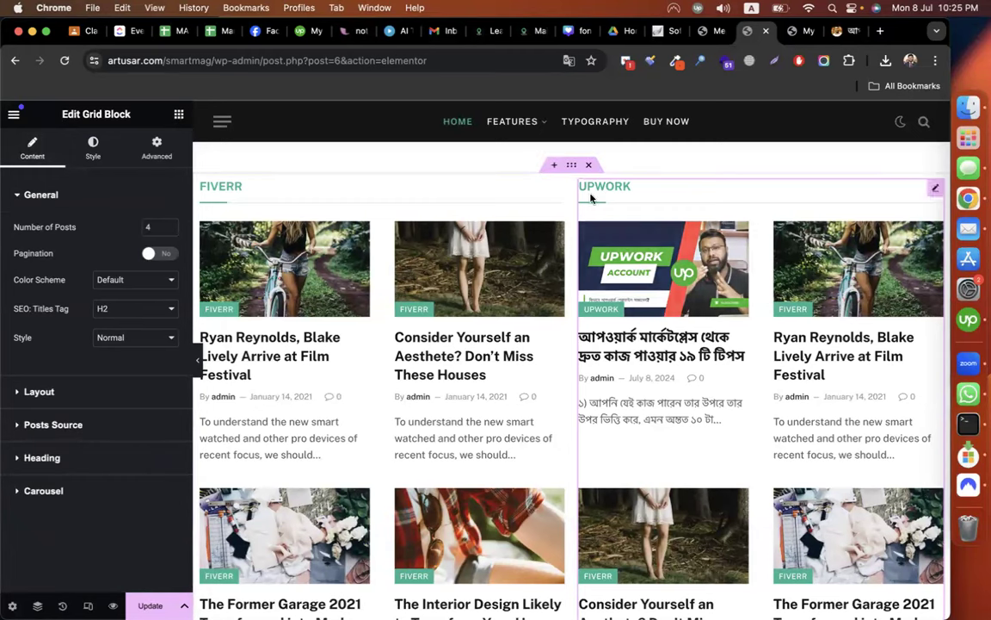
{"action": "left_click", "coordinate": [572, 166]}
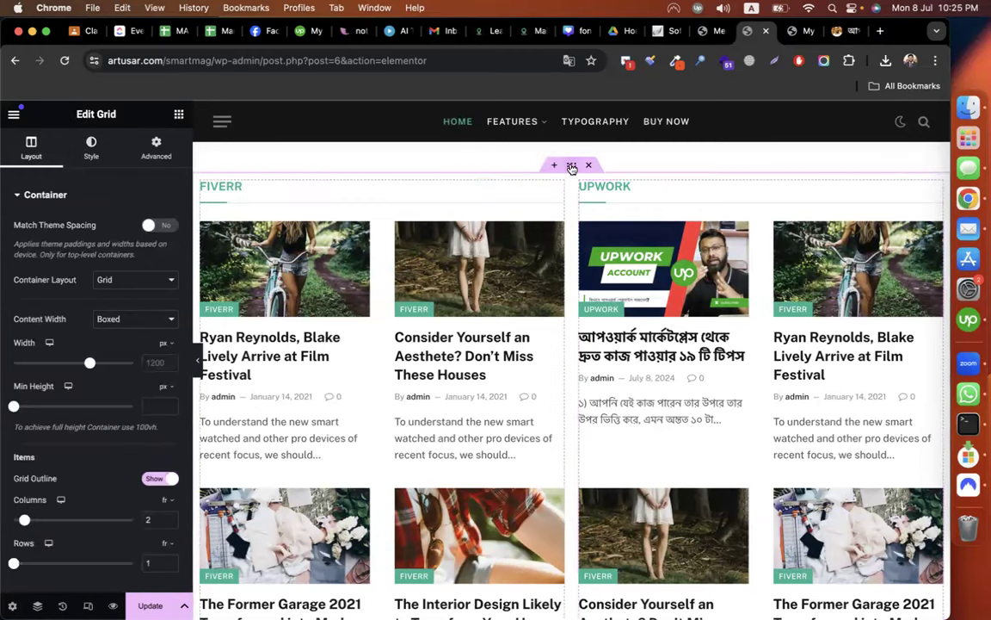
Set the post-grids container's padding to 30 px on every side, replacing an initial 20.
{"action": "left_click", "coordinate": [146, 139]}
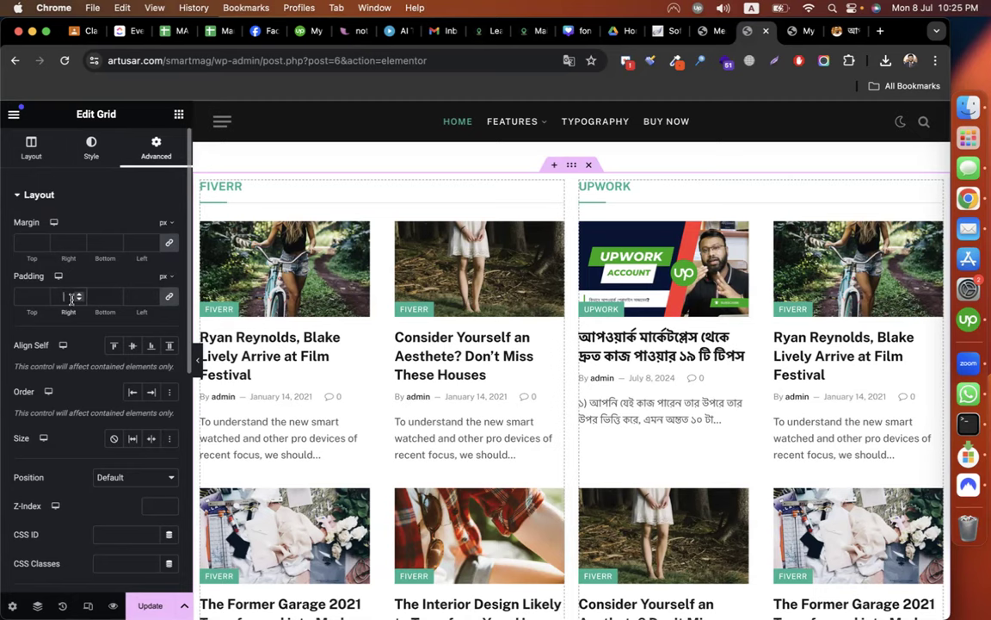
{"action": "type", "text": "20"}
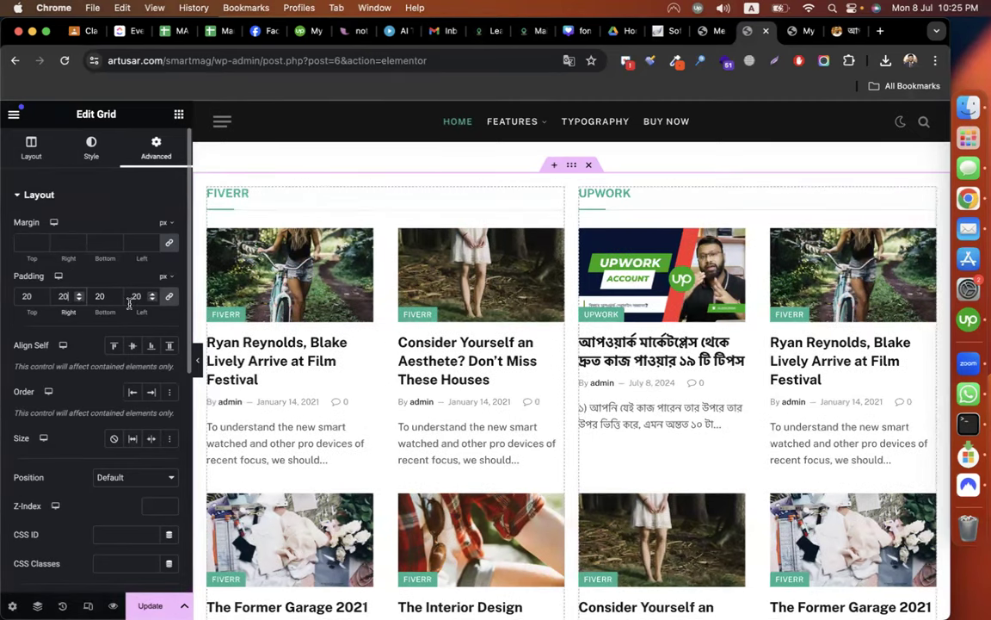
{"action": "scroll", "coordinate": [442, 327], "scroll_direction": "down", "scroll_amount": 5}
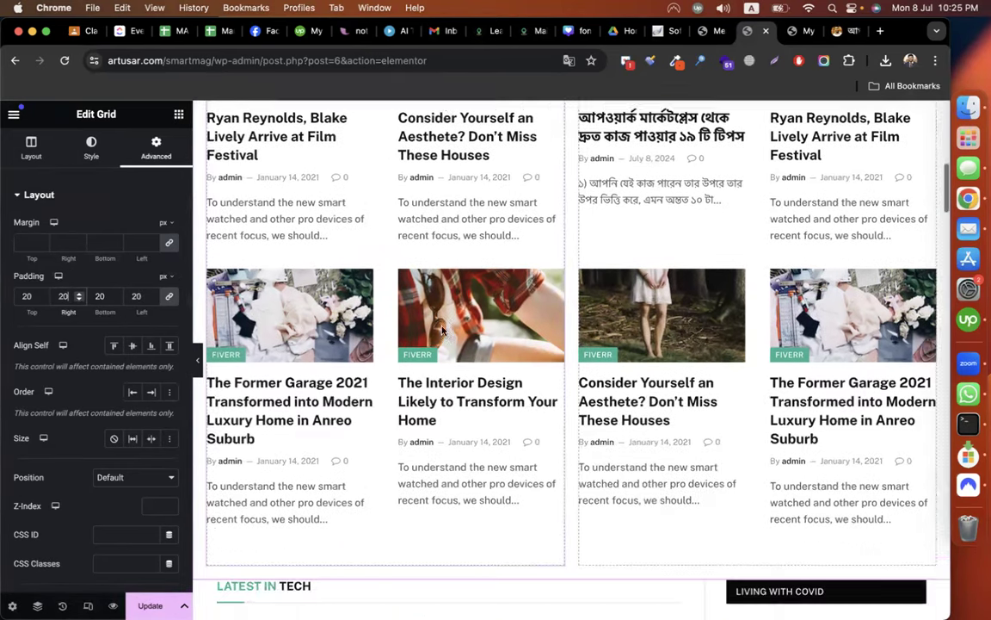
{"action": "scroll", "coordinate": [442, 332], "scroll_direction": "down", "scroll_amount": 3}
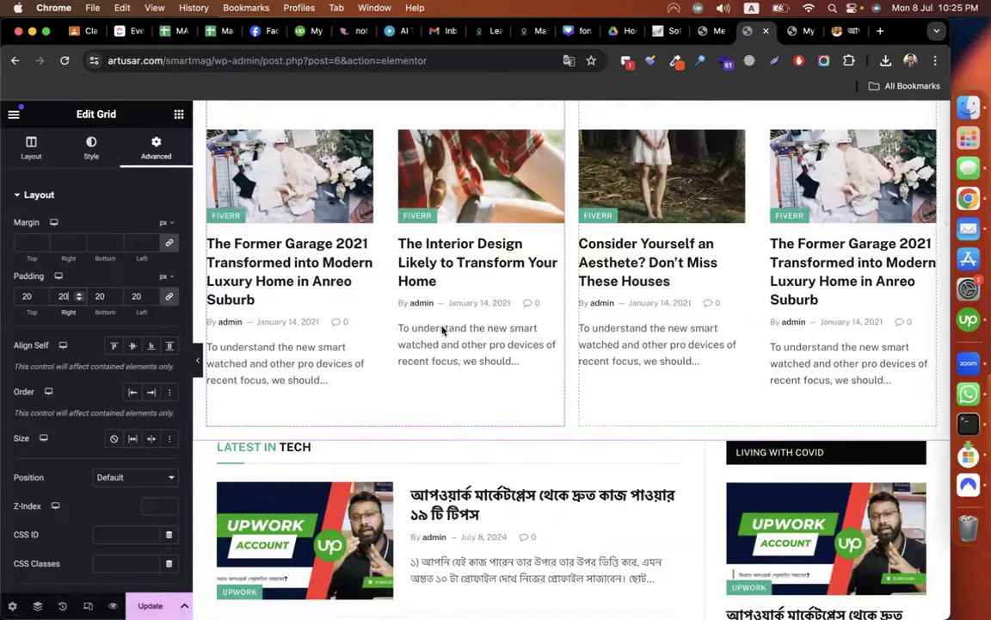
{"action": "scroll", "coordinate": [443, 327], "scroll_direction": "up", "scroll_amount": 1}
{"action": "key", "text": "BackSpace"}
{"action": "key", "text": "BackSpace"}
{"action": "type", "text": "30"}
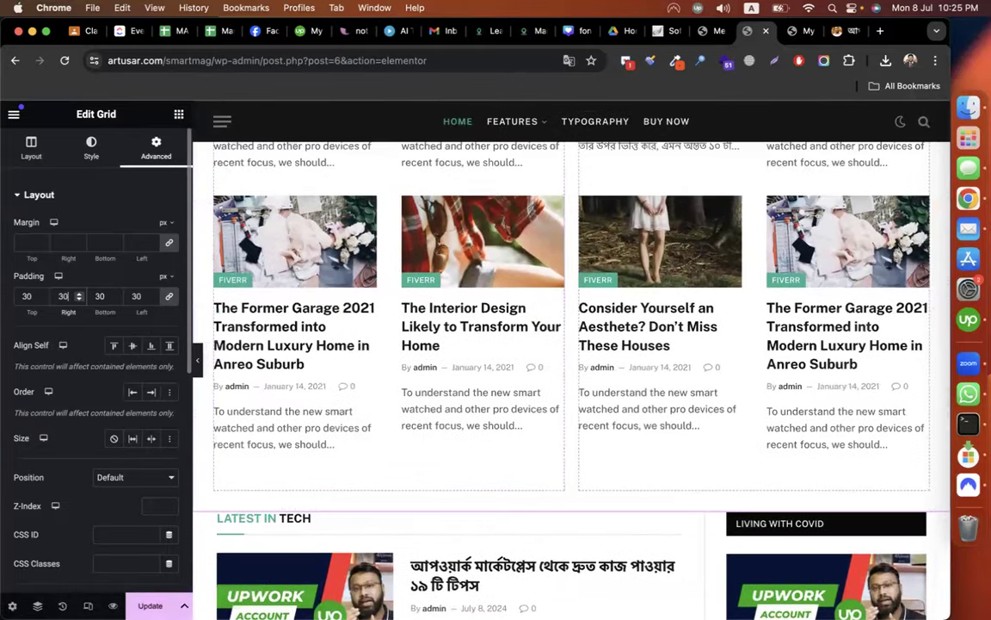
{"action": "scroll", "coordinate": [544, 324], "scroll_direction": "up", "scroll_amount": 1}
{"action": "scroll", "coordinate": [544, 324], "scroll_direction": "up", "scroll_amount": 3}
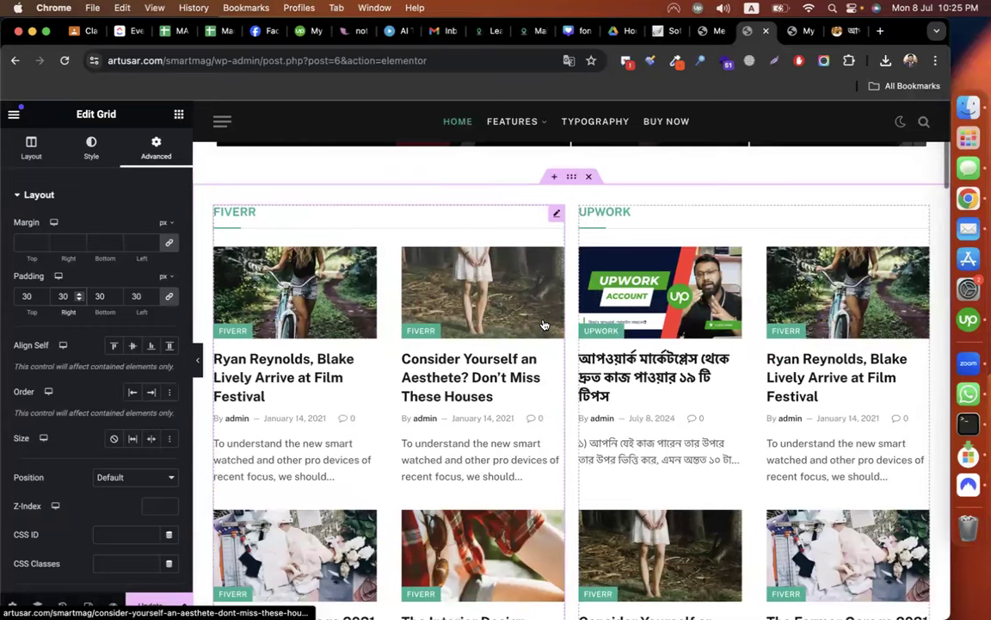
{"action": "scroll", "coordinate": [517, 430], "scroll_direction": "down", "scroll_amount": 3}
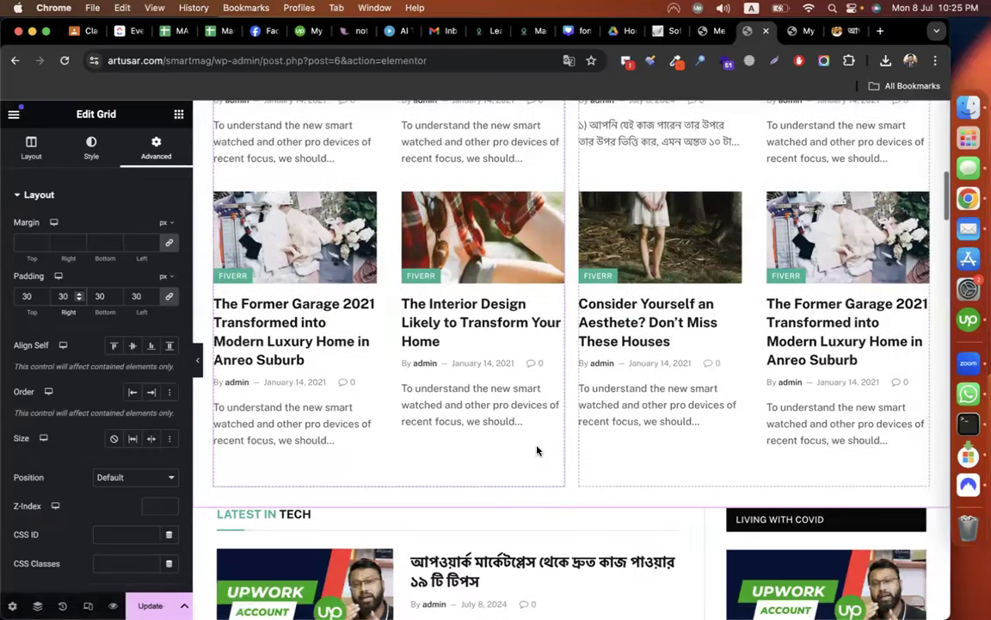
{"action": "scroll", "coordinate": [491, 415], "scroll_direction": "up", "scroll_amount": 5}
{"action": "scroll", "coordinate": [493, 414], "scroll_direction": "down", "scroll_amount": 5}
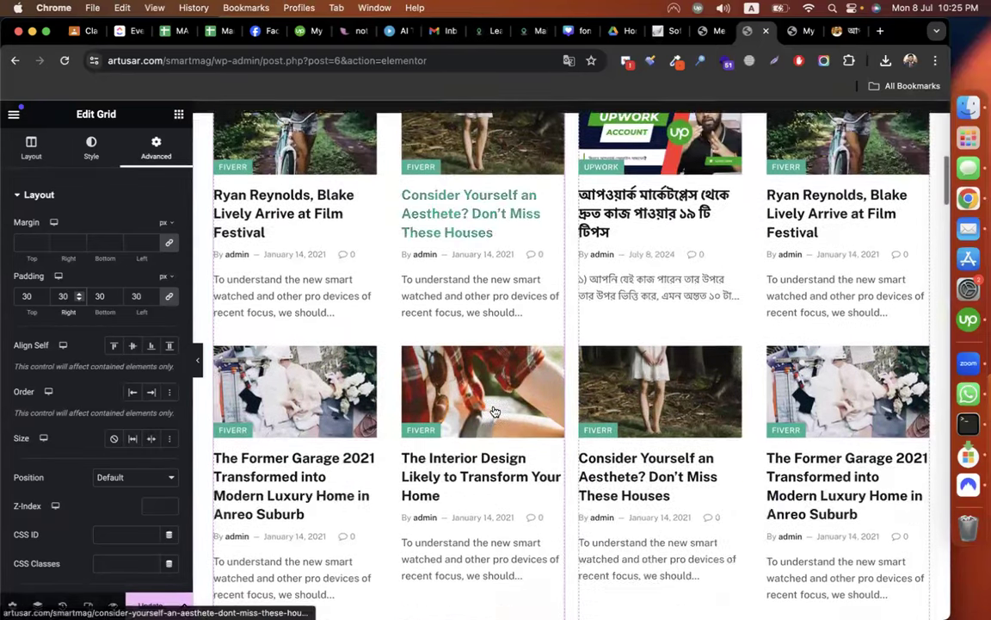
{"action": "scroll", "coordinate": [495, 411], "scroll_direction": "down", "scroll_amount": 2}
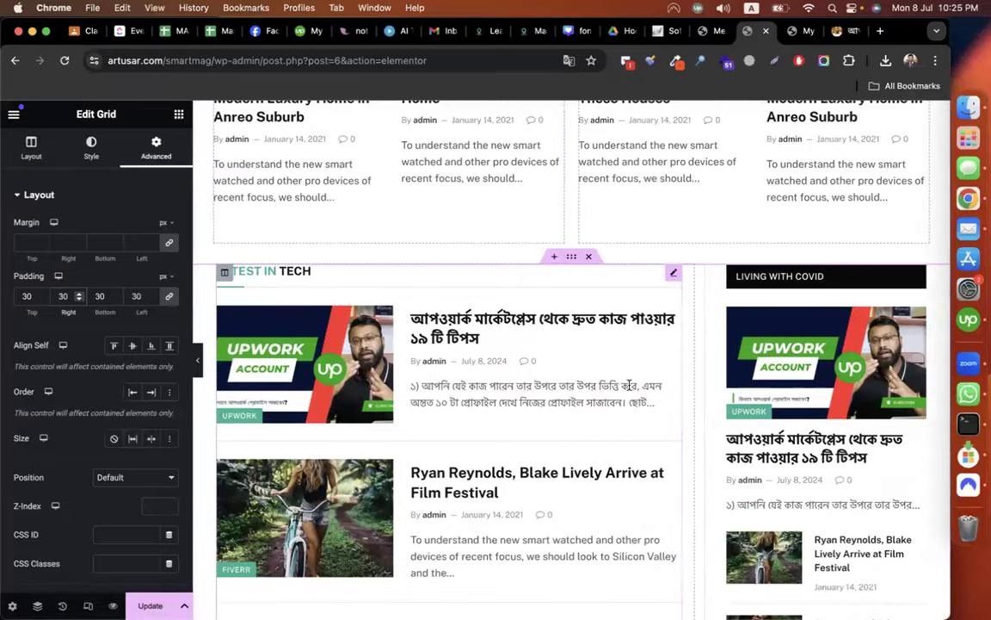
{"action": "scroll", "coordinate": [629, 385], "scroll_direction": "down", "scroll_amount": 10}
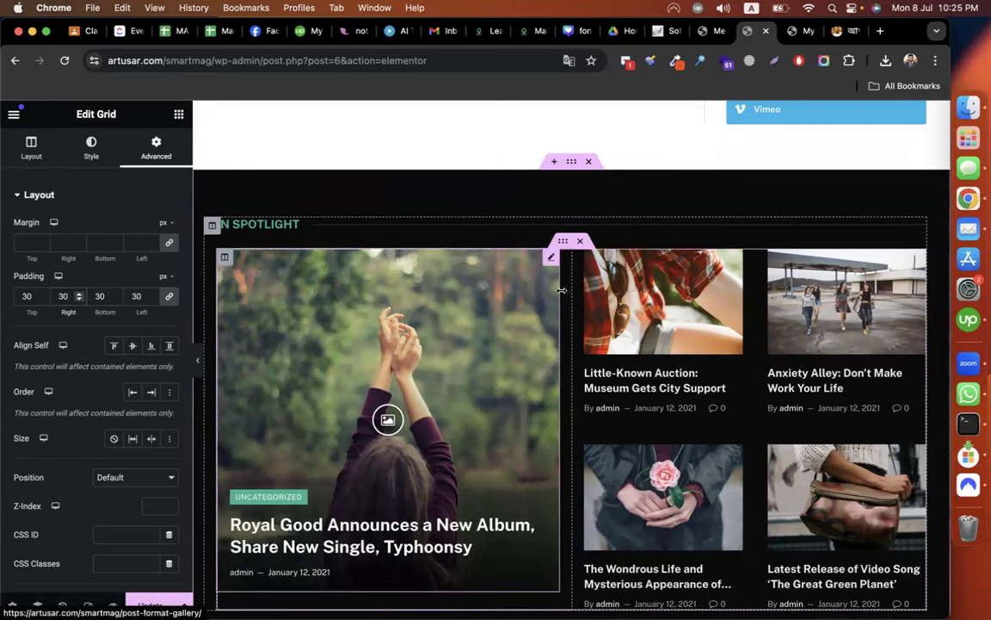
Delete the In Spotlight posts grid and try dropping a News Focus Block under the heading.
{"action": "left_click", "coordinate": [579, 244]}
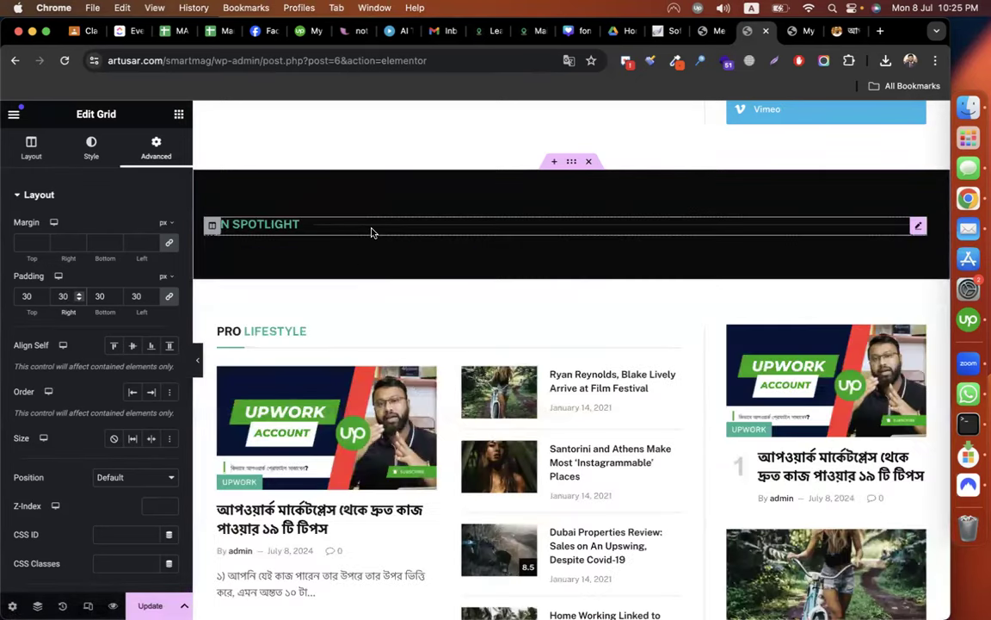
{"action": "left_click", "coordinate": [178, 114]}
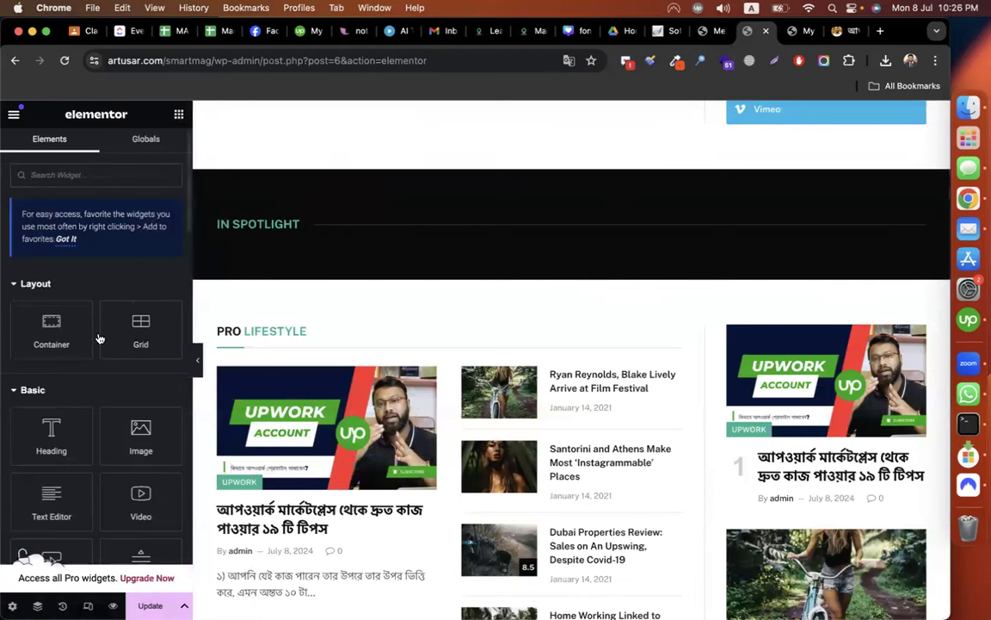
{"action": "scroll", "coordinate": [95, 379], "scroll_direction": "down", "scroll_amount": 15}
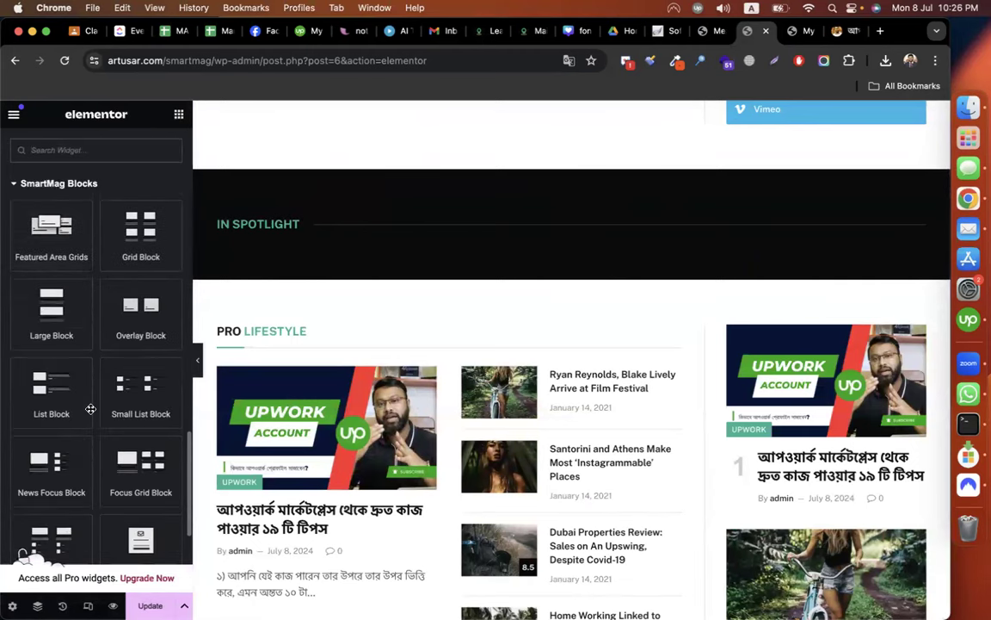
{"action": "scroll", "coordinate": [91, 409], "scroll_direction": "down", "scroll_amount": 1}
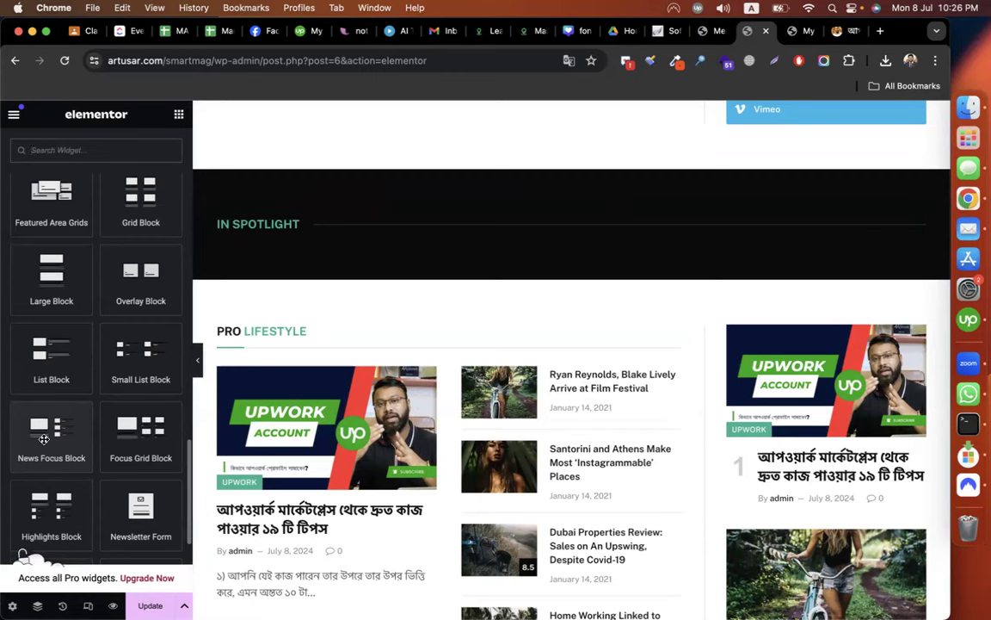
{"action": "scroll", "coordinate": [49, 441], "scroll_direction": "up", "scroll_amount": 1}
{"action": "left_click_drag", "start_coordinate": [31, 451], "coordinate": [343, 241]}
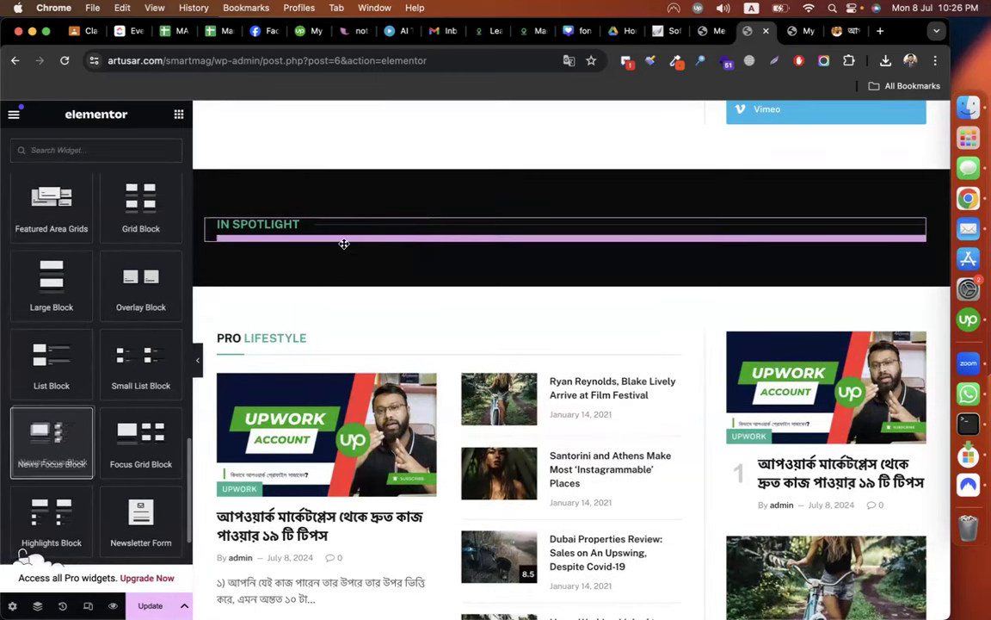
{"action": "left_click_drag", "start_coordinate": [32, 459], "coordinate": [306, 252]}
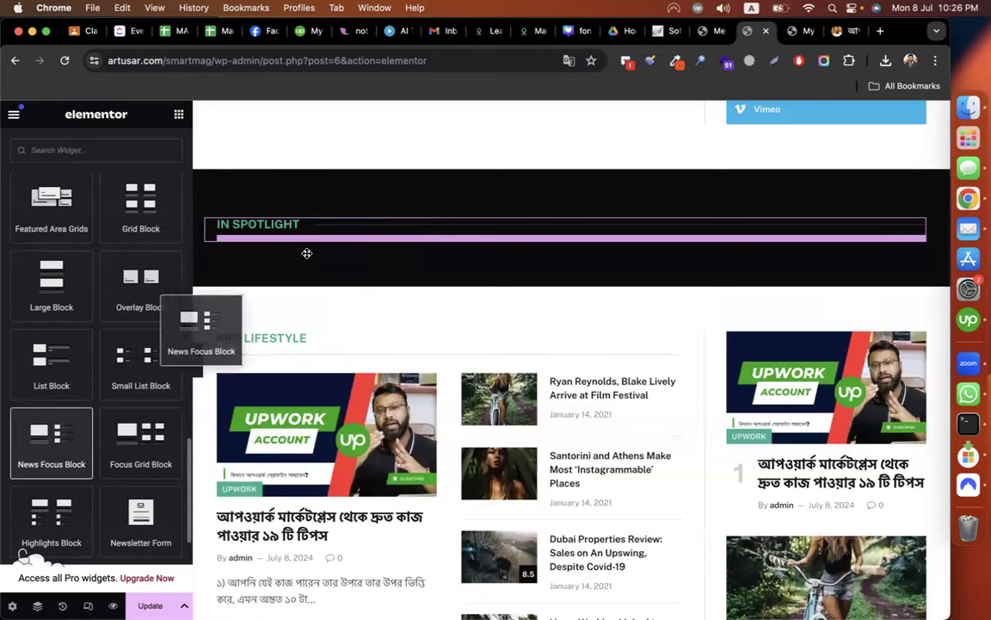
{"action": "left_click", "coordinate": [303, 241]}
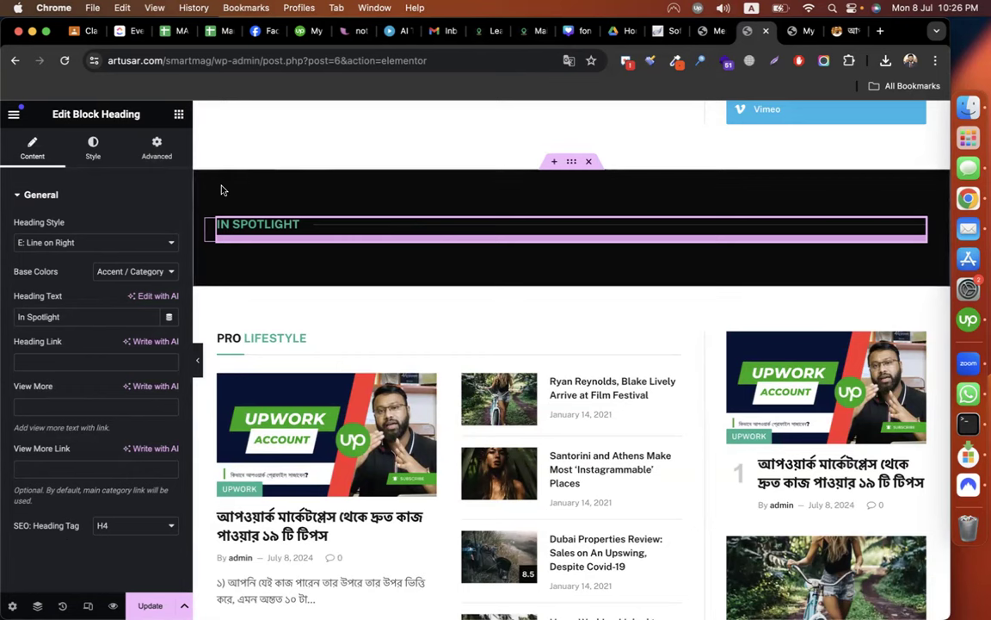
Drag a SmartMag Highlights Block beneath the IN SPOTLIGHT heading.
{"action": "left_click", "coordinate": [178, 114]}
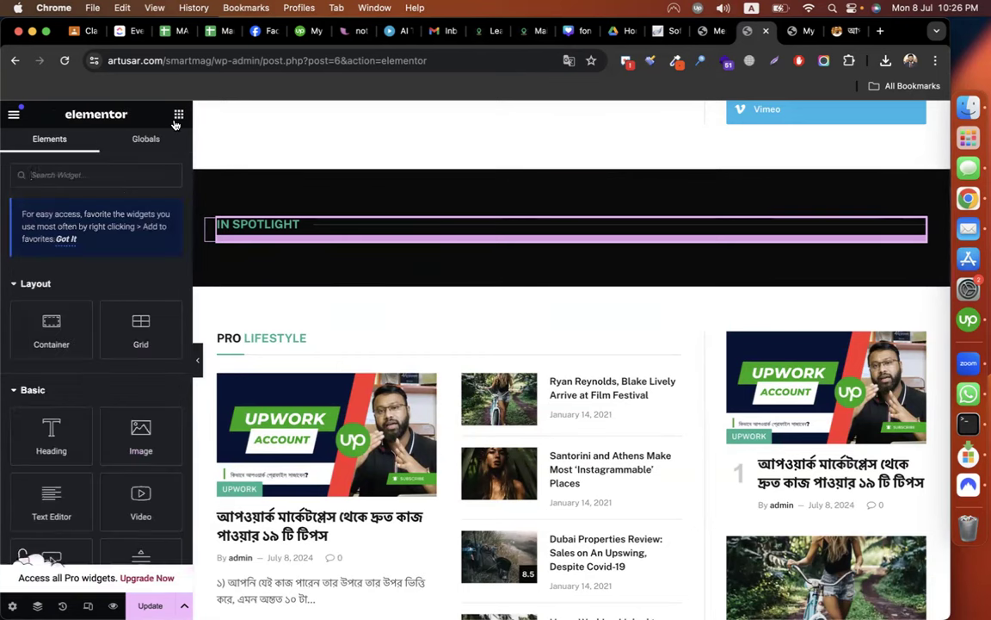
{"action": "scroll", "coordinate": [52, 482], "scroll_direction": "down", "scroll_amount": 10}
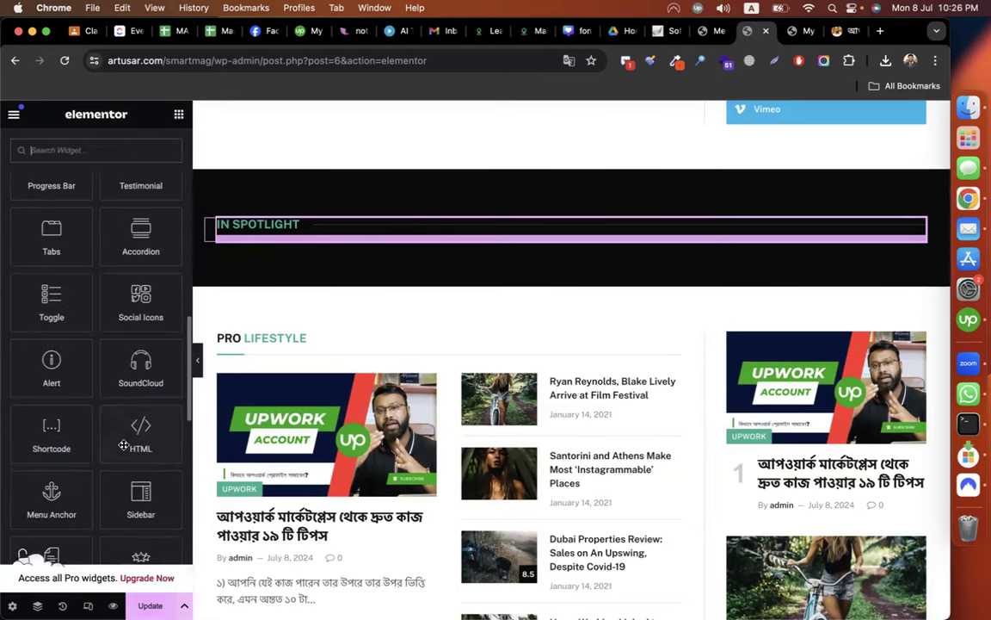
{"action": "scroll", "coordinate": [123, 445], "scroll_direction": "down", "scroll_amount": 15}
{"action": "scroll", "coordinate": [123, 445], "scroll_direction": "up", "scroll_amount": 3}
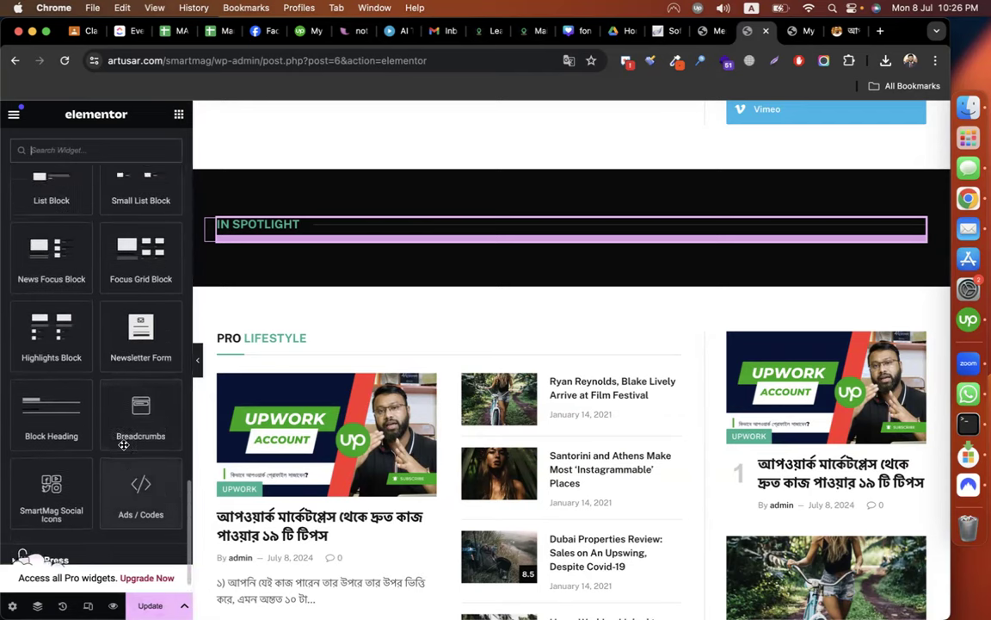
{"action": "left_click_drag", "start_coordinate": [71, 411], "coordinate": [326, 239]}
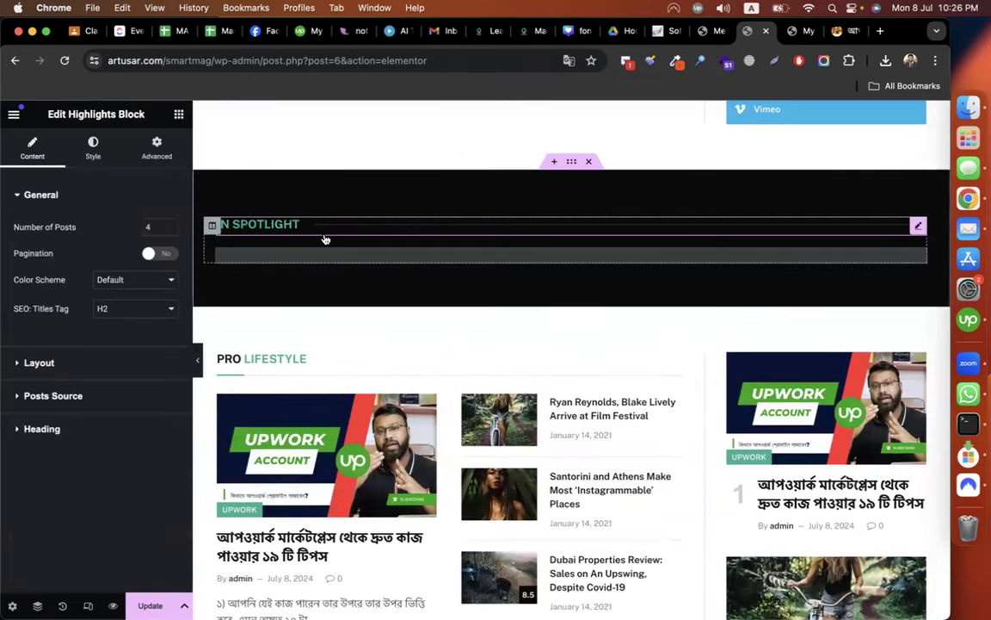
Set the Highlights Block's Posts Source to the Freelancing category.
{"action": "scroll", "coordinate": [529, 393], "scroll_direction": "down", "scroll_amount": 6}
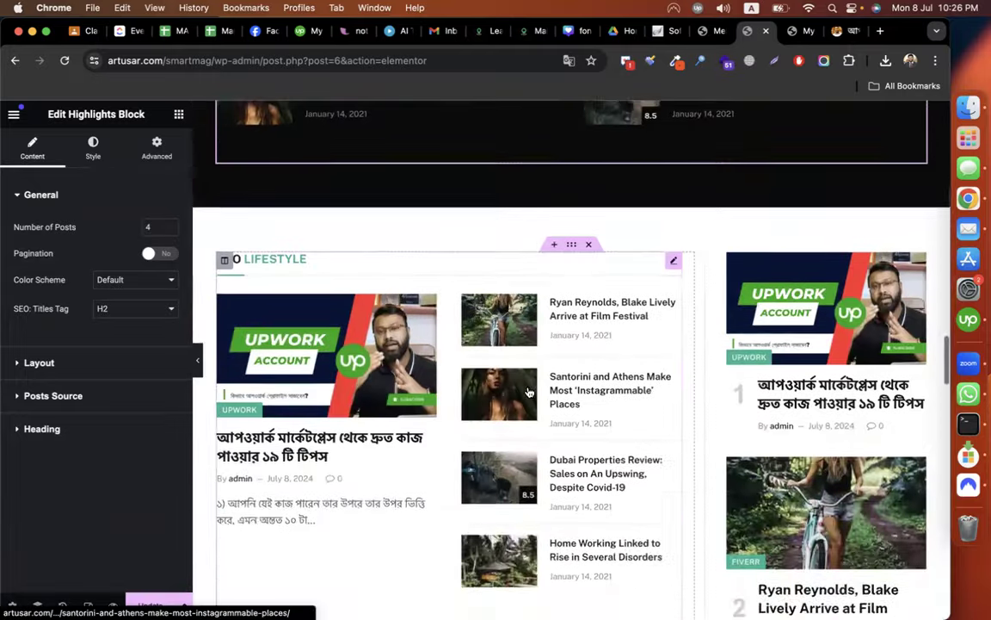
{"action": "scroll", "coordinate": [529, 392], "scroll_direction": "up", "scroll_amount": 5}
{"action": "scroll", "coordinate": [529, 391], "scroll_direction": "up", "scroll_amount": 3}
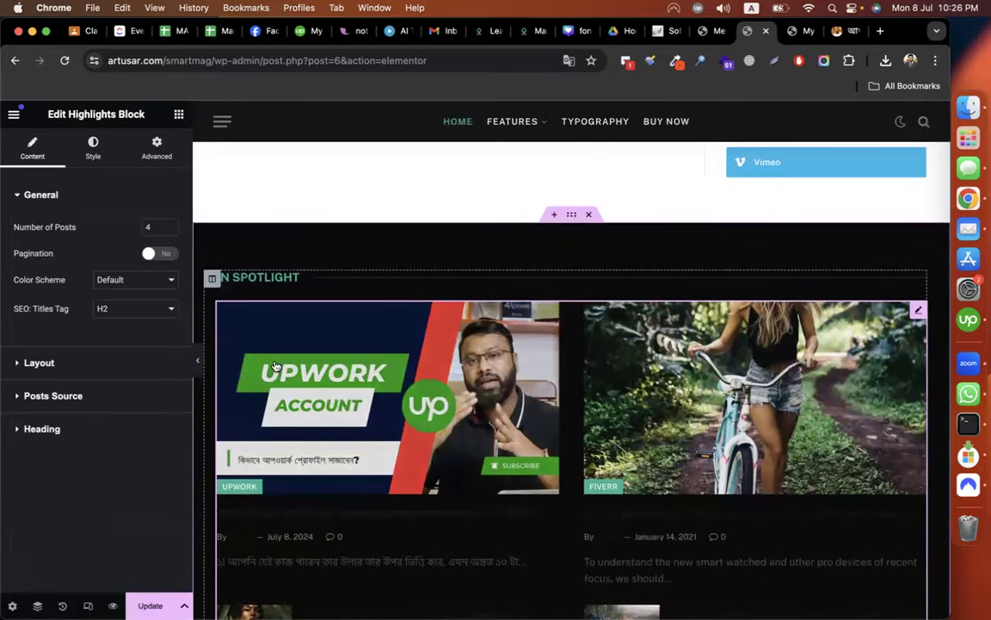
{"action": "left_click", "coordinate": [77, 396]}
{"action": "left_click", "coordinate": [52, 408]}
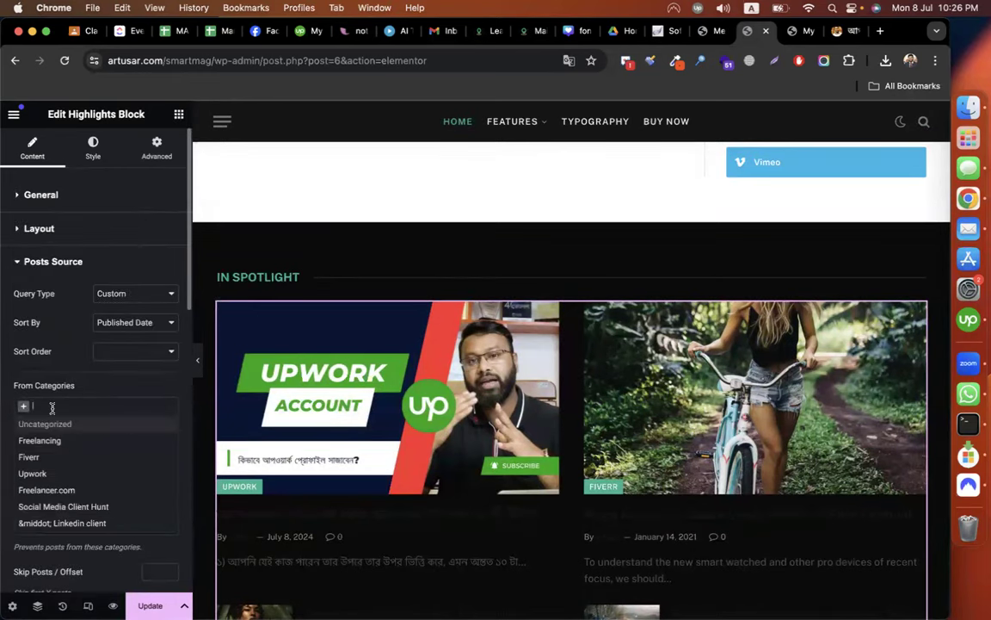
{"action": "left_click", "coordinate": [49, 440]}
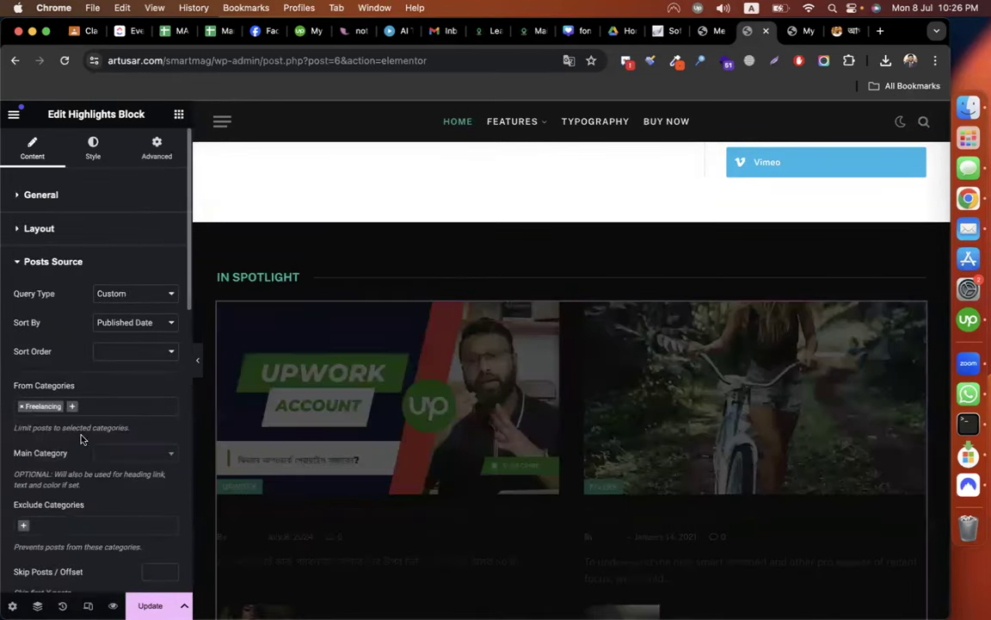
Rename the IN SPOTLIGHT heading to Freelancing.
{"action": "left_click", "coordinate": [261, 276]}
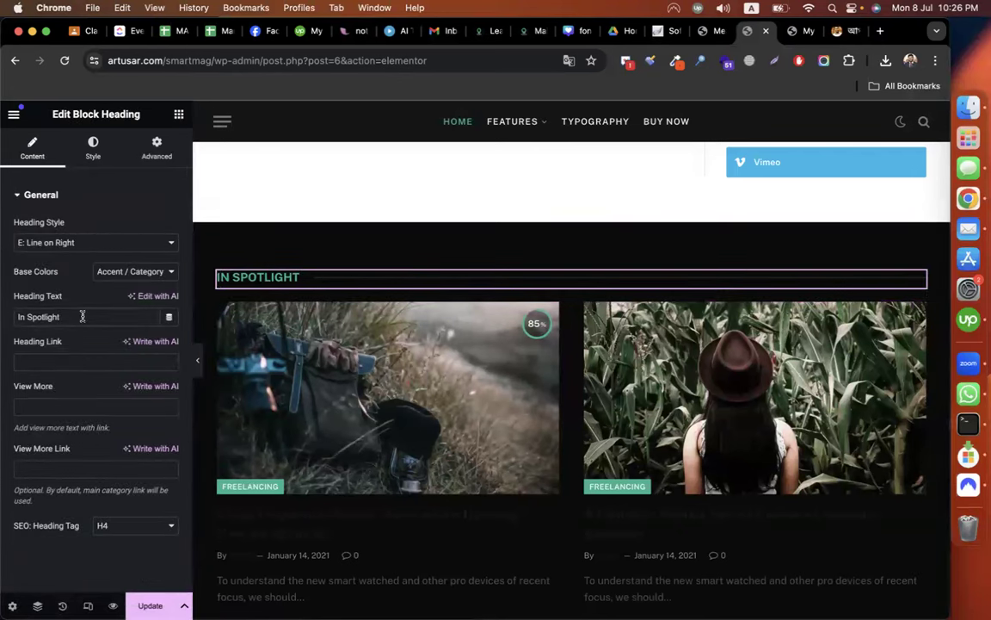
{"action": "type", "text": "Freelancing"}
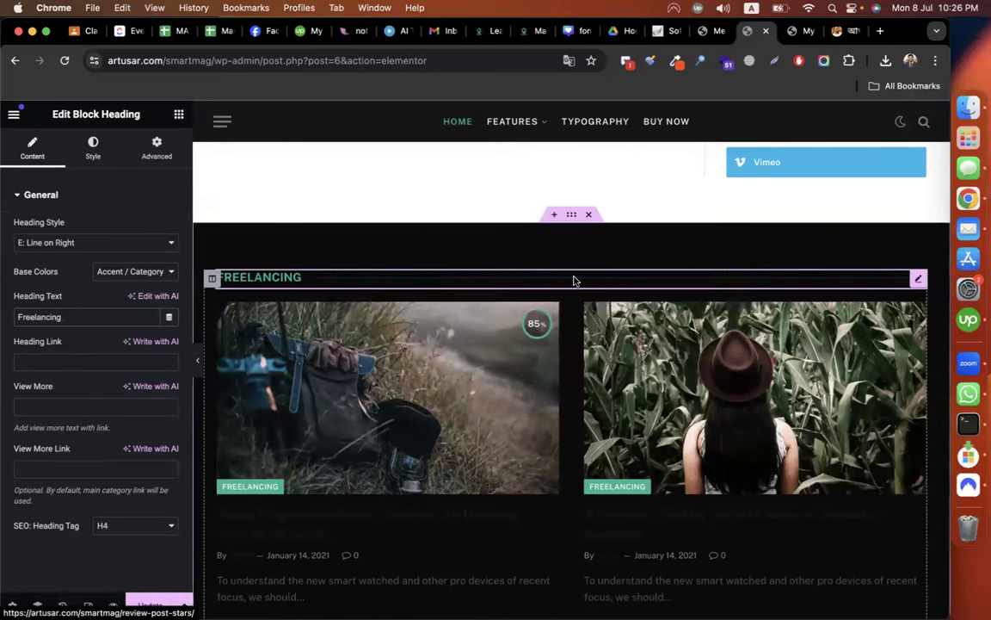
{"action": "scroll", "coordinate": [585, 283], "scroll_direction": "down", "scroll_amount": 3}
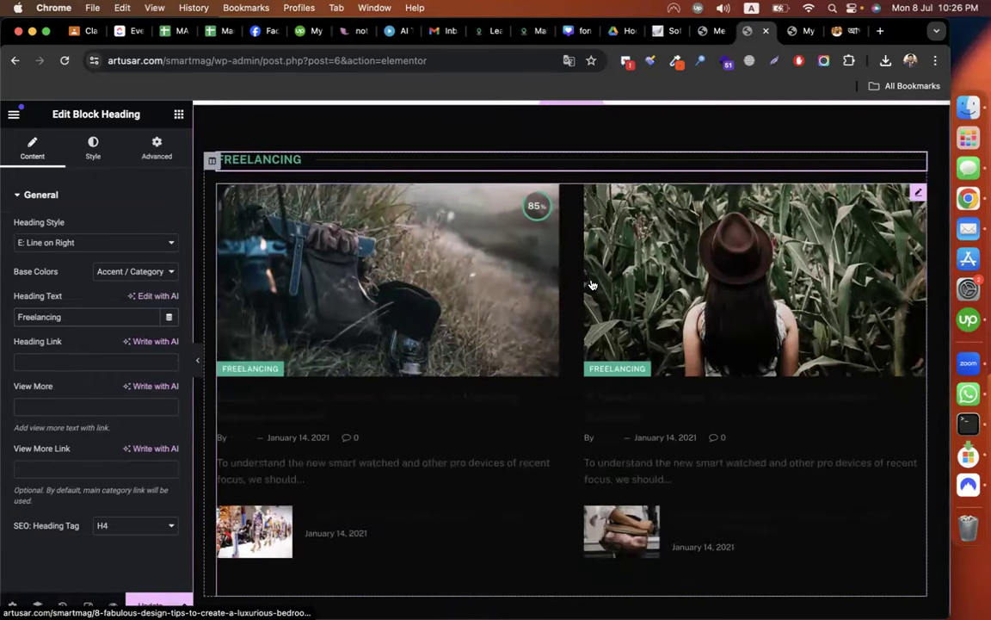
{"action": "left_click", "coordinate": [91, 148]}
{"action": "left_click", "coordinate": [437, 301]}
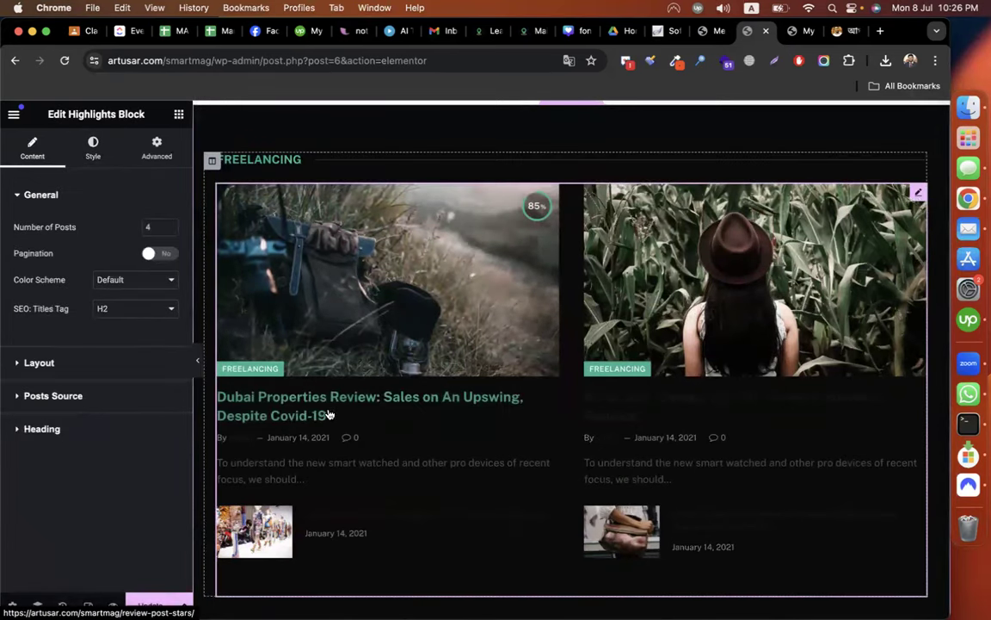
Set the Freelancing block's accent colour to white #FFFFFF.
{"action": "left_click", "coordinate": [93, 150]}
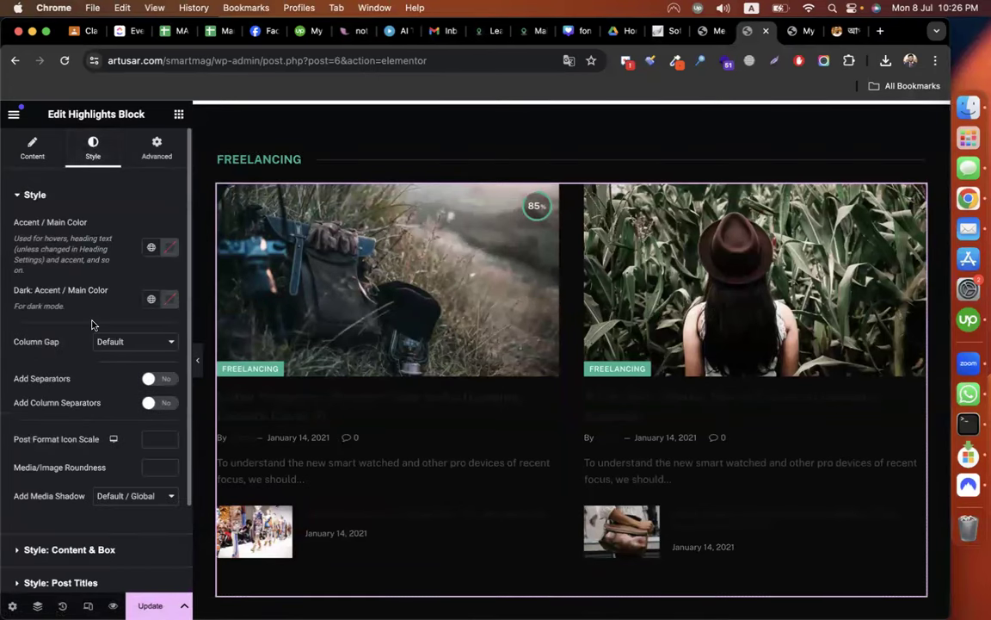
{"action": "left_click", "coordinate": [171, 250]}
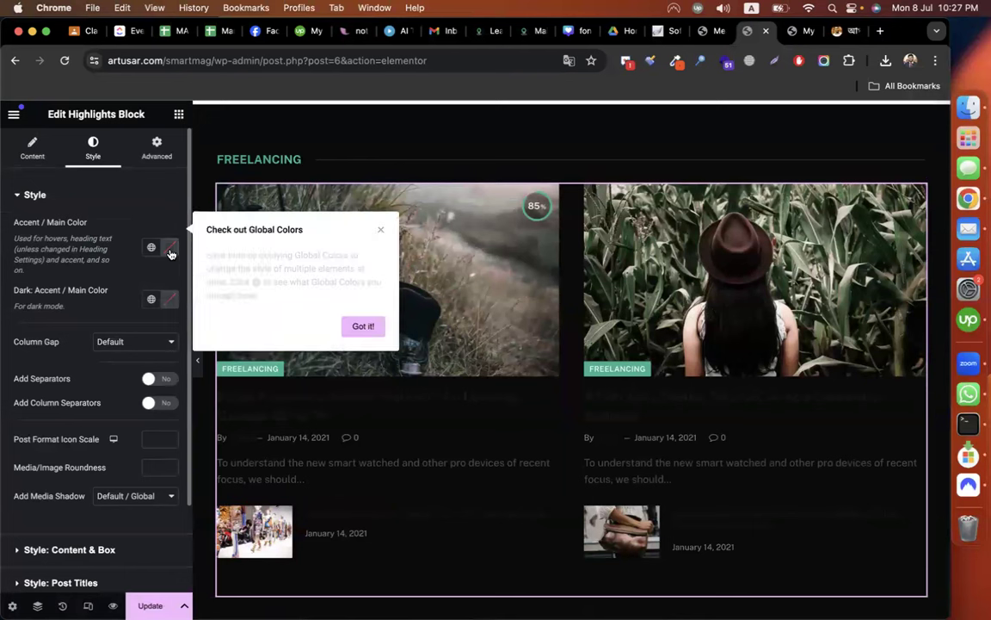
{"action": "left_click_drag", "start_coordinate": [110, 342], "coordinate": [65, 278]}
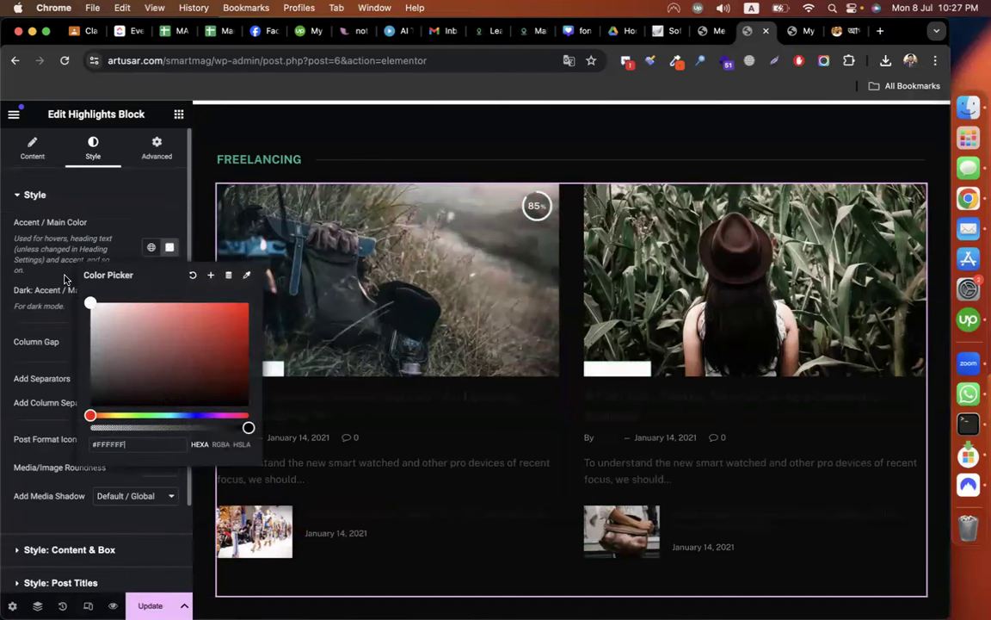
{"action": "left_click", "coordinate": [144, 191]}
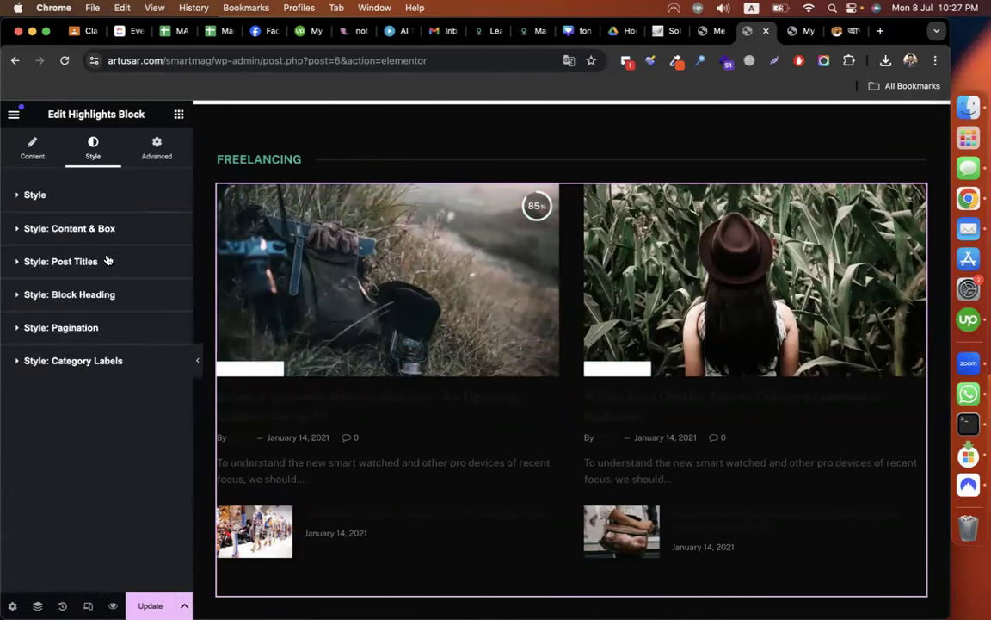
Make the Freelancing block's post titles white.
{"action": "left_click", "coordinate": [108, 260]}
{"action": "left_click", "coordinate": [108, 262]}
{"action": "left_click", "coordinate": [109, 262]}
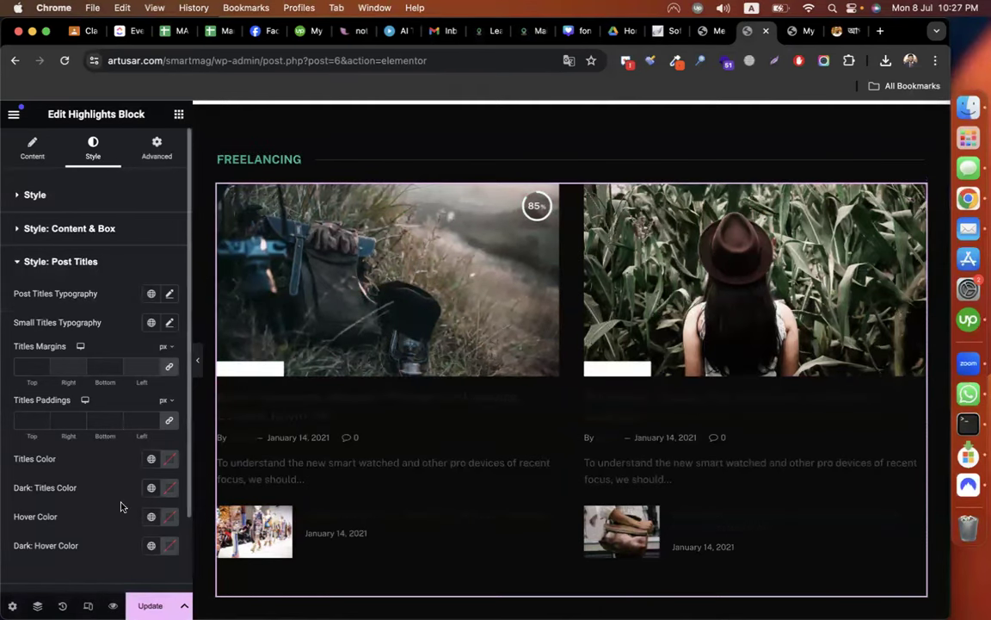
{"action": "scroll", "coordinate": [121, 507], "scroll_direction": "down", "scroll_amount": 3}
{"action": "left_click", "coordinate": [168, 396]}
{"action": "left_click_drag", "start_coordinate": [114, 448], "coordinate": [72, 436]}
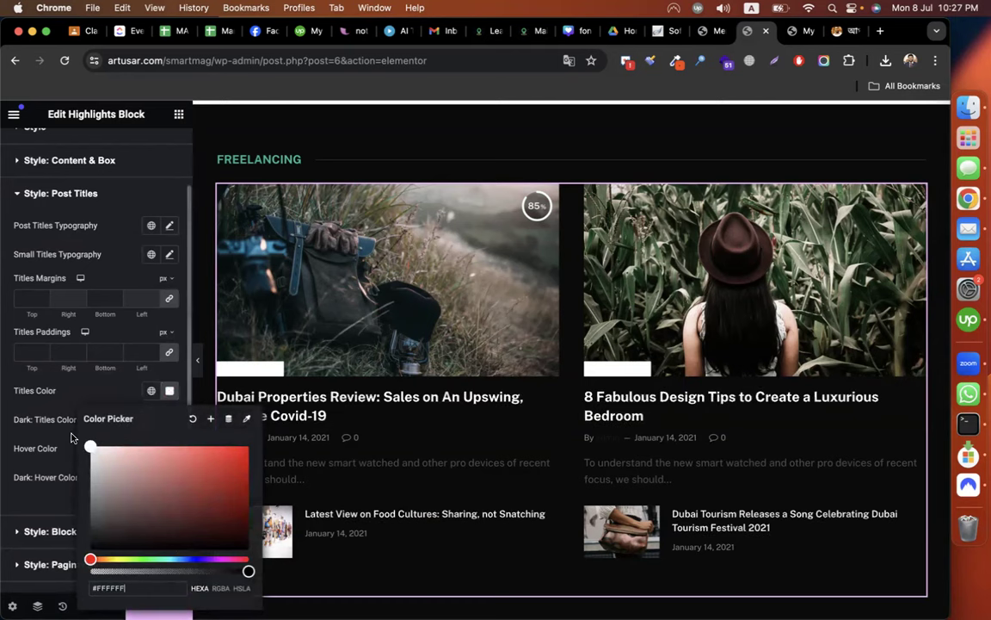
{"action": "left_click", "coordinate": [160, 197]}
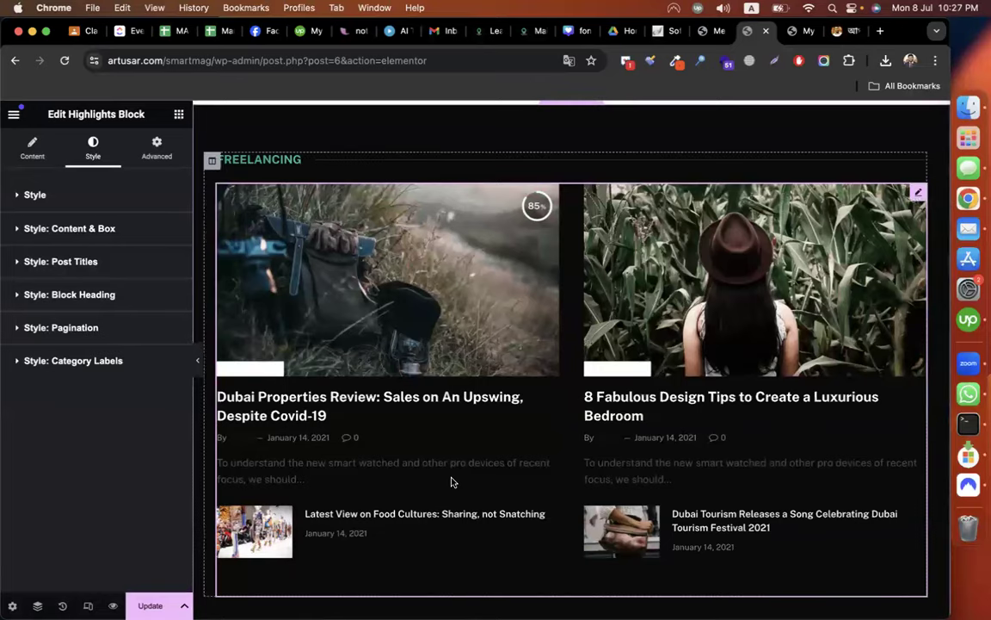
{"action": "scroll", "coordinate": [451, 481], "scroll_direction": "down", "scroll_amount": 3}
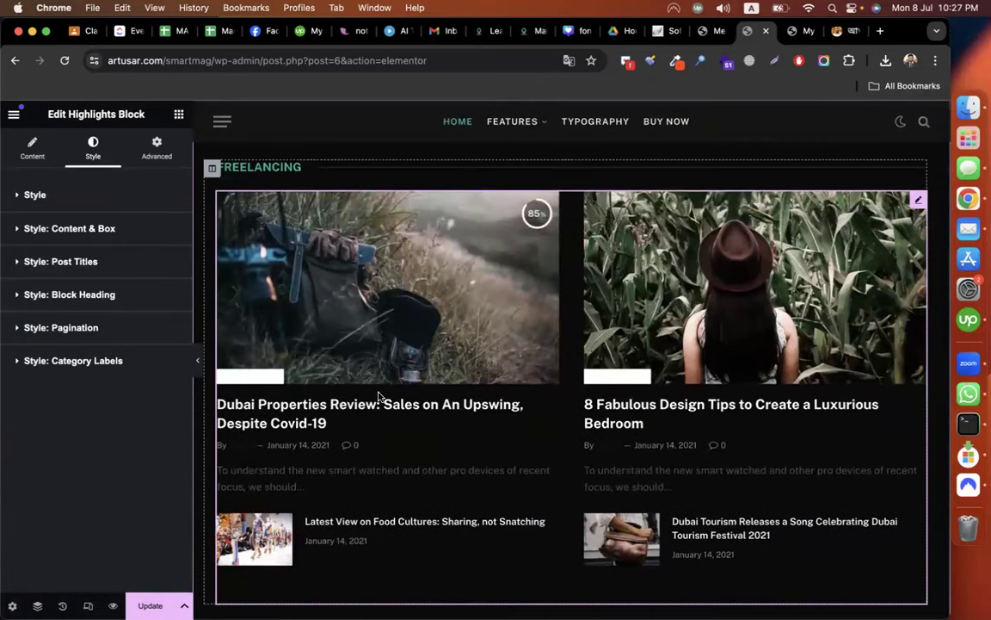
{"action": "scroll", "coordinate": [546, 420], "scroll_direction": "down", "scroll_amount": 1}
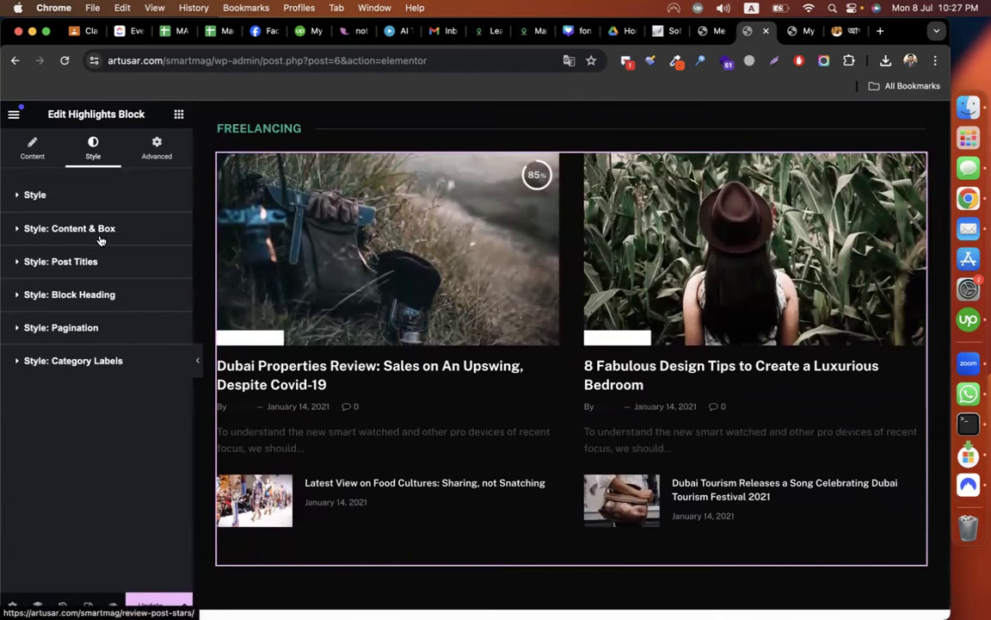
Change the block's Number of Posts from 4 to 6.
{"action": "left_click", "coordinate": [33, 151]}
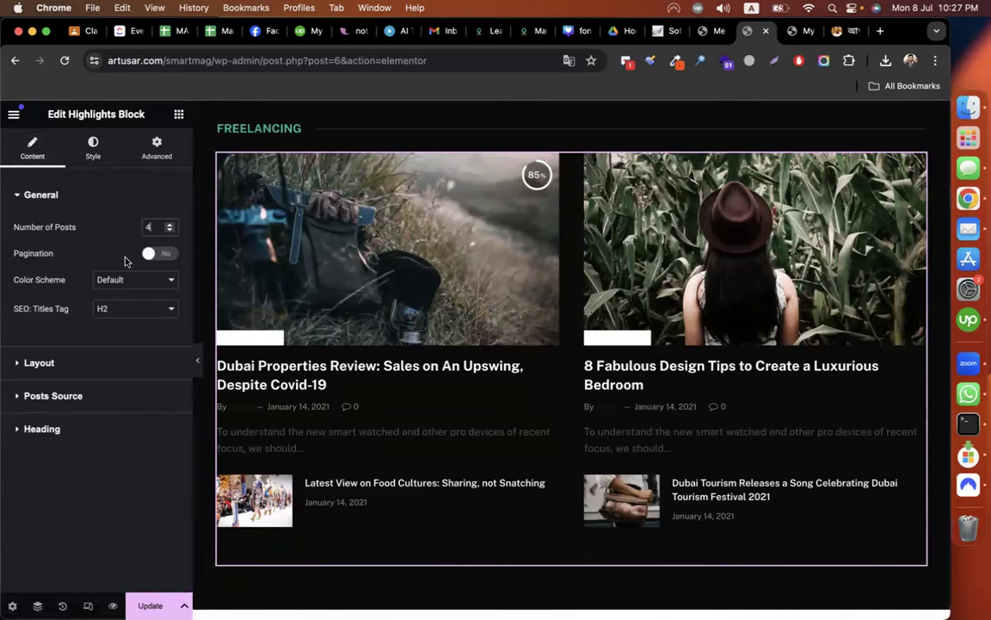
{"action": "left_click", "coordinate": [148, 227]}
{"action": "key", "text": "BackSpace"}
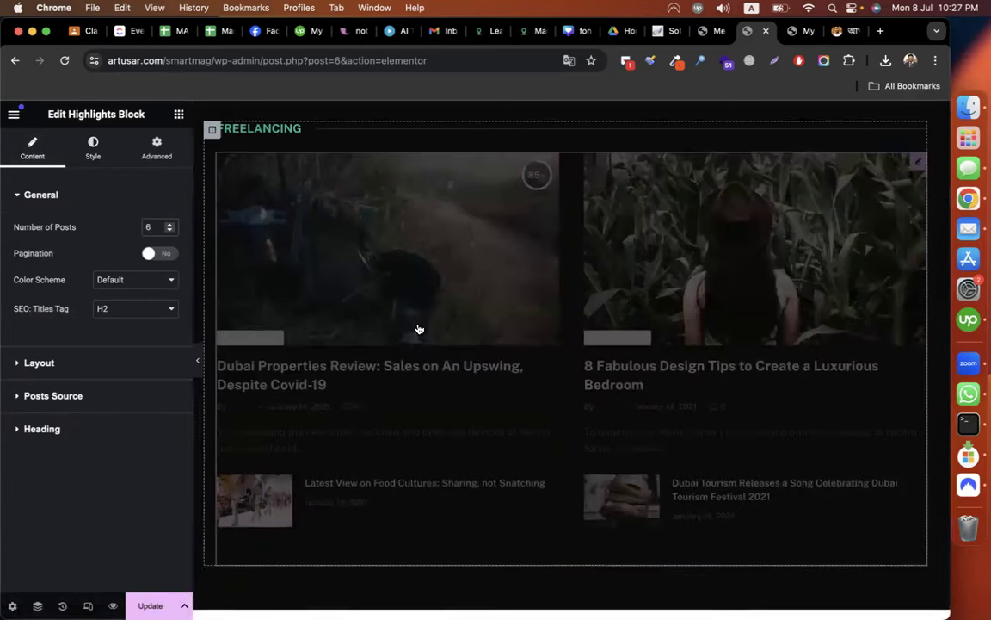
{"action": "scroll", "coordinate": [419, 329], "scroll_direction": "down", "scroll_amount": 3}
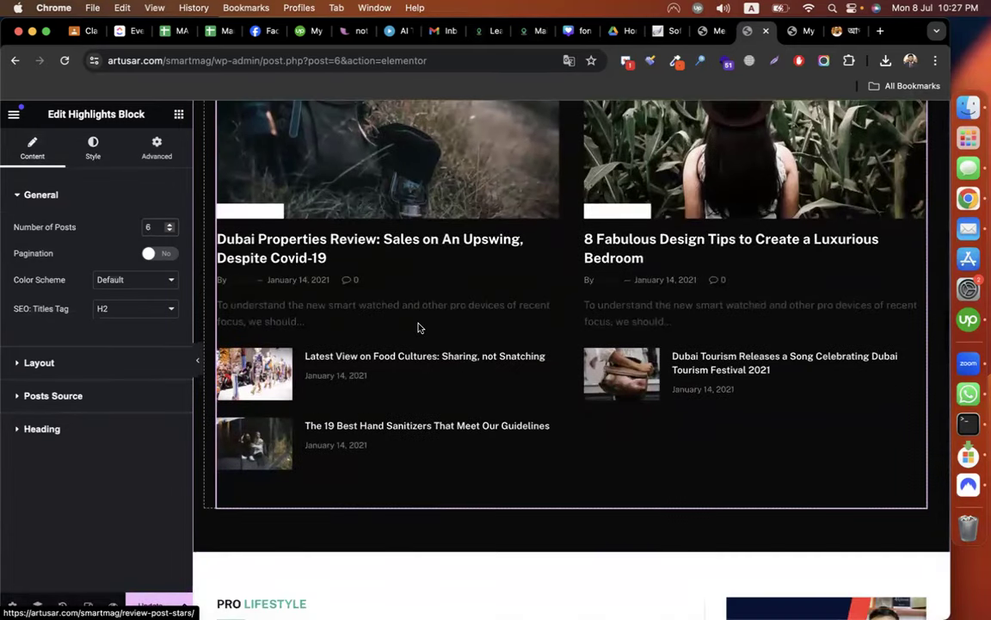
{"action": "scroll", "coordinate": [420, 329], "scroll_direction": "up", "scroll_amount": 1}
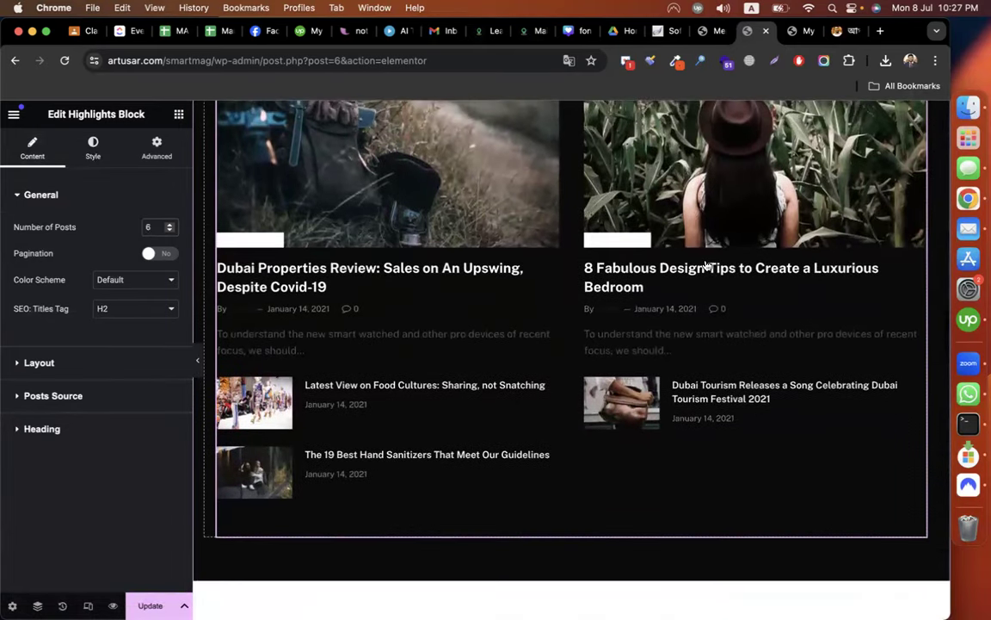
Open All Posts in the WordPress admin and go to page 2.
{"action": "left_click", "coordinate": [709, 34]}
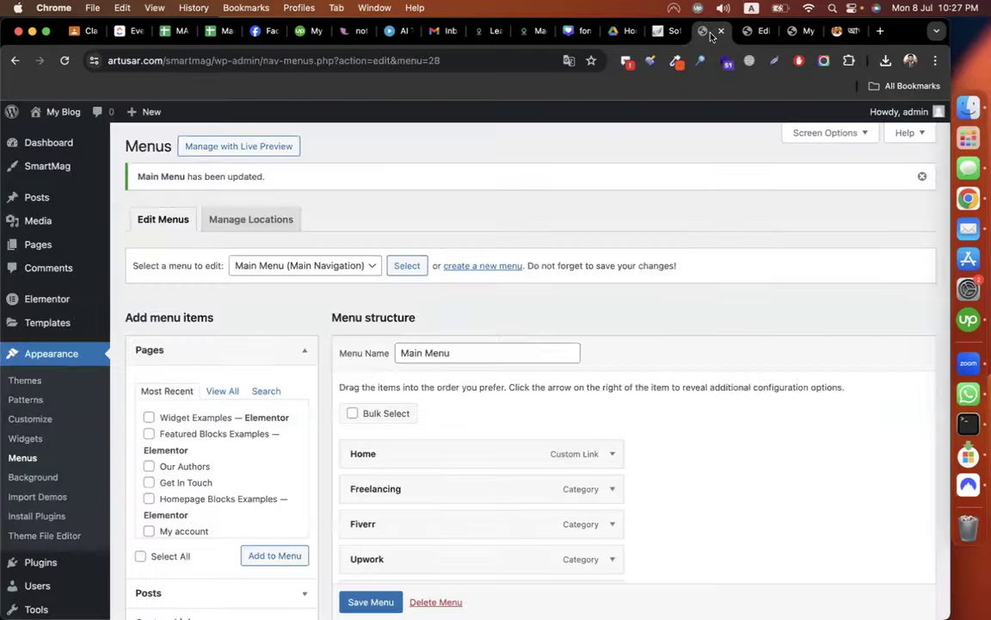
{"action": "mouse_move", "coordinate": [51, 203]}
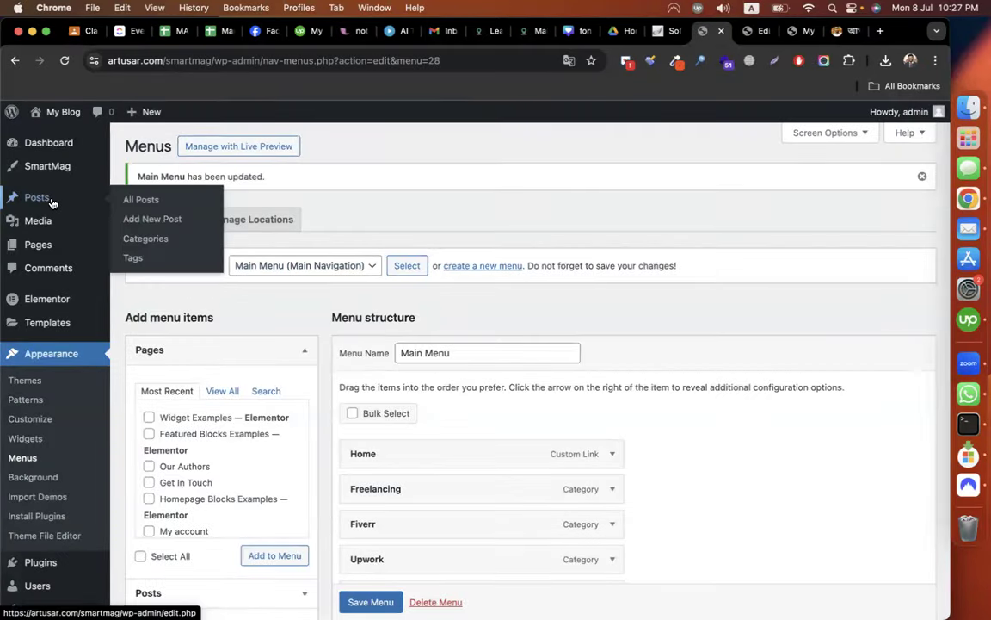
{"action": "left_click", "coordinate": [148, 201]}
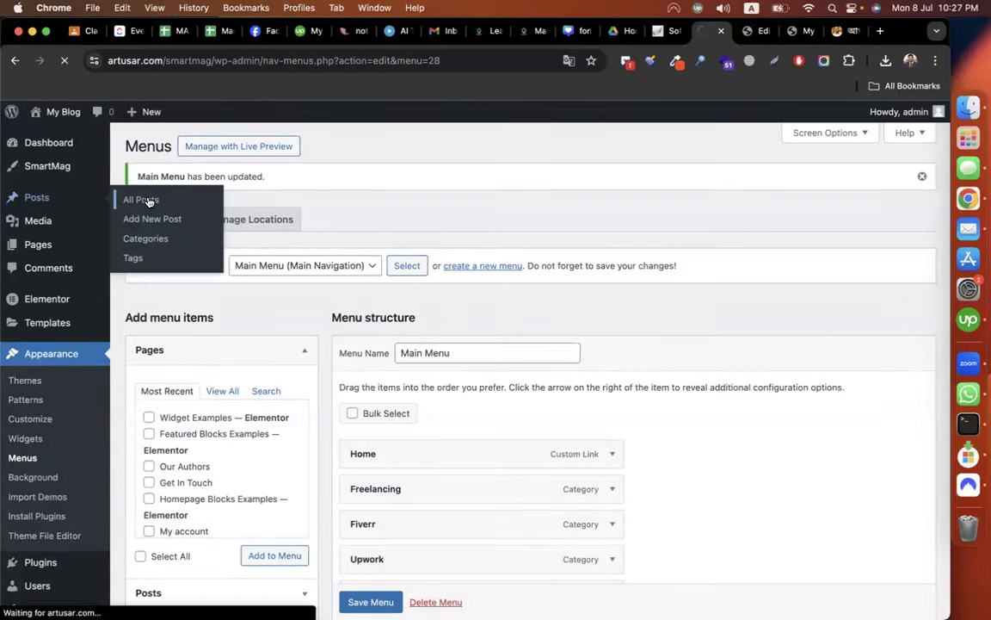
{"action": "scroll", "coordinate": [265, 309], "scroll_direction": "down", "scroll_amount": 10}
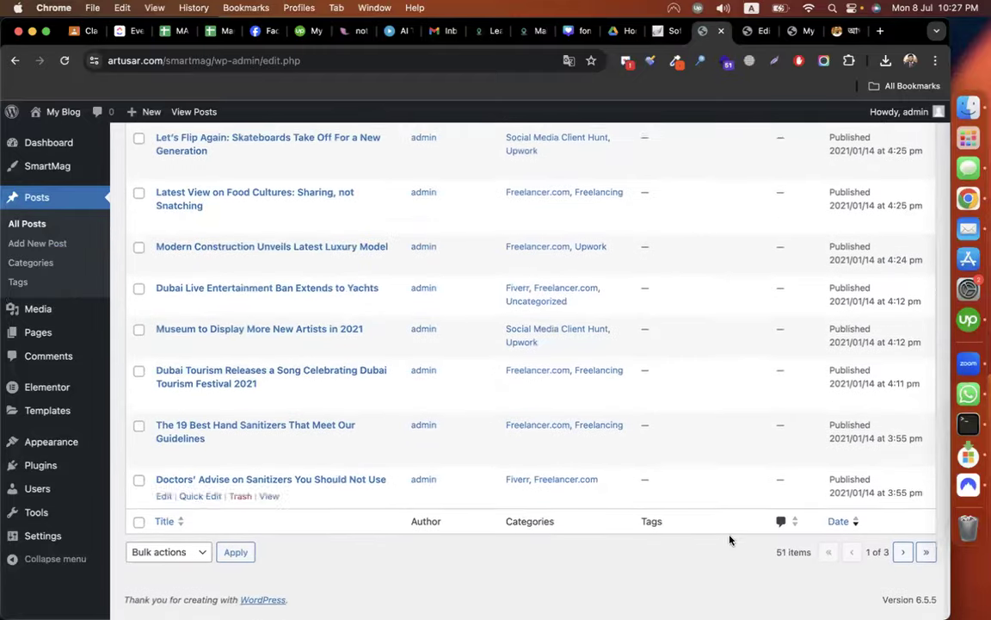
{"action": "left_click", "coordinate": [903, 560]}
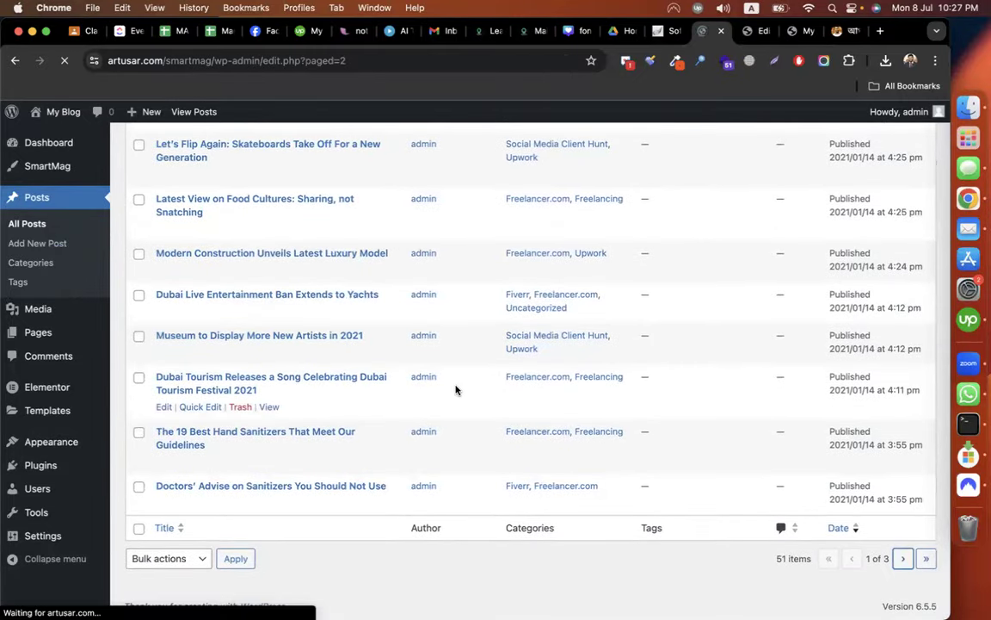
Quick-edit the Covid-19 and Coronavirus posts to add Freelancing (plus Freelancer.com), then update.
{"action": "left_click", "coordinate": [189, 284]}
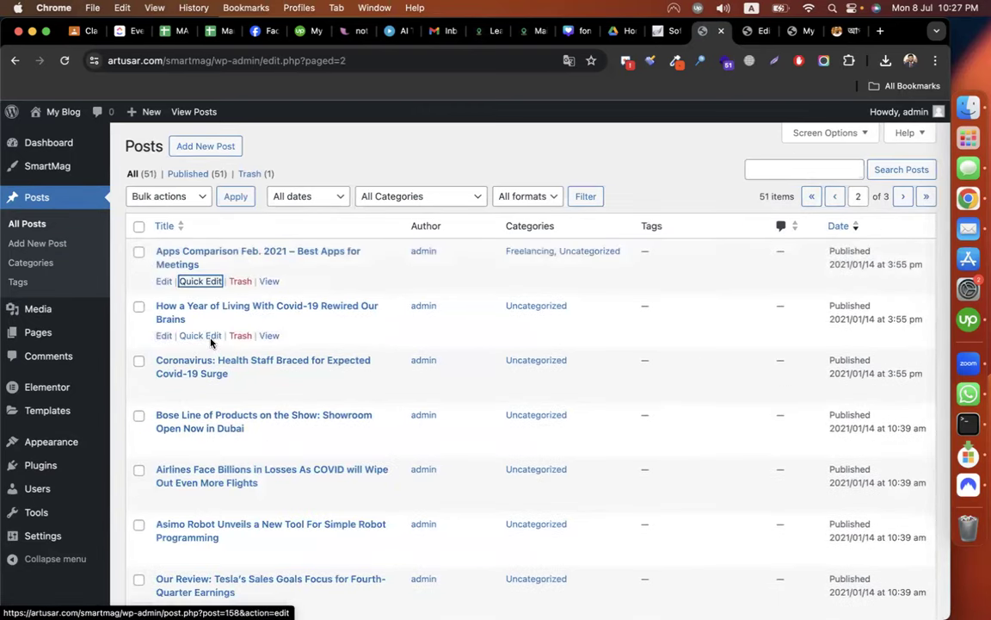
{"action": "left_click", "coordinate": [206, 338]}
{"action": "left_click", "coordinate": [464, 367]}
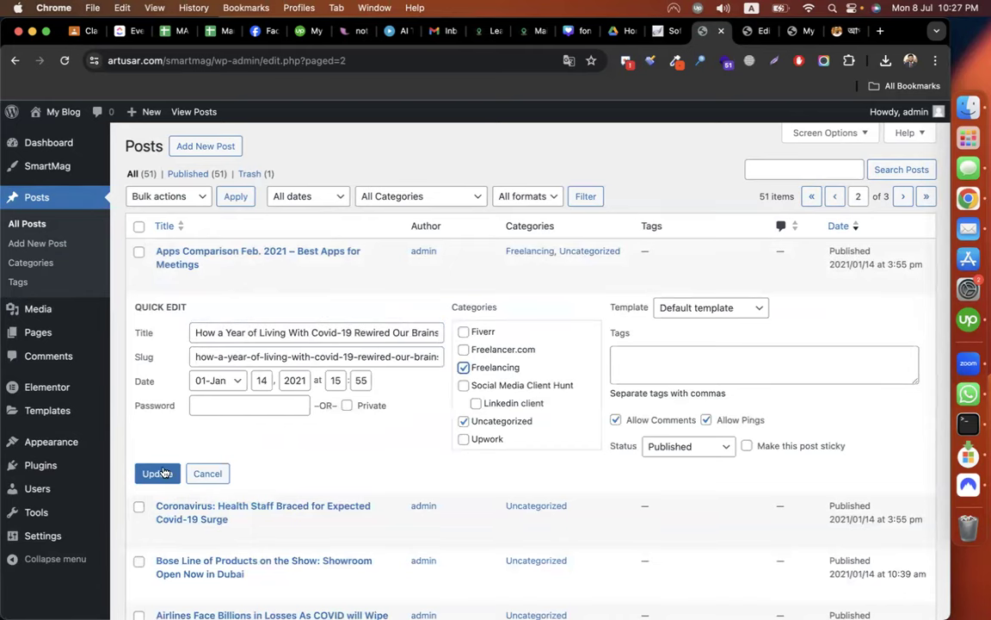
{"action": "scroll", "coordinate": [278, 476], "scroll_direction": "down", "scroll_amount": 2}
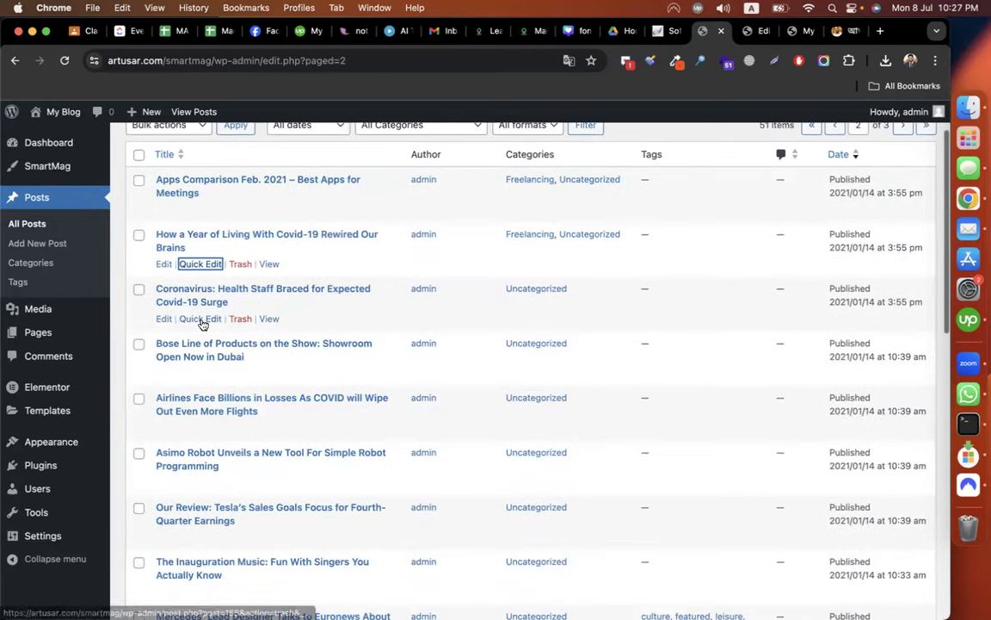
{"action": "left_click", "coordinate": [203, 322]}
{"action": "left_click", "coordinate": [497, 335]}
{"action": "left_click", "coordinate": [483, 350]}
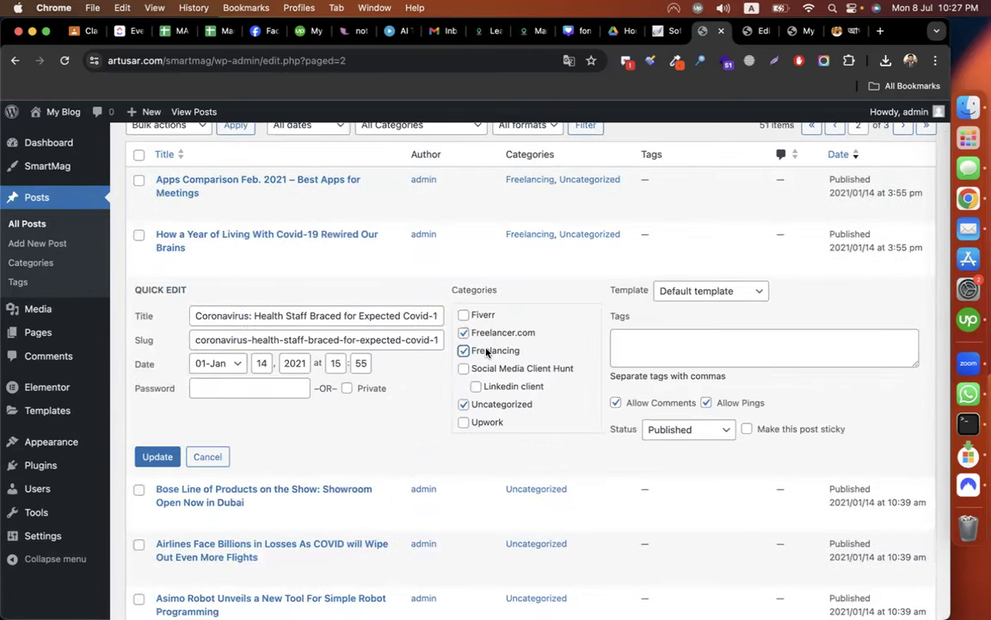
{"action": "left_click", "coordinate": [757, 31]}
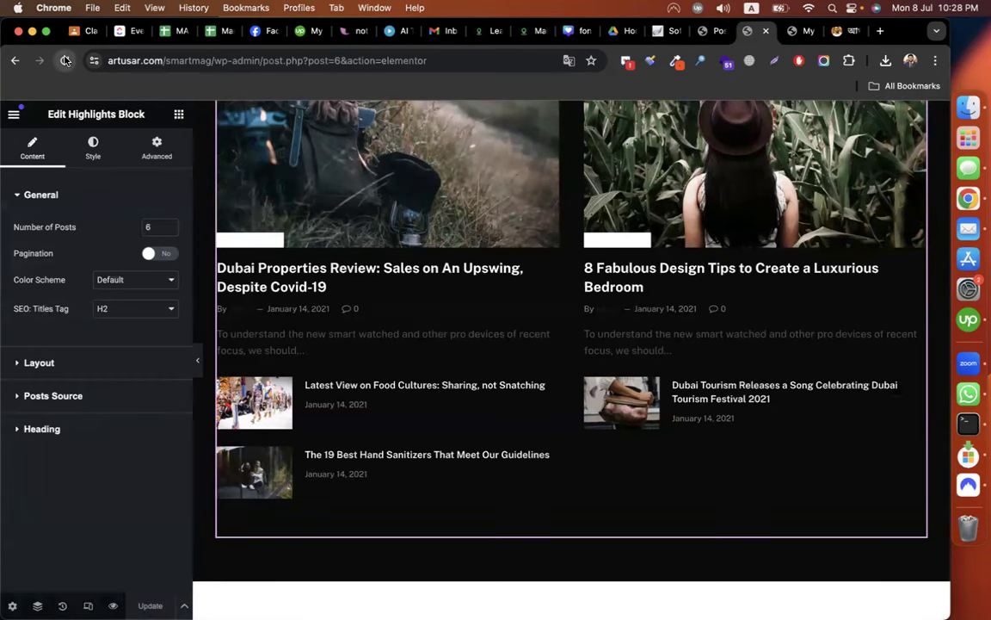
Reload the editor and set the Upwork Grid Block's layout to 1 column.
{"action": "left_click", "coordinate": [65, 60]}
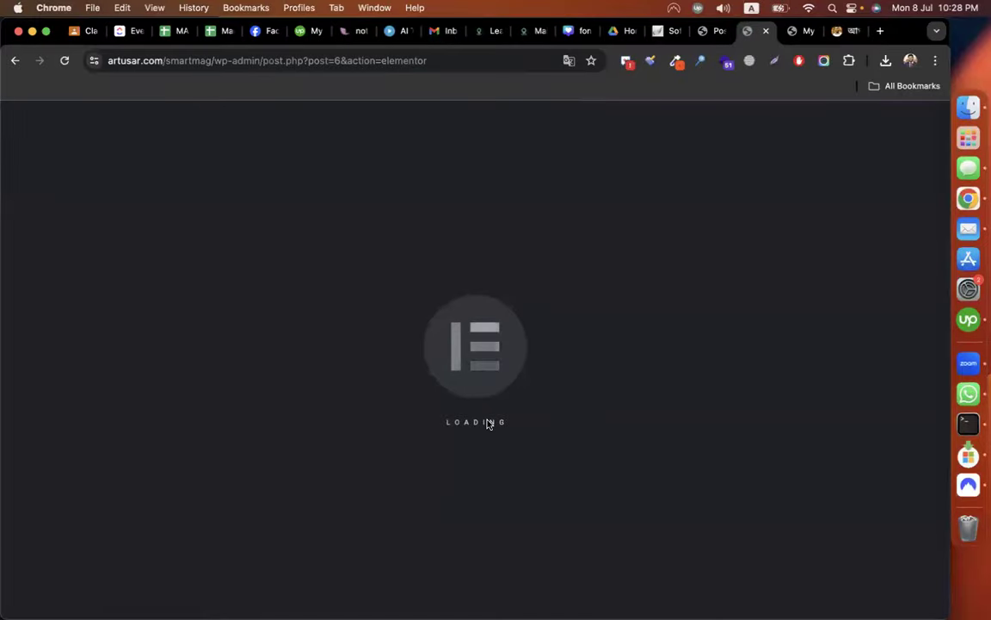
{"action": "scroll", "coordinate": [487, 424], "scroll_direction": "down", "scroll_amount": 10}
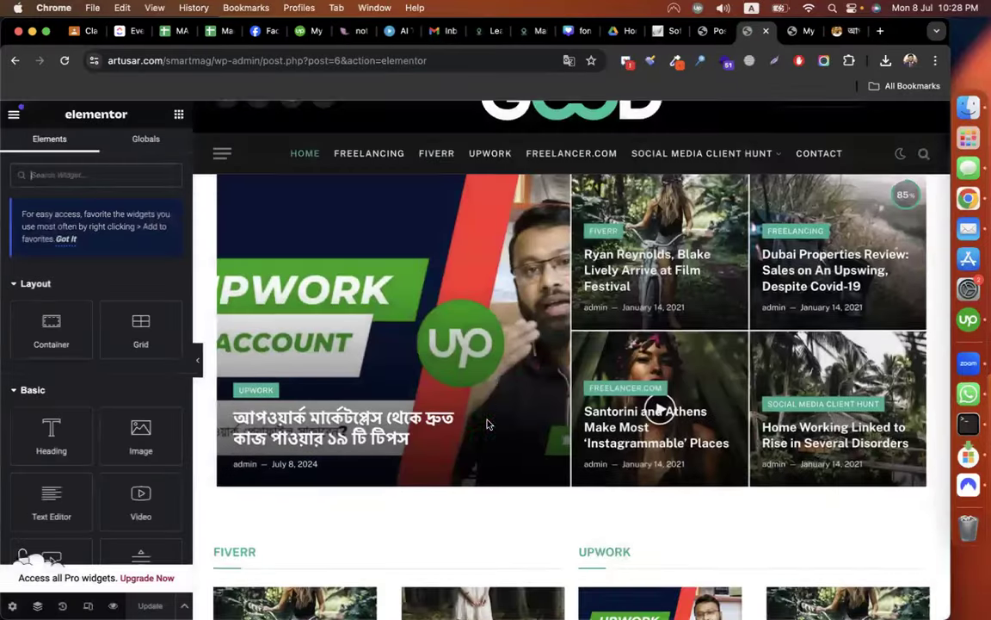
{"action": "scroll", "coordinate": [487, 423], "scroll_direction": "up", "scroll_amount": 2}
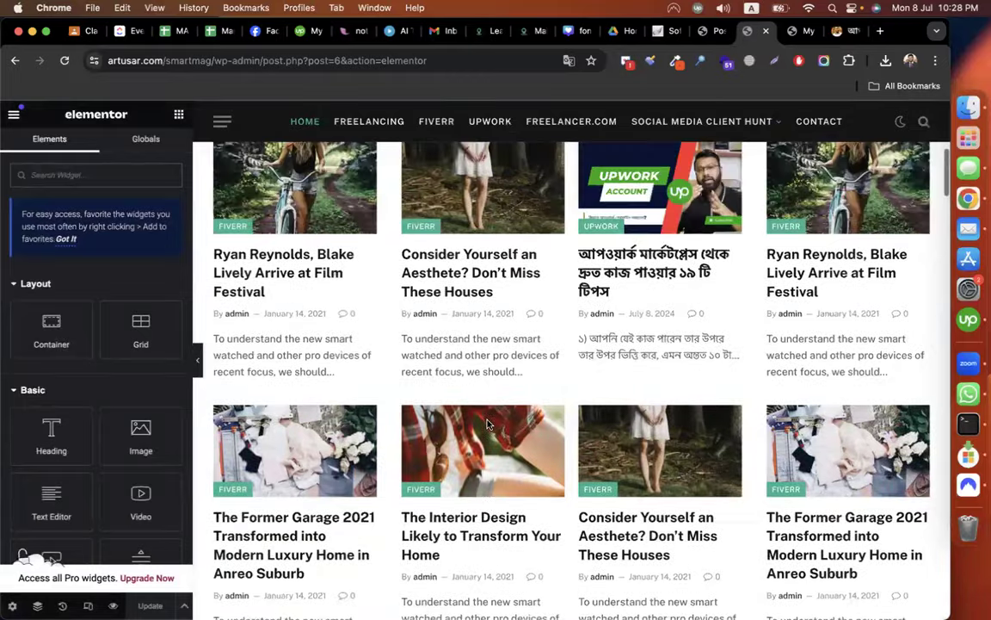
{"action": "scroll", "coordinate": [487, 424], "scroll_direction": "up", "scroll_amount": 2}
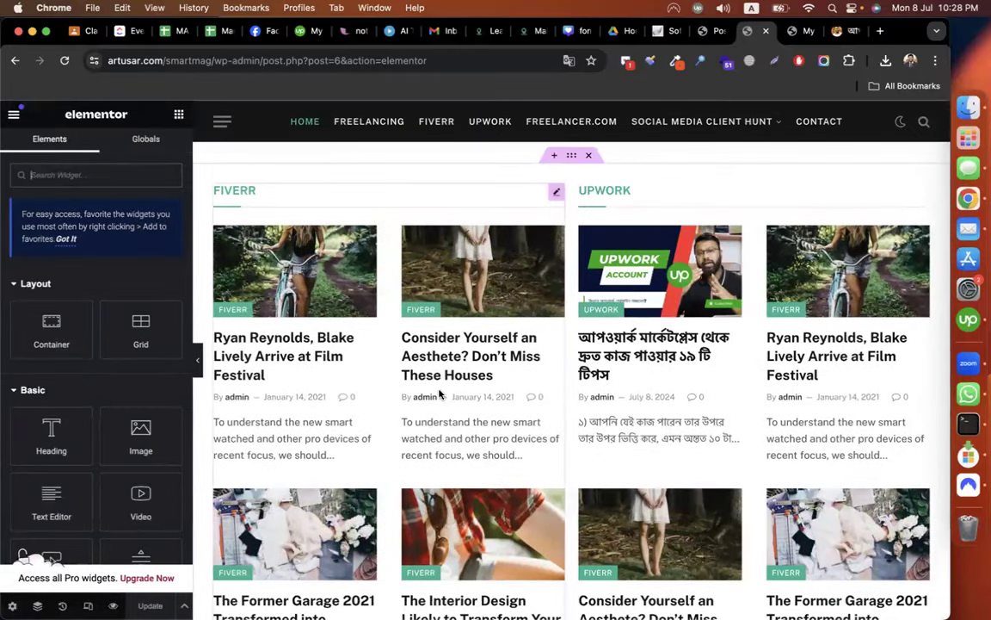
{"action": "left_click", "coordinate": [922, 193]}
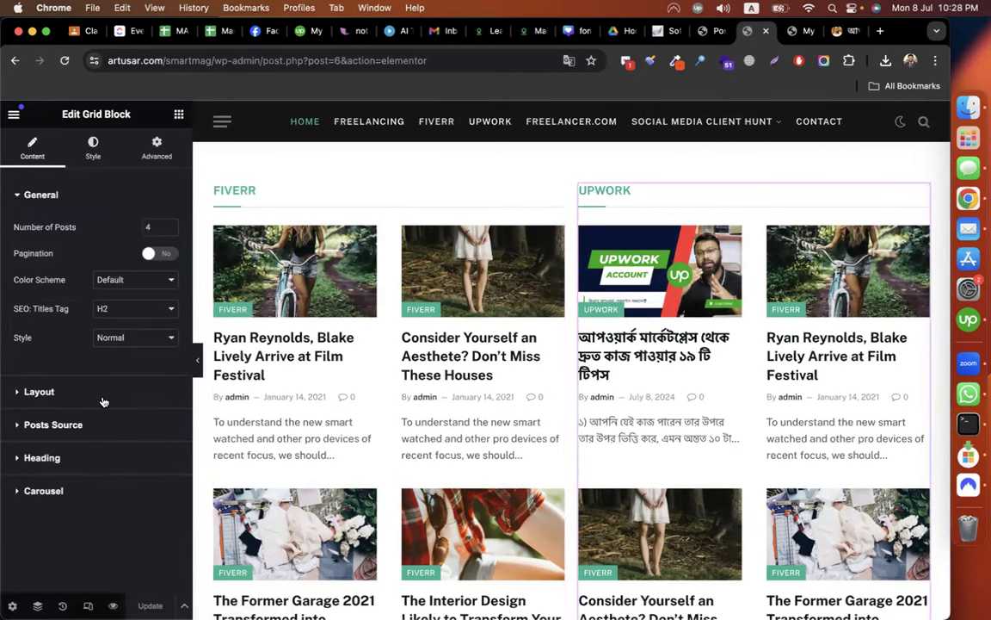
{"action": "left_click", "coordinate": [39, 392]}
{"action": "left_click", "coordinate": [124, 262]}
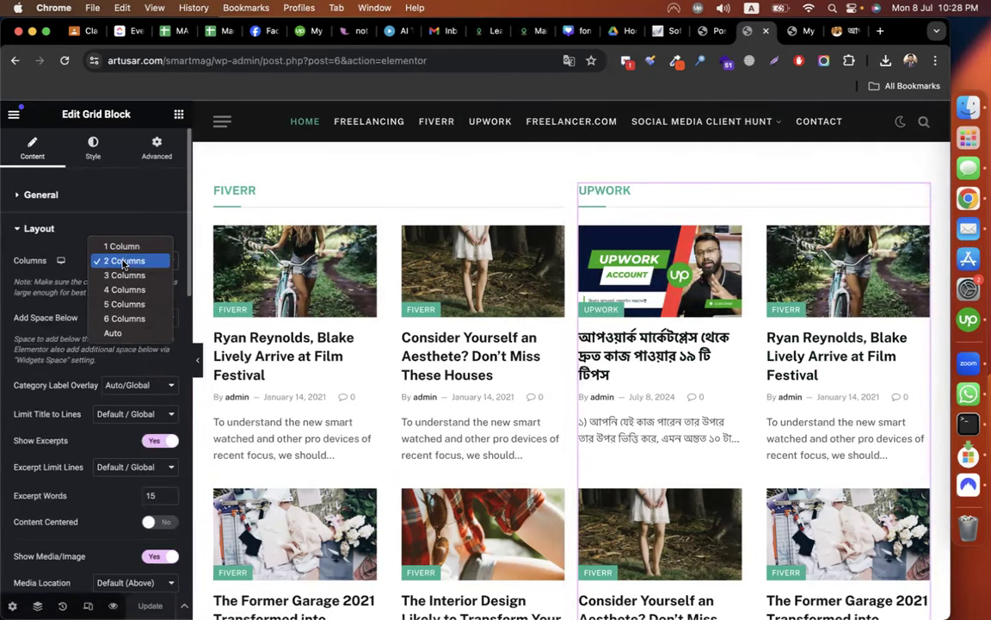
{"action": "left_click", "coordinate": [120, 247]}
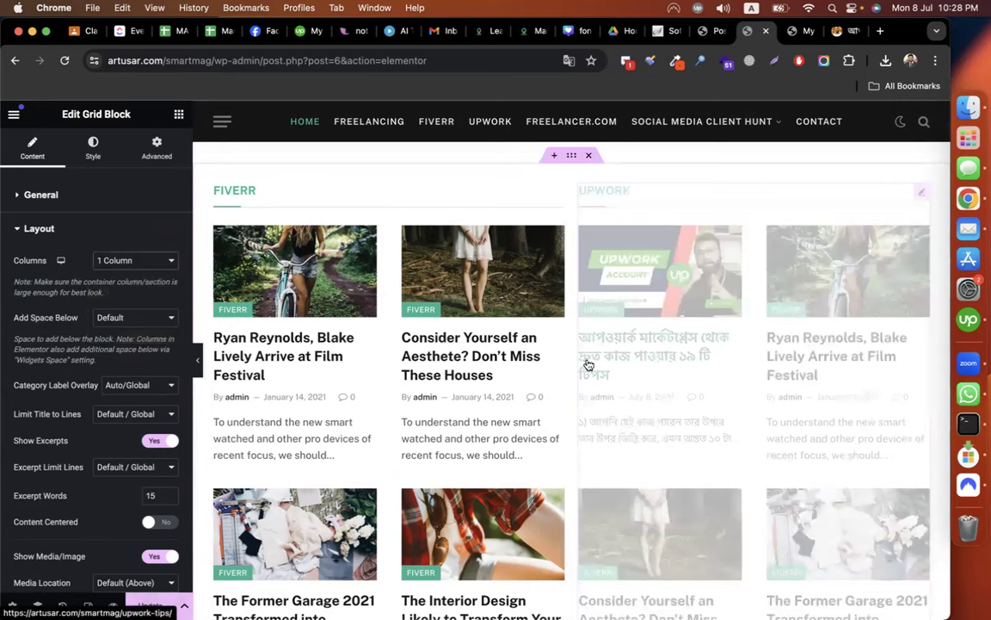
{"action": "scroll", "coordinate": [732, 405], "scroll_direction": "down", "scroll_amount": 5}
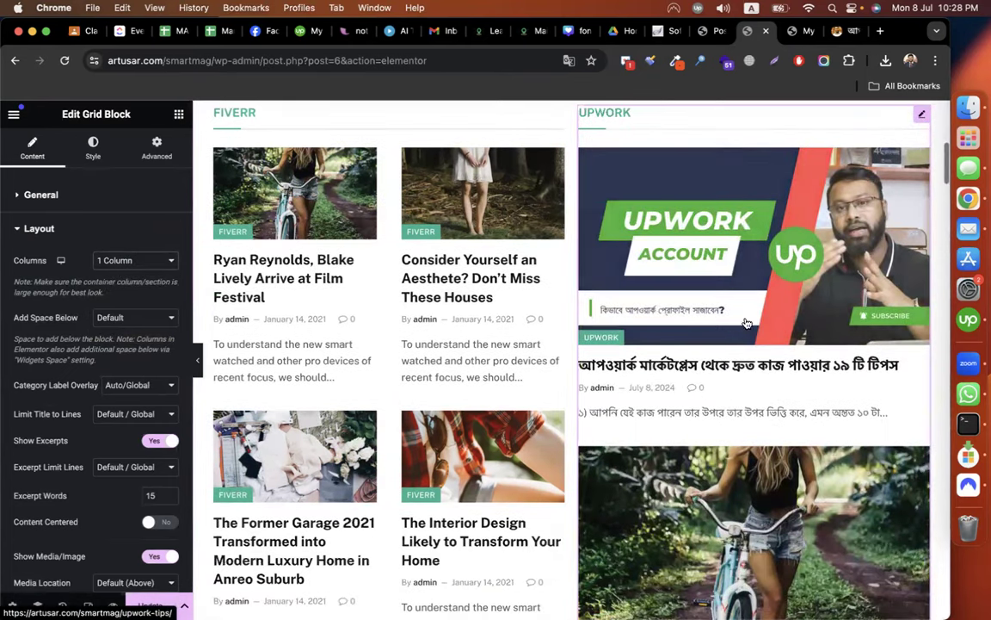
{"action": "scroll", "coordinate": [737, 358], "scroll_direction": "down", "scroll_amount": 6}
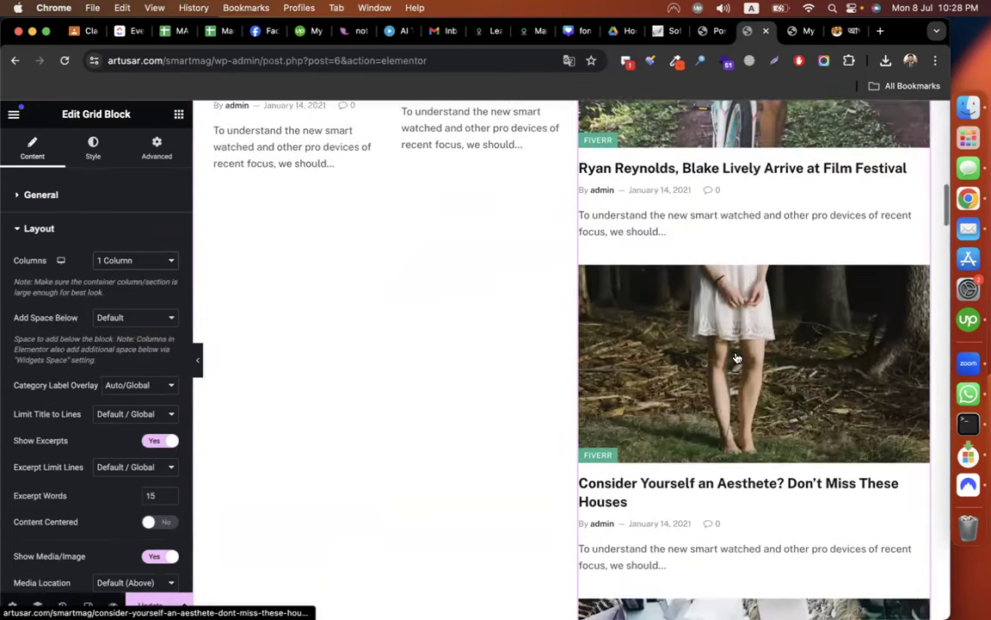
{"action": "scroll", "coordinate": [736, 356], "scroll_direction": "up", "scroll_amount": 3}
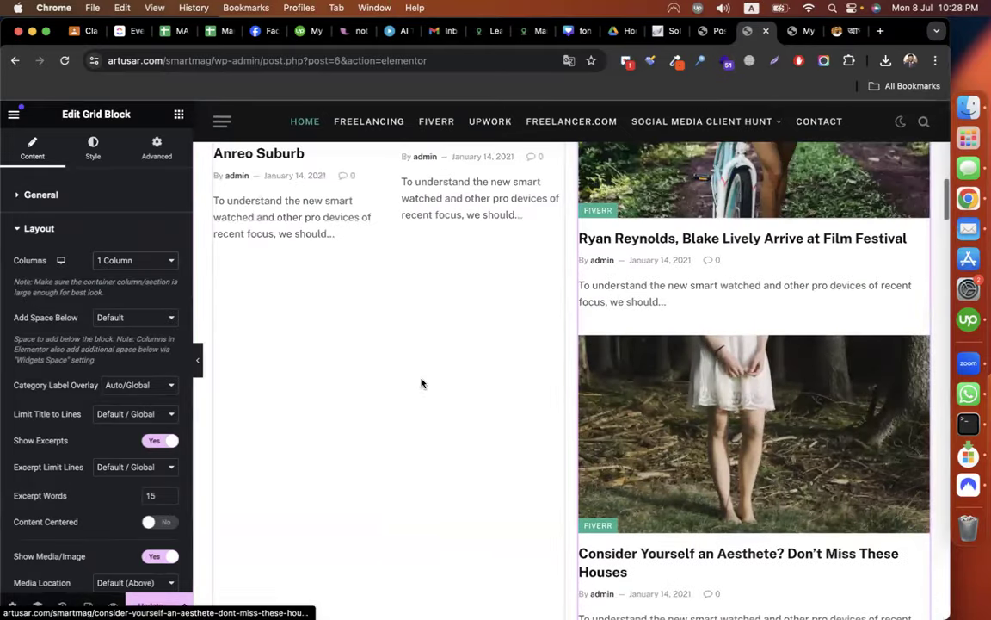
{"action": "scroll", "coordinate": [685, 388], "scroll_direction": "up", "scroll_amount": 5}
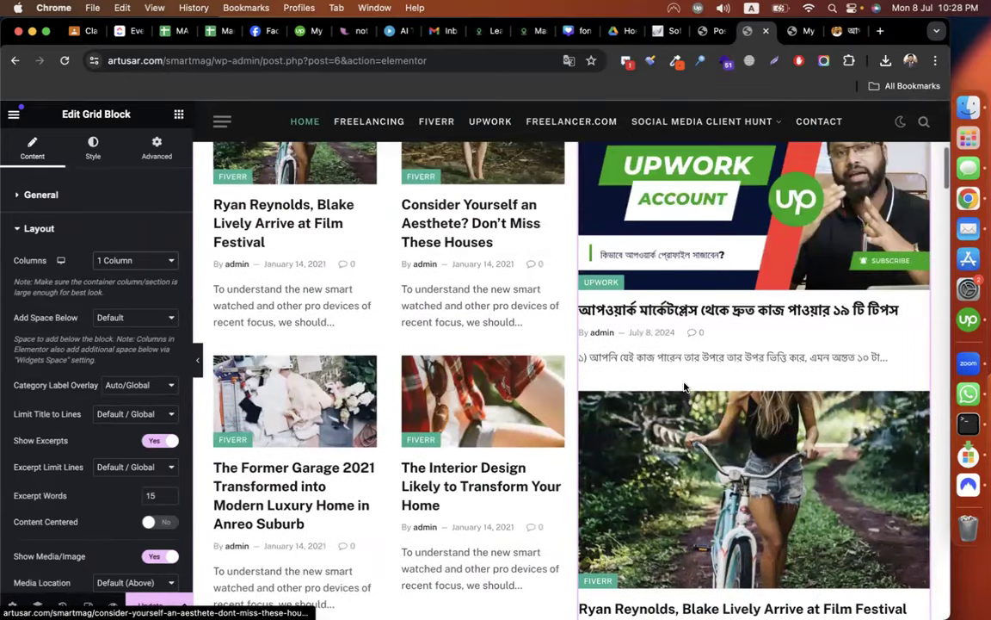
Change the Upwork block's Number of Posts from 4 to 2.
{"action": "left_click", "coordinate": [74, 201]}
{"action": "left_click", "coordinate": [151, 226]}
{"action": "key", "text": "BackSpace"}
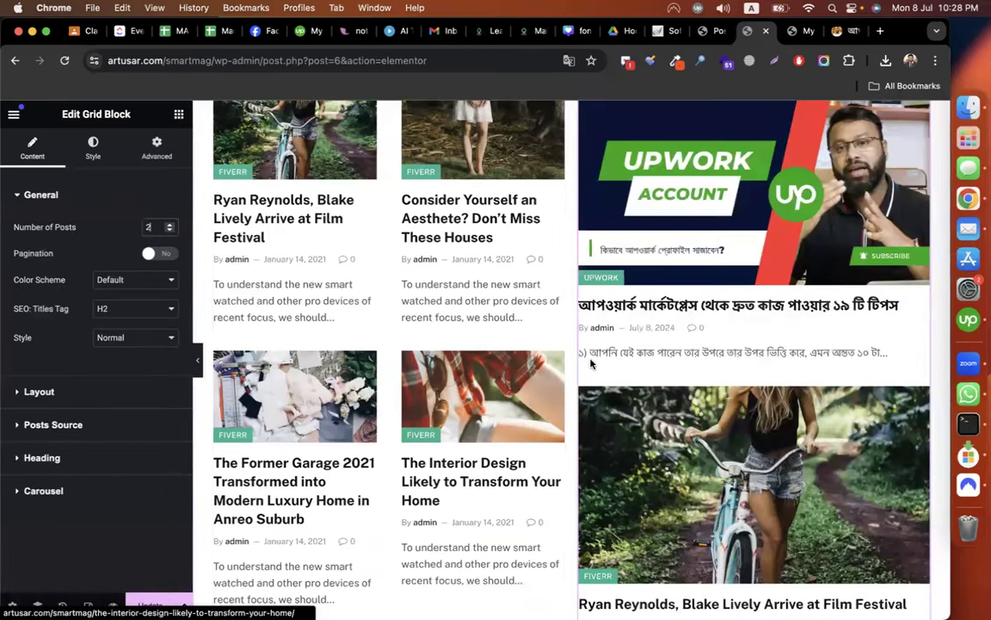
{"action": "scroll", "coordinate": [594, 362], "scroll_direction": "up", "scroll_amount": 2}
{"action": "scroll", "coordinate": [602, 361], "scroll_direction": "down", "scroll_amount": 5}
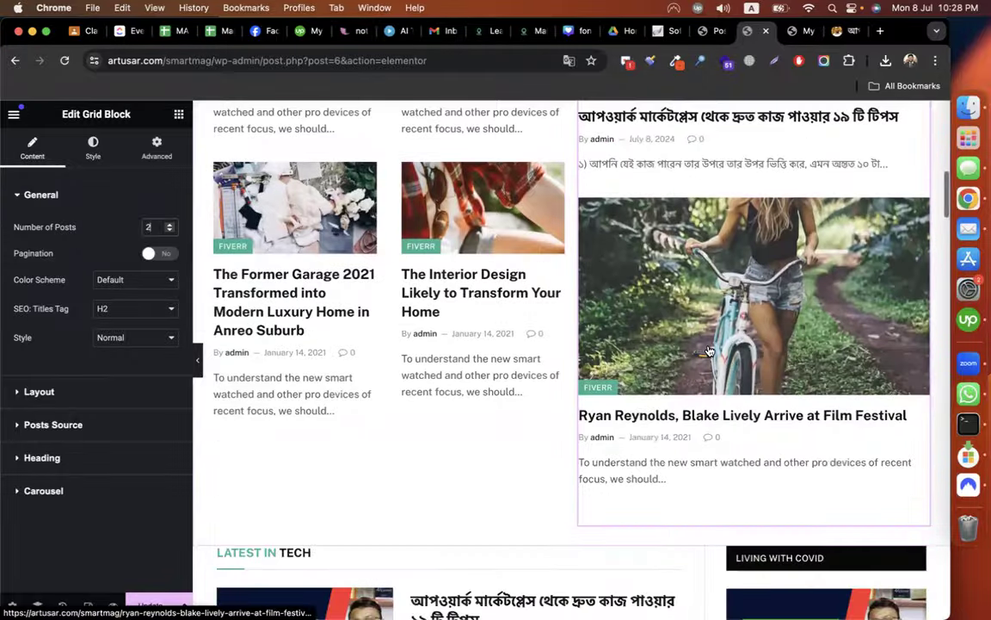
{"action": "scroll", "coordinate": [709, 351], "scroll_direction": "up", "scroll_amount": 2}
{"action": "scroll", "coordinate": [709, 351], "scroll_direction": "up", "scroll_amount": 2}
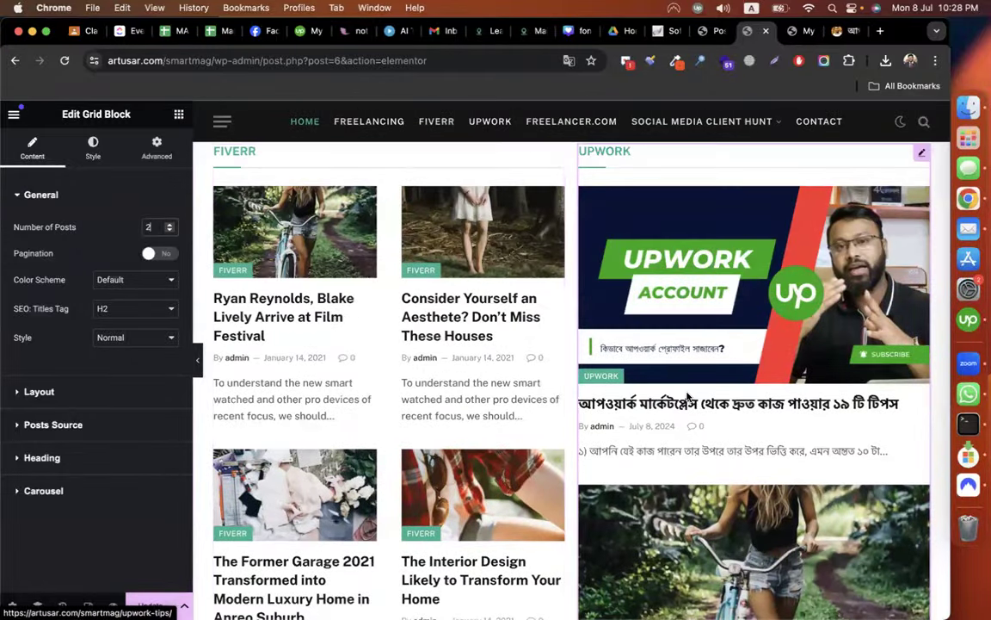
{"action": "scroll", "coordinate": [689, 396], "scroll_direction": "down", "scroll_amount": 3}
{"action": "scroll", "coordinate": [688, 396], "scroll_direction": "up", "scroll_amount": 3}
{"action": "scroll", "coordinate": [689, 397], "scroll_direction": "down", "scroll_amount": 10}
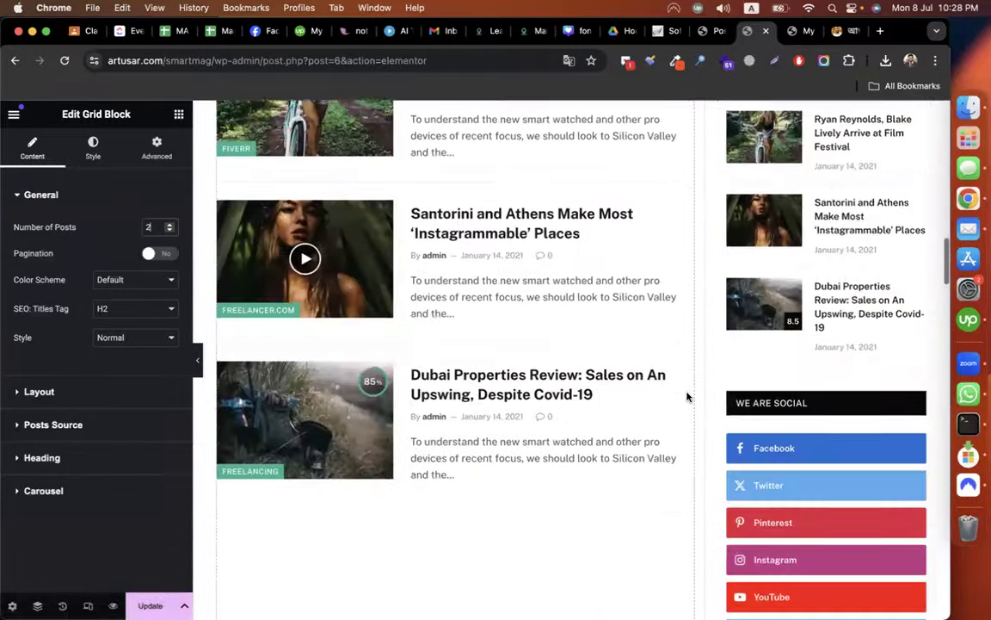
{"action": "scroll", "coordinate": [687, 396], "scroll_direction": "down", "scroll_amount": 5}
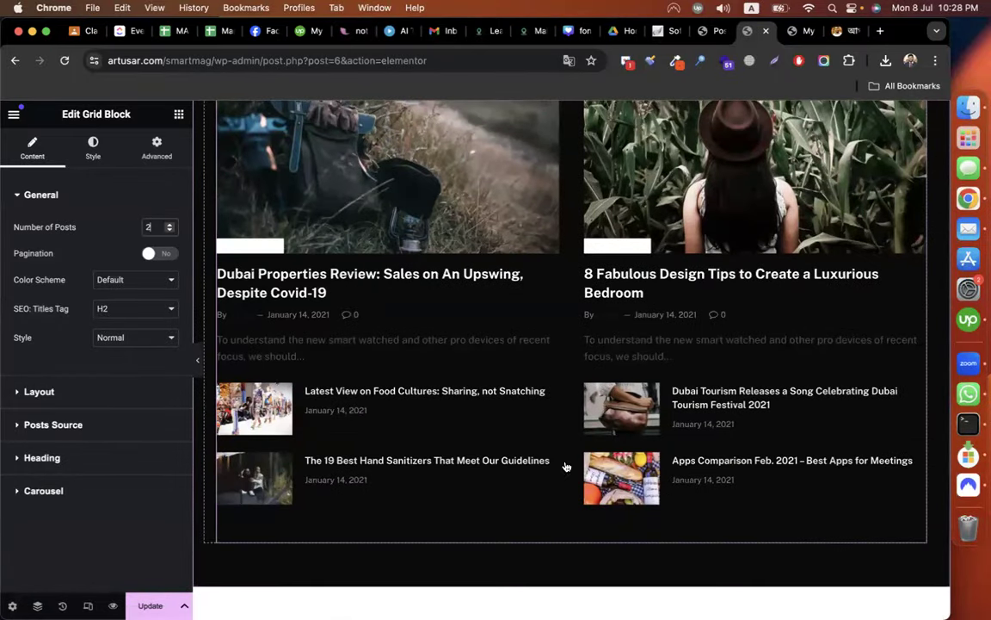
Drag the dark Freelancing section higher up the page.
{"action": "scroll", "coordinate": [564, 464], "scroll_direction": "up", "scroll_amount": 3}
{"action": "scroll", "coordinate": [562, 411], "scroll_direction": "down", "scroll_amount": 2}
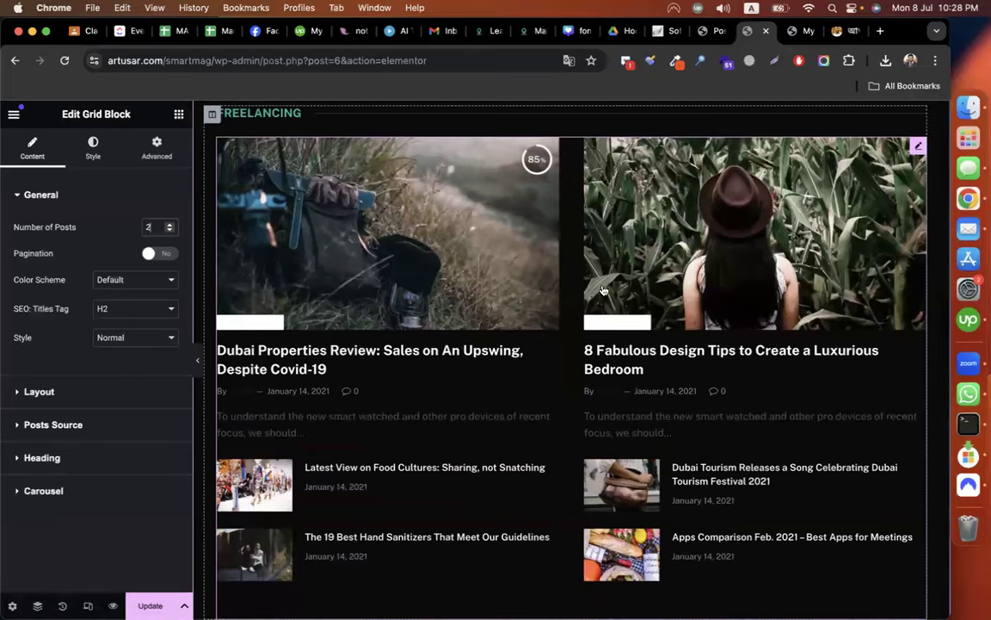
{"action": "scroll", "coordinate": [482, 301], "scroll_direction": "up", "scroll_amount": 3}
{"action": "scroll", "coordinate": [596, 274], "scroll_direction": "up", "scroll_amount": 2}
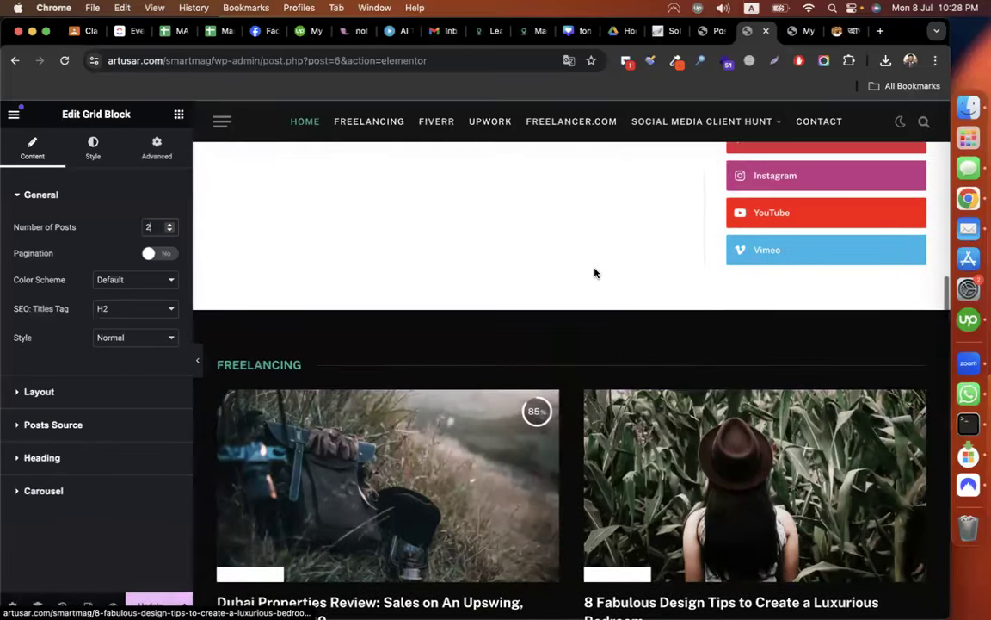
{"action": "scroll", "coordinate": [595, 273], "scroll_direction": "up", "scroll_amount": 10}
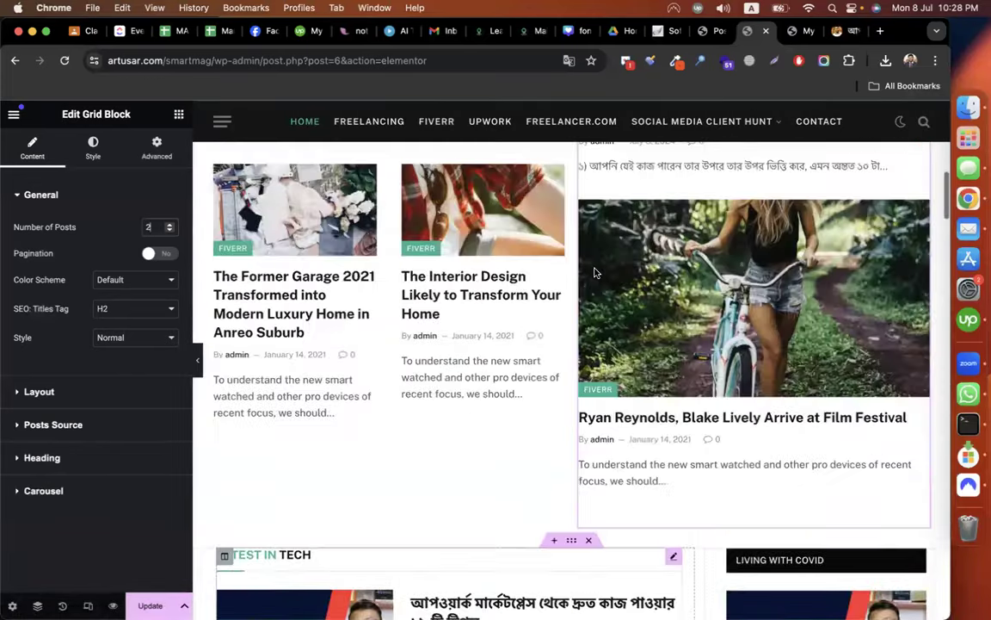
{"action": "scroll", "coordinate": [595, 274], "scroll_direction": "down", "scroll_amount": 8}
{"action": "scroll", "coordinate": [595, 274], "scroll_direction": "down", "scroll_amount": 2}
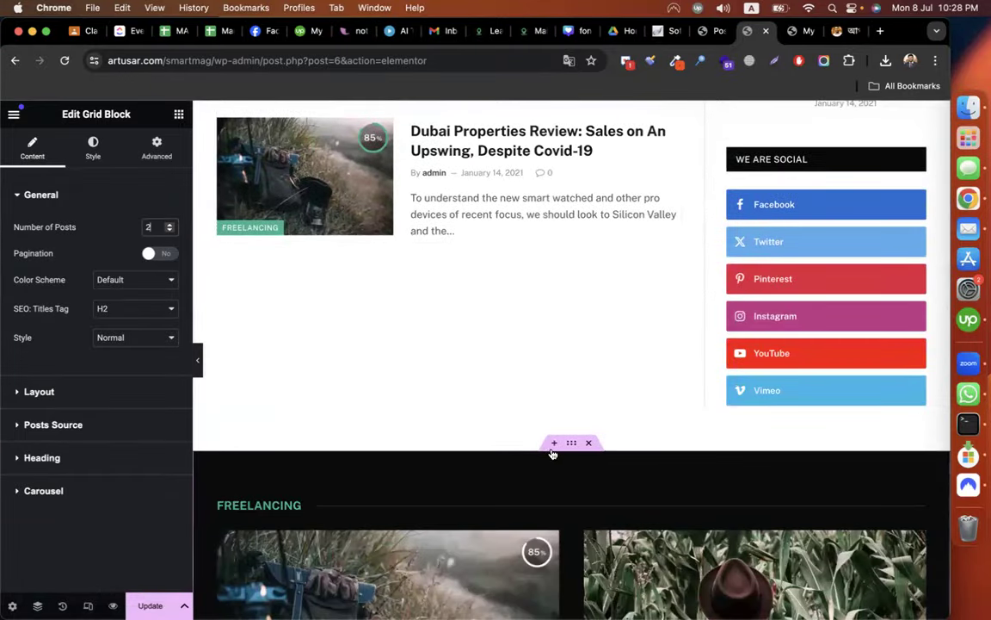
{"action": "left_click_drag", "start_coordinate": [571, 447], "coordinate": [533, 185]}
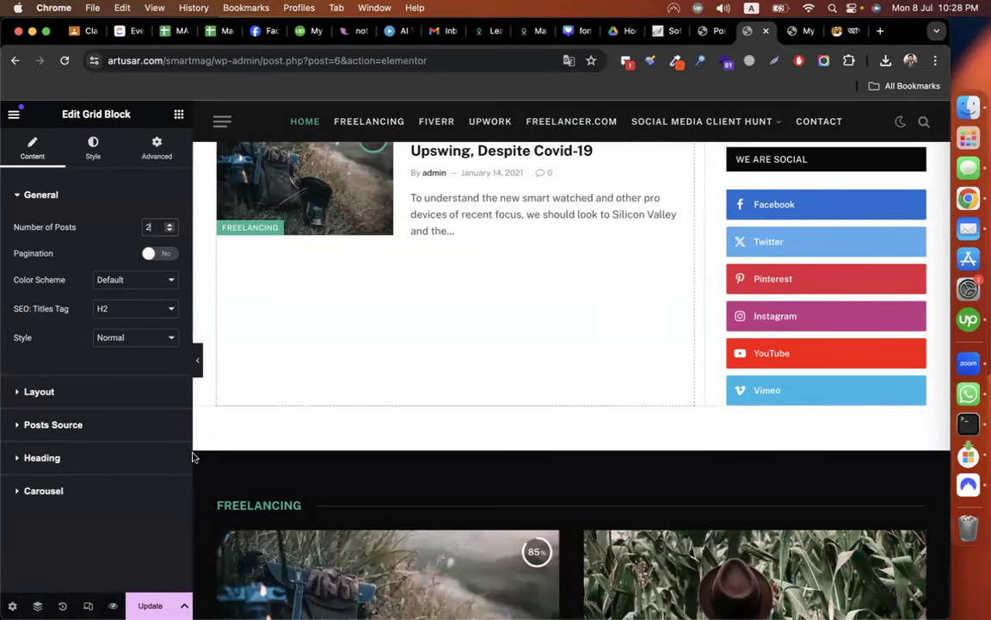
In the Navigator, collapse the Container and place Freelancing Section above Latest in Tech.
{"action": "left_click", "coordinate": [37, 605]}
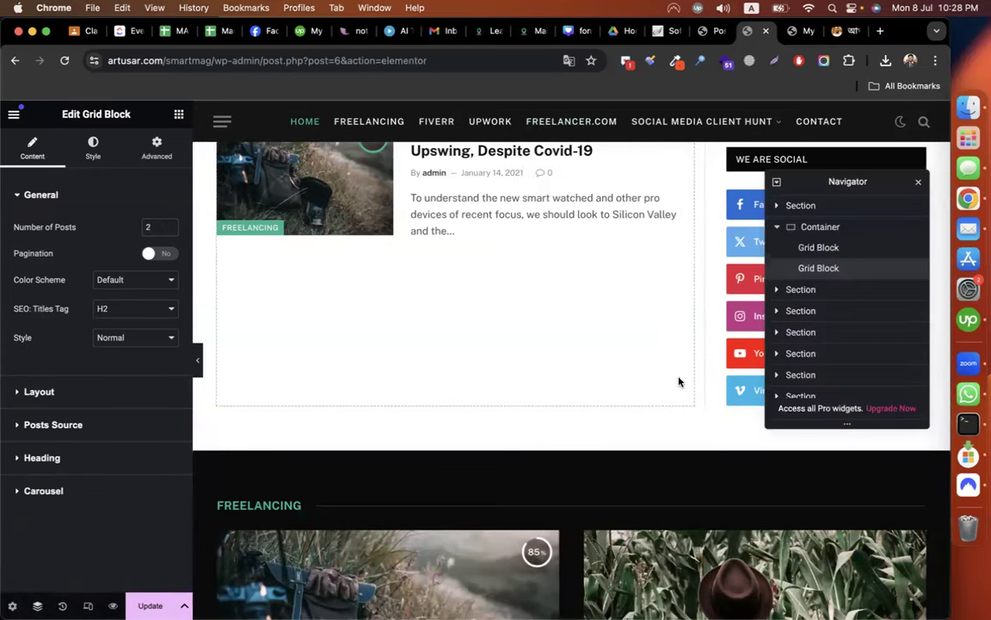
{"action": "left_click", "coordinate": [569, 443]}
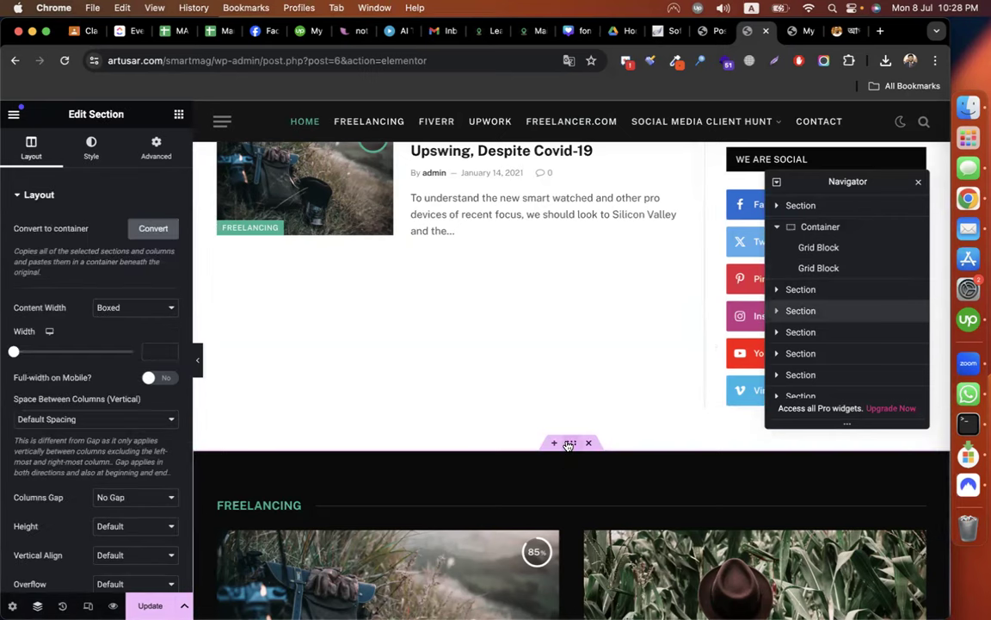
{"action": "left_click", "coordinate": [777, 228]}
{"action": "scroll", "coordinate": [559, 323], "scroll_direction": "up", "scroll_amount": 2}
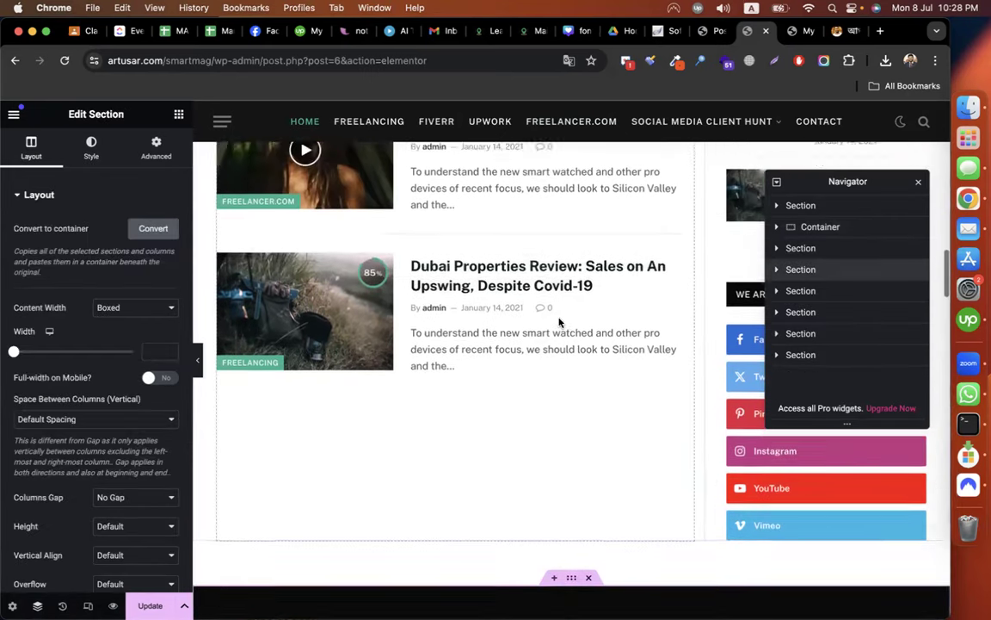
{"action": "left_click_drag", "start_coordinate": [857, 272], "coordinate": [856, 248]}
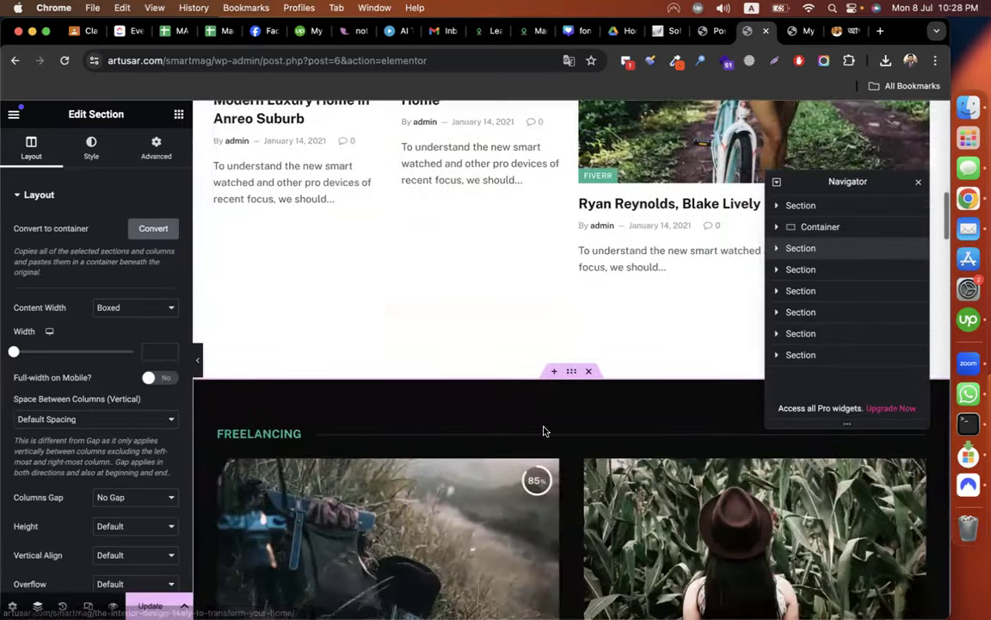
{"action": "scroll", "coordinate": [536, 484], "scroll_direction": "down", "scroll_amount": 3}
{"action": "scroll", "coordinate": [536, 484], "scroll_direction": "up", "scroll_amount": 2}
{"action": "scroll", "coordinate": [537, 483], "scroll_direction": "down", "scroll_amount": 6}
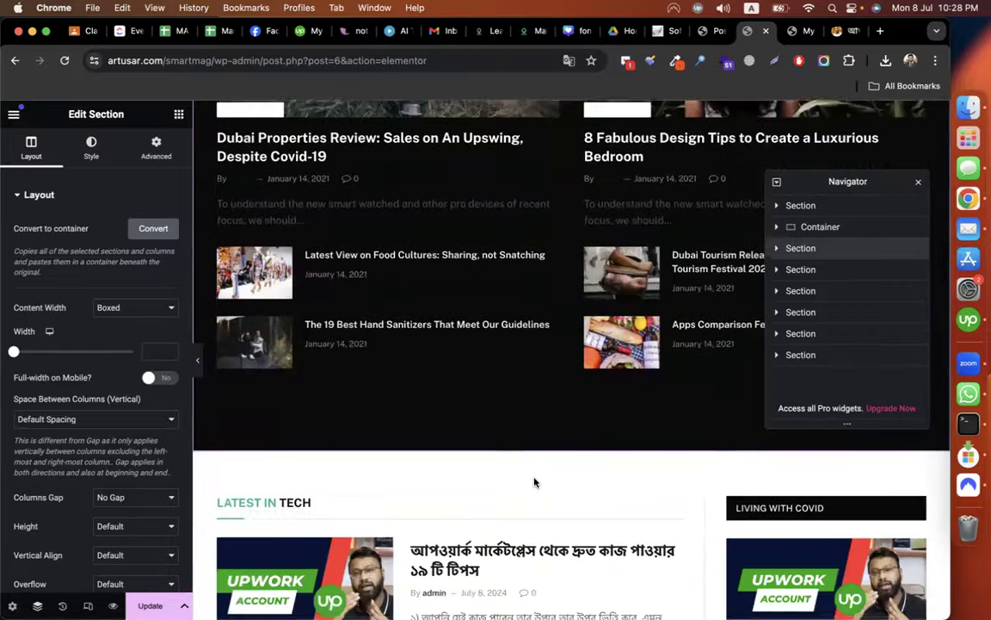
{"action": "scroll", "coordinate": [536, 484], "scroll_direction": "down", "scroll_amount": 3}
{"action": "scroll", "coordinate": [523, 472], "scroll_direction": "up", "scroll_amount": 4}
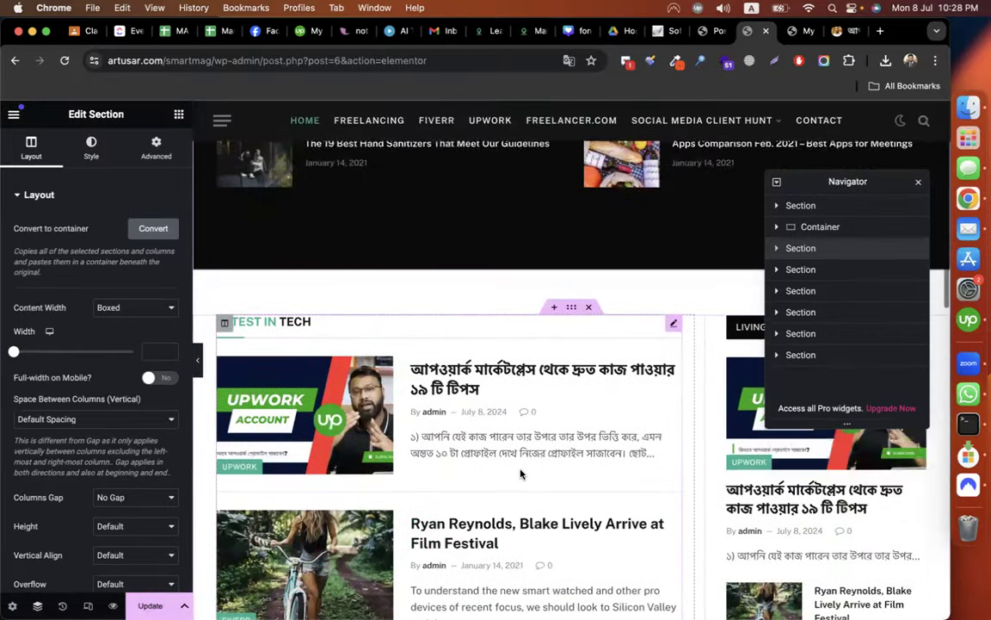
Change the Latest in Tech list's Heading Text to 'Latest Blogs'.
{"action": "left_click", "coordinate": [368, 322]}
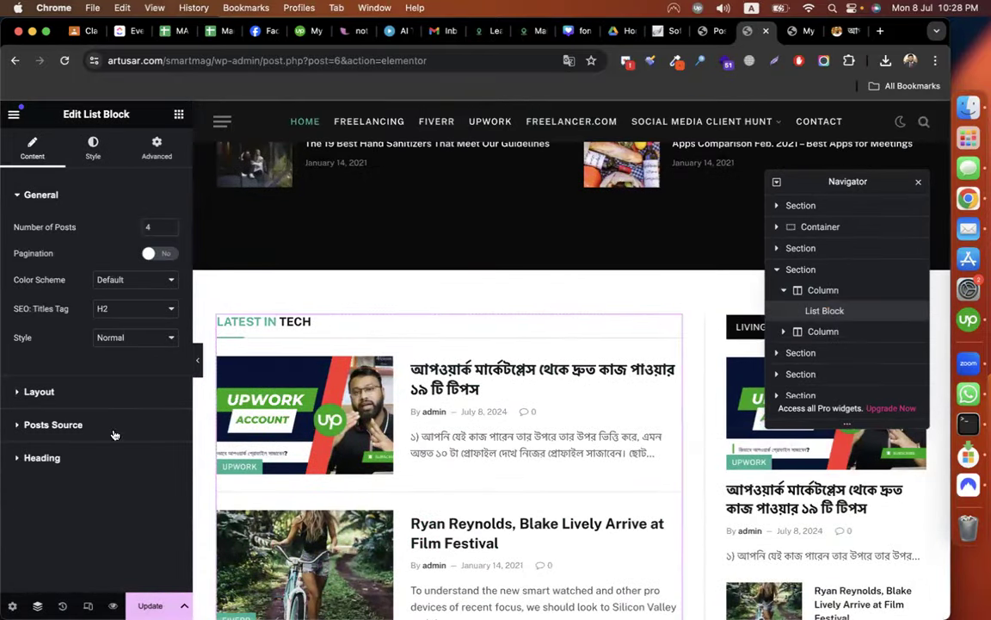
{"action": "left_click", "coordinate": [68, 469]}
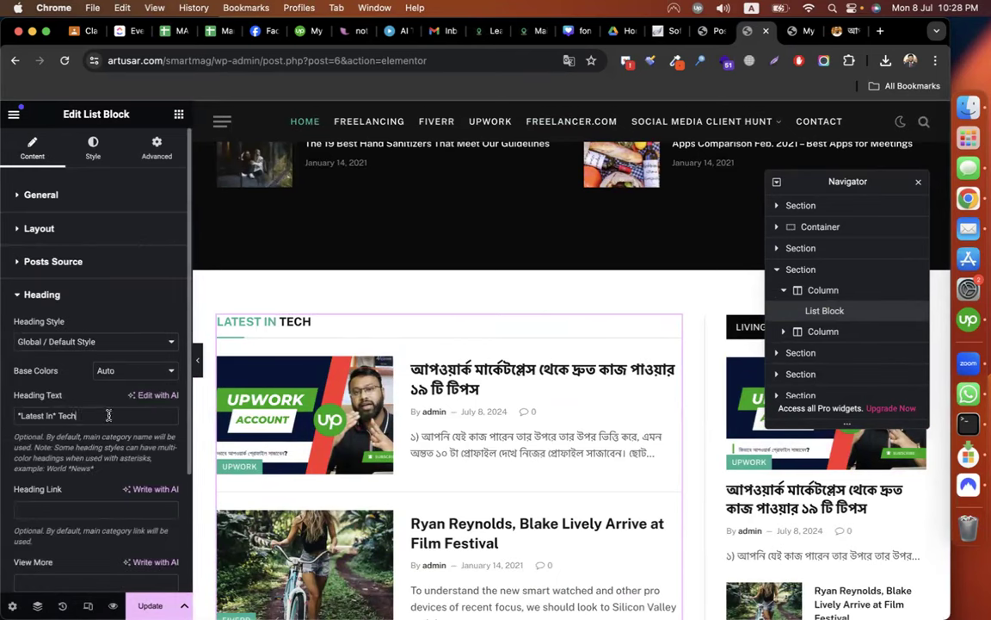
{"action": "type", "text": "Latest Blogs"}
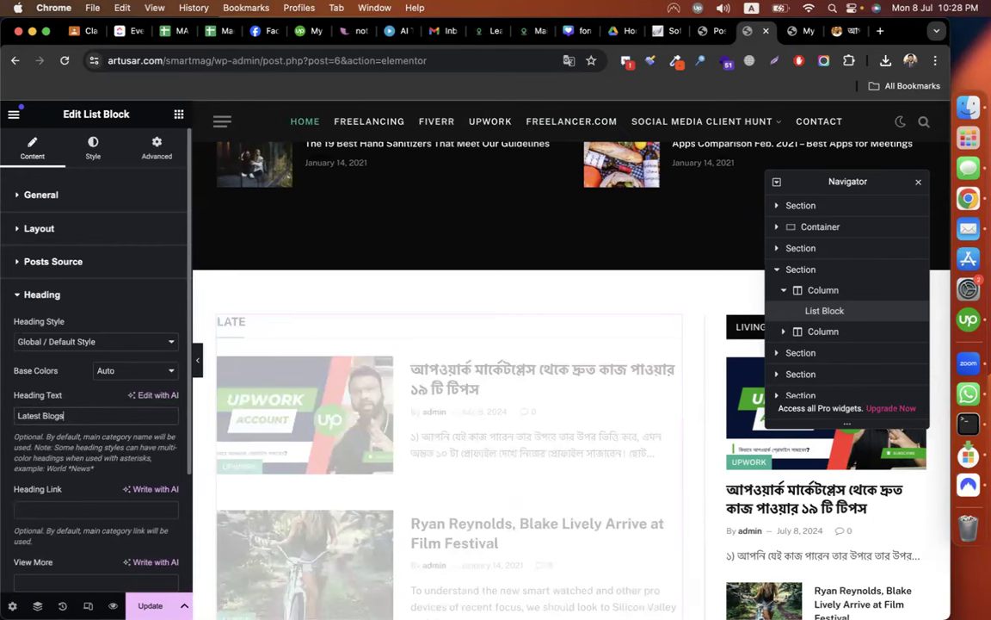
Close the Navigator and bring up the Living With Covid block's heading settings.
{"action": "left_click", "coordinate": [918, 186]}
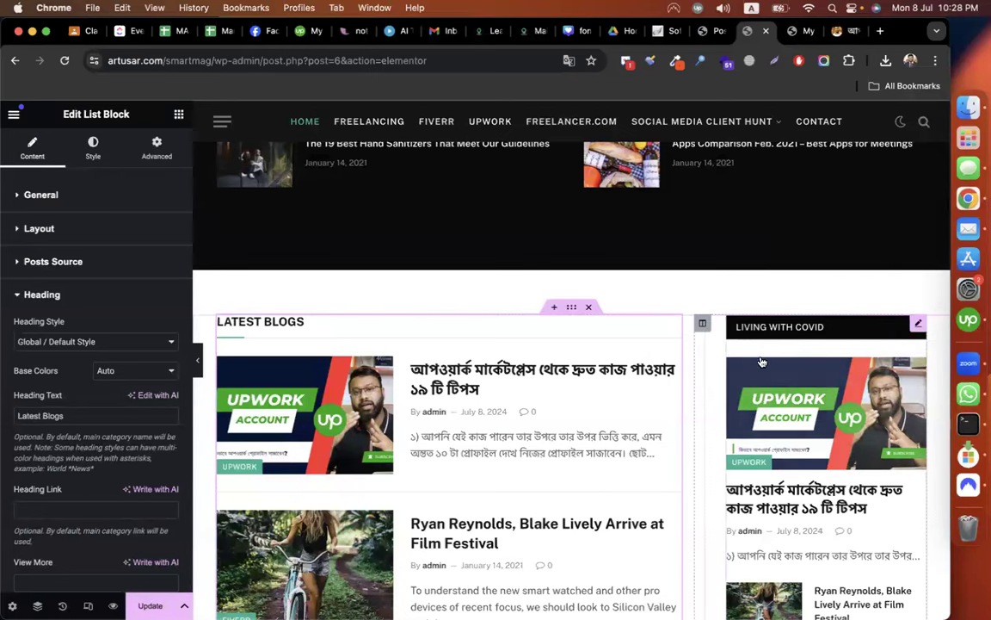
{"action": "left_click", "coordinate": [778, 404]}
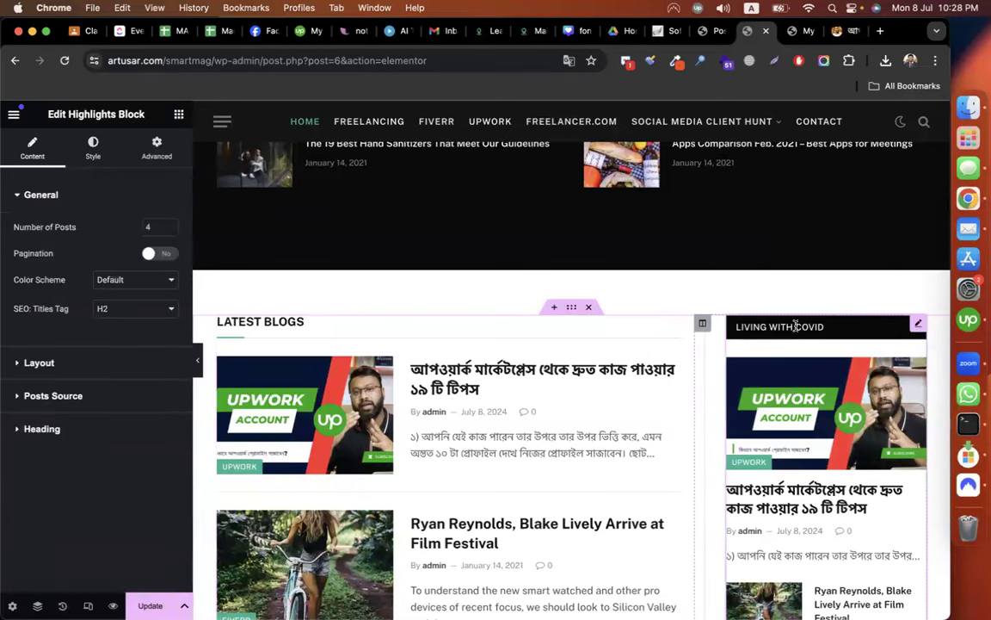
{"action": "left_click", "coordinate": [53, 428]}
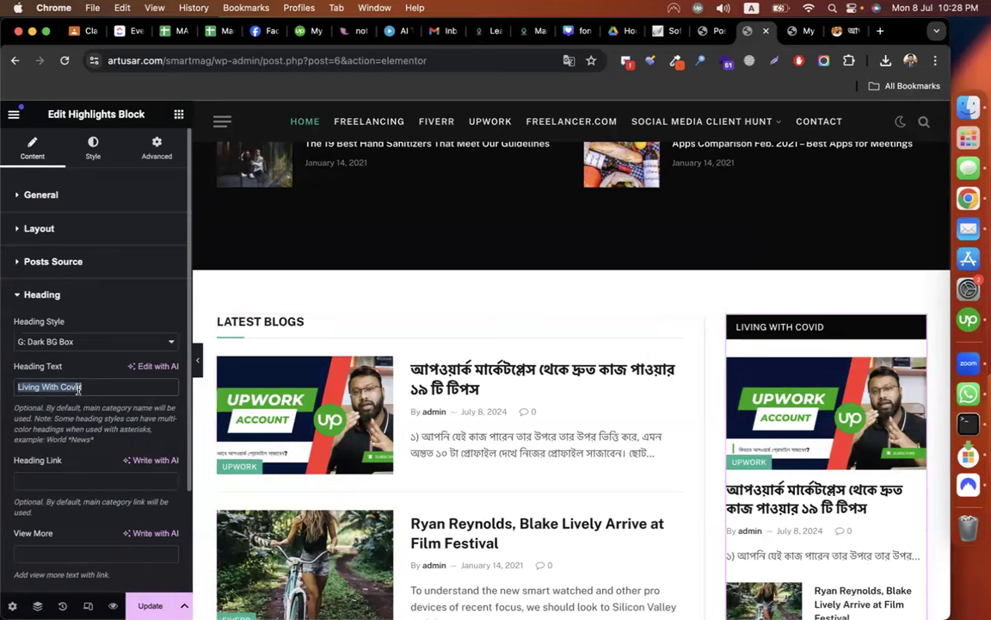
Set the sidebar block's heading to 'Old Blogs' and its sort order to Ascending / Oldest First.
{"action": "type", "text": "R"}
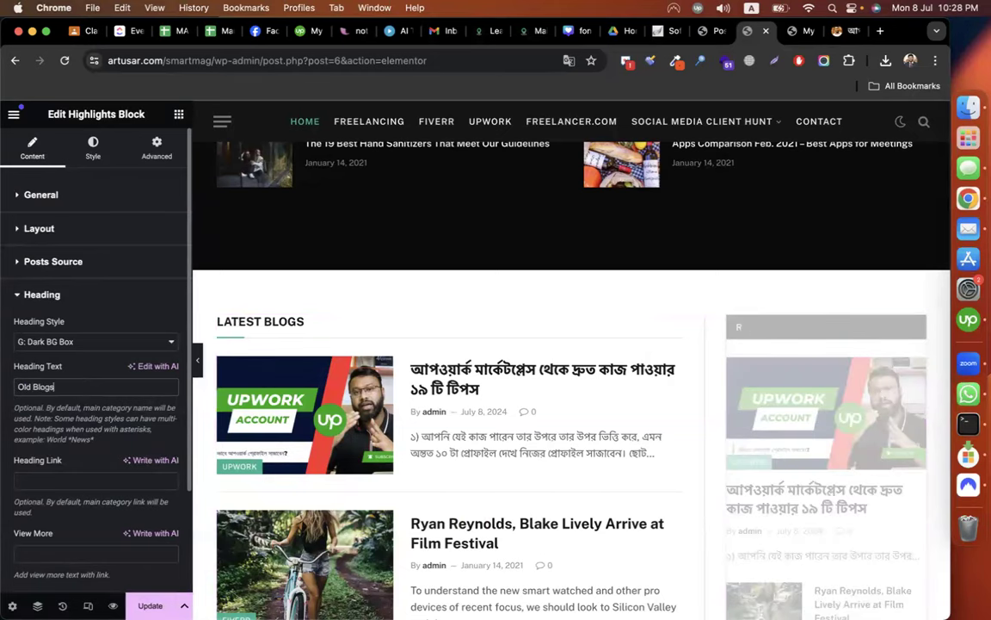
{"action": "scroll", "coordinate": [774, 302], "scroll_direction": "down", "scroll_amount": 3}
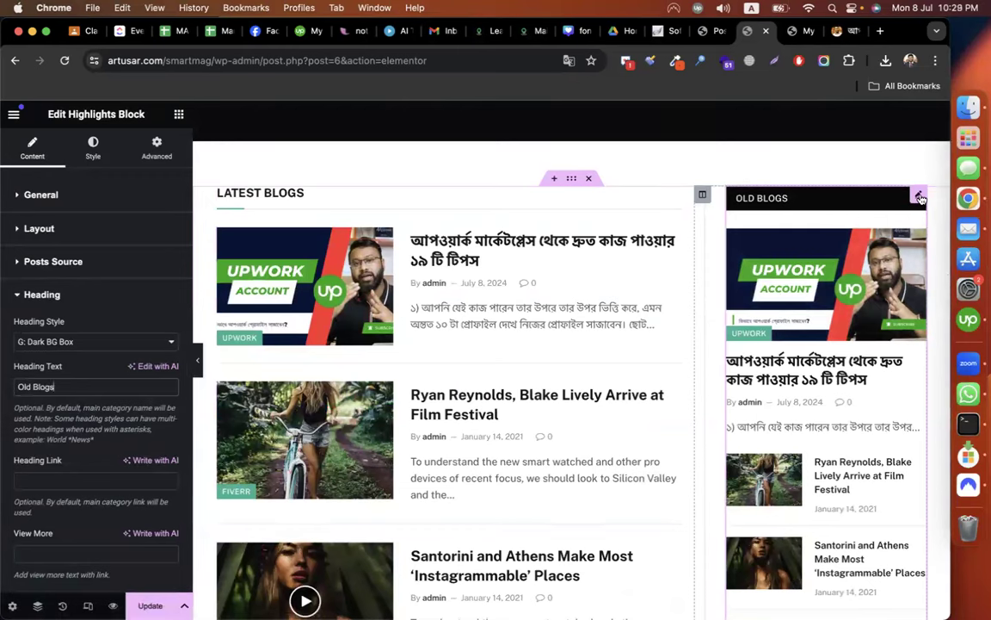
{"action": "left_click", "coordinate": [61, 262]}
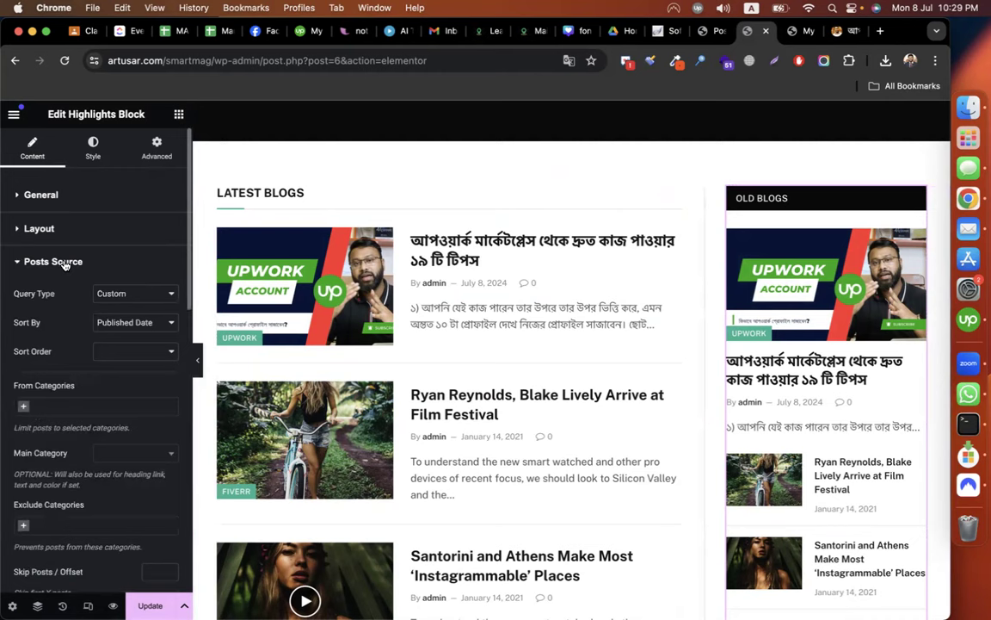
{"action": "left_click", "coordinate": [131, 352]}
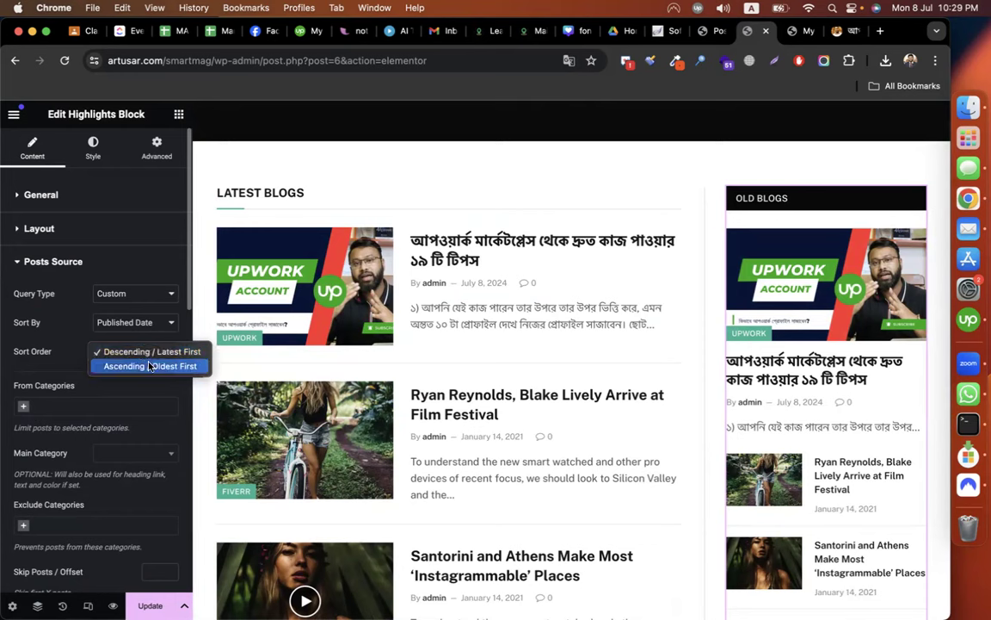
{"action": "left_click", "coordinate": [142, 367]}
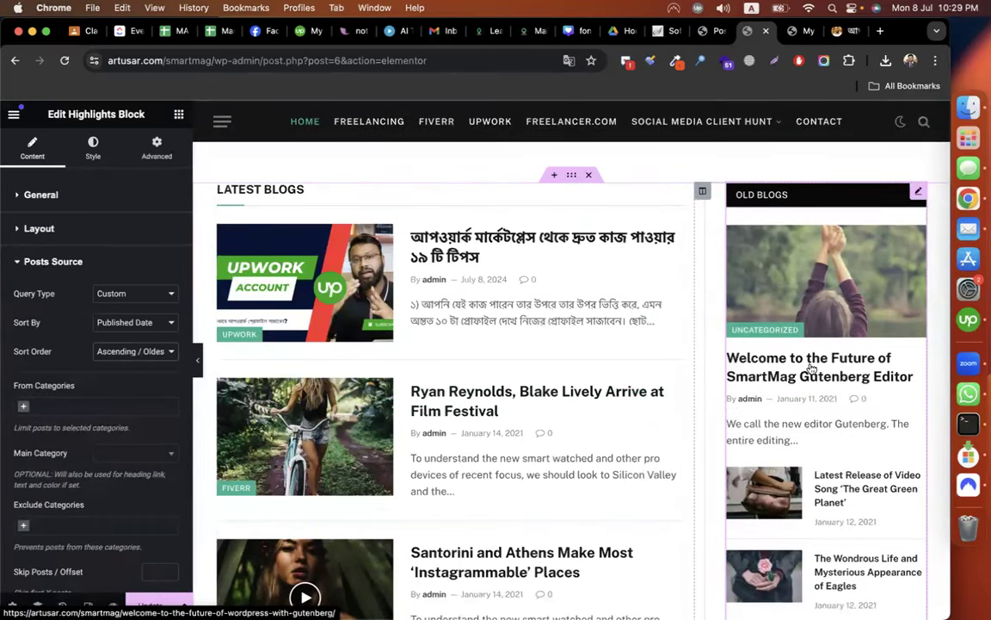
{"action": "scroll", "coordinate": [527, 406], "scroll_direction": "up", "scroll_amount": 3}
{"action": "scroll", "coordinate": [526, 404], "scroll_direction": "down", "scroll_amount": 6}
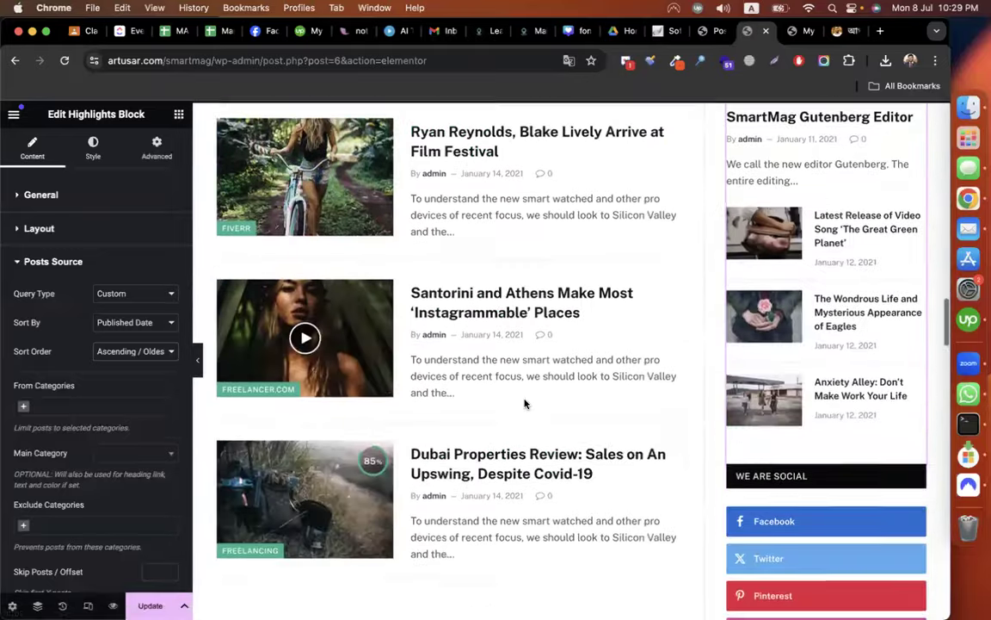
{"action": "scroll", "coordinate": [524, 403], "scroll_direction": "down", "scroll_amount": 5}
{"action": "scroll", "coordinate": [844, 314], "scroll_direction": "up", "scroll_amount": 1}
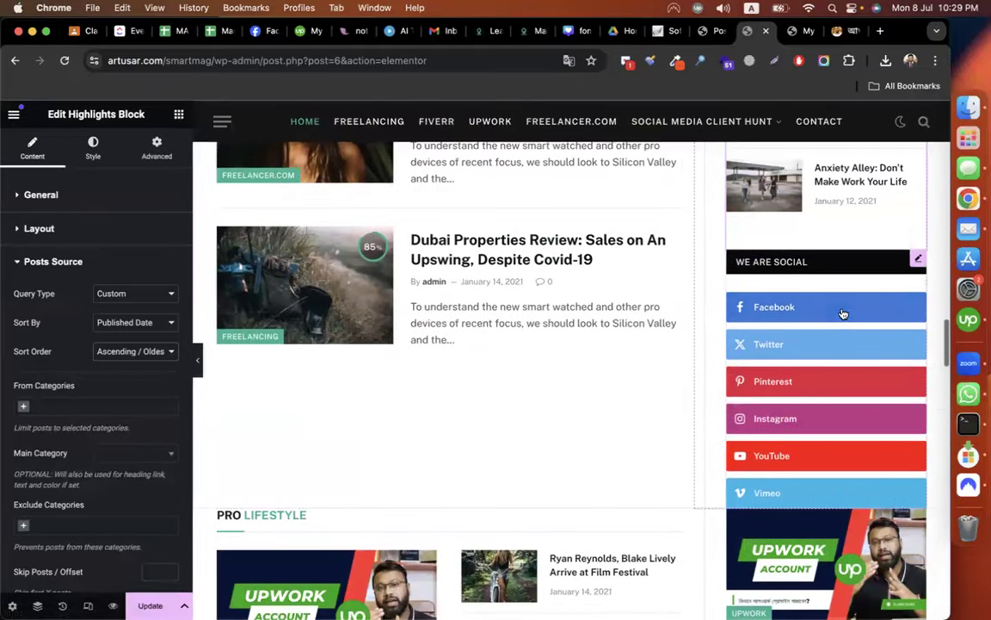
Delete the We Are Social follow-buttons widget.
{"action": "right_click", "coordinate": [918, 263]}
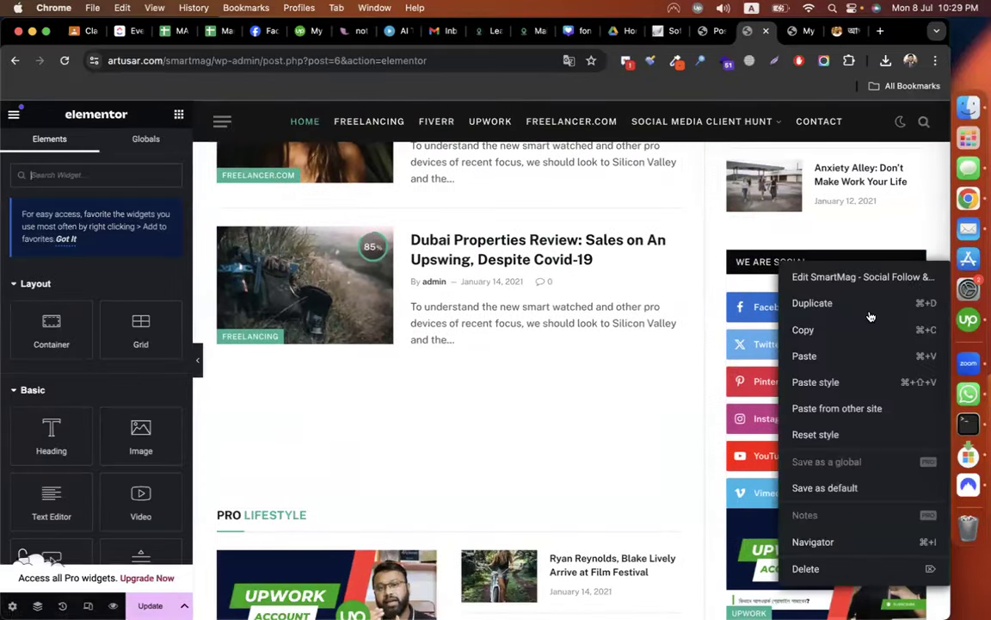
{"action": "left_click", "coordinate": [809, 568]}
{"action": "scroll", "coordinate": [594, 338], "scroll_direction": "down", "scroll_amount": 1}
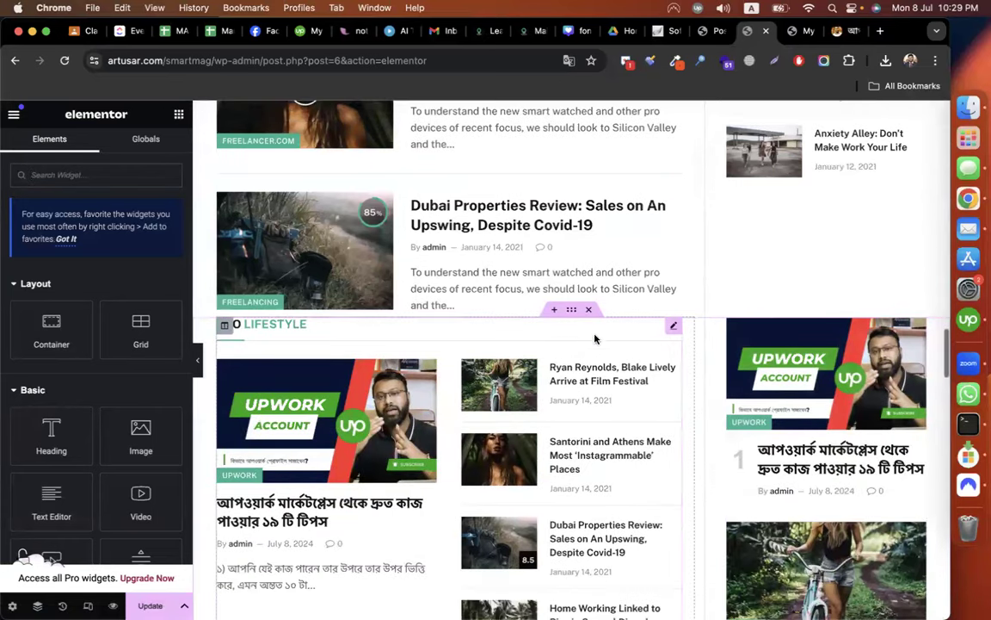
Give the Pro Lifestyle section a top margin of 50.
{"action": "left_click", "coordinate": [574, 311]}
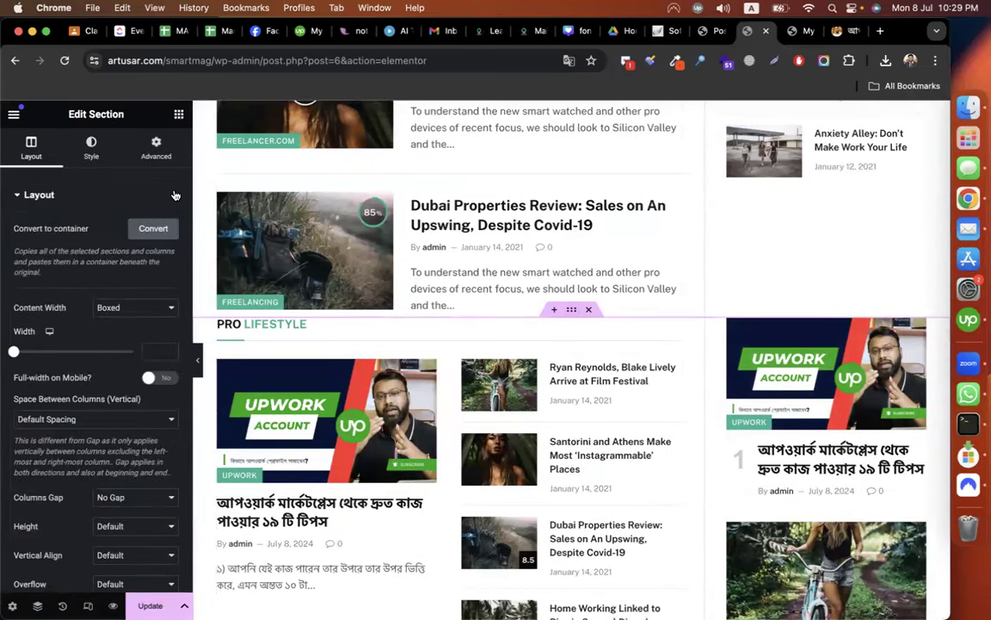
{"action": "left_click", "coordinate": [154, 148]}
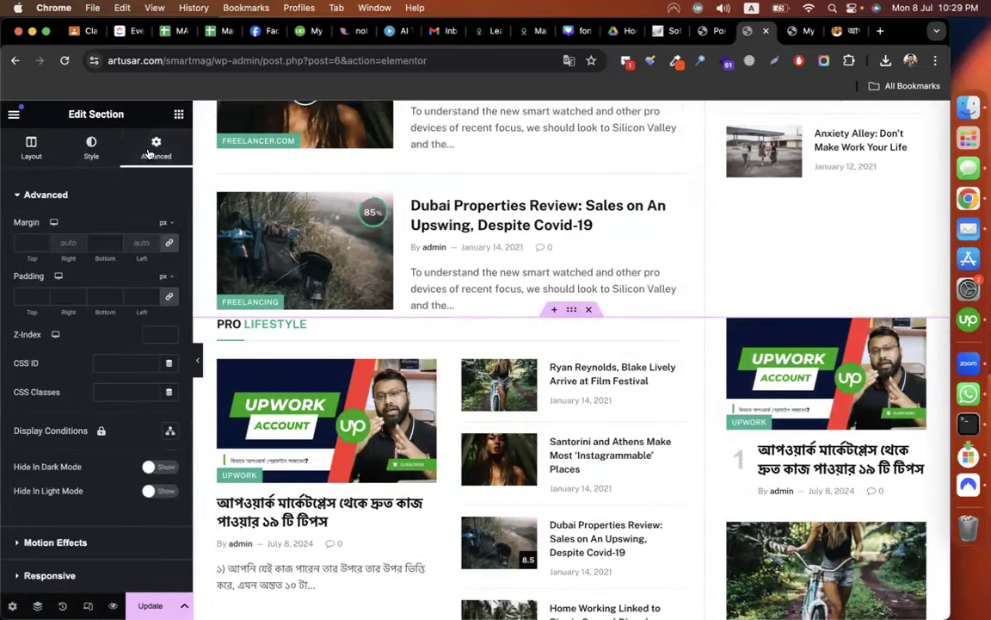
{"action": "left_click", "coordinate": [34, 243]}
{"action": "type", "text": "50"}
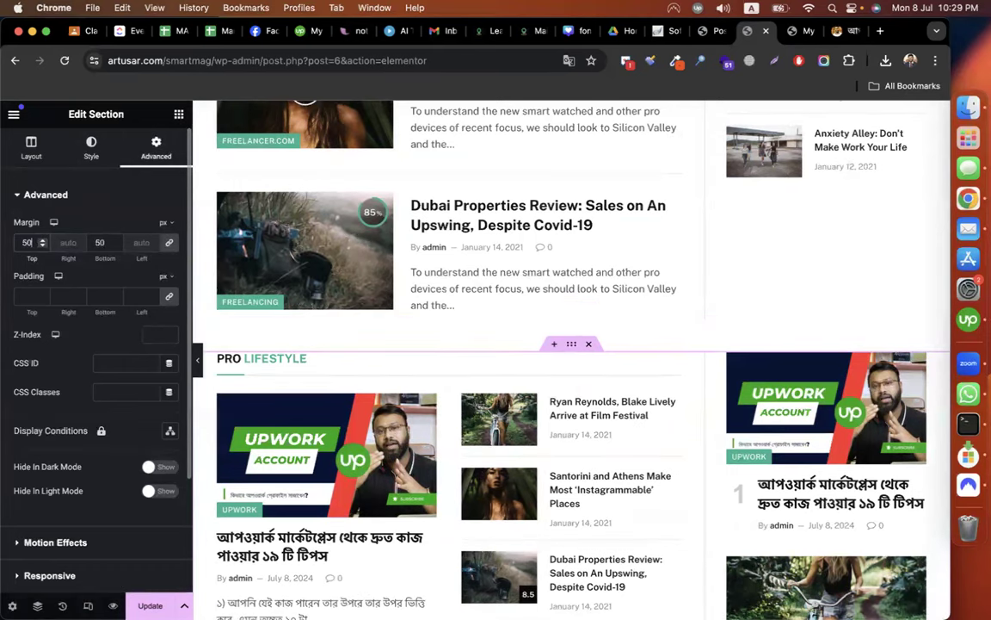
{"action": "scroll", "coordinate": [465, 343], "scroll_direction": "down", "scroll_amount": 10}
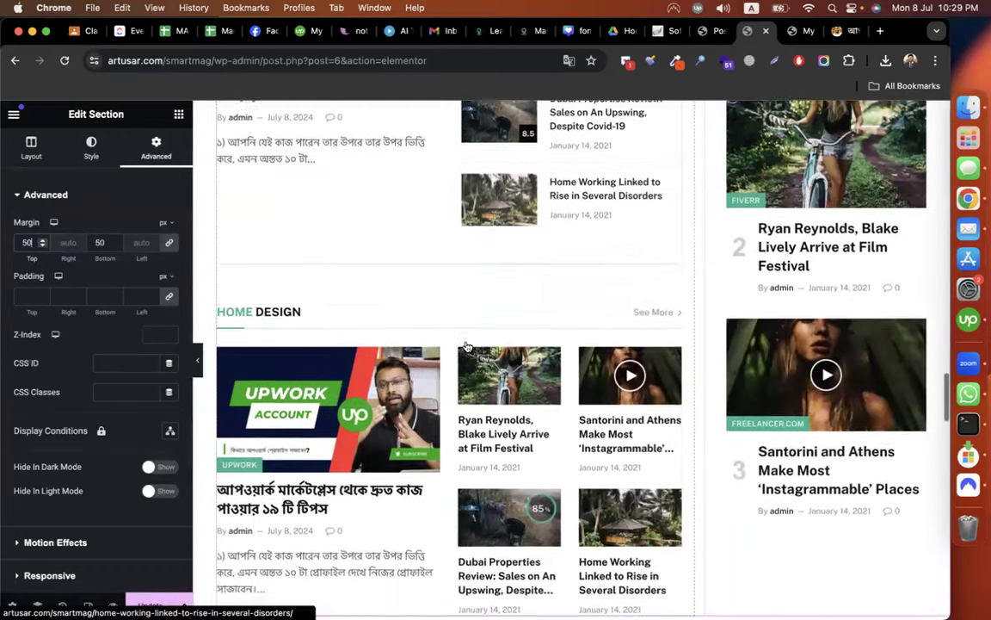
{"action": "scroll", "coordinate": [465, 345], "scroll_direction": "down", "scroll_amount": 5}
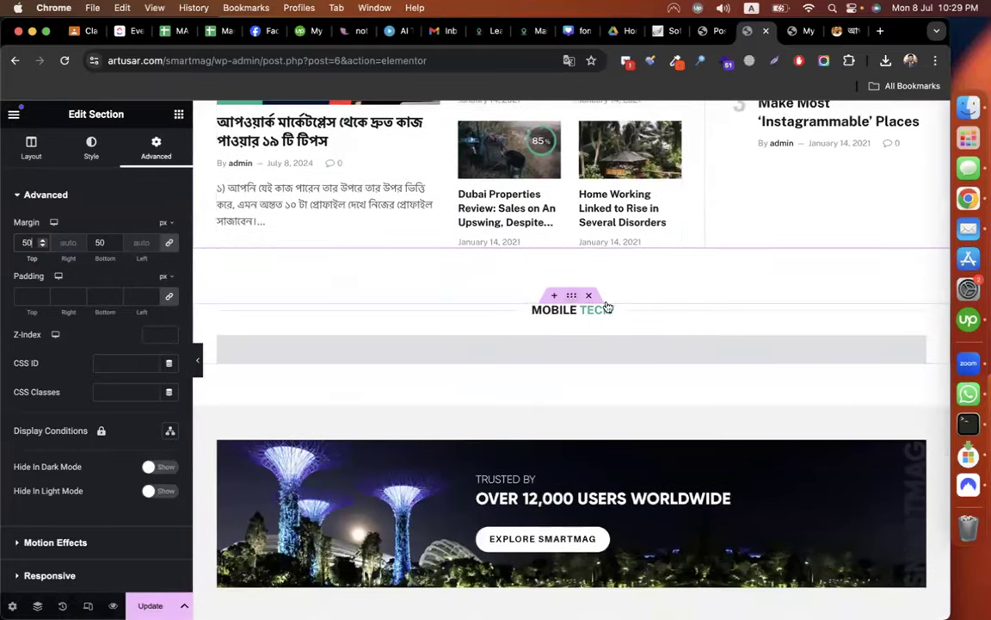
Delete the Mobile Tech, Trusted By, Pro Lifestyle and Latest Posts sections.
{"action": "left_click", "coordinate": [591, 294]}
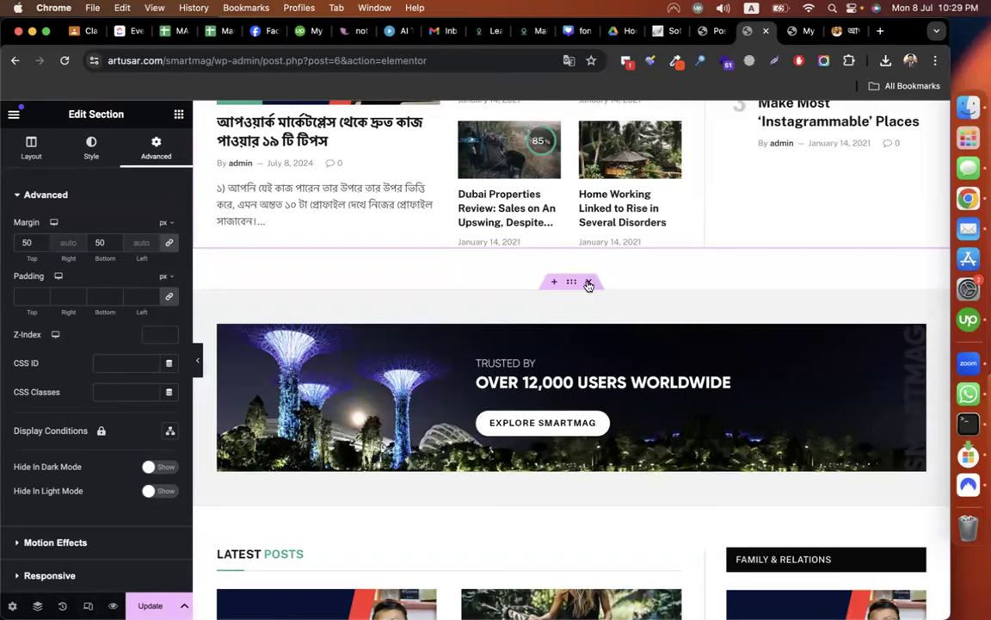
{"action": "left_click", "coordinate": [589, 284]}
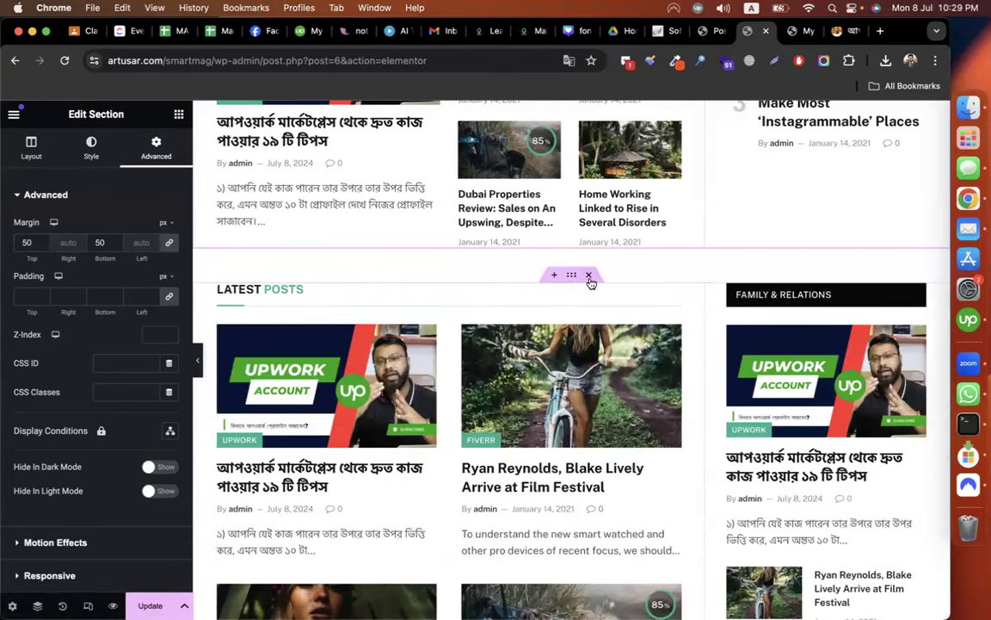
{"action": "scroll", "coordinate": [559, 392], "scroll_direction": "up", "scroll_amount": 10}
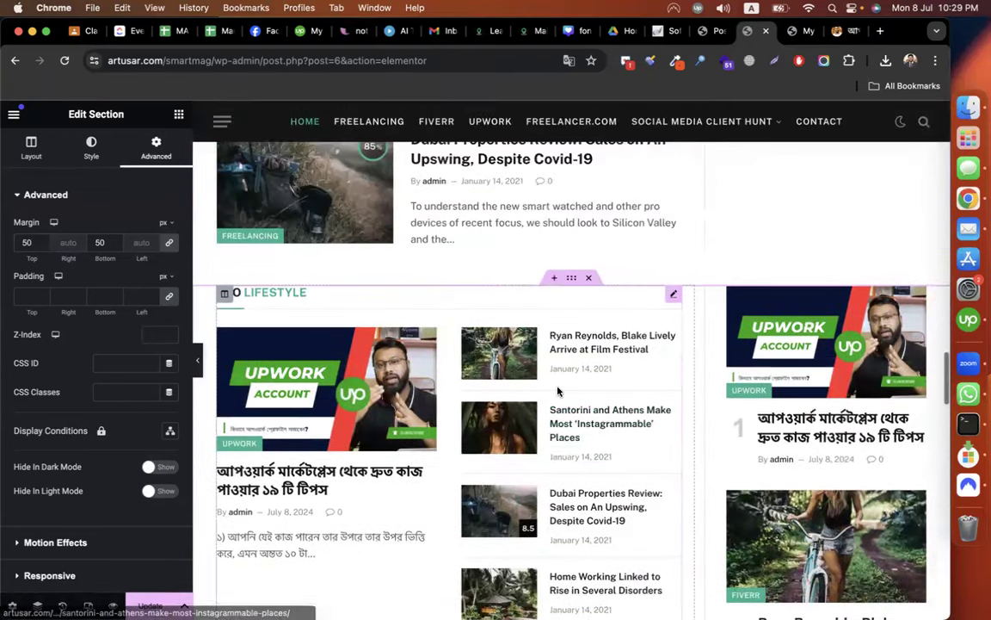
{"action": "scroll", "coordinate": [558, 391], "scroll_direction": "up", "scroll_amount": 2}
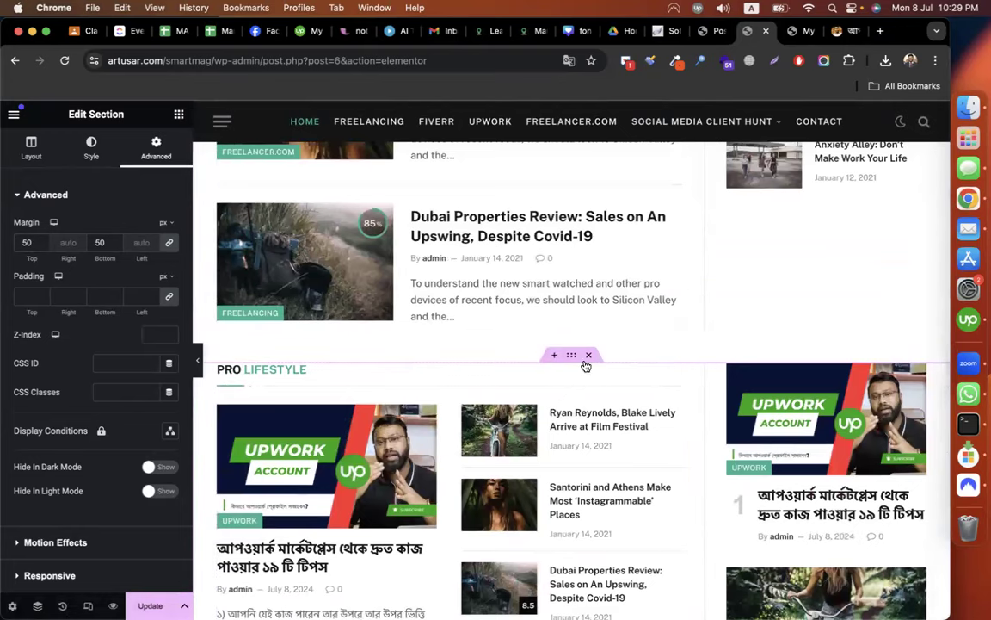
{"action": "left_click", "coordinate": [588, 357]}
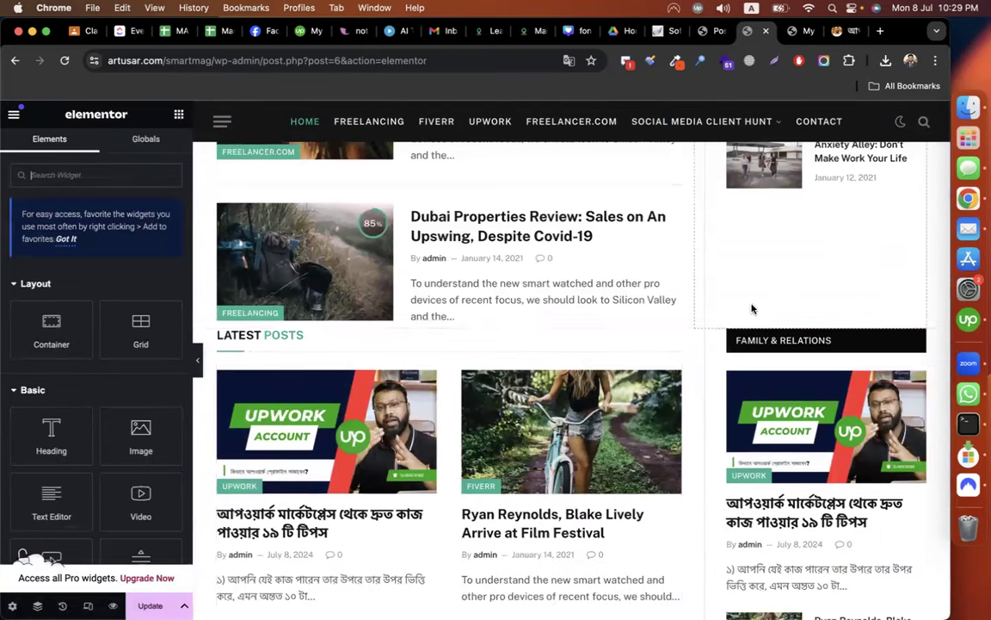
{"action": "scroll", "coordinate": [752, 310], "scroll_direction": "up", "scroll_amount": 7}
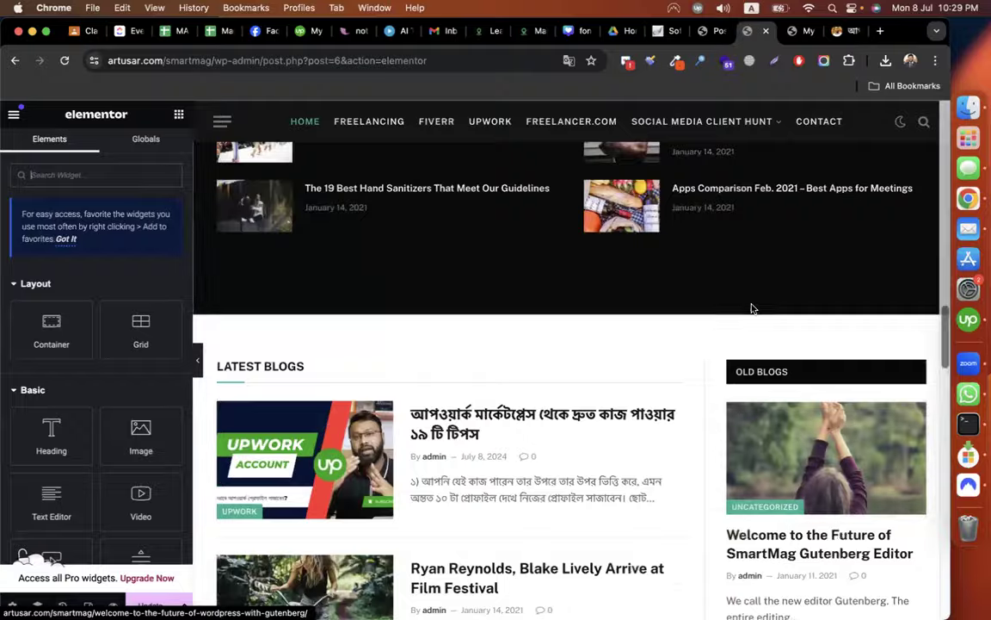
{"action": "scroll", "coordinate": [751, 310], "scroll_direction": "down", "scroll_amount": 8}
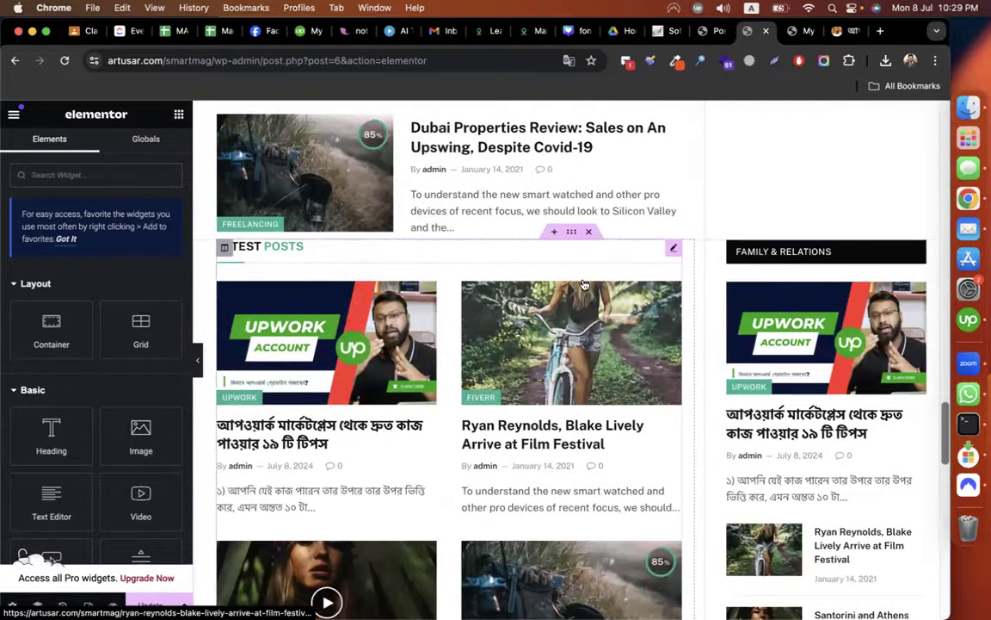
{"action": "left_click", "coordinate": [589, 231]}
{"action": "scroll", "coordinate": [768, 293], "scroll_direction": "up", "scroll_amount": 6}
{"action": "scroll", "coordinate": [778, 296], "scroll_direction": "up", "scroll_amount": 2}
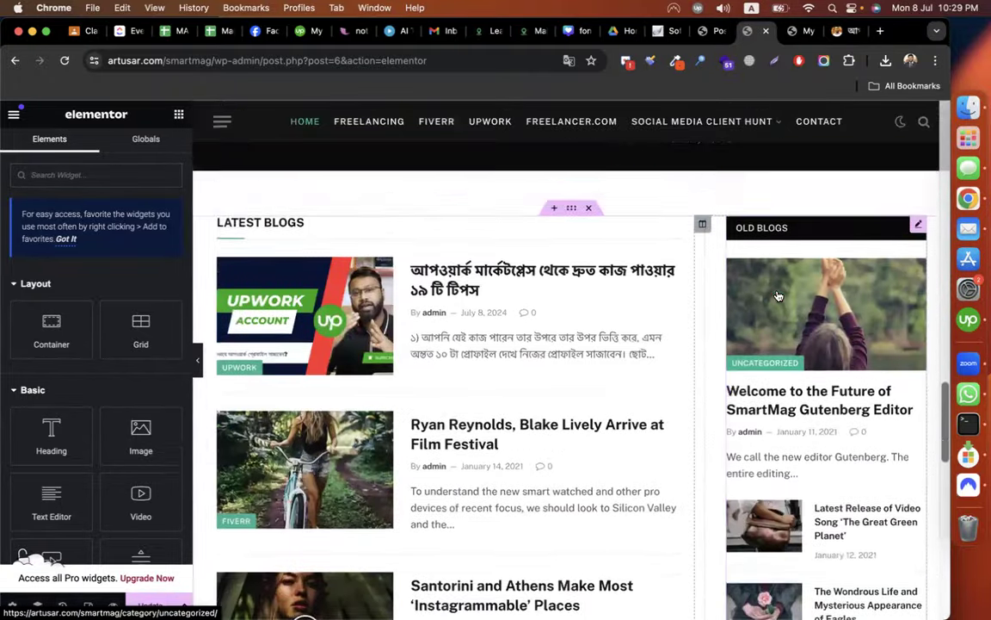
{"action": "scroll", "coordinate": [777, 296], "scroll_direction": "down", "scroll_amount": 7}
{"action": "scroll", "coordinate": [778, 296], "scroll_direction": "down", "scroll_amount": 2}
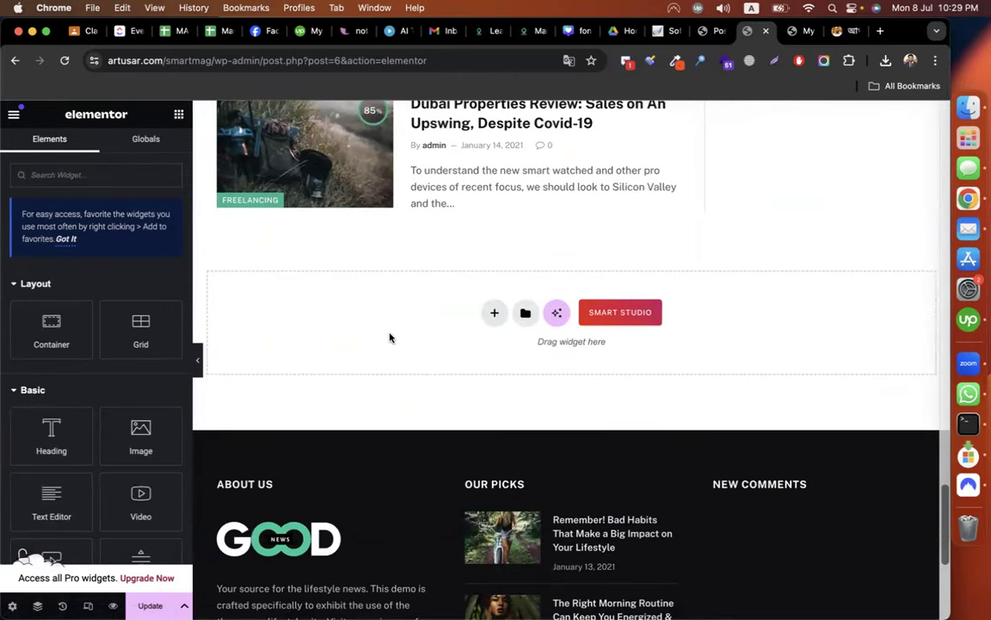
Insert a two-column grid container in the empty area.
{"action": "left_click", "coordinate": [494, 312]}
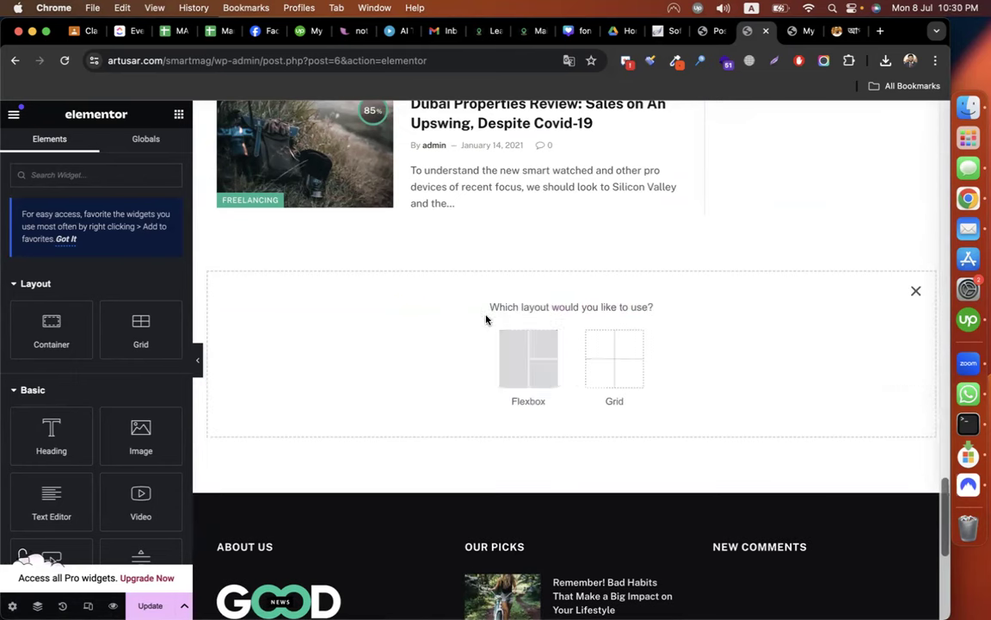
{"action": "left_click", "coordinate": [608, 359]}
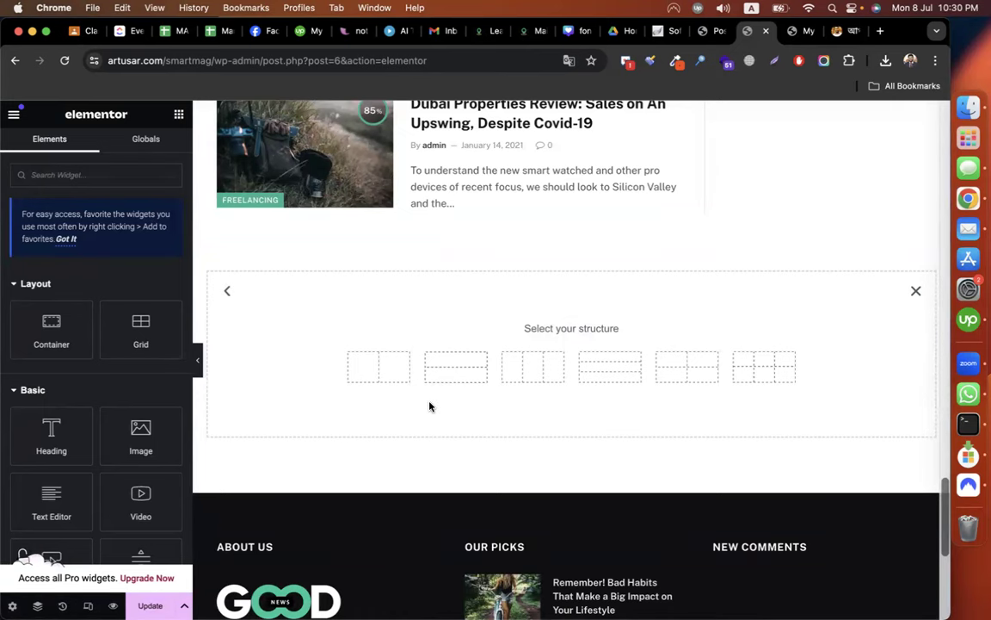
{"action": "left_click", "coordinate": [371, 376]}
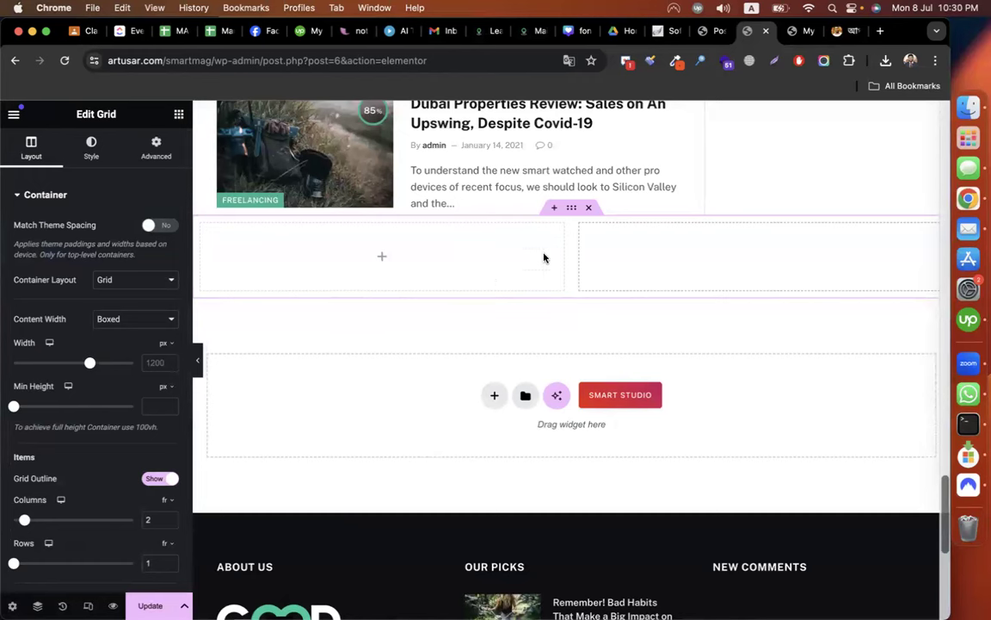
Edit the grid container's linked margin, clearing the mistyped 50.
{"action": "left_click", "coordinate": [156, 146]}
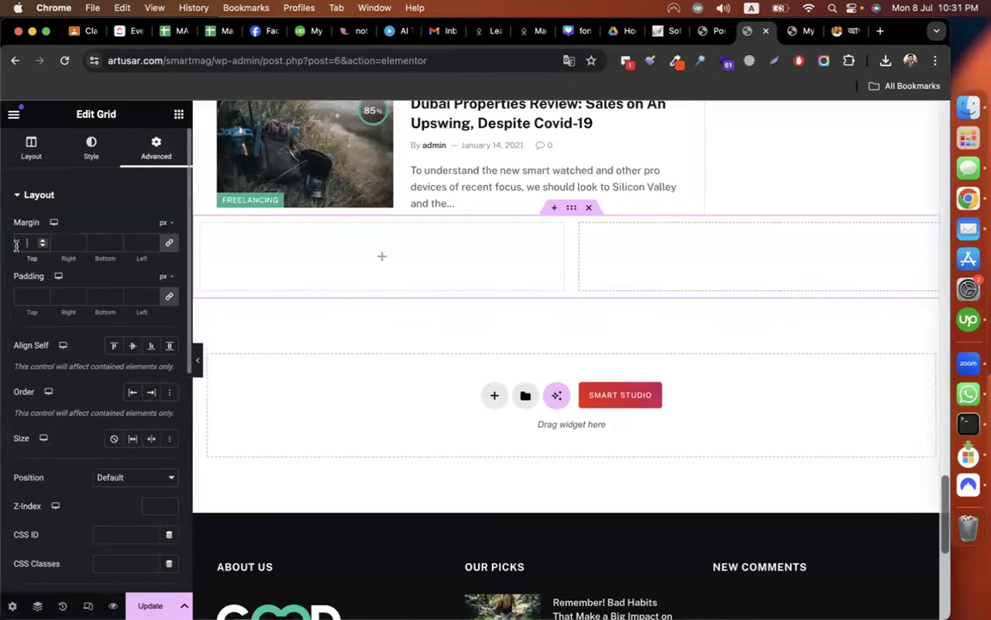
{"action": "type", "text": "50"}
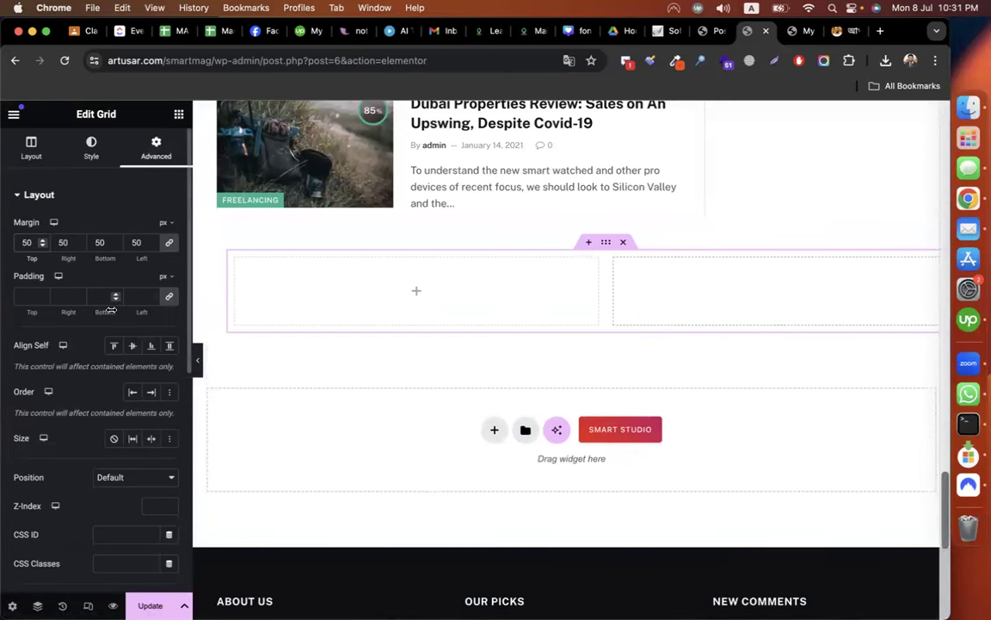
{"action": "key", "text": "BackSpace"}
{"action": "key", "text": "BackSpace"}
Set the grid margin to 30 px and place a List Block in the left column.
{"action": "type", "text": "30"}
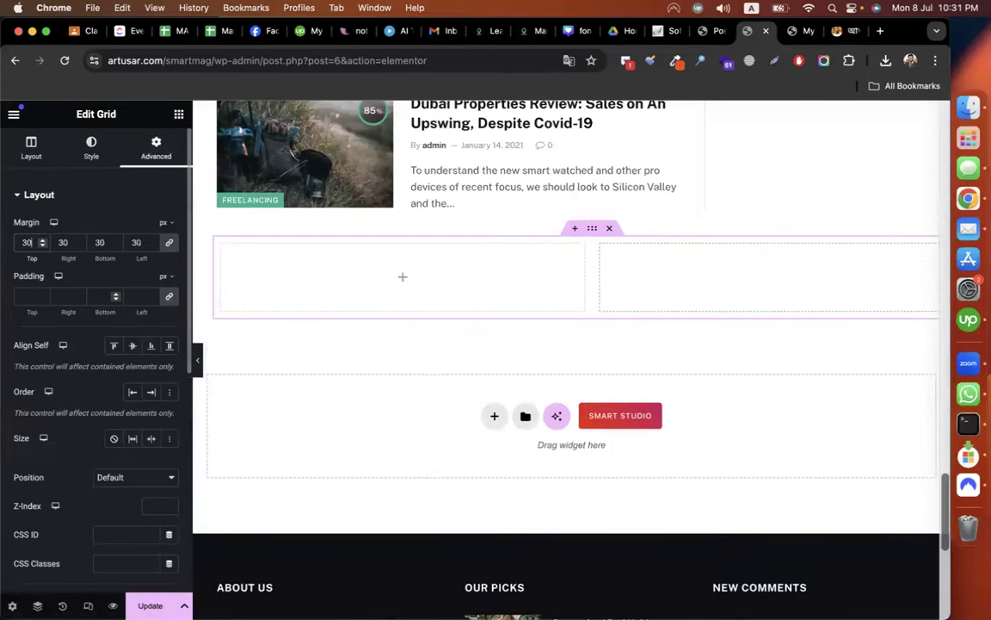
{"action": "left_click", "coordinate": [178, 115]}
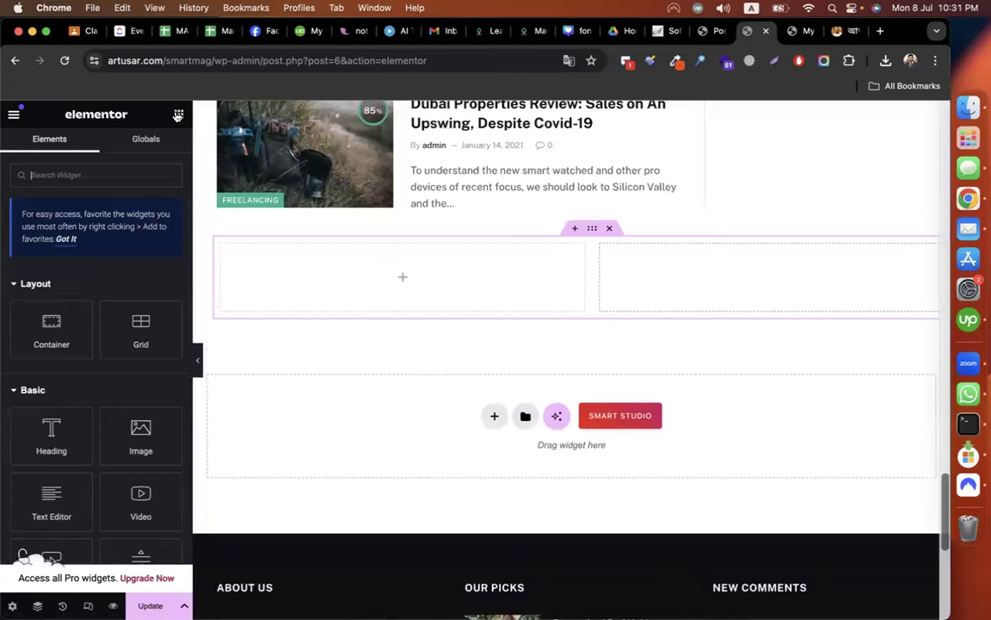
{"action": "scroll", "coordinate": [138, 314], "scroll_direction": "down", "scroll_amount": 15}
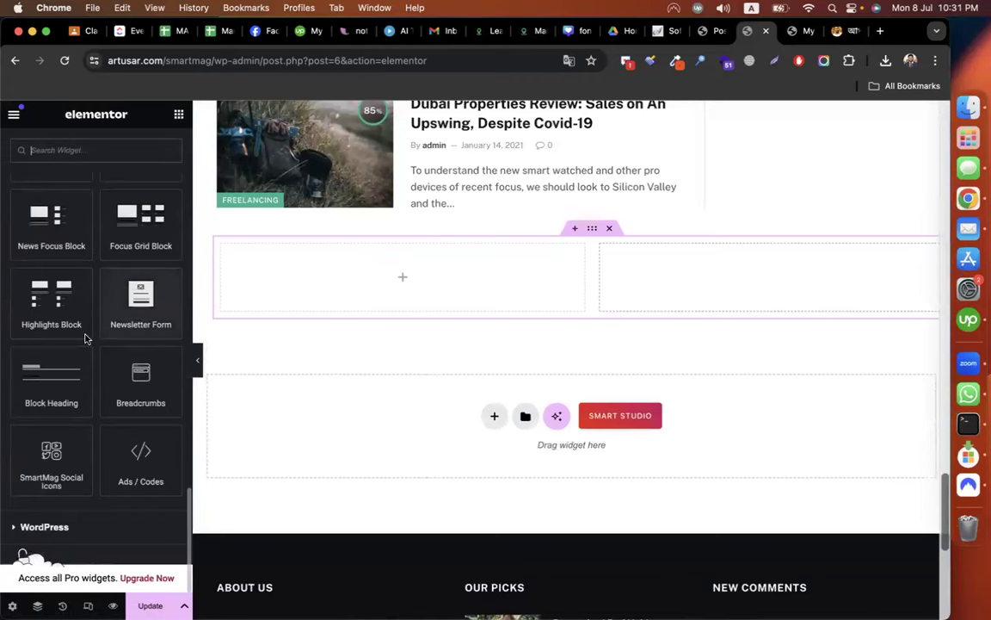
{"action": "scroll", "coordinate": [86, 336], "scroll_direction": "up", "scroll_amount": 3}
{"action": "scroll", "coordinate": [84, 350], "scroll_direction": "up", "scroll_amount": 2}
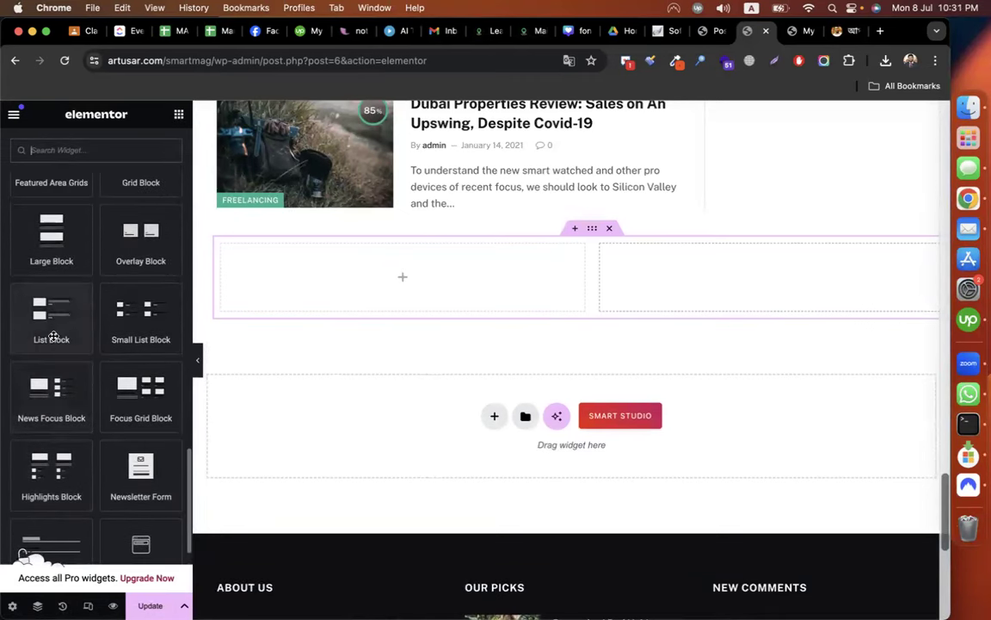
{"action": "left_click_drag", "start_coordinate": [60, 336], "coordinate": [363, 301]}
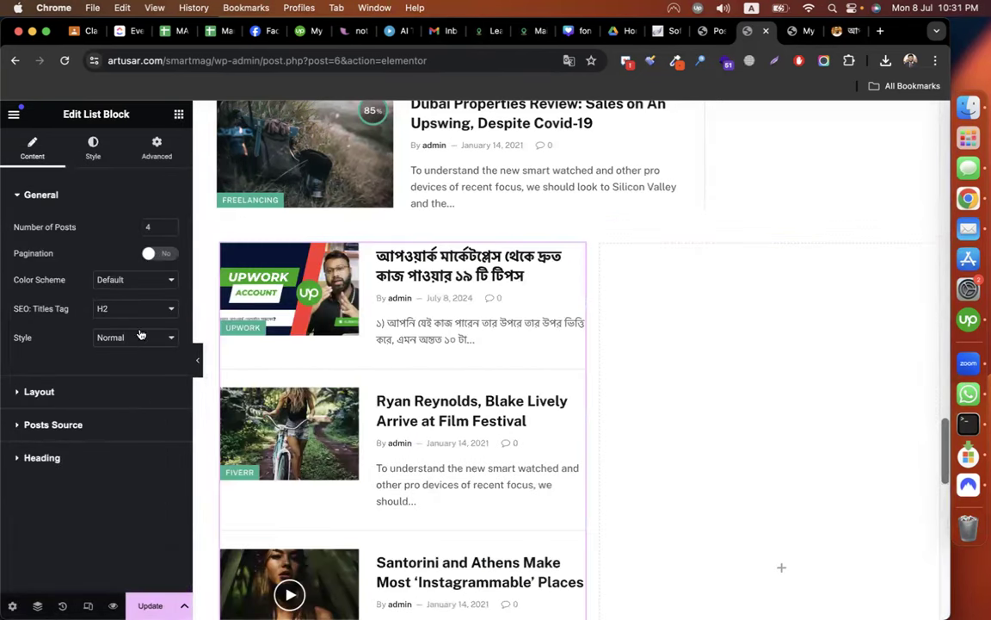
Limit the List Block's posts source to the Social Media Client Hunt category.
{"action": "left_click", "coordinate": [66, 393]}
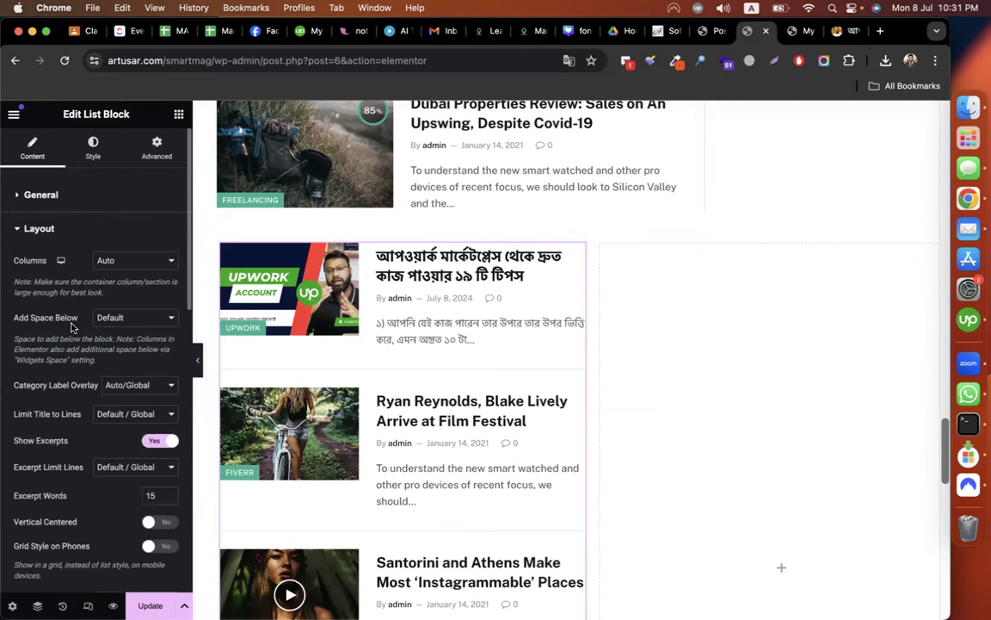
{"action": "scroll", "coordinate": [72, 326], "scroll_direction": "down", "scroll_amount": 10}
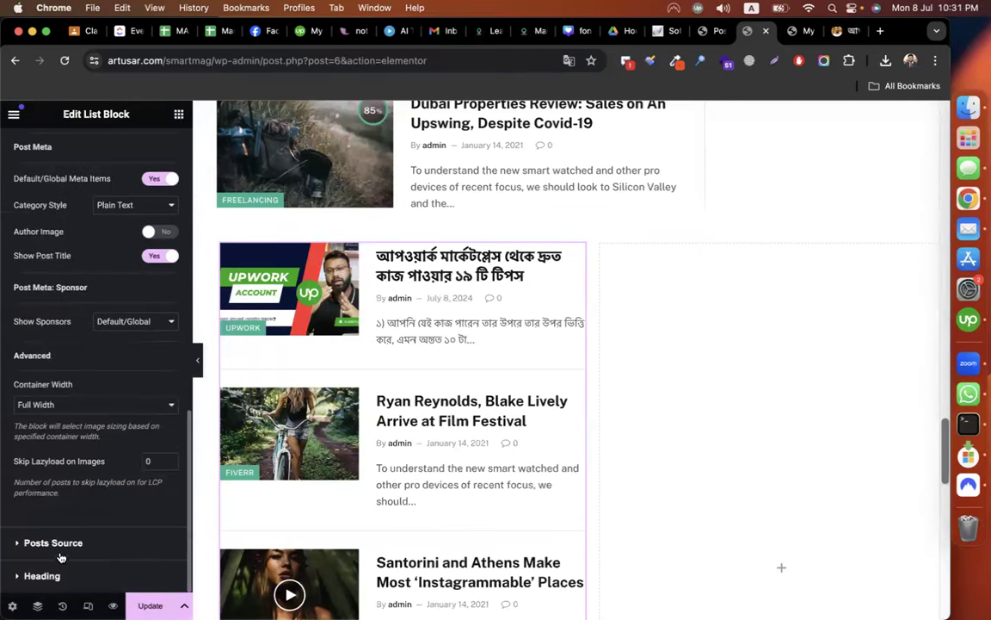
{"action": "left_click", "coordinate": [56, 546]}
{"action": "scroll", "coordinate": [94, 378], "scroll_direction": "down", "scroll_amount": 1}
{"action": "left_click", "coordinate": [25, 388]}
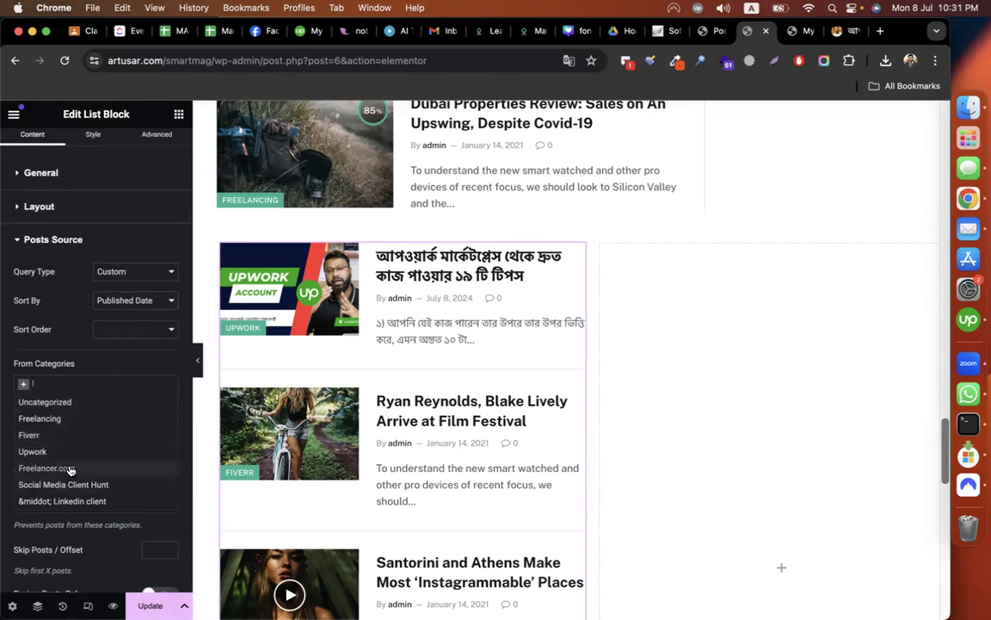
{"action": "left_click", "coordinate": [83, 489]}
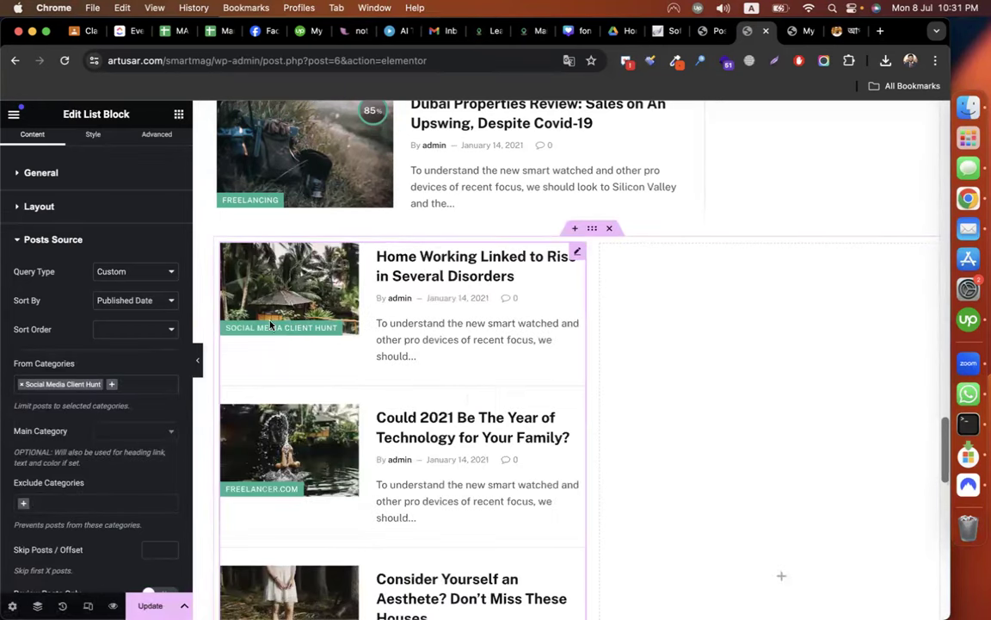
{"action": "scroll", "coordinate": [143, 392], "scroll_direction": "down", "scroll_amount": 10}
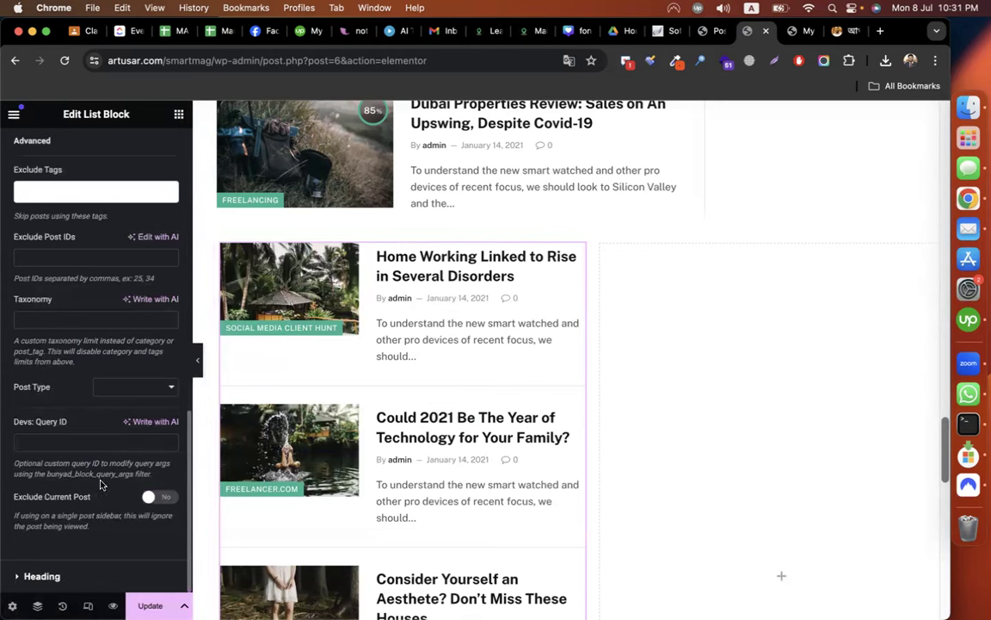
Enter 'Social Media Client Hunt' as the list's Heading Text.
{"action": "left_click", "coordinate": [74, 575]}
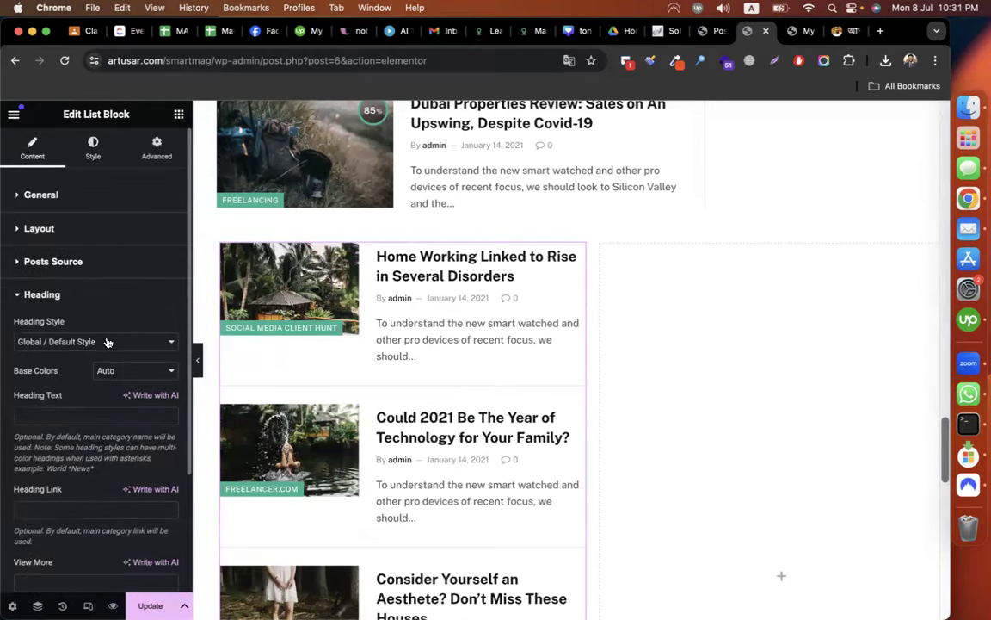
{"action": "left_click", "coordinate": [78, 414]}
{"action": "type", "text": "Social M"}
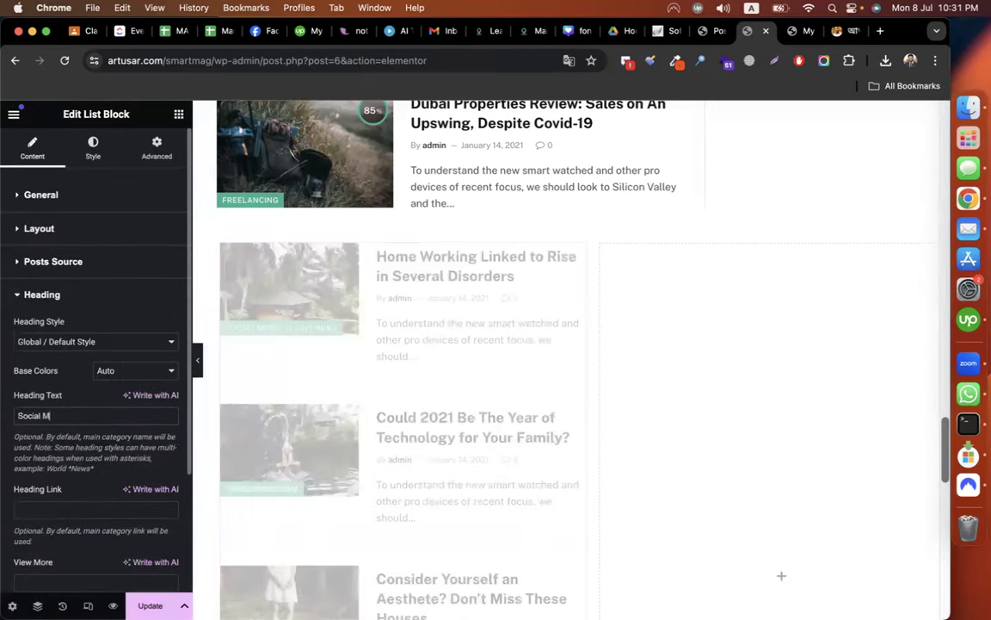
{"action": "type", "text": "edia Client "}
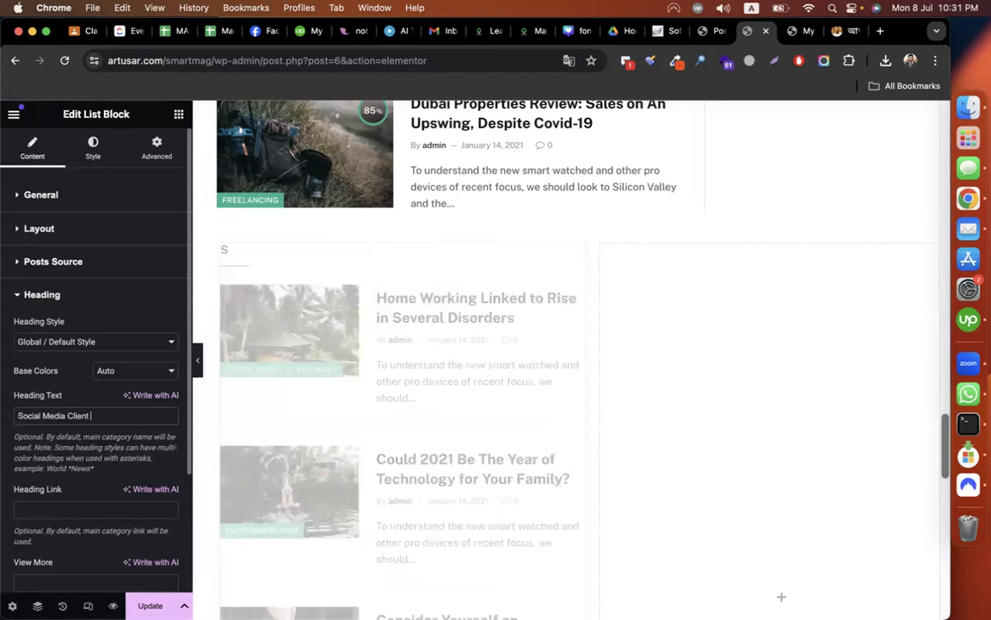
{"action": "type", "text": "Hunt"}
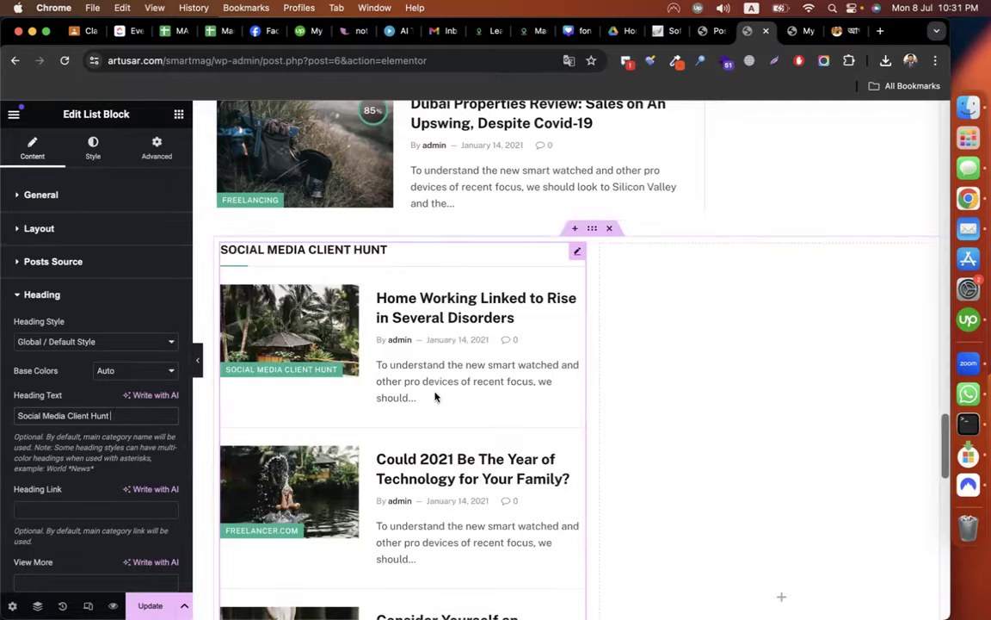
{"action": "scroll", "coordinate": [434, 397], "scroll_direction": "down", "scroll_amount": 5}
{"action": "scroll", "coordinate": [434, 397], "scroll_direction": "up", "scroll_amount": 3}
{"action": "scroll", "coordinate": [435, 397], "scroll_direction": "down", "scroll_amount": 1}
{"action": "scroll", "coordinate": [435, 397], "scroll_direction": "up", "scroll_amount": 3}
{"action": "scroll", "coordinate": [434, 397], "scroll_direction": "down", "scroll_amount": 5}
{"action": "scroll", "coordinate": [435, 396], "scroll_direction": "up", "scroll_amount": 4}
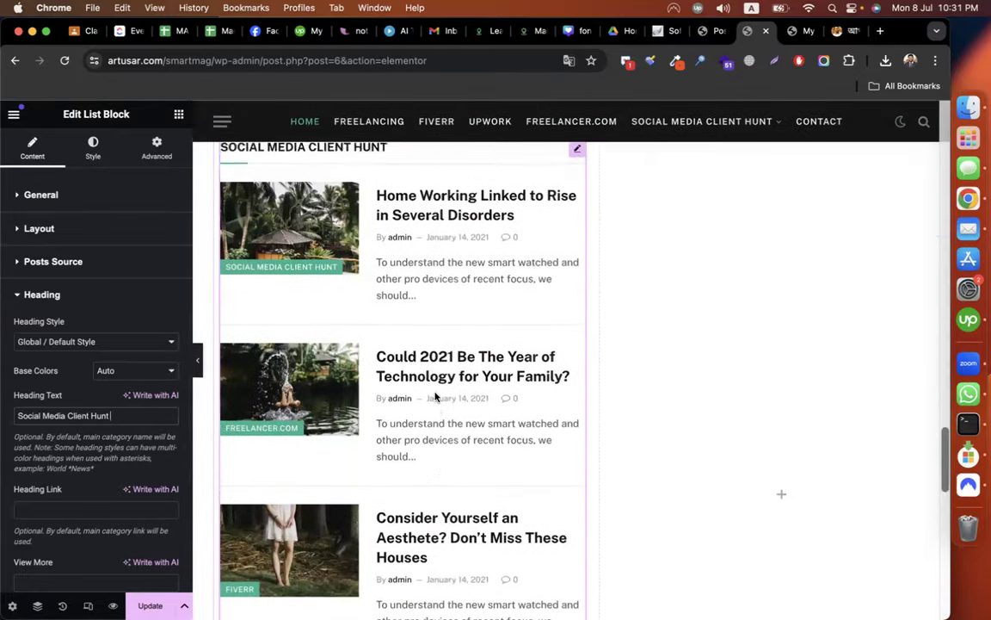
{"action": "scroll", "coordinate": [435, 397], "scroll_direction": "up", "scroll_amount": 2}
{"action": "left_click", "coordinate": [178, 115]}
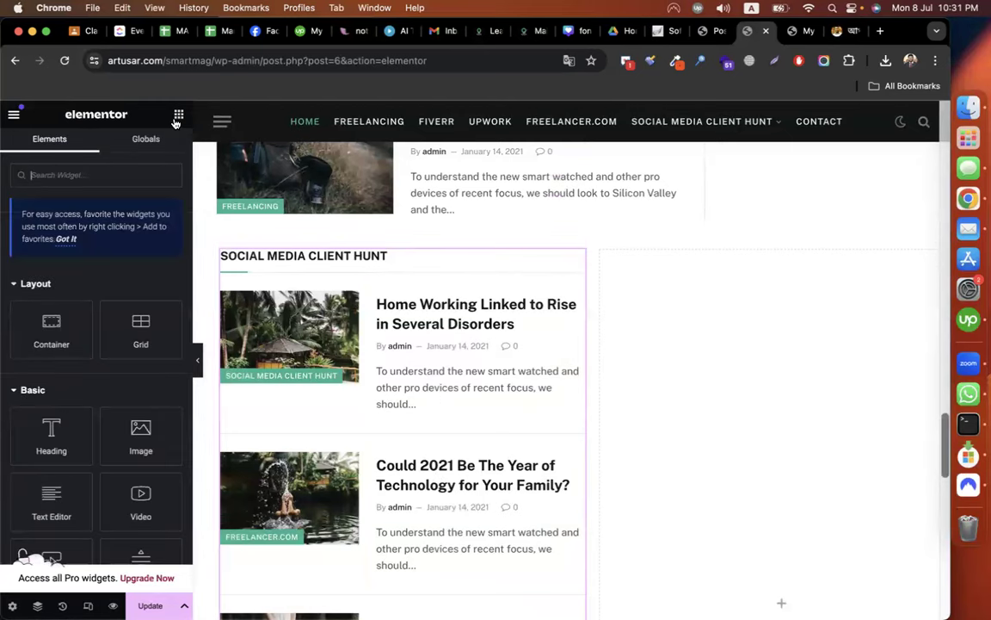
{"action": "scroll", "coordinate": [96, 404], "scroll_direction": "down", "scroll_amount": 10}
Place a Small List Block in the empty right grid column.
{"action": "scroll", "coordinate": [96, 406], "scroll_direction": "up", "scroll_amount": 1}
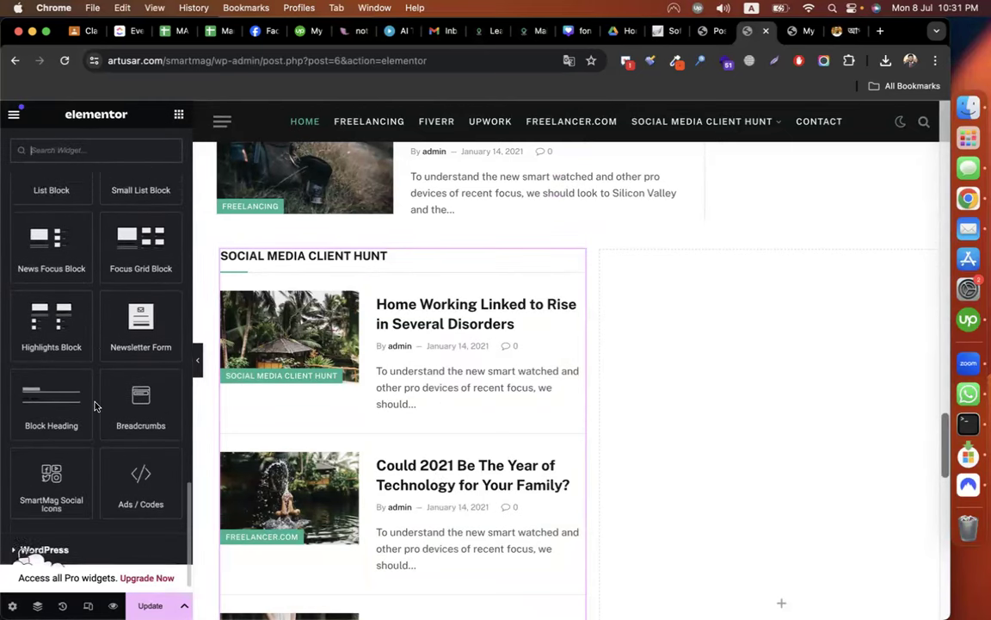
{"action": "scroll", "coordinate": [95, 406], "scroll_direction": "up", "scroll_amount": 2}
{"action": "scroll", "coordinate": [72, 361], "scroll_direction": "up", "scroll_amount": 2}
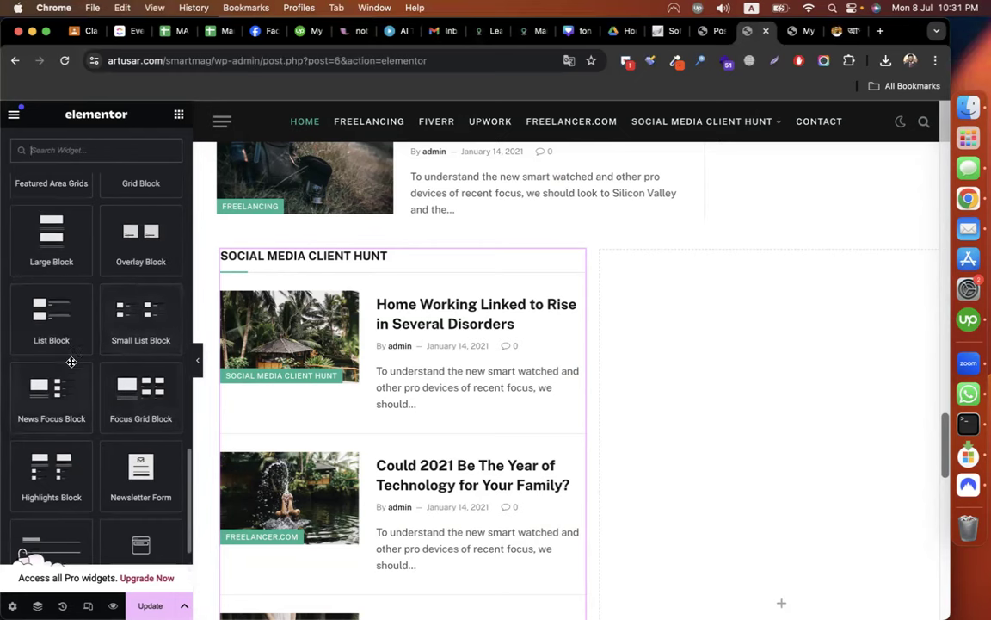
{"action": "left_click_drag", "start_coordinate": [133, 288], "coordinate": [727, 349]}
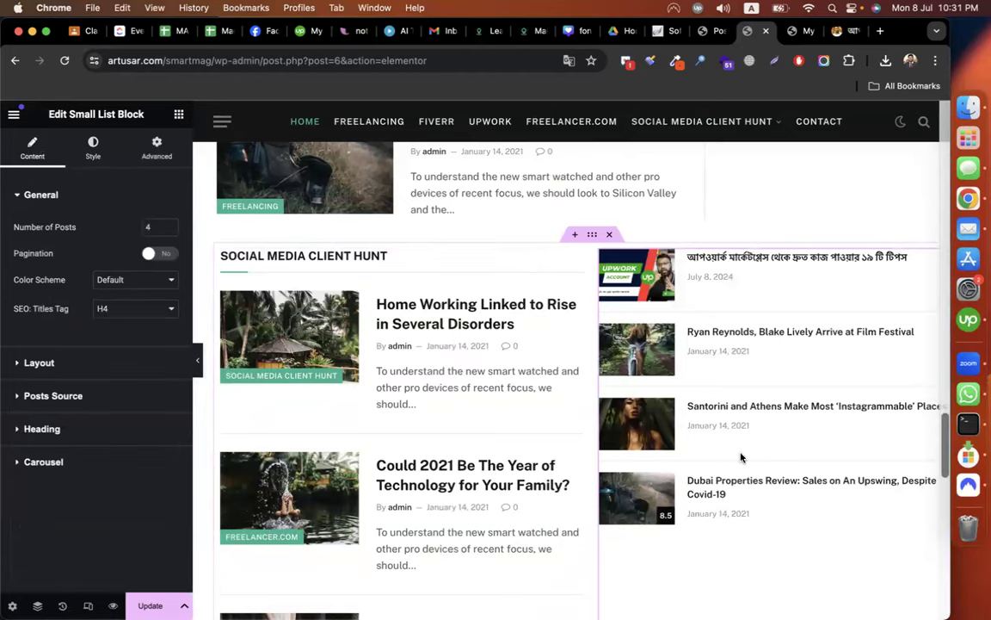
{"action": "scroll", "coordinate": [741, 458], "scroll_direction": "down", "scroll_amount": 3}
{"action": "scroll", "coordinate": [741, 458], "scroll_direction": "up", "scroll_amount": 3}
{"action": "scroll", "coordinate": [745, 454], "scroll_direction": "down", "scroll_amount": 4}
{"action": "scroll", "coordinate": [741, 458], "scroll_direction": "up", "scroll_amount": 5}
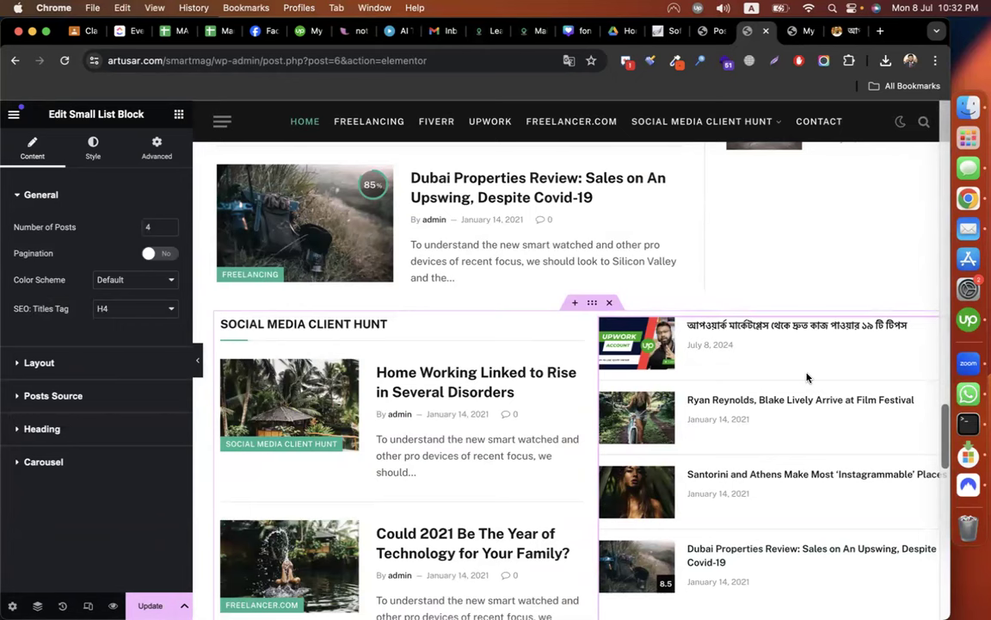
Filter the small list to the Linkedin client category, then go to WordPress's posts list.
{"action": "left_click", "coordinate": [65, 395]}
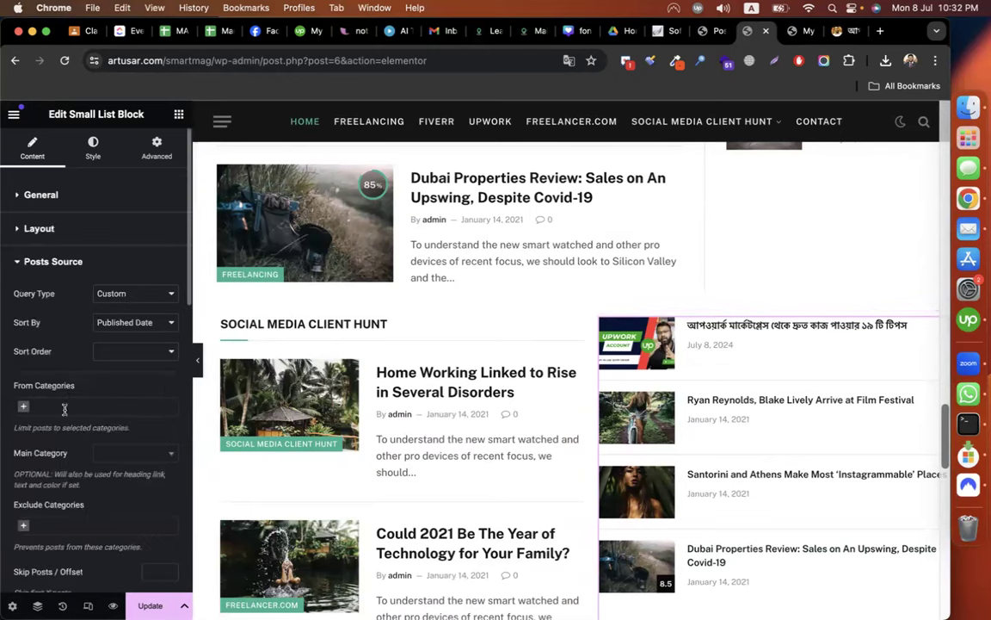
{"action": "left_click", "coordinate": [29, 408]}
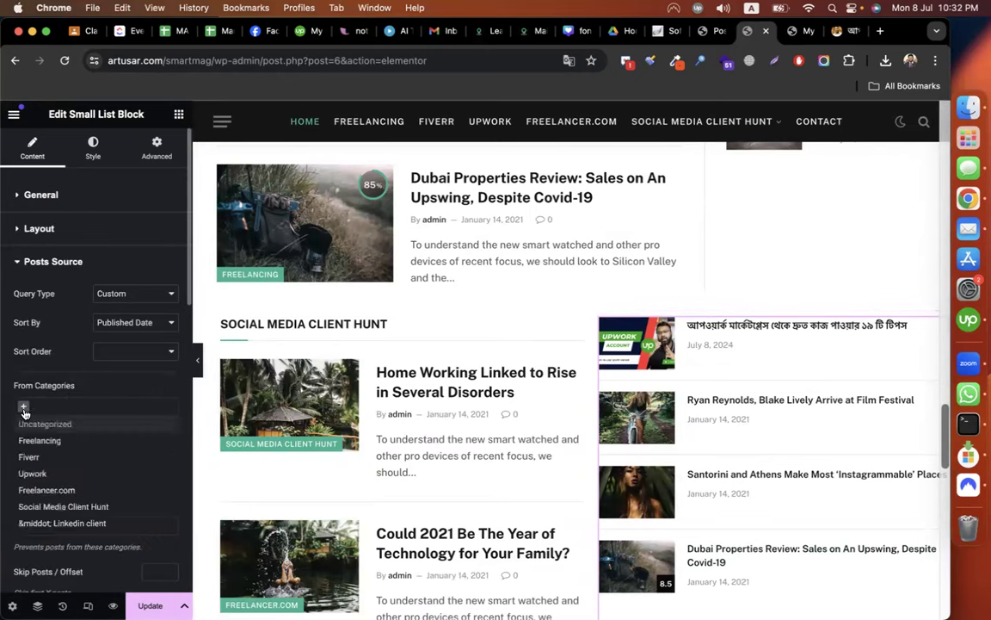
{"action": "left_click", "coordinate": [59, 523]}
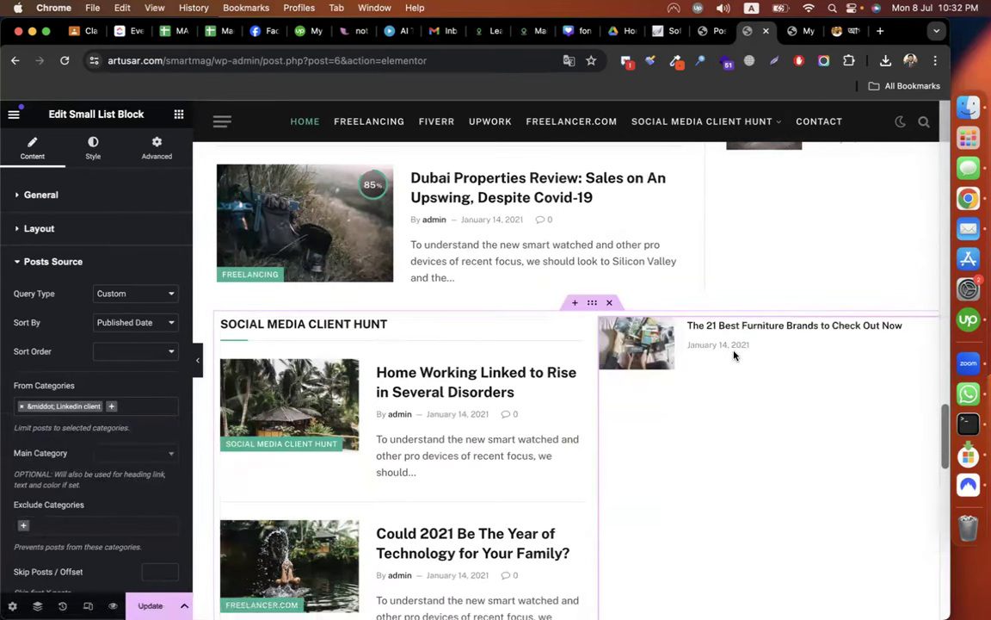
{"action": "scroll", "coordinate": [142, 469], "scroll_direction": "down", "scroll_amount": 3}
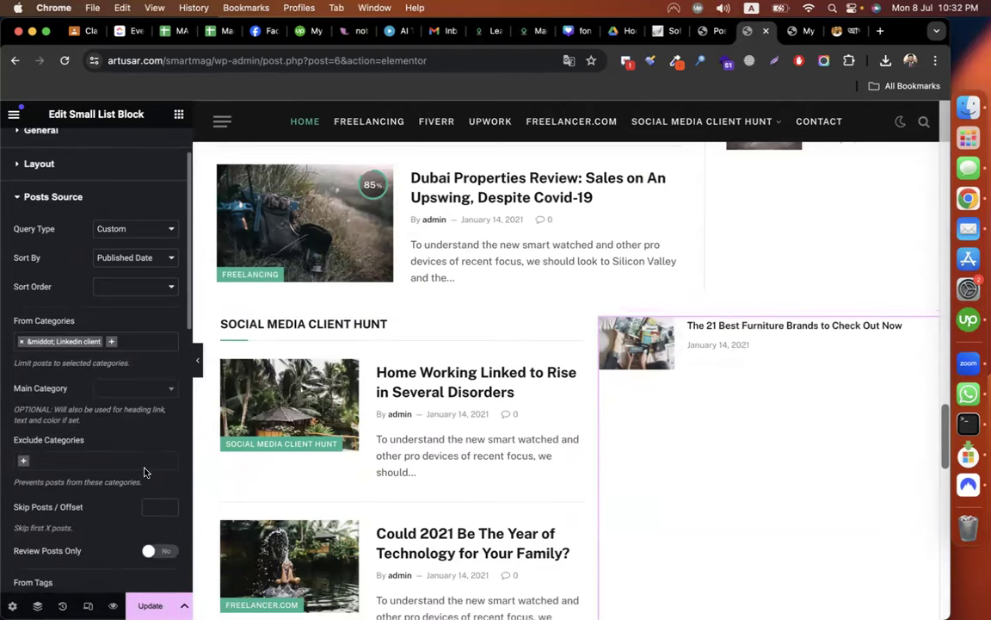
{"action": "left_click", "coordinate": [719, 31]}
{"action": "scroll", "coordinate": [267, 347], "scroll_direction": "down", "scroll_amount": 1}
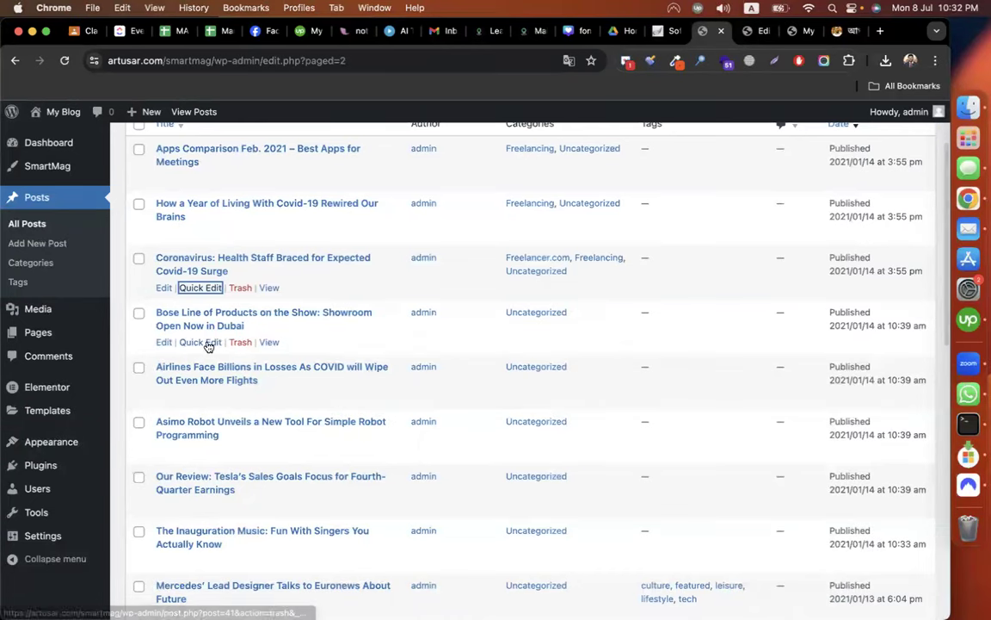
Add the Bose post to the Linkedin client category via Quick Edit and update it.
{"action": "left_click", "coordinate": [203, 345]}
{"action": "left_click", "coordinate": [519, 414]}
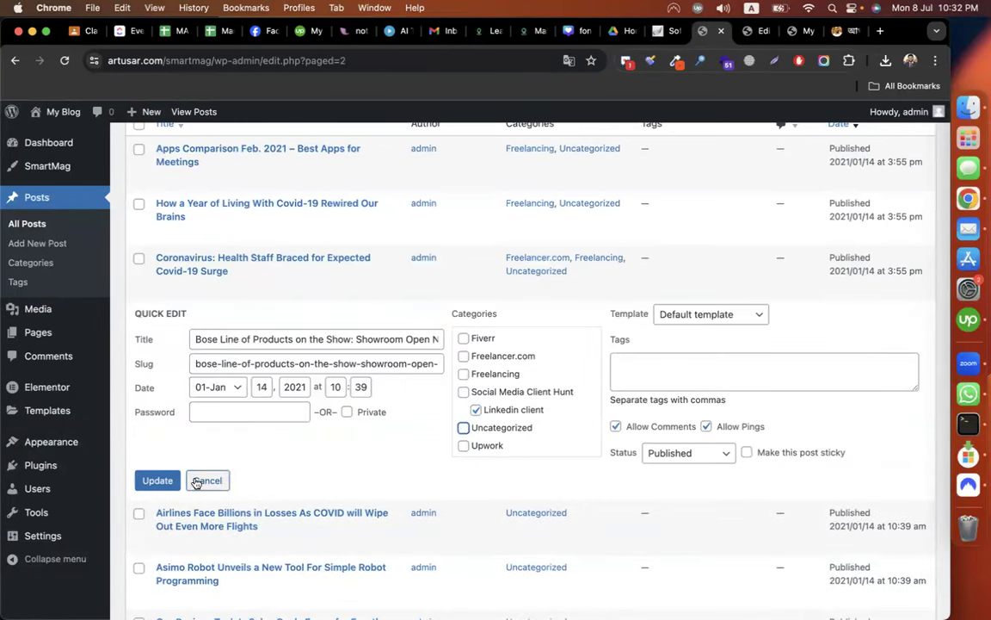
{"action": "left_click", "coordinate": [205, 480]}
{"action": "left_click", "coordinate": [199, 342]}
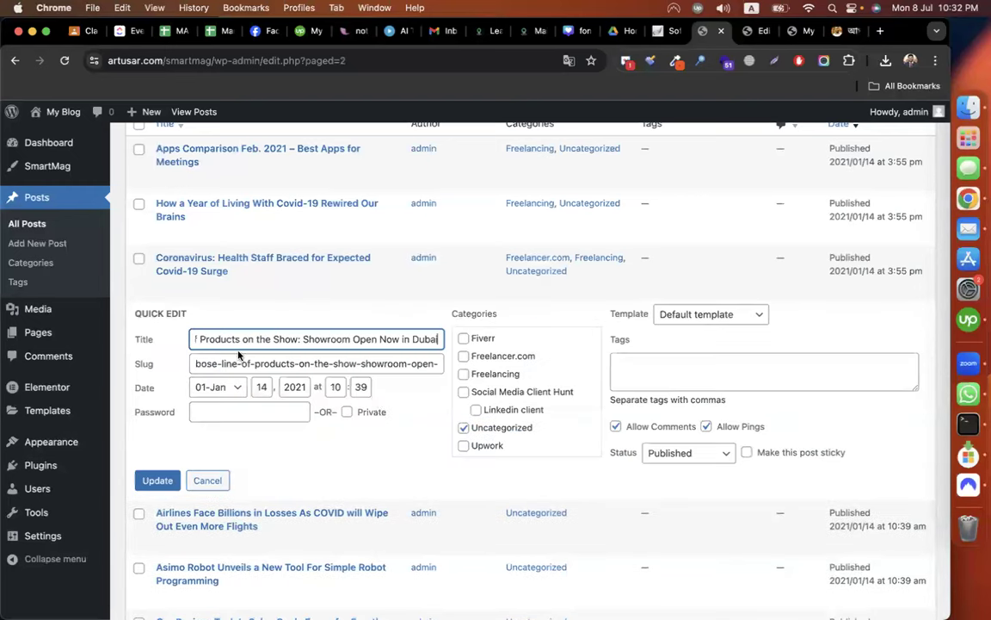
{"action": "left_click", "coordinate": [476, 410]}
{"action": "left_click", "coordinate": [156, 480]}
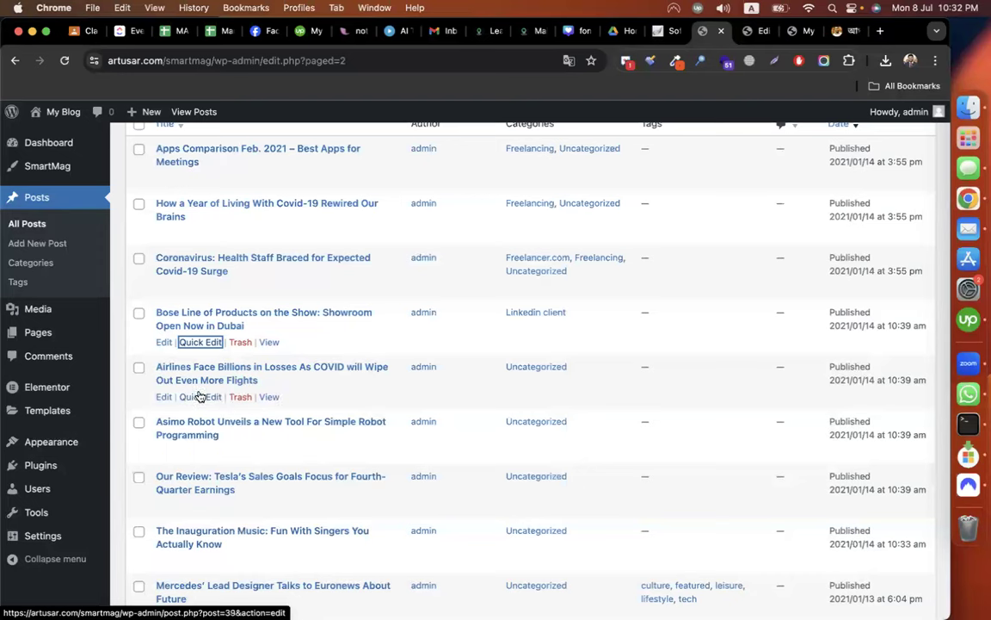
Move the Airlines and Asimo Robot posts from Uncategorized to Linkedin client.
{"action": "left_click", "coordinate": [200, 394]}
{"action": "left_click", "coordinate": [476, 464]}
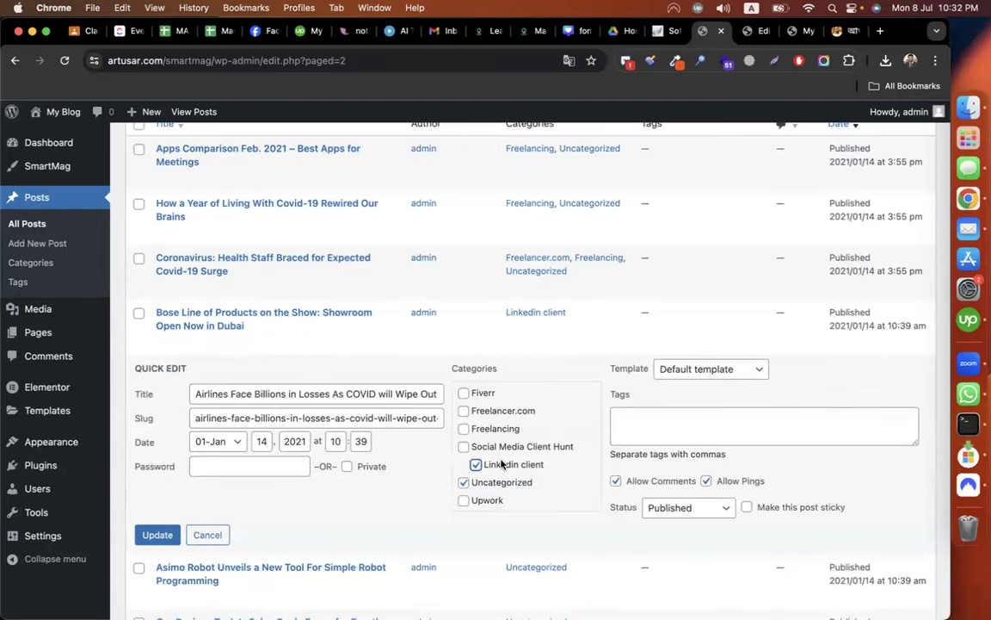
{"action": "left_click", "coordinate": [464, 483]}
{"action": "left_click", "coordinate": [157, 534]}
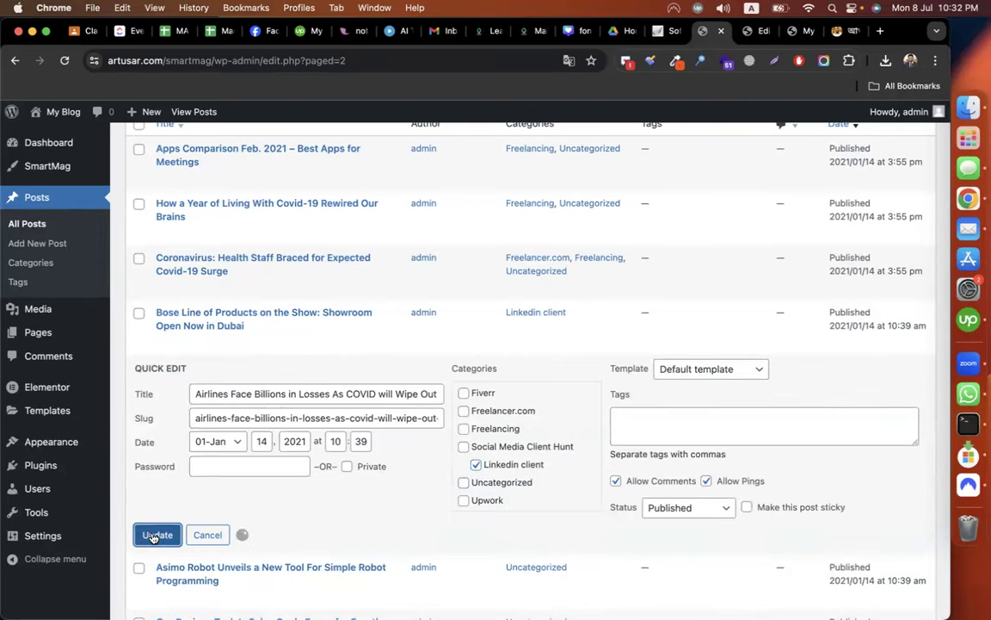
{"action": "scroll", "coordinate": [286, 418], "scroll_direction": "down", "scroll_amount": 1}
{"action": "left_click", "coordinate": [200, 421]}
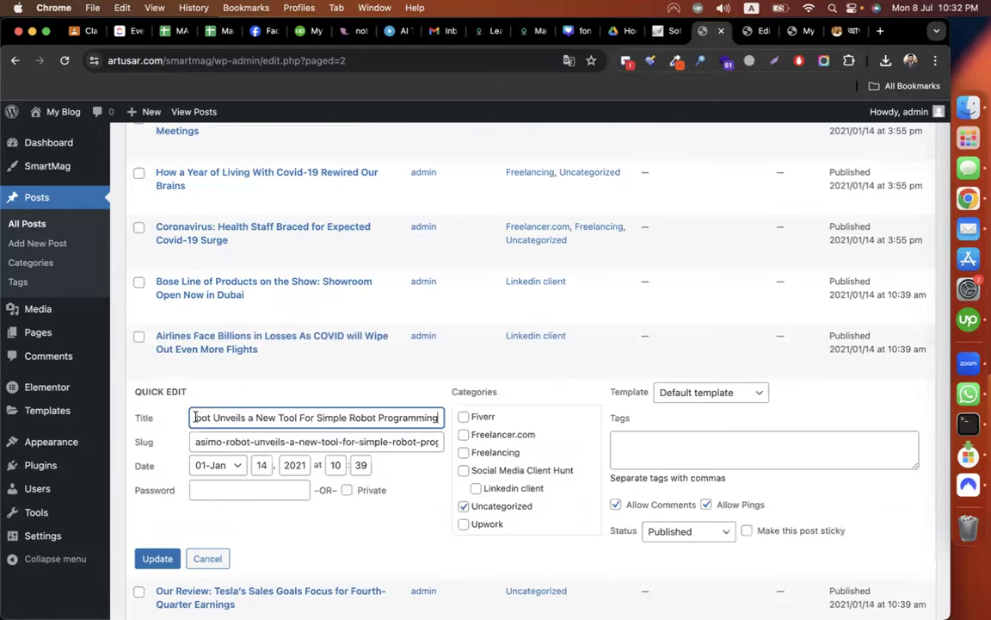
{"action": "left_click", "coordinate": [476, 488]}
{"action": "left_click", "coordinate": [464, 506]}
{"action": "left_click", "coordinate": [157, 558]}
Move Inauguration Music from Uncategorized to Linkedin client, then save the homepage in Elementor.
{"action": "scroll", "coordinate": [162, 561], "scroll_direction": "down", "scroll_amount": 2}
{"action": "scroll", "coordinate": [204, 482], "scroll_direction": "down", "scroll_amount": 2}
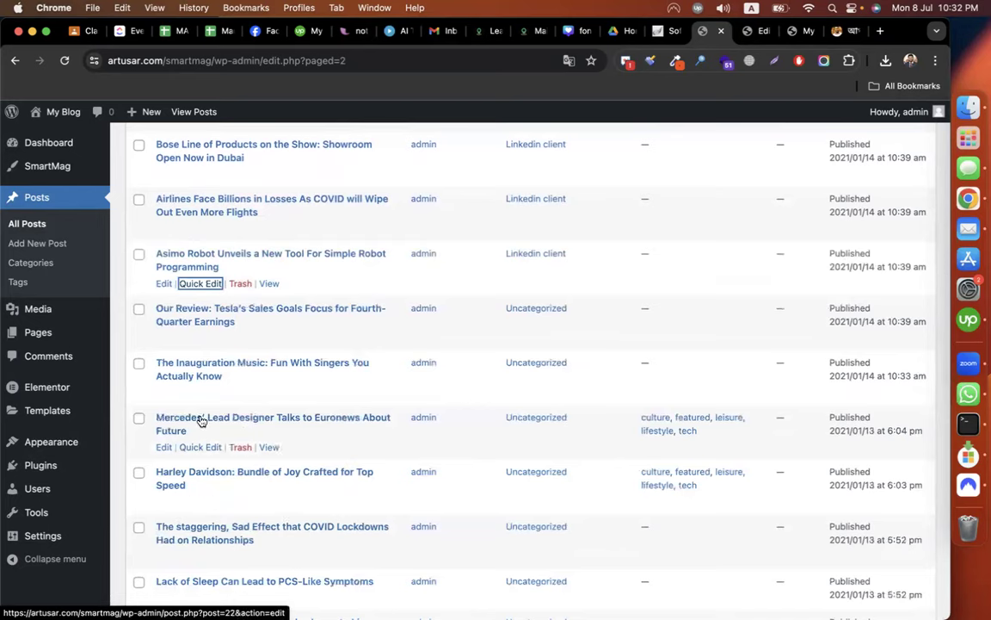
{"action": "left_click", "coordinate": [196, 390]}
{"action": "left_click", "coordinate": [475, 460]}
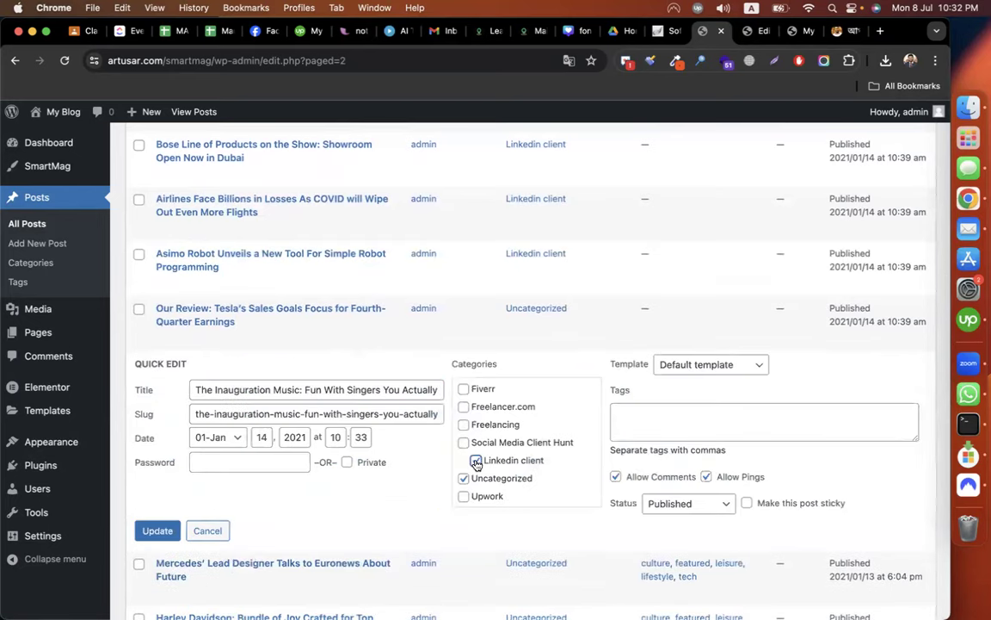
{"action": "left_click", "coordinate": [464, 477]}
{"action": "left_click", "coordinate": [157, 530]}
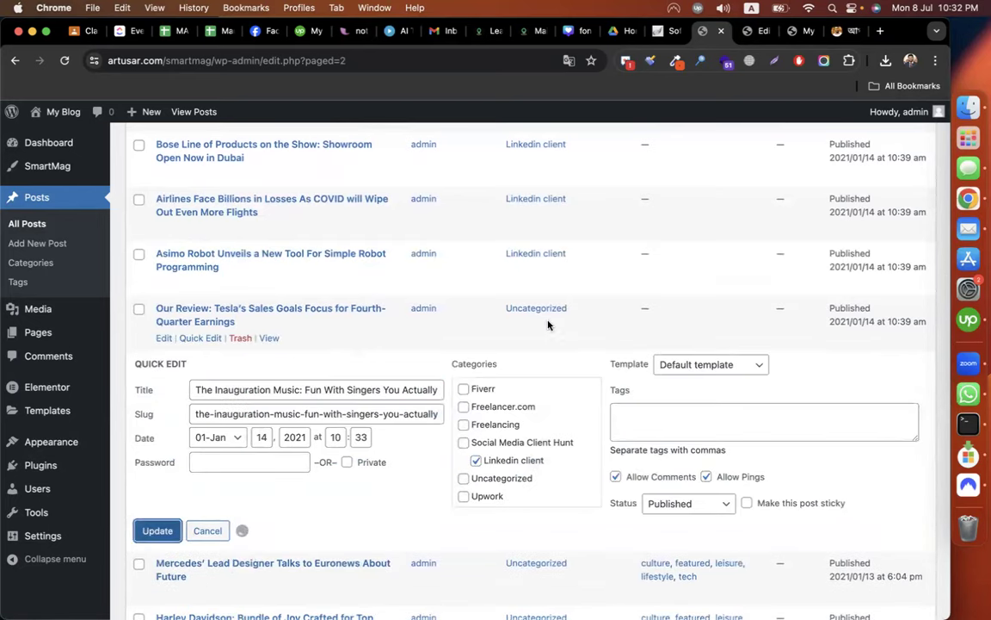
{"action": "left_click", "coordinate": [757, 32]}
{"action": "left_click", "coordinate": [150, 605]}
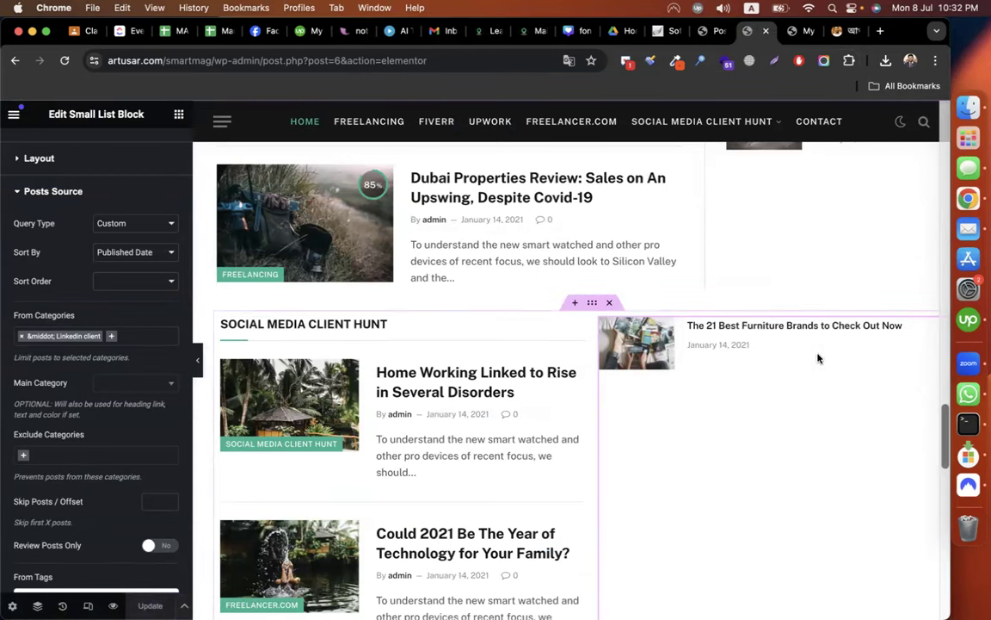
Change the small list's Number of Posts from 4 to 6 and check the preview.
{"action": "left_click", "coordinate": [53, 160]}
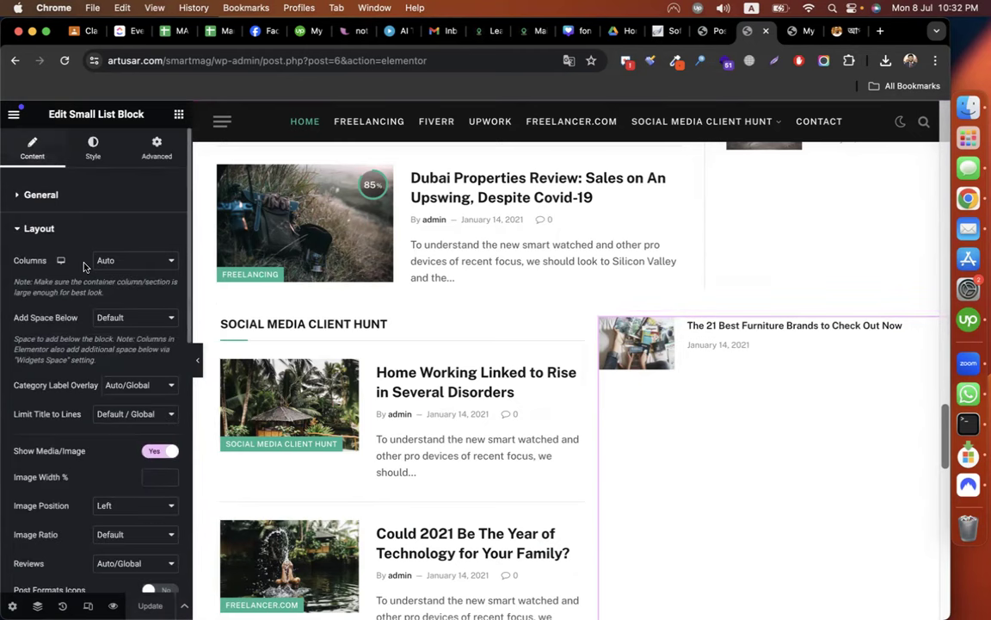
{"action": "left_click", "coordinate": [47, 196]}
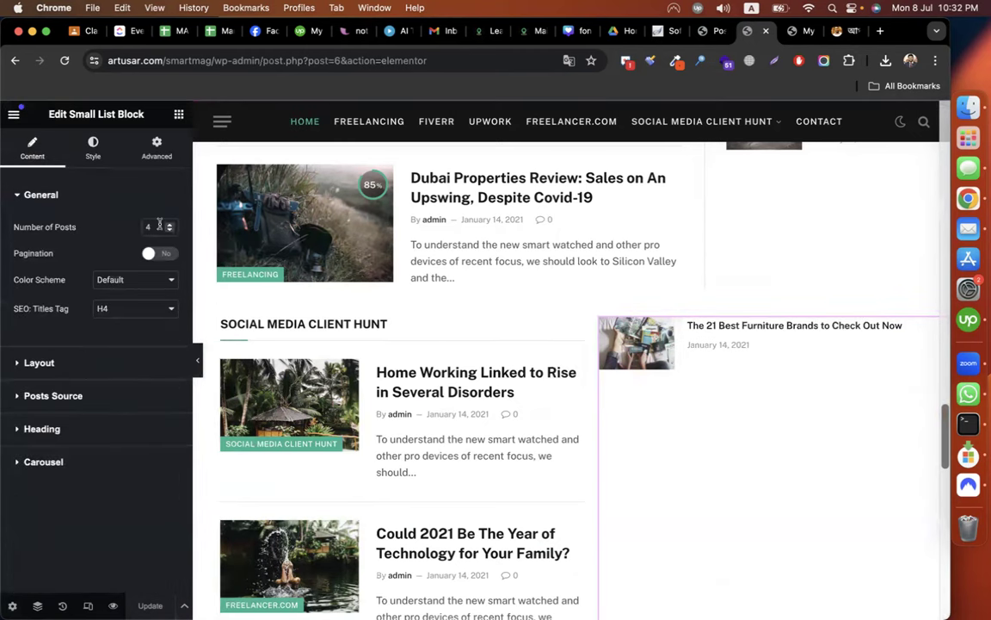
{"action": "left_click", "coordinate": [159, 225]}
{"action": "key", "text": "BackSpace"}
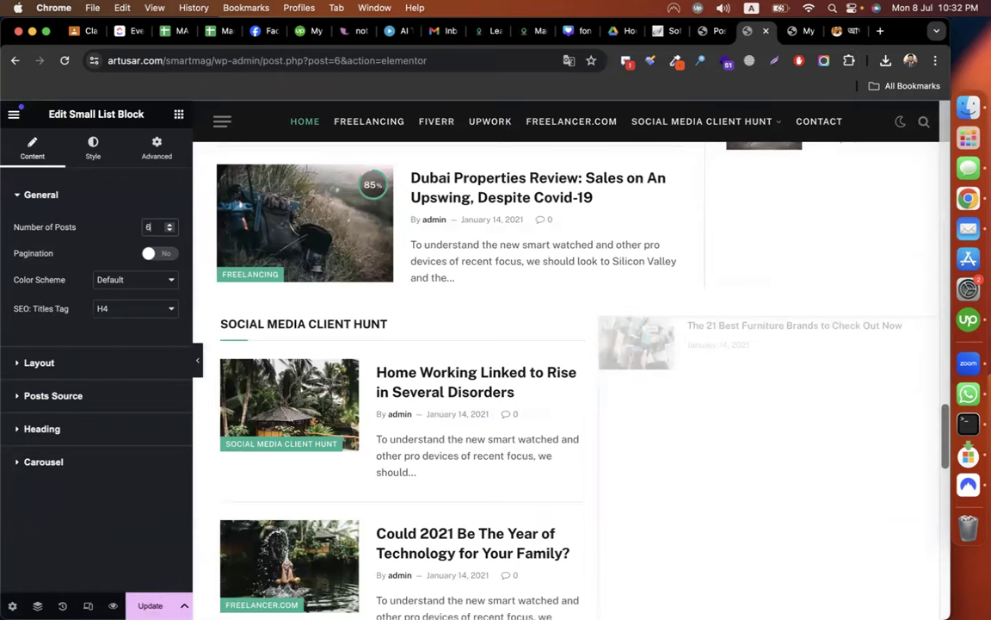
{"action": "scroll", "coordinate": [802, 337], "scroll_direction": "down", "scroll_amount": 5}
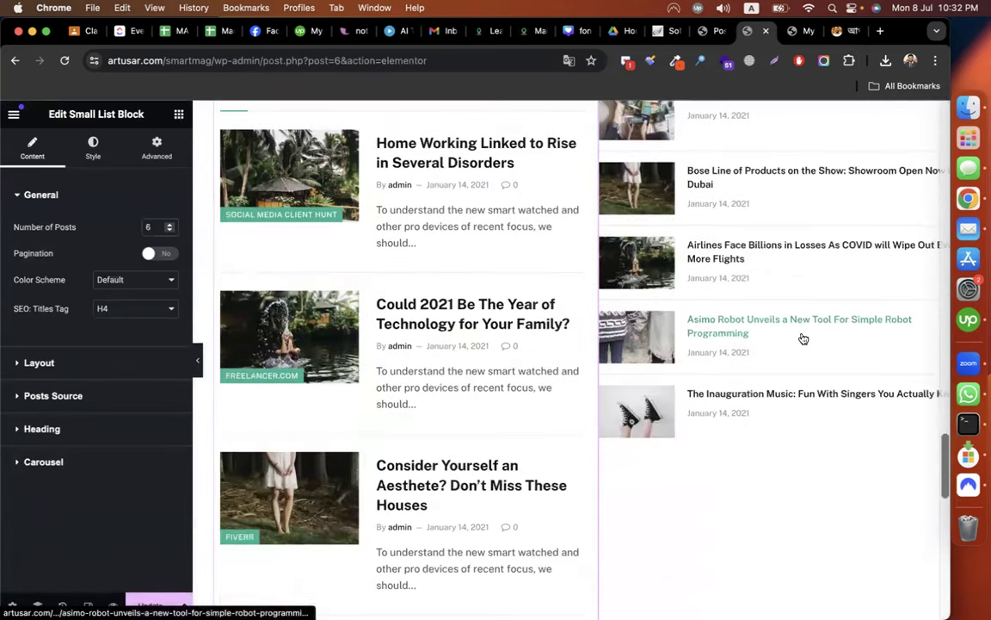
{"action": "scroll", "coordinate": [803, 337], "scroll_direction": "up", "scroll_amount": 3}
{"action": "scroll", "coordinate": [803, 507], "scroll_direction": "down", "scroll_amount": 3}
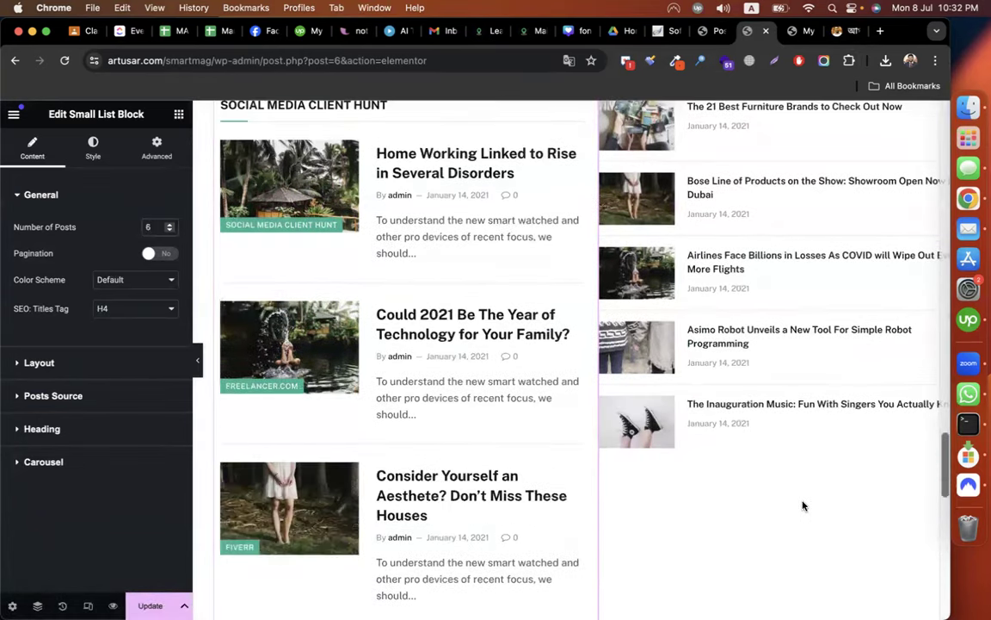
{"action": "scroll", "coordinate": [516, 483], "scroll_direction": "up", "scroll_amount": 3}
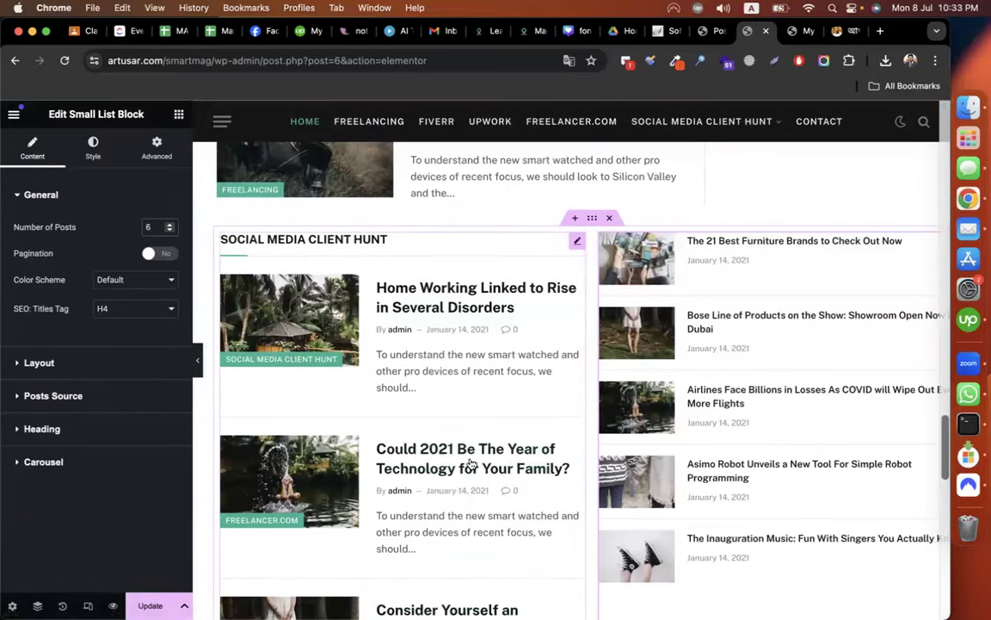
{"action": "scroll", "coordinate": [508, 464], "scroll_direction": "down", "scroll_amount": 3}
{"action": "scroll", "coordinate": [803, 523], "scroll_direction": "down", "scroll_amount": 4}
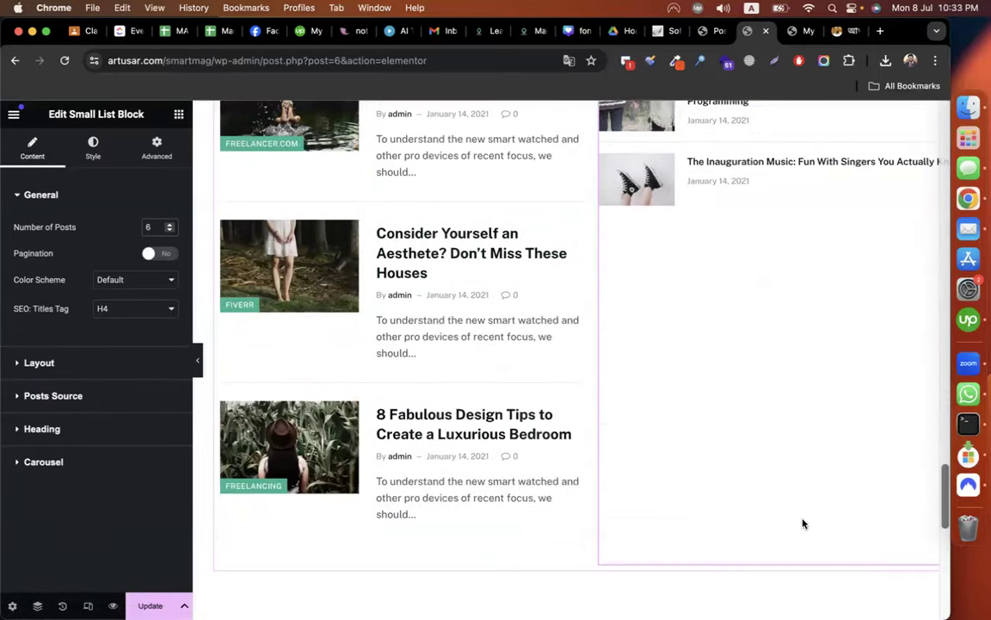
{"action": "left_click", "coordinate": [713, 32]}
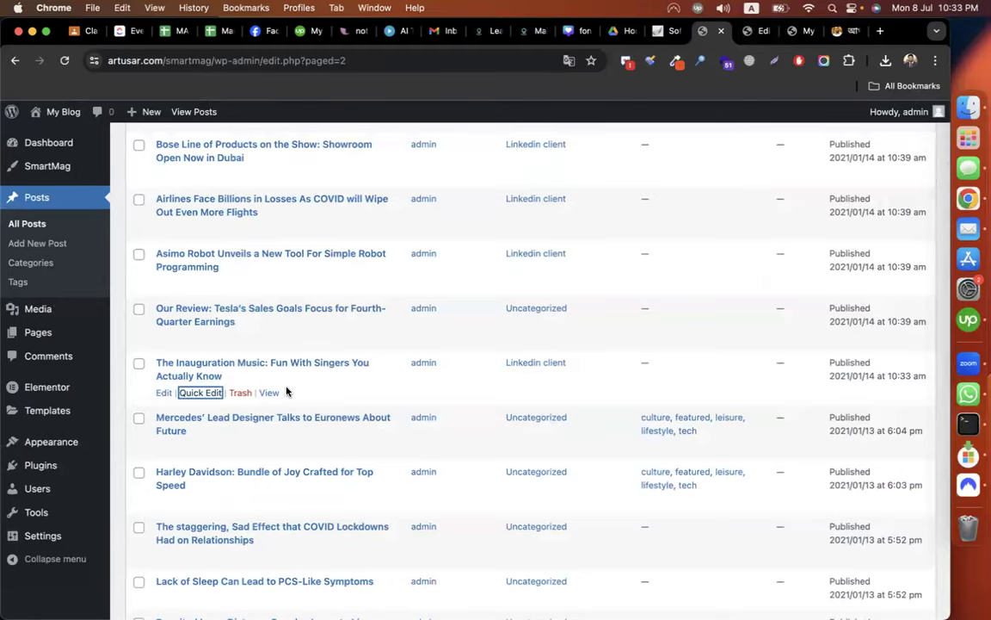
Move the Mercedes and Harley Davidson posts from Uncategorized to Linkedin client.
{"action": "scroll", "coordinate": [275, 382], "scroll_direction": "down", "scroll_amount": 2}
{"action": "left_click", "coordinate": [211, 345]}
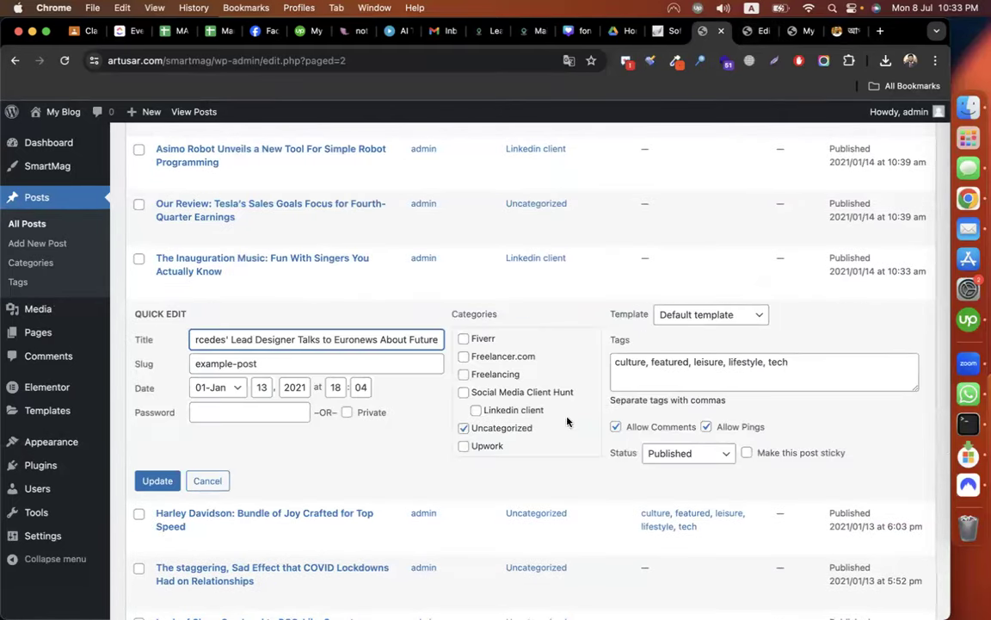
{"action": "left_click", "coordinate": [477, 410]}
{"action": "left_click", "coordinate": [463, 429]}
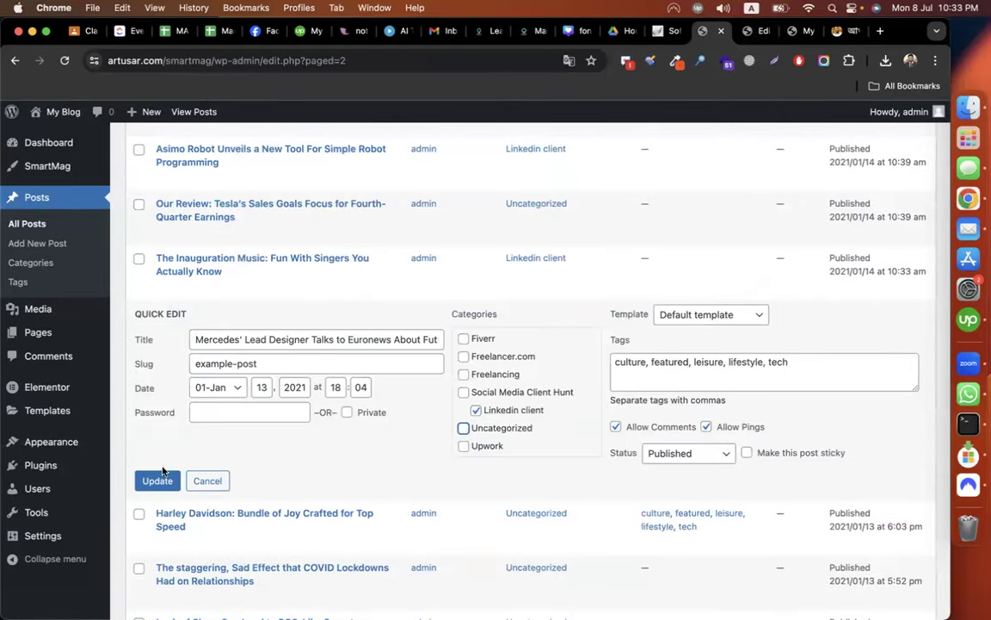
{"action": "left_click", "coordinate": [144, 481]}
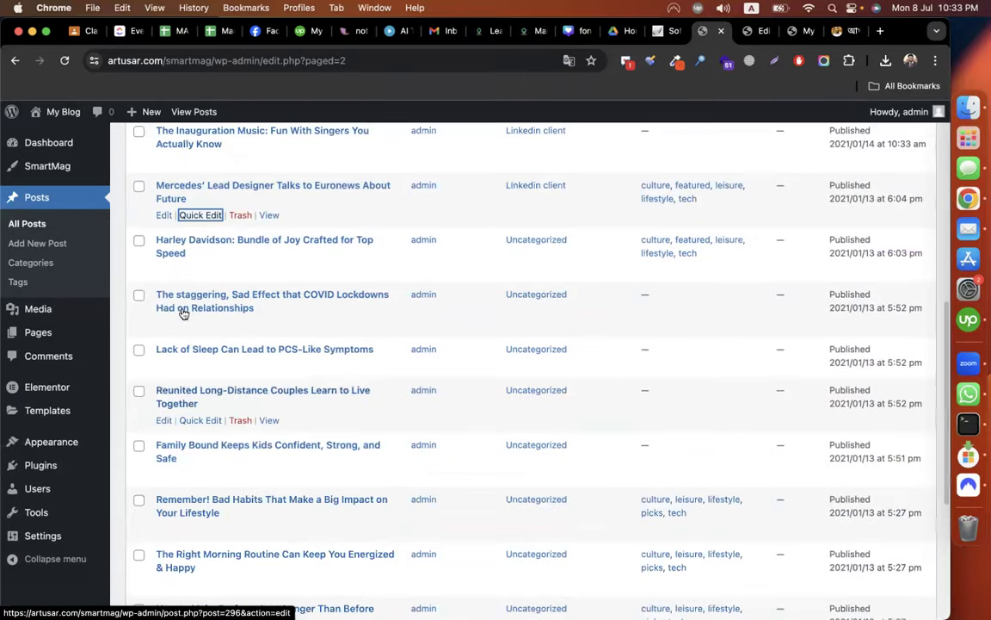
{"action": "left_click", "coordinate": [200, 269]}
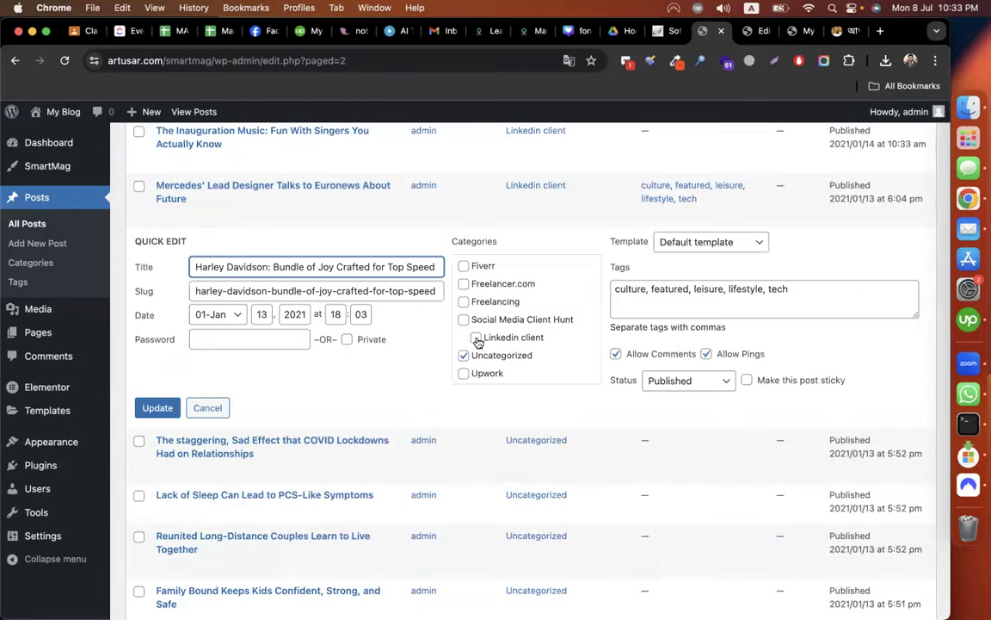
{"action": "left_click", "coordinate": [476, 337]}
{"action": "left_click", "coordinate": [463, 355]}
{"action": "left_click", "coordinate": [153, 408]}
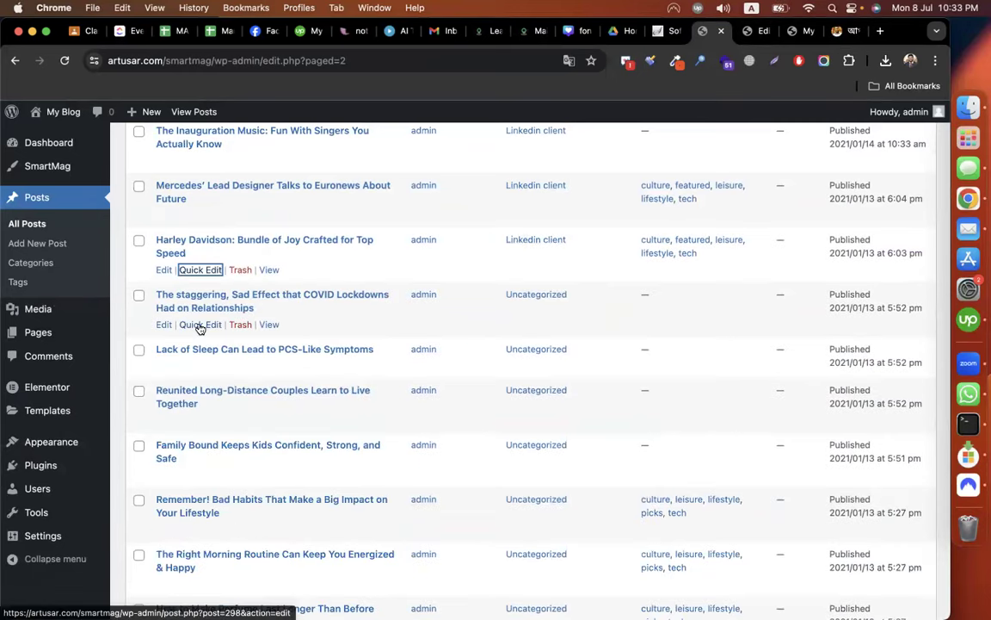
Recategorise the COVID Lockdowns post from Uncategorized to Linkedin client.
{"action": "left_click", "coordinate": [201, 325]}
{"action": "left_click", "coordinate": [476, 392]}
{"action": "left_click", "coordinate": [464, 411]}
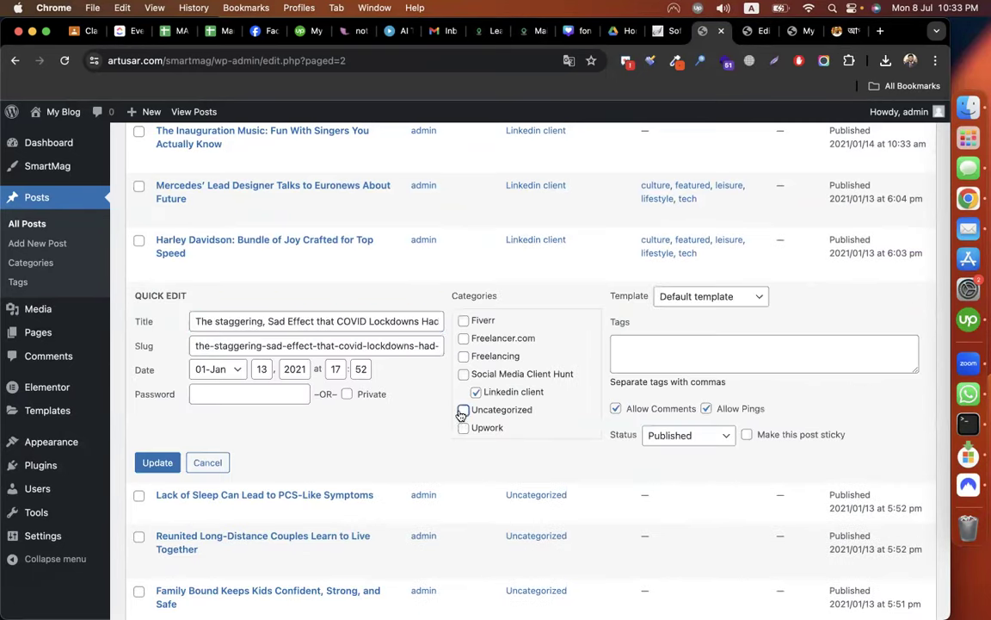
{"action": "left_click", "coordinate": [163, 463]}
Move the Lack of Sleep post to Linkedin client and return to the Elementor editor.
{"action": "scroll", "coordinate": [197, 408], "scroll_direction": "down", "scroll_amount": 2}
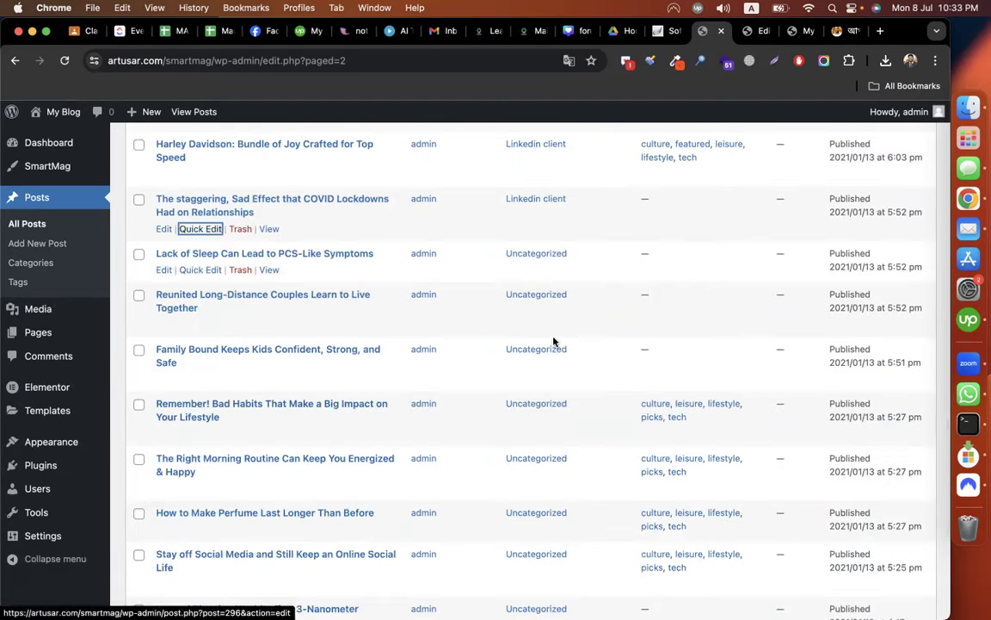
{"action": "left_click", "coordinate": [200, 269]}
{"action": "left_click", "coordinate": [476, 350]}
{"action": "left_click", "coordinate": [464, 368]}
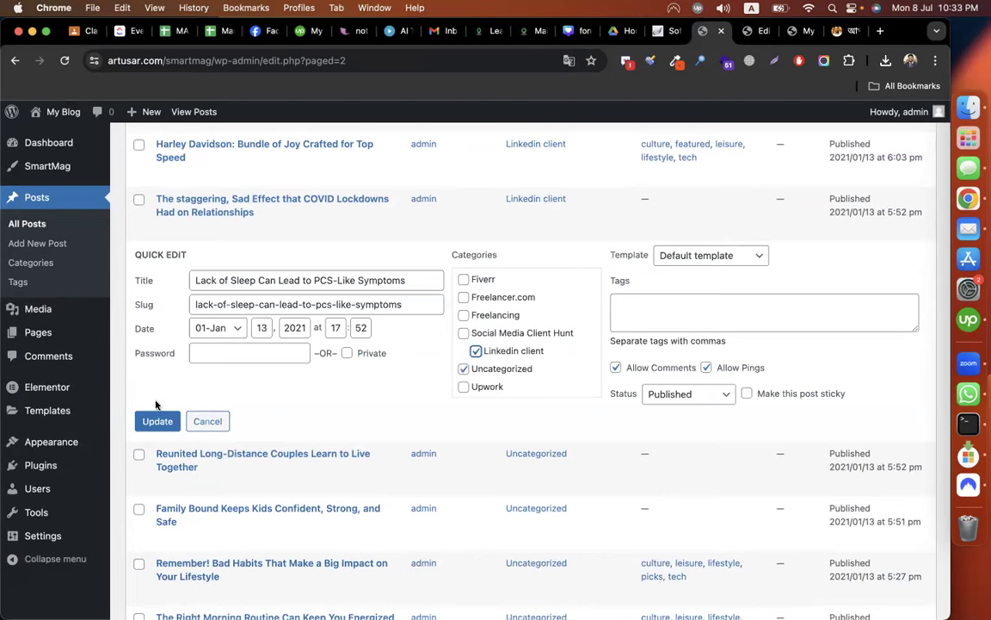
{"action": "key", "text": "Return"}
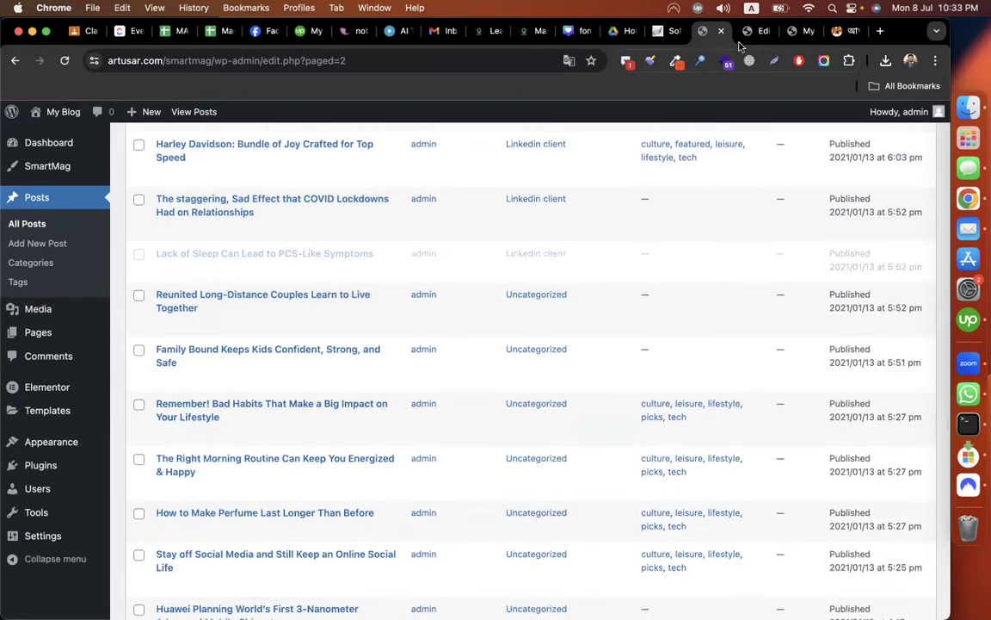
{"action": "left_click", "coordinate": [744, 33]}
{"action": "scroll", "coordinate": [757, 358], "scroll_direction": "up", "scroll_amount": 4}
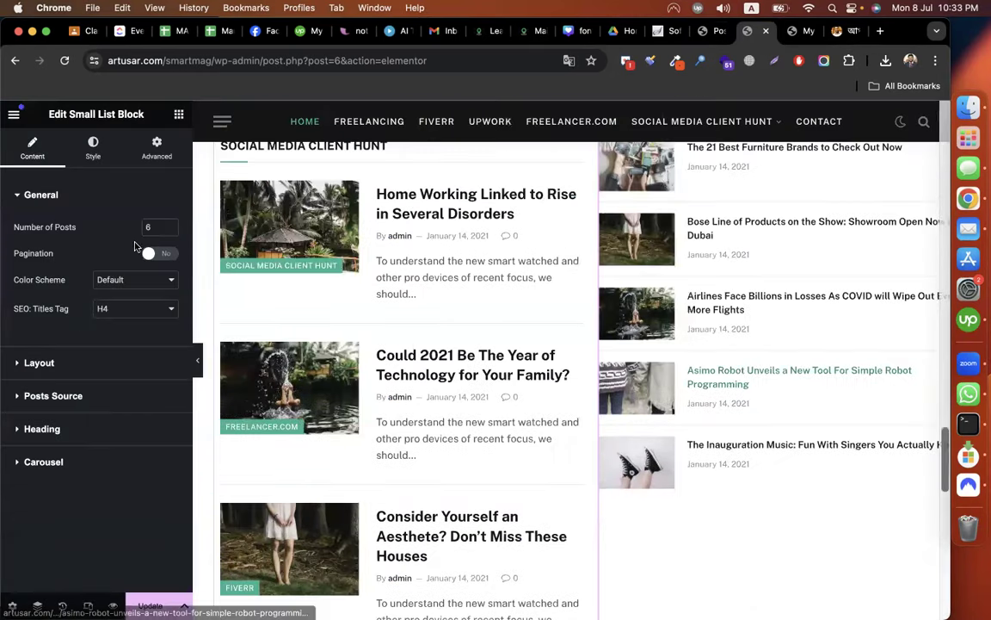
Set the small list's Number of Posts to 8 and check the preview.
{"action": "key", "text": "BackSpace"}
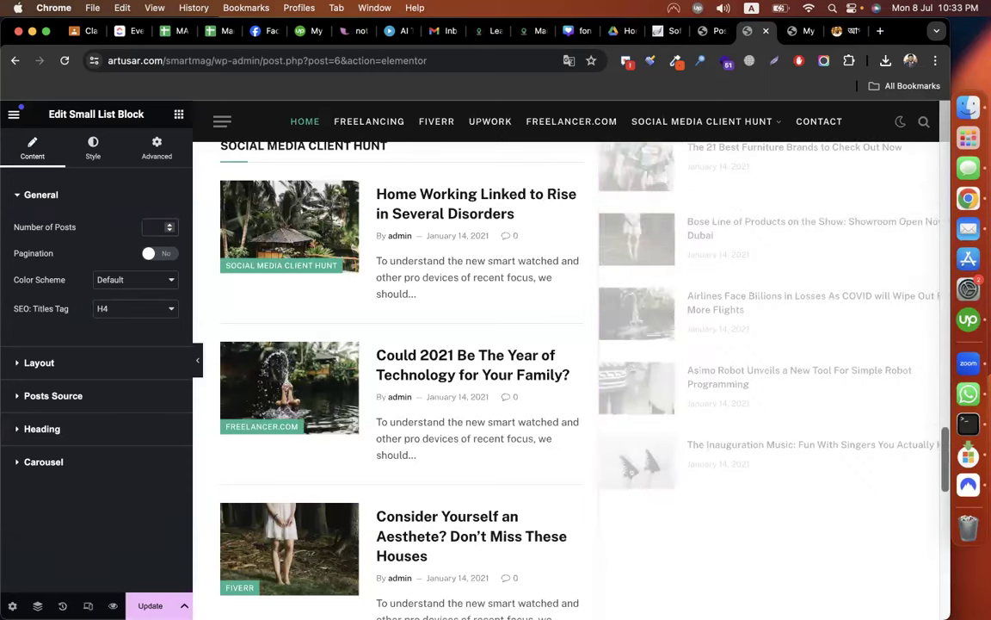
{"action": "type", "text": "8"}
{"action": "mouse_move", "coordinate": [489, 383]}
{"action": "left_mouse_down"}
{"action": "mouse_move", "coordinate": [567, 413]}
{"action": "mouse_move", "coordinate": [482, 383]}
{"action": "left_mouse_up"}
{"action": "scroll", "coordinate": [610, 408], "scroll_direction": "up", "scroll_amount": 2}
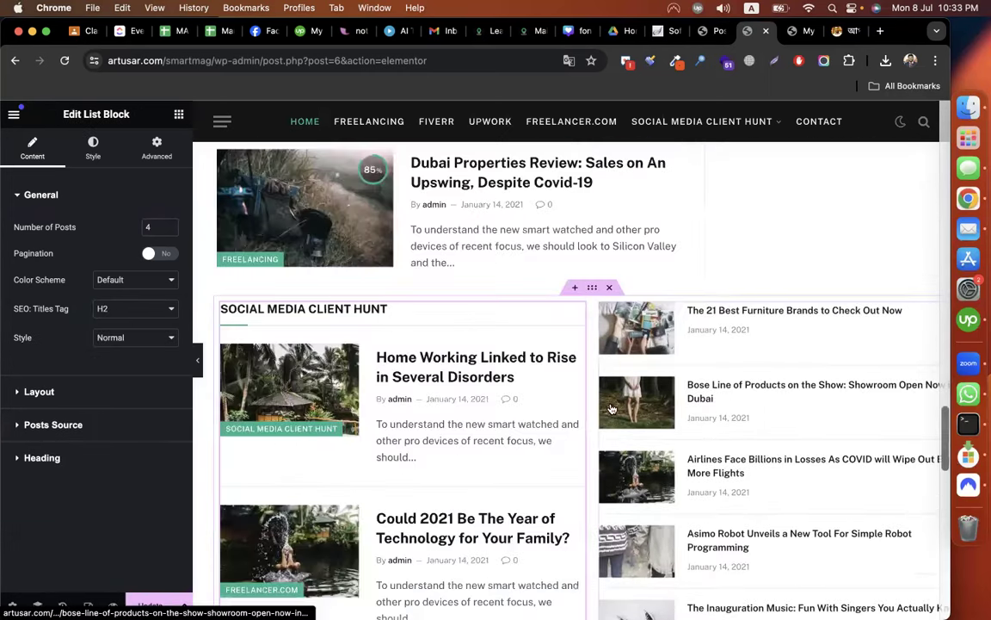
{"action": "scroll", "coordinate": [610, 408], "scroll_direction": "down", "scroll_amount": 5}
{"action": "scroll", "coordinate": [611, 408], "scroll_direction": "up", "scroll_amount": 3}
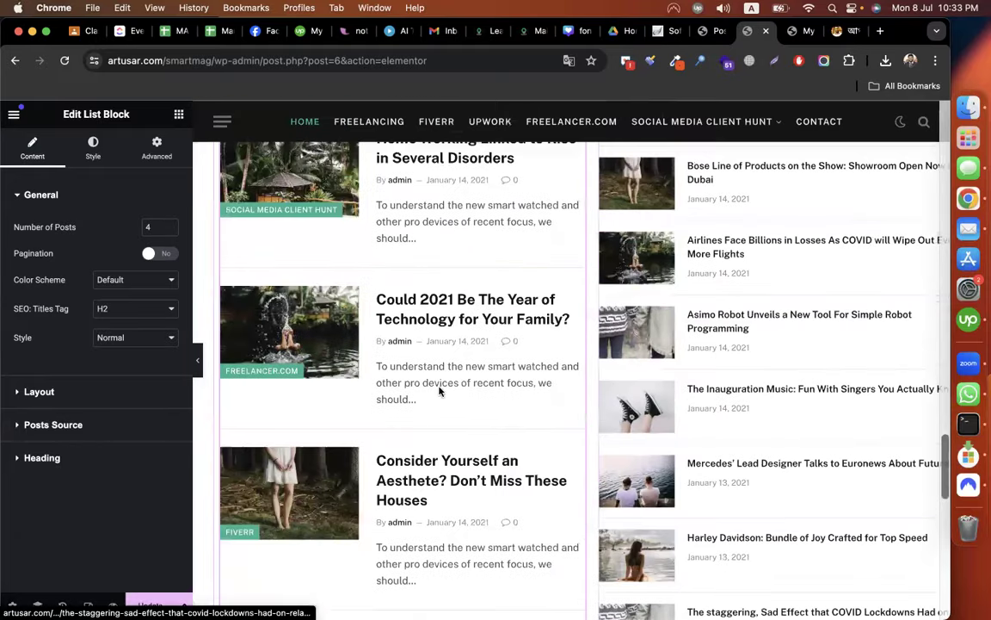
{"action": "scroll", "coordinate": [463, 463], "scroll_direction": "down", "scroll_amount": 4}
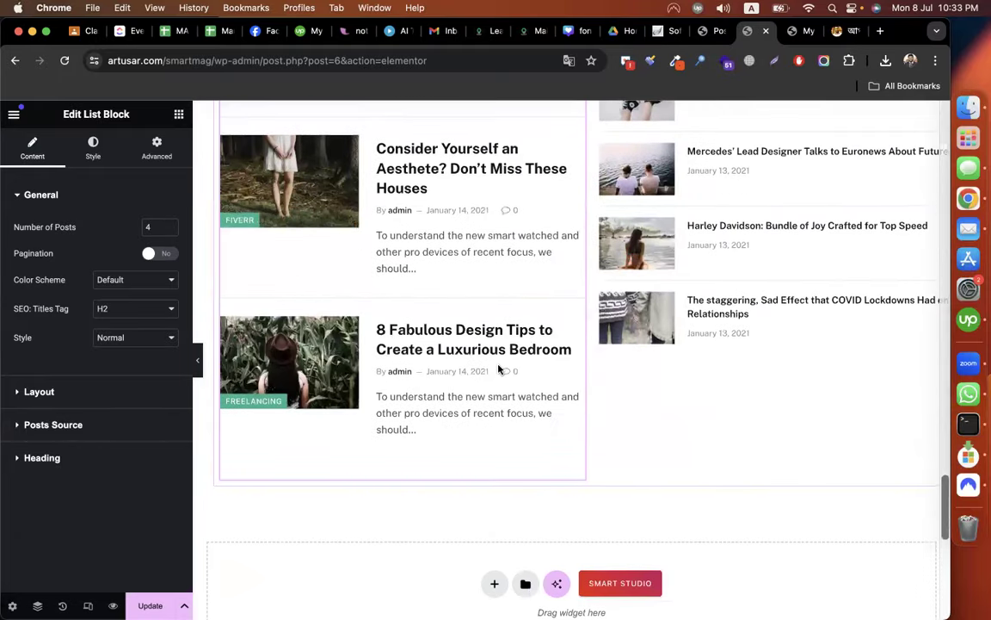
{"action": "scroll", "coordinate": [498, 369], "scroll_direction": "up", "scroll_amount": 5}
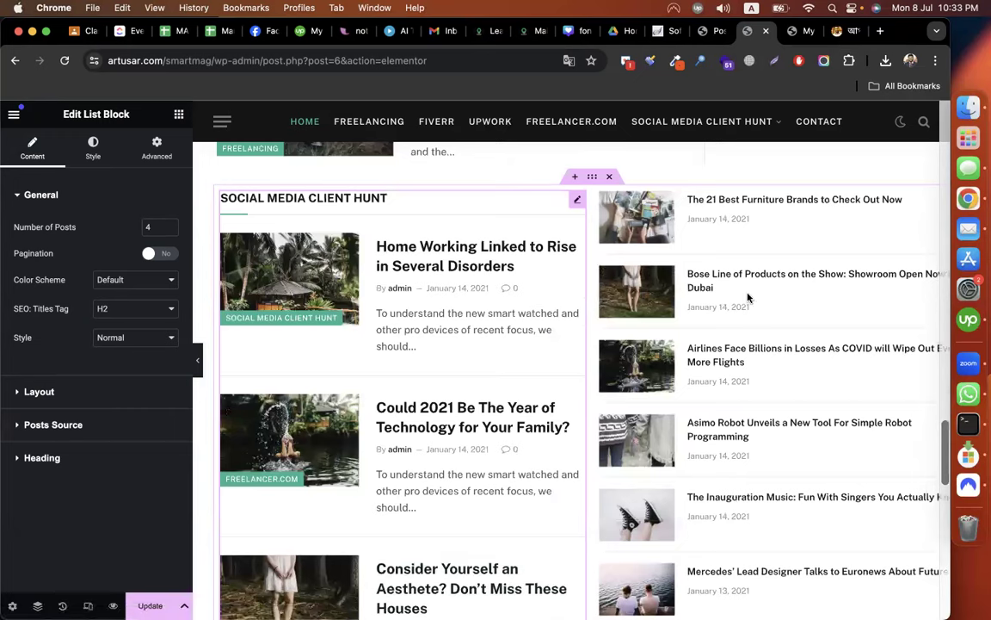
Give the right-hand small list the heading text 'Linkedin Client Hunt'.
{"action": "left_click", "coordinate": [783, 290]}
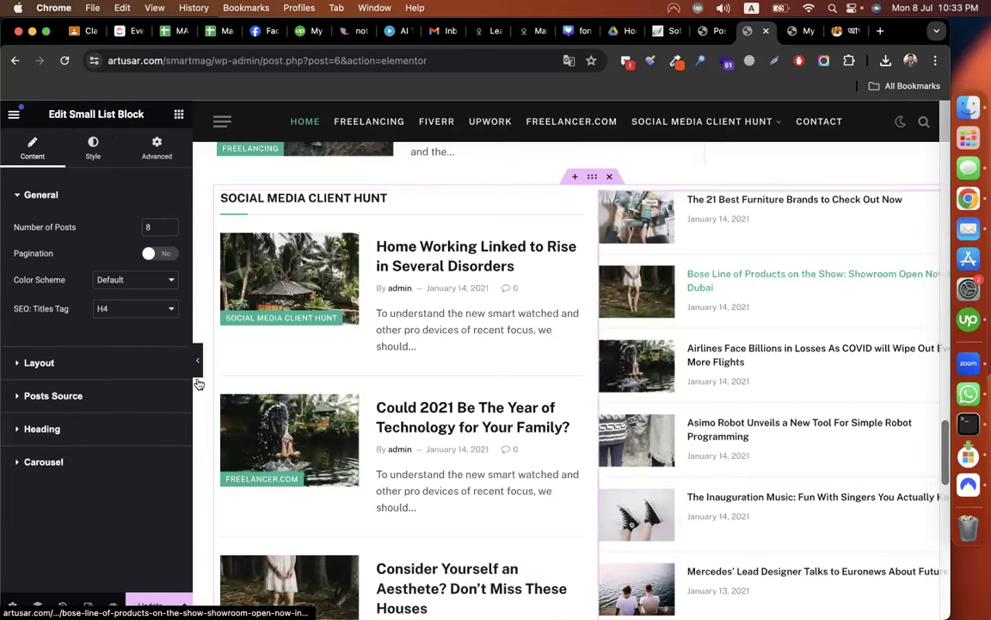
{"action": "left_click", "coordinate": [62, 427]}
{"action": "left_click", "coordinate": [56, 420]}
{"action": "type", "text": "Li"}
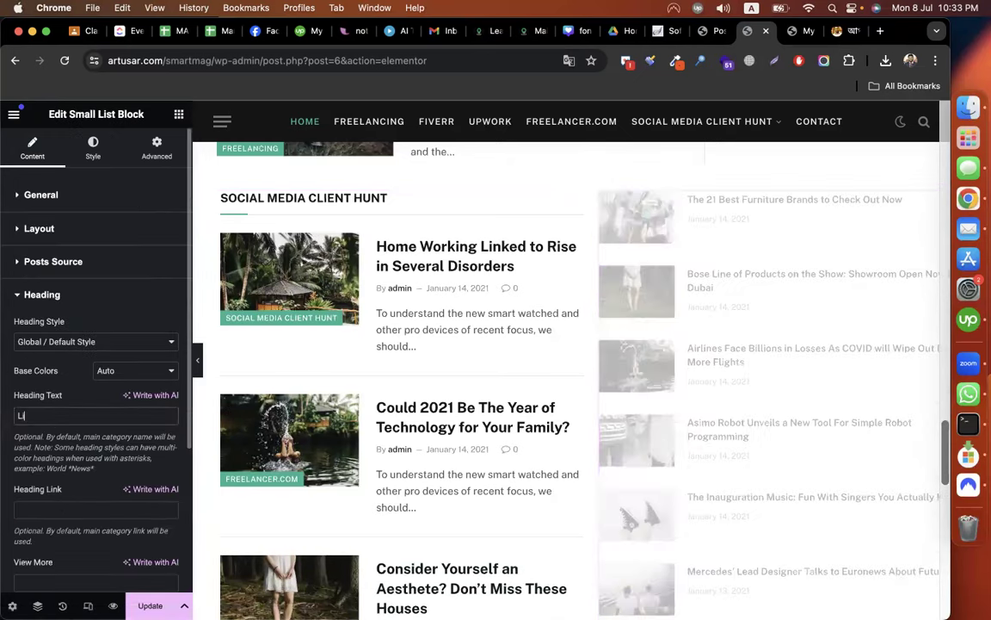
{"action": "type", "text": "nkedin "}
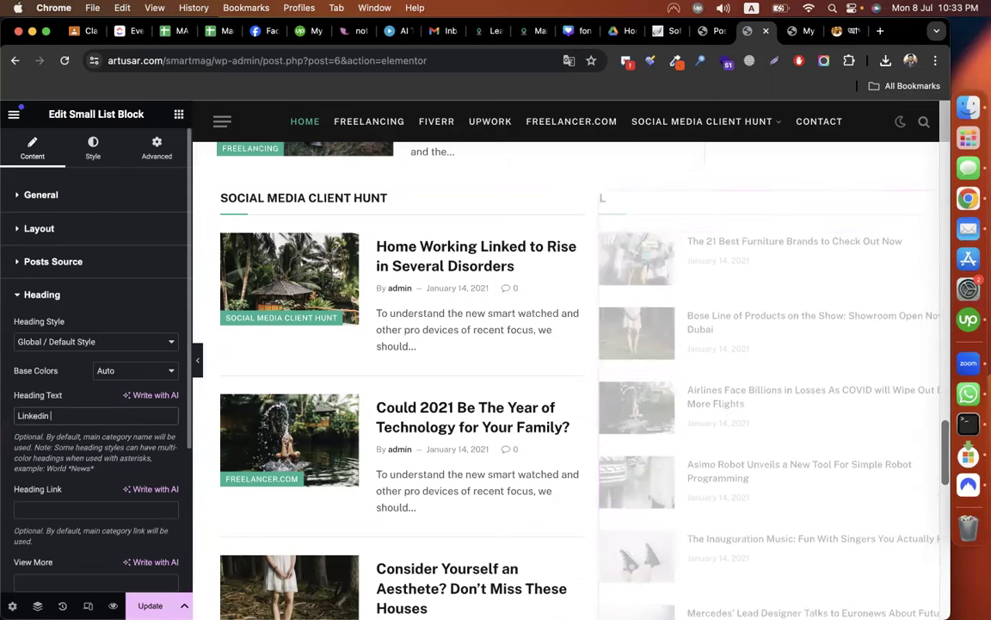
{"action": "type", "text": "Client Hunt"}
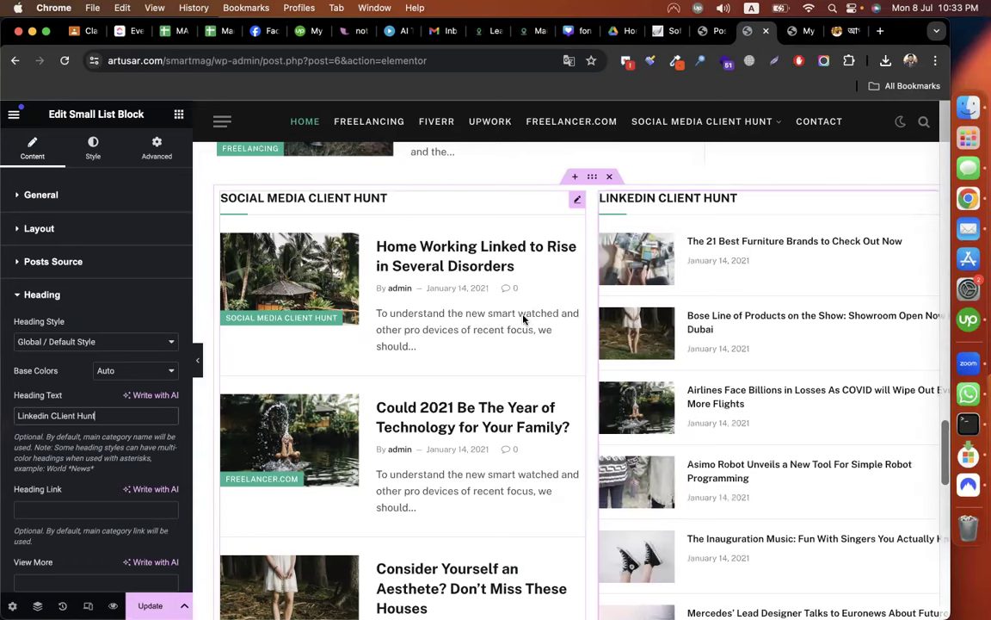
Review the Social Media Client Hunt list, then select the grid holding both lists.
{"action": "left_click", "coordinate": [394, 440]}
{"action": "scroll", "coordinate": [394, 441], "scroll_direction": "down", "scroll_amount": 5}
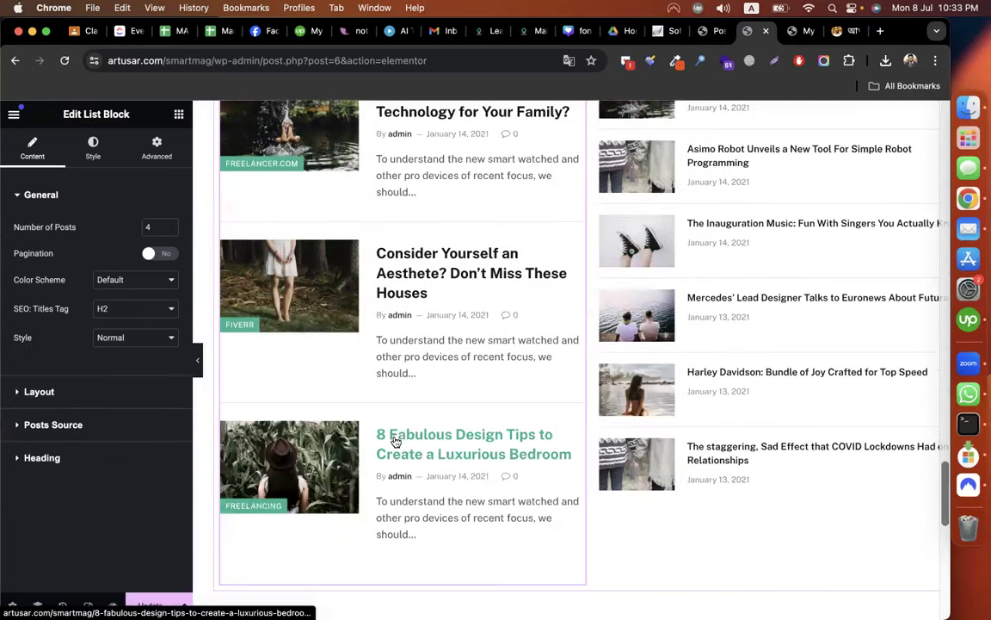
{"action": "scroll", "coordinate": [697, 523], "scroll_direction": "down", "scroll_amount": 1}
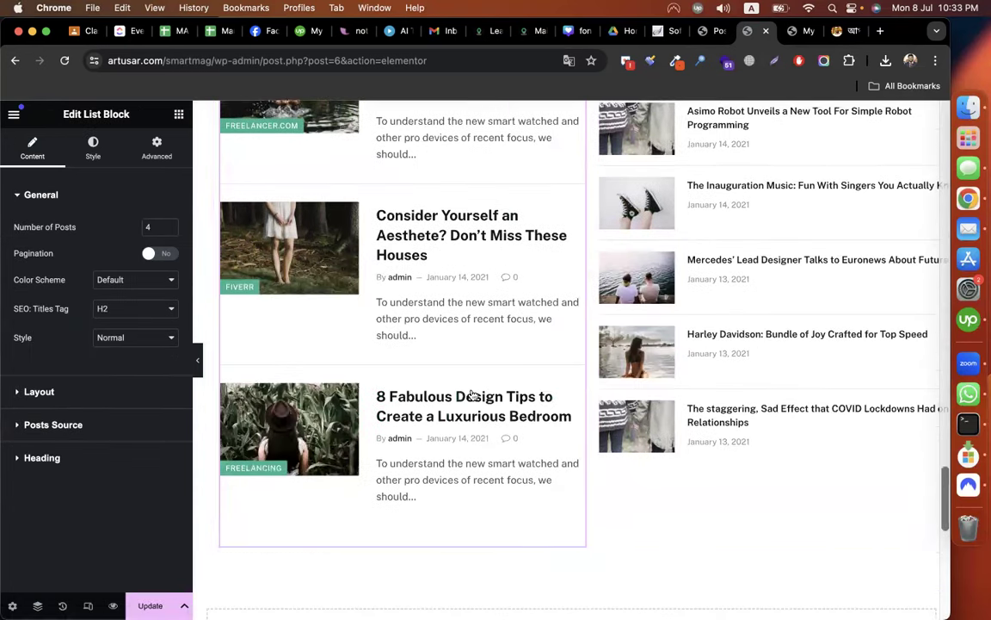
{"action": "scroll", "coordinate": [472, 395], "scroll_direction": "up", "scroll_amount": 10}
{"action": "scroll", "coordinate": [629, 344], "scroll_direction": "down", "scroll_amount": 2}
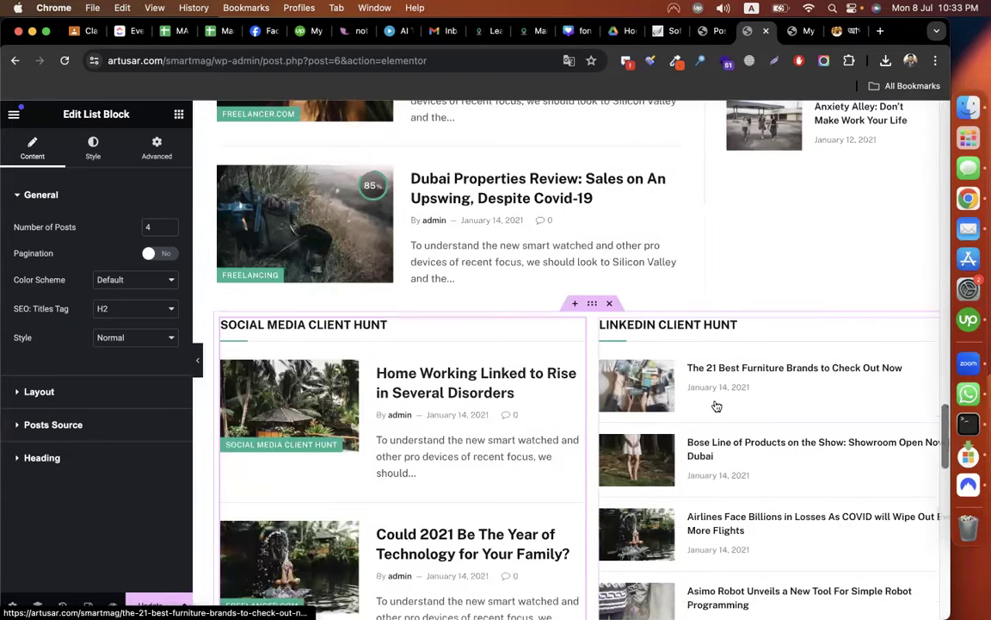
{"action": "left_click", "coordinate": [592, 303]}
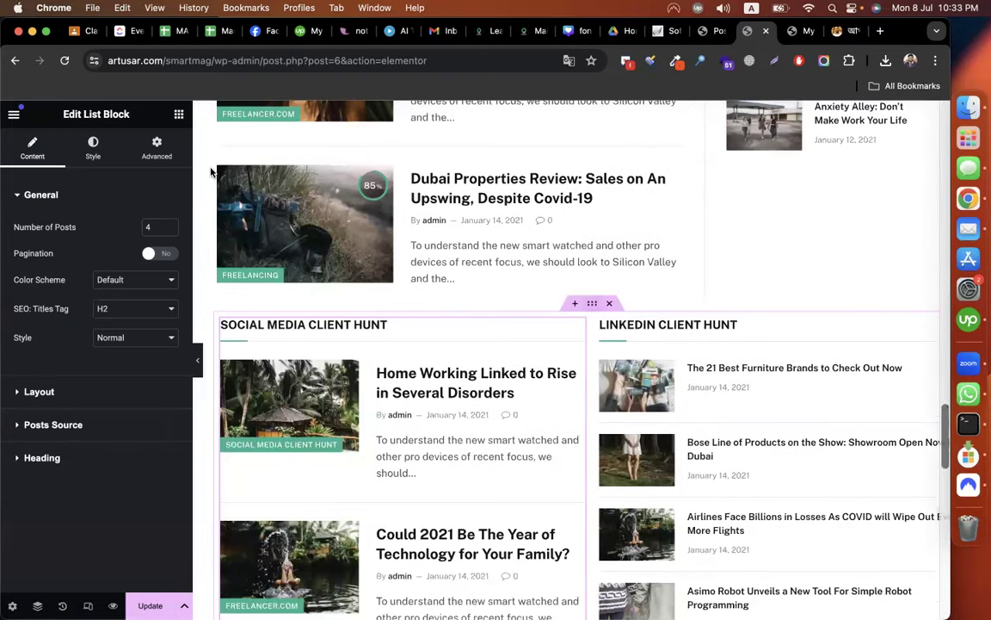
Set a gradient dark-mode background and a Classic normal background on the grid.
{"action": "left_click", "coordinate": [79, 150]}
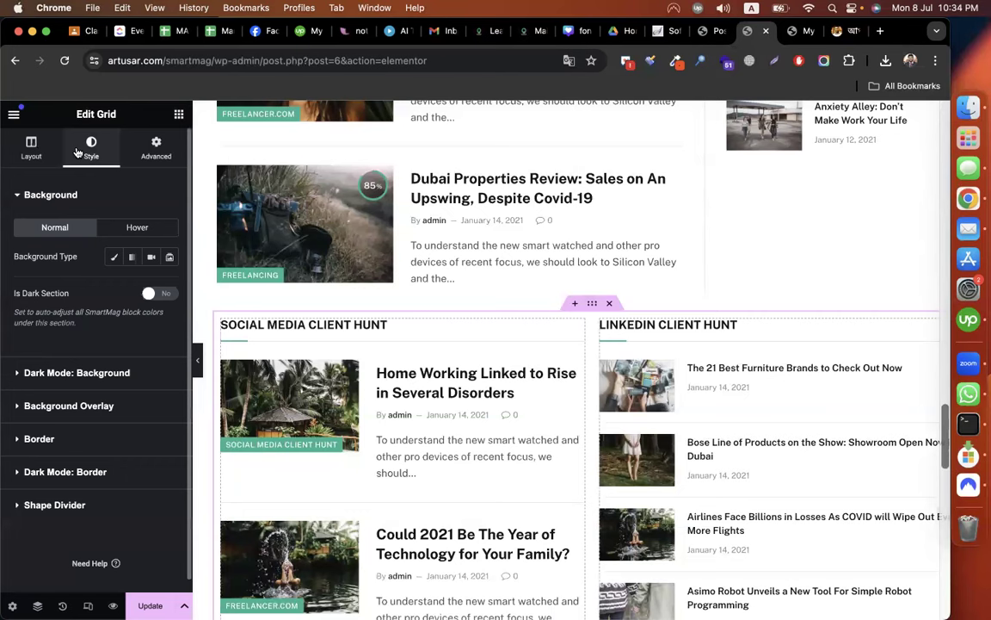
{"action": "left_click", "coordinate": [71, 376]}
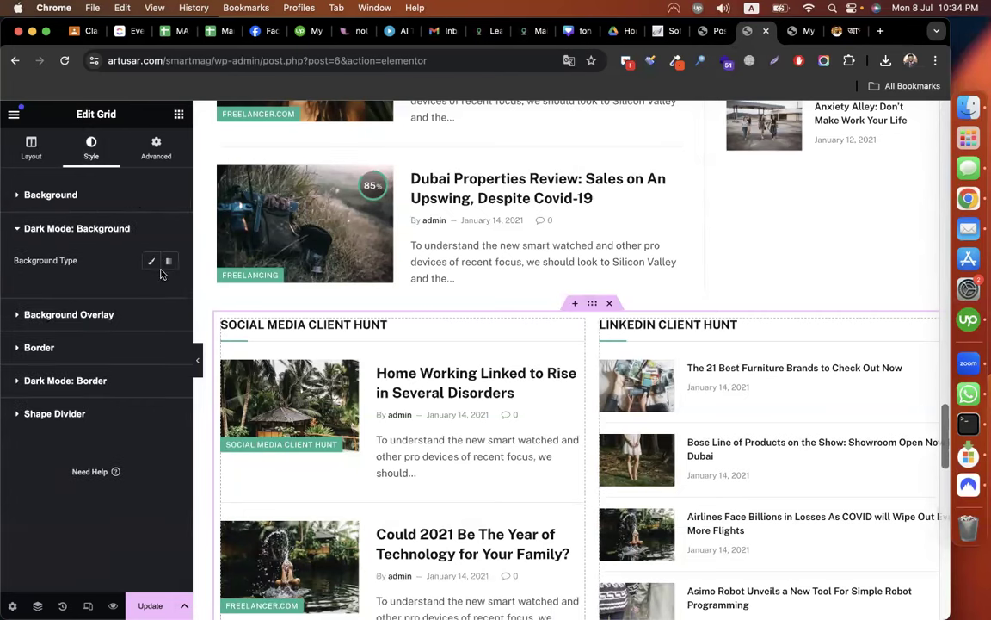
{"action": "left_click", "coordinate": [168, 260]}
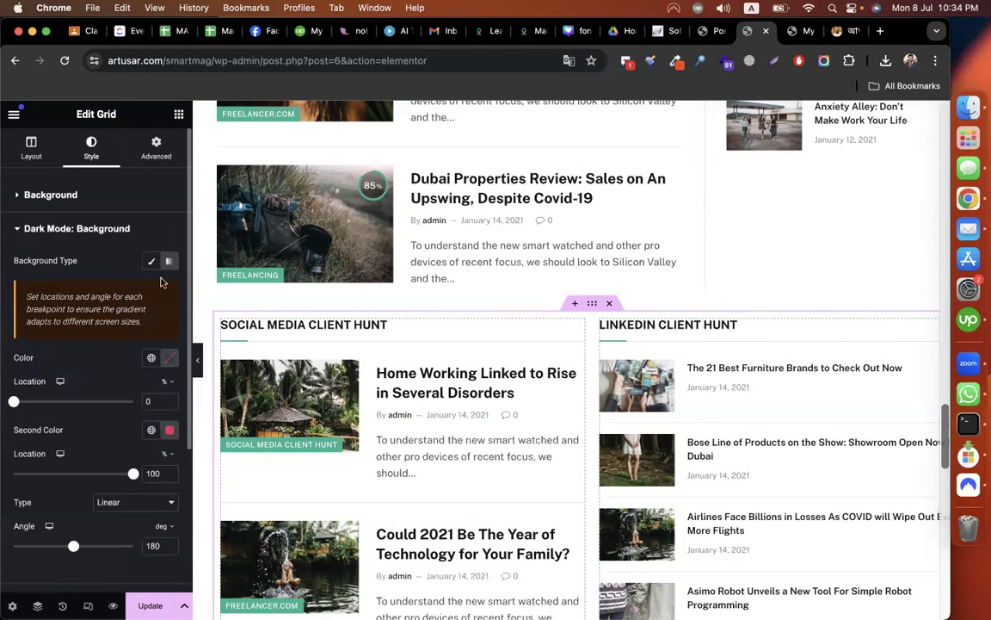
{"action": "left_click", "coordinate": [81, 194]}
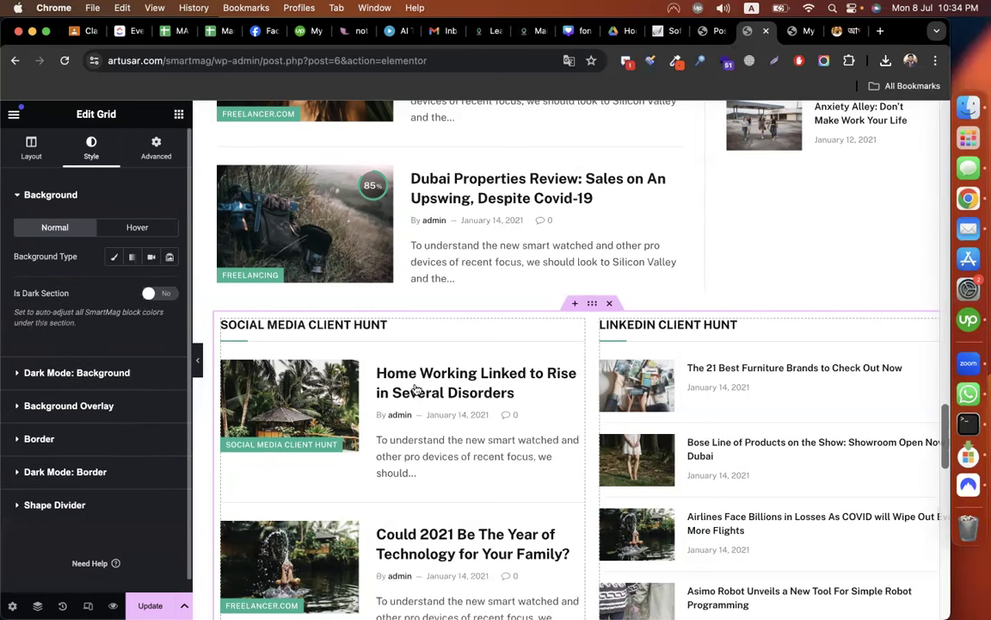
{"action": "left_click", "coordinate": [113, 256]}
Pick pale green #E4F7E2 as the grid's background colour.
{"action": "left_click", "coordinate": [169, 285]}
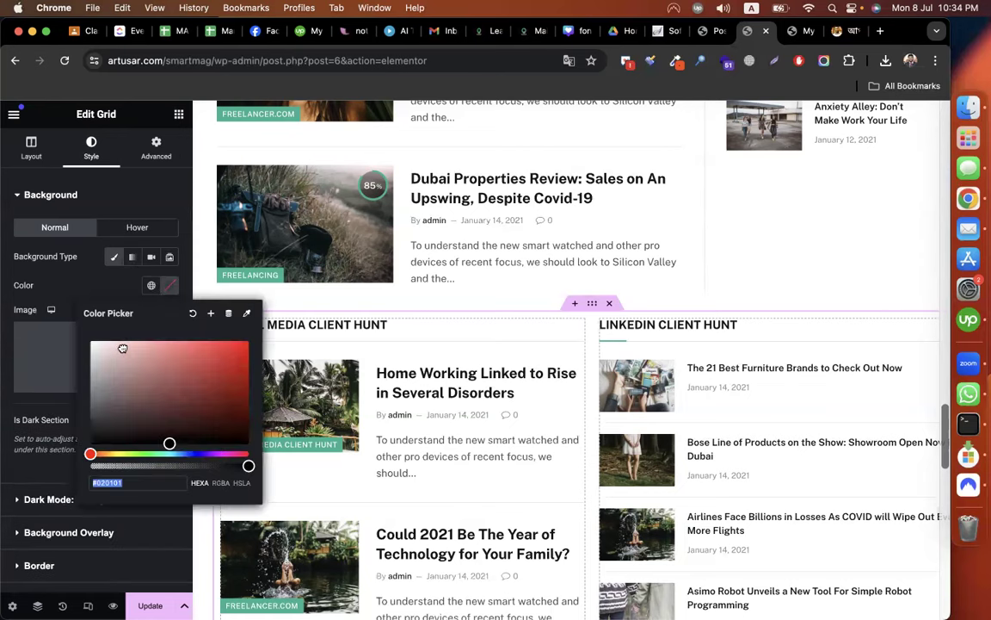
{"action": "left_click", "coordinate": [122, 347]}
{"action": "left_click", "coordinate": [113, 341]}
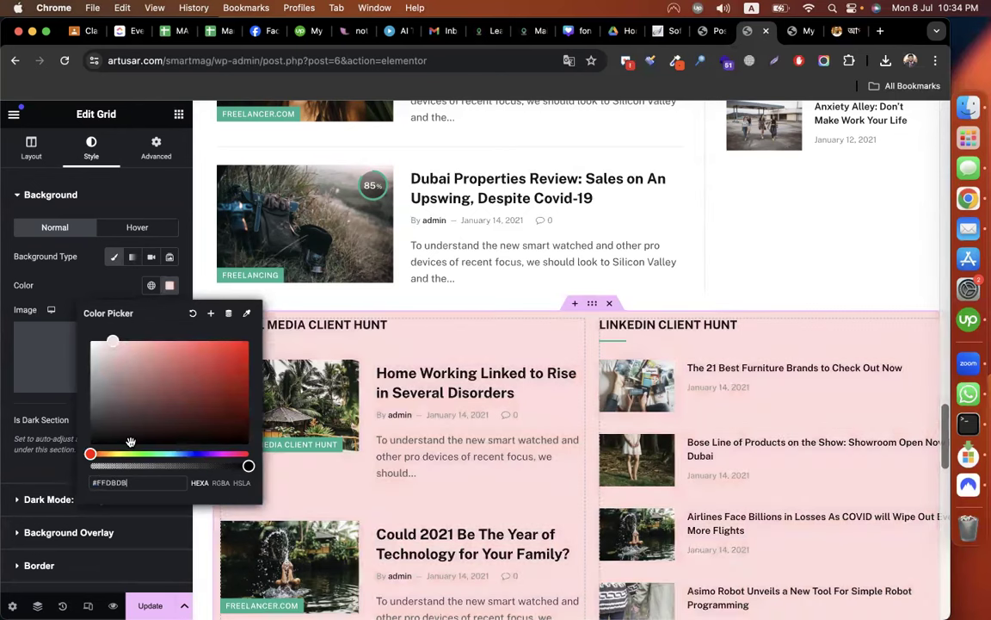
{"action": "left_click", "coordinate": [170, 454]}
{"action": "left_click", "coordinate": [149, 454]}
{"action": "left_click", "coordinate": [140, 453]}
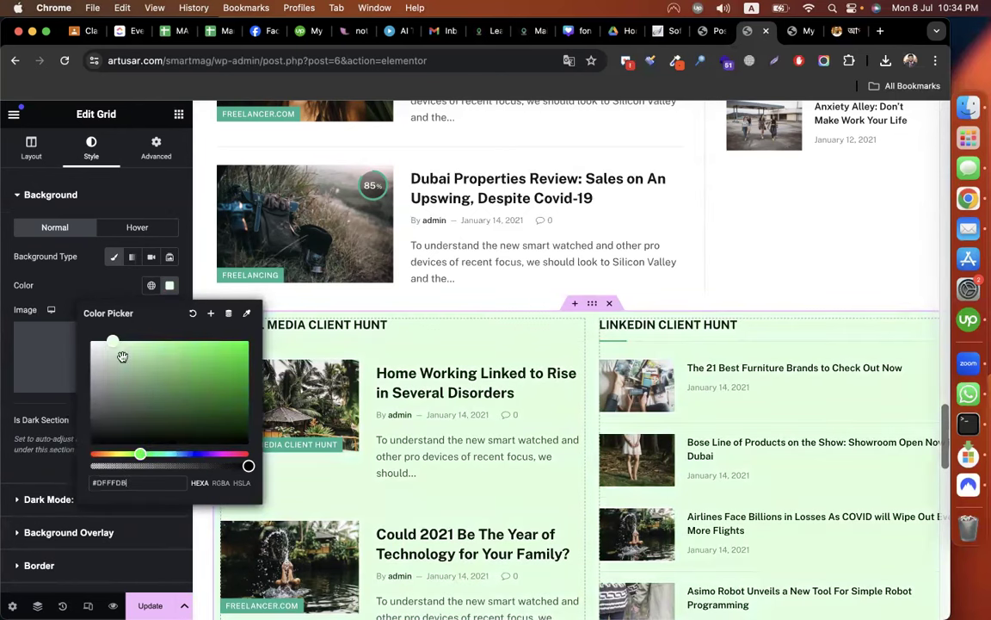
{"action": "left_click", "coordinate": [92, 342]}
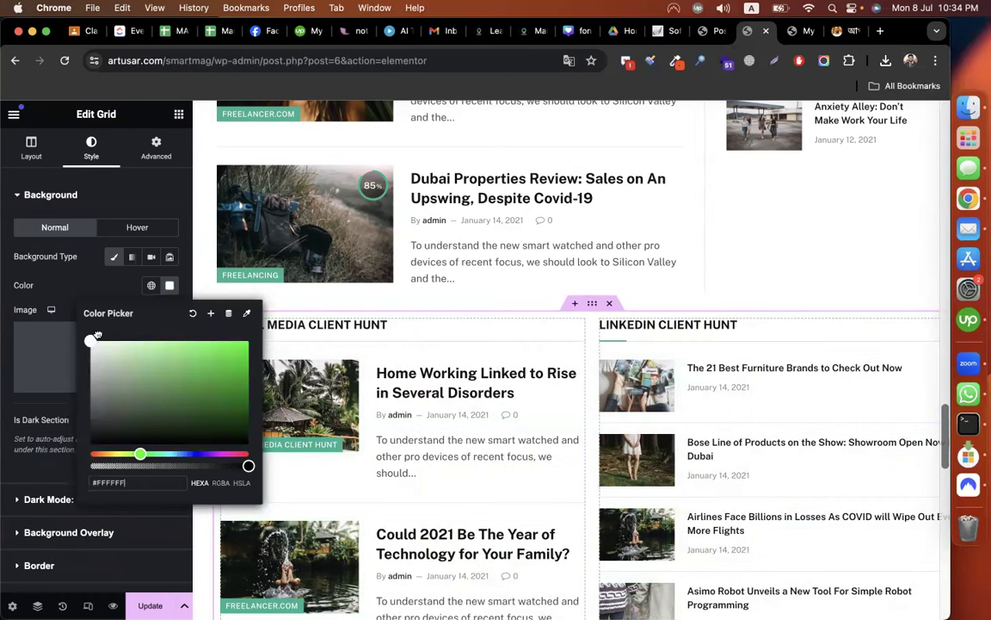
{"action": "left_click", "coordinate": [100, 338]}
{"action": "left_click_drag", "start_coordinate": [98, 337], "coordinate": [104, 347]}
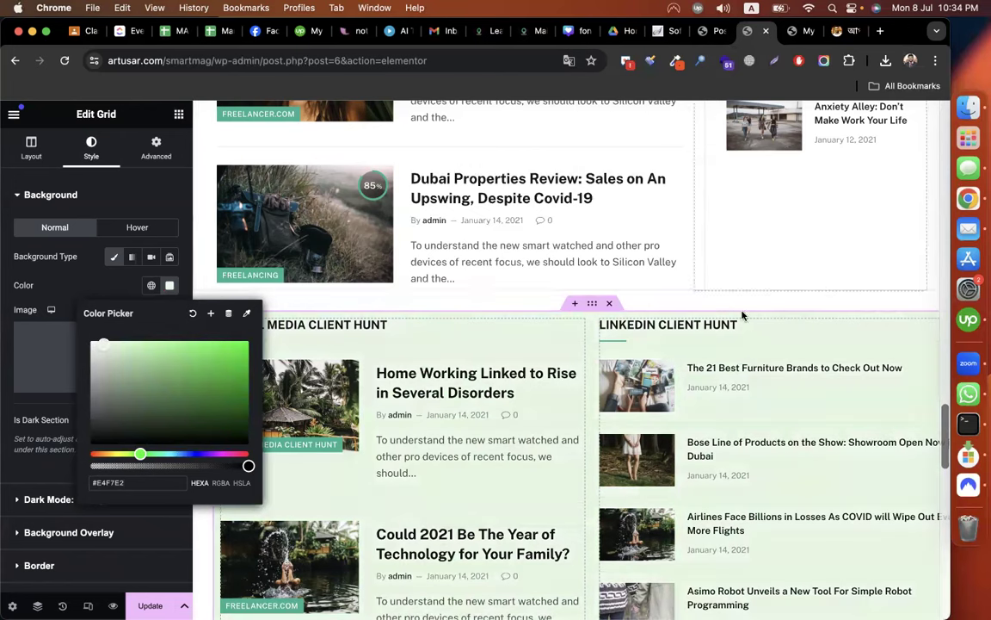
Set the grid's linked padding to 30 px on all sides and scroll the preview.
{"action": "left_click", "coordinate": [178, 171]}
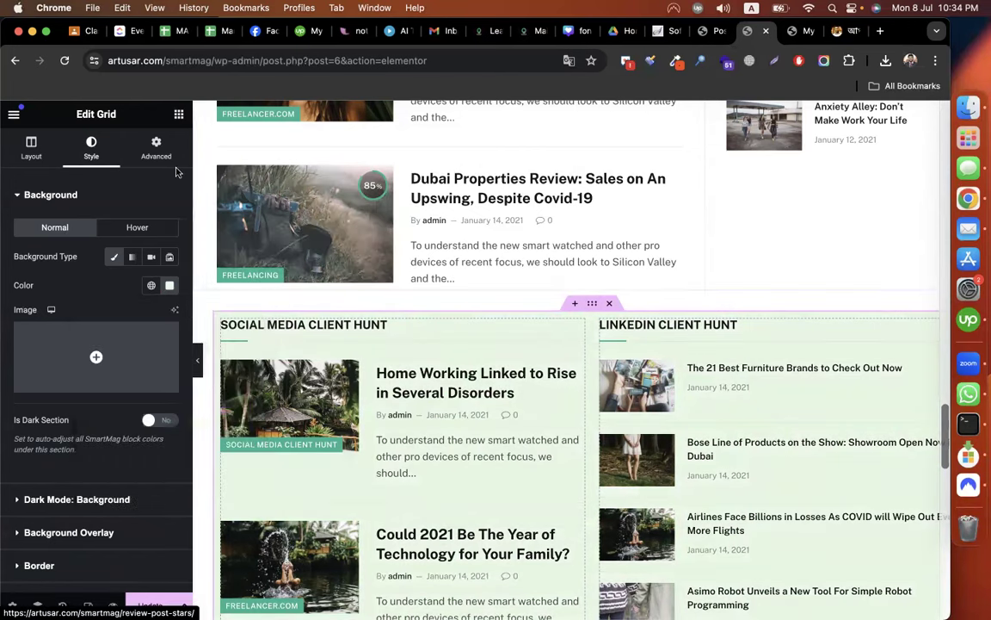
{"action": "left_click", "coordinate": [156, 150]}
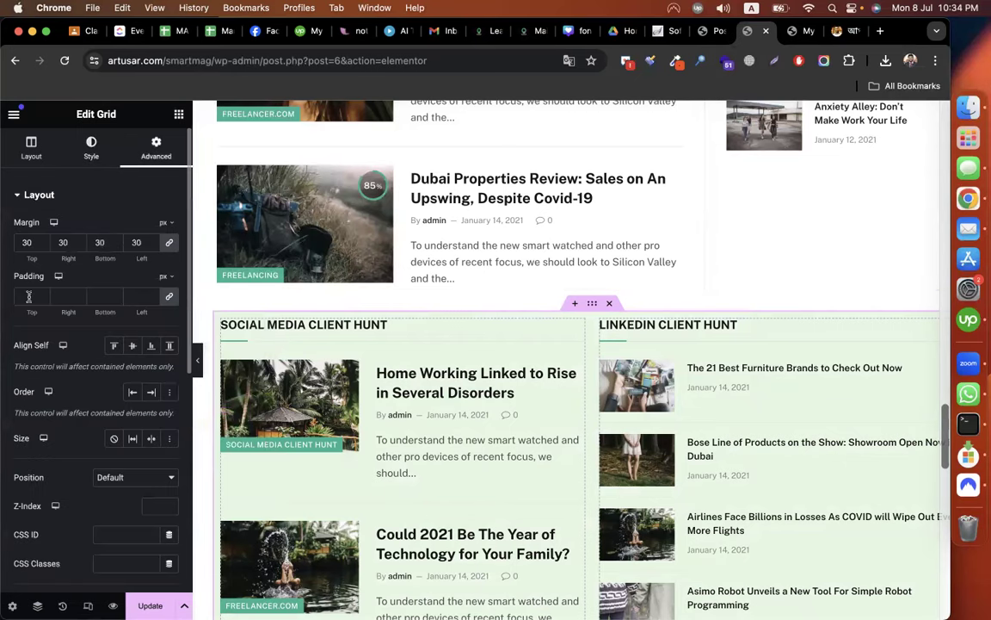
{"action": "left_click", "coordinate": [33, 296]}
{"action": "type", "text": "20"}
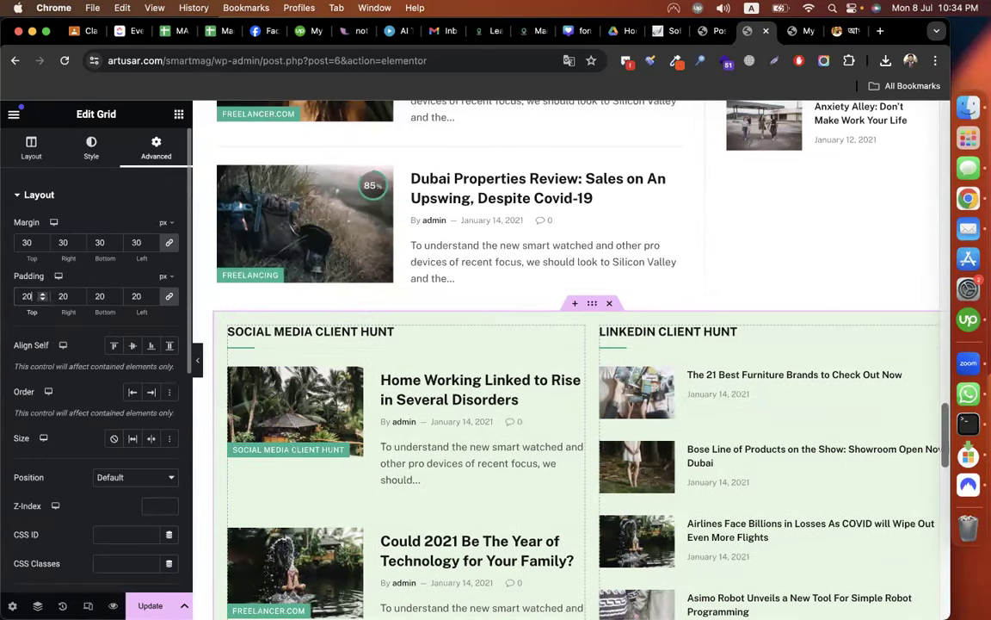
{"action": "key", "text": "BackSpace"}
{"action": "key", "text": "BackSpace"}
{"action": "type", "text": "30"}
{"action": "scroll", "coordinate": [377, 400], "scroll_direction": "down", "scroll_amount": 1}
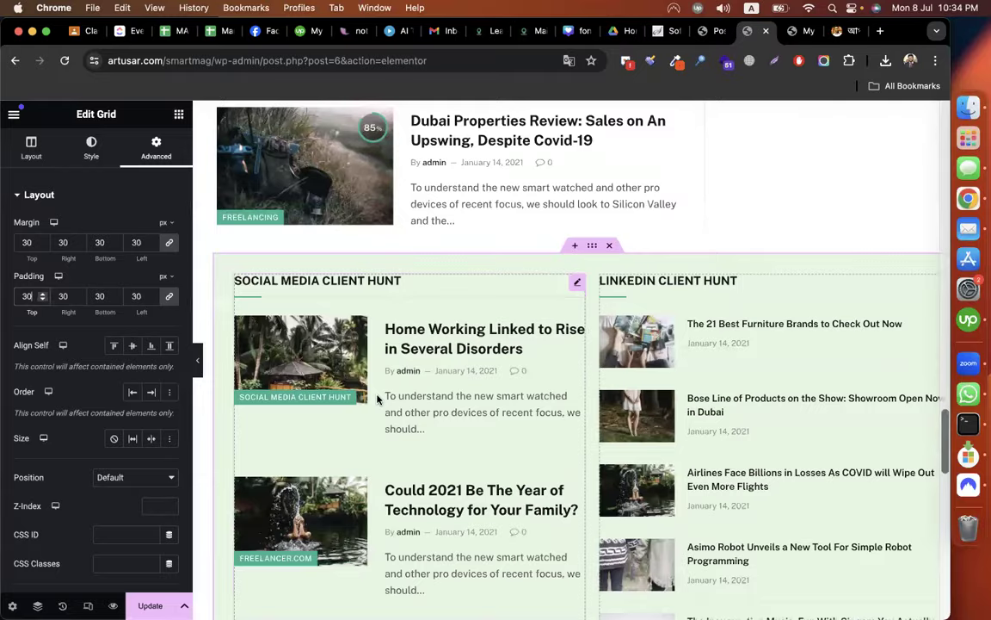
{"action": "scroll", "coordinate": [377, 399], "scroll_direction": "down", "scroll_amount": 5}
{"action": "scroll", "coordinate": [377, 399], "scroll_direction": "up", "scroll_amount": 5}
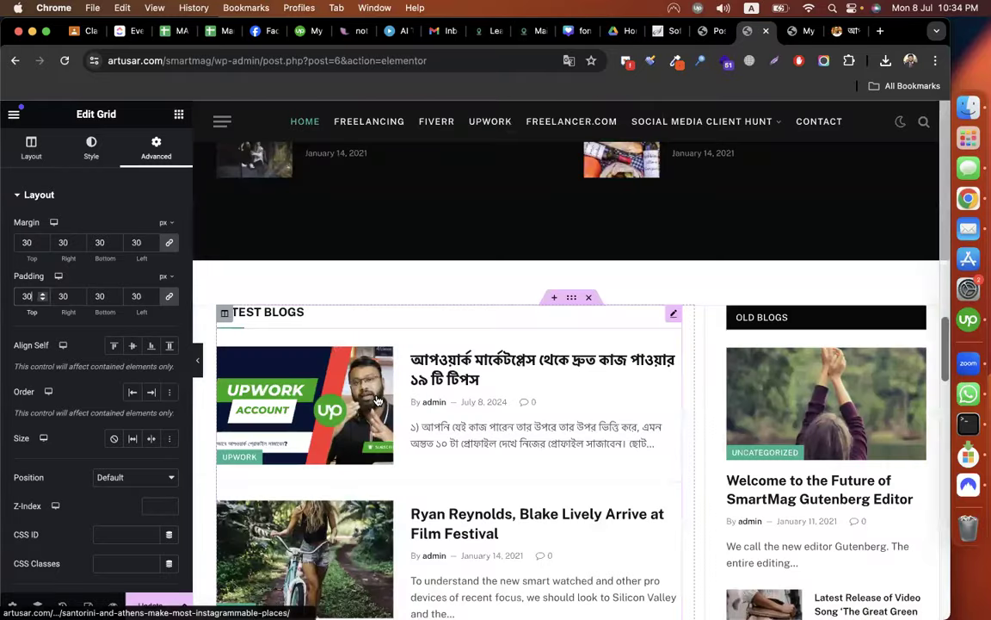
{"action": "scroll", "coordinate": [377, 399], "scroll_direction": "down", "scroll_amount": 5}
{"action": "scroll", "coordinate": [376, 399], "scroll_direction": "up", "scroll_amount": 5}
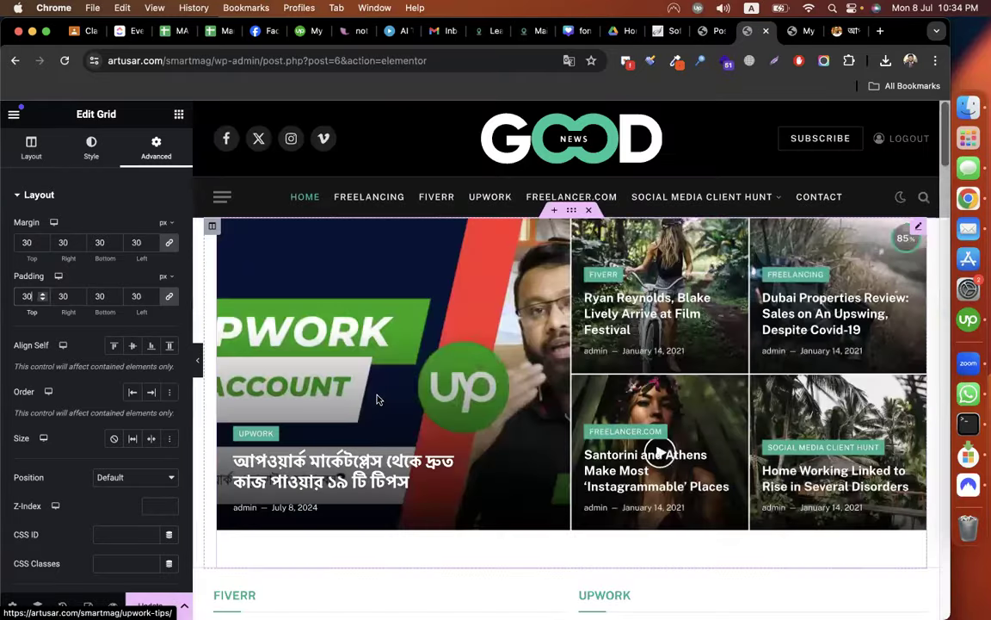
{"action": "scroll", "coordinate": [377, 399], "scroll_direction": "down", "scroll_amount": 5}
{"action": "scroll", "coordinate": [377, 399], "scroll_direction": "down", "scroll_amount": 5}
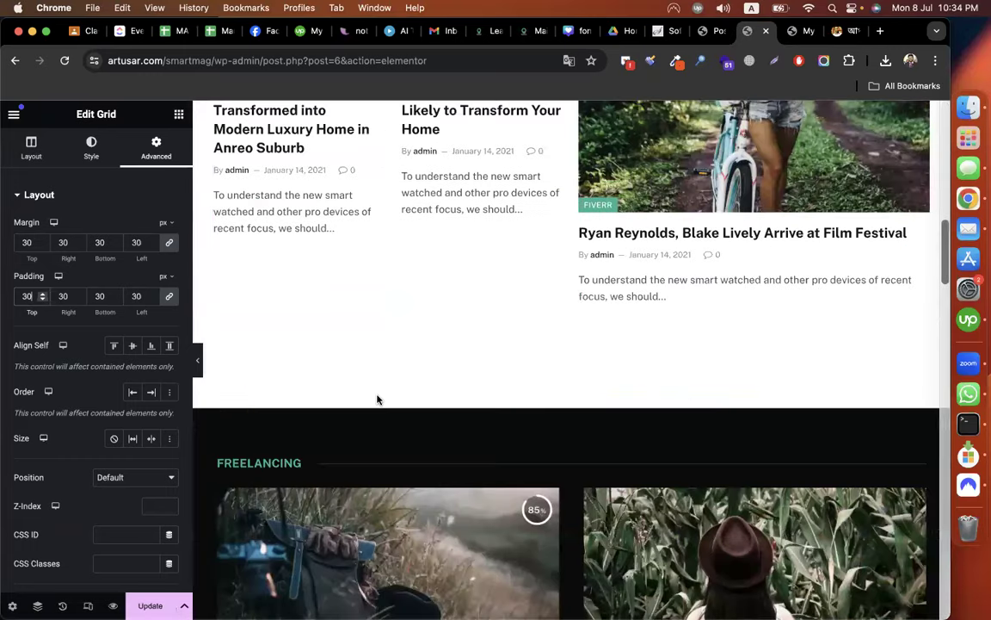
{"action": "scroll", "coordinate": [377, 399], "scroll_direction": "down", "scroll_amount": 2}
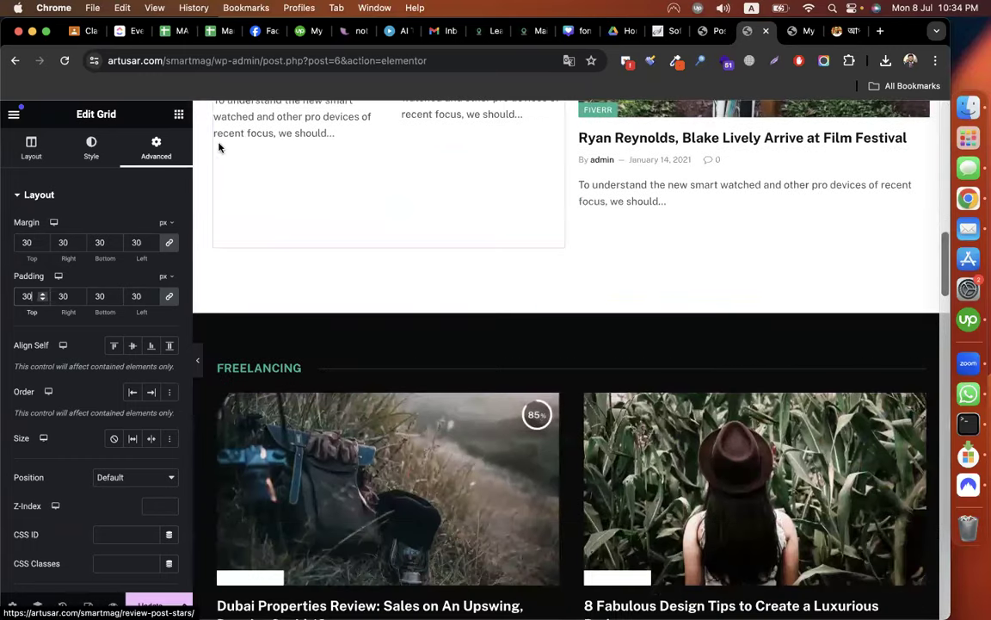
Browse the widgets panel and try dragging a Grid Block onto the page.
{"action": "left_click", "coordinate": [178, 112]}
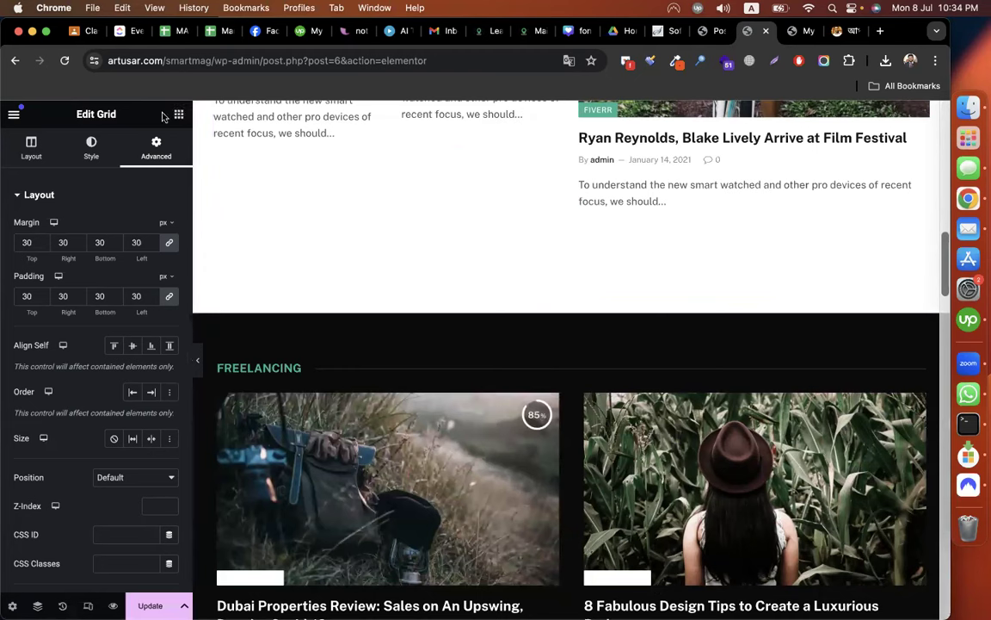
{"action": "scroll", "coordinate": [127, 457], "scroll_direction": "down", "scroll_amount": 5}
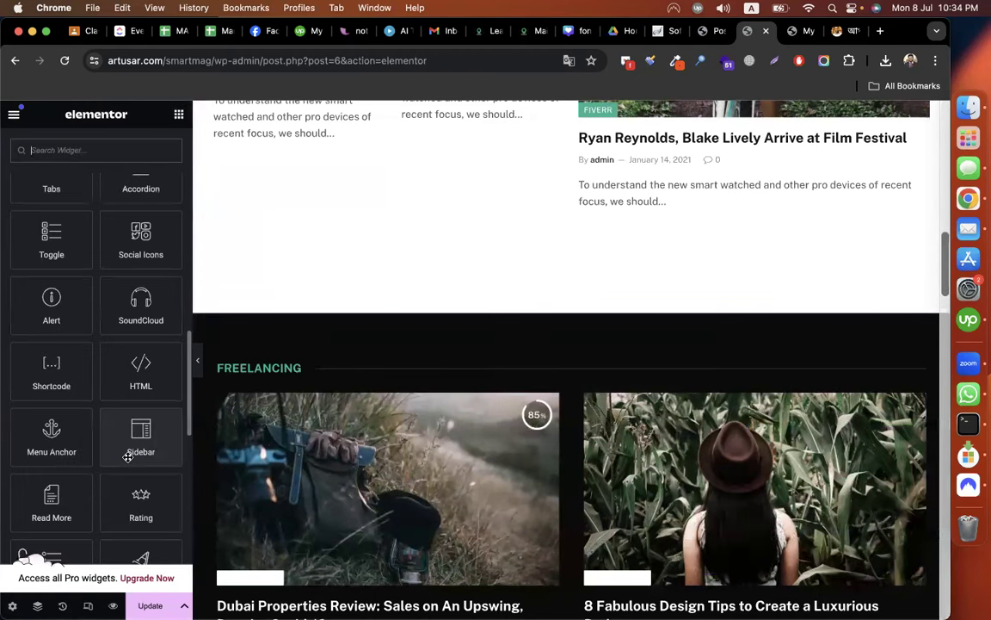
{"action": "scroll", "coordinate": [128, 457], "scroll_direction": "down", "scroll_amount": 5}
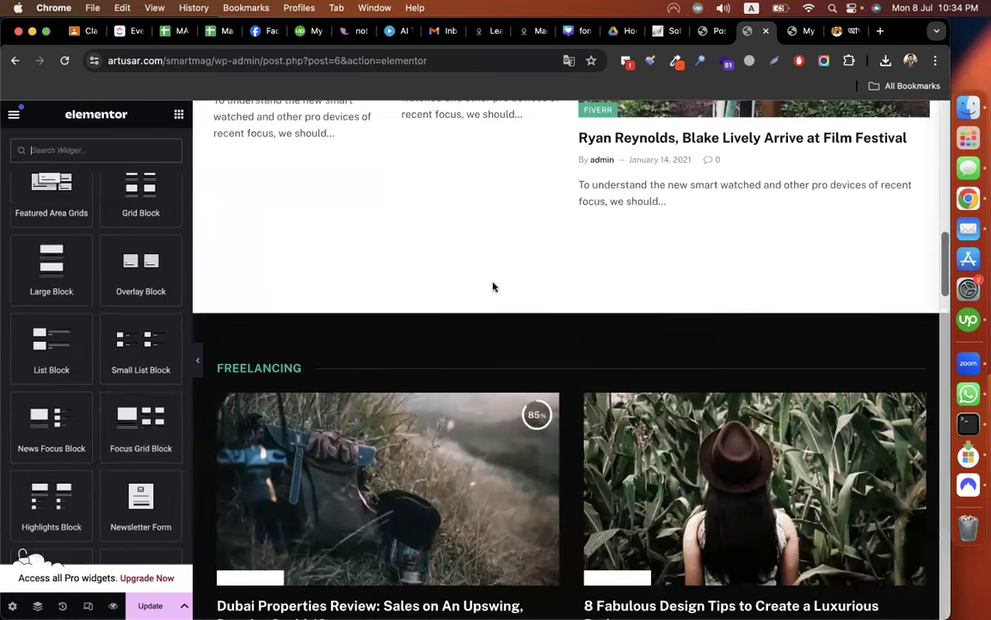
{"action": "scroll", "coordinate": [105, 322], "scroll_direction": "down", "scroll_amount": 2}
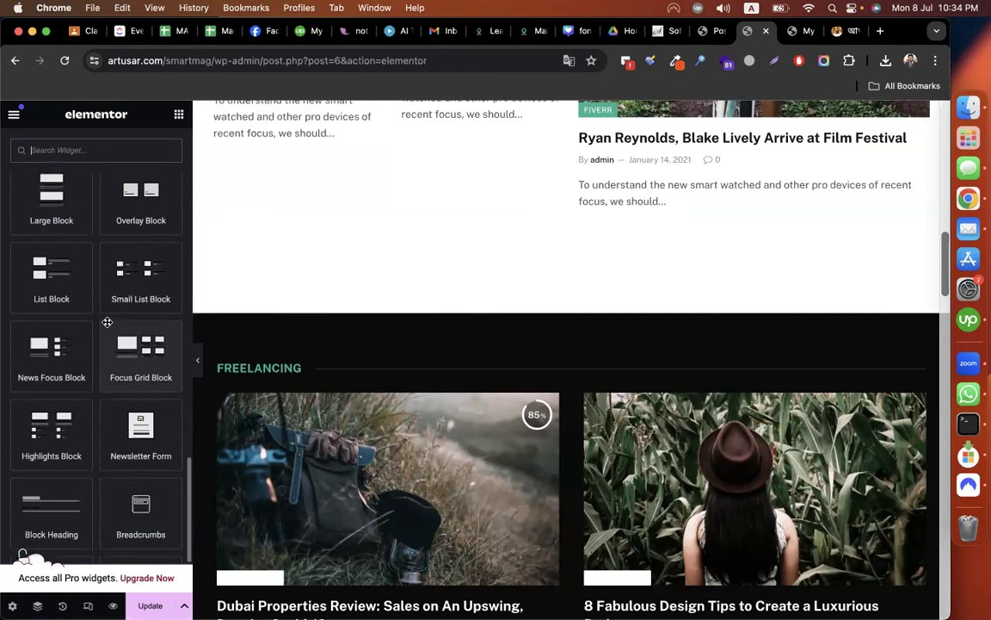
{"action": "scroll", "coordinate": [73, 384], "scroll_direction": "up", "scroll_amount": 2}
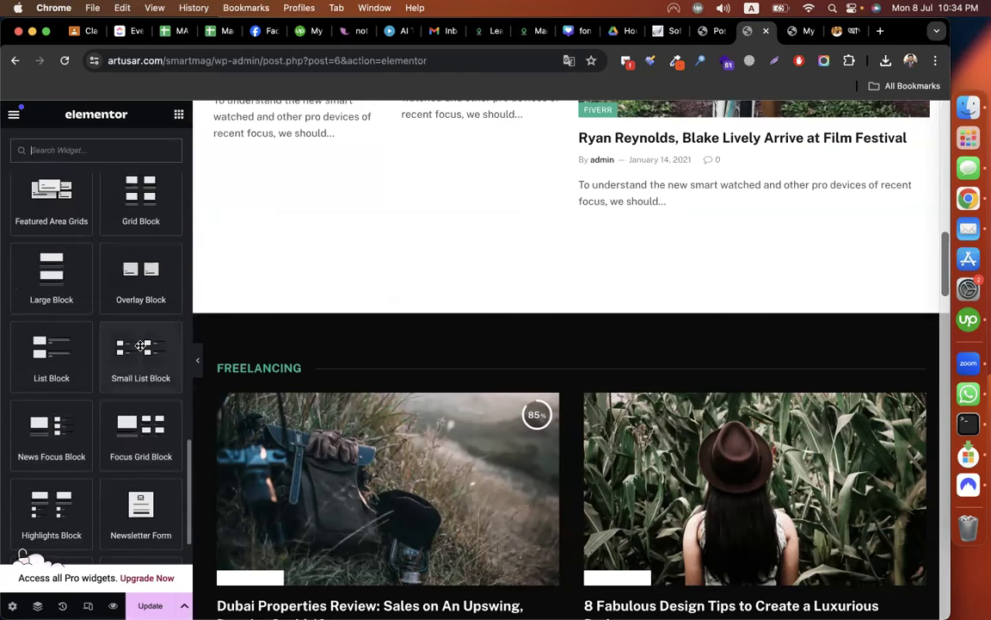
{"action": "left_click_drag", "start_coordinate": [497, 272], "coordinate": [554, 325]}
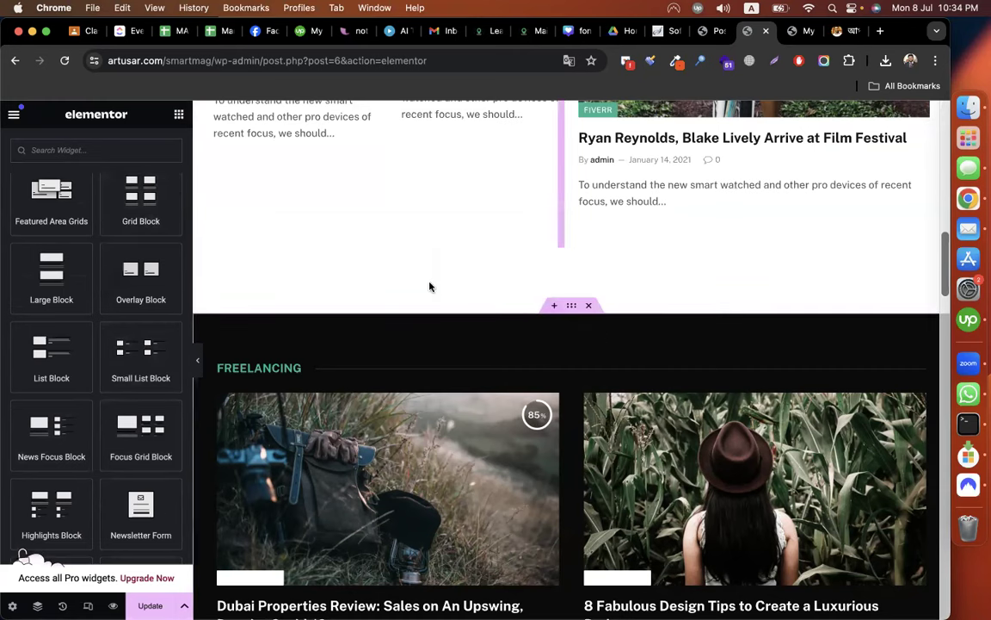
Drop the Grid Block below the Client Hunt grid and add a new empty section.
{"action": "scroll", "coordinate": [426, 301], "scroll_direction": "down", "scroll_amount": 1}
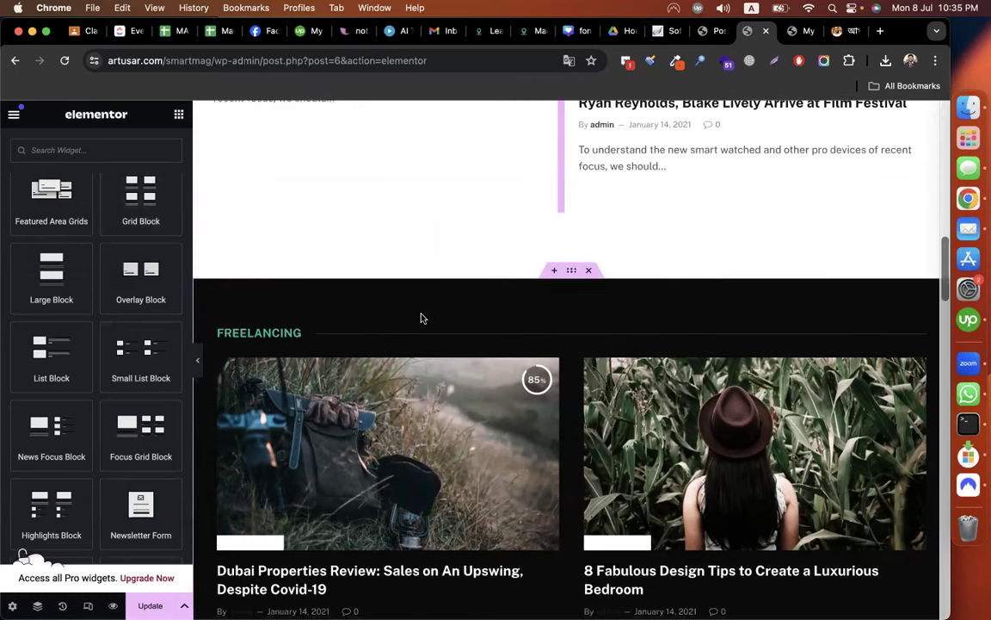
{"action": "scroll", "coordinate": [421, 319], "scroll_direction": "down", "scroll_amount": 5}
{"action": "scroll", "coordinate": [421, 318], "scroll_direction": "down", "scroll_amount": 8}
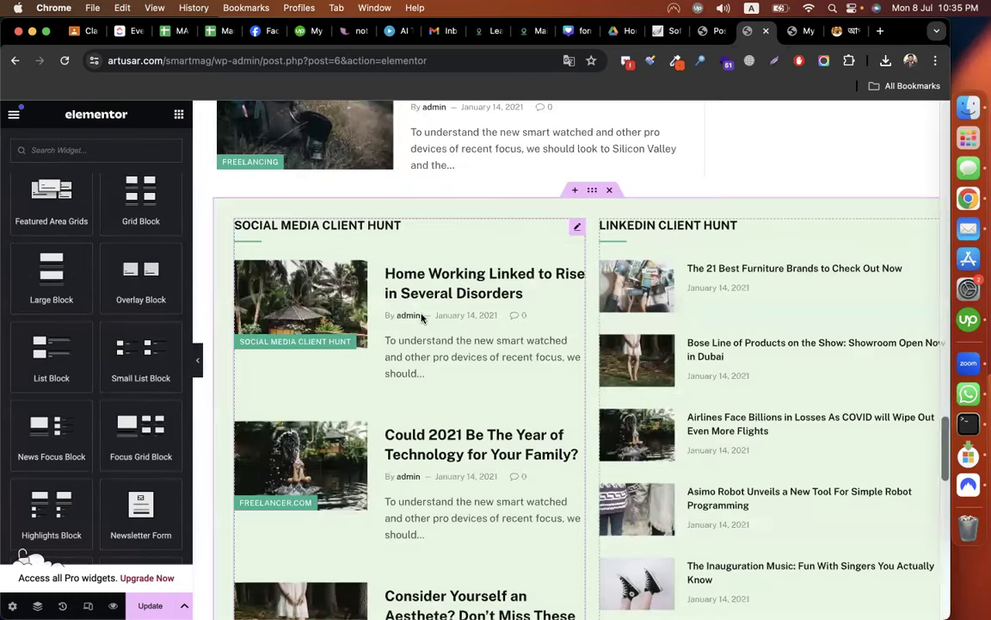
{"action": "scroll", "coordinate": [422, 318], "scroll_direction": "down", "scroll_amount": 10}
{"action": "left_click_drag", "start_coordinate": [117, 186], "coordinate": [430, 433]}
{"action": "left_click_drag", "start_coordinate": [137, 203], "coordinate": [595, 382]}
{"action": "left_click", "coordinate": [493, 493]}
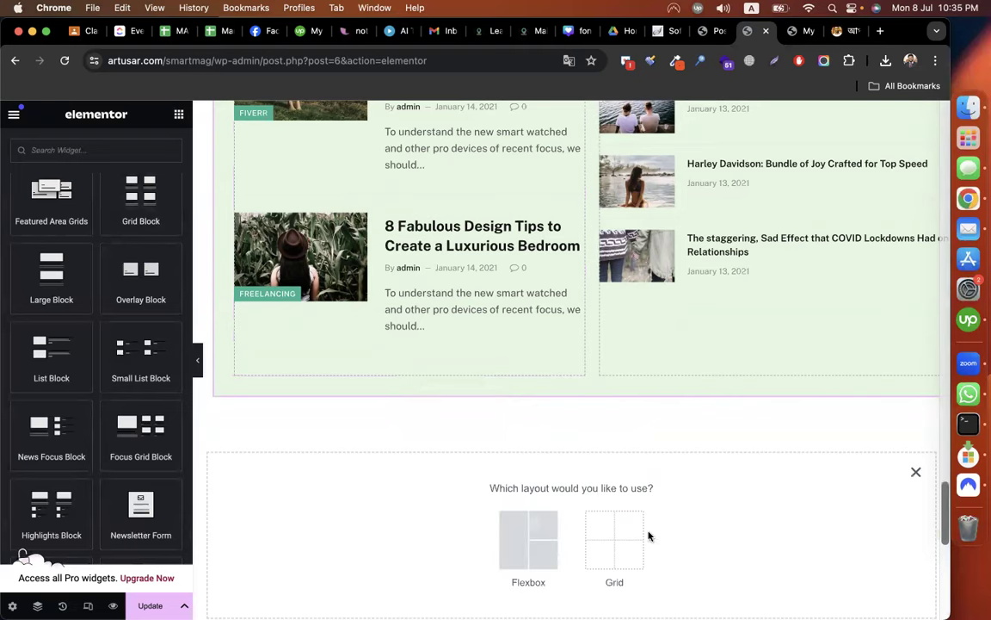
{"action": "scroll", "coordinate": [618, 397], "scroll_direction": "up", "scroll_amount": 5}
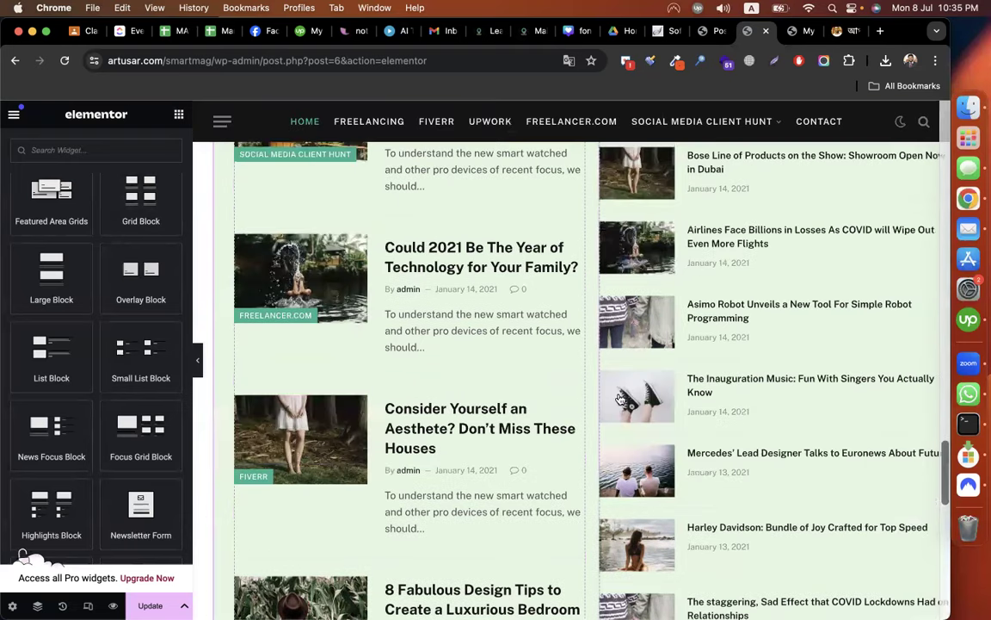
{"action": "scroll", "coordinate": [617, 398], "scroll_direction": "up", "scroll_amount": 4}
{"action": "scroll", "coordinate": [416, 309], "scroll_direction": "up", "scroll_amount": 2}
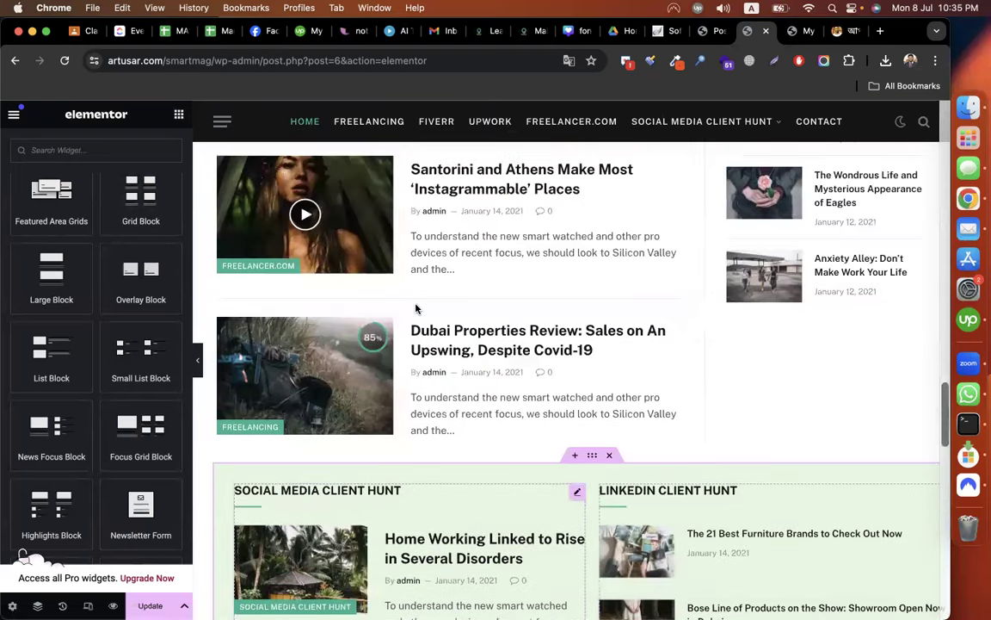
{"action": "scroll", "coordinate": [415, 308], "scroll_direction": "up", "scroll_amount": 3}
{"action": "scroll", "coordinate": [416, 308], "scroll_direction": "down", "scroll_amount": 5}
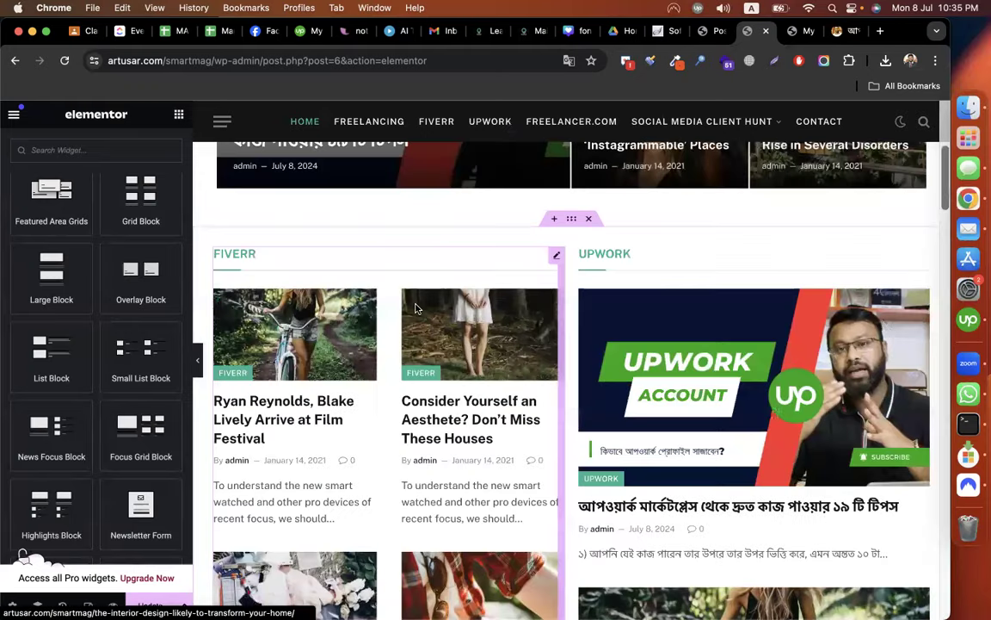
{"action": "scroll", "coordinate": [417, 309], "scroll_direction": "down", "scroll_amount": 2}
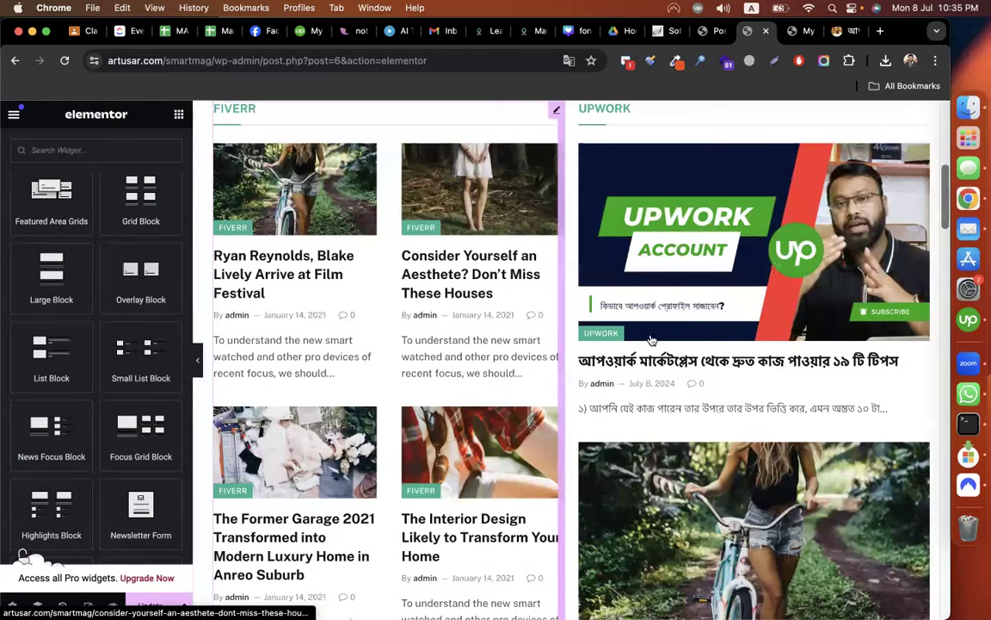
{"action": "scroll", "coordinate": [589, 308], "scroll_direction": "up", "scroll_amount": 2}
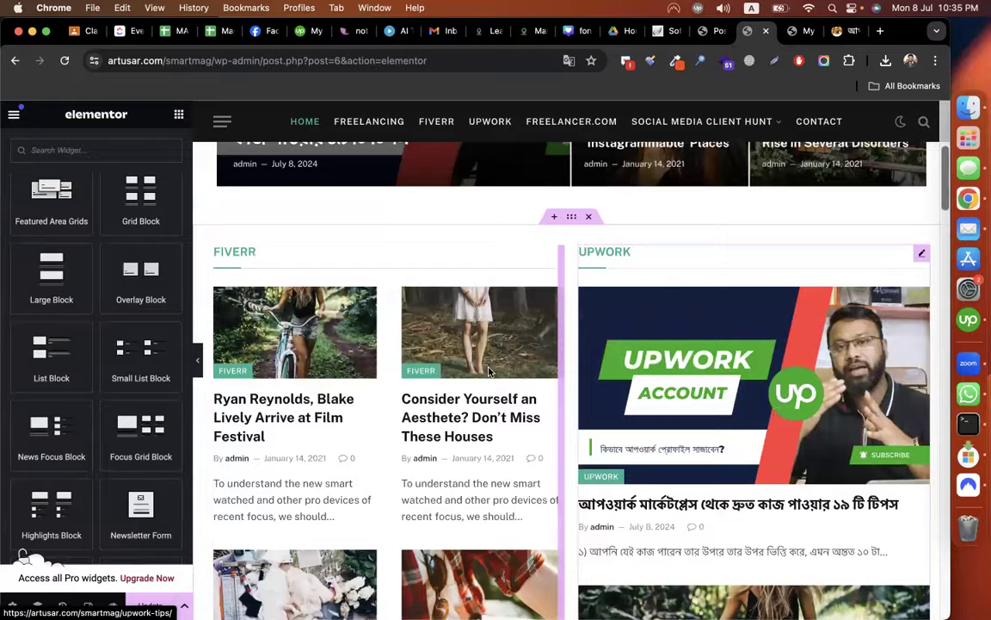
{"action": "scroll", "coordinate": [489, 371], "scroll_direction": "down", "scroll_amount": 2}
{"action": "scroll", "coordinate": [447, 396], "scroll_direction": "up", "scroll_amount": 2}
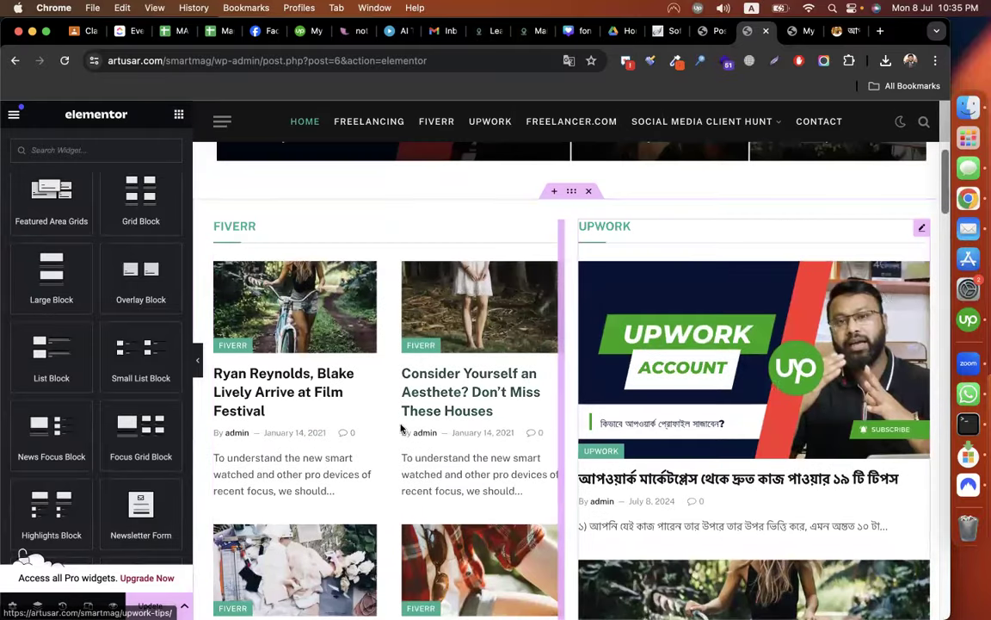
{"action": "scroll", "coordinate": [421, 359], "scroll_direction": "down", "scroll_amount": 1}
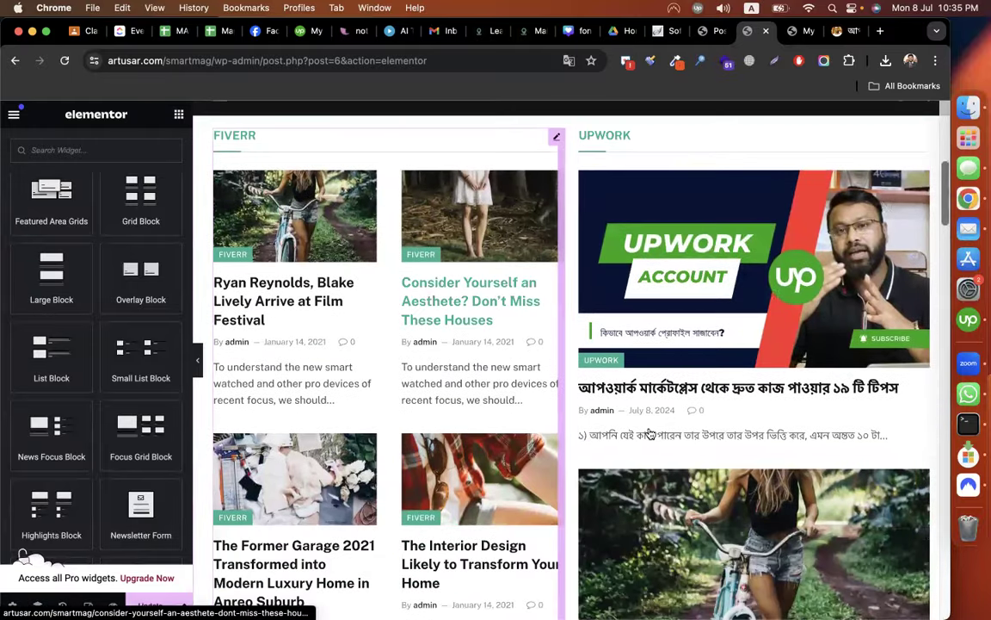
{"action": "scroll", "coordinate": [650, 433], "scroll_direction": "down", "scroll_amount": 5}
{"action": "scroll", "coordinate": [650, 433], "scroll_direction": "down", "scroll_amount": 5}
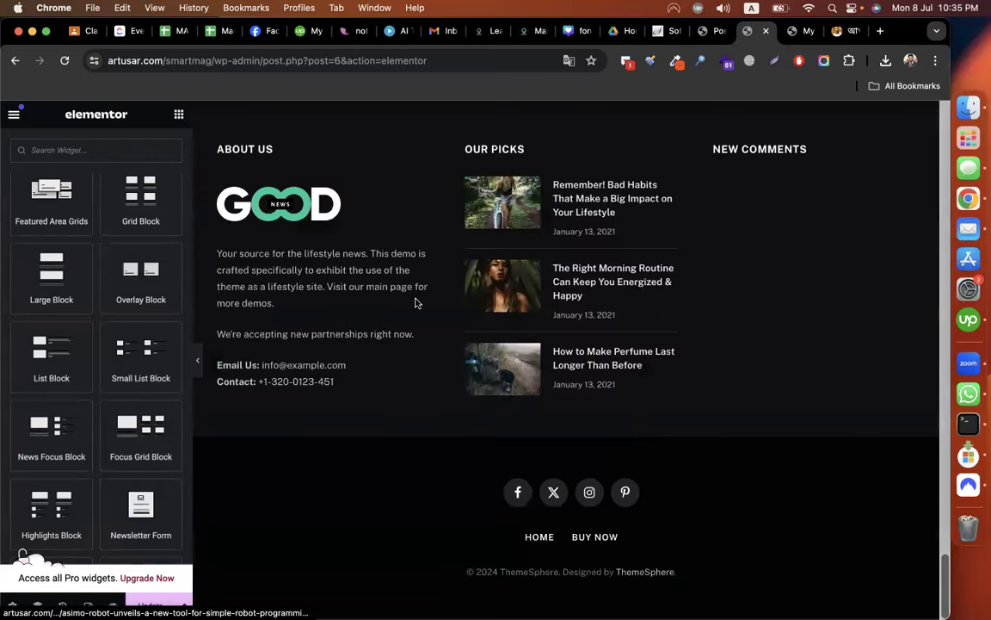
{"action": "scroll", "coordinate": [415, 302], "scroll_direction": "up", "scroll_amount": 10}
{"action": "scroll", "coordinate": [416, 304], "scroll_direction": "up", "scroll_amount": 15}
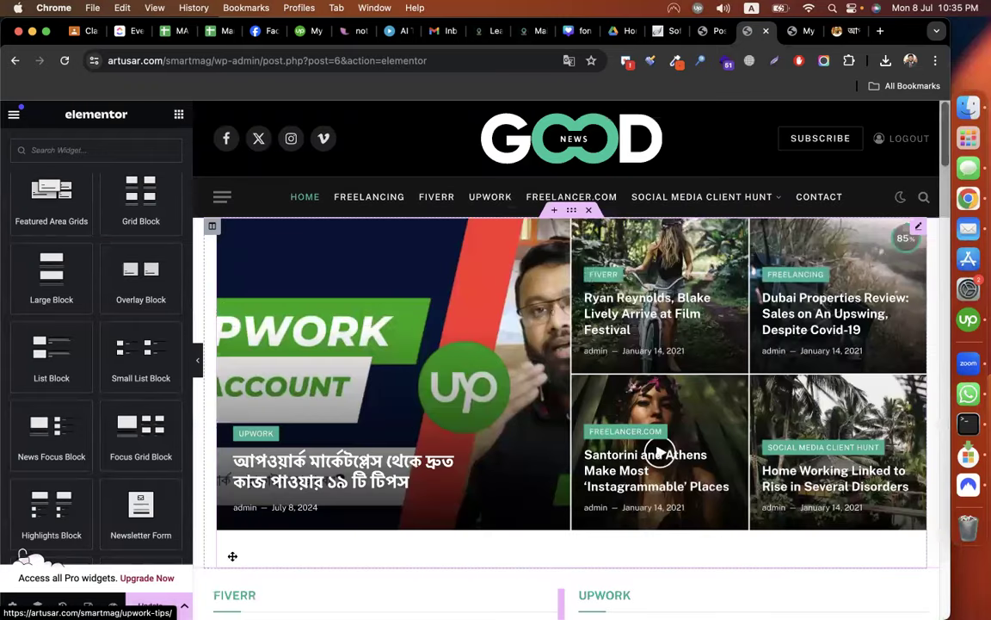
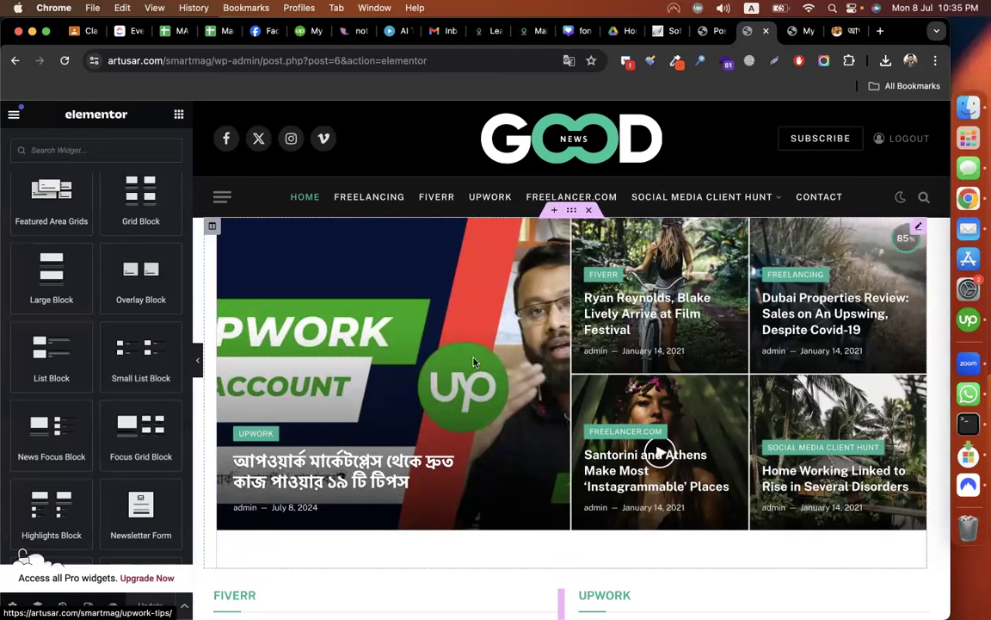
Launch the SmartMag Customizer from the Posts screen and close the Elementor editor tab.
{"action": "left_click", "coordinate": [706, 35]}
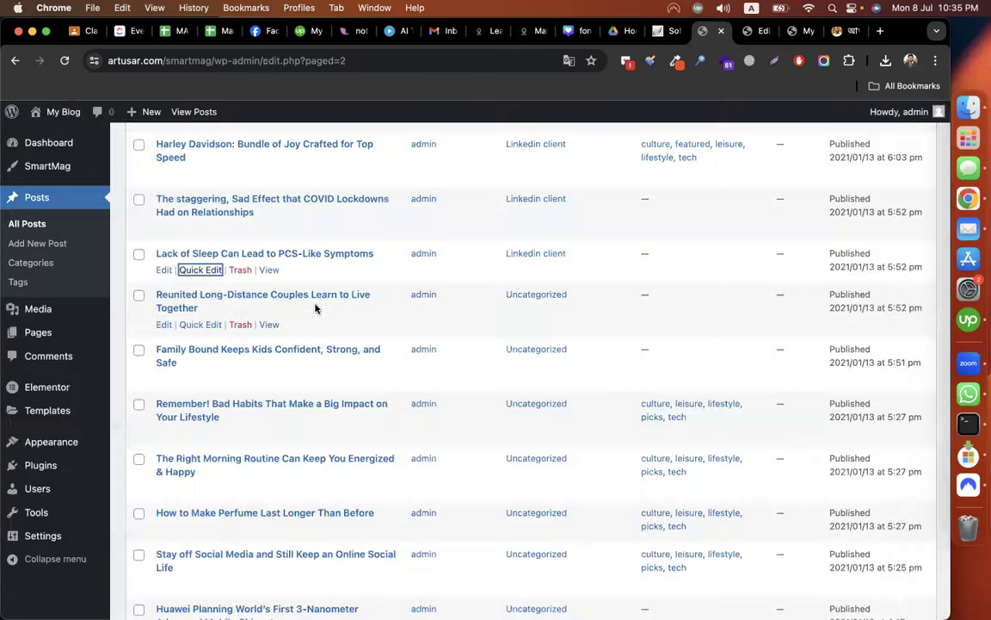
{"action": "scroll", "coordinate": [42, 198], "scroll_direction": "up", "scroll_amount": 4}
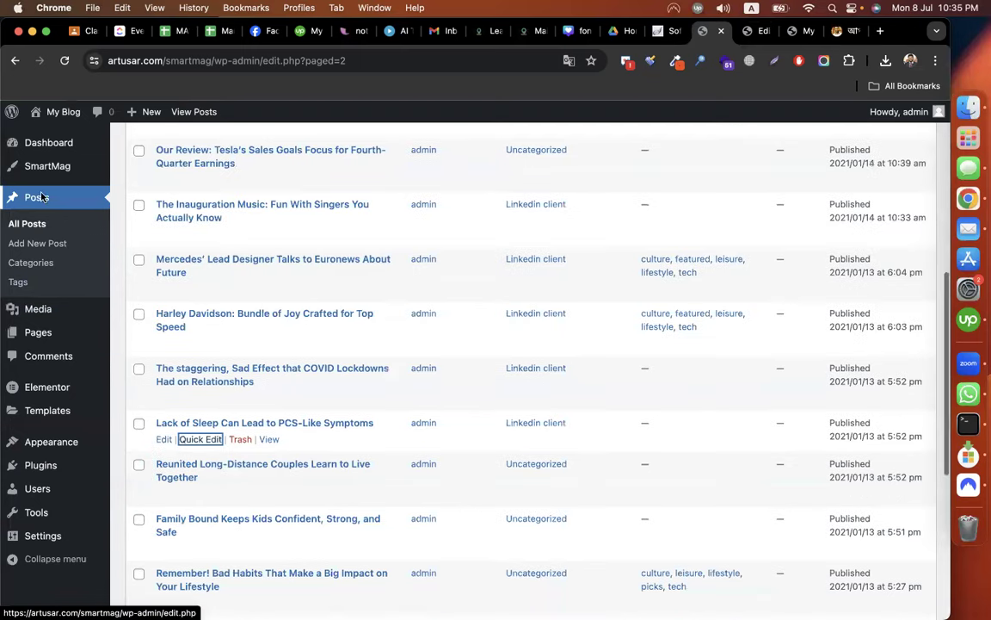
{"action": "scroll", "coordinate": [181, 178], "scroll_direction": "up", "scroll_amount": 4}
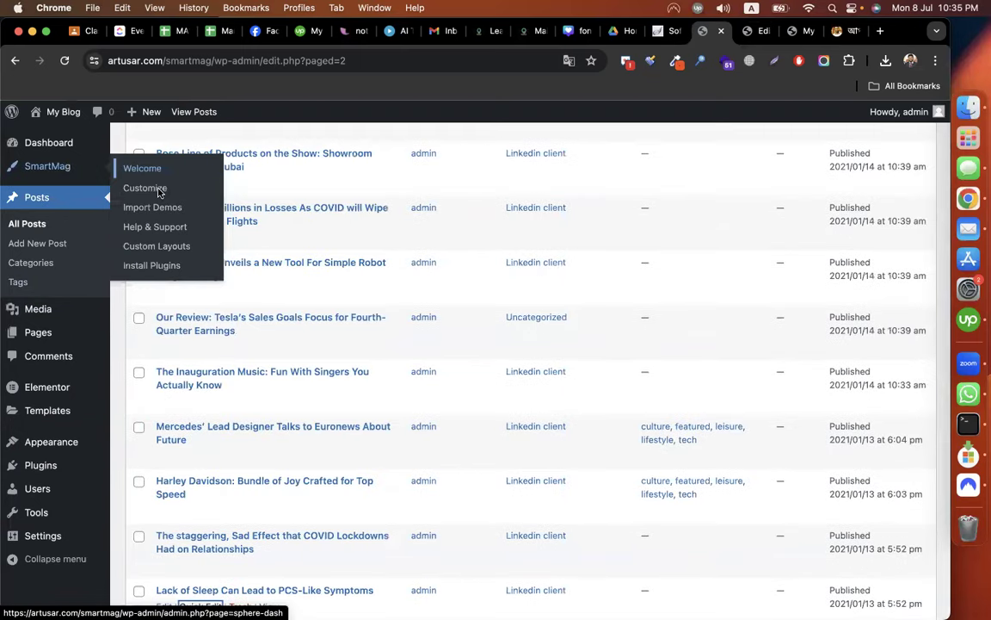
{"action": "left_click", "coordinate": [159, 192]}
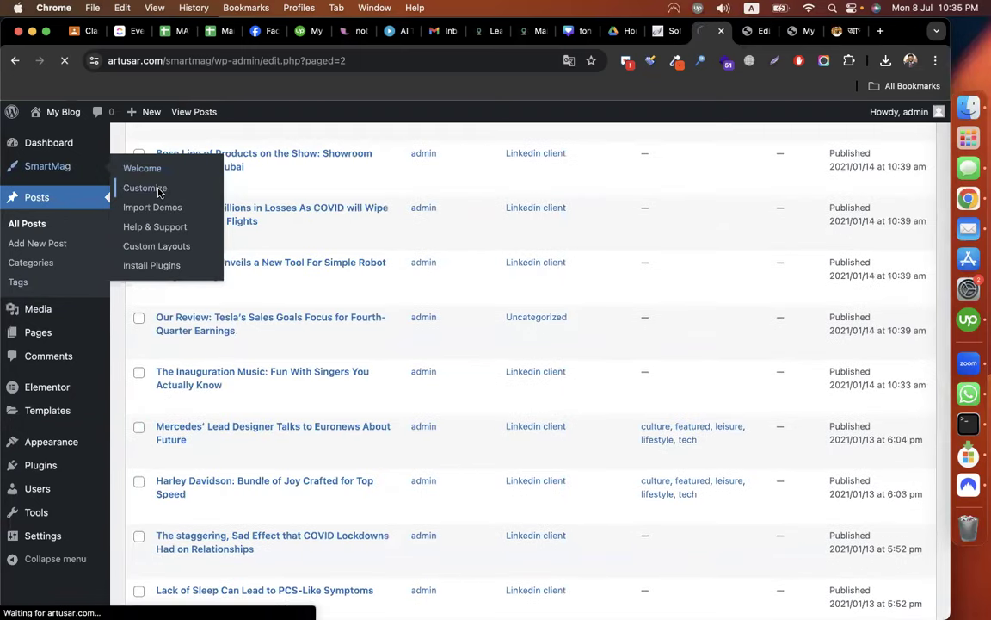
{"action": "left_click", "coordinate": [759, 33]}
{"action": "left_click", "coordinate": [764, 33]}
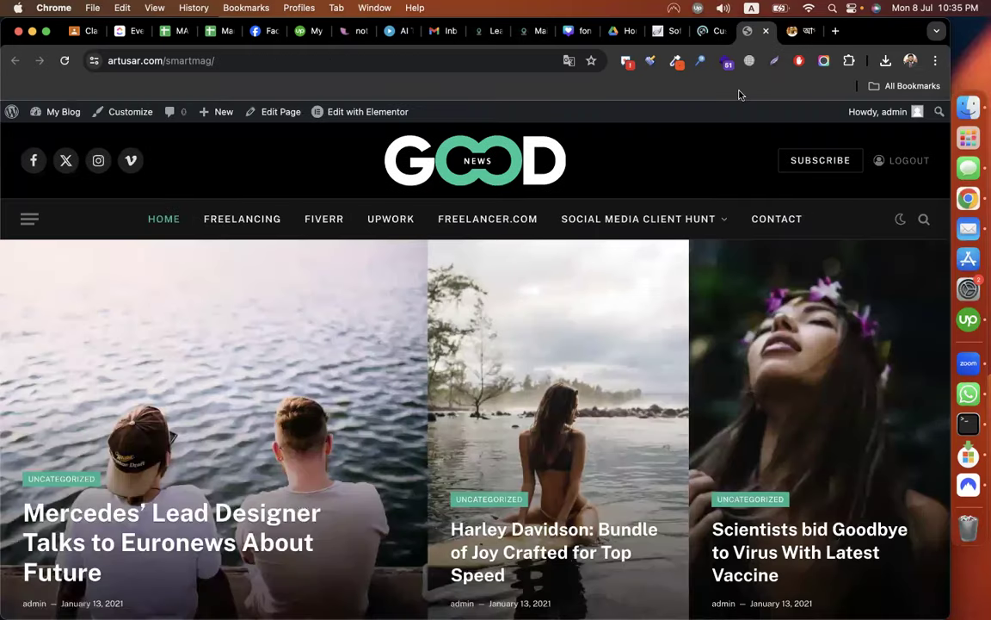
{"action": "left_click", "coordinate": [743, 33]}
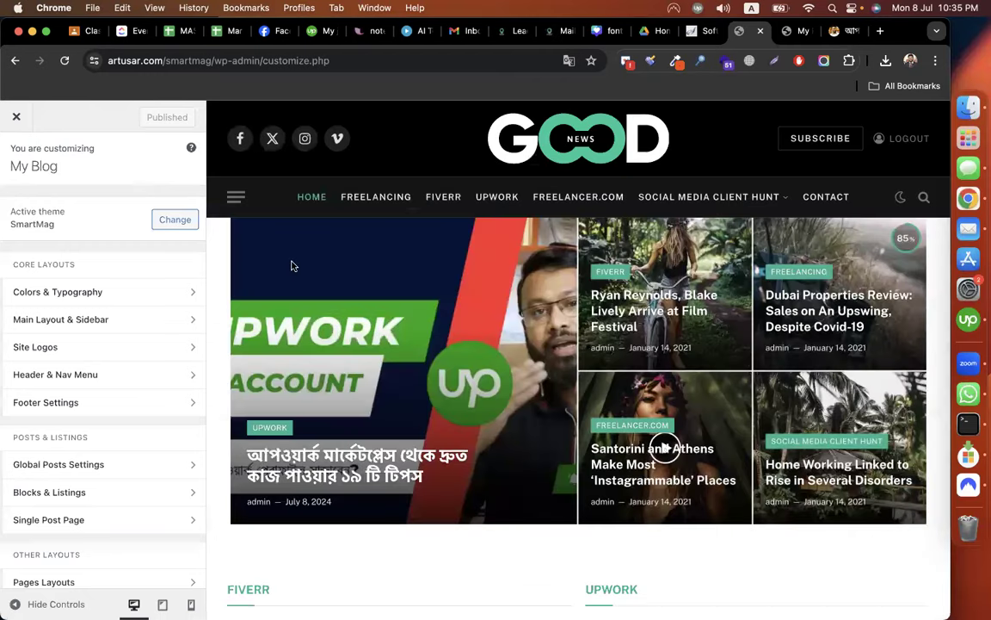
{"action": "left_click", "coordinate": [53, 291]}
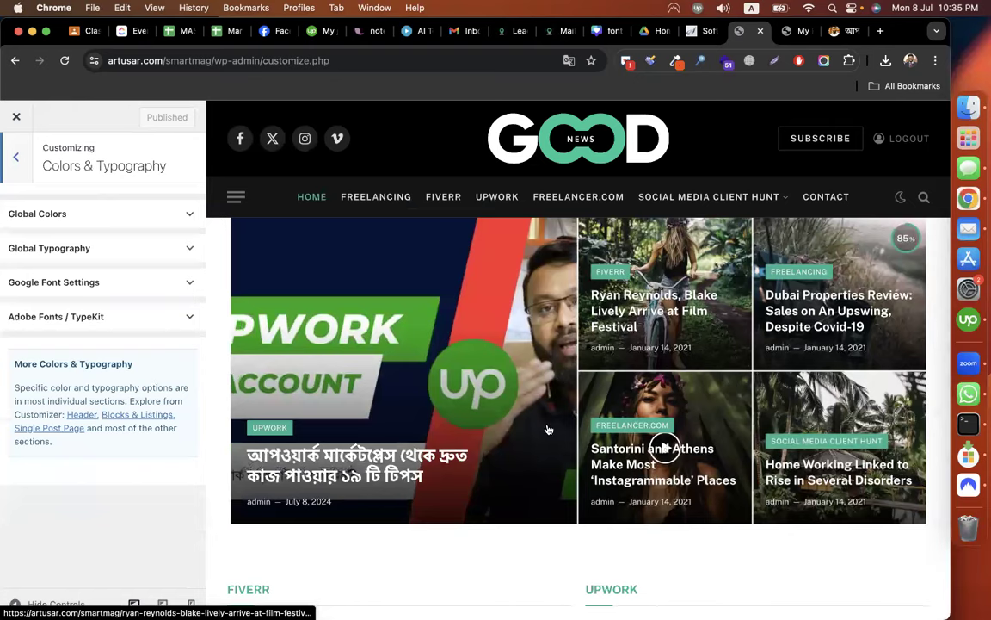
Change the Global Colors Main Theme Color from green #81d742 to purple #8224e3.
{"action": "scroll", "coordinate": [547, 428], "scroll_direction": "down", "scroll_amount": 5}
{"action": "scroll", "coordinate": [547, 428], "scroll_direction": "down", "scroll_amount": 1}
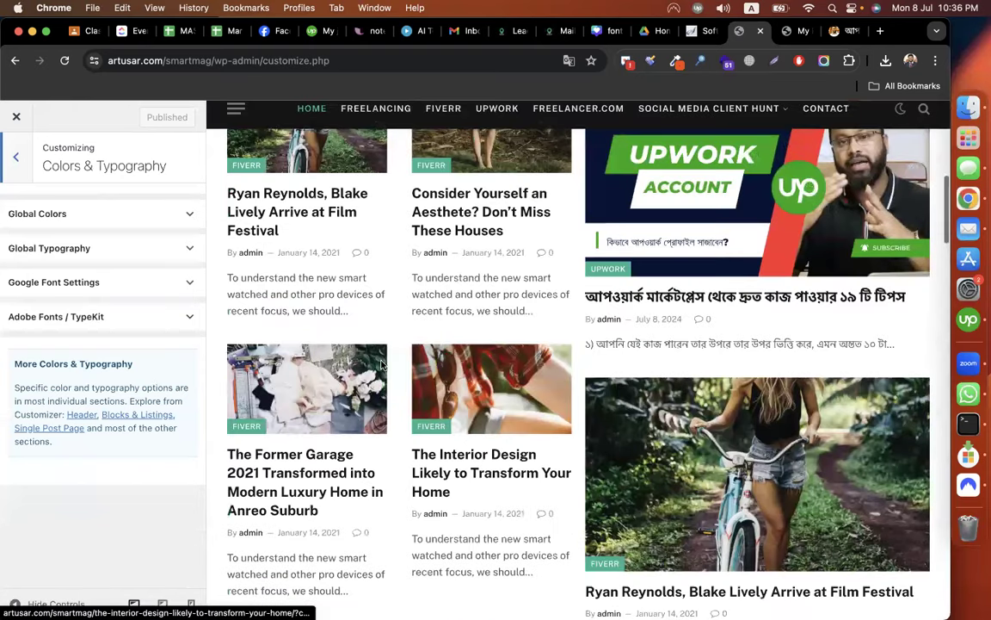
{"action": "scroll", "coordinate": [441, 310], "scroll_direction": "up", "scroll_amount": 1}
{"action": "left_click", "coordinate": [125, 213]}
{"action": "left_click", "coordinate": [166, 364]}
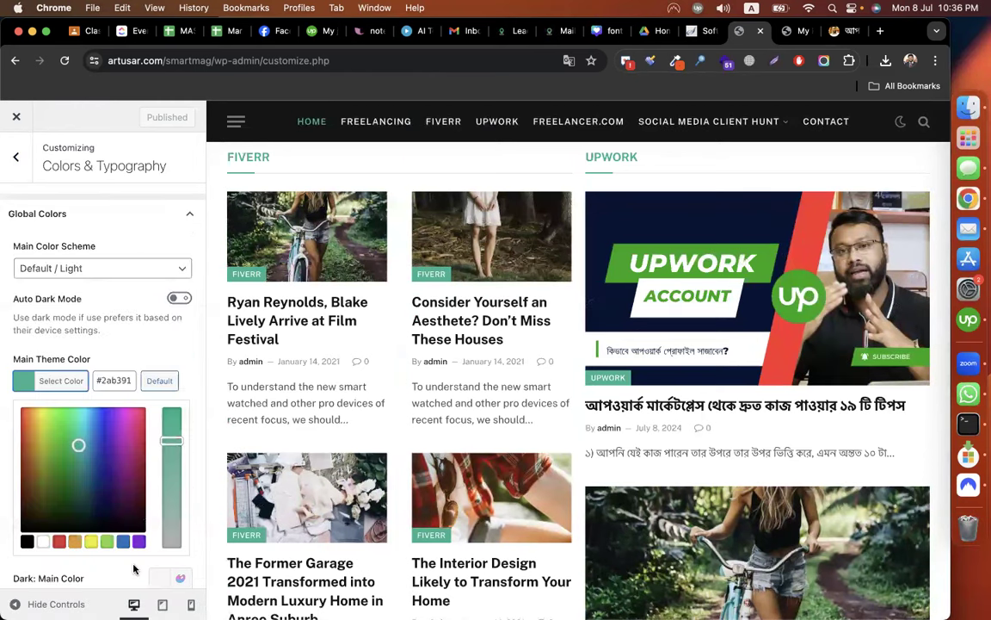
{"action": "scroll", "coordinate": [123, 512], "scroll_direction": "down", "scroll_amount": 2}
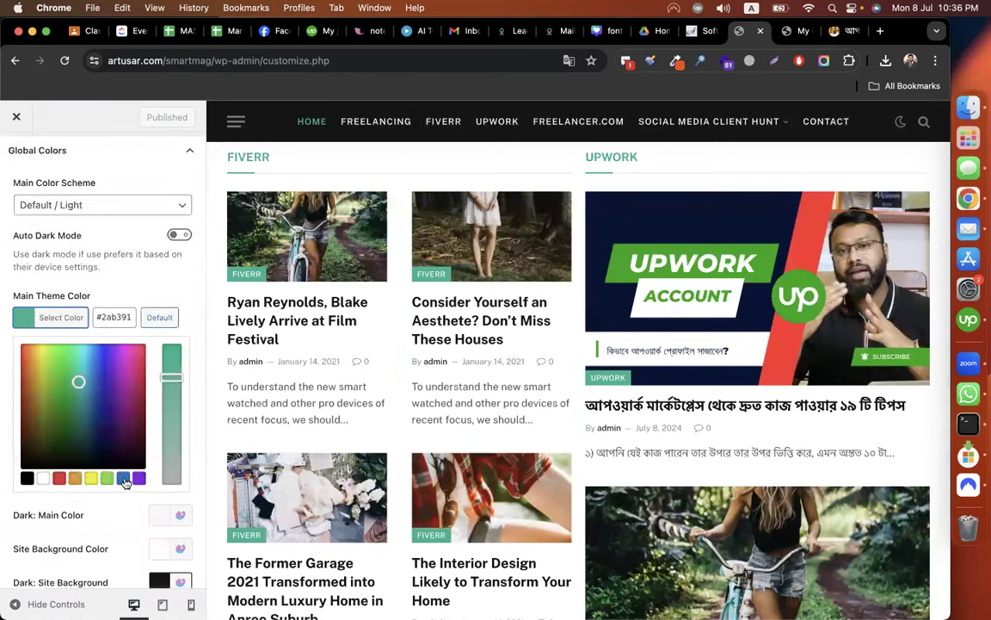
{"action": "left_click", "coordinate": [109, 479]}
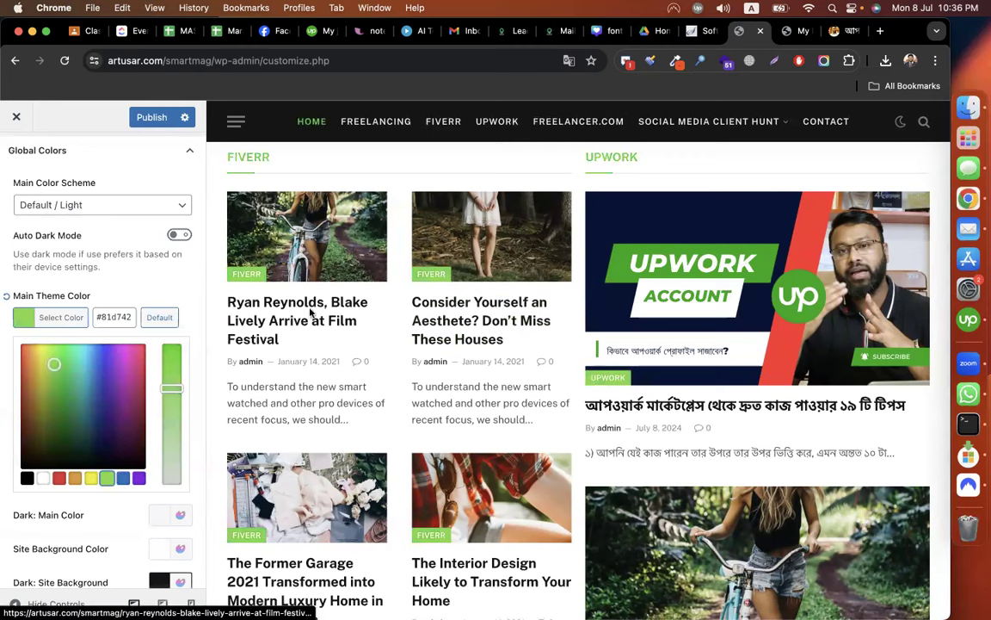
{"action": "left_click", "coordinate": [139, 478]}
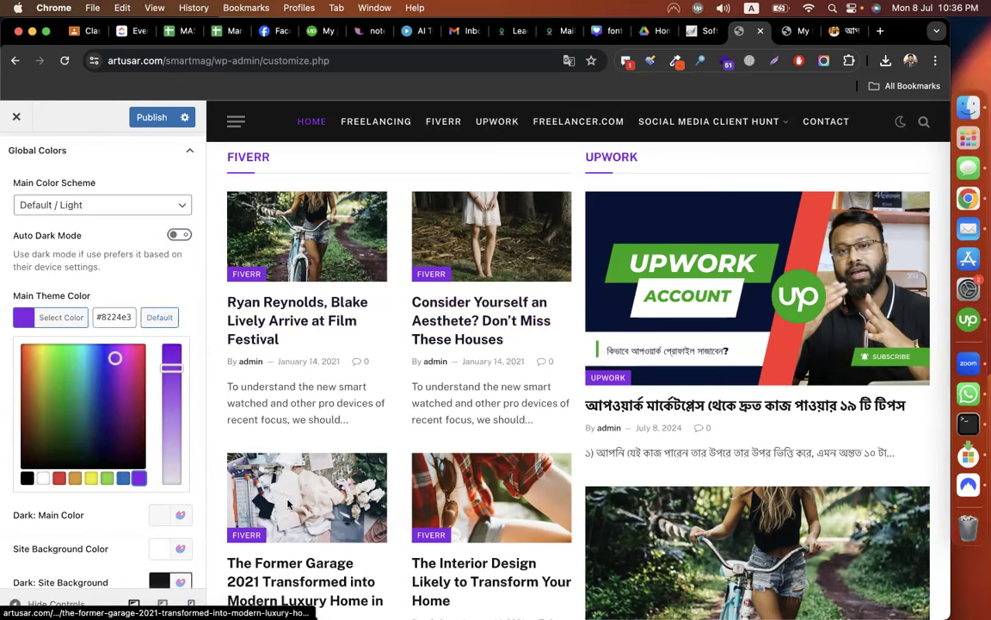
{"action": "scroll", "coordinate": [288, 503], "scroll_direction": "down", "scroll_amount": 3}
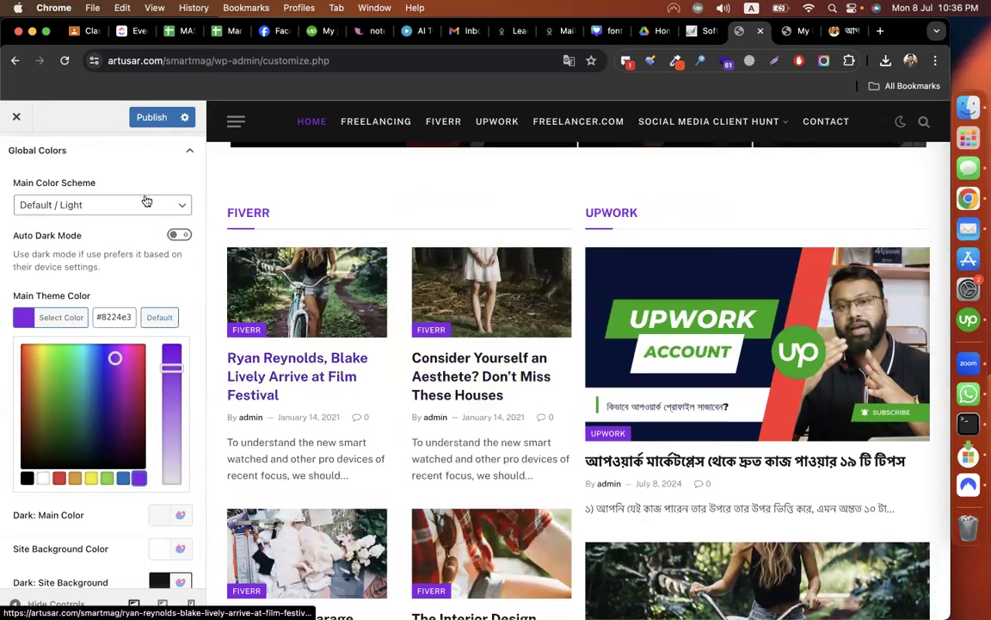
{"action": "scroll", "coordinate": [155, 325], "scroll_direction": "down", "scroll_amount": 5}
{"action": "scroll", "coordinate": [146, 344], "scroll_direction": "down", "scroll_amount": 6}
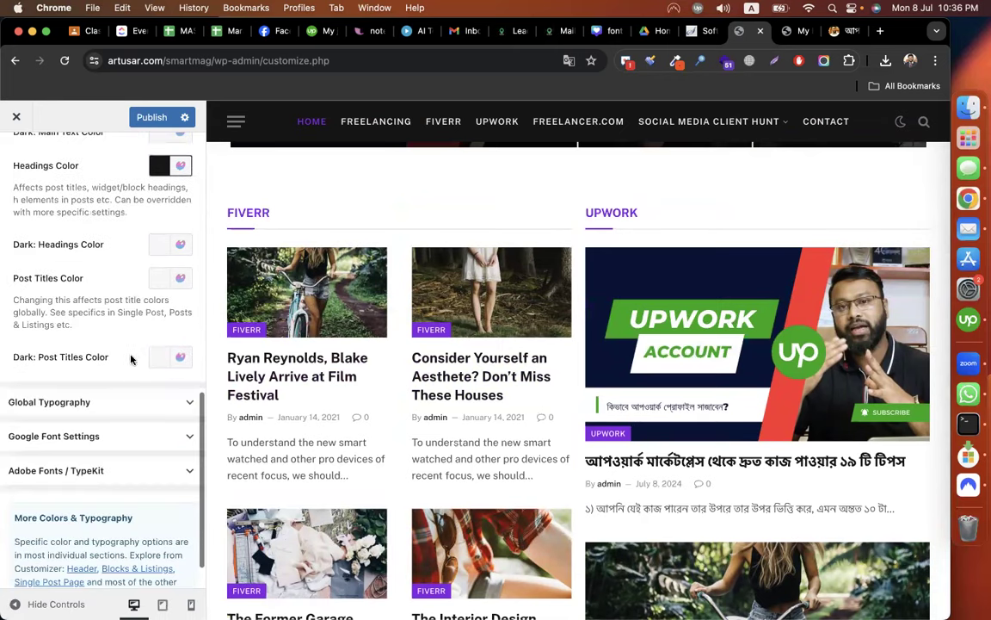
Set the primary font to Abel in Global Typography after trying ADLaM Display.
{"action": "left_click", "coordinate": [127, 372]}
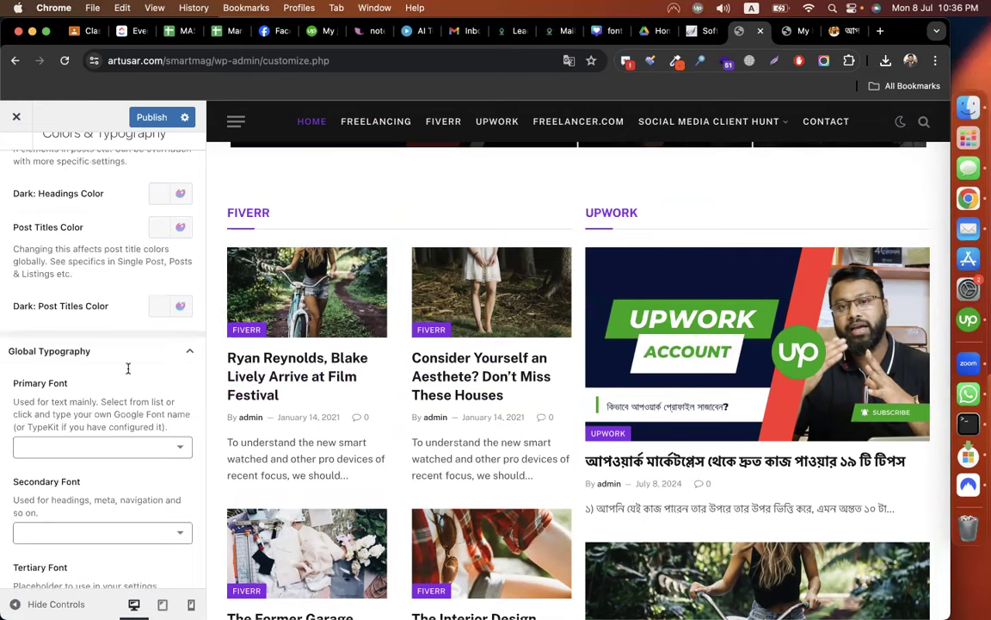
{"action": "scroll", "coordinate": [127, 367], "scroll_direction": "down", "scroll_amount": 3}
{"action": "scroll", "coordinate": [387, 394], "scroll_direction": "down", "scroll_amount": 2}
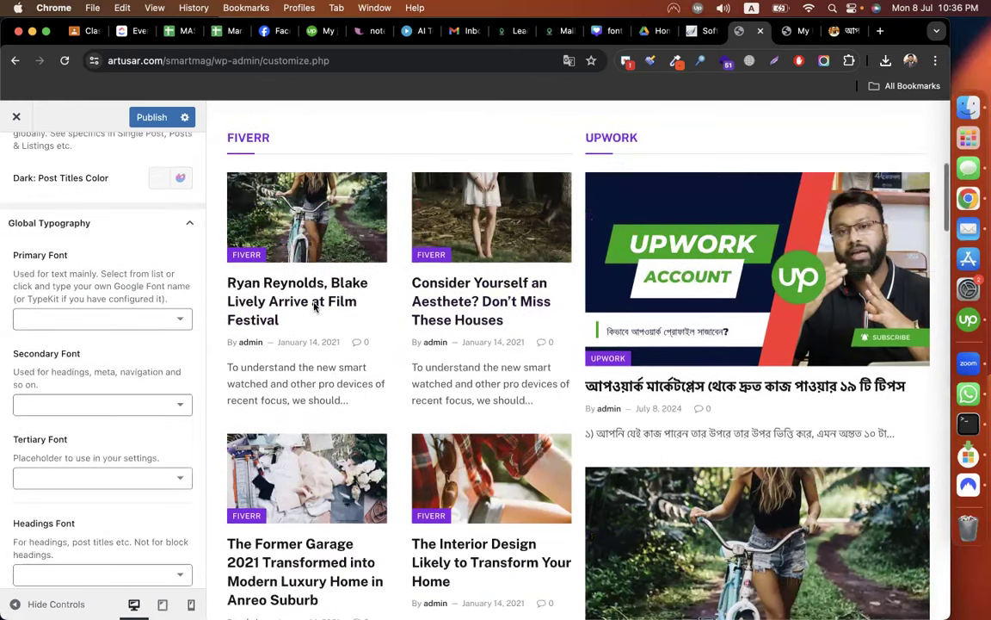
{"action": "left_click", "coordinate": [98, 316]}
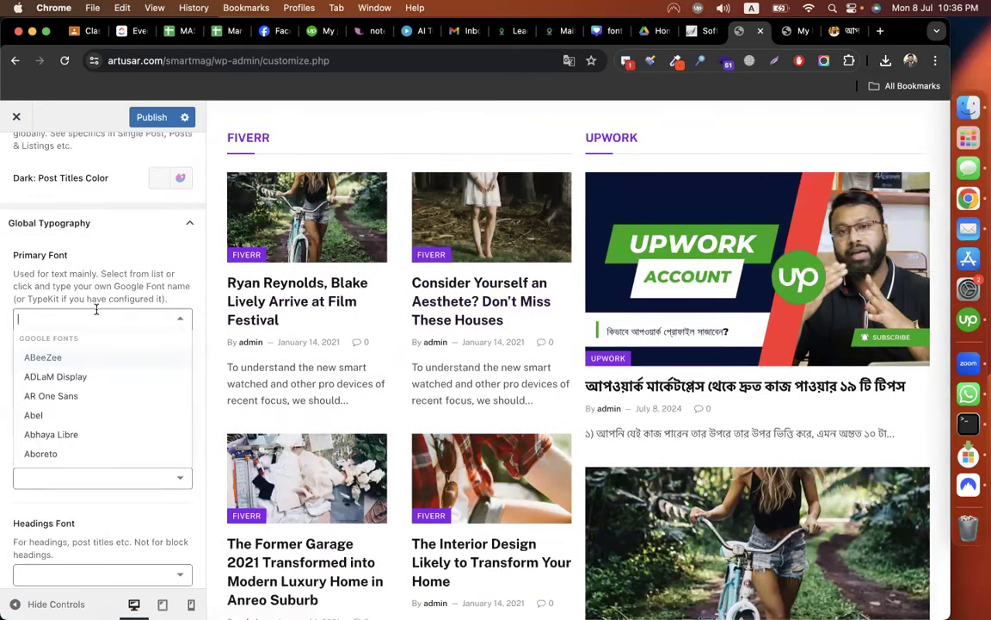
{"action": "left_click", "coordinate": [47, 415]}
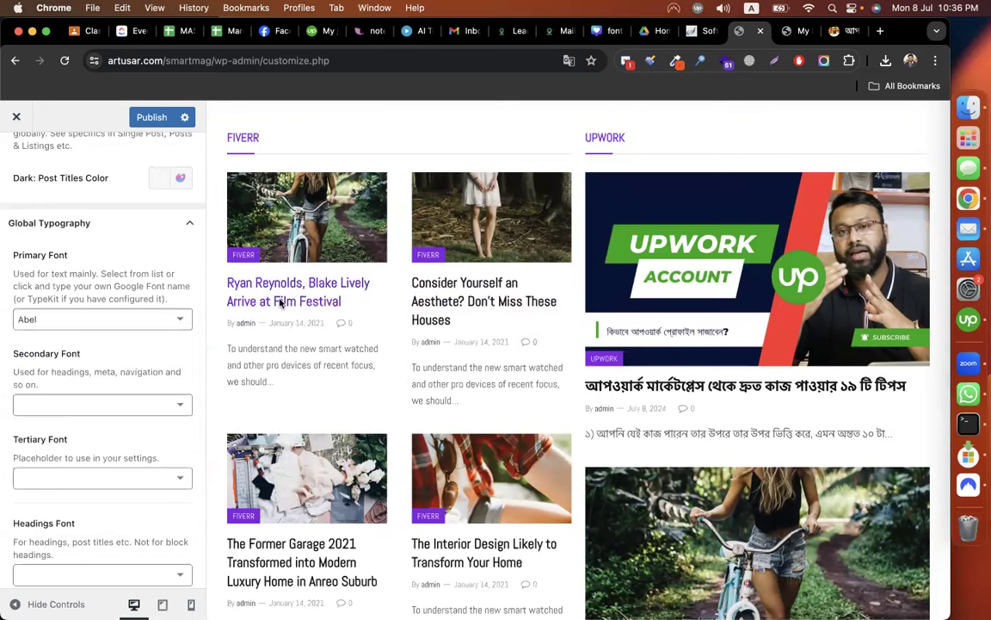
{"action": "left_click", "coordinate": [113, 316]}
{"action": "left_click", "coordinate": [60, 376]}
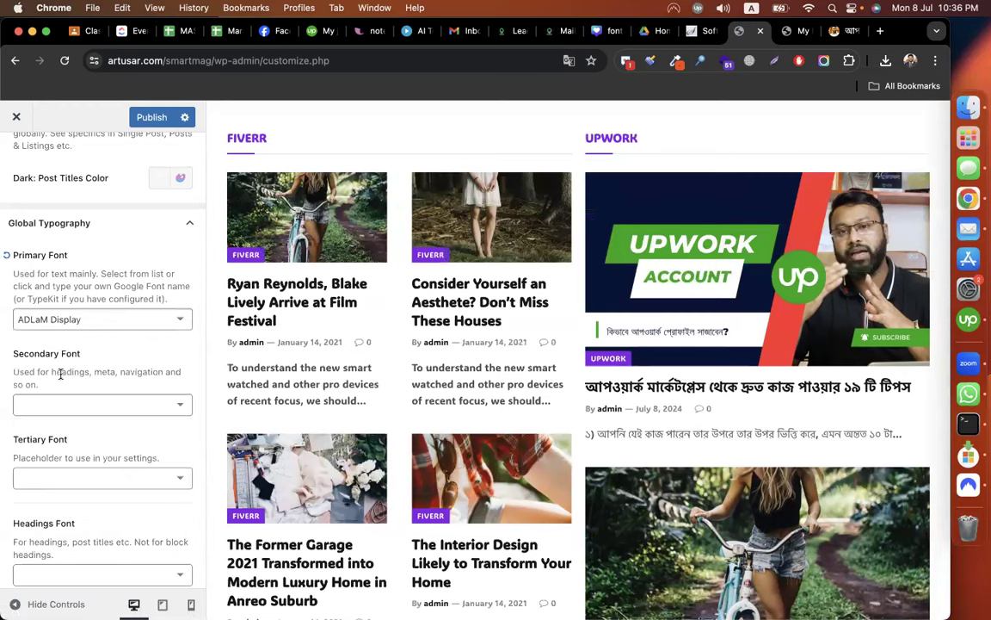
{"action": "left_click", "coordinate": [57, 321]}
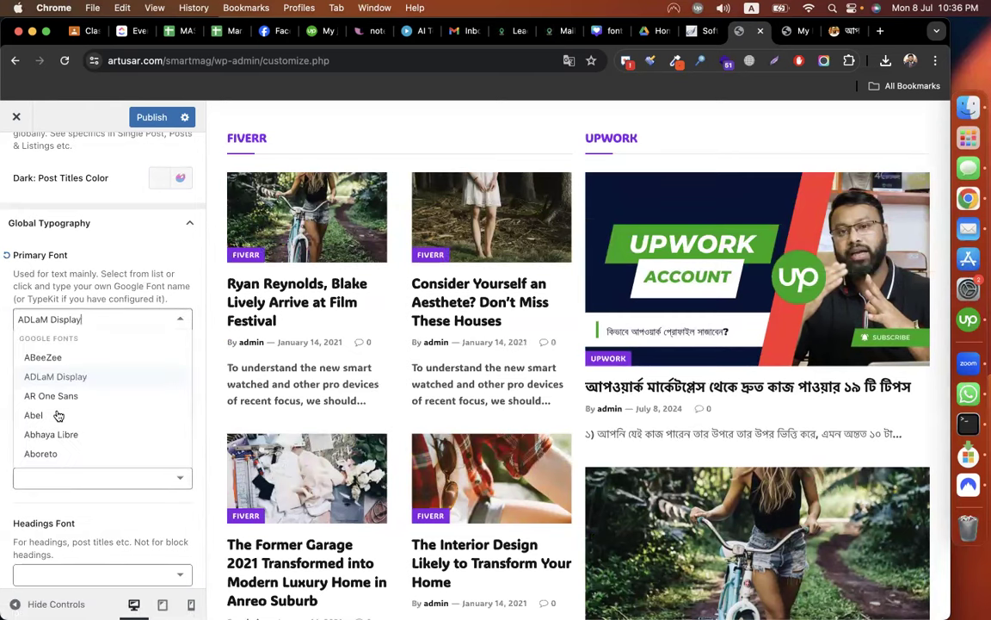
{"action": "left_click", "coordinate": [59, 416]}
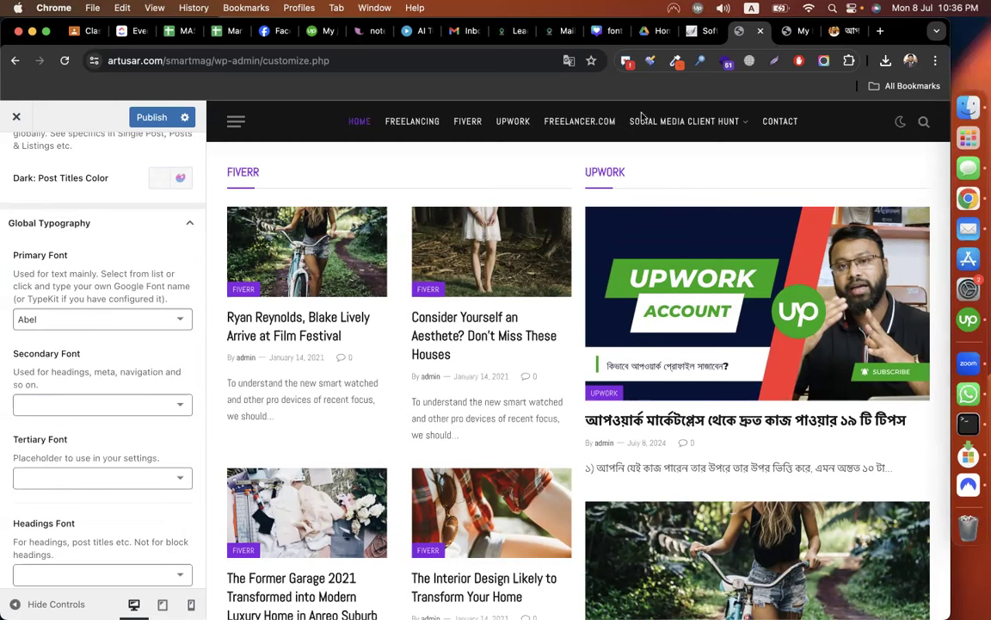
Set the secondary font to Abel after trying Aboreto.
{"action": "left_click", "coordinate": [62, 404]}
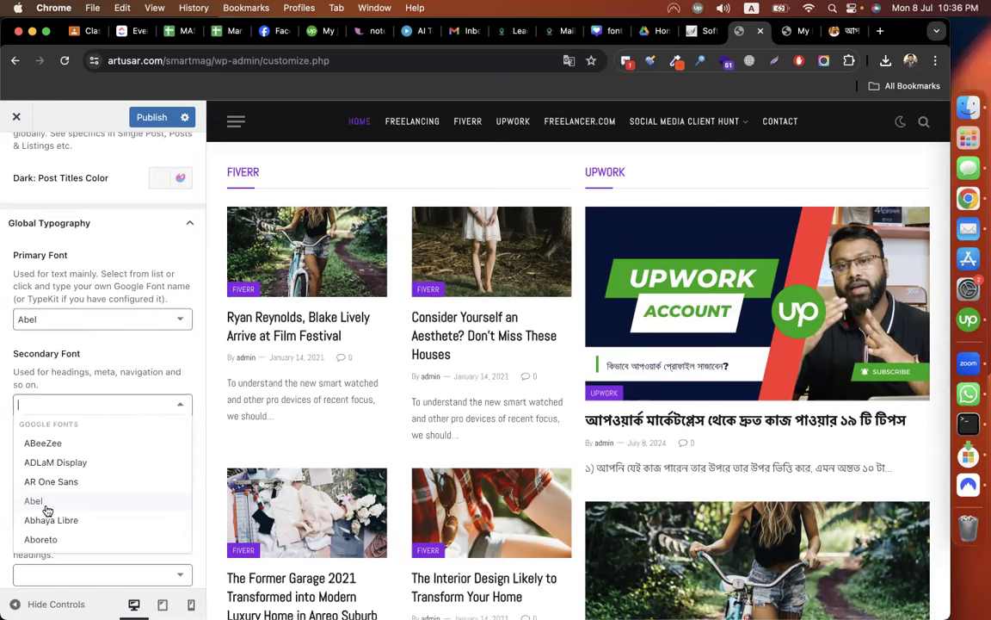
{"action": "left_click", "coordinate": [46, 540]}
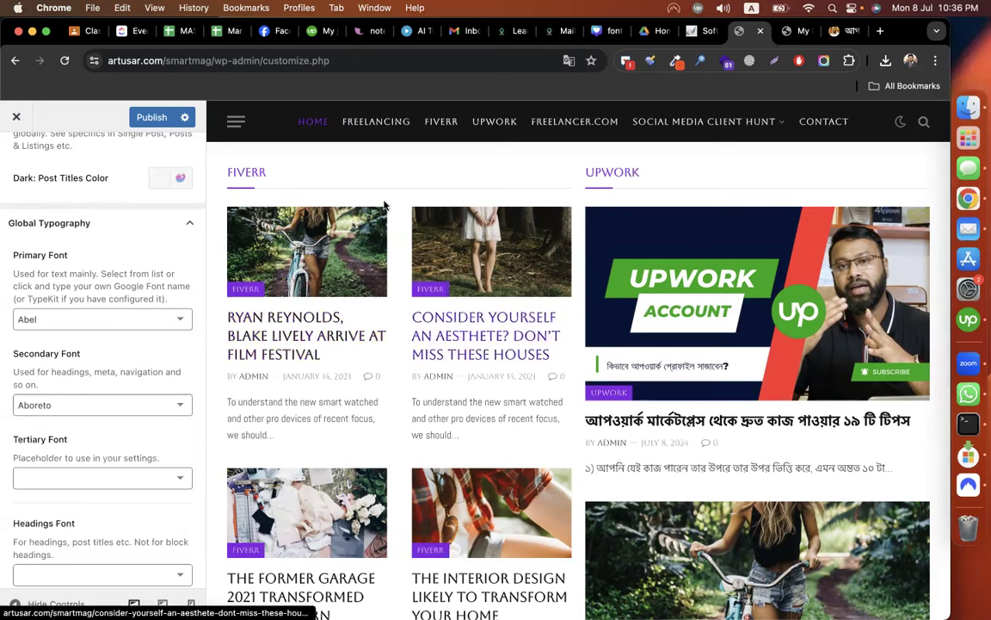
{"action": "left_click", "coordinate": [46, 400]}
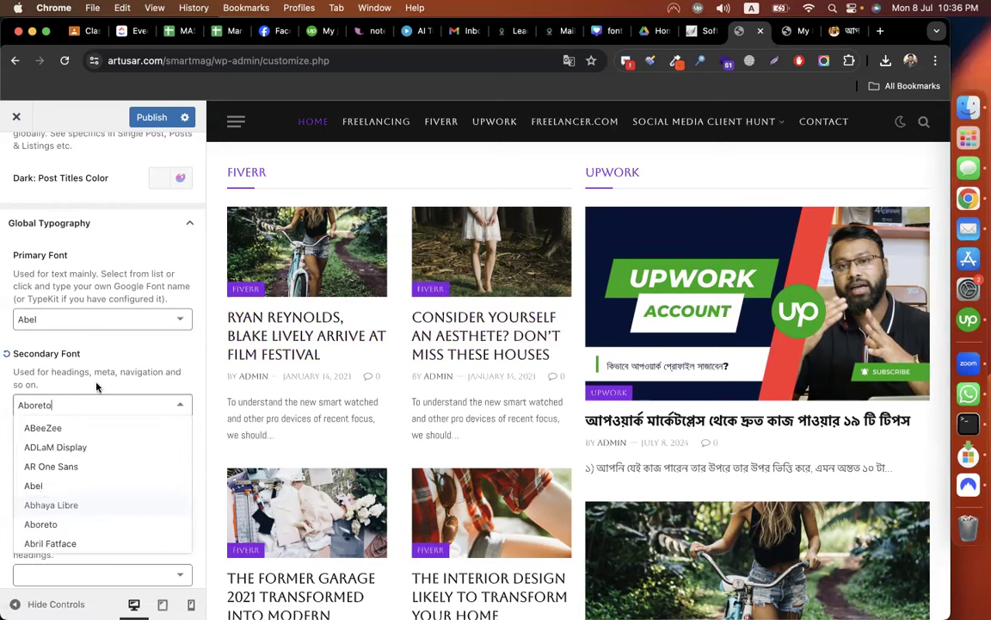
{"action": "left_click", "coordinate": [43, 486]}
{"action": "scroll", "coordinate": [96, 382], "scroll_direction": "up", "scroll_amount": 1}
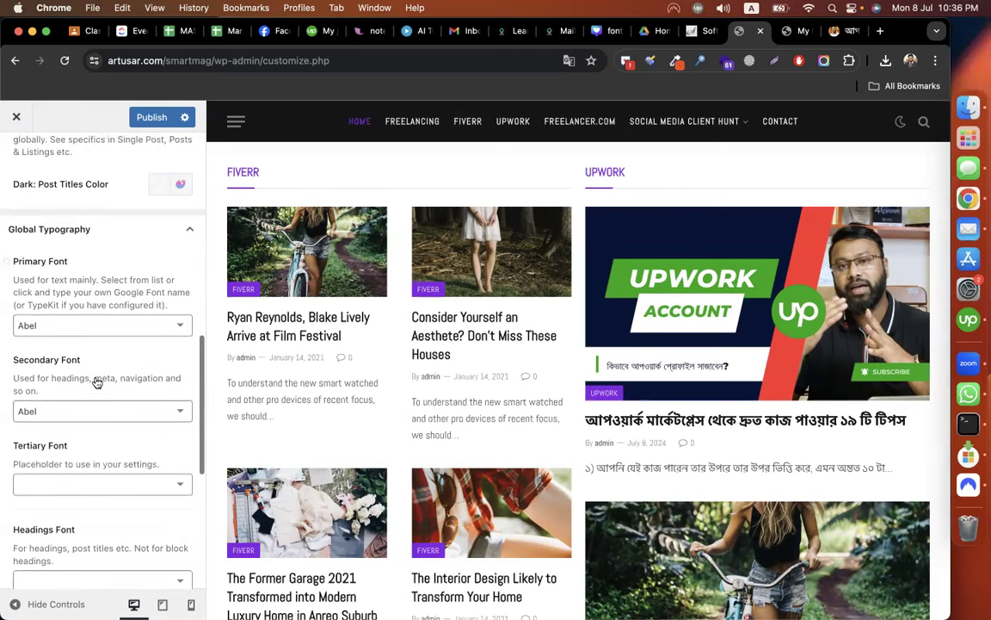
{"action": "scroll", "coordinate": [97, 383], "scroll_direction": "down", "scroll_amount": 5}
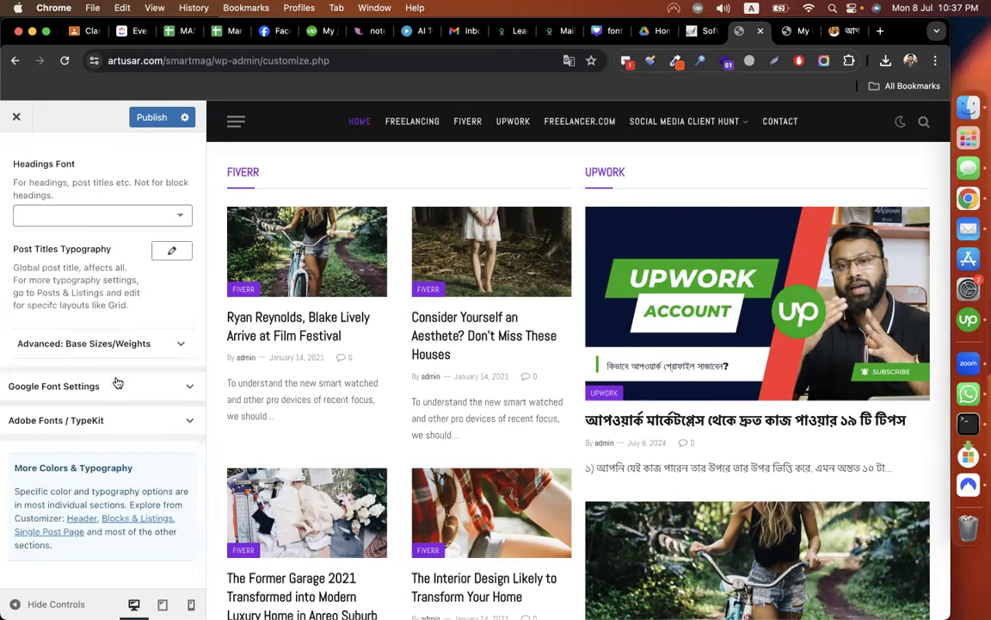
Review the Google font and Adobe Fonts / TypeKit options, then return to the main Customizer menu.
{"action": "left_click", "coordinate": [116, 387]}
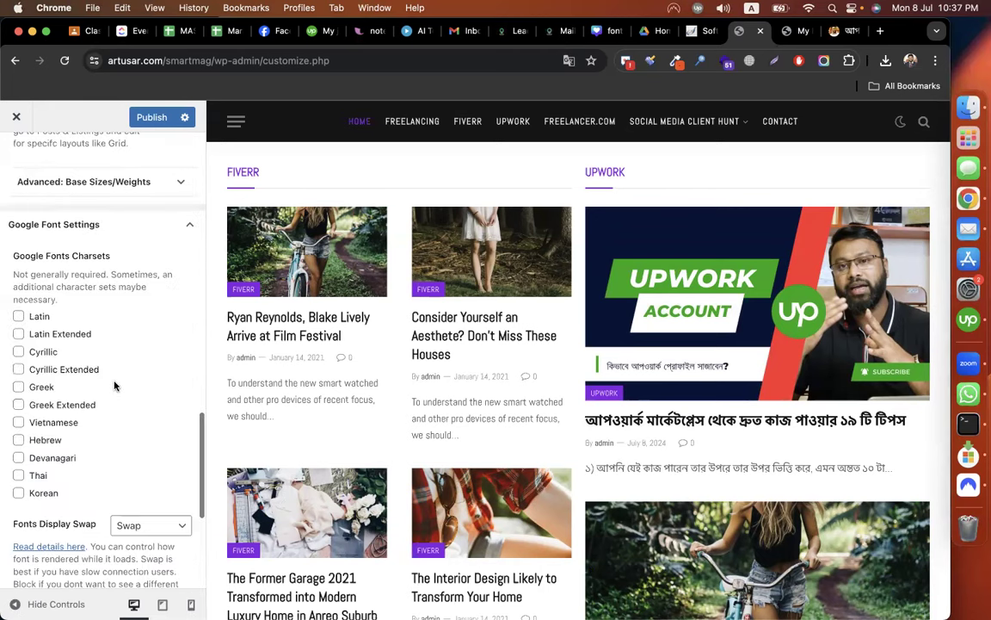
{"action": "scroll", "coordinate": [102, 342], "scroll_direction": "down", "scroll_amount": 2}
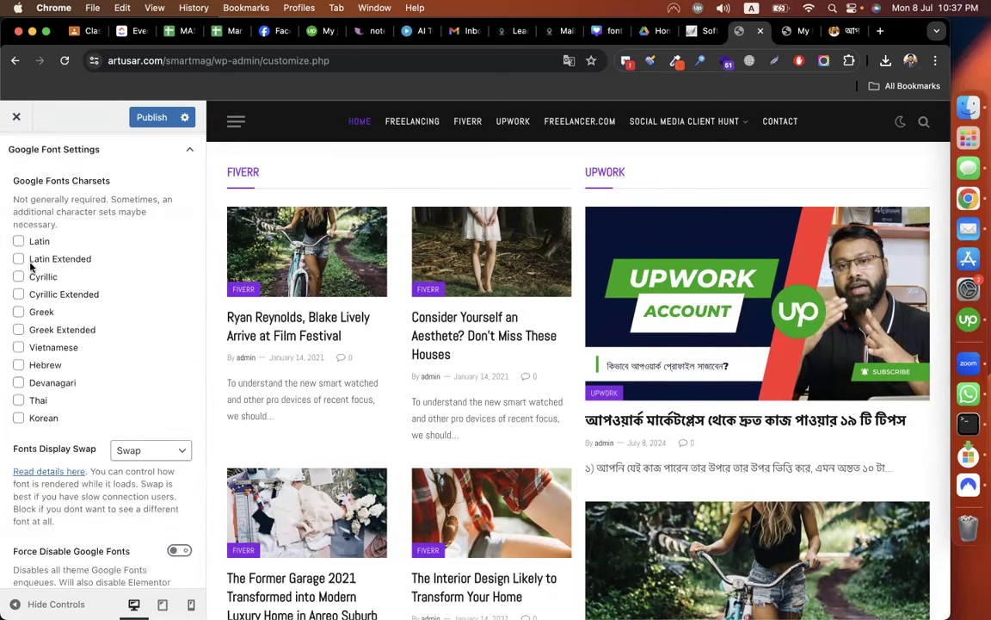
{"action": "scroll", "coordinate": [103, 440], "scroll_direction": "down", "scroll_amount": 3}
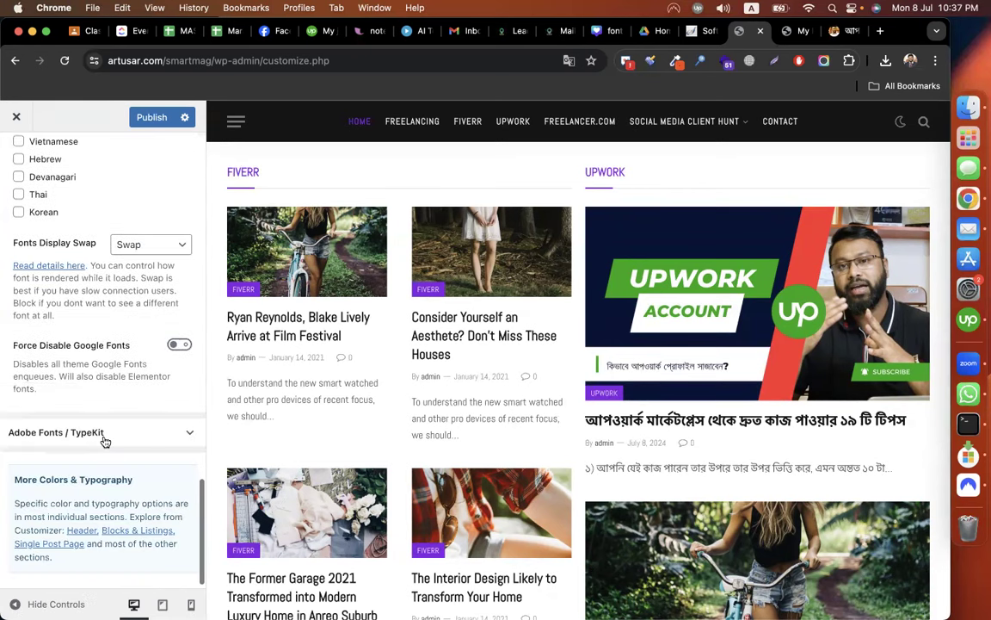
{"action": "scroll", "coordinate": [105, 427], "scroll_direction": "down", "scroll_amount": 1}
{"action": "left_click", "coordinate": [105, 426]}
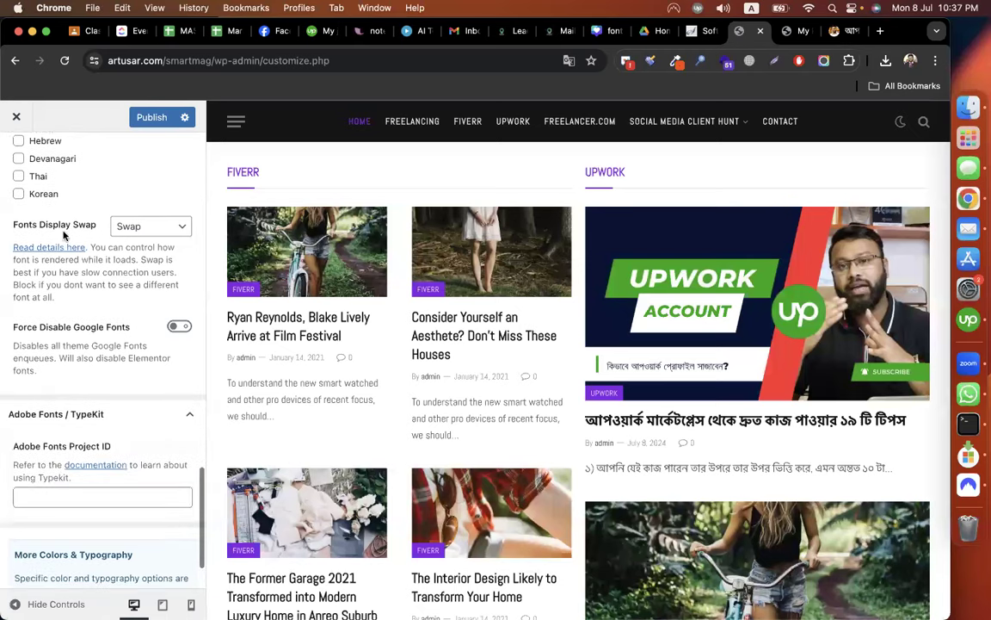
{"action": "scroll", "coordinate": [16, 160], "scroll_direction": "up", "scroll_amount": 2}
{"action": "left_click", "coordinate": [15, 160]}
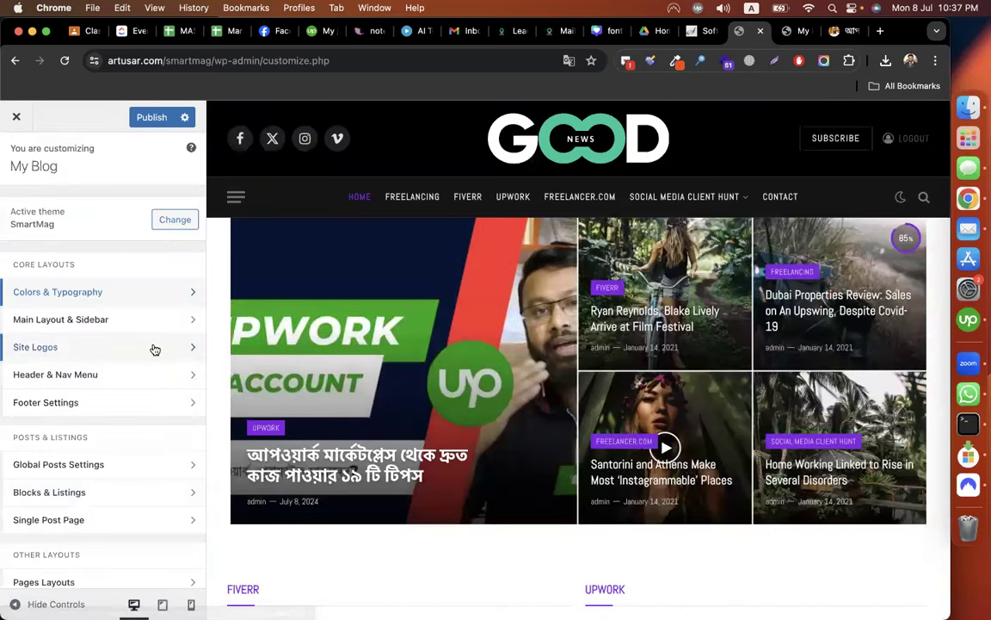
Check Main Layout & Sidebar (Full Width, right sticky sidebar) unchanged, then reopen Site Logos.
{"action": "left_click", "coordinate": [152, 347]}
{"action": "left_click", "coordinate": [16, 158]}
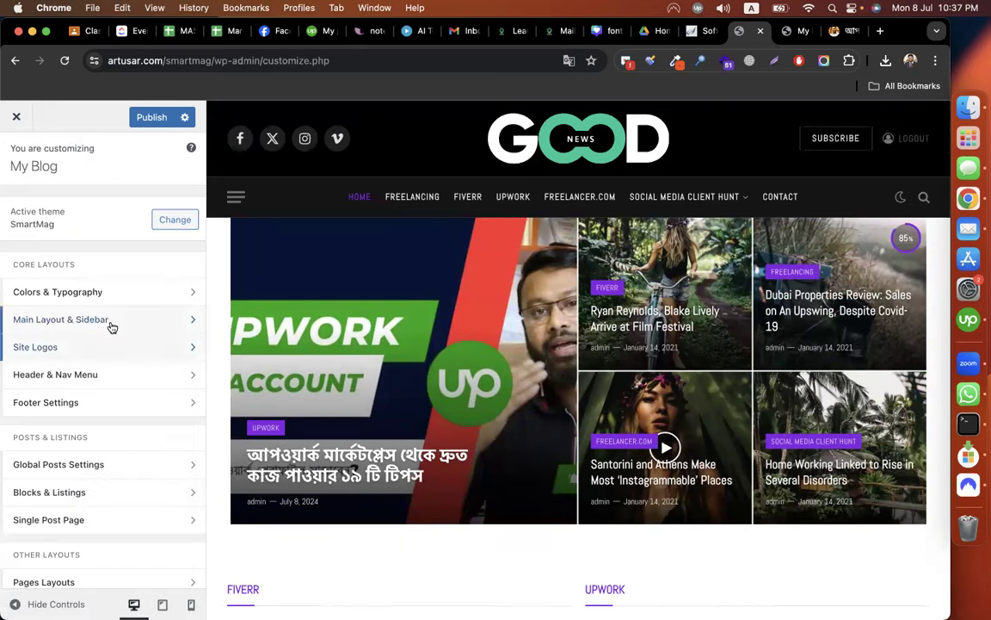
{"action": "left_click", "coordinate": [112, 328]}
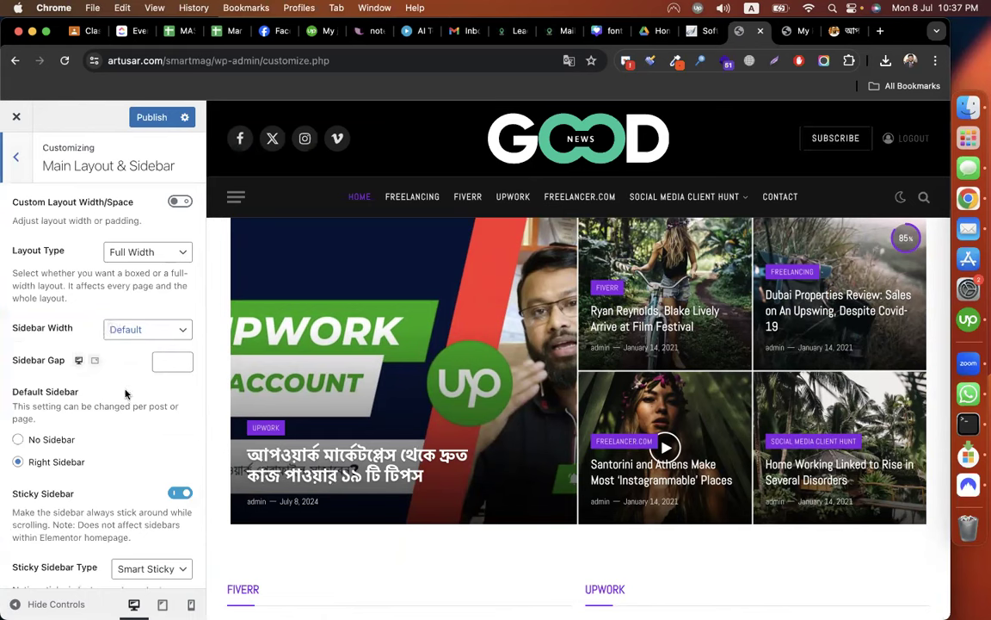
{"action": "scroll", "coordinate": [126, 395], "scroll_direction": "down", "scroll_amount": 4}
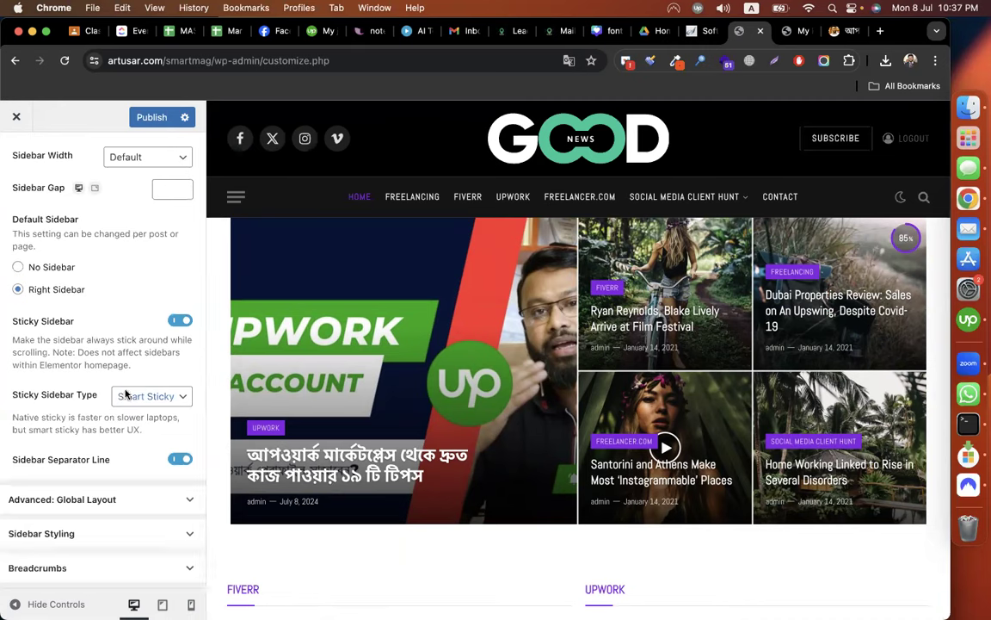
{"action": "scroll", "coordinate": [115, 356], "scroll_direction": "up", "scroll_amount": 4}
{"action": "left_click", "coordinate": [21, 161]}
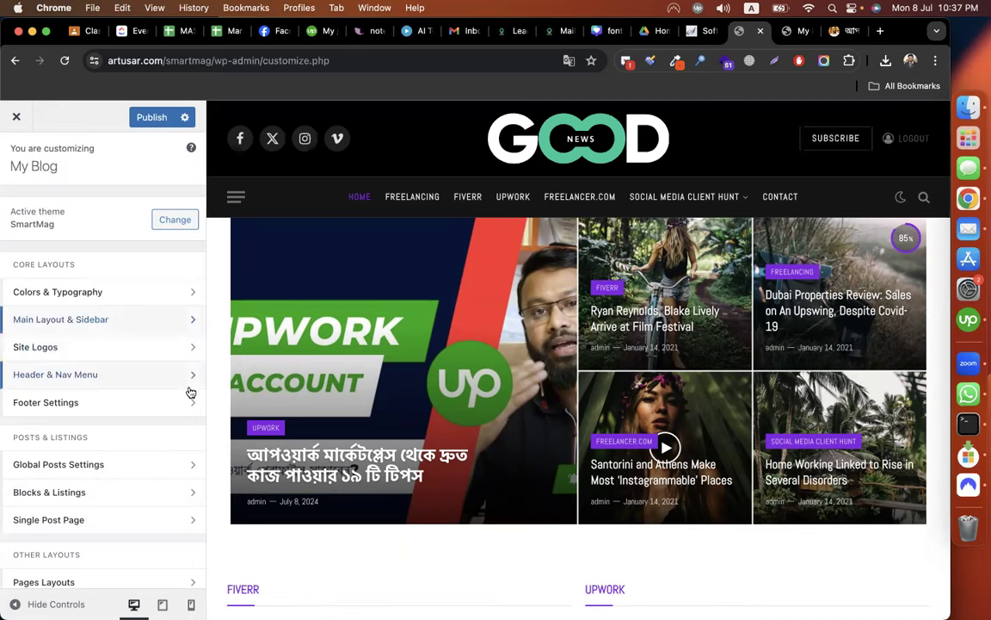
{"action": "left_click", "coordinate": [115, 352]}
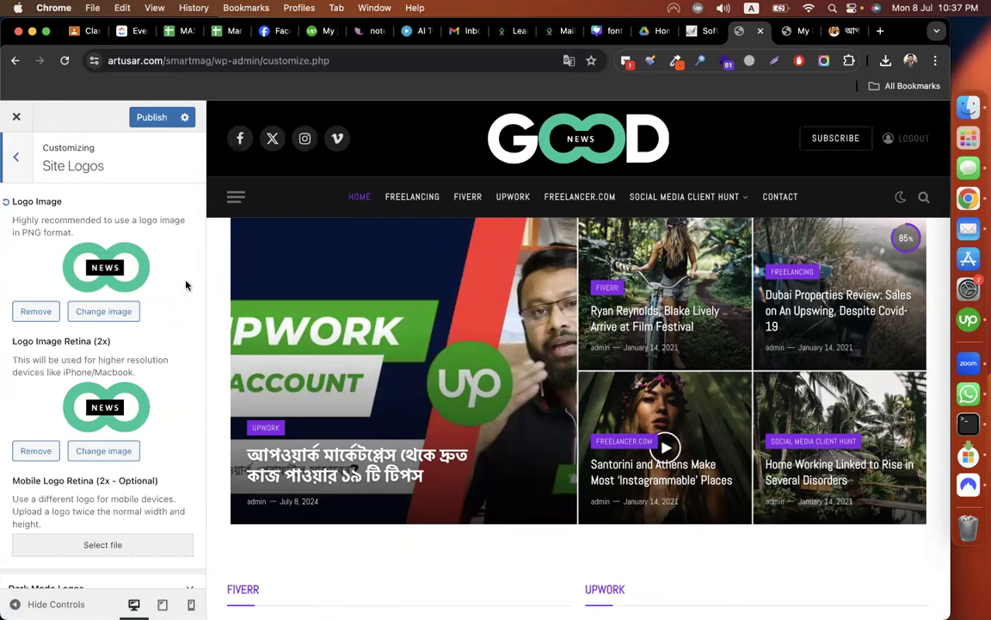
Replace the Logo Image and Logo Image Retina with the Spotify logo.
{"action": "left_click", "coordinate": [101, 312]}
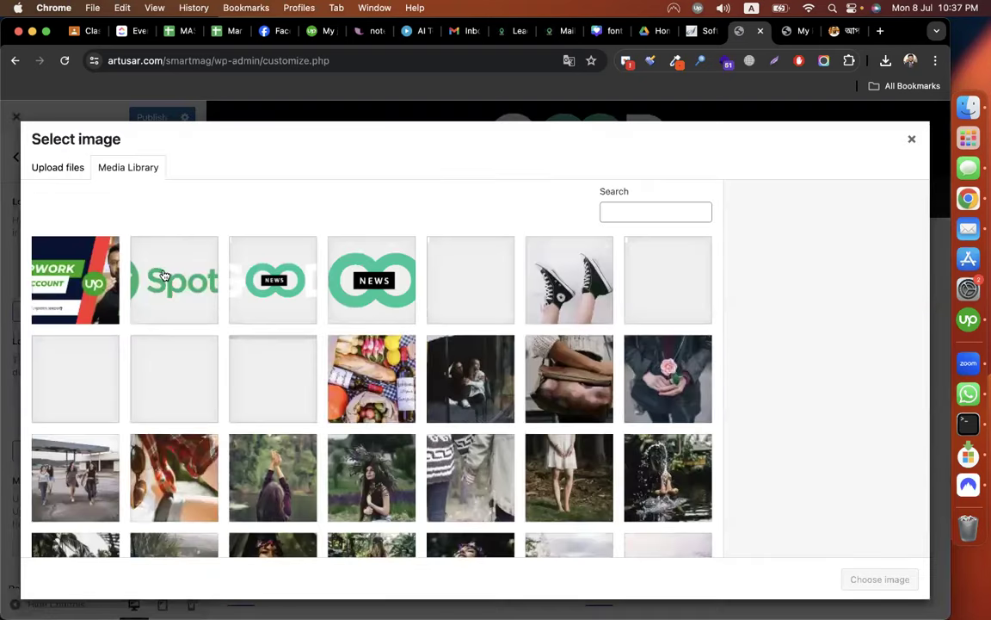
{"action": "left_click", "coordinate": [164, 275]}
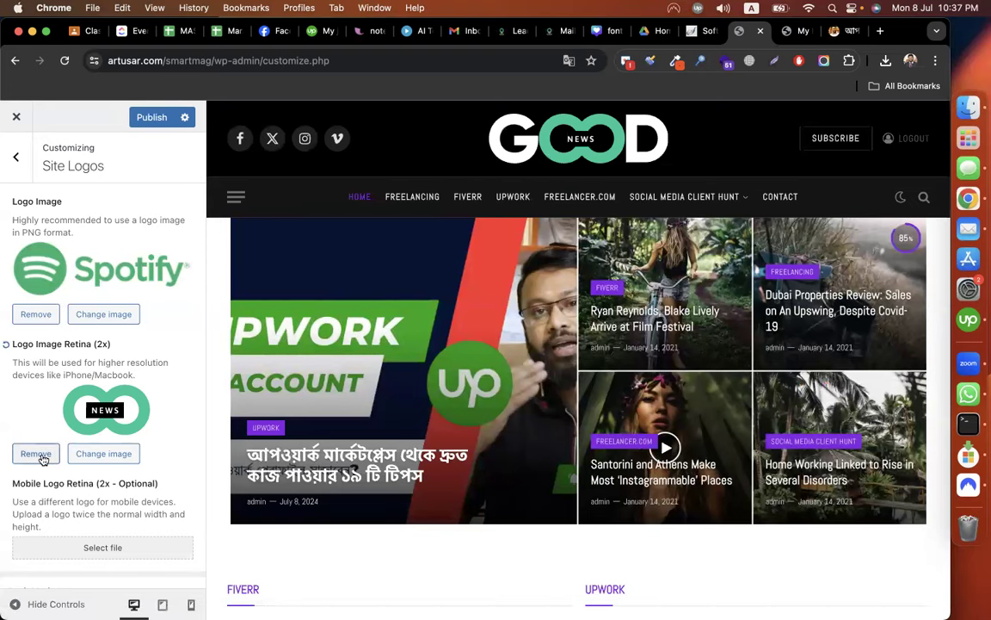
{"action": "left_click", "coordinate": [85, 452]}
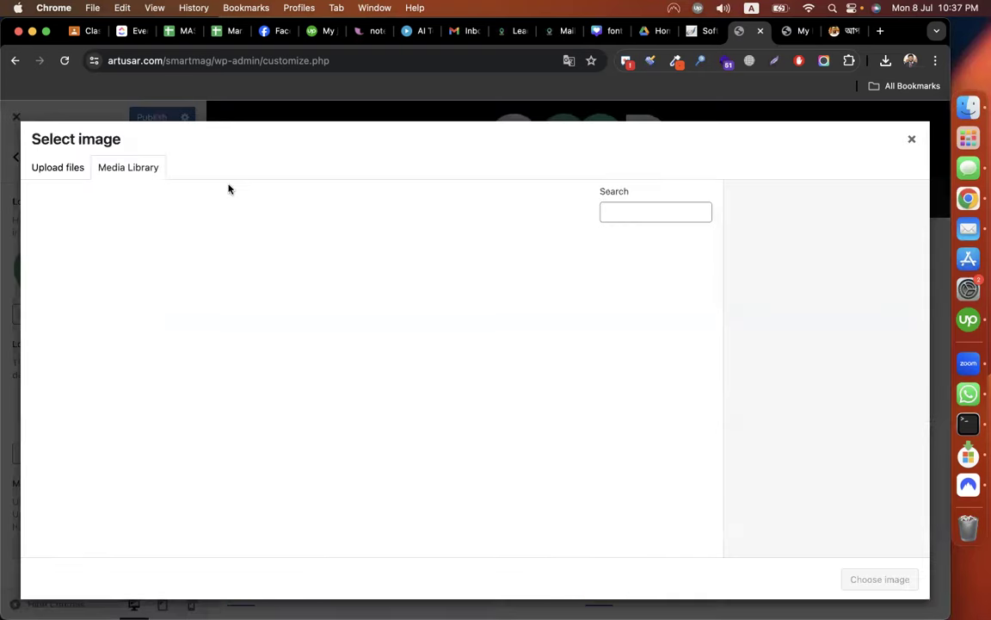
{"action": "left_click", "coordinate": [178, 238]}
{"action": "left_click", "coordinate": [878, 578]}
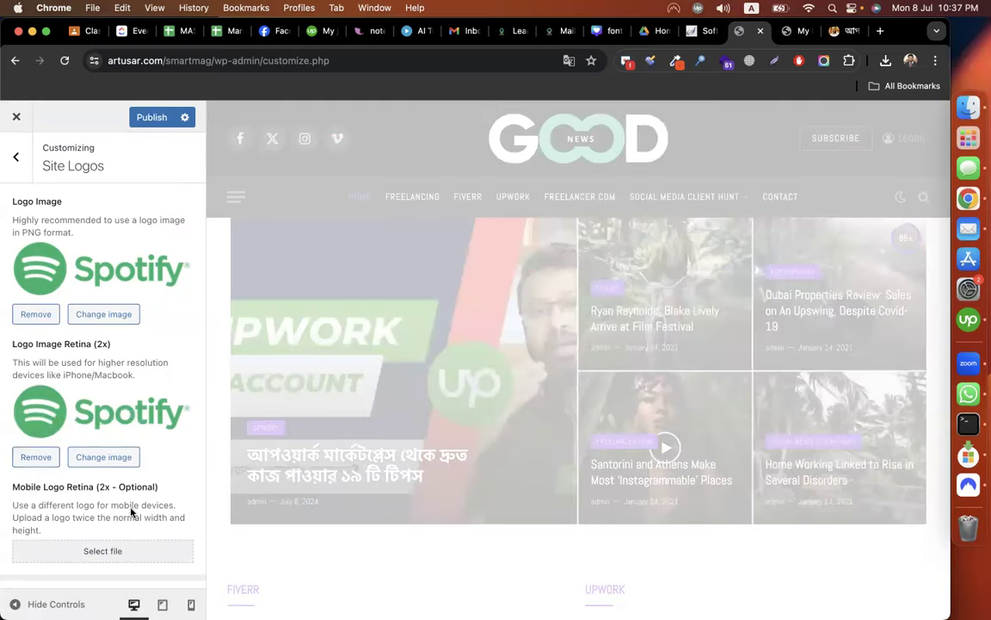
{"action": "scroll", "coordinate": [133, 512], "scroll_direction": "down", "scroll_amount": 1}
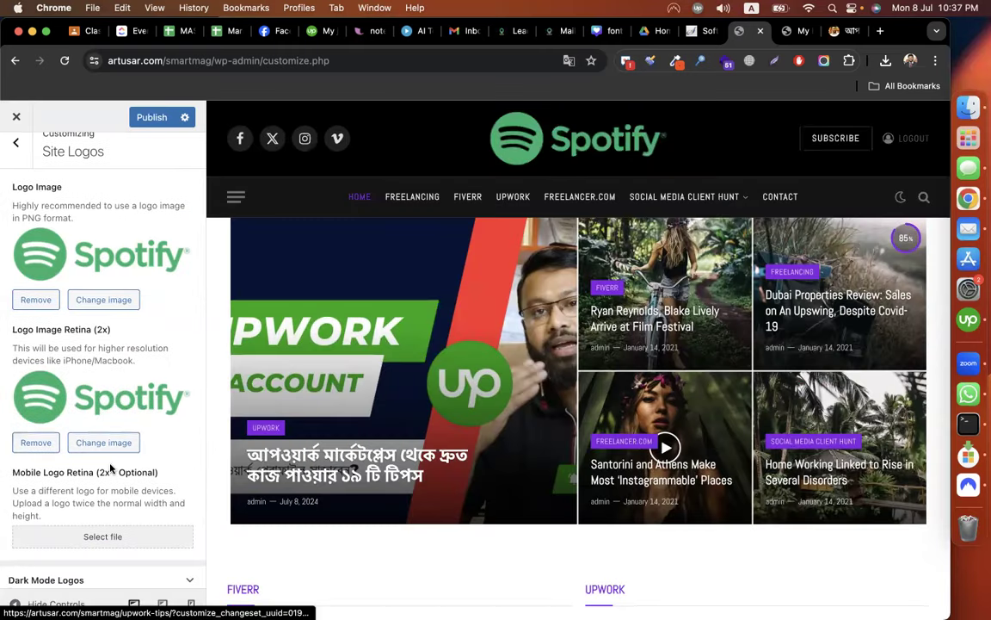
{"action": "scroll", "coordinate": [110, 468], "scroll_direction": "down", "scroll_amount": 3}
{"action": "scroll", "coordinate": [123, 258], "scroll_direction": "up", "scroll_amount": 4}
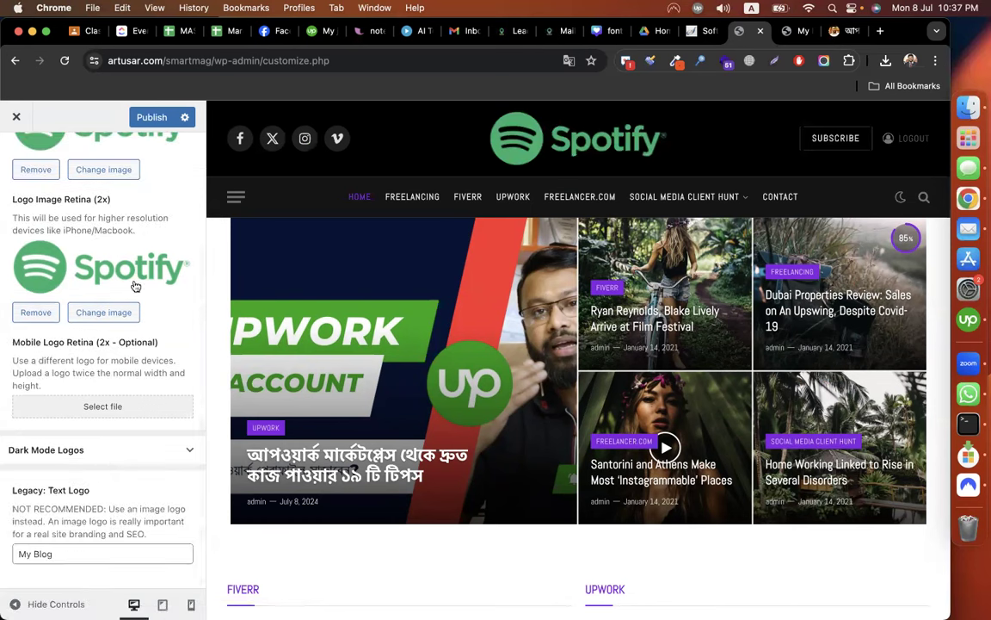
Go back to the main Customizer menu and open Header & Nav Menu settings.
{"action": "left_click", "coordinate": [19, 152]}
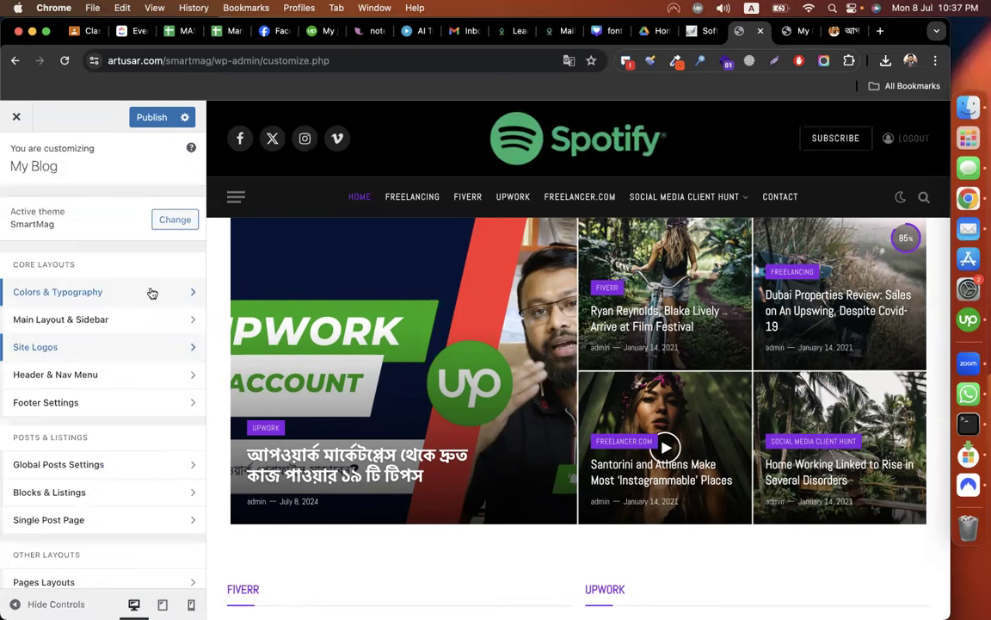
{"action": "scroll", "coordinate": [99, 353], "scroll_direction": "down", "scroll_amount": 1}
{"action": "scroll", "coordinate": [94, 342], "scroll_direction": "down", "scroll_amount": 2}
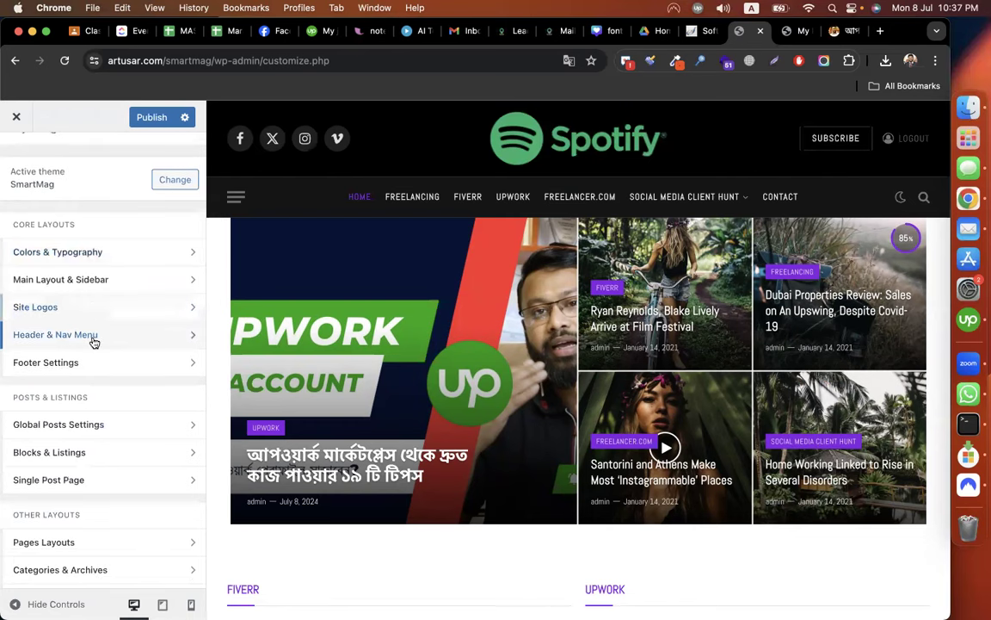
{"action": "left_click", "coordinate": [95, 343]}
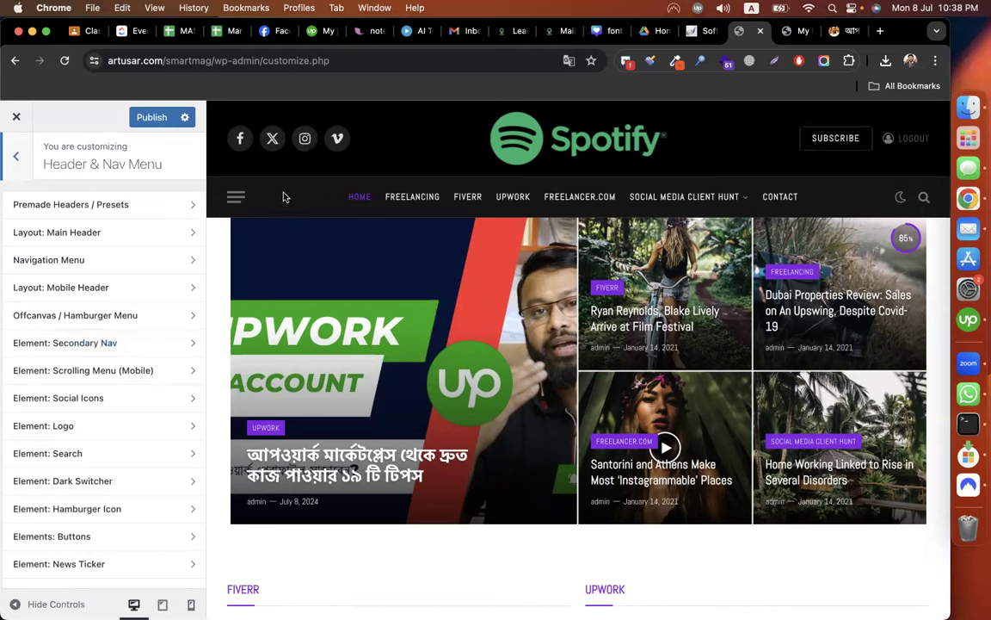
In Layout: Main Header, preview Smart Header 1 and Legacy: Classic skins, then keep Smart Header 2.
{"action": "left_click", "coordinate": [135, 237]}
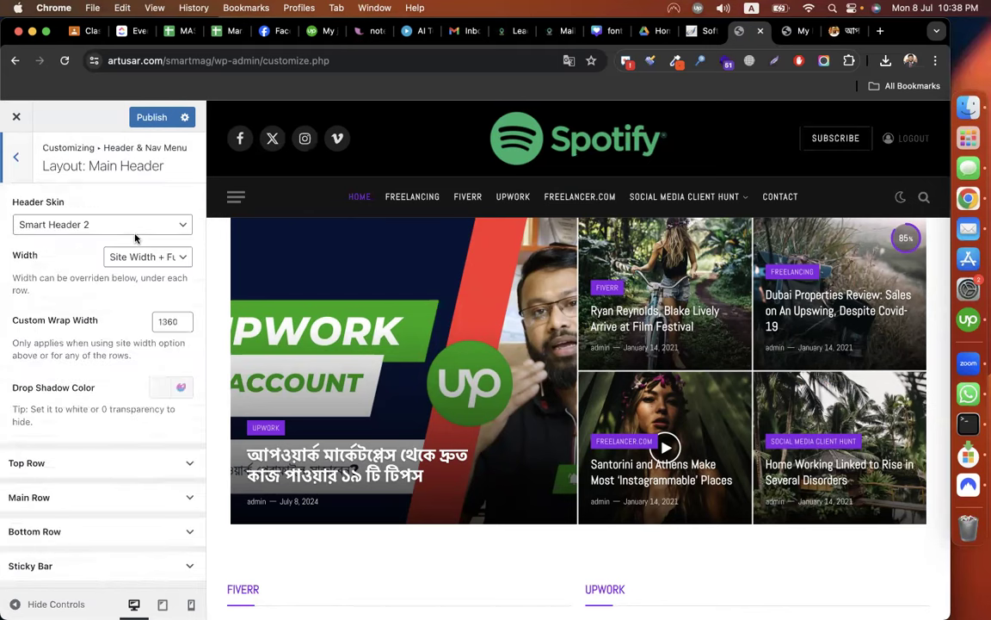
{"action": "left_click", "coordinate": [105, 225]}
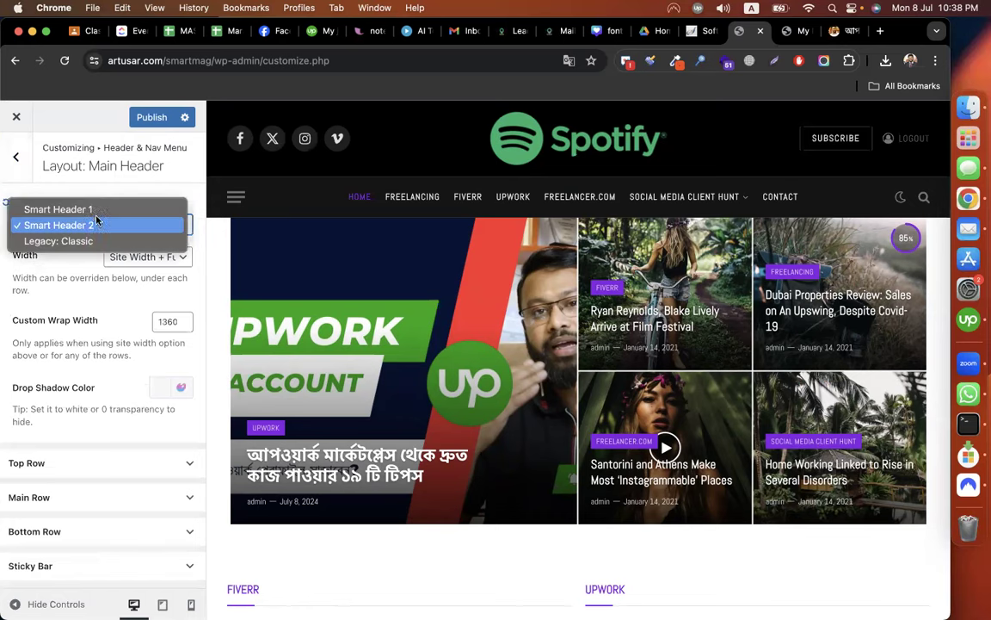
{"action": "left_click", "coordinate": [94, 211]}
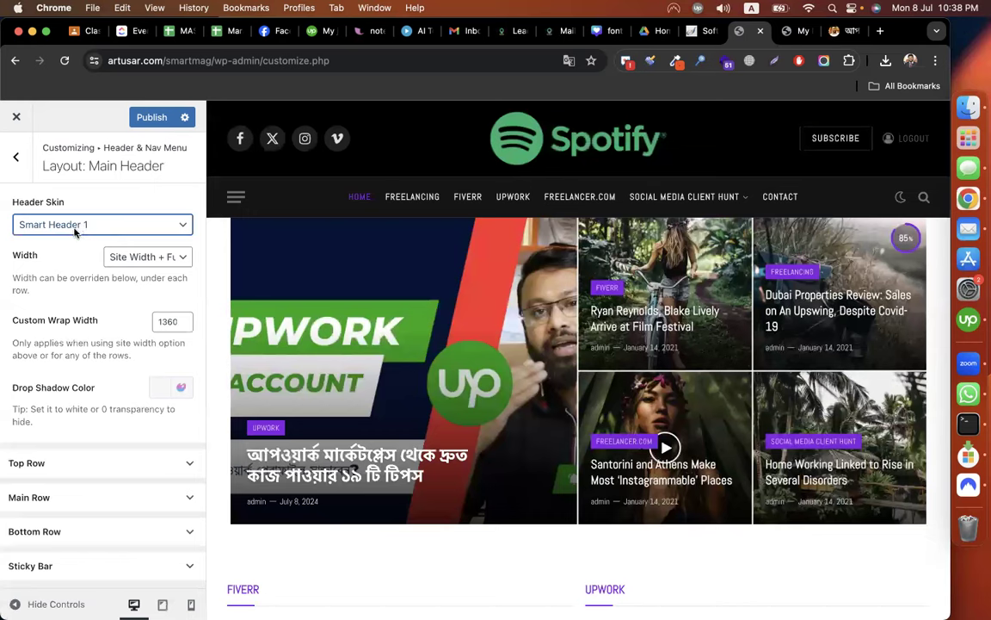
{"action": "left_click", "coordinate": [65, 226]}
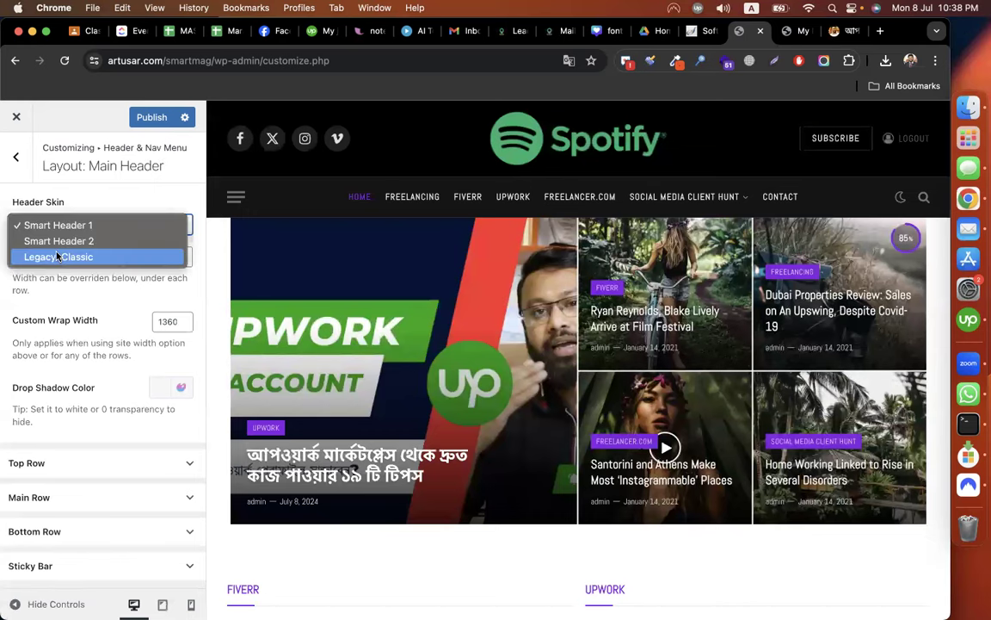
{"action": "left_click", "coordinate": [57, 255]}
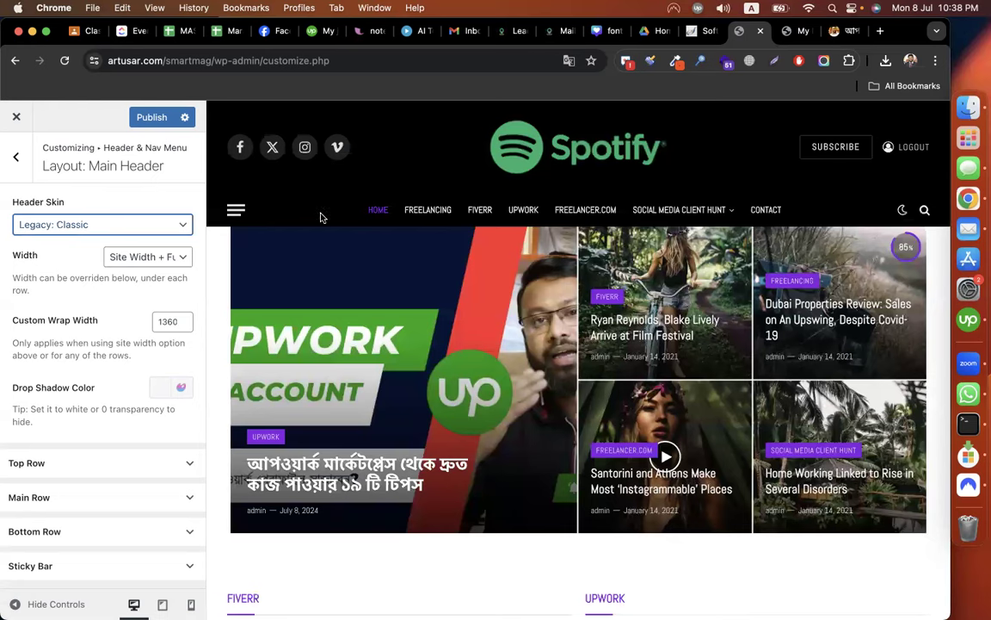
{"action": "left_click", "coordinate": [72, 221]}
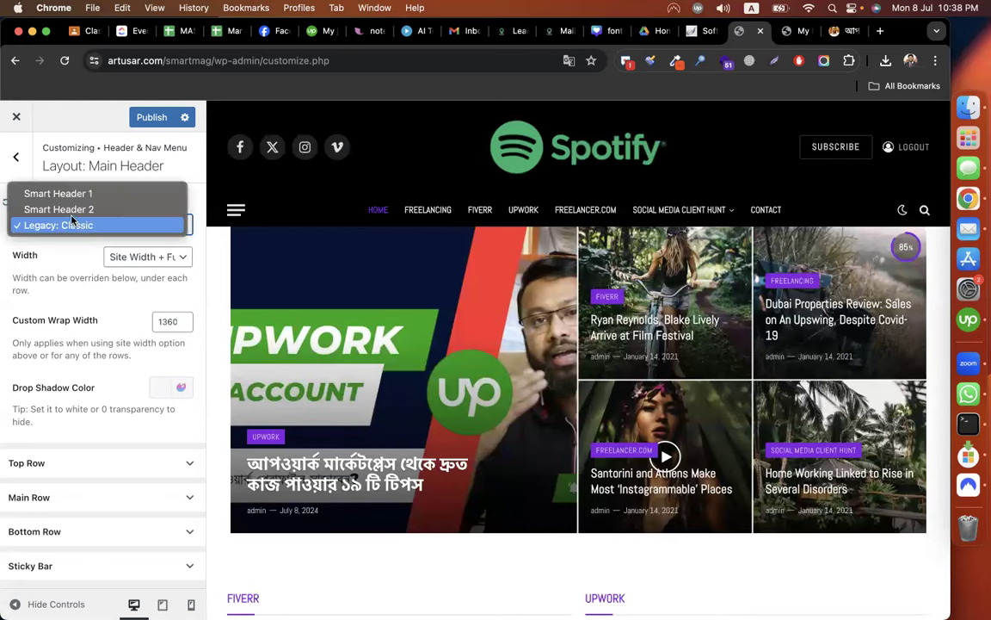
{"action": "left_click", "coordinate": [64, 212]}
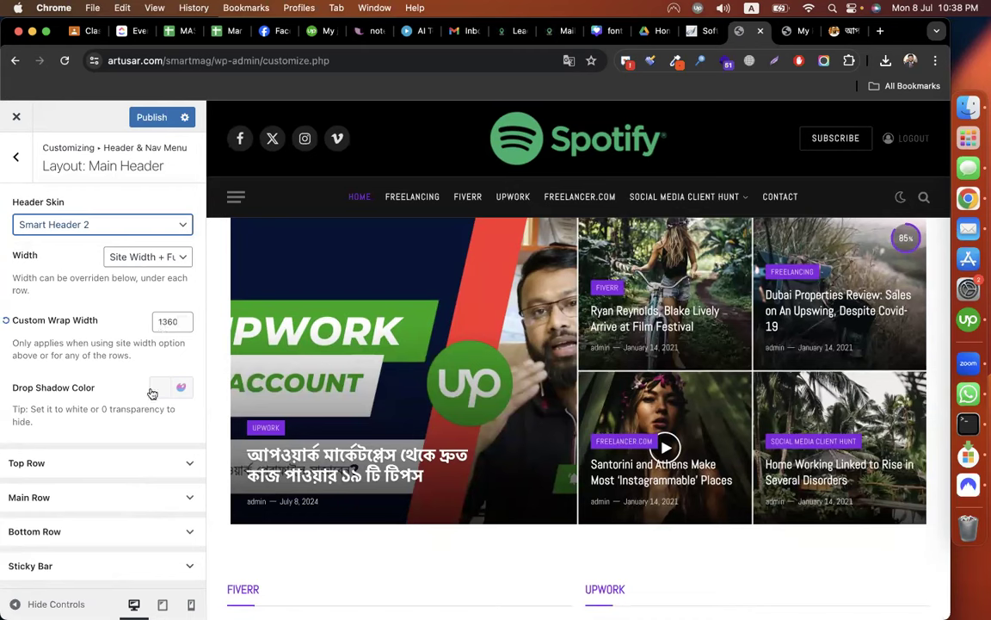
Expand Top Row and browse the element choices for its left and centre areas.
{"action": "left_click", "coordinate": [100, 465]}
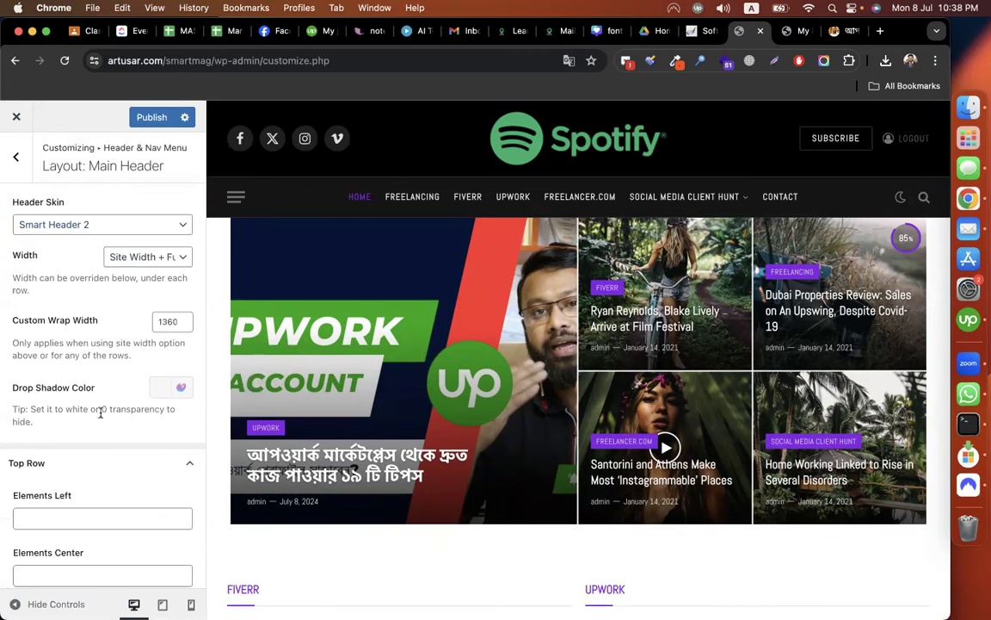
{"action": "scroll", "coordinate": [99, 411], "scroll_direction": "down", "scroll_amount": 3}
{"action": "scroll", "coordinate": [102, 376], "scroll_direction": "down", "scroll_amount": 3}
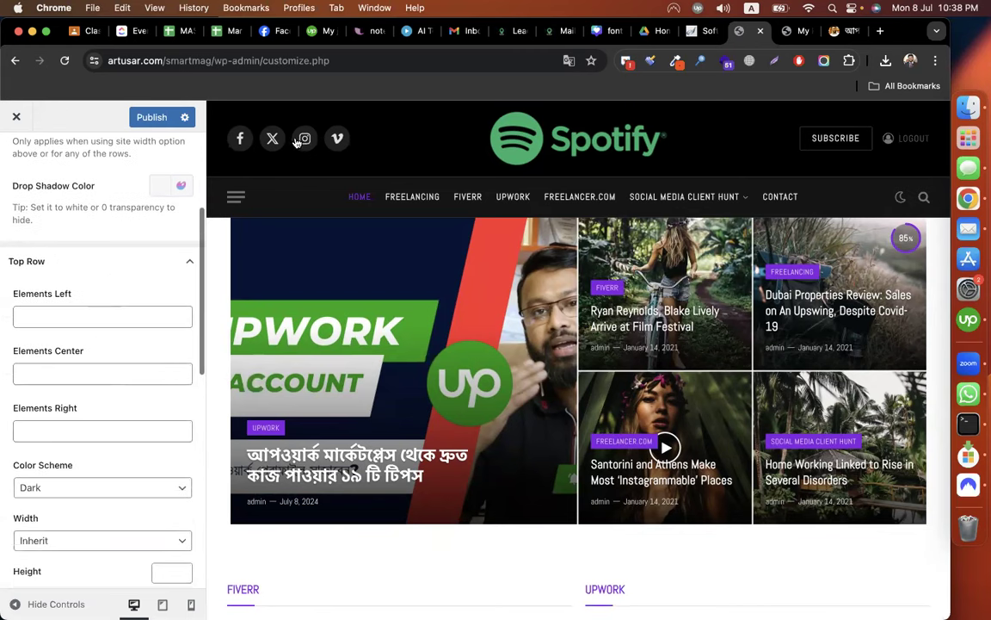
{"action": "left_click", "coordinate": [85, 315]}
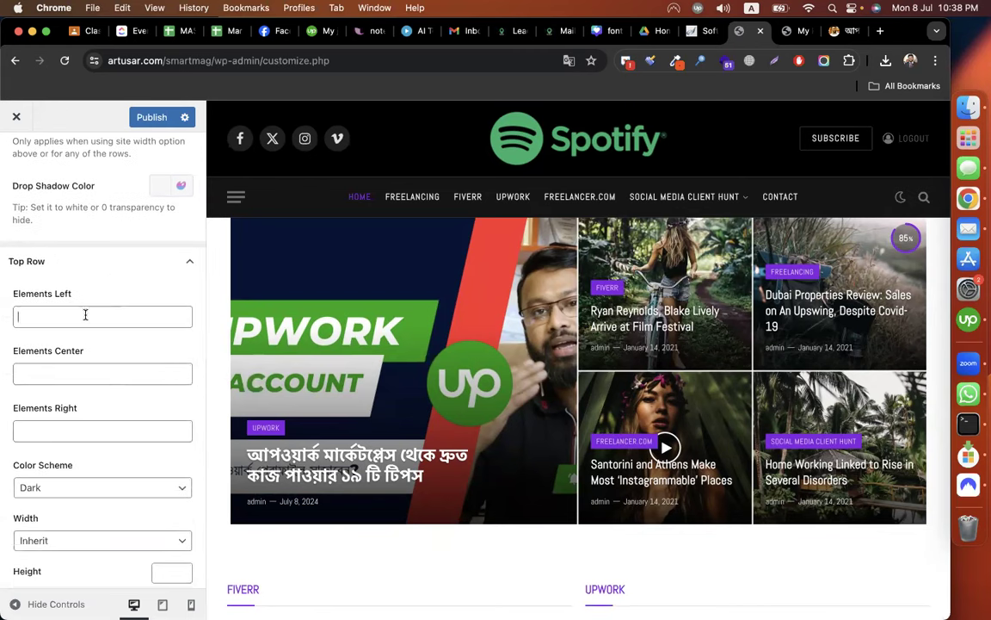
{"action": "left_click", "coordinate": [85, 315]}
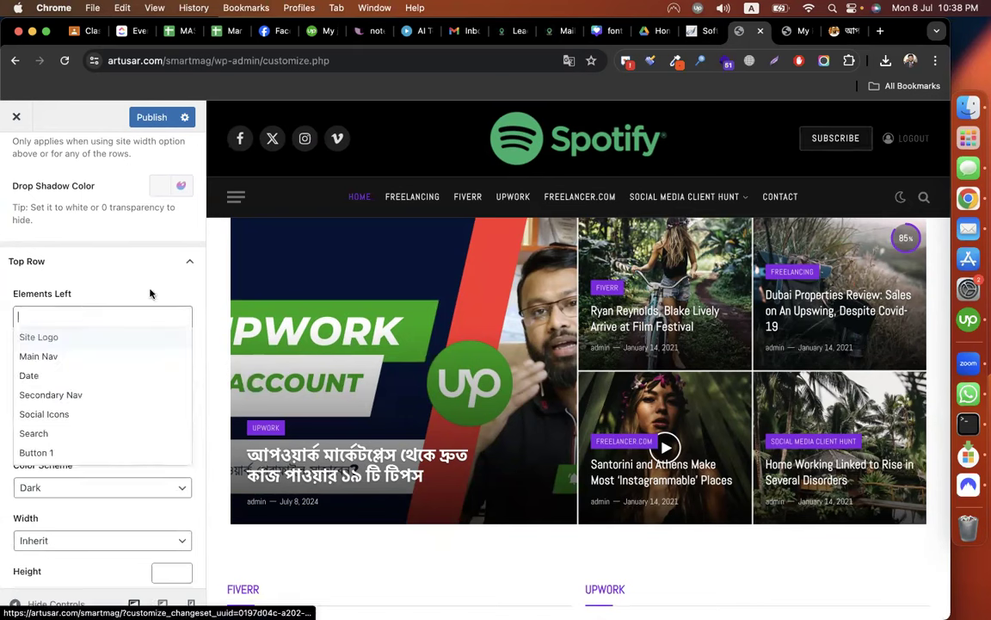
{"action": "left_click", "coordinate": [44, 378]}
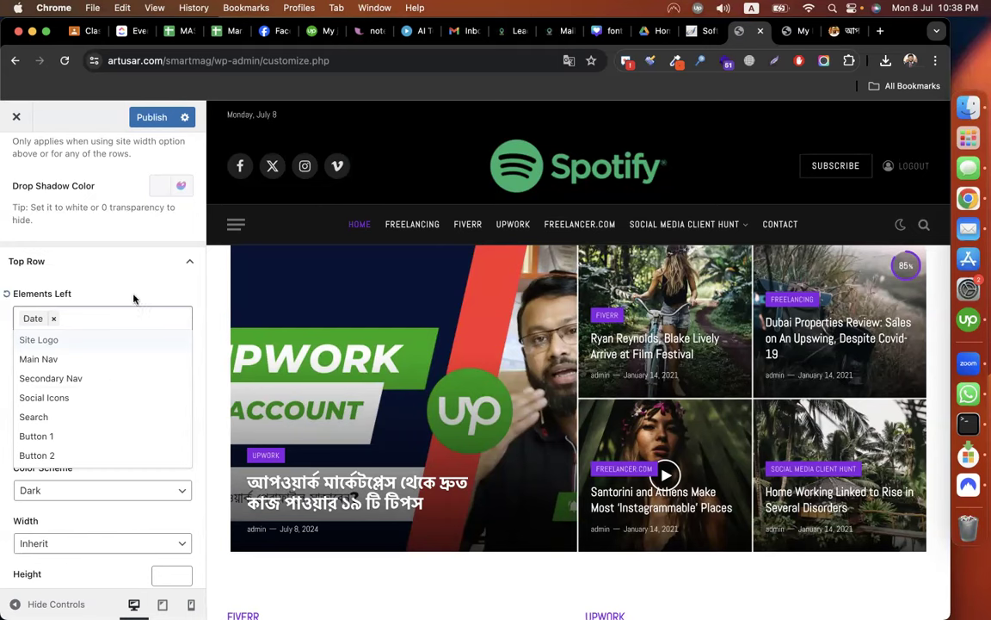
{"action": "left_click", "coordinate": [850, 170]}
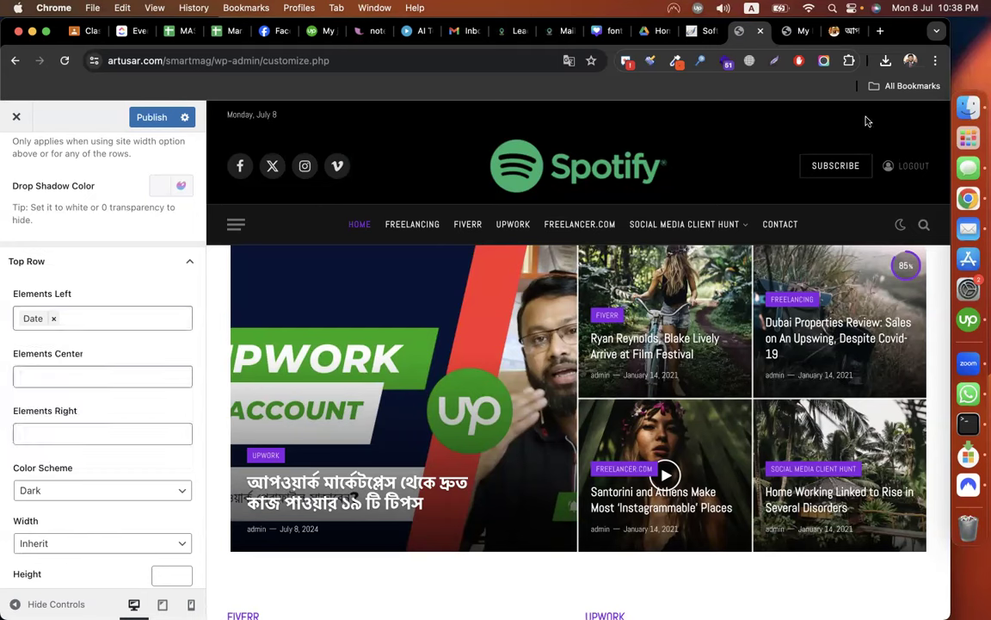
{"action": "left_click", "coordinate": [132, 376]}
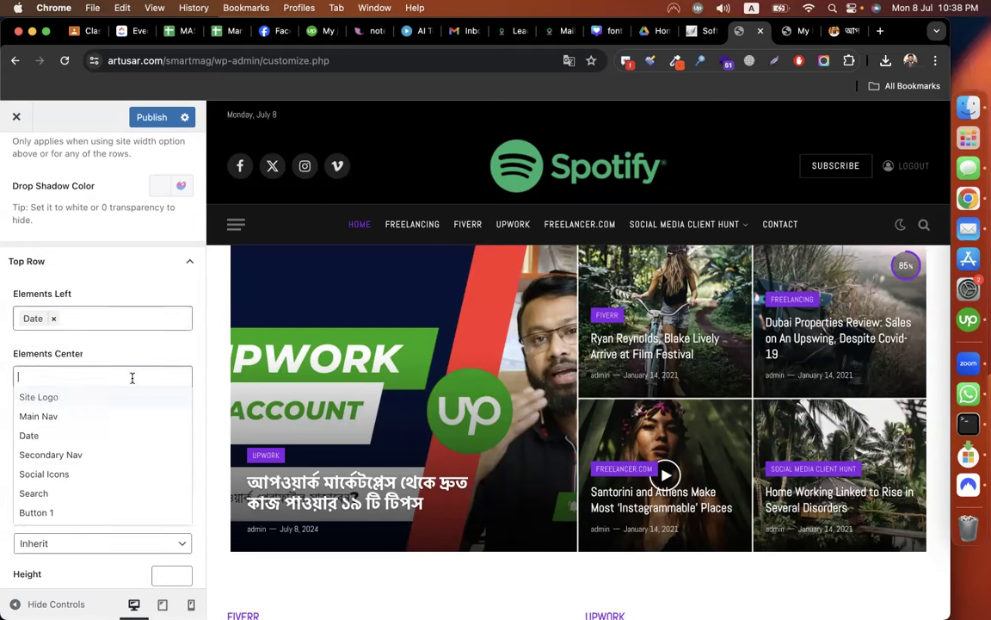
{"action": "left_click", "coordinate": [138, 262]}
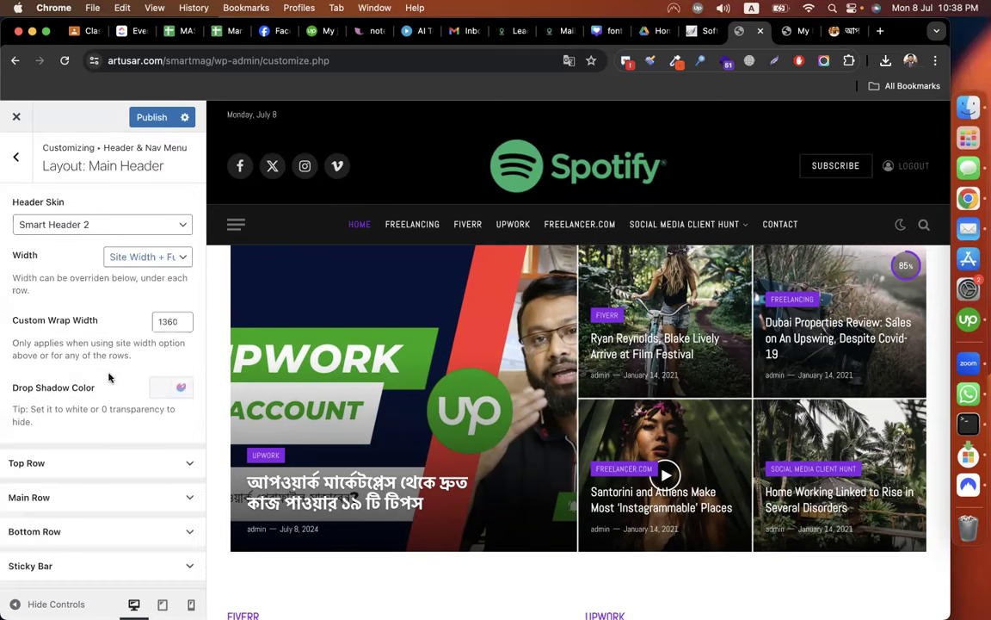
Remove the Date element from Top Row's Elements Left, then collapse Top Row.
{"action": "left_click", "coordinate": [70, 476]}
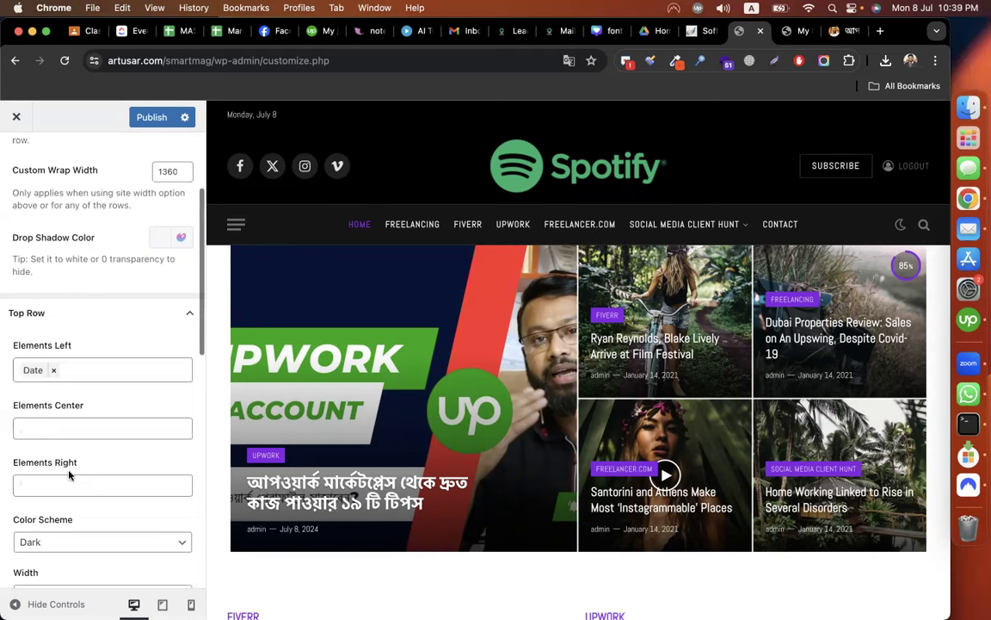
{"action": "scroll", "coordinate": [67, 406], "scroll_direction": "down", "scroll_amount": 2}
{"action": "scroll", "coordinate": [64, 376], "scroll_direction": "down", "scroll_amount": 1}
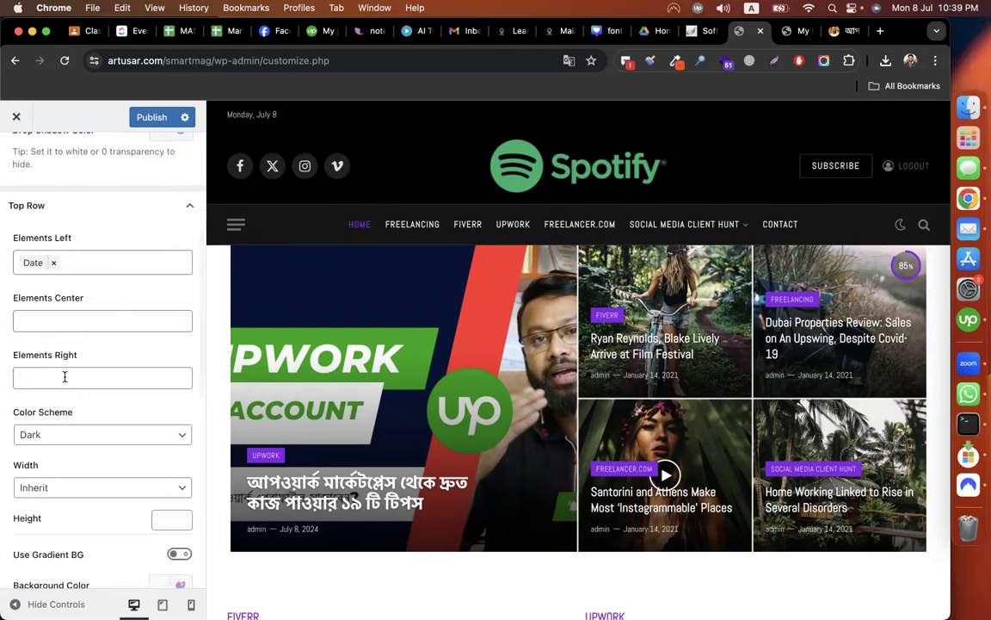
{"action": "left_click", "coordinate": [64, 376]}
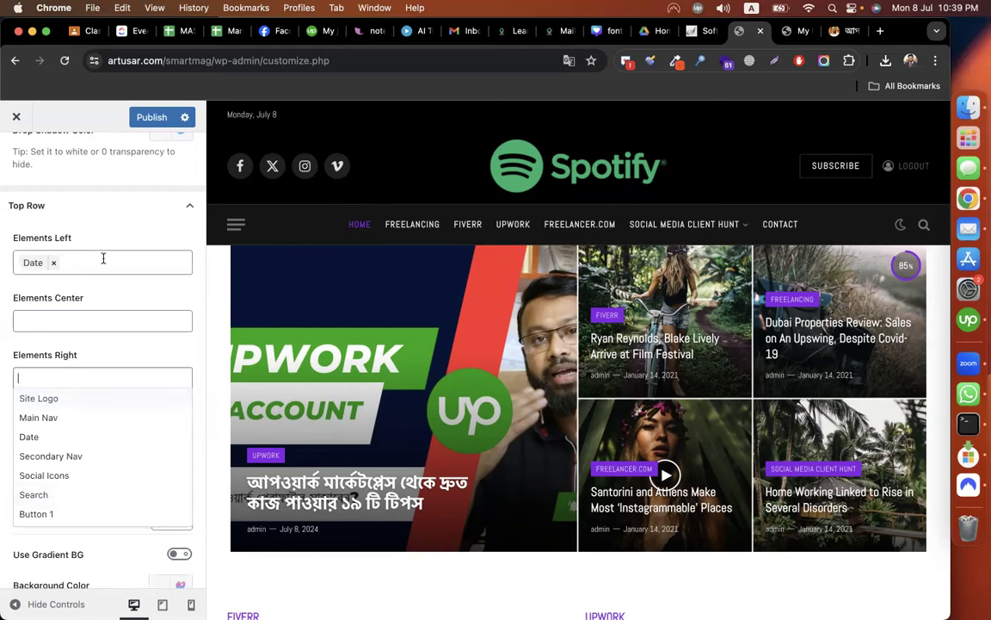
{"action": "left_click", "coordinate": [54, 264]}
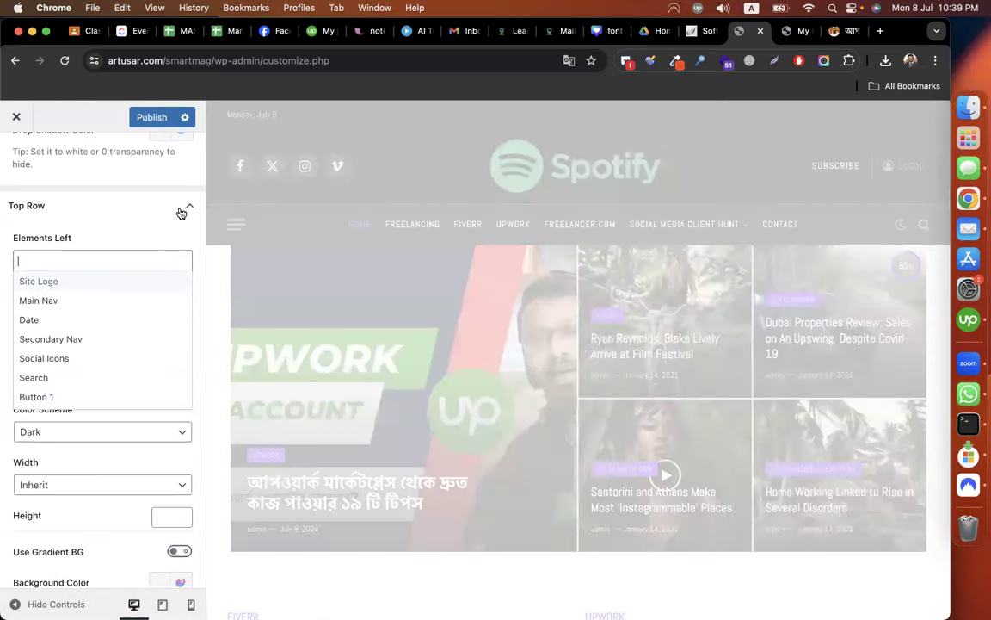
{"action": "left_click", "coordinate": [186, 209]}
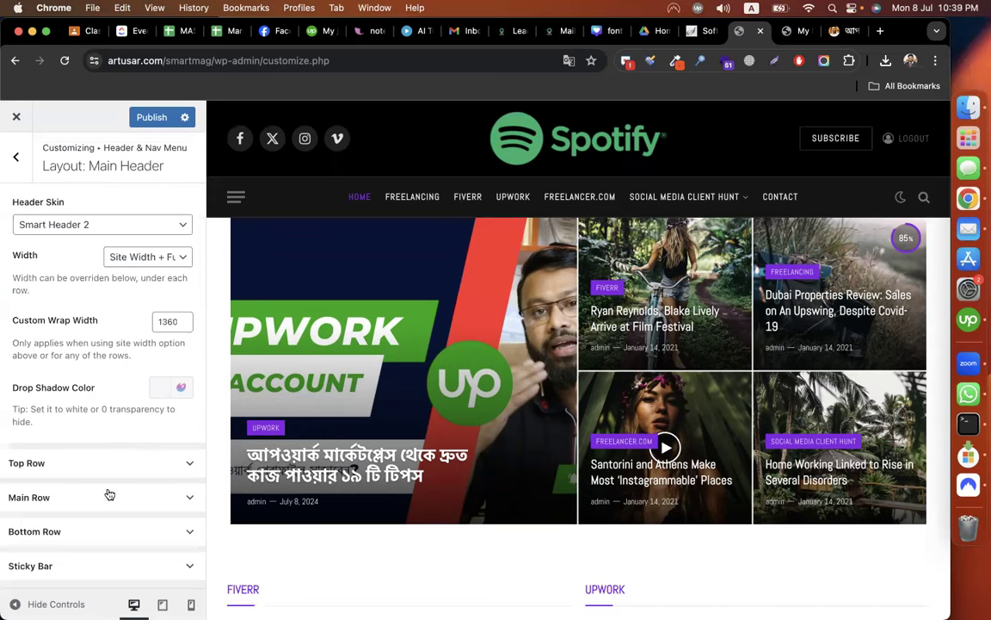
Expand Main Row and remove Button 1 from its Elements Right.
{"action": "left_click", "coordinate": [109, 496]}
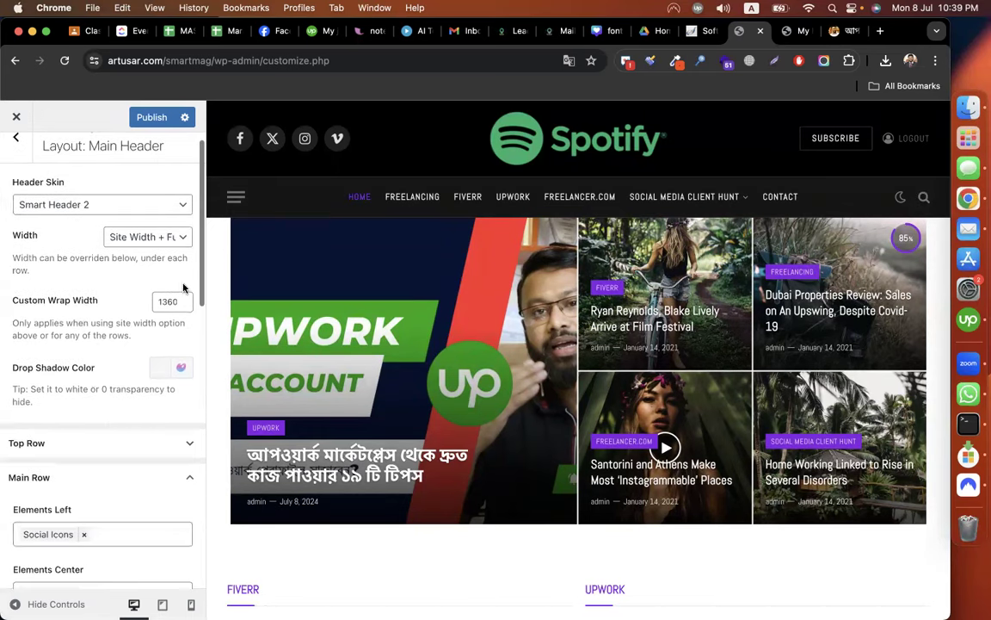
{"action": "scroll", "coordinate": [60, 357], "scroll_direction": "down", "scroll_amount": 3}
{"action": "scroll", "coordinate": [62, 327], "scroll_direction": "down", "scroll_amount": 1}
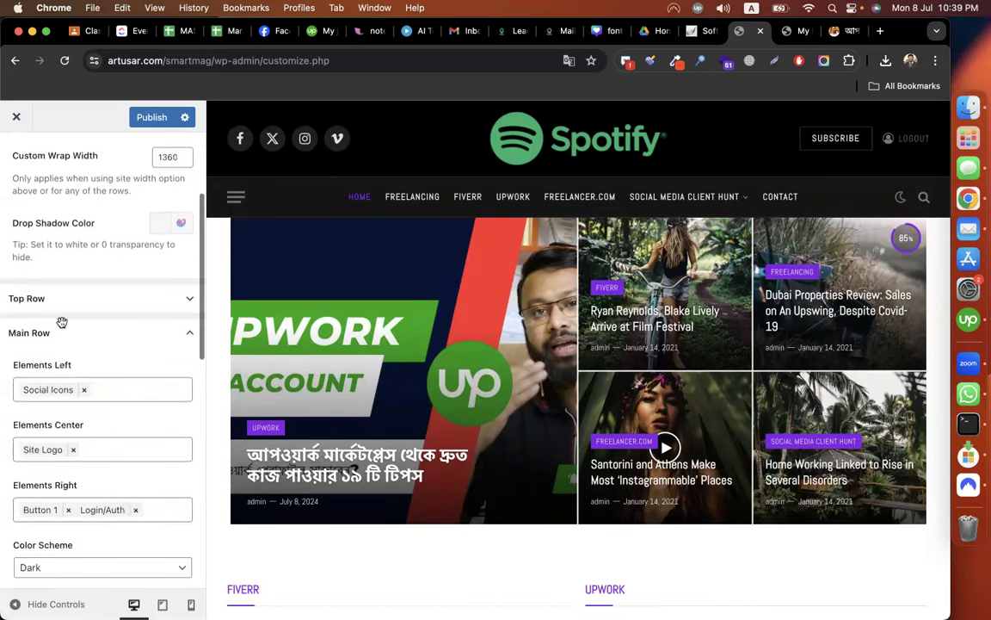
{"action": "scroll", "coordinate": [58, 306], "scroll_direction": "down", "scroll_amount": 1}
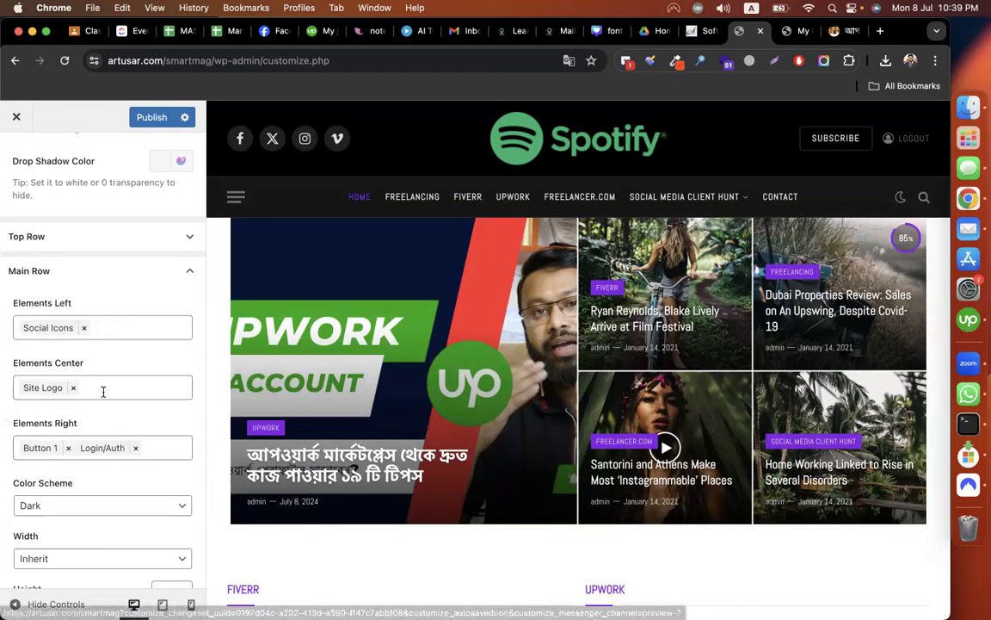
{"action": "scroll", "coordinate": [104, 392], "scroll_direction": "up", "scroll_amount": 1}
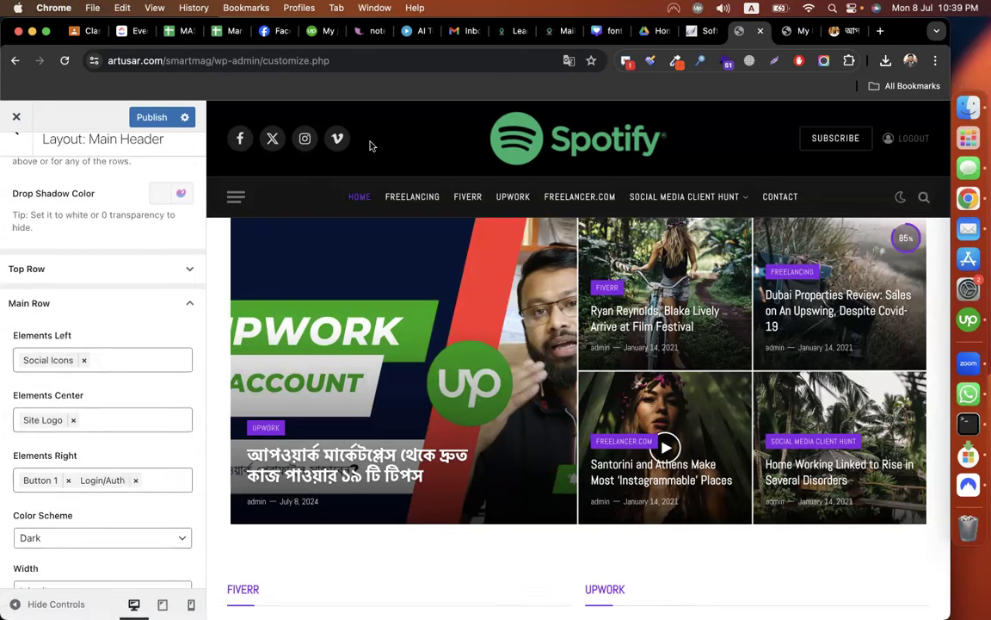
{"action": "scroll", "coordinate": [102, 418], "scroll_direction": "down", "scroll_amount": 1}
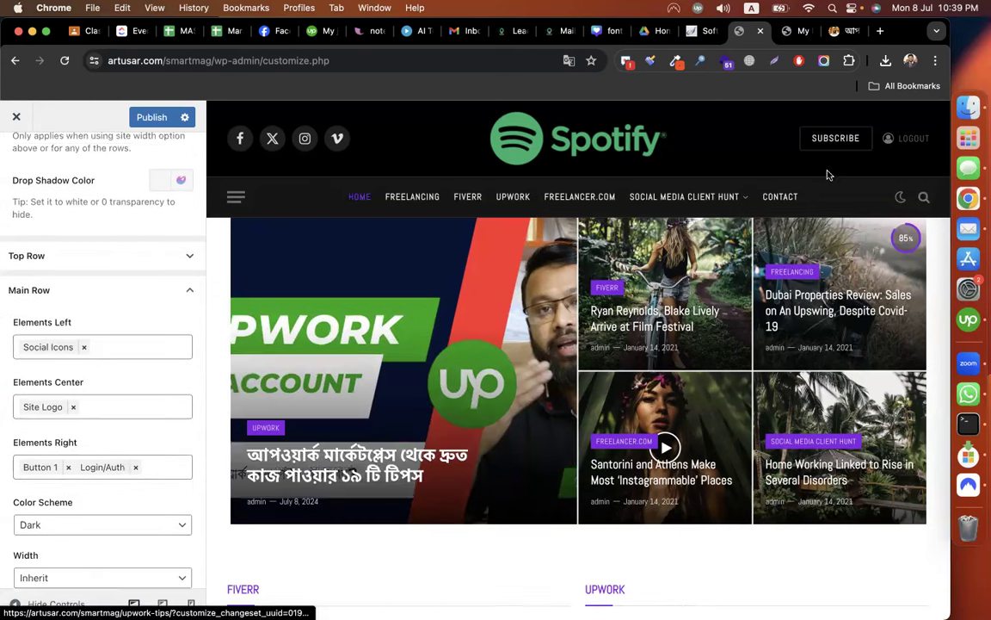
{"action": "left_click", "coordinate": [68, 467]}
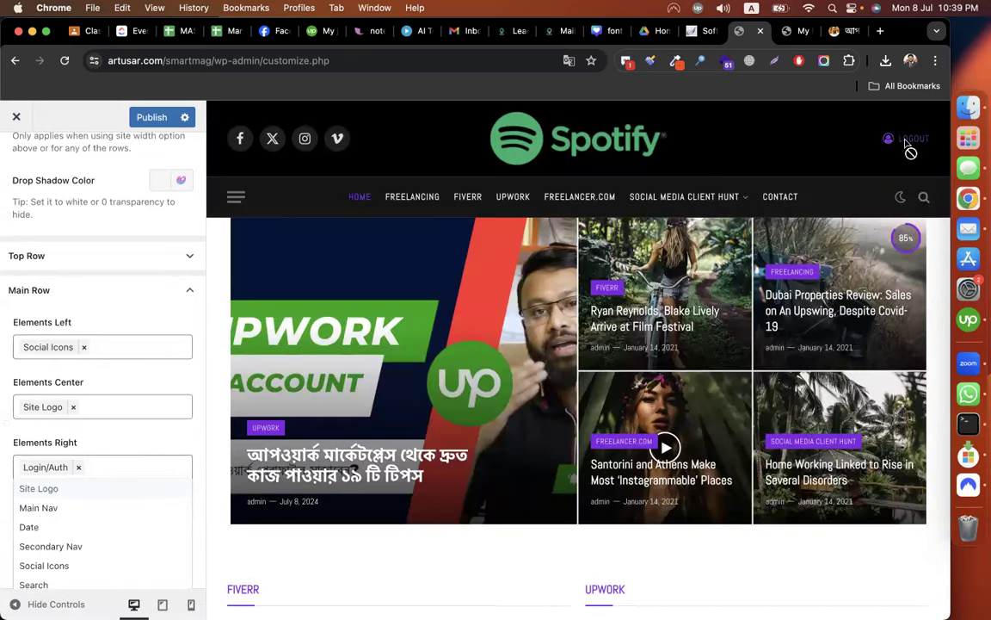
{"action": "left_click", "coordinate": [203, 435]}
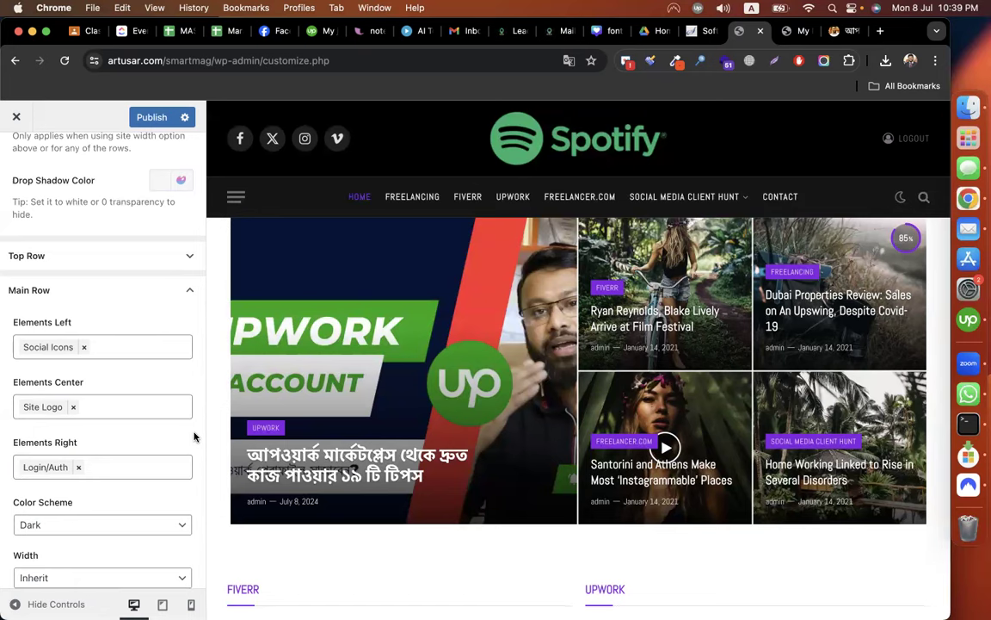
Remove Login/Auth from Main Row's right and re-add Button 1 there.
{"action": "left_click", "coordinate": [69, 470]}
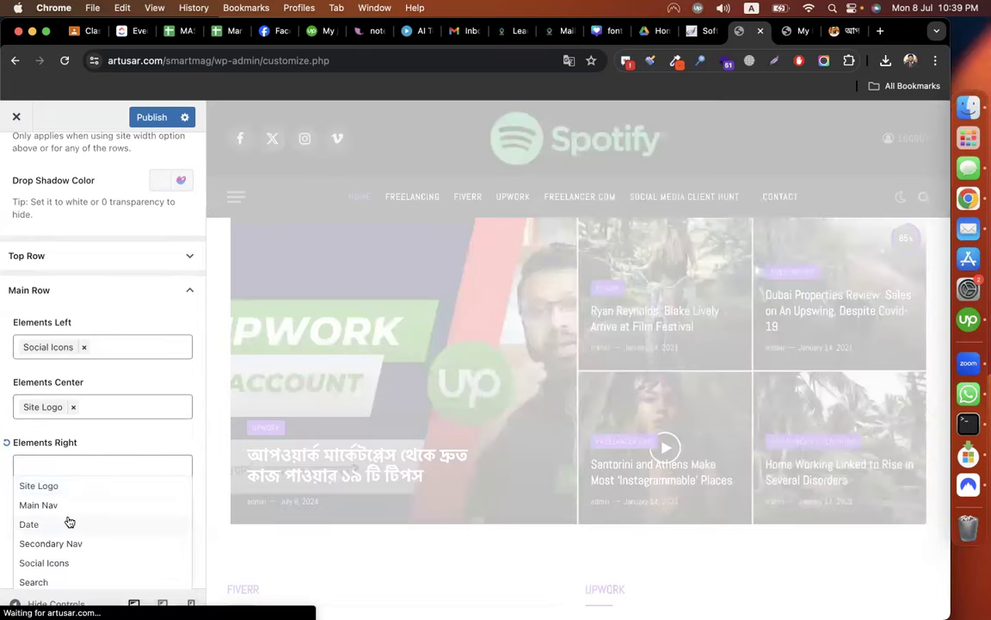
{"action": "scroll", "coordinate": [69, 522], "scroll_direction": "down", "scroll_amount": 3}
{"action": "left_click", "coordinate": [37, 504]}
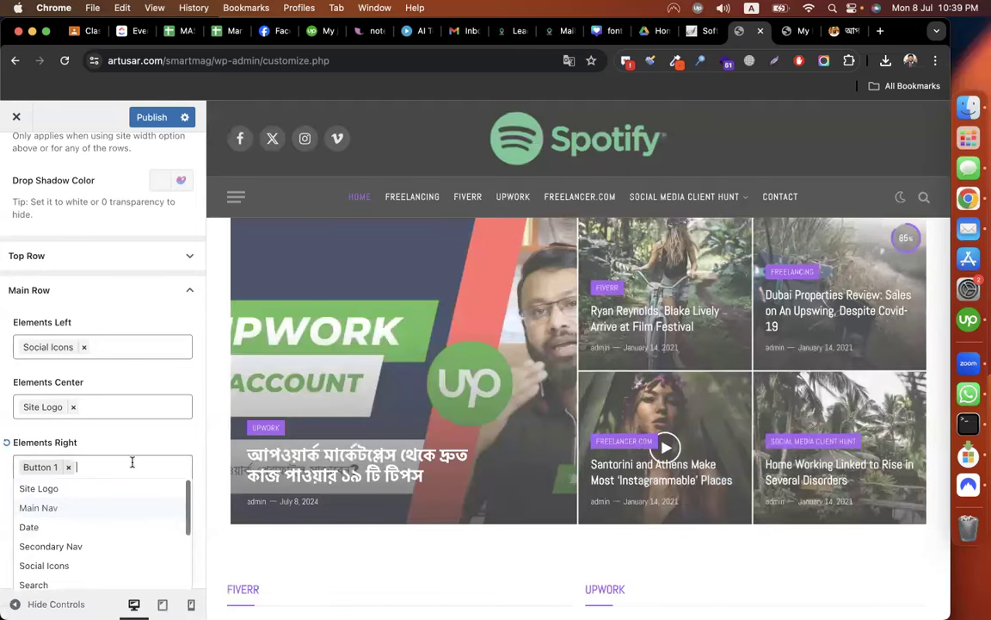
{"action": "left_click", "coordinate": [133, 451]}
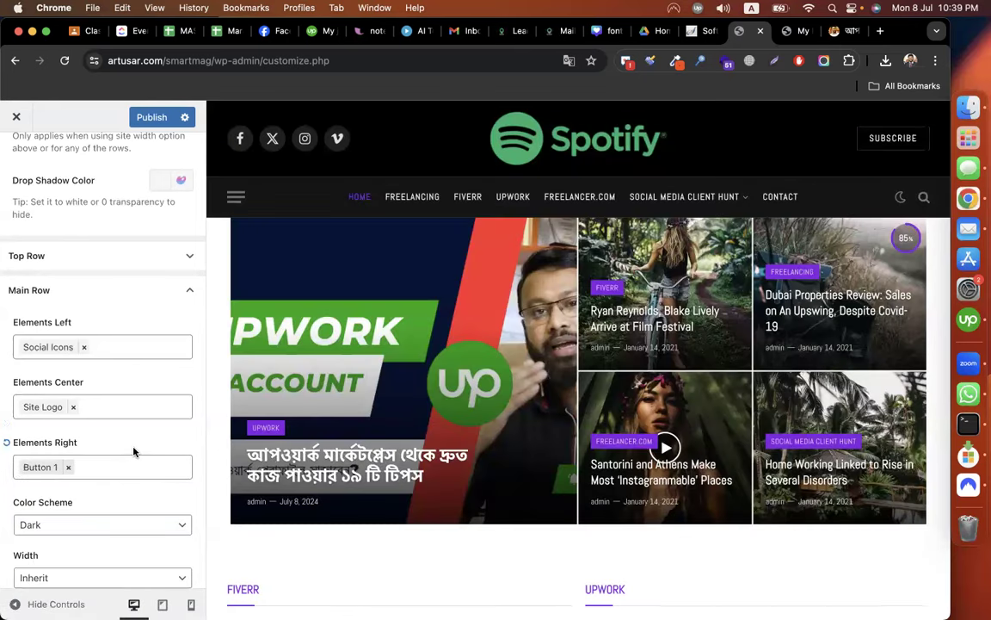
{"action": "scroll", "coordinate": [134, 450], "scroll_direction": "down", "scroll_amount": 1}
{"action": "scroll", "coordinate": [133, 451], "scroll_direction": "down", "scroll_amount": 3}
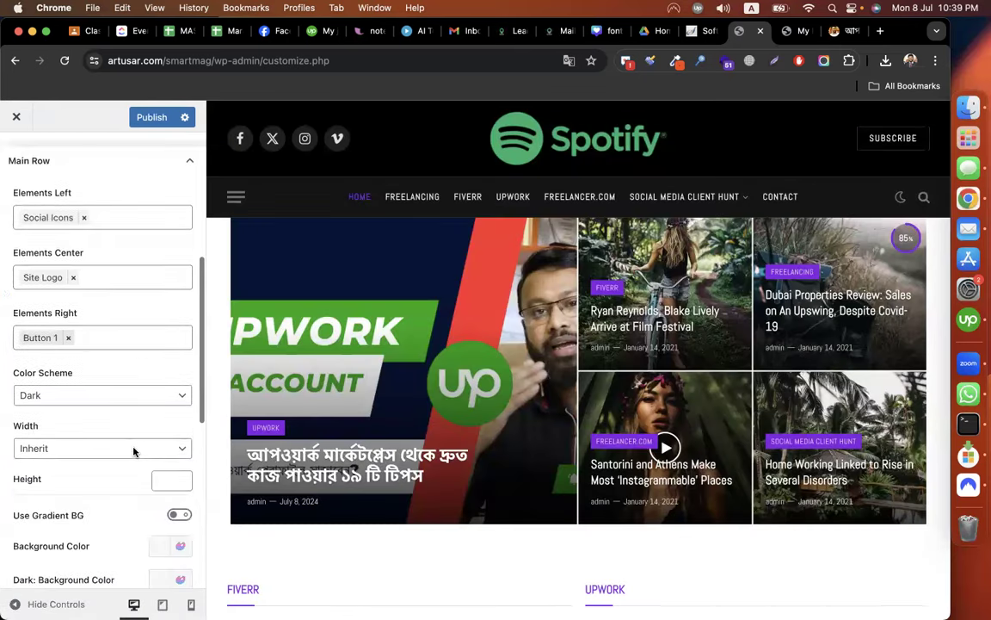
{"action": "scroll", "coordinate": [133, 451], "scroll_direction": "down", "scroll_amount": 3}
{"action": "scroll", "coordinate": [133, 451], "scroll_direction": "down", "scroll_amount": 6}
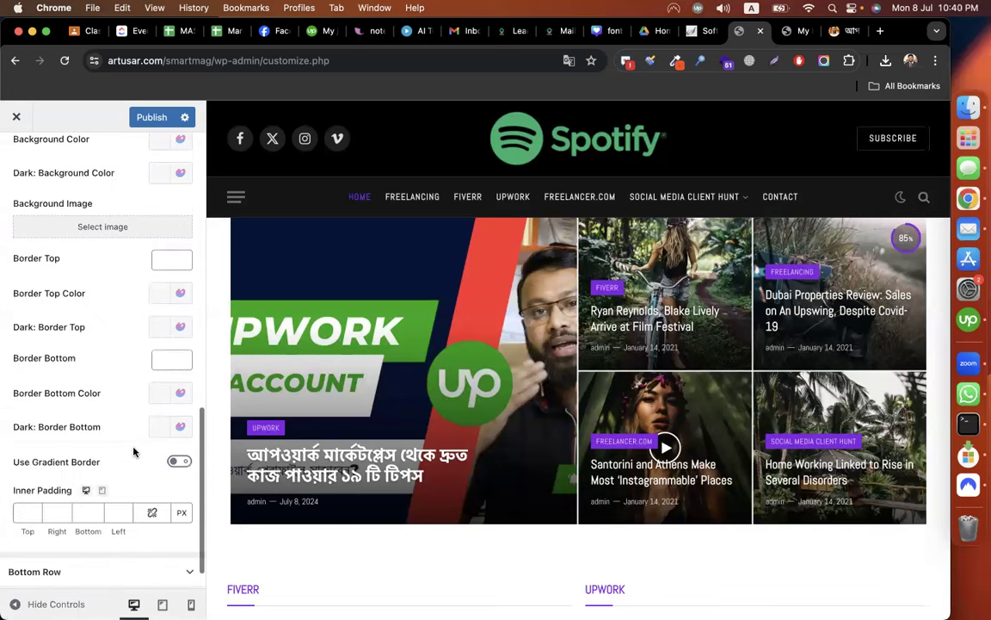
{"action": "scroll", "coordinate": [133, 451], "scroll_direction": "up", "scroll_amount": 2}
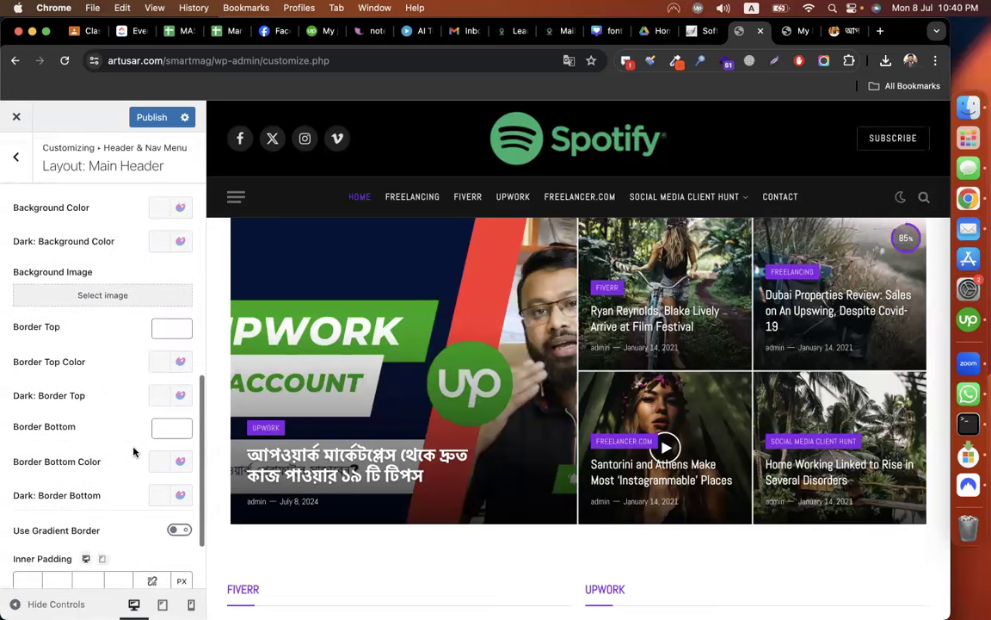
{"action": "scroll", "coordinate": [133, 450], "scroll_direction": "up", "scroll_amount": 4}
{"action": "scroll", "coordinate": [134, 451], "scroll_direction": "up", "scroll_amount": 2}
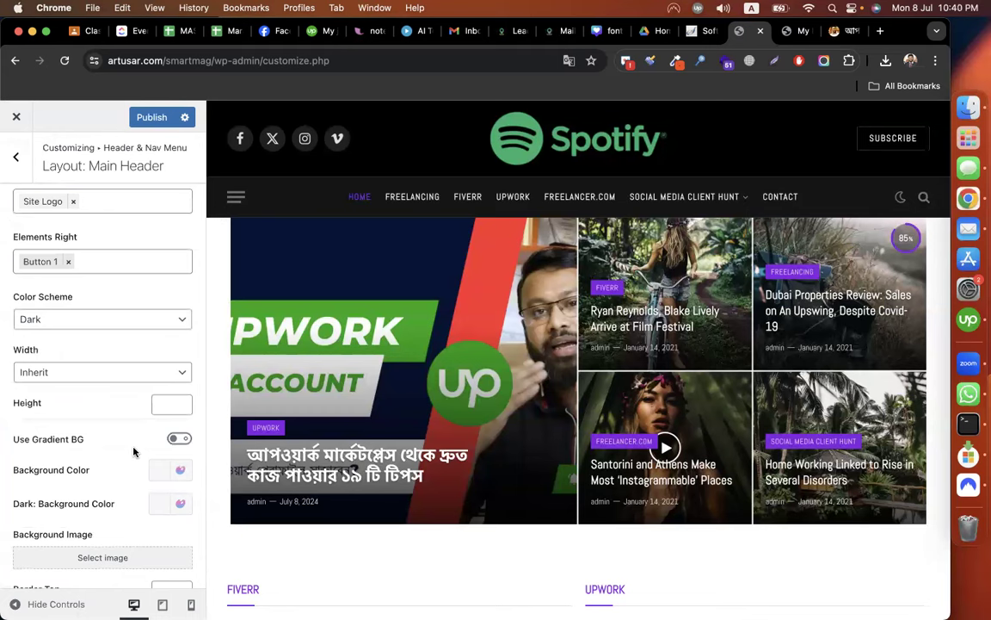
{"action": "scroll", "coordinate": [133, 451], "scroll_direction": "up", "scroll_amount": 1}
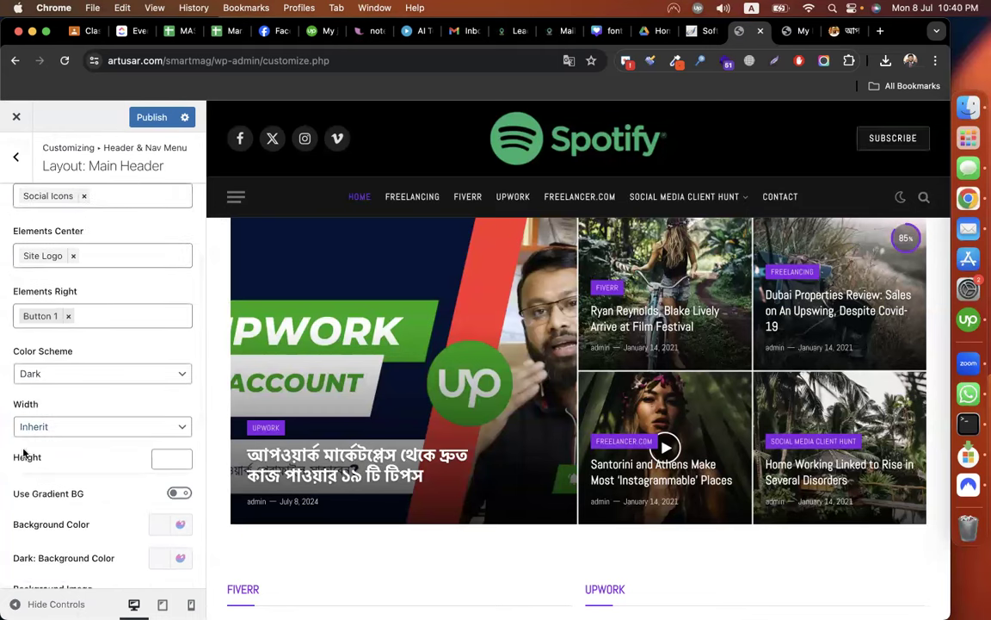
{"action": "scroll", "coordinate": [77, 388], "scroll_direction": "down", "scroll_amount": 4}
{"action": "scroll", "coordinate": [78, 389], "scroll_direction": "down", "scroll_amount": 5}
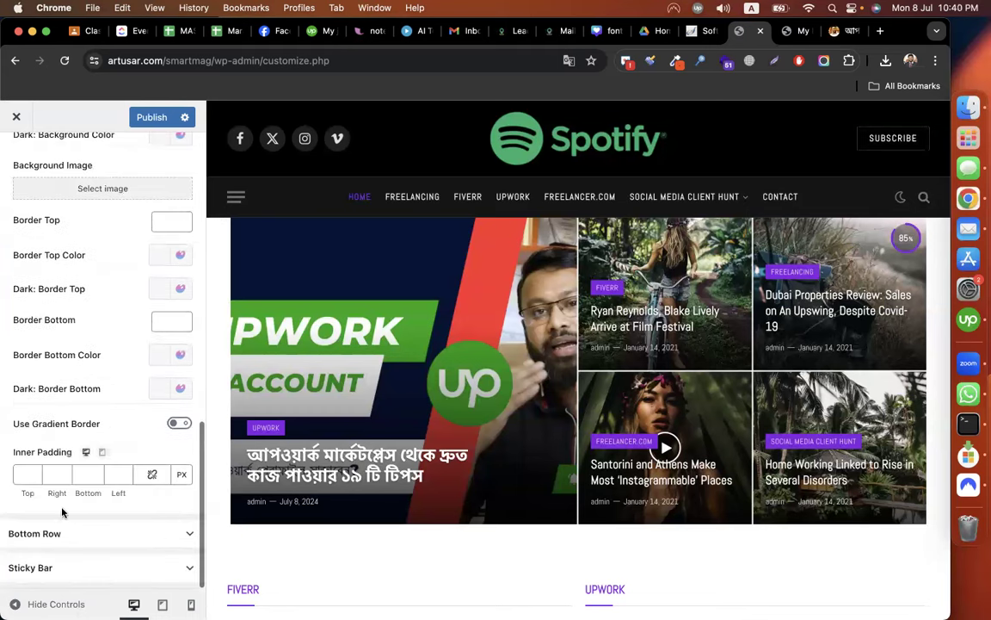
{"action": "scroll", "coordinate": [79, 372], "scroll_direction": "up", "scroll_amount": 5}
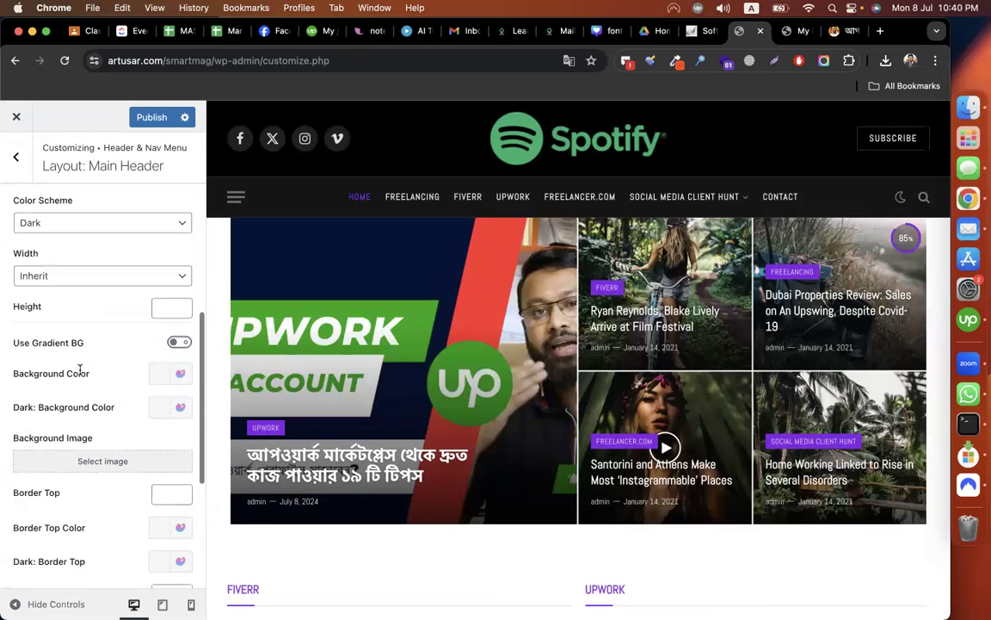
{"action": "scroll", "coordinate": [79, 372], "scroll_direction": "up", "scroll_amount": 3}
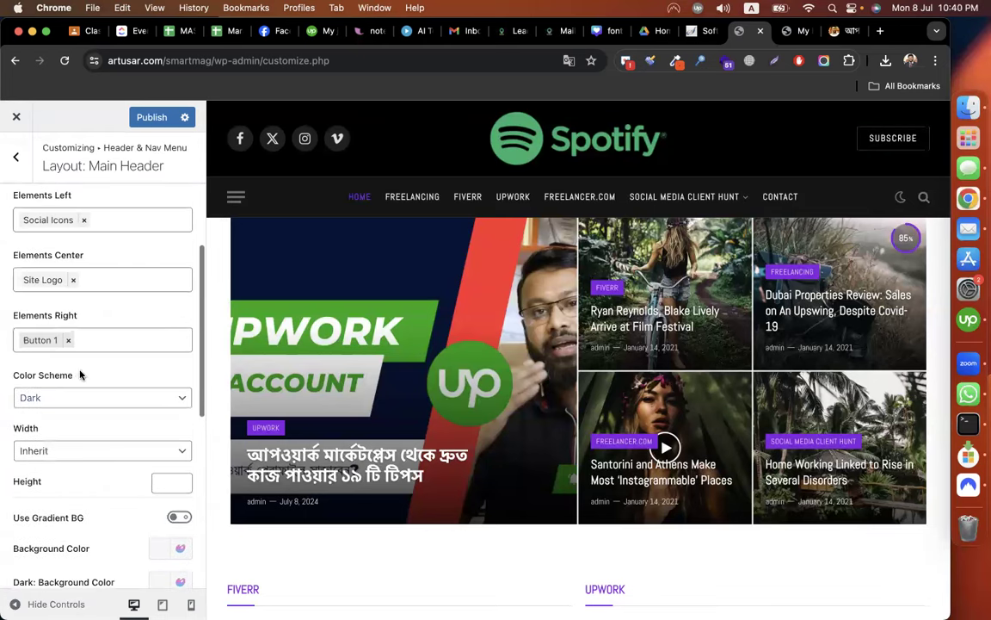
{"action": "scroll", "coordinate": [80, 375], "scroll_direction": "up", "scroll_amount": 1}
Replace Button 1 with the Date on the main row's right side.
{"action": "left_click", "coordinate": [68, 386]}
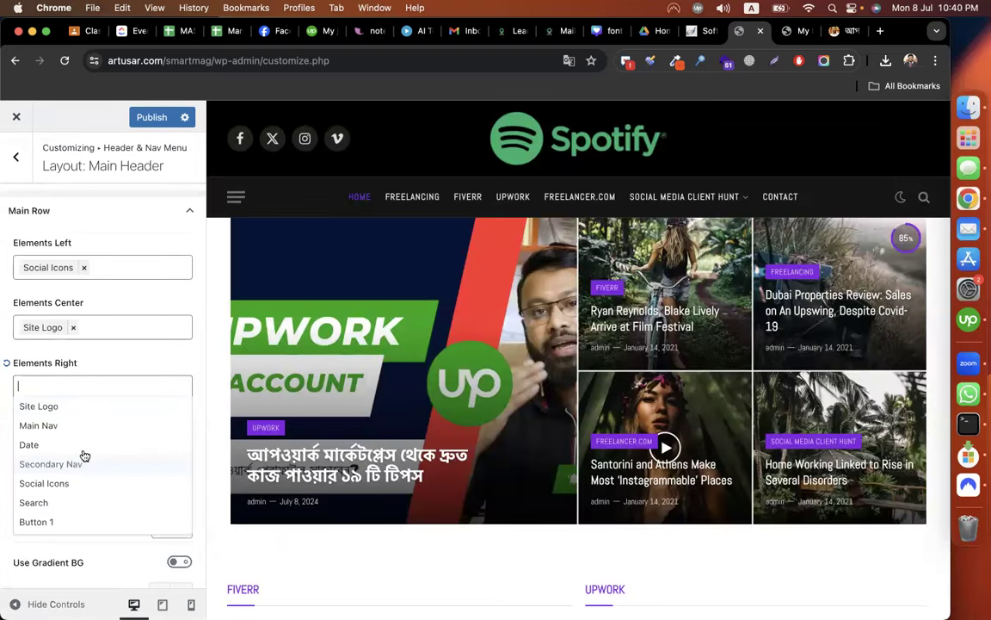
{"action": "left_click", "coordinate": [84, 450]}
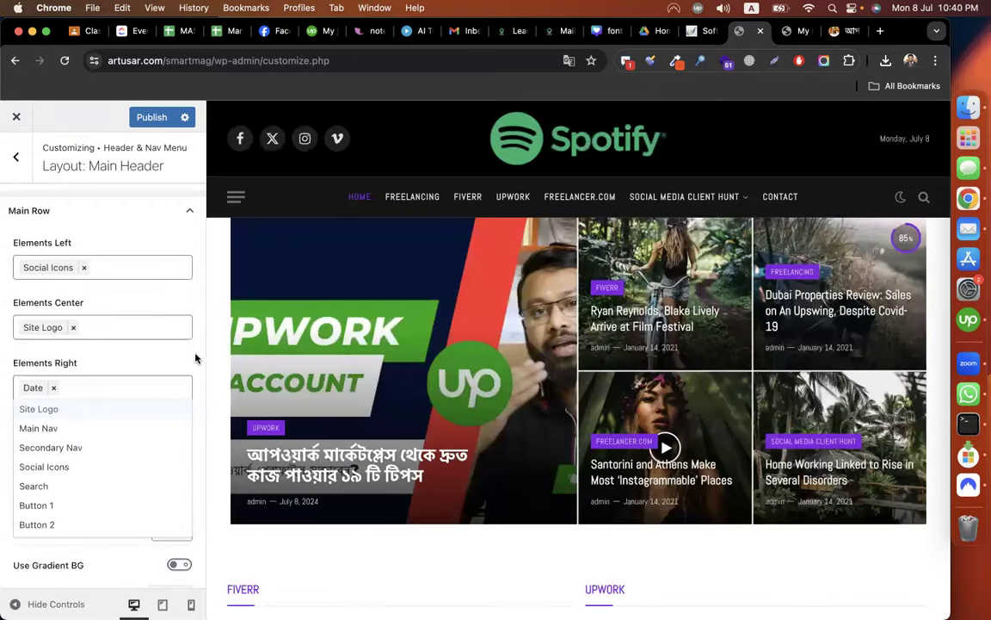
{"action": "left_click", "coordinate": [198, 355]}
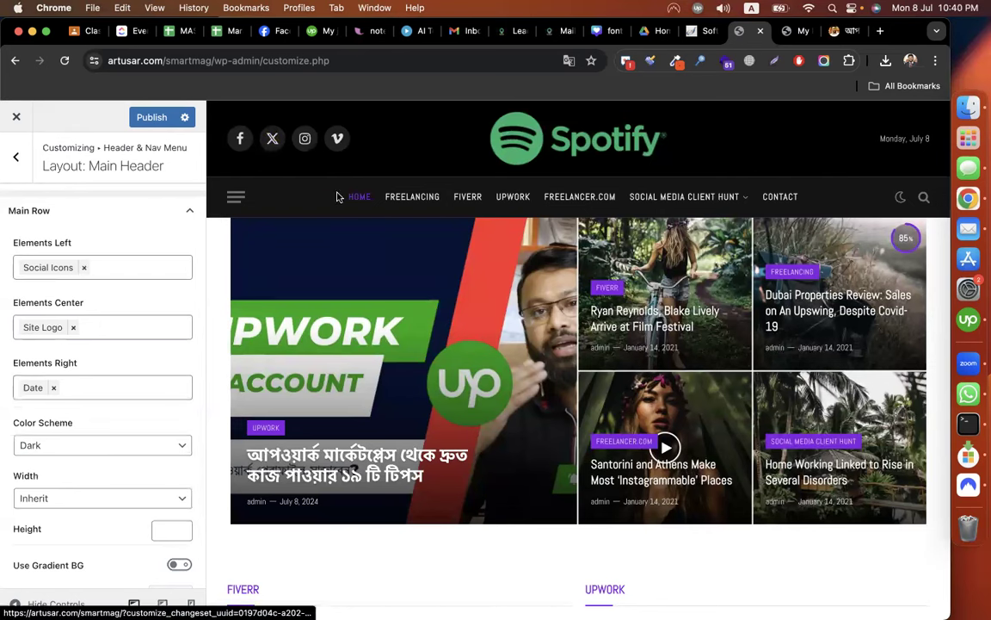
{"action": "scroll", "coordinate": [137, 421], "scroll_direction": "down", "scroll_amount": 5}
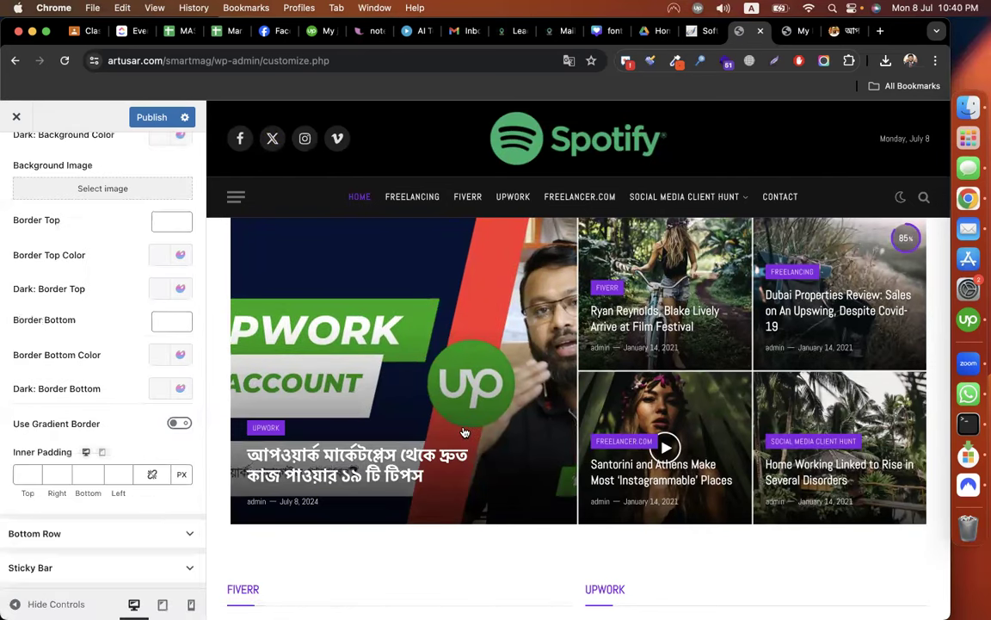
Remove the Dark Switcher from the Bottom Row's right and preview the off-canvas menu.
{"action": "left_click", "coordinate": [93, 527]}
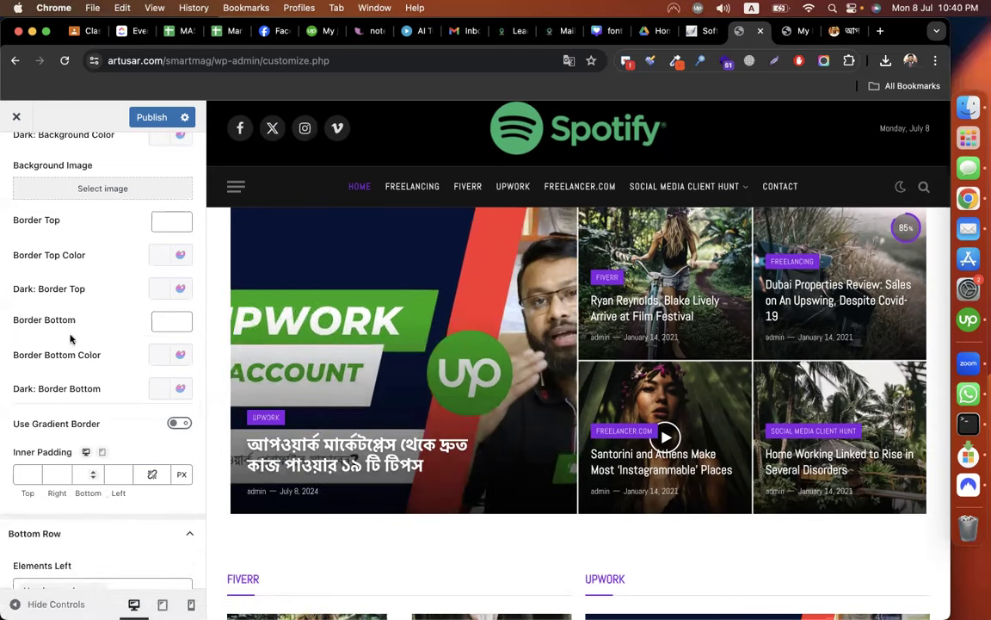
{"action": "scroll", "coordinate": [71, 339], "scroll_direction": "down", "scroll_amount": 3}
{"action": "scroll", "coordinate": [588, 443], "scroll_direction": "down", "scroll_amount": 6}
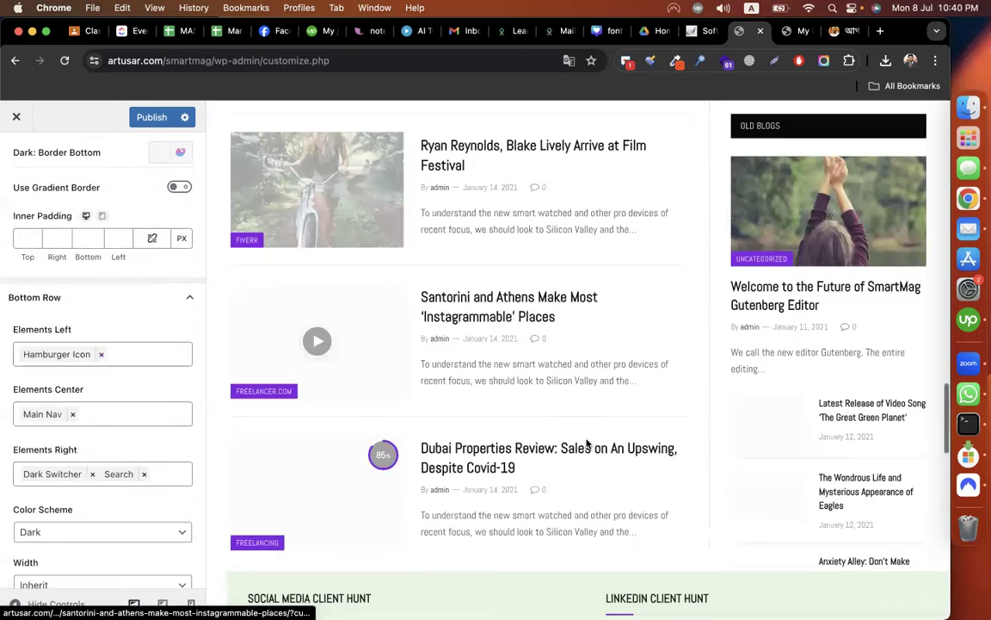
{"action": "scroll", "coordinate": [588, 443], "scroll_direction": "up", "scroll_amount": 10}
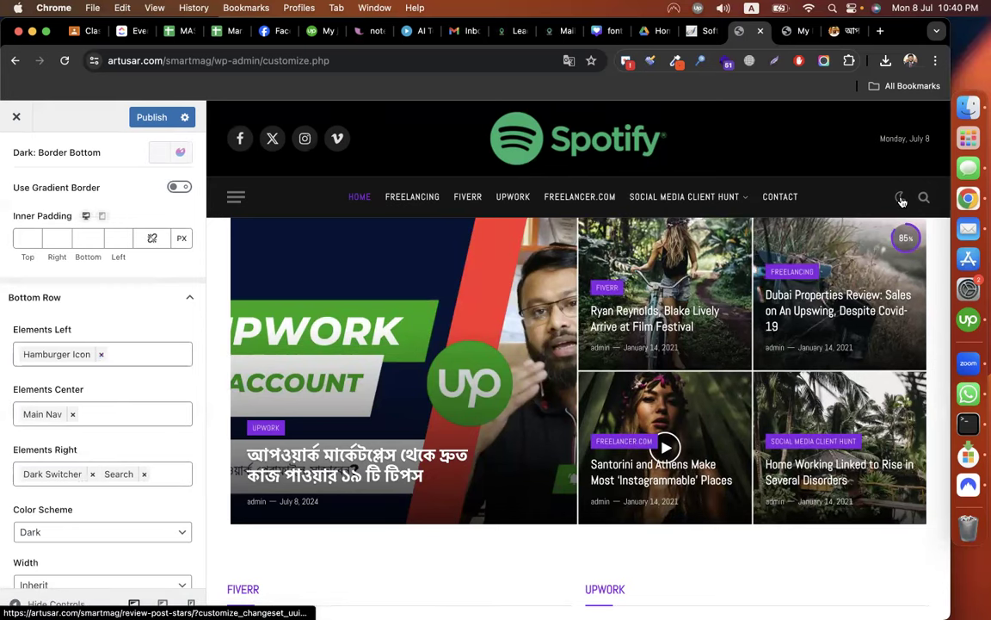
{"action": "left_click", "coordinate": [92, 474]}
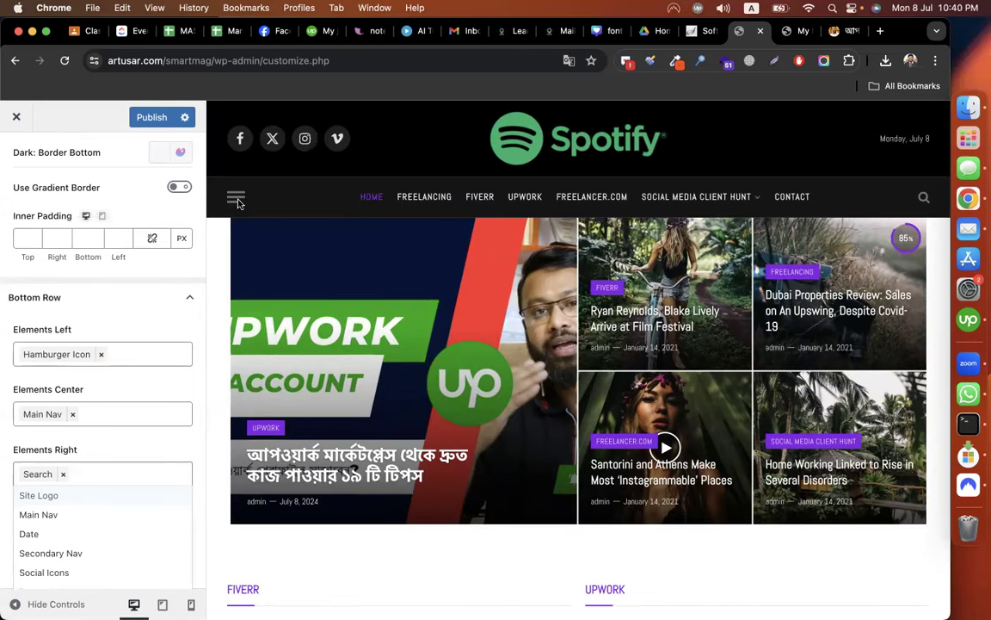
{"action": "left_click", "coordinate": [236, 199]}
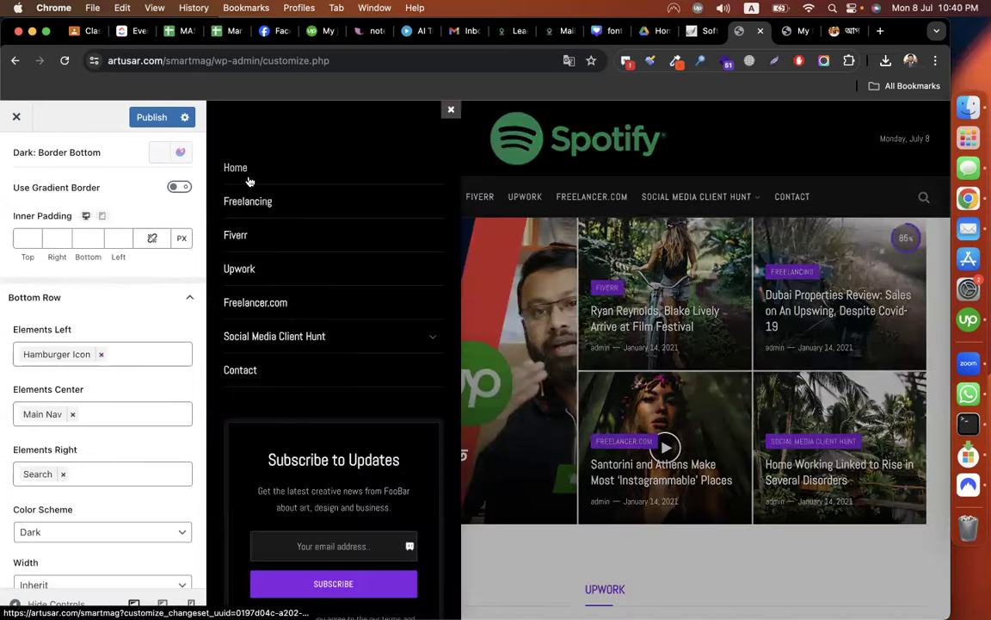
{"action": "left_click", "coordinate": [447, 113]}
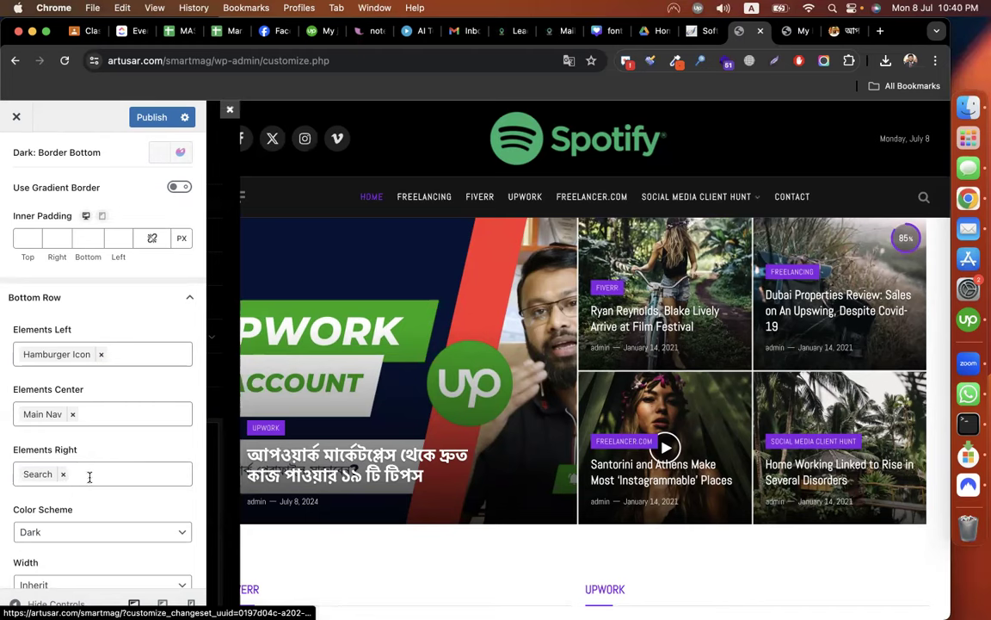
Toggle the Sticky Bar's Force Full Width on and back off.
{"action": "scroll", "coordinate": [89, 476], "scroll_direction": "down", "scroll_amount": 5}
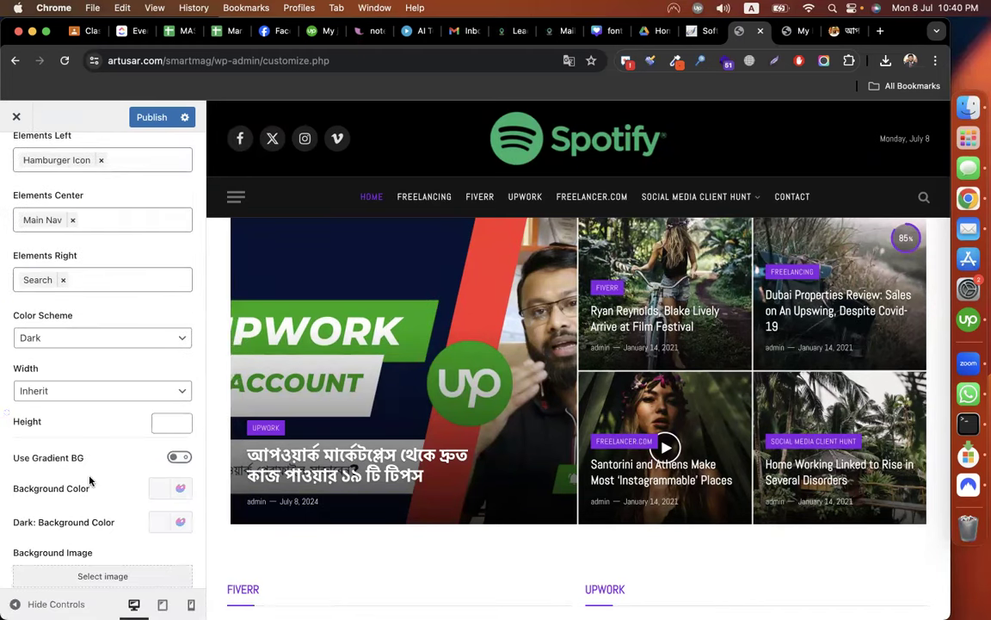
{"action": "scroll", "coordinate": [90, 480], "scroll_direction": "down", "scroll_amount": 8}
{"action": "scroll", "coordinate": [89, 480], "scroll_direction": "down", "scroll_amount": 1}
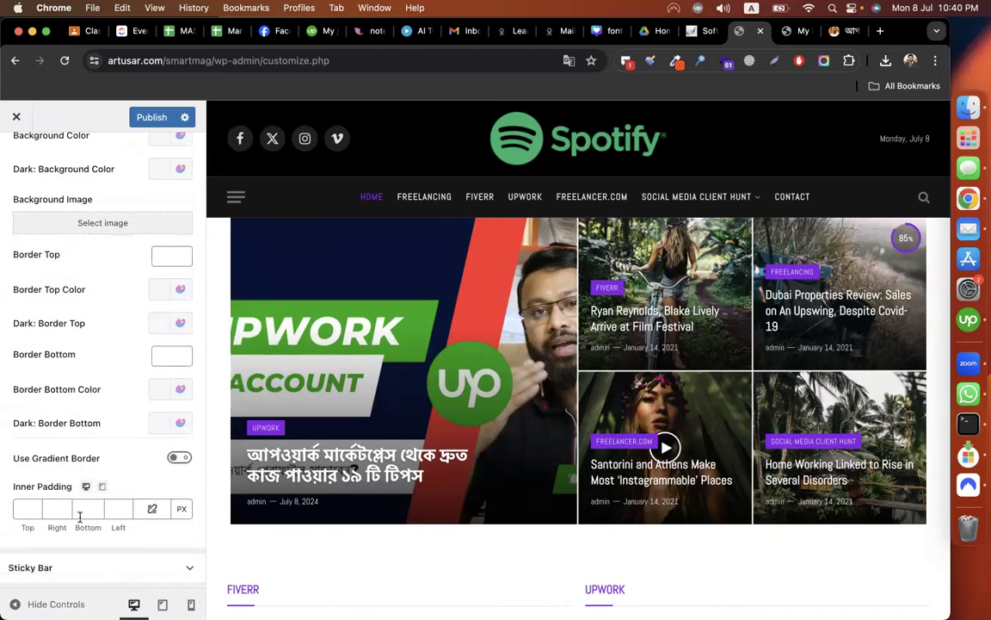
{"action": "scroll", "coordinate": [107, 471], "scroll_direction": "down", "scroll_amount": 2}
{"action": "left_click", "coordinate": [106, 471]}
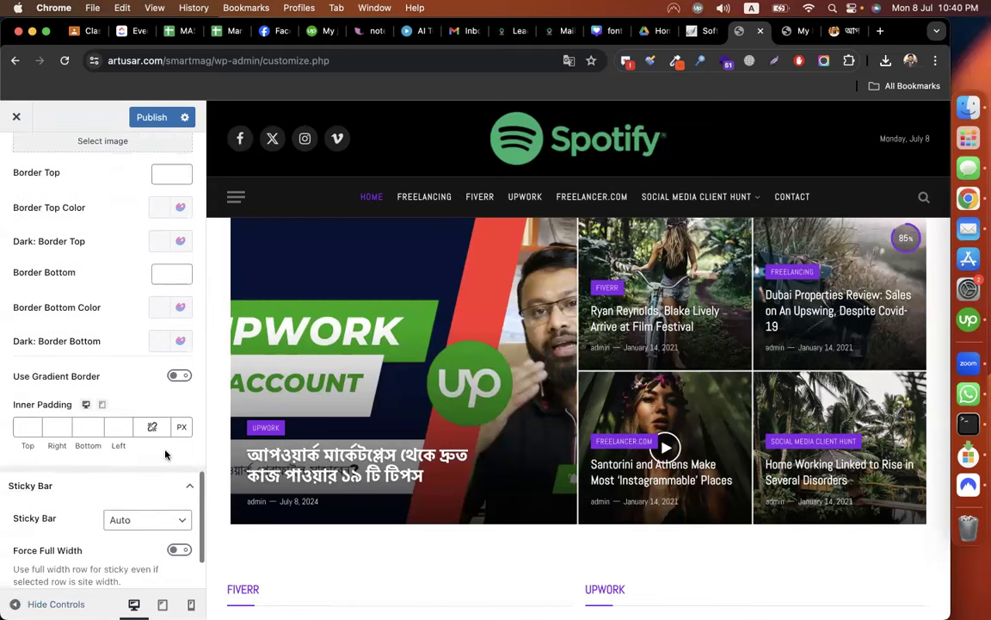
{"action": "scroll", "coordinate": [117, 493], "scroll_direction": "down", "scroll_amount": 2}
{"action": "scroll", "coordinate": [117, 493], "scroll_direction": "down", "scroll_amount": 1}
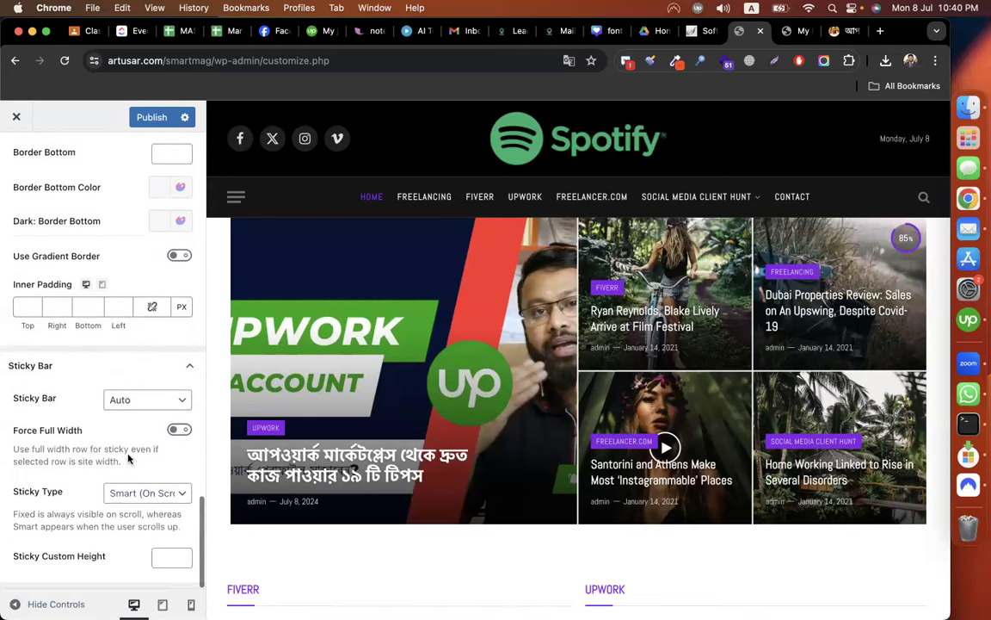
{"action": "left_click", "coordinate": [176, 430]}
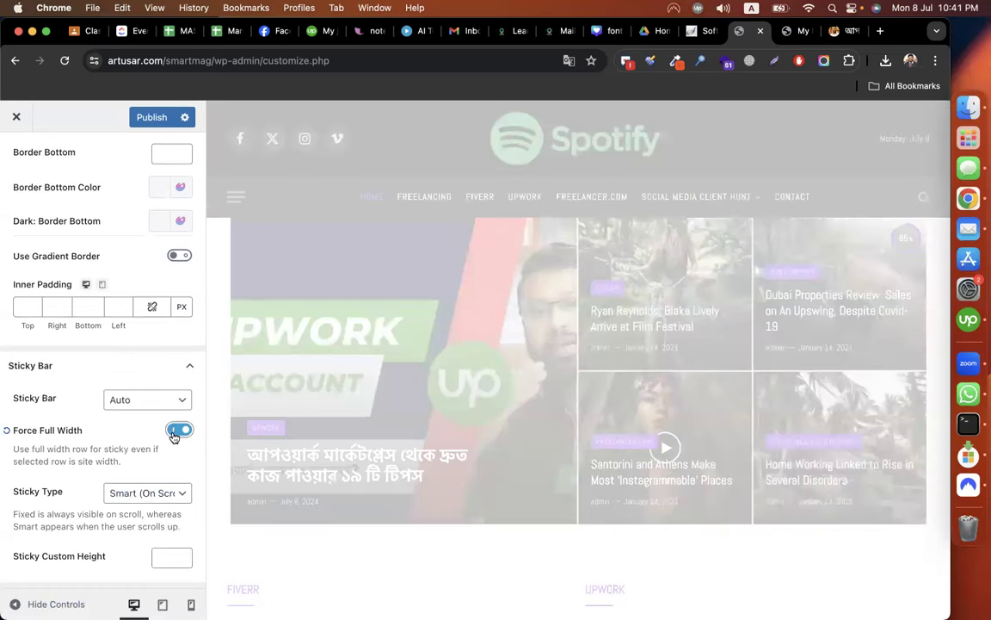
{"action": "left_click", "coordinate": [175, 432]}
{"action": "scroll", "coordinate": [129, 362], "scroll_direction": "up", "scroll_amount": 5}
{"action": "scroll", "coordinate": [118, 267], "scroll_direction": "up", "scroll_amount": 5}
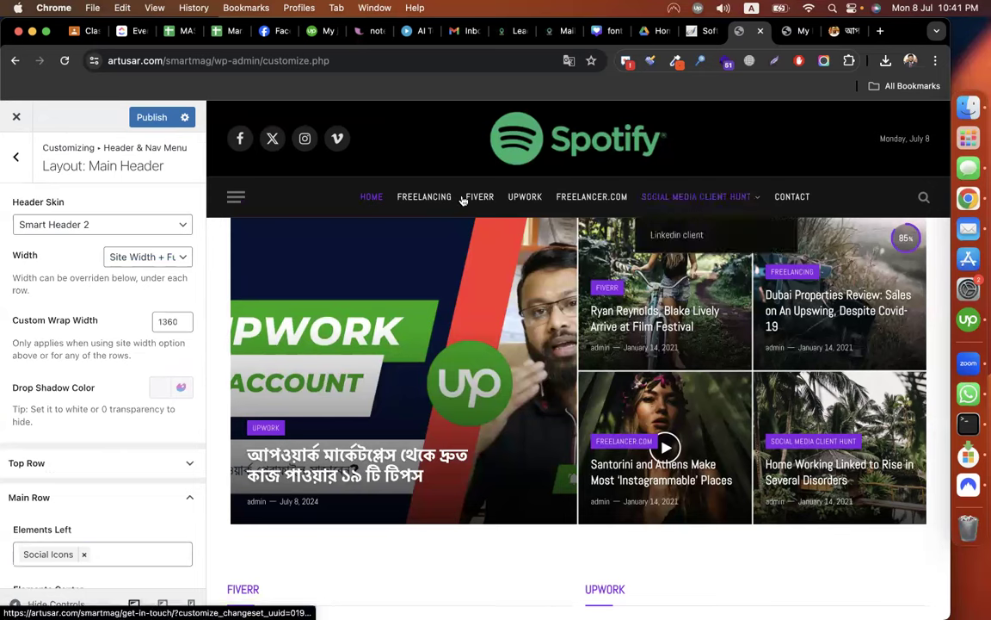
Open the off-canvas menu settings and add LinkedIn to its social icons.
{"action": "left_click", "coordinate": [15, 157]}
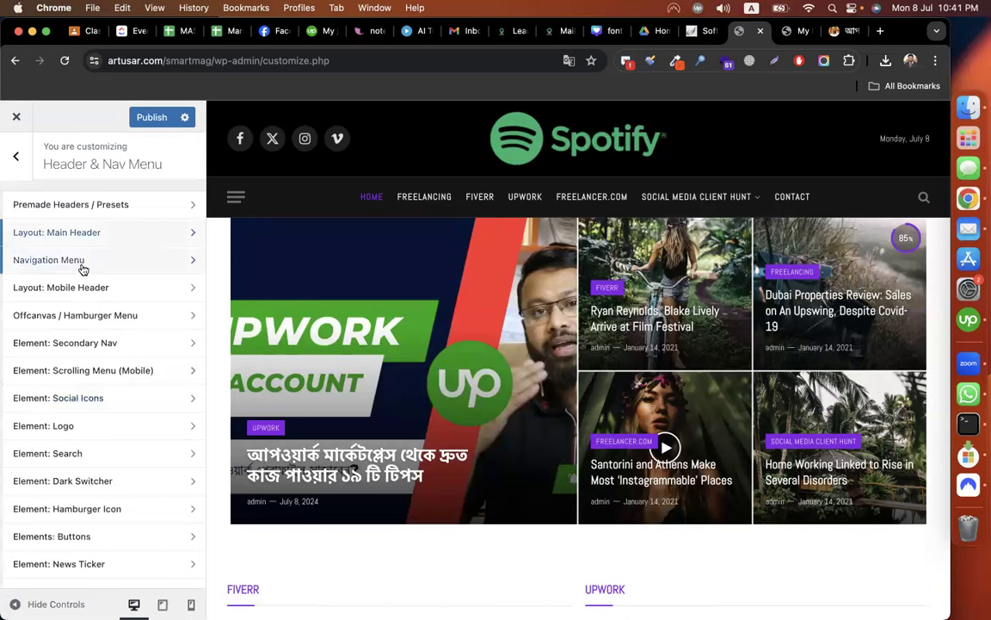
{"action": "left_click", "coordinate": [136, 315]}
{"action": "scroll", "coordinate": [136, 314], "scroll_direction": "down", "scroll_amount": 5}
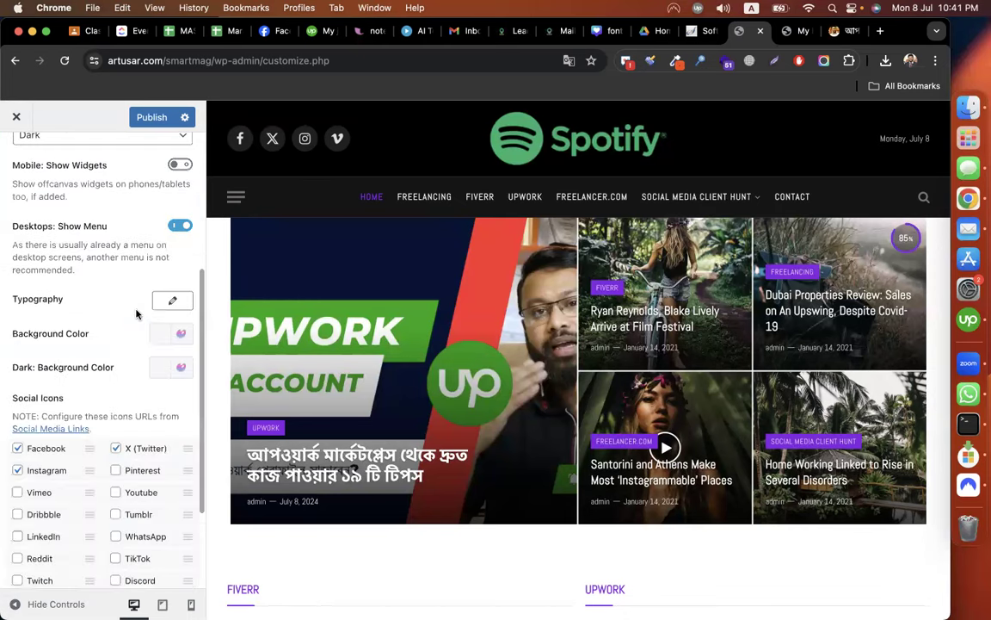
{"action": "scroll", "coordinate": [136, 314], "scroll_direction": "down", "scroll_amount": 2}
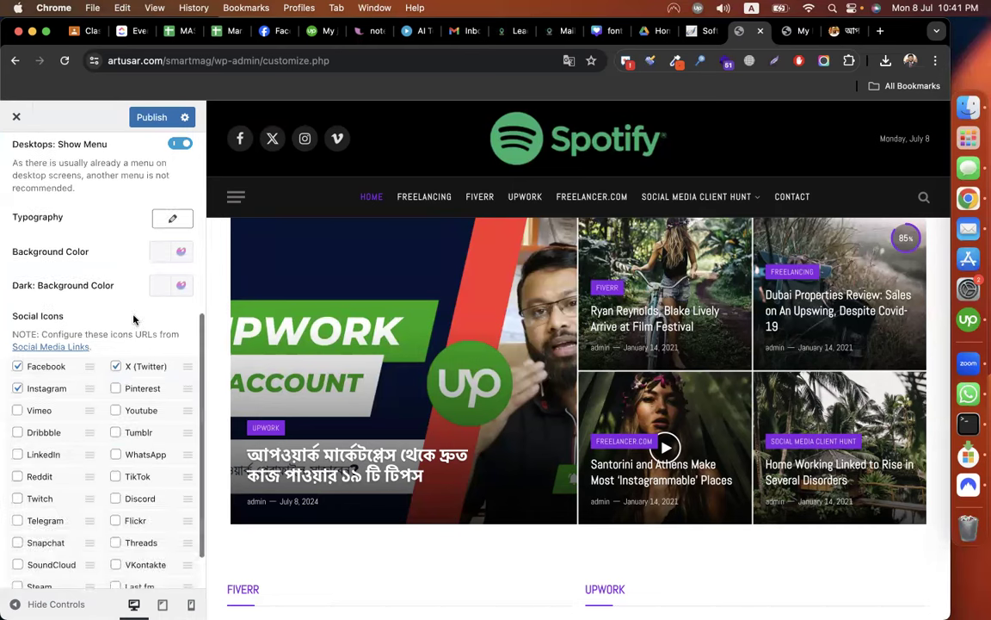
{"action": "left_click", "coordinate": [236, 197]}
{"action": "scroll", "coordinate": [270, 434], "scroll_direction": "down", "scroll_amount": 5}
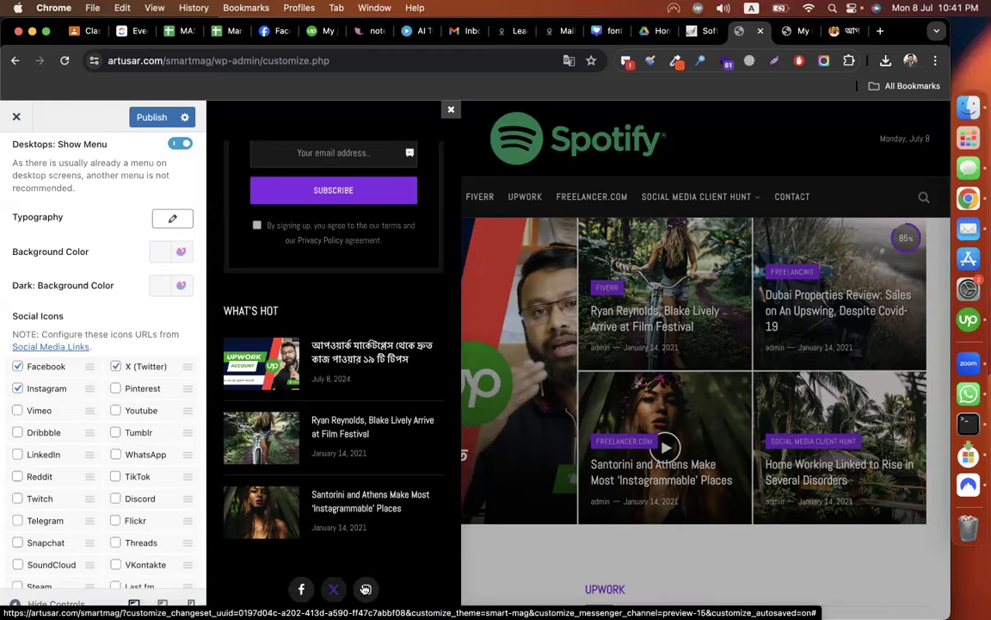
{"action": "left_click", "coordinate": [18, 455]}
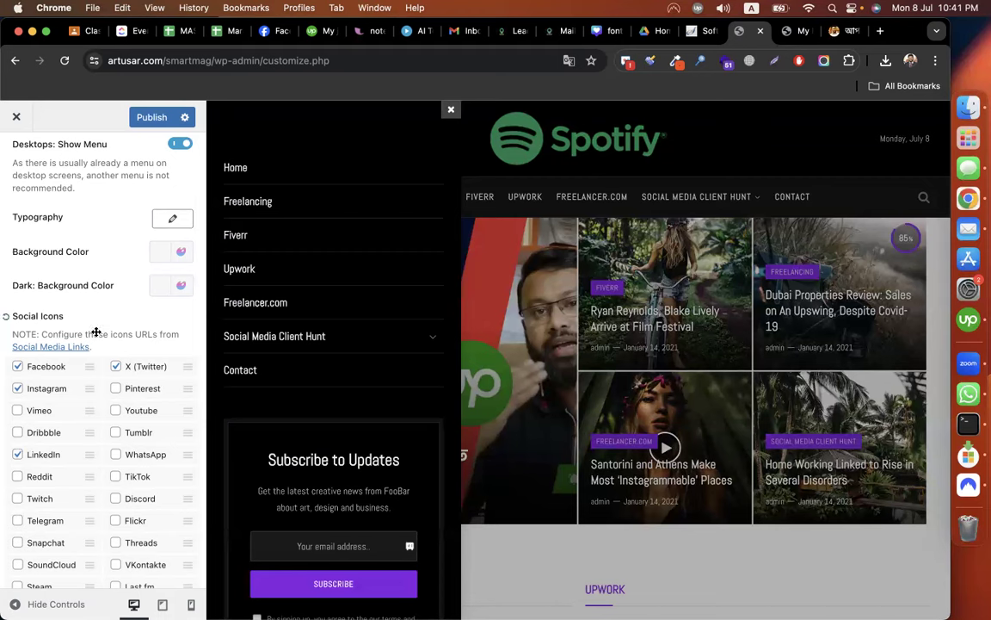
Try the Light colour scheme on the off-canvas menu, then set it back to Dark.
{"action": "scroll", "coordinate": [96, 334], "scroll_direction": "up", "scroll_amount": 3}
{"action": "scroll", "coordinate": [96, 335], "scroll_direction": "up", "scroll_amount": 3}
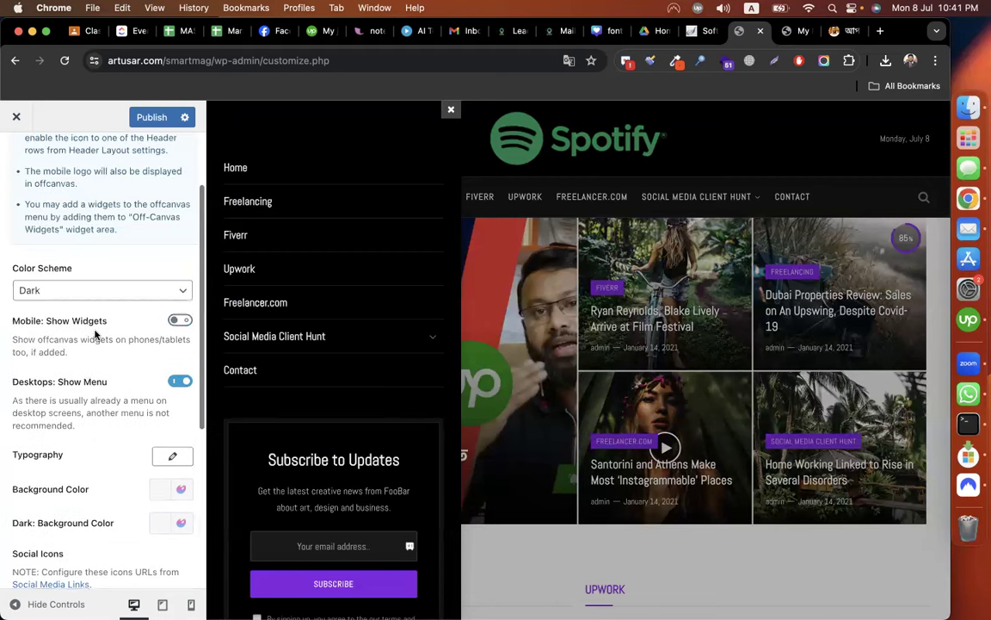
{"action": "scroll", "coordinate": [125, 219], "scroll_direction": "down", "scroll_amount": 1}
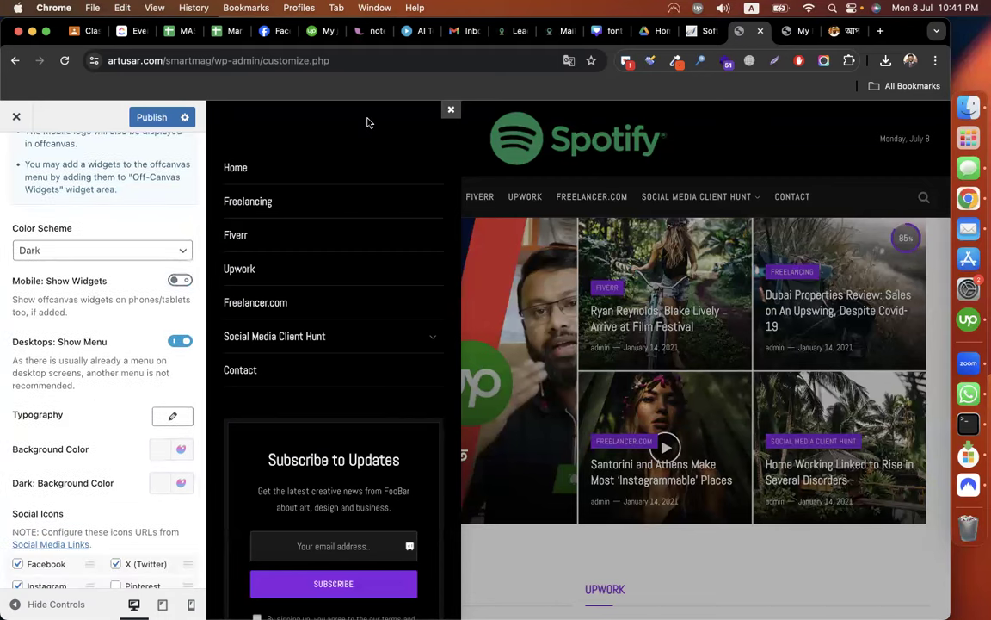
{"action": "left_click", "coordinate": [50, 252]}
{"action": "left_click", "coordinate": [60, 236]}
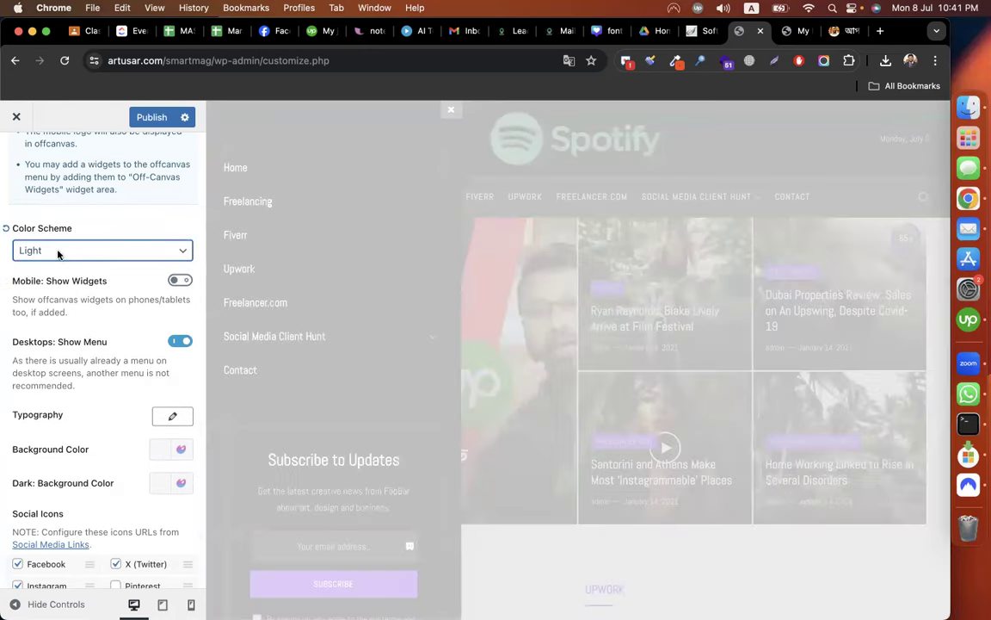
{"action": "left_click", "coordinate": [58, 251]}
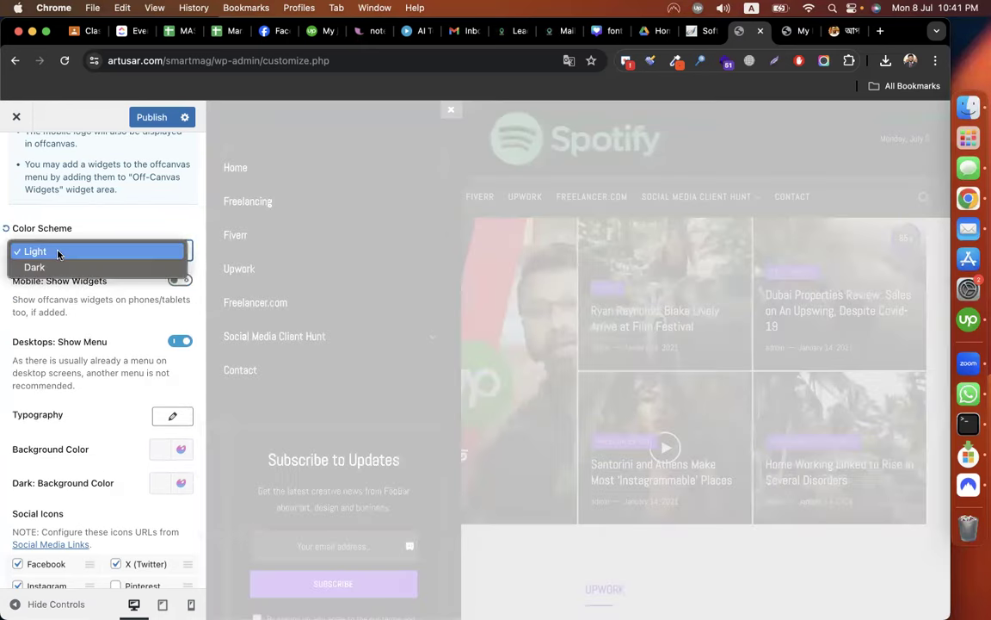
{"action": "left_click", "coordinate": [58, 252]}
{"action": "left_click", "coordinate": [58, 252]}
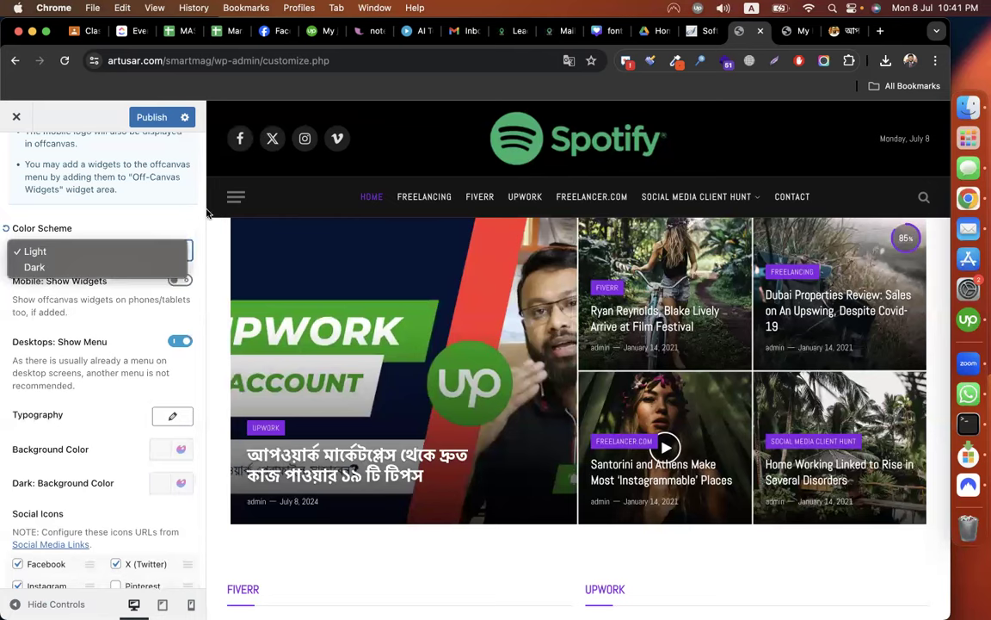
{"action": "left_click", "coordinate": [217, 183]}
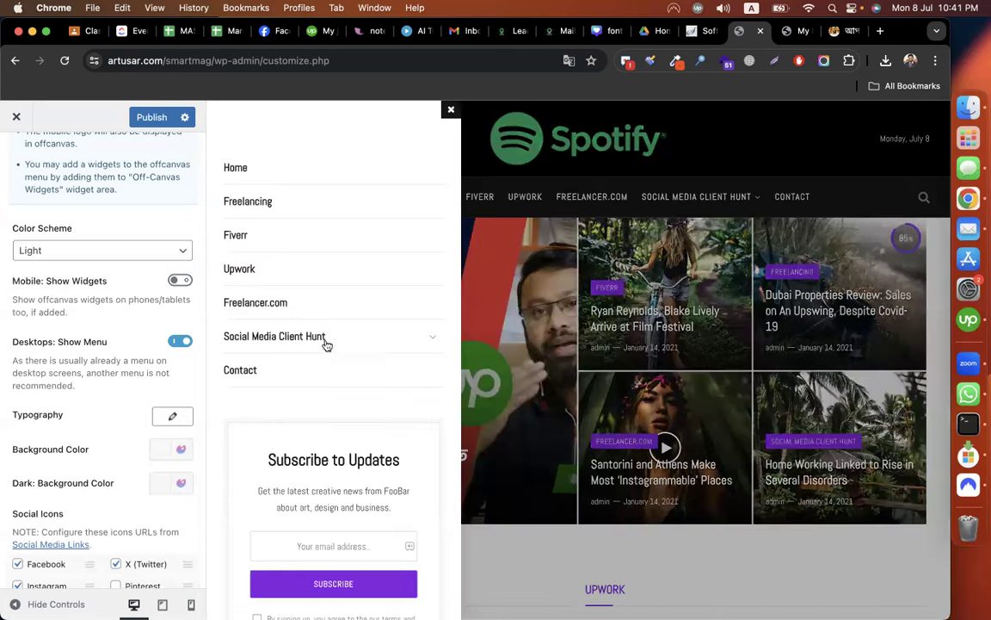
{"action": "left_click", "coordinate": [71, 250]}
{"action": "left_click", "coordinate": [64, 266]}
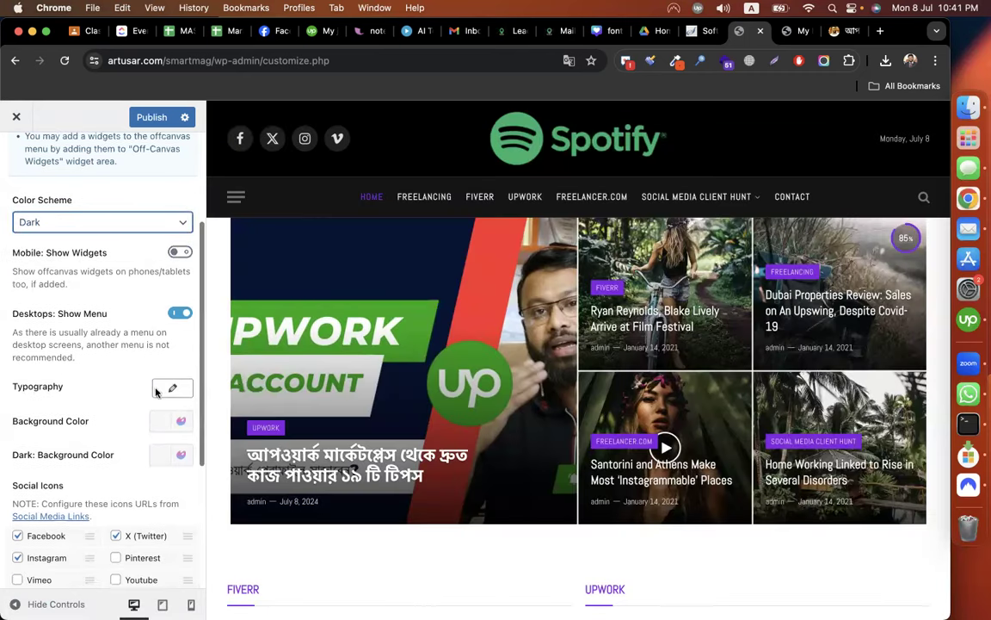
{"action": "scroll", "coordinate": [129, 387], "scroll_direction": "down", "scroll_amount": 2}
{"action": "scroll", "coordinate": [129, 344], "scroll_direction": "down", "scroll_amount": 5}
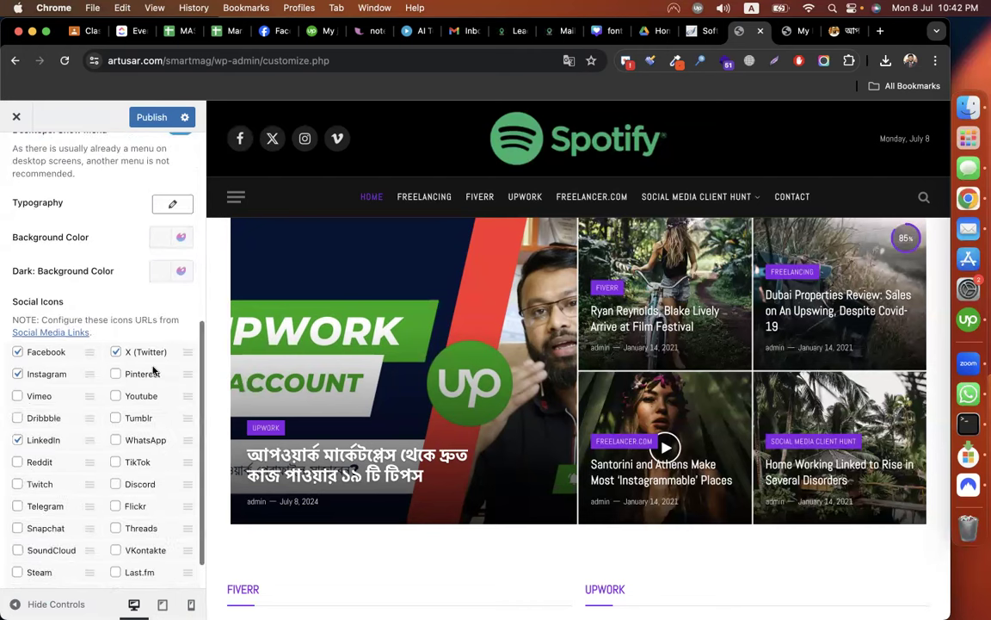
{"action": "scroll", "coordinate": [153, 370], "scroll_direction": "down", "scroll_amount": 1}
{"action": "scroll", "coordinate": [34, 164], "scroll_direction": "up", "scroll_amount": 10}
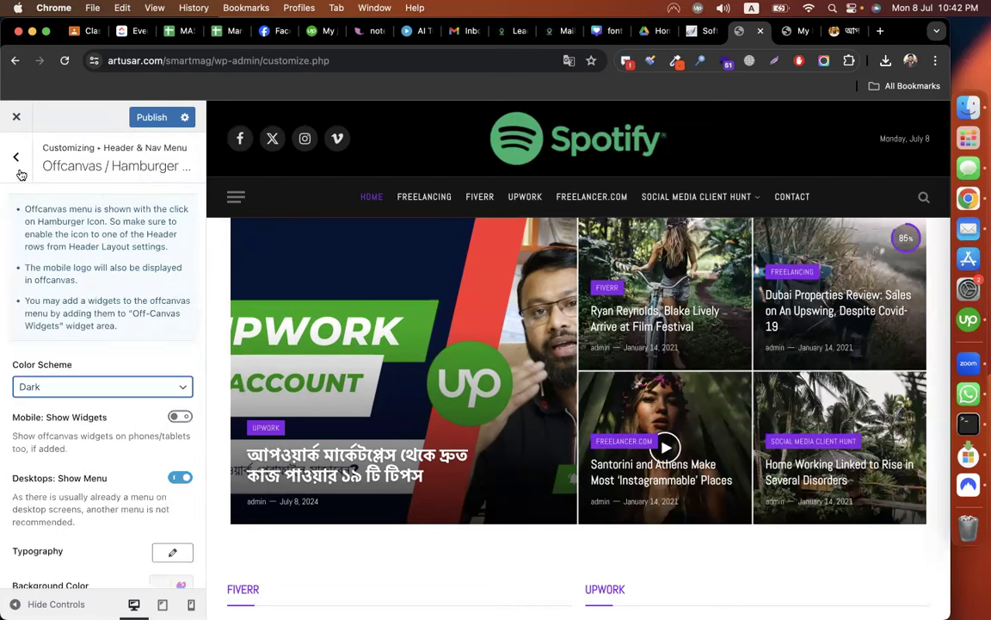
{"action": "left_click", "coordinate": [17, 158]}
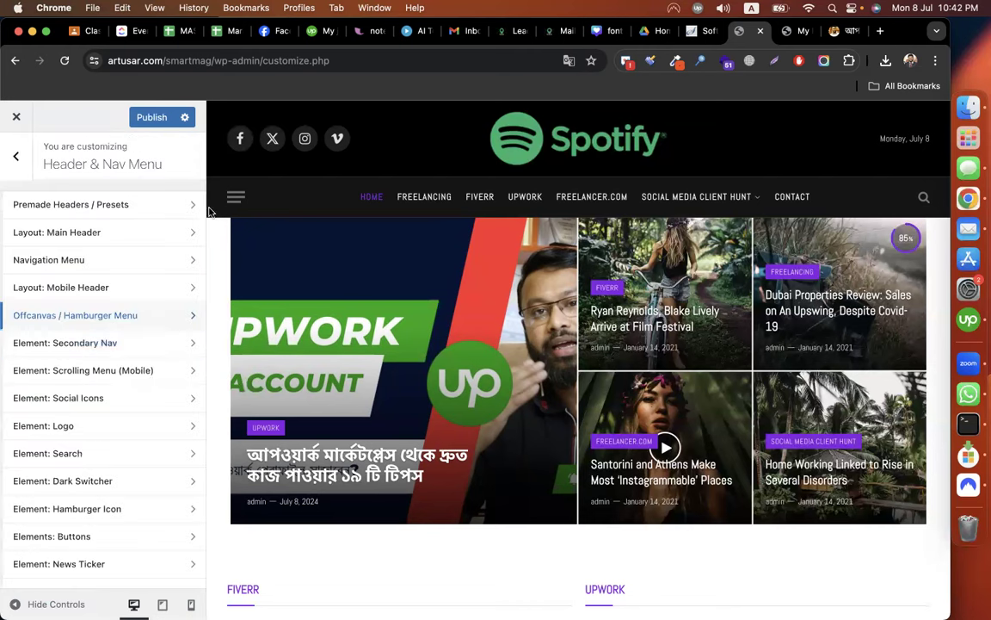
Replace Vimeo with LinkedIn in the header social icons.
{"action": "left_click", "coordinate": [114, 397]}
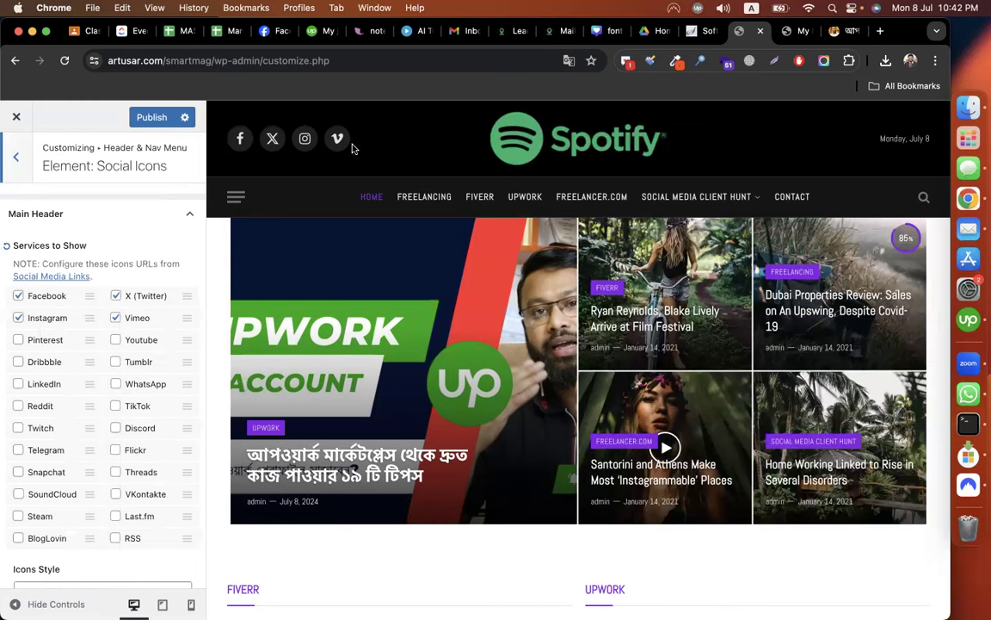
{"action": "left_click", "coordinate": [116, 318]}
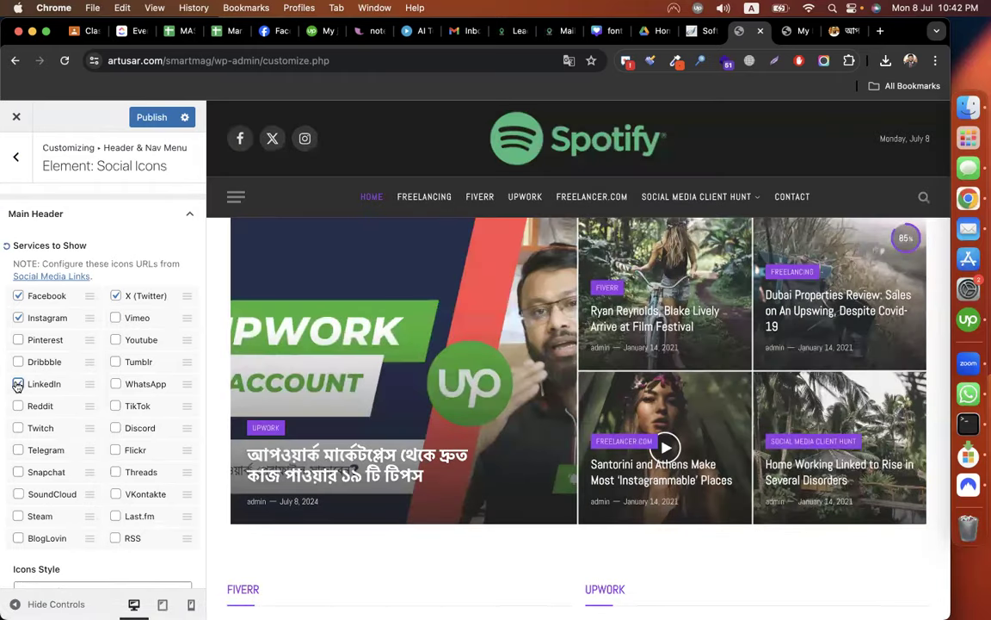
{"action": "left_click", "coordinate": [18, 384]}
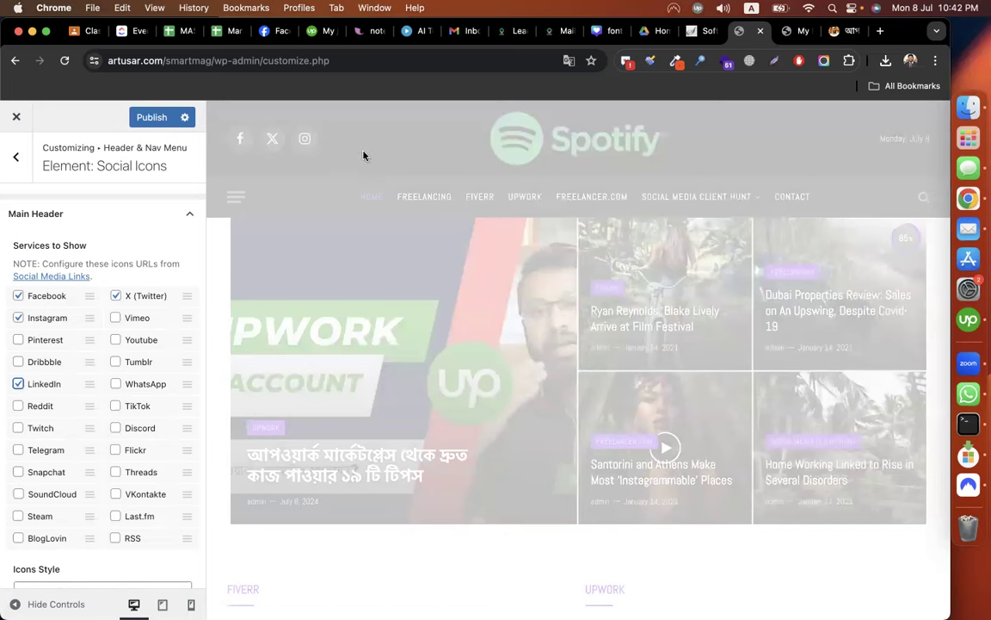
{"action": "scroll", "coordinate": [84, 420], "scroll_direction": "down", "scroll_amount": 4}
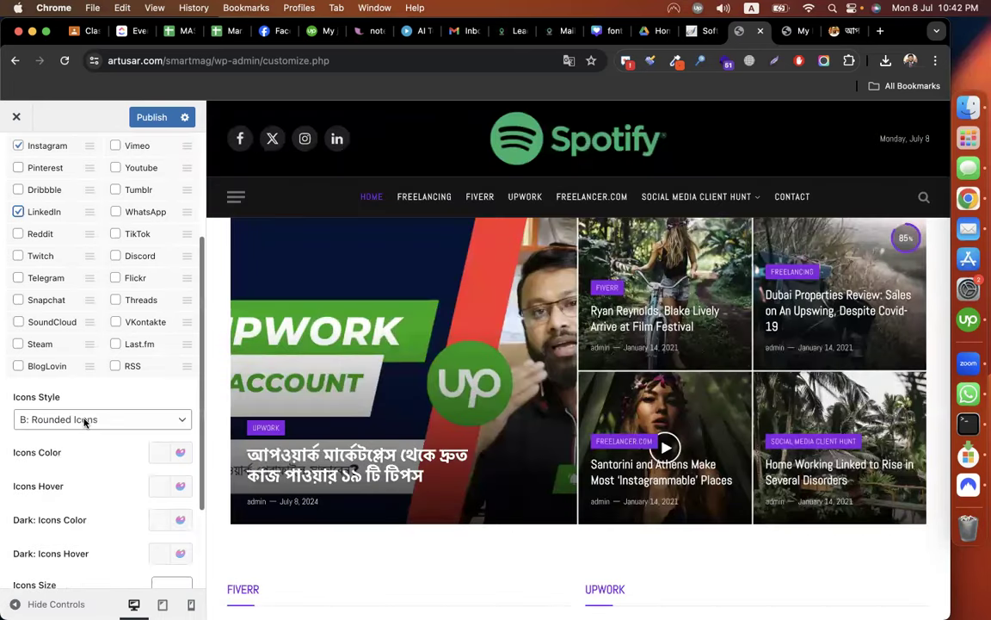
{"action": "scroll", "coordinate": [90, 378], "scroll_direction": "down", "scroll_amount": 2}
Change the header social icons' style using the Style dropdown.
{"action": "left_click", "coordinate": [101, 358]}
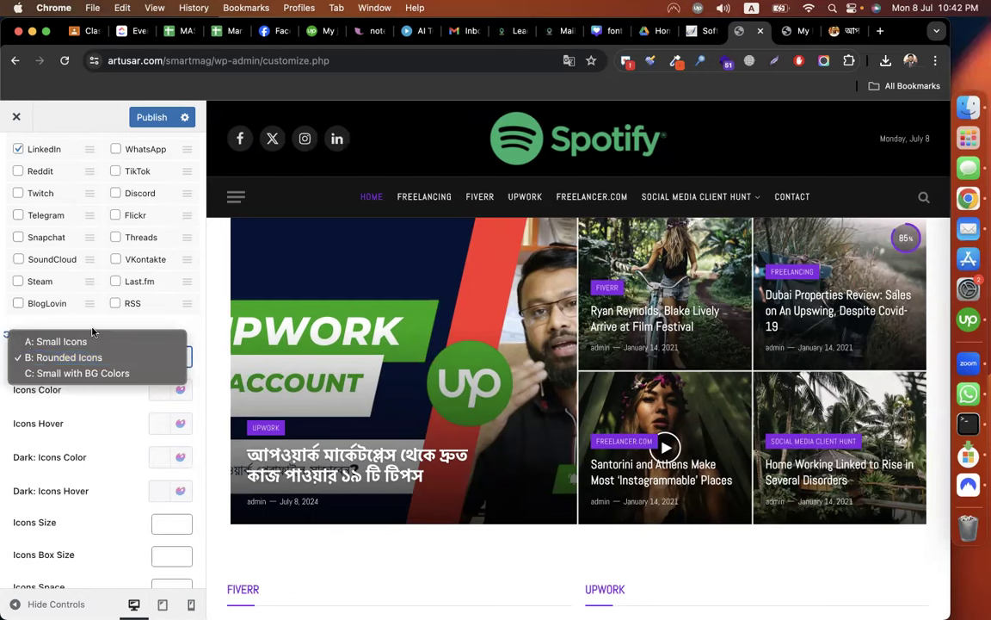
{"action": "left_click", "coordinate": [122, 375]}
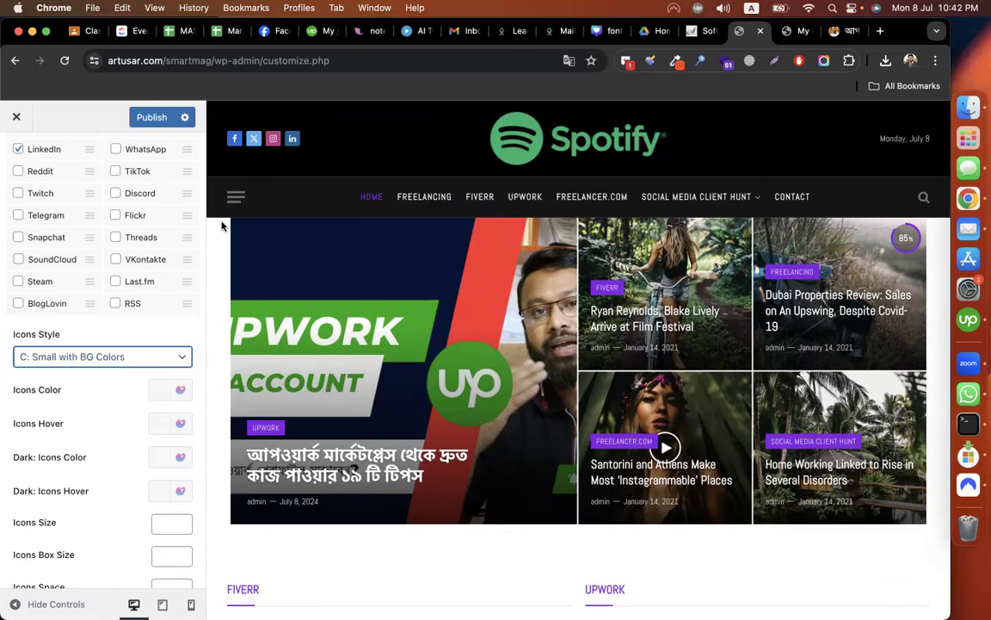
{"action": "left_click", "coordinate": [86, 355]}
{"action": "left_click", "coordinate": [85, 344]}
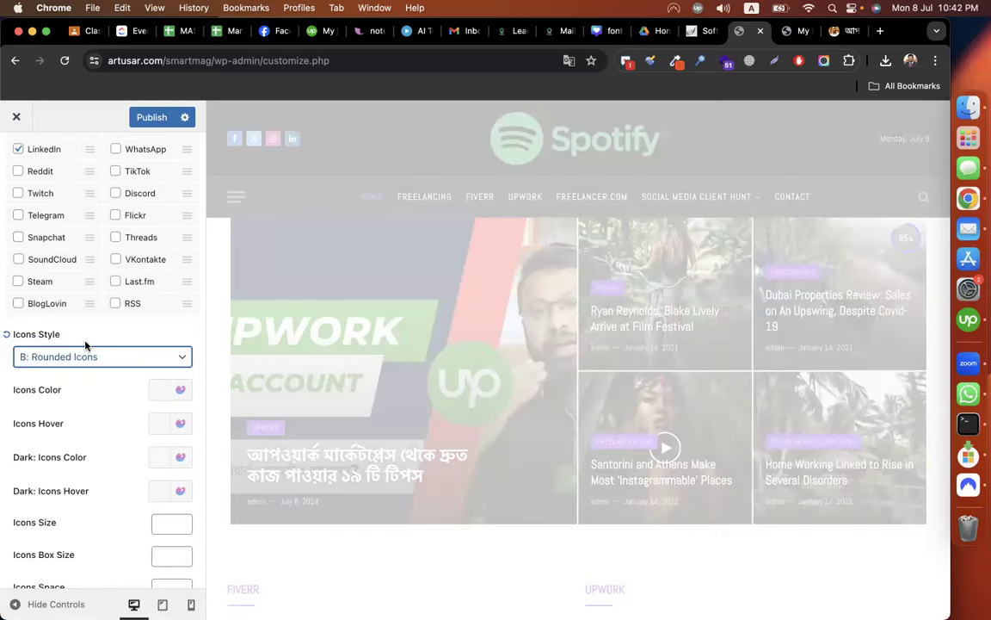
{"action": "scroll", "coordinate": [168, 438], "scroll_direction": "down", "scroll_amount": 2}
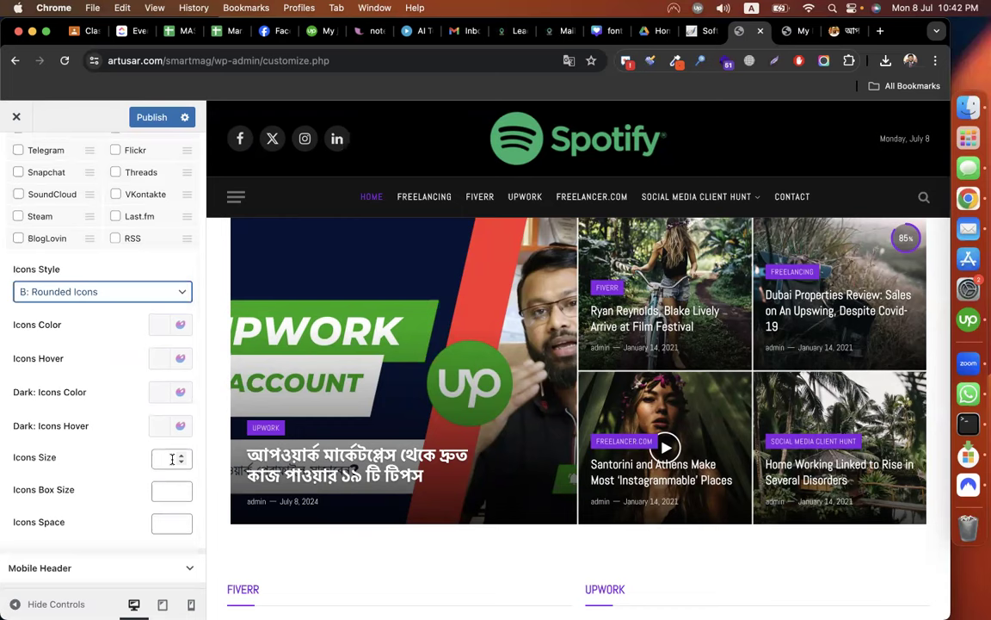
{"action": "scroll", "coordinate": [113, 393], "scroll_direction": "up", "scroll_amount": 5}
{"action": "left_click", "coordinate": [18, 152]}
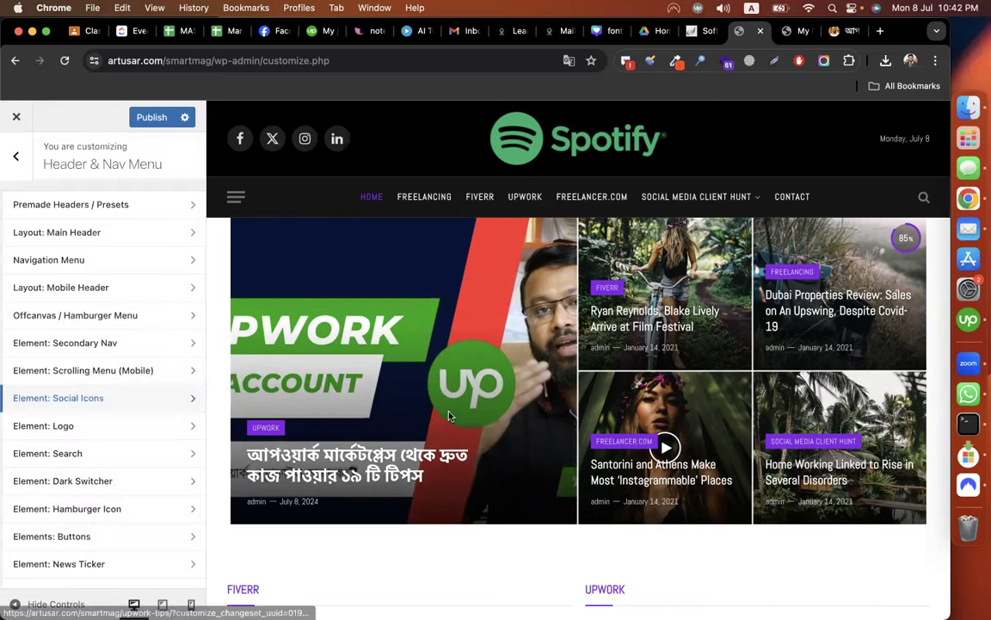
{"action": "scroll", "coordinate": [449, 413], "scroll_direction": "down", "scroll_amount": 5}
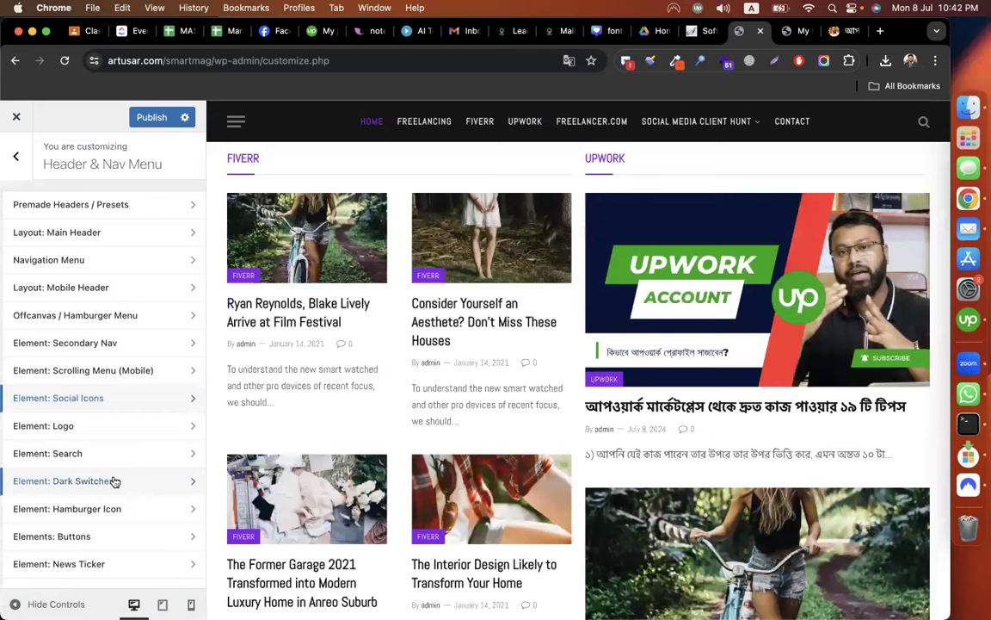
{"action": "scroll", "coordinate": [307, 414], "scroll_direction": "down", "scroll_amount": 4}
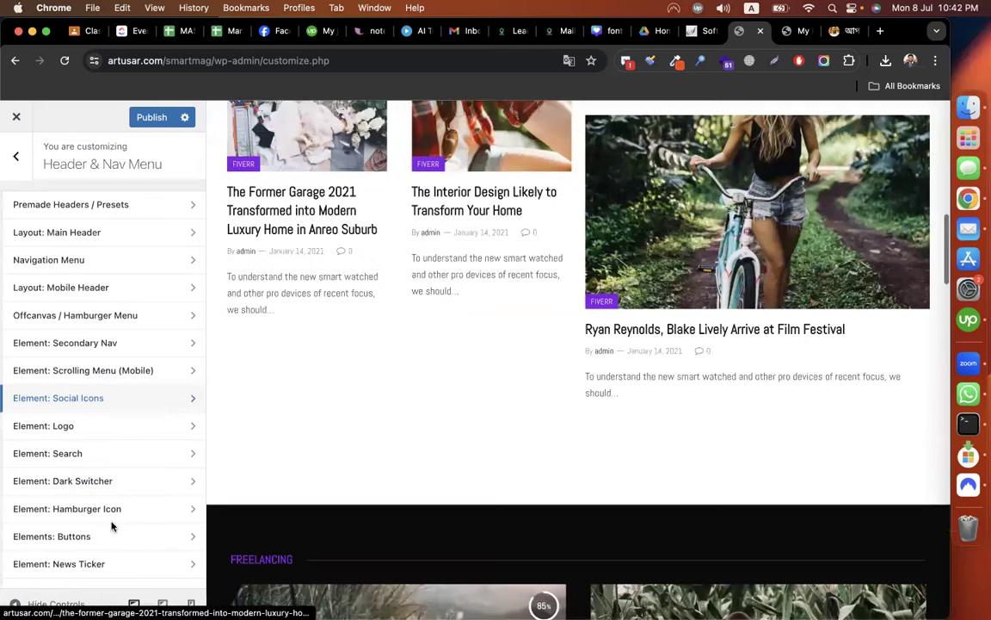
{"action": "left_click", "coordinate": [113, 531]}
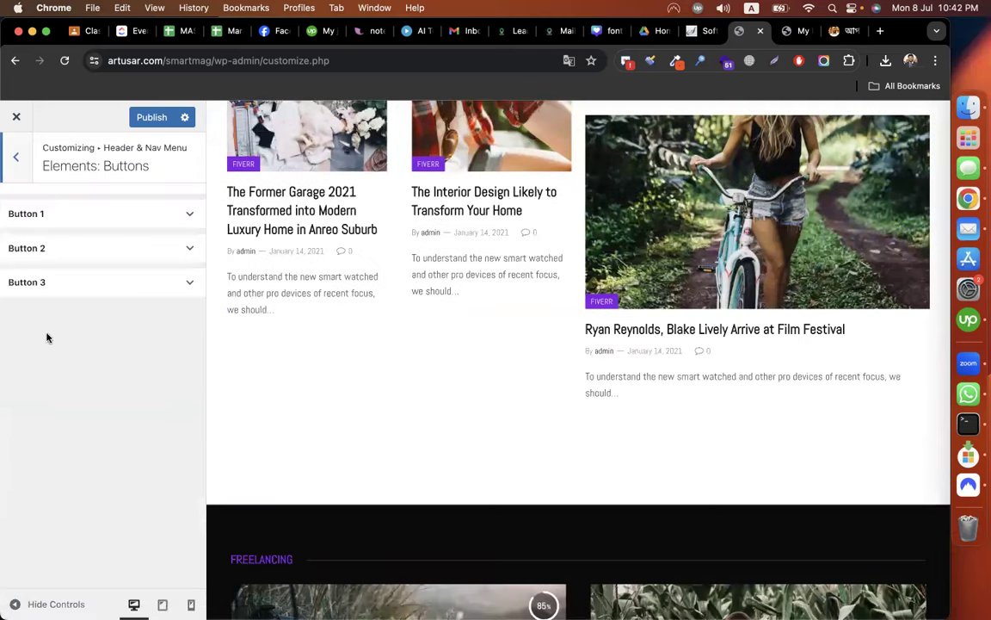
{"action": "left_click", "coordinate": [50, 214]}
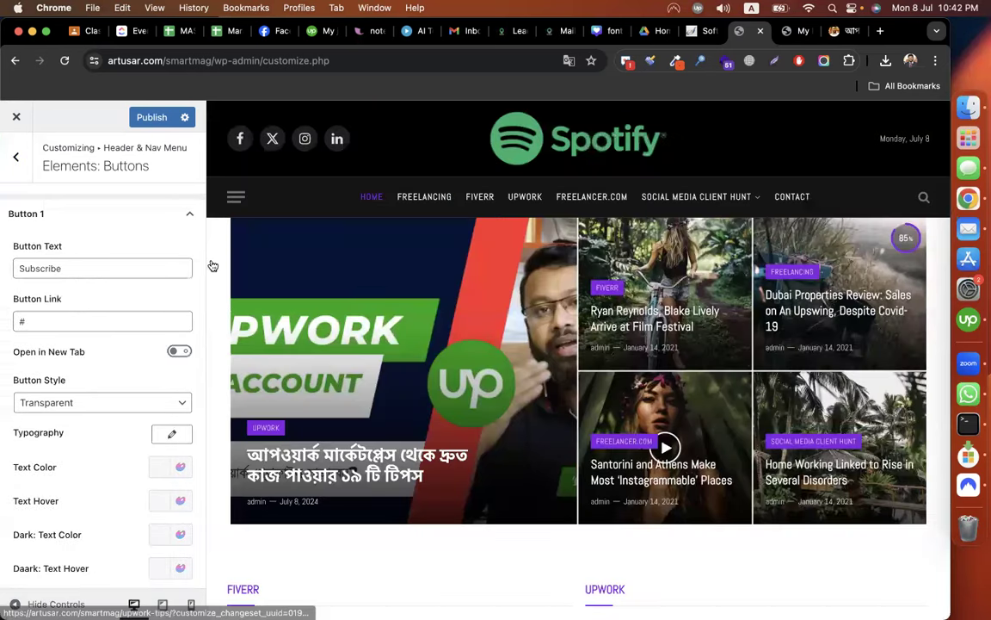
{"action": "left_click", "coordinate": [15, 160]}
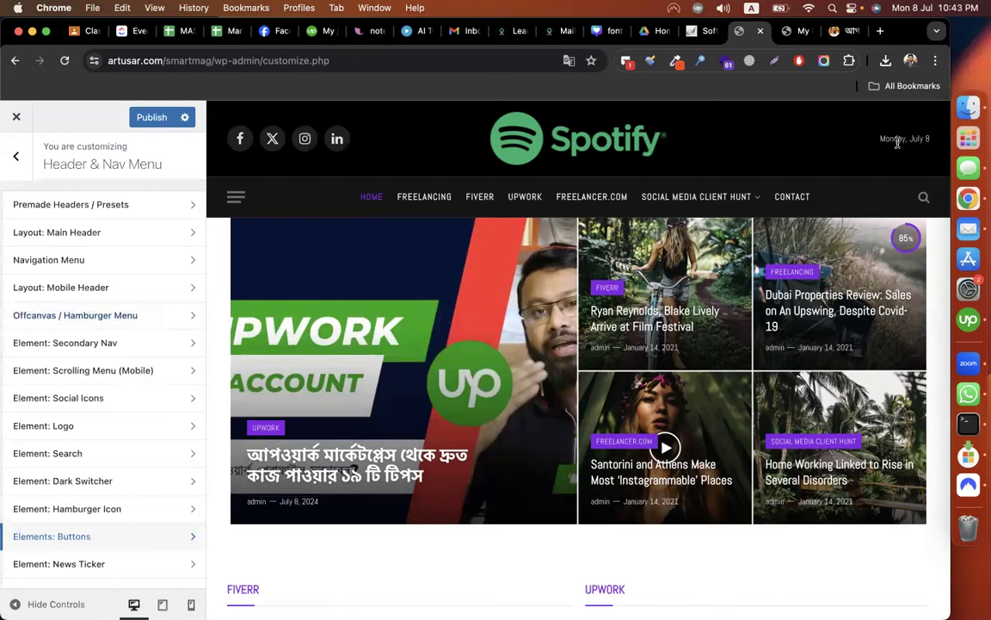
Replace Date with Button 1 in the main header's Elements Right.
{"action": "left_click", "coordinate": [137, 247]}
{"action": "scroll", "coordinate": [117, 404], "scroll_direction": "down", "scroll_amount": 1}
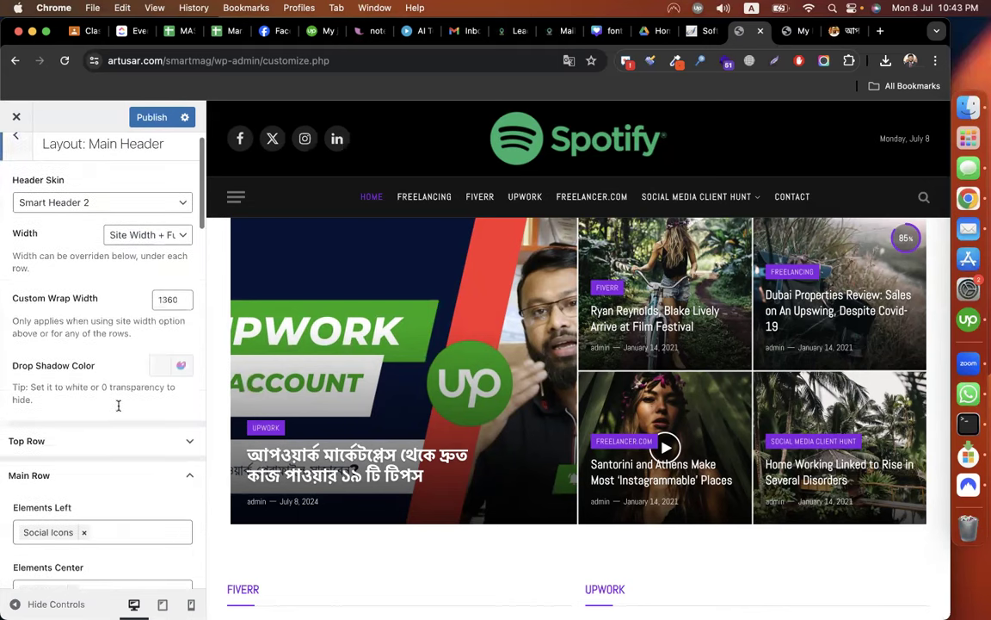
{"action": "scroll", "coordinate": [109, 358], "scroll_direction": "down", "scroll_amount": 3}
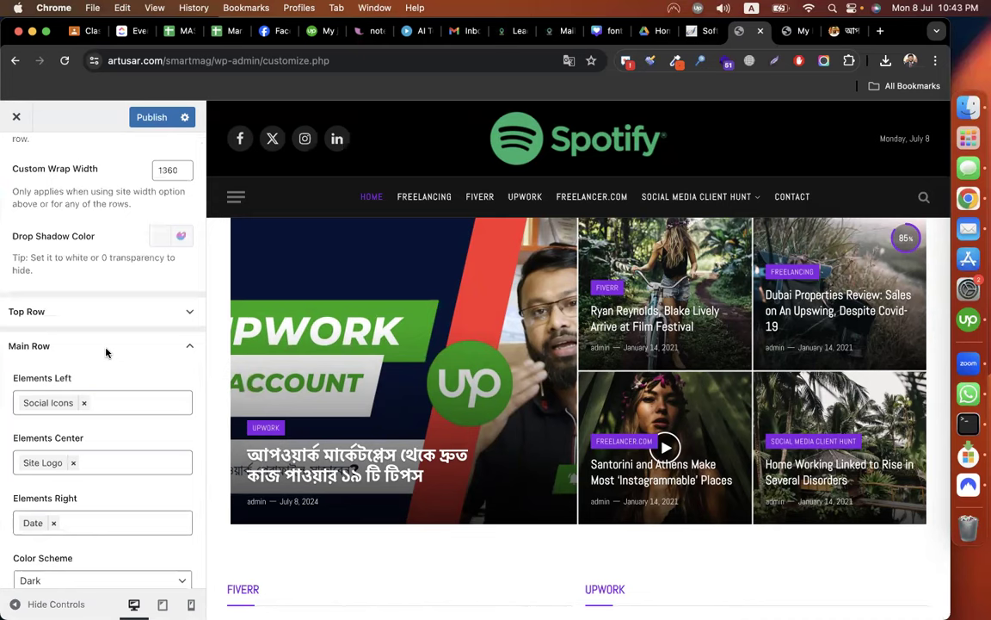
{"action": "scroll", "coordinate": [106, 352], "scroll_direction": "down", "scroll_amount": 2}
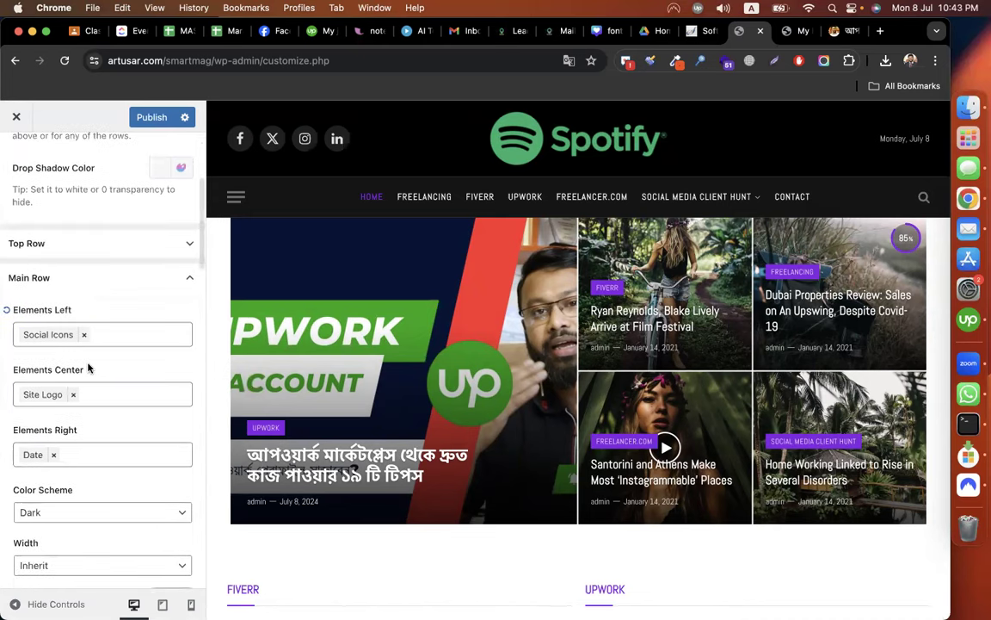
{"action": "left_click", "coordinate": [52, 456]}
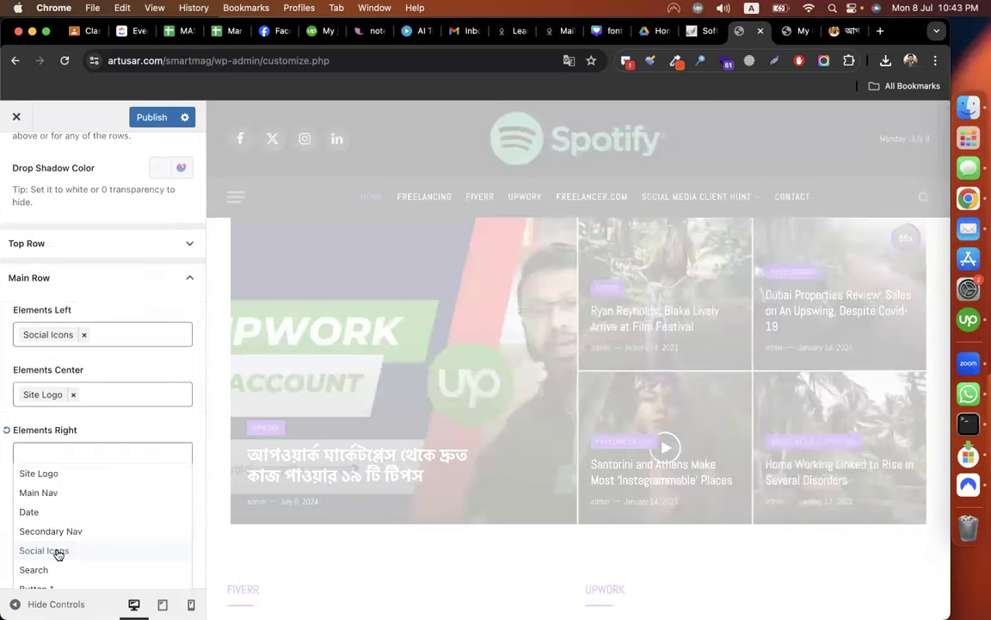
{"action": "scroll", "coordinate": [44, 514], "scroll_direction": "down", "scroll_amount": 2}
{"action": "left_click", "coordinate": [36, 504]}
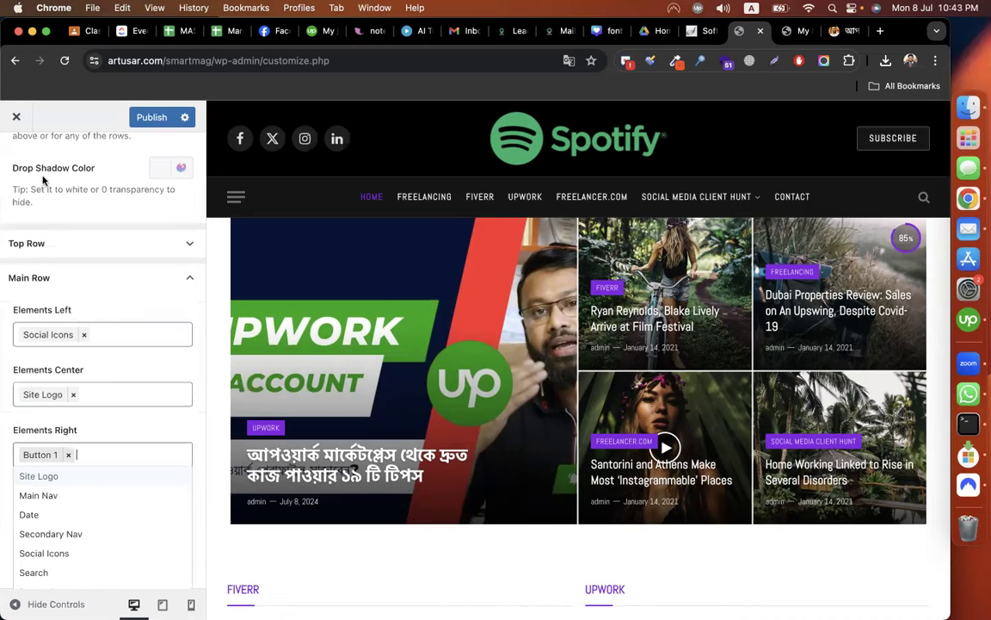
Open the Elements: Buttons settings and select the existing Subscribe button text.
{"action": "scroll", "coordinate": [15, 184], "scroll_direction": "up", "scroll_amount": 5}
{"action": "left_click", "coordinate": [16, 156]}
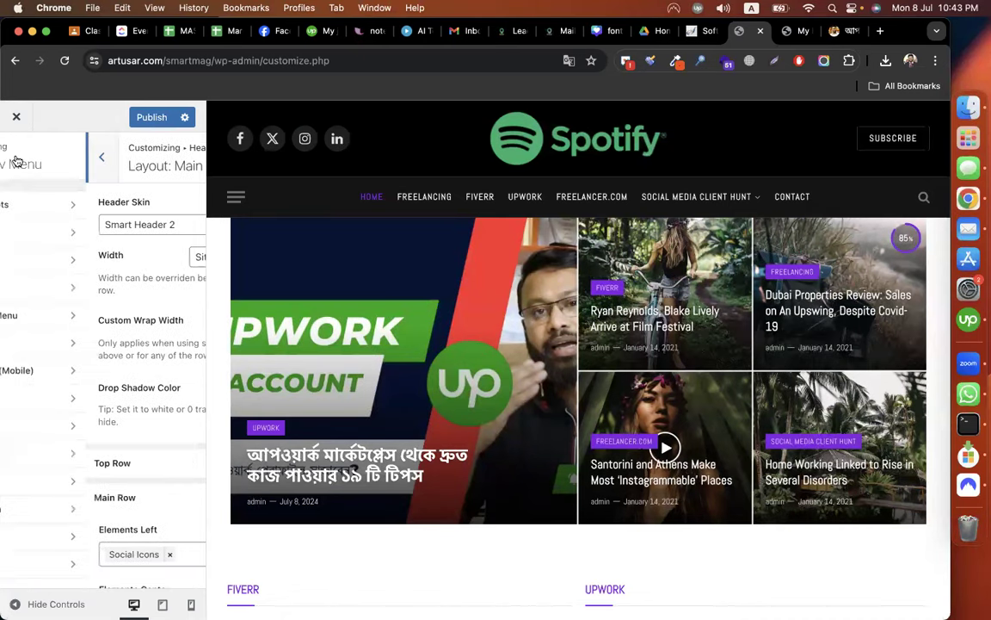
{"action": "left_click", "coordinate": [77, 436]}
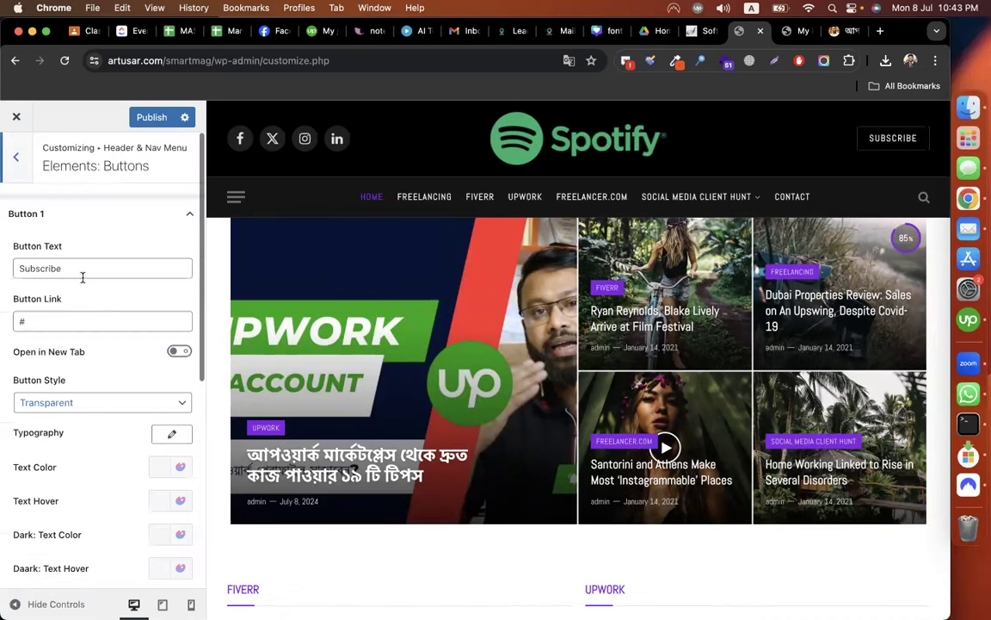
{"action": "double_click", "coordinate": [81, 269]}
Change Button 1's text to 'Contact Us'.
{"action": "type", "text": "CO"}
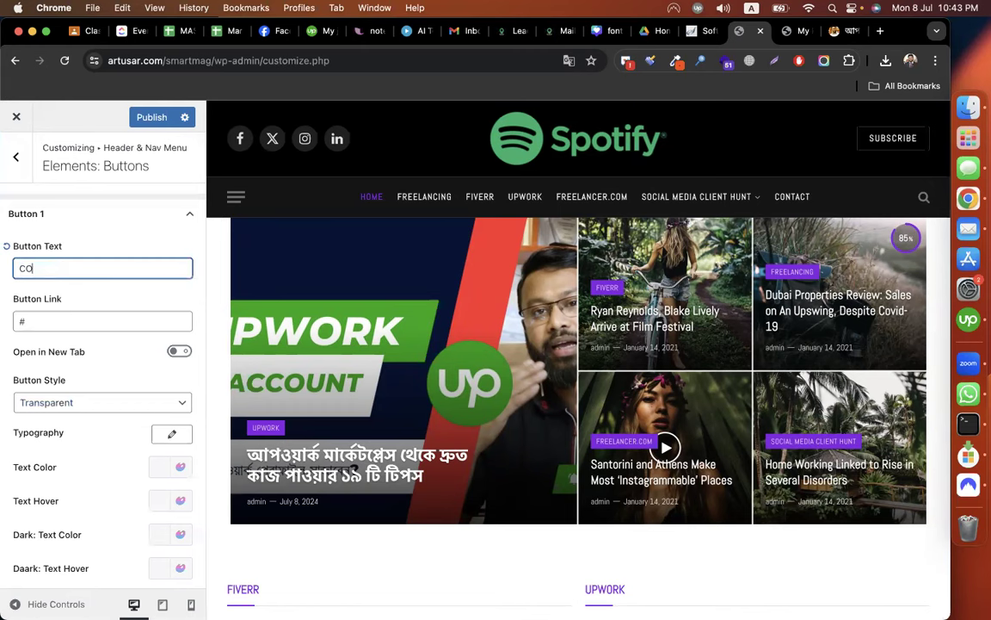
{"action": "type", "text": "ntatc"}
{"action": "key", "text": "BackSpace"}
{"action": "key", "text": "BackSpace"}
{"action": "key", "text": "BackSpace"}
{"action": "key", "text": "BackSpace"}
{"action": "key", "text": "BackSpace"}
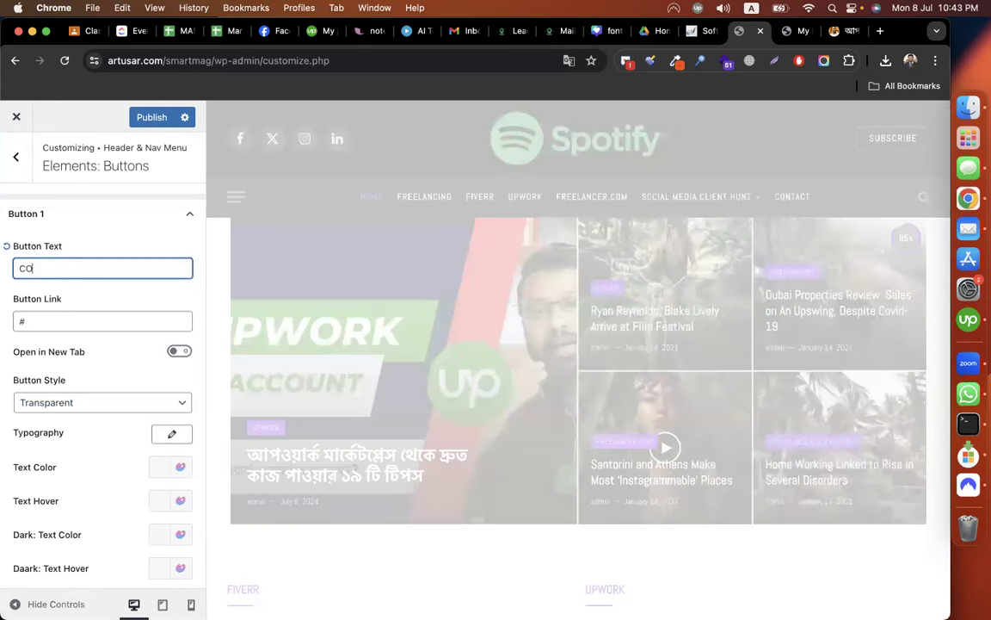
{"action": "key", "text": "BackSpace"}
{"action": "type", "text": "ontact Us"}
Set the button link to a mailto: address with the contact's e-mail, replacing the phone link.
{"action": "left_click", "coordinate": [74, 323]}
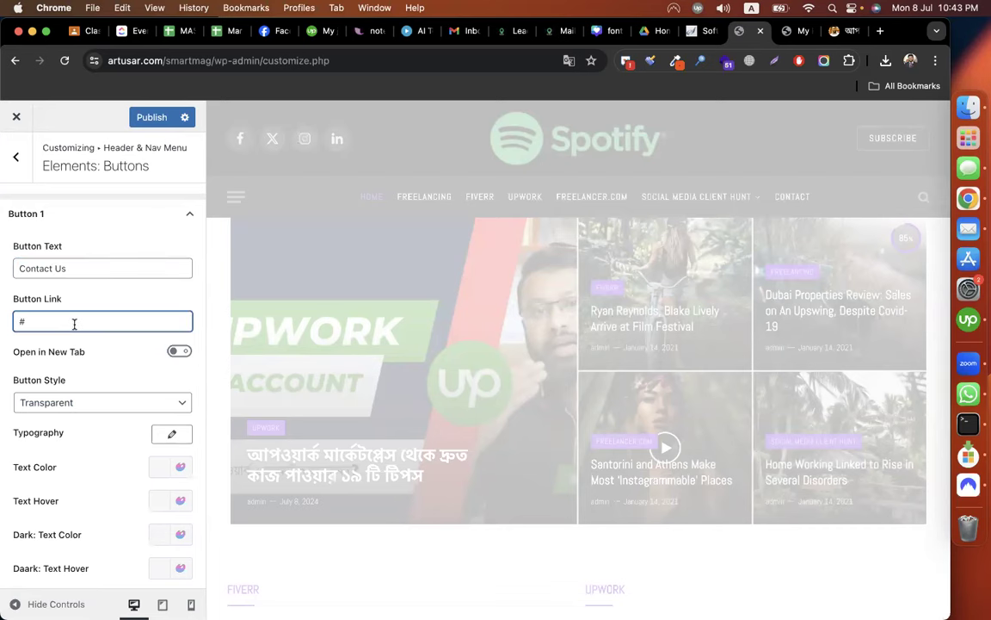
{"action": "double_click", "coordinate": [74, 324]}
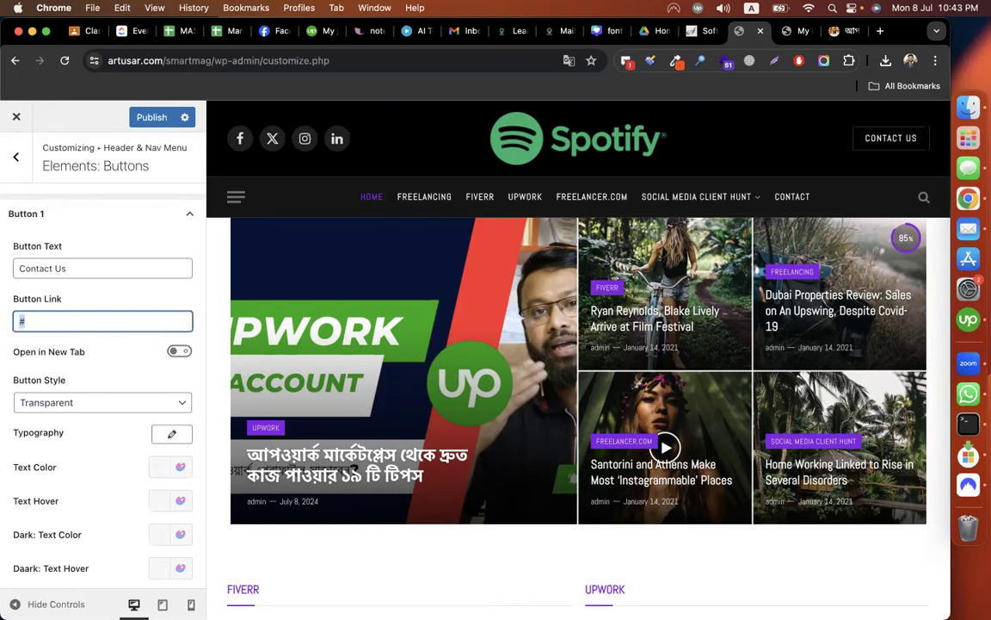
{"action": "type", "text": "te"}
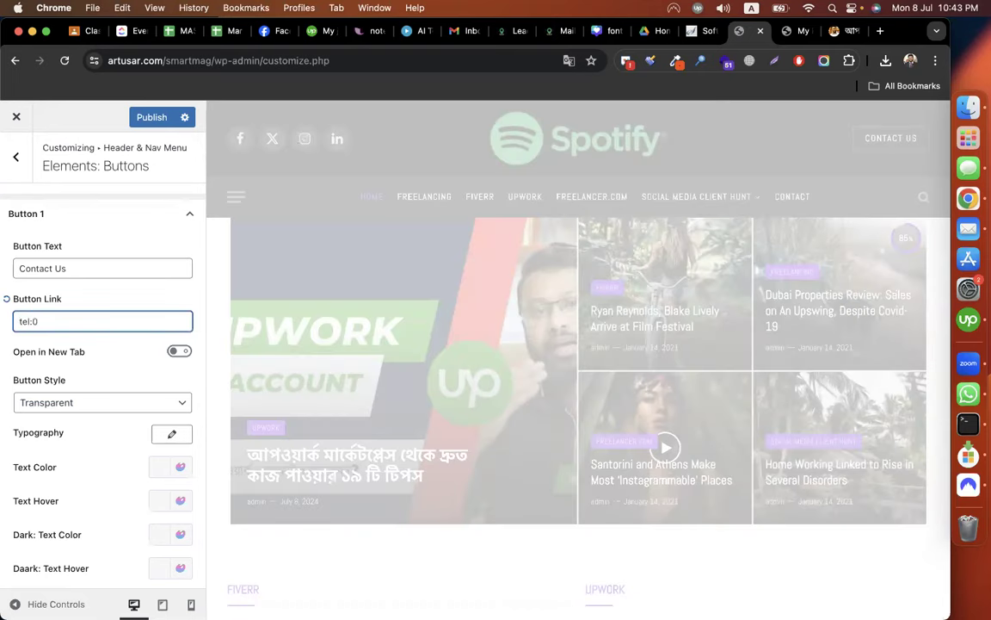
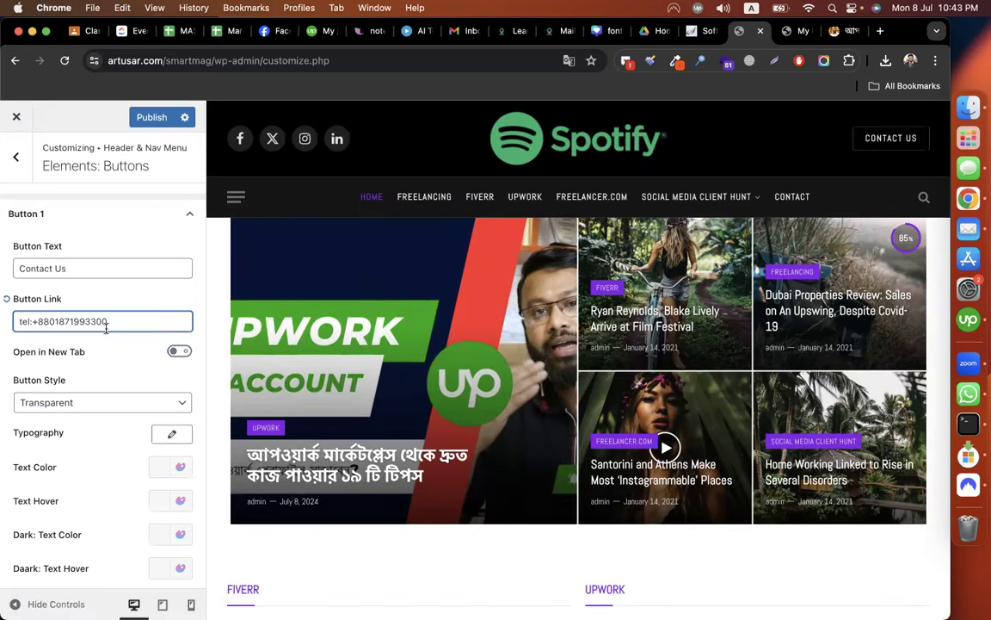
{"action": "key", "text": "super+a"}
{"action": "type", "text": "mailto:"}
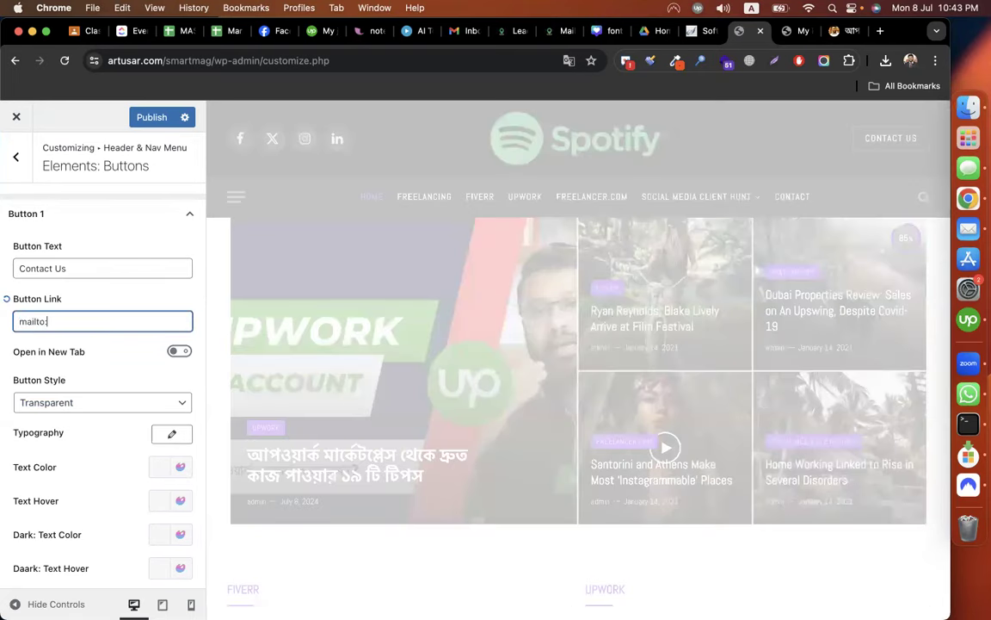
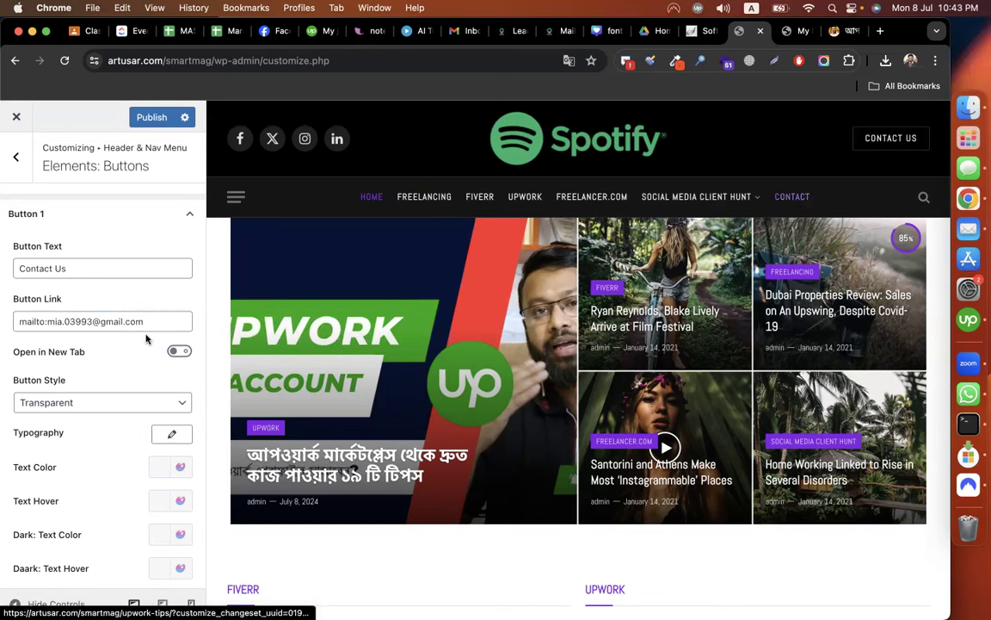
{"action": "left_click", "coordinate": [16, 148]}
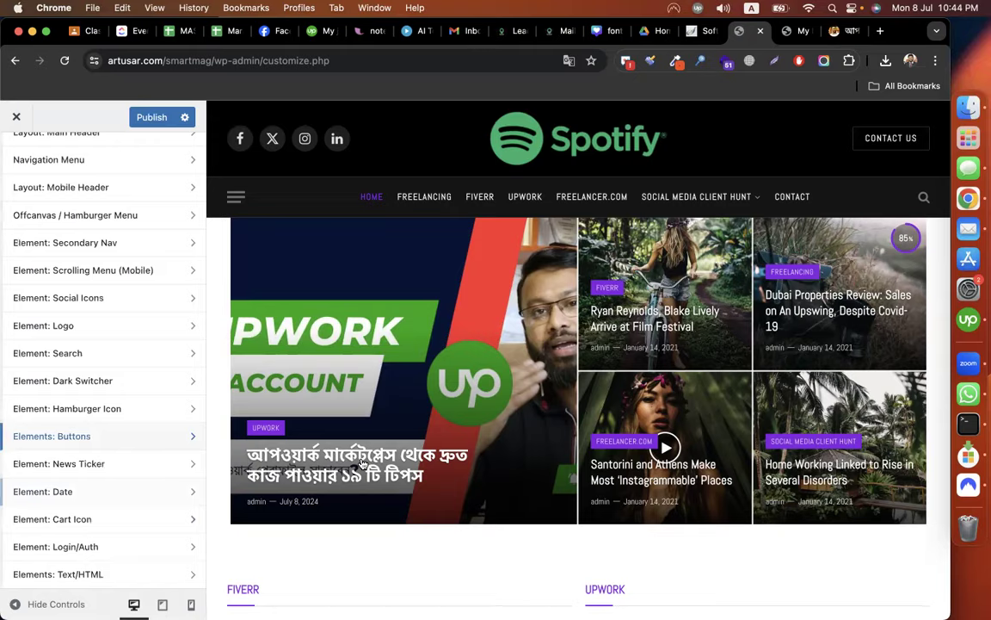
Publish the header changes to the live site.
{"action": "scroll", "coordinate": [361, 463], "scroll_direction": "down", "scroll_amount": 5}
{"action": "scroll", "coordinate": [66, 222], "scroll_direction": "up", "scroll_amount": 2}
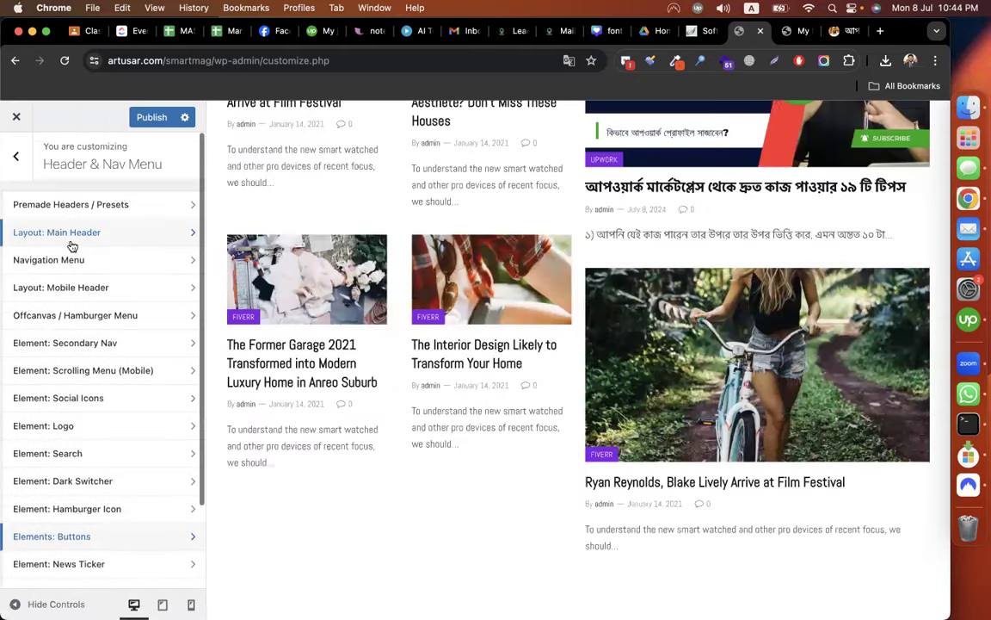
{"action": "left_click", "coordinate": [137, 121]}
Navigate from the main Customizer list into Footer Settings, with the footer in the preview.
{"action": "scroll", "coordinate": [533, 354], "scroll_direction": "down", "scroll_amount": 1}
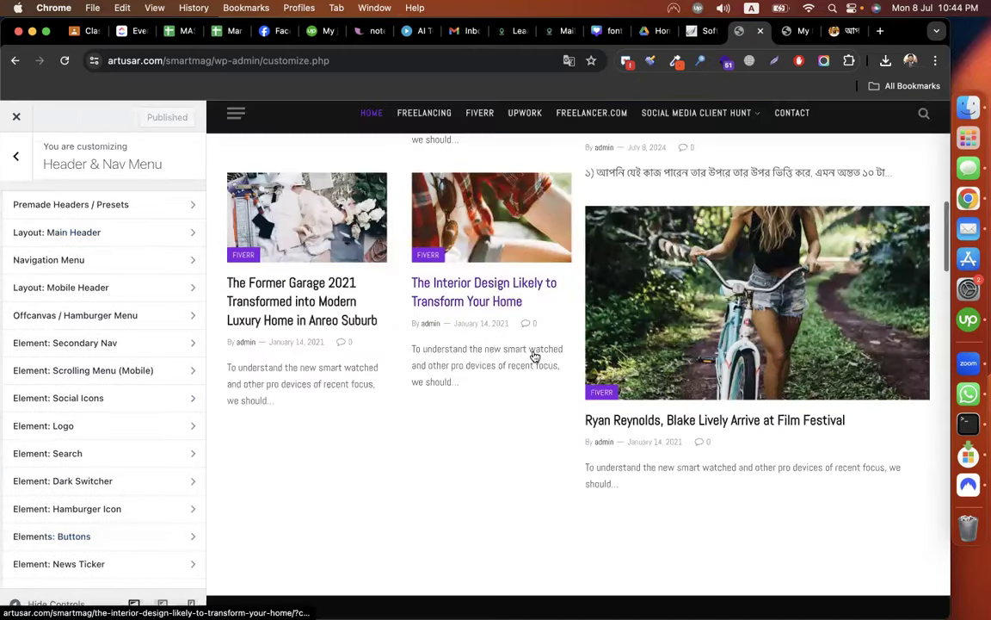
{"action": "scroll", "coordinate": [533, 355], "scroll_direction": "down", "scroll_amount": 10}
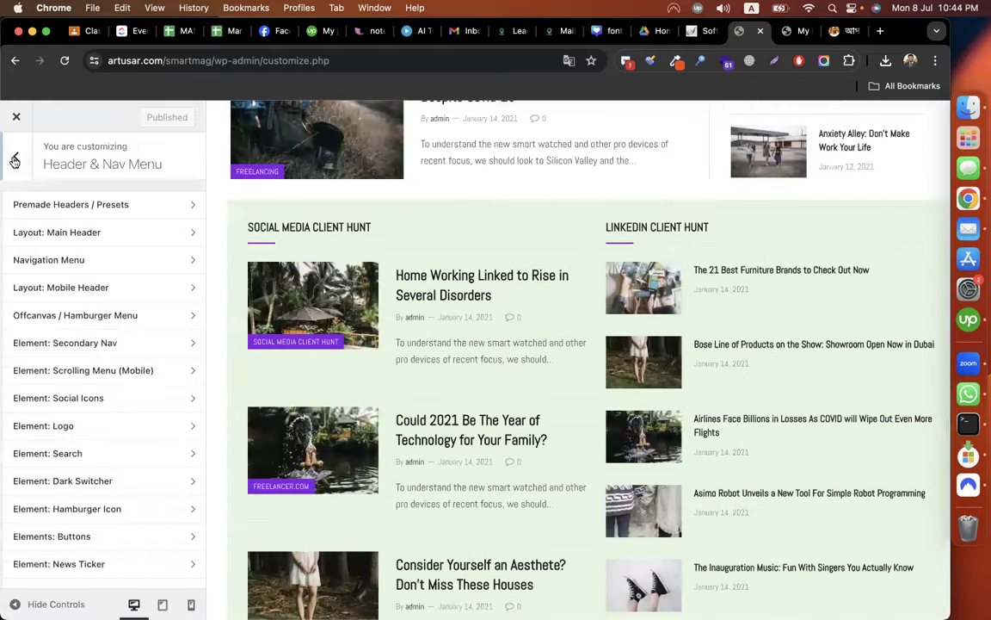
{"action": "left_click", "coordinate": [14, 161]}
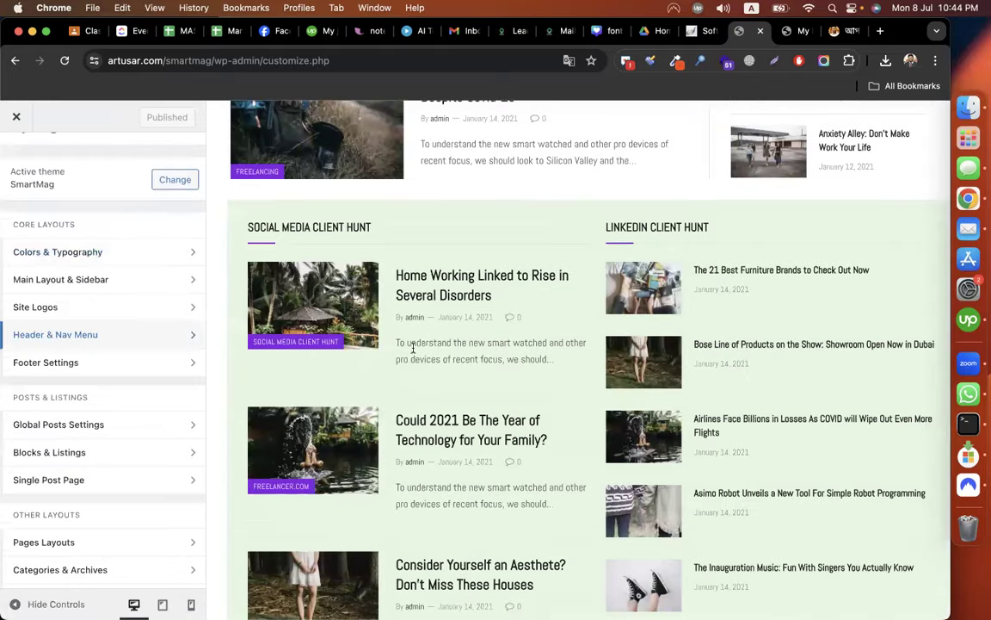
{"action": "scroll", "coordinate": [413, 347], "scroll_direction": "down", "scroll_amount": 10}
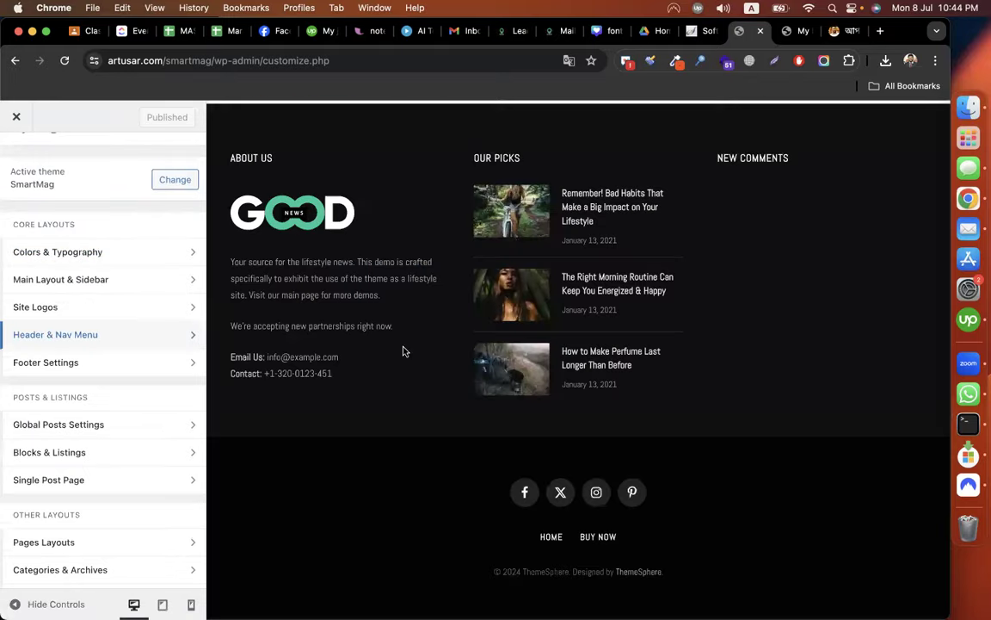
{"action": "left_click", "coordinate": [142, 365]}
{"action": "scroll", "coordinate": [602, 392], "scroll_direction": "up", "scroll_amount": 1}
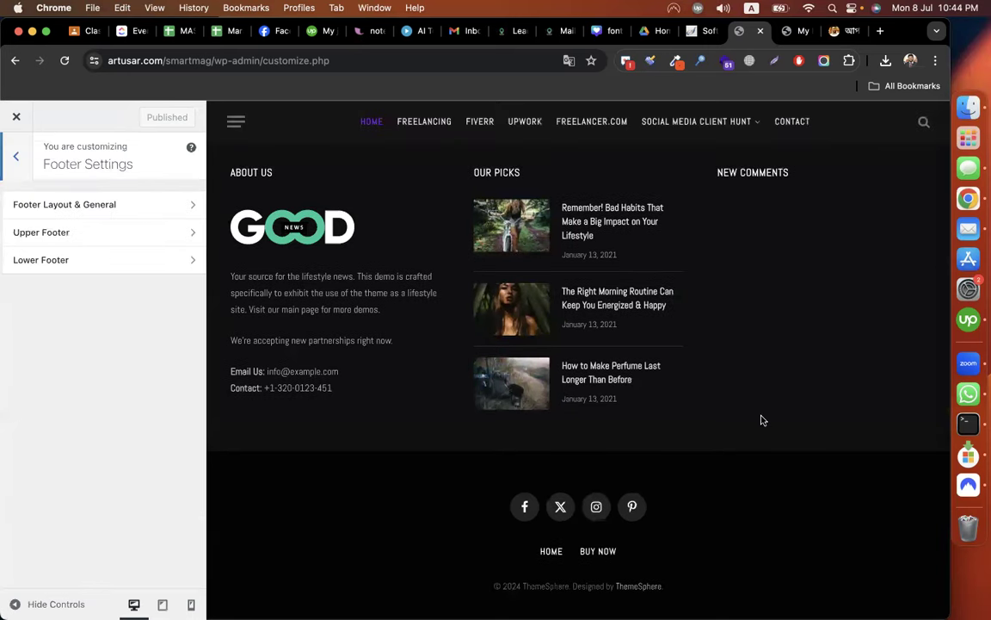
{"action": "scroll", "coordinate": [761, 420], "scroll_direction": "up", "scroll_amount": 2}
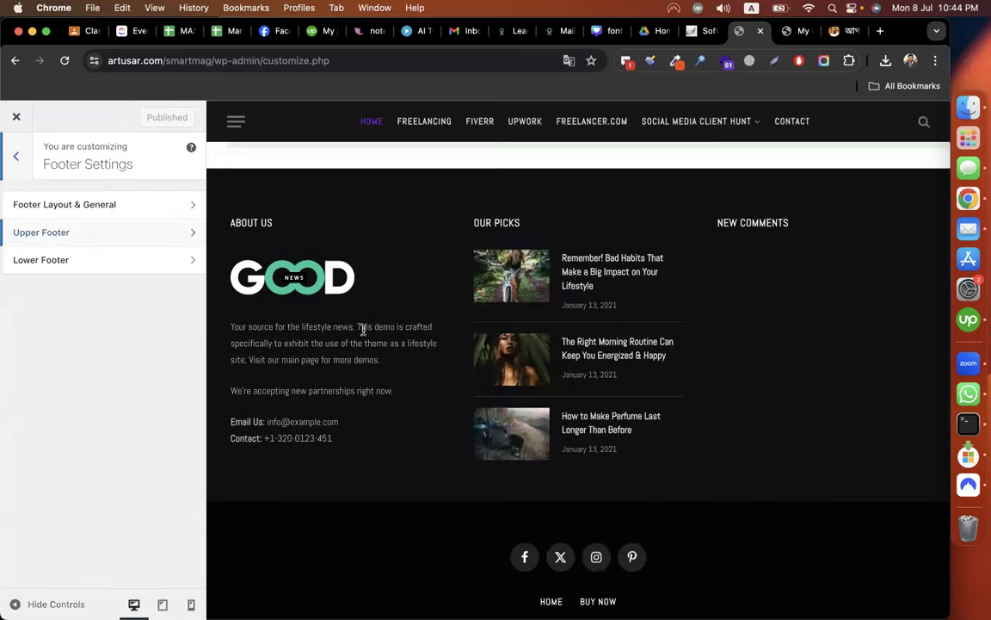
{"action": "scroll", "coordinate": [363, 332], "scroll_direction": "up", "scroll_amount": 4}
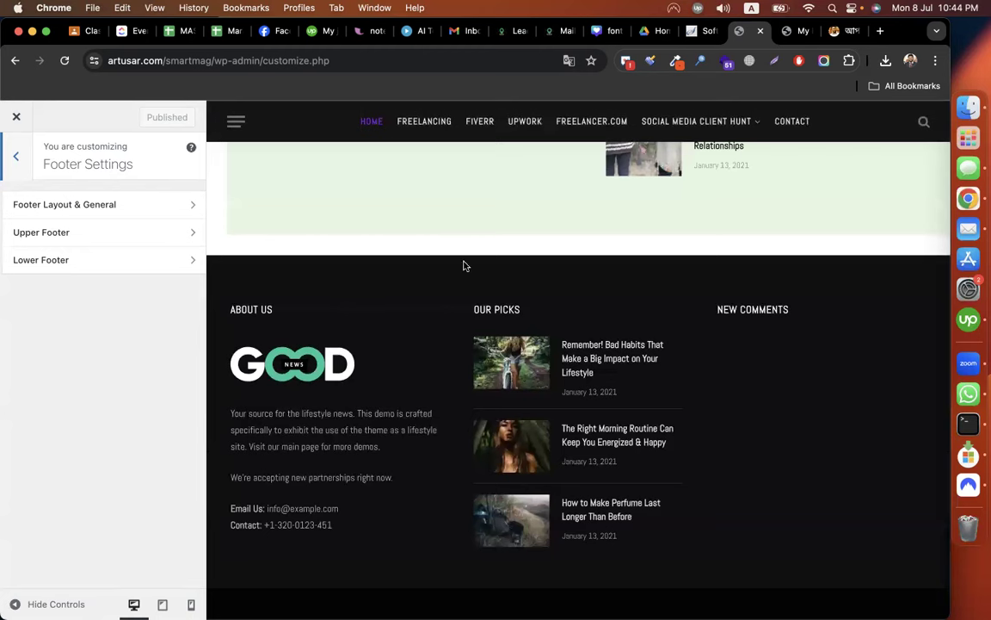
Review the Upper Footer and Lower Footer settings without changes, returning to the footer list.
{"action": "left_click", "coordinate": [86, 232]}
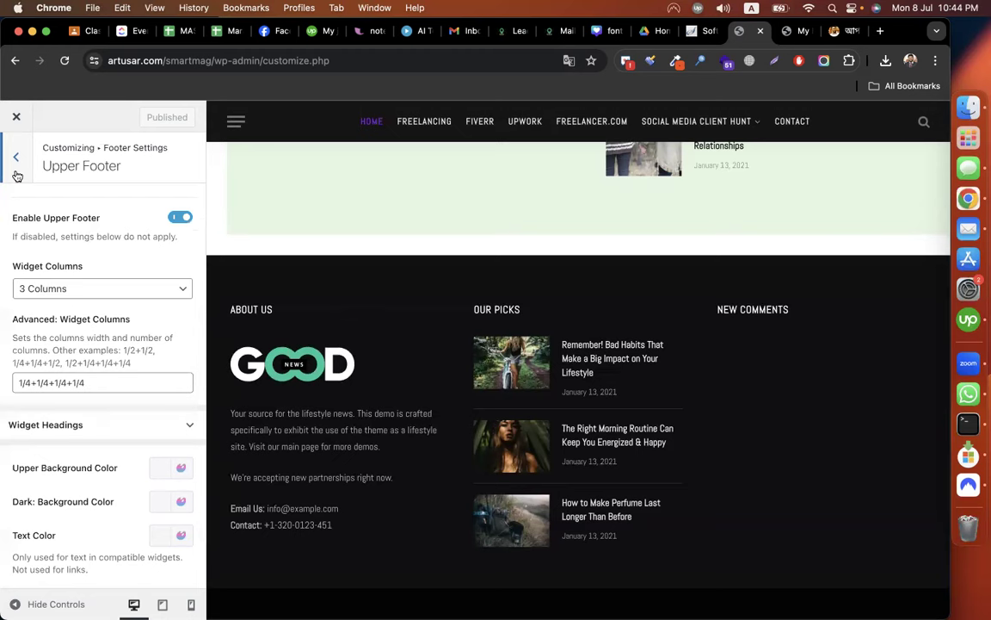
{"action": "key", "text": "Escape"}
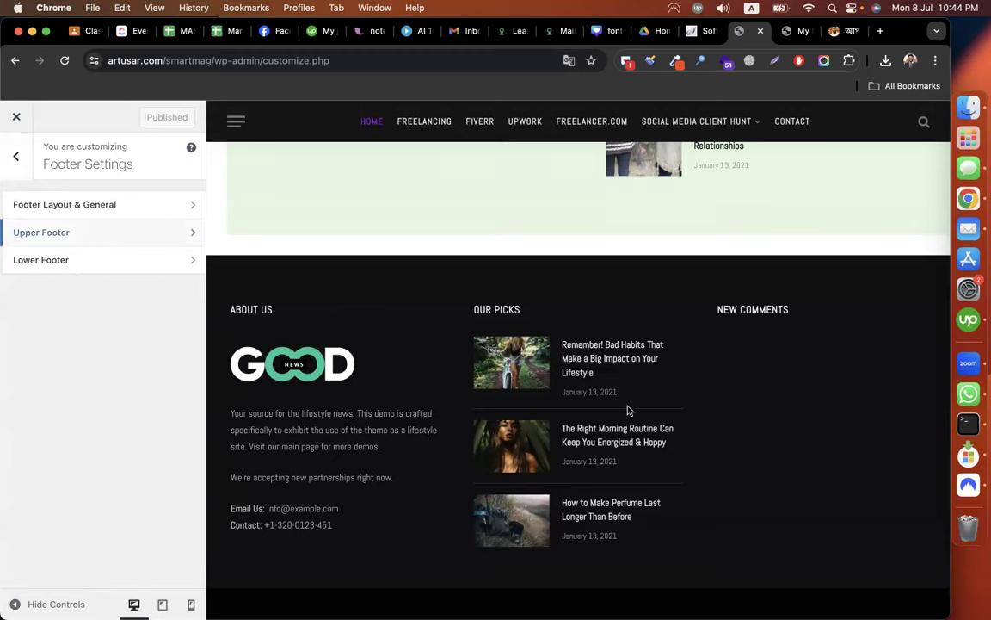
{"action": "scroll", "coordinate": [628, 411], "scroll_direction": "down", "scroll_amount": 3}
{"action": "scroll", "coordinate": [629, 410], "scroll_direction": "up", "scroll_amount": 1}
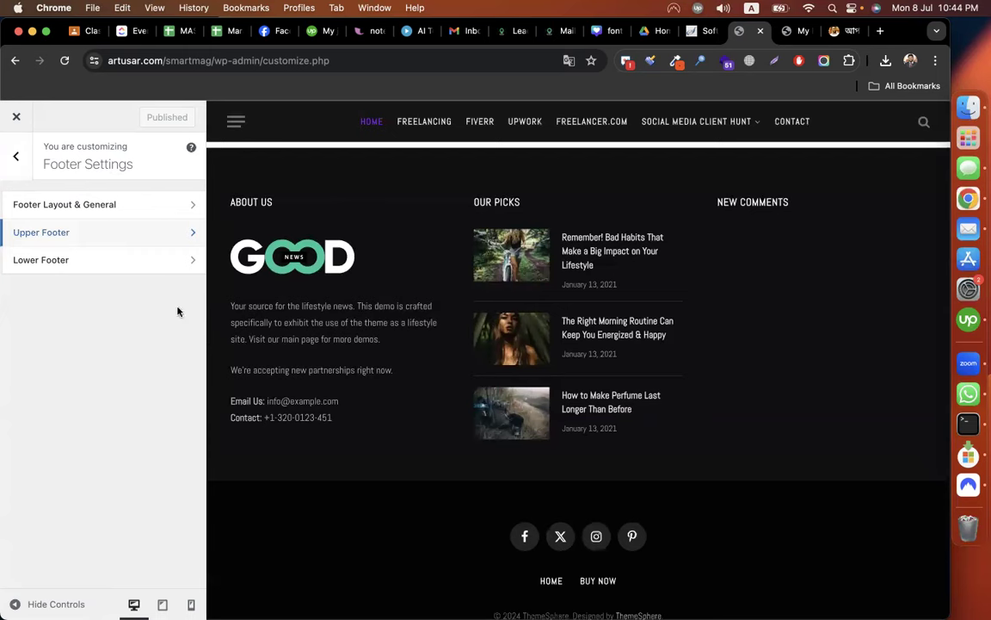
{"action": "left_click", "coordinate": [104, 260]}
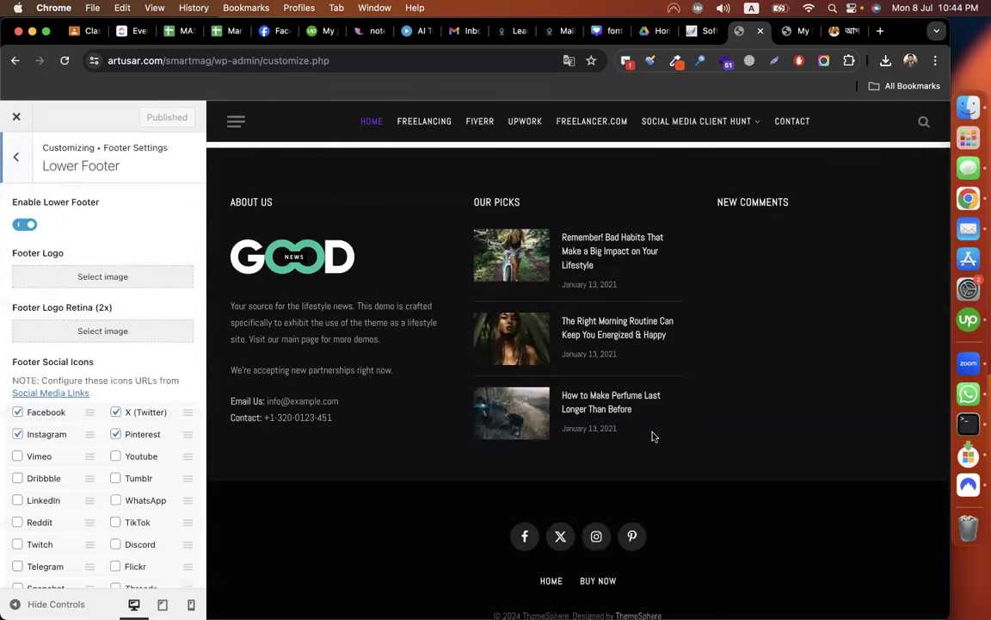
{"action": "scroll", "coordinate": [653, 436], "scroll_direction": "down", "scroll_amount": 1}
{"action": "scroll", "coordinate": [652, 436], "scroll_direction": "up", "scroll_amount": 1}
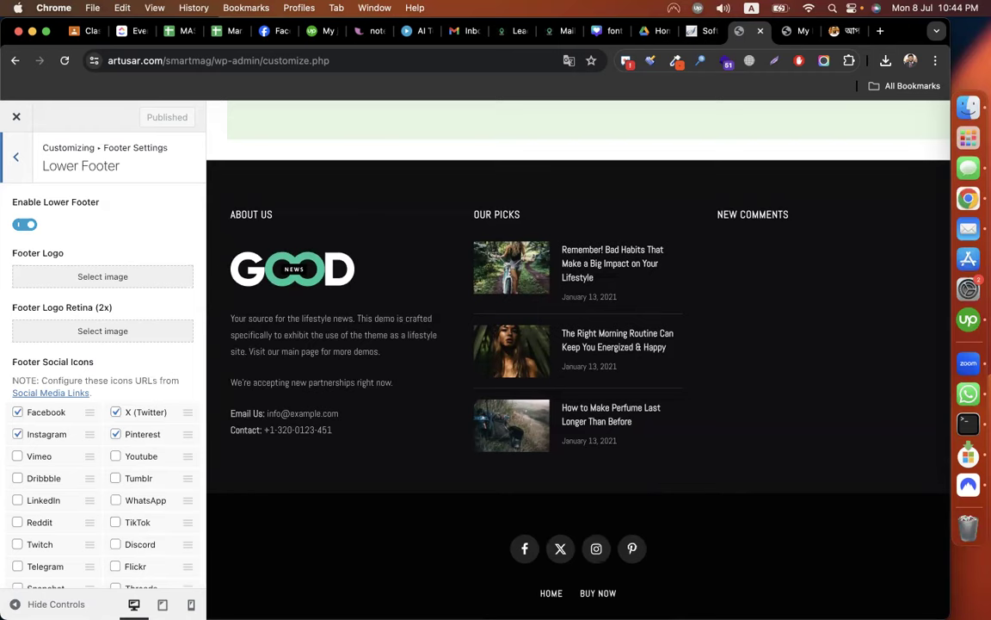
{"action": "scroll", "coordinate": [387, 426], "scroll_direction": "up", "scroll_amount": 3}
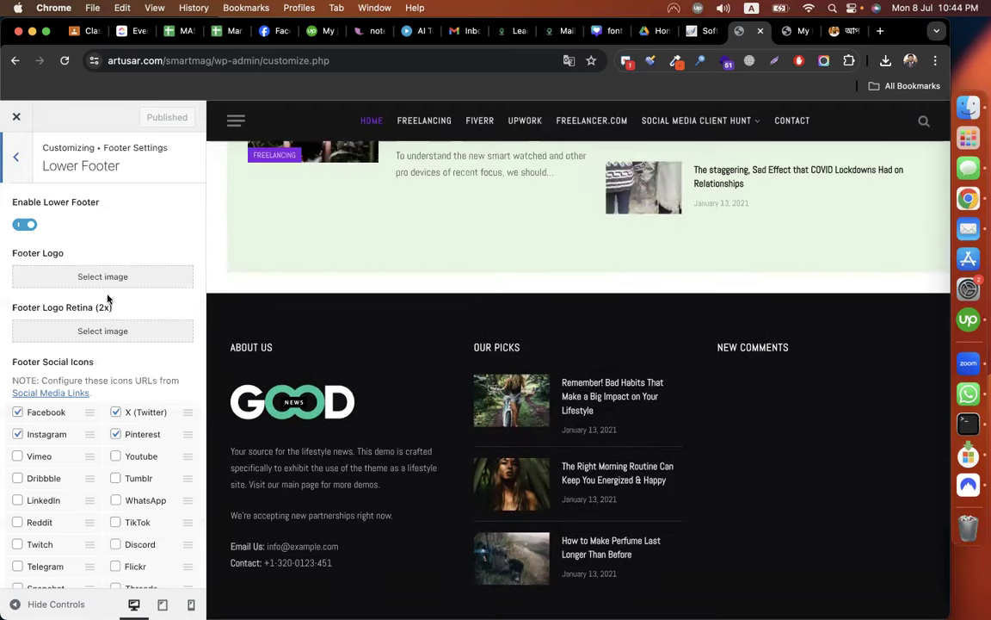
{"action": "left_click", "coordinate": [17, 159]}
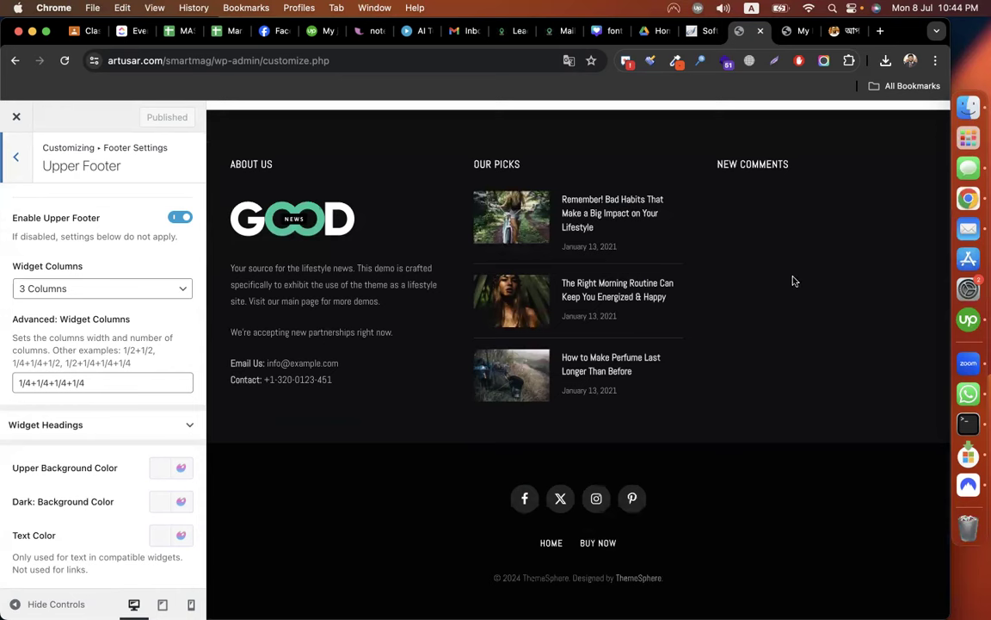
Keep the upper footer's Widget Columns at 3 Columns.
{"action": "left_click", "coordinate": [73, 289]}
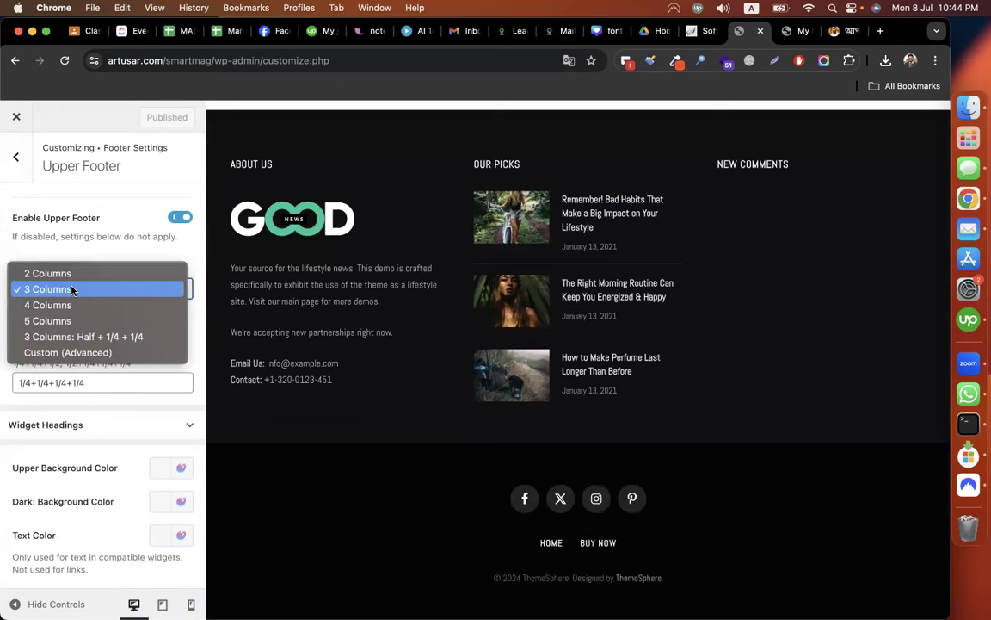
{"action": "left_click", "coordinate": [71, 289]}
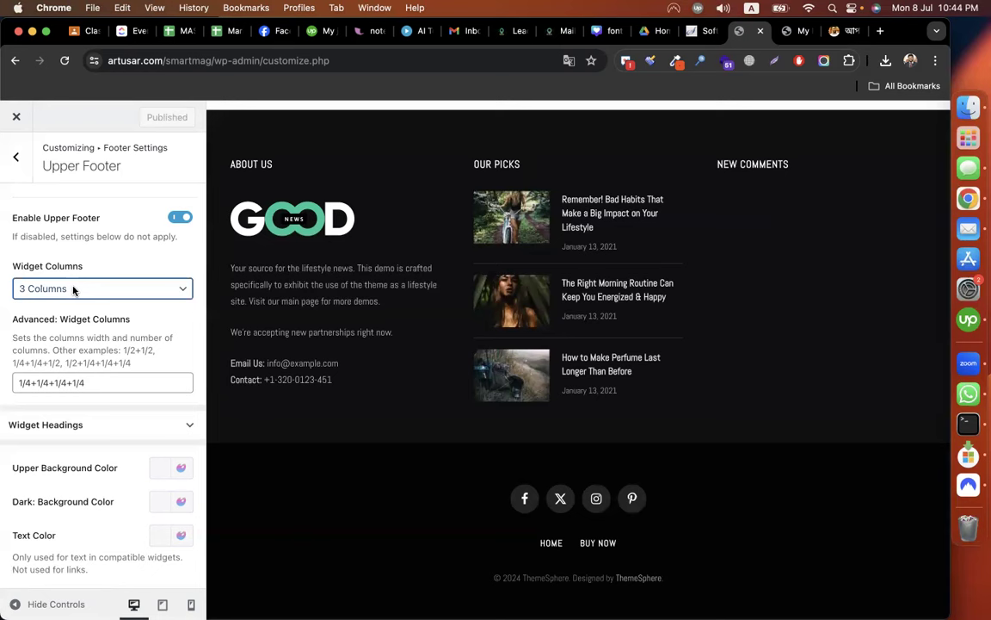
{"action": "left_click", "coordinate": [73, 289]}
{"action": "left_click", "coordinate": [73, 288]}
Cut the fourth +1/4 from the Advanced: Widget Columns widths.
{"action": "left_click", "coordinate": [37, 381]}
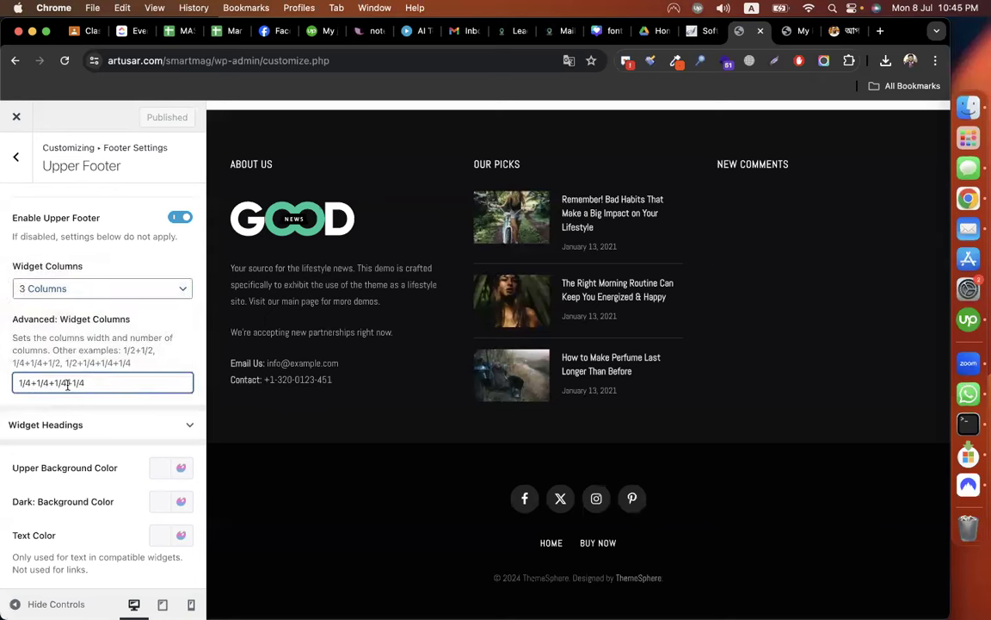
{"action": "left_click", "coordinate": [140, 380], "text": "shift"}
{"action": "key", "text": "super+c"}
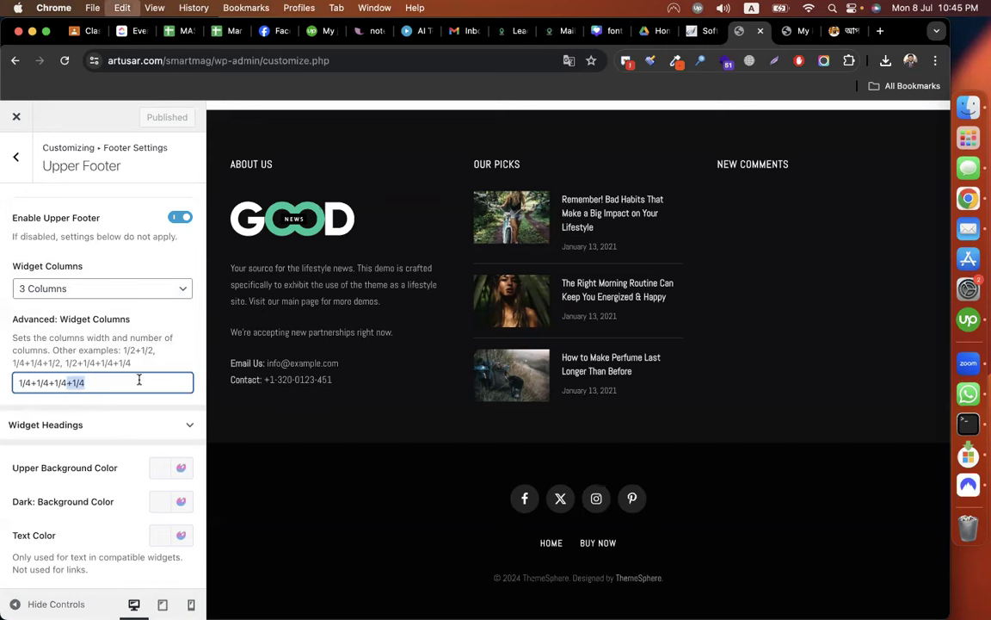
{"action": "key", "text": "super+x"}
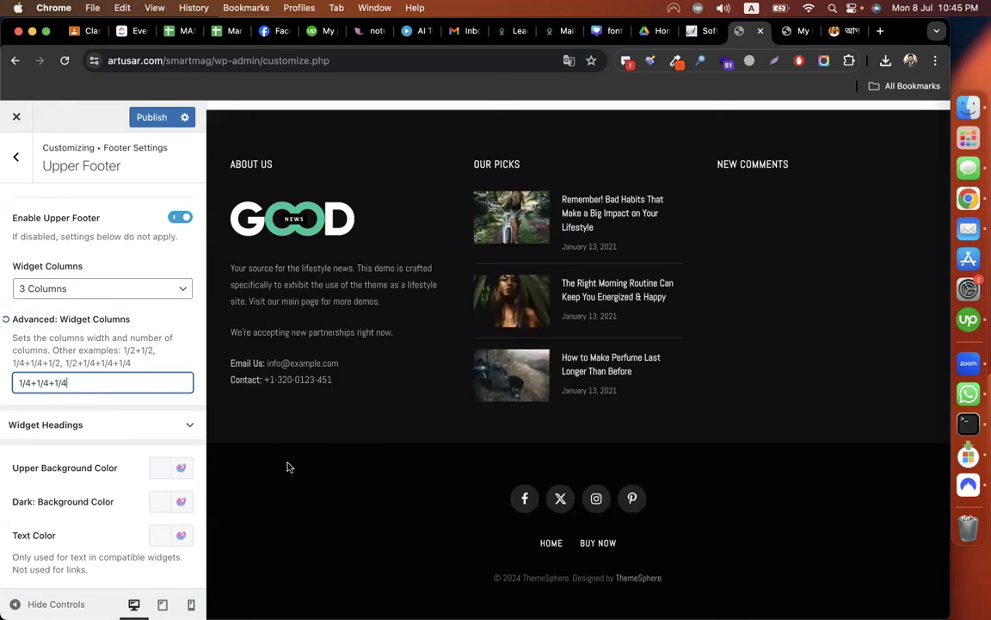
Re-add +1/4 so widths read 1/4+1/4+1/4+1/4, and open Lower Footer.
{"action": "scroll", "coordinate": [85, 381], "scroll_direction": "down", "scroll_amount": 2}
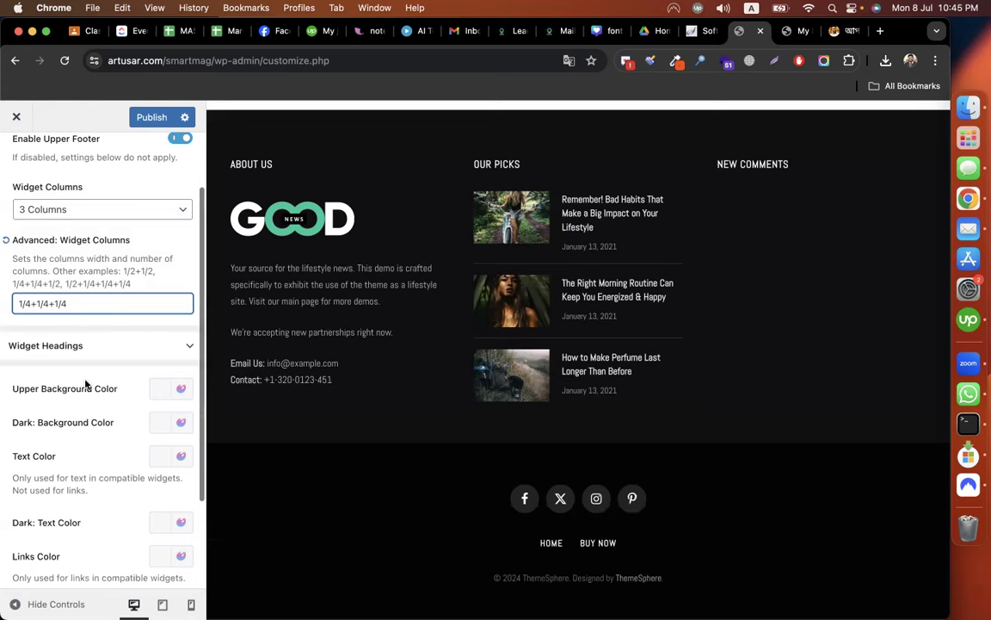
{"action": "scroll", "coordinate": [85, 381], "scroll_direction": "down", "scroll_amount": 2}
{"action": "scroll", "coordinate": [84, 380], "scroll_direction": "up", "scroll_amount": 4}
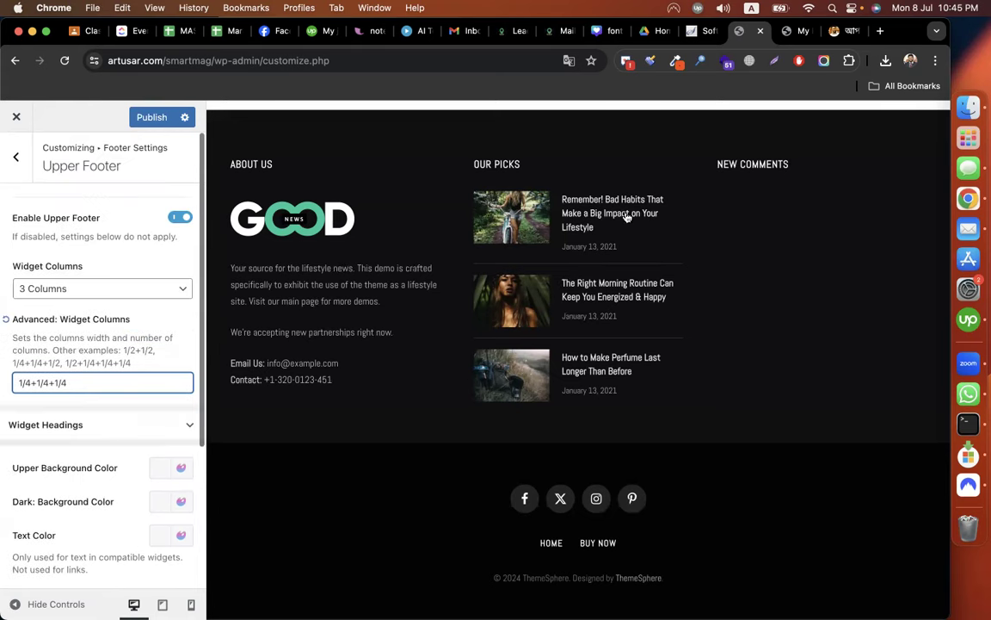
{"action": "scroll", "coordinate": [31, 242], "scroll_direction": "down", "scroll_amount": 1}
{"action": "scroll", "coordinate": [21, 165], "scroll_direction": "up", "scroll_amount": 1}
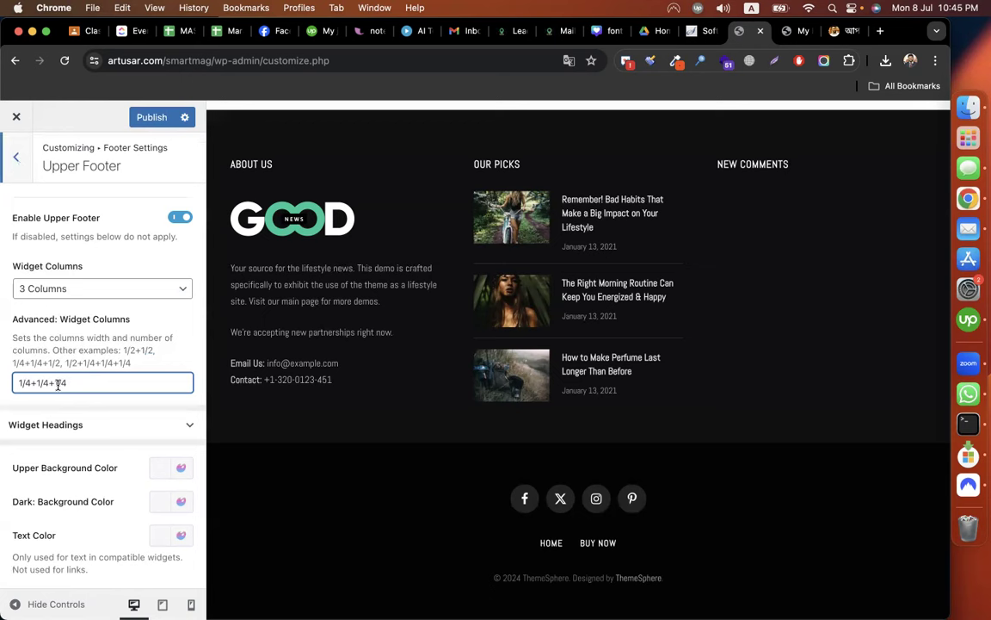
{"action": "left_click_drag", "start_coordinate": [32, 382], "coordinate": [17, 382]}
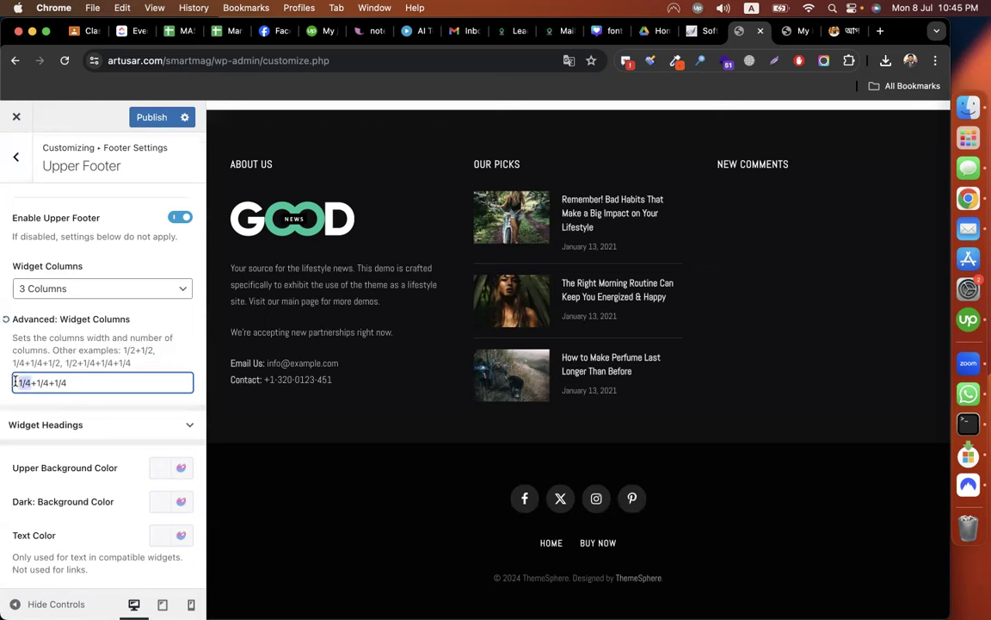
{"action": "left_click", "coordinate": [94, 383]}
{"action": "type", "text": "+1/4"}
{"action": "left_click", "coordinate": [18, 177]}
{"action": "left_click", "coordinate": [53, 269]}
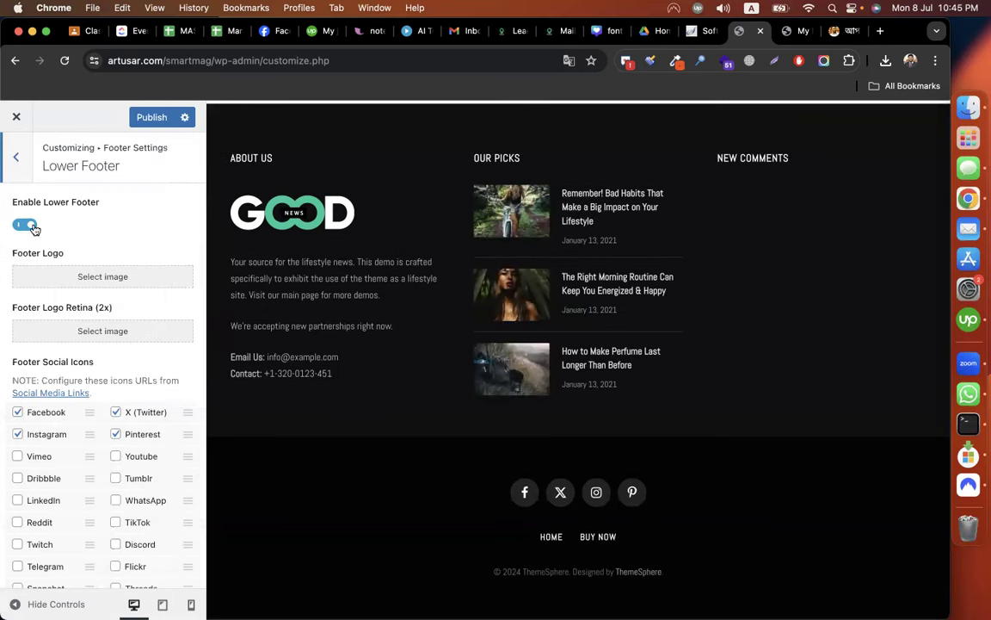
{"action": "scroll", "coordinate": [52, 353], "scroll_direction": "down", "scroll_amount": 1}
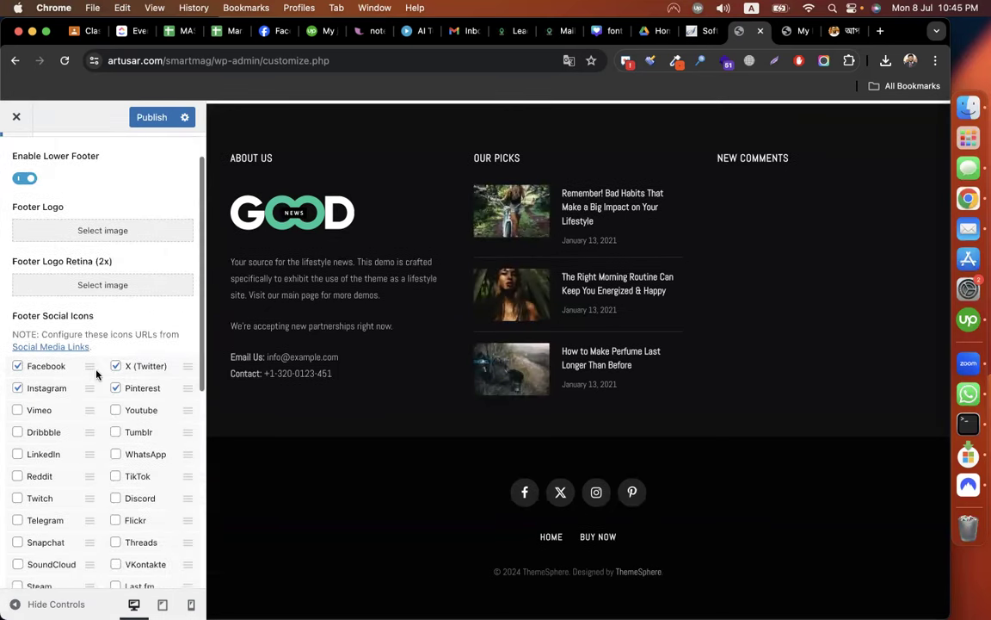
{"action": "scroll", "coordinate": [55, 344], "scroll_direction": "down", "scroll_amount": 1}
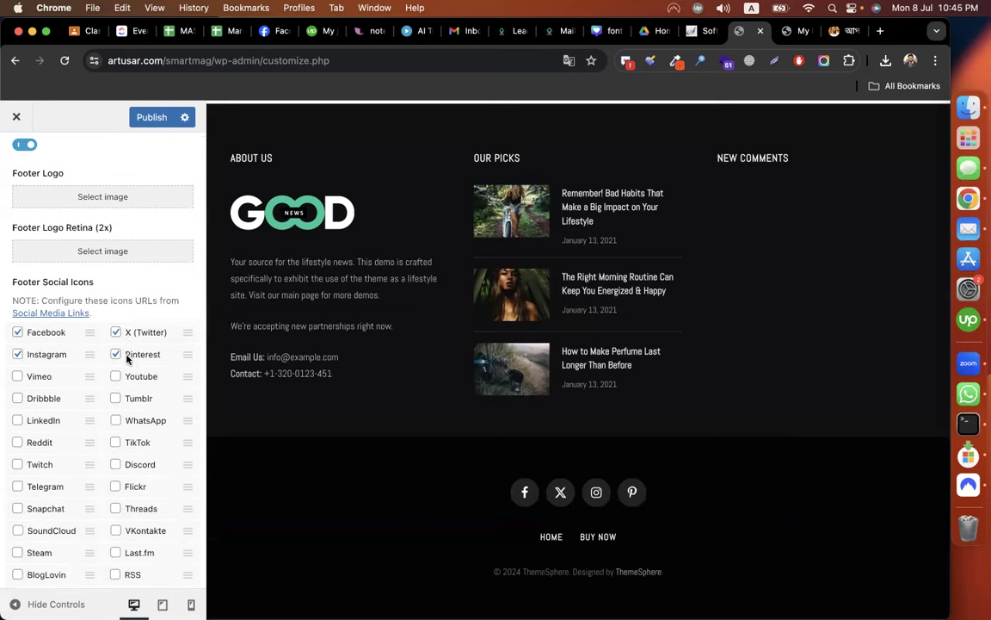
{"action": "scroll", "coordinate": [126, 354], "scroll_direction": "down", "scroll_amount": 8}
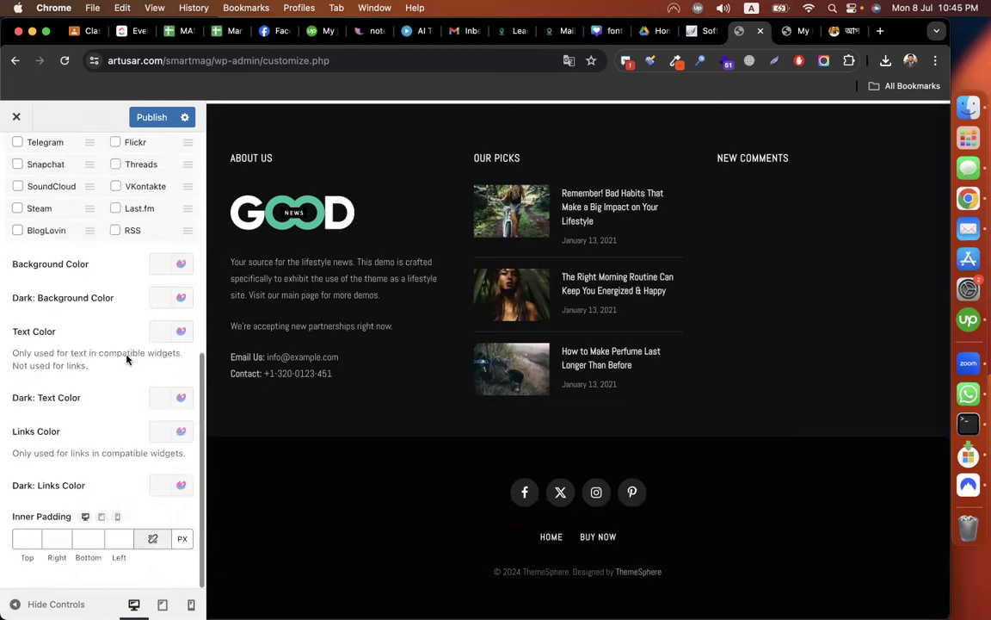
{"action": "scroll", "coordinate": [127, 357], "scroll_direction": "up", "scroll_amount": 7}
{"action": "scroll", "coordinate": [127, 359], "scroll_direction": "down", "scroll_amount": 1}
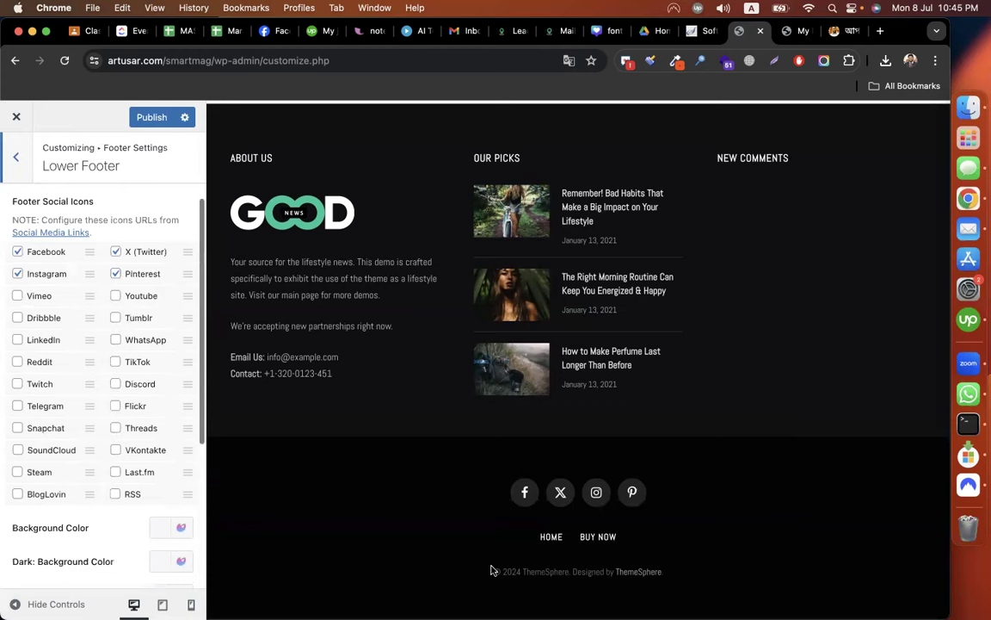
{"action": "scroll", "coordinate": [127, 359], "scroll_direction": "up", "scroll_amount": 3}
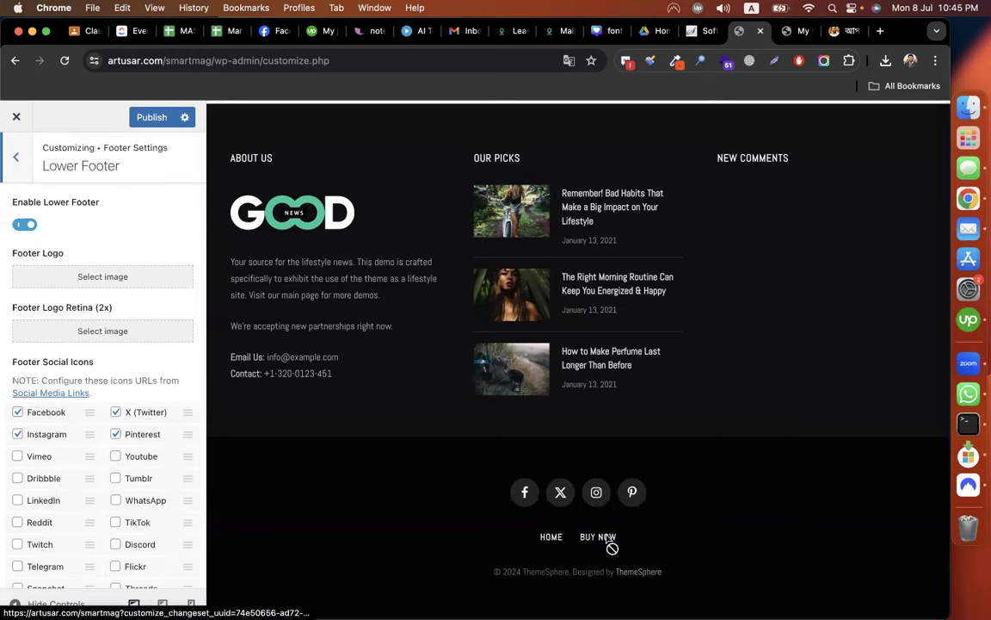
{"action": "left_click", "coordinate": [800, 31]}
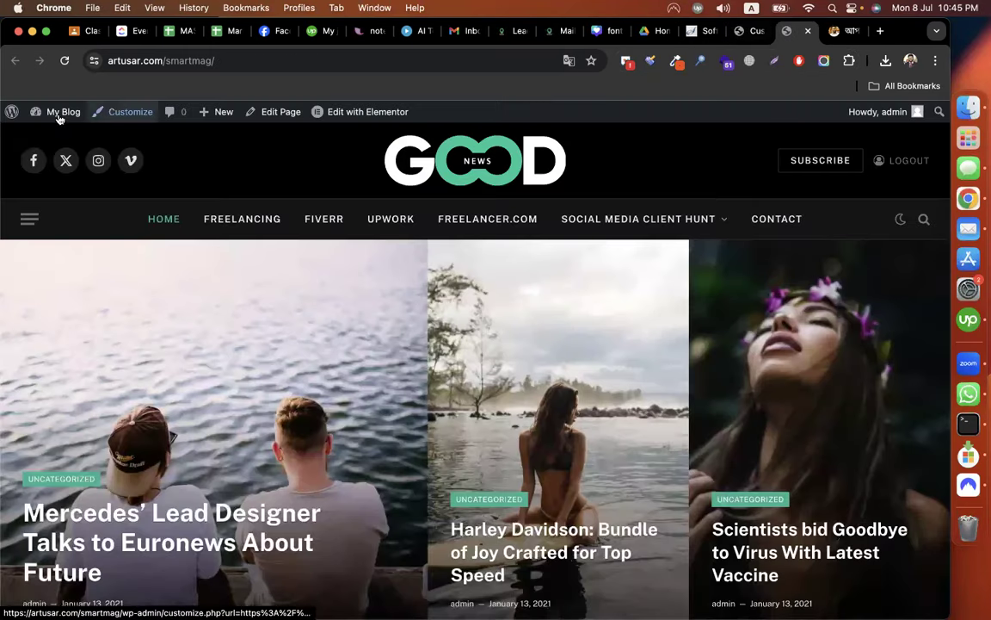
Go to the admin Dashboard and open Appearance > Menus showing Main Menu.
{"action": "mouse_move", "coordinate": [47, 119]}
{"action": "left_click", "coordinate": [26, 147]}
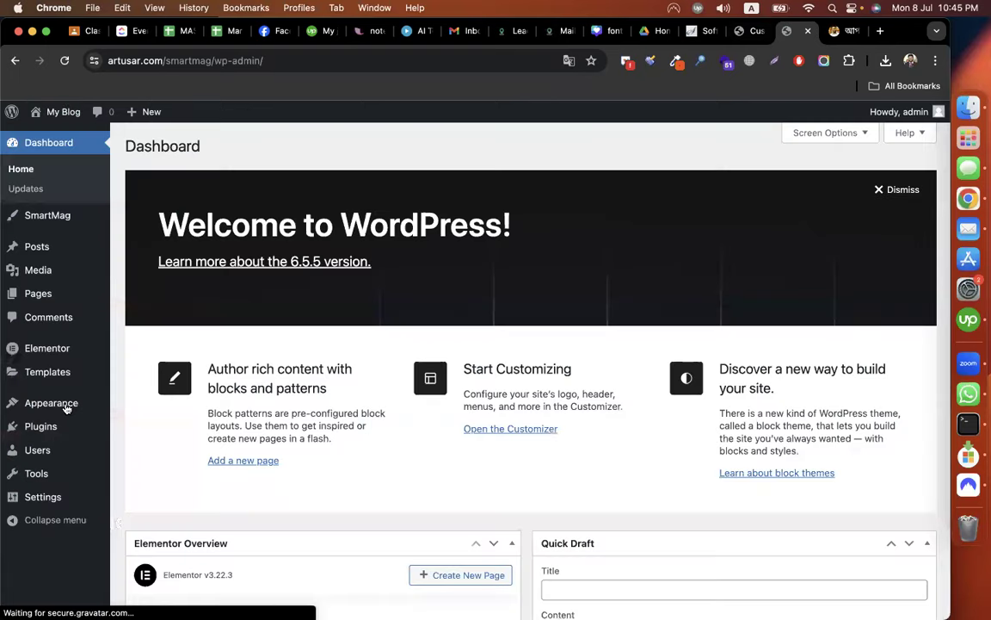
{"action": "mouse_move", "coordinate": [66, 405]}
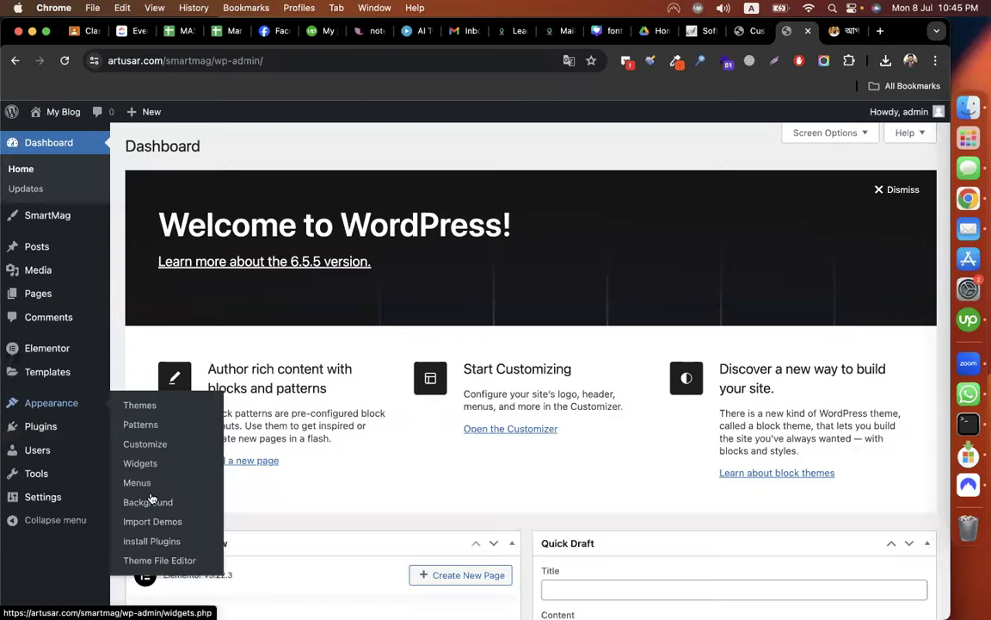
{"action": "left_click", "coordinate": [148, 485]}
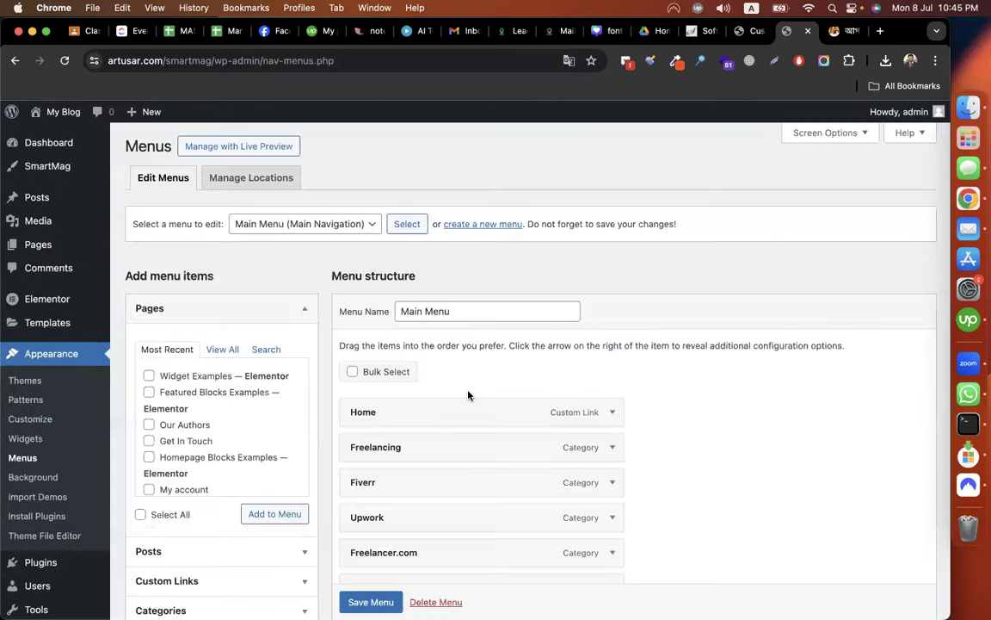
{"action": "scroll", "coordinate": [299, 225], "scroll_direction": "down", "scroll_amount": 1}
Load the Footer Links menu and remove its Buy Now item.
{"action": "left_click", "coordinate": [294, 210]}
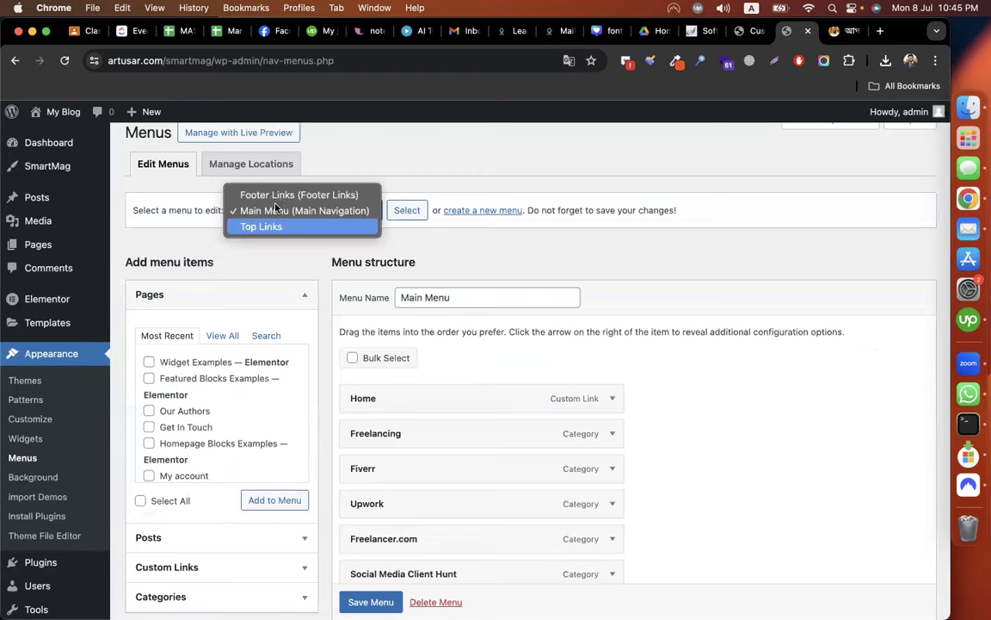
{"action": "left_click", "coordinate": [249, 190]}
{"action": "left_click", "coordinate": [408, 211]}
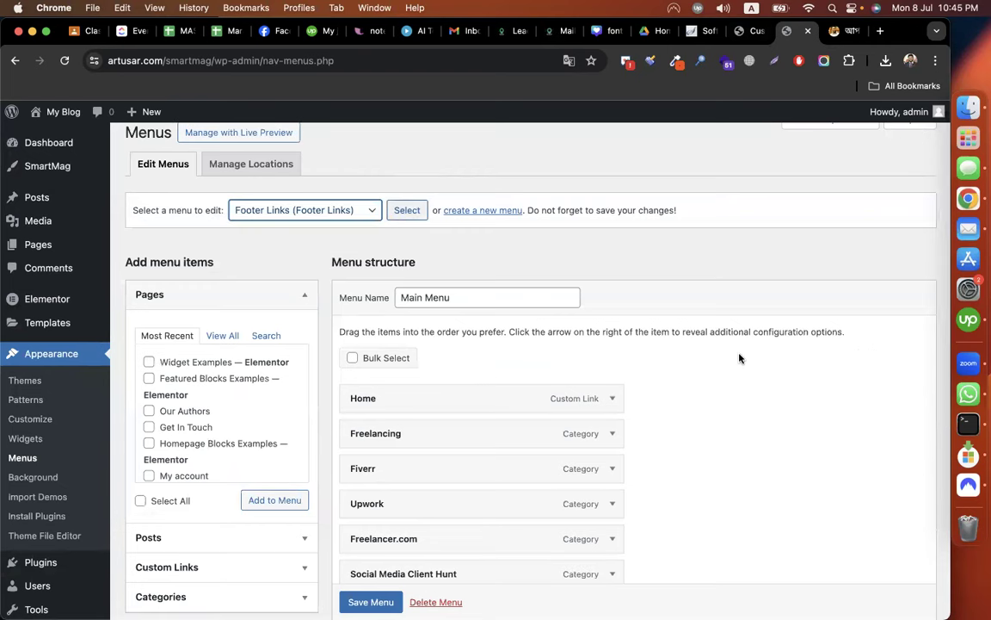
{"action": "left_click", "coordinate": [615, 341]}
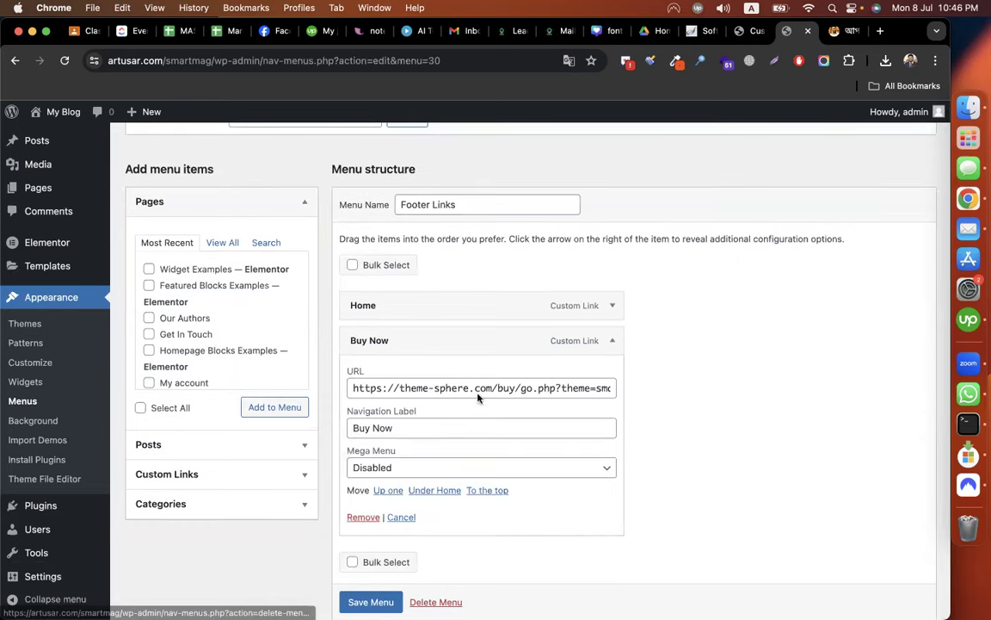
{"action": "left_click", "coordinate": [363, 517]}
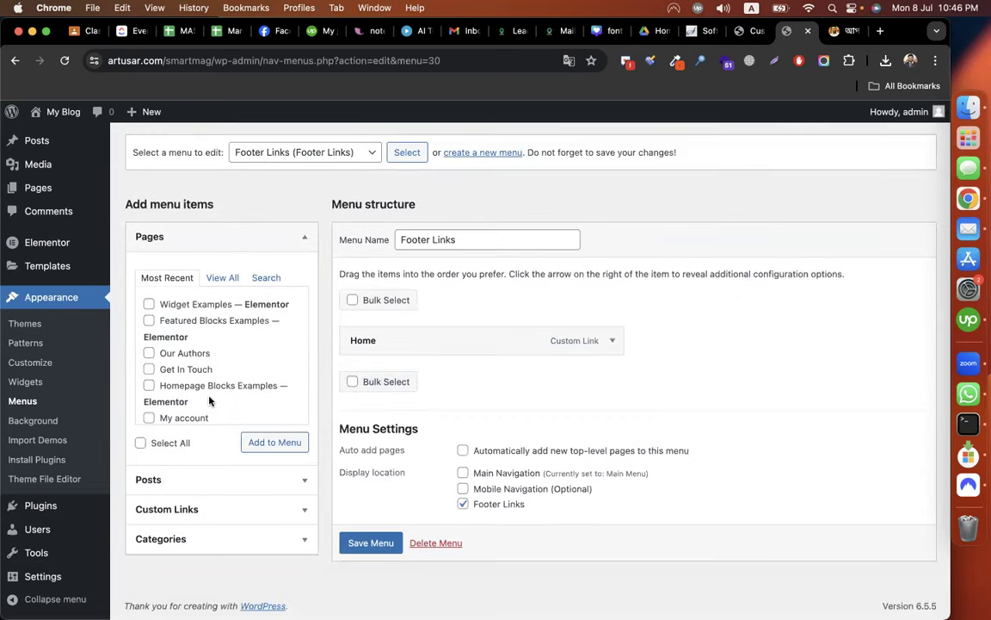
Browse the pages, posts and custom links available, then right-click the site's Visit Site link.
{"action": "scroll", "coordinate": [209, 401], "scroll_direction": "down", "scroll_amount": 2}
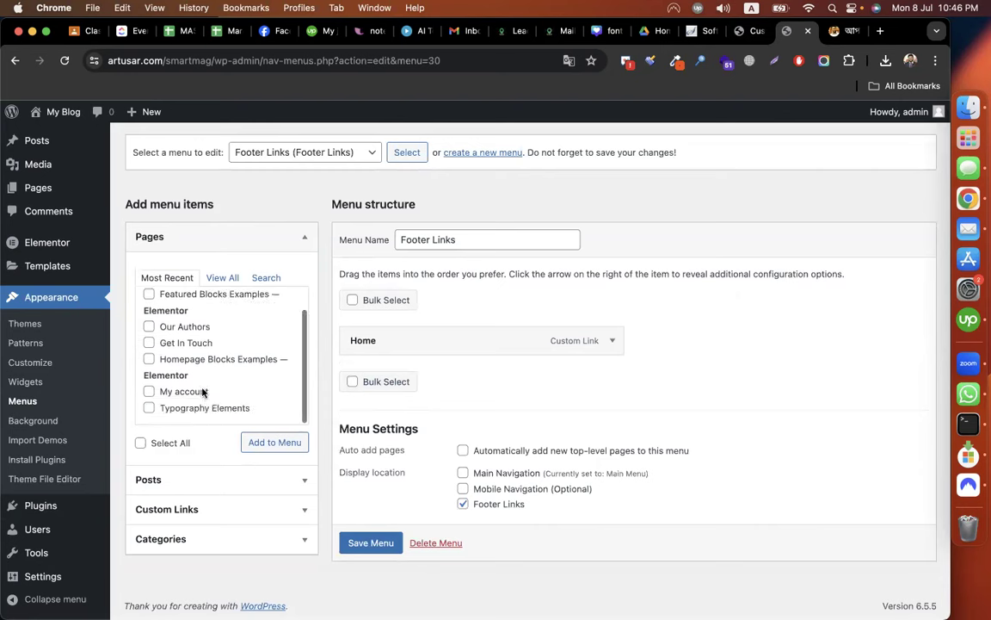
{"action": "scroll", "coordinate": [218, 303], "scroll_direction": "up", "scroll_amount": 1}
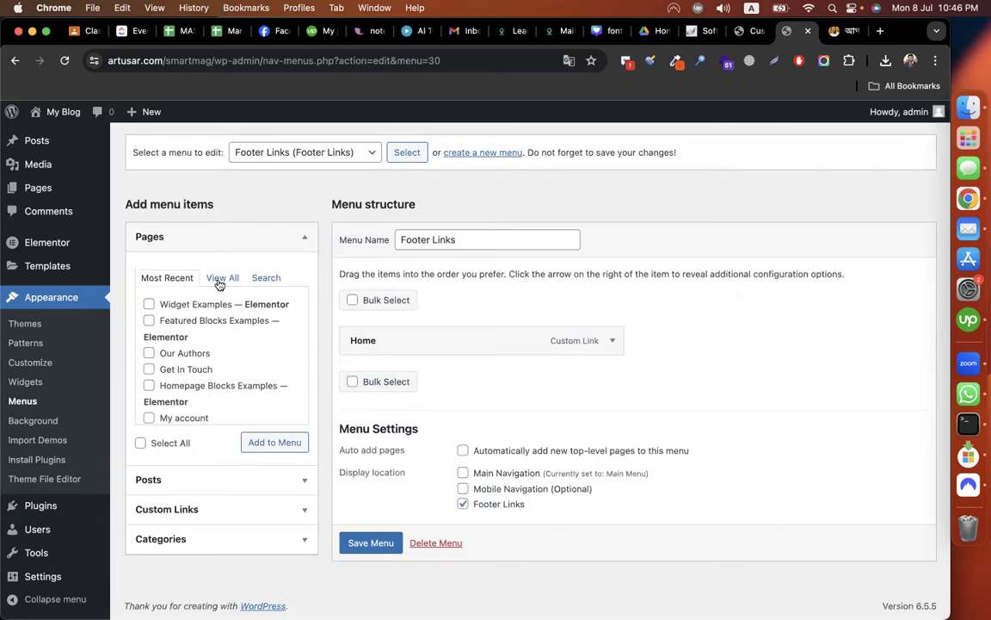
{"action": "left_click", "coordinate": [222, 279]}
{"action": "scroll", "coordinate": [218, 348], "scroll_direction": "down", "scroll_amount": 3}
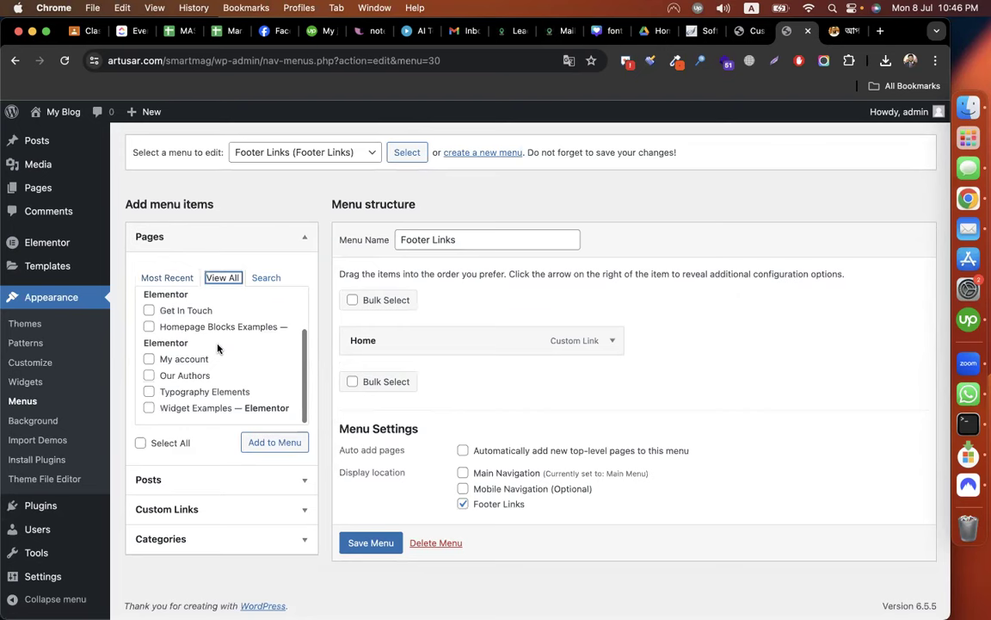
{"action": "scroll", "coordinate": [218, 348], "scroll_direction": "up", "scroll_amount": 1}
{"action": "scroll", "coordinate": [218, 349], "scroll_direction": "up", "scroll_amount": 1}
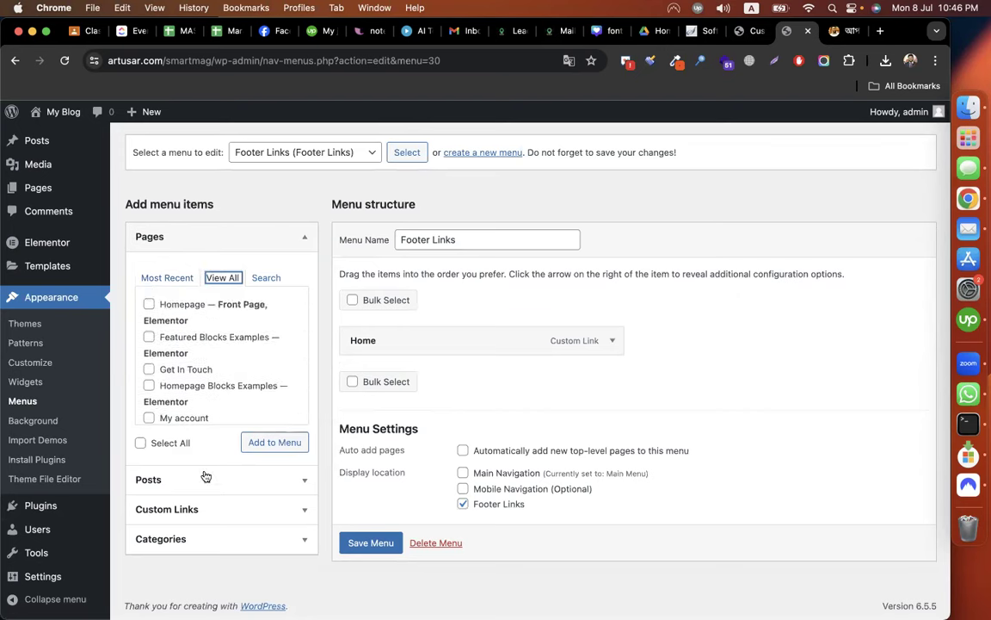
{"action": "left_click", "coordinate": [172, 509]}
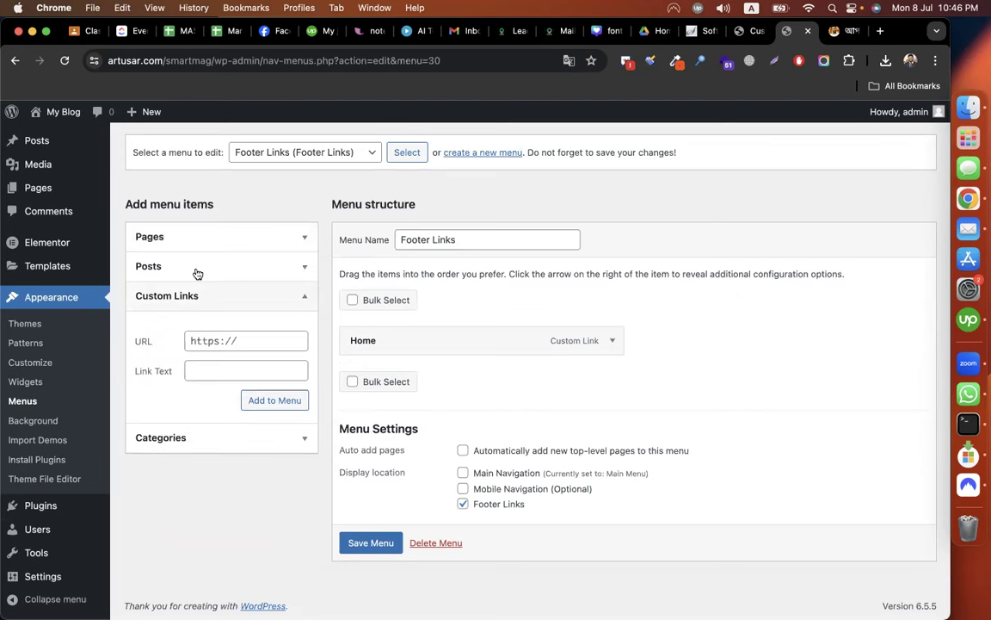
{"action": "left_click", "coordinate": [178, 263]}
{"action": "left_click", "coordinate": [184, 239]}
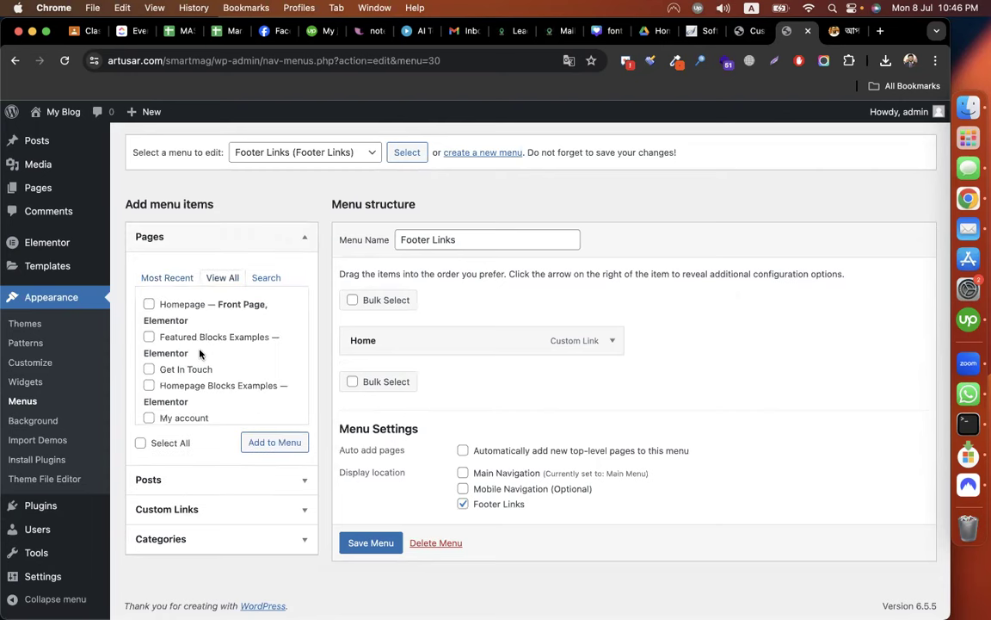
{"action": "scroll", "coordinate": [200, 354], "scroll_direction": "down", "scroll_amount": 1}
{"action": "scroll", "coordinate": [200, 353], "scroll_direction": "down", "scroll_amount": 1}
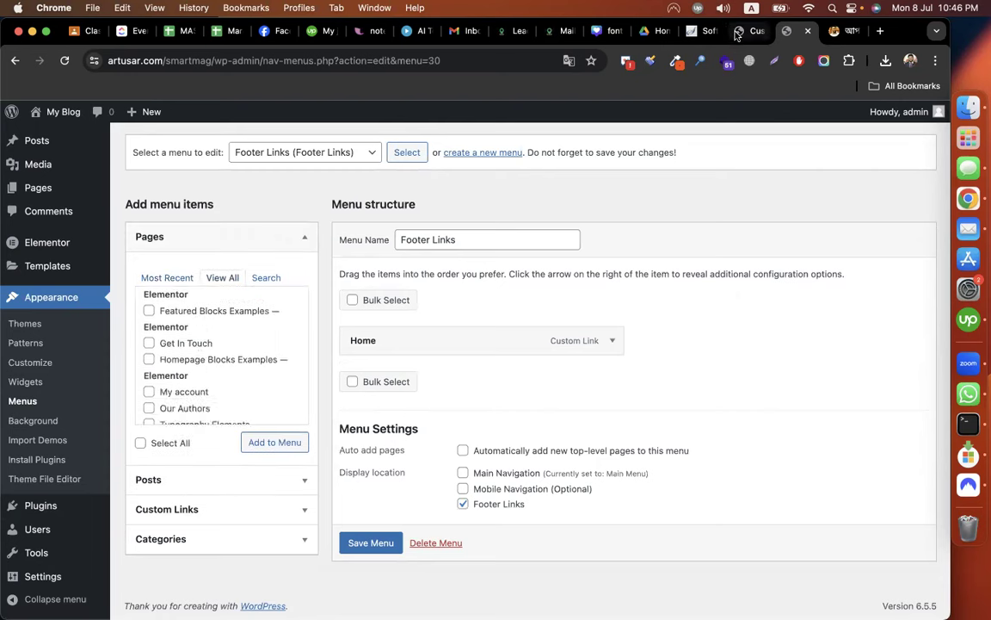
{"action": "mouse_move", "coordinate": [57, 115]}
{"action": "right_click", "coordinate": [60, 135]}
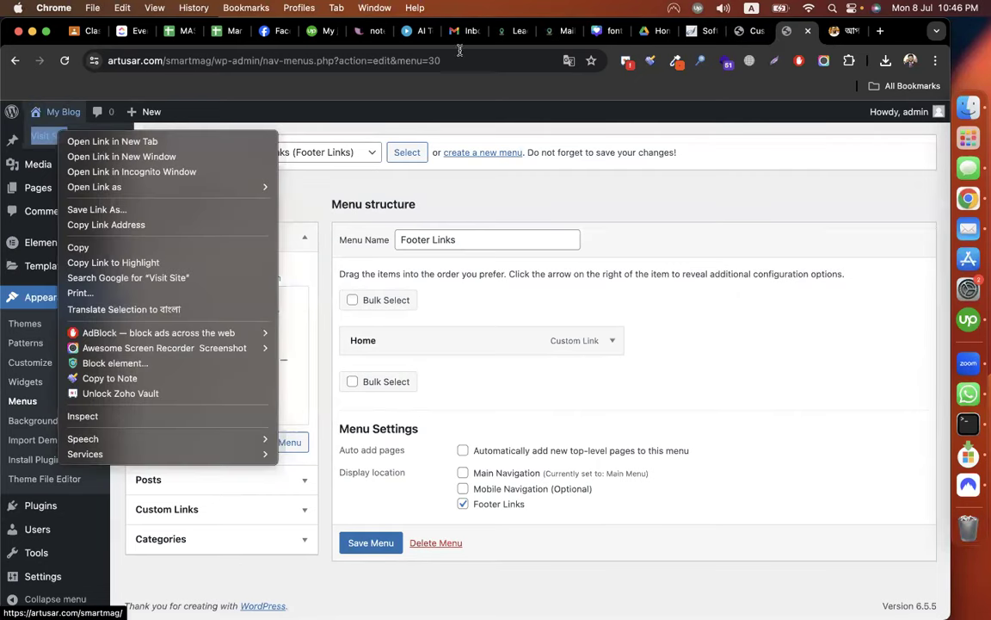
Check the live site's Contact page in a new tab, then tick Get In Touch.
{"action": "left_click", "coordinate": [102, 141]}
{"action": "left_click", "coordinate": [792, 39]}
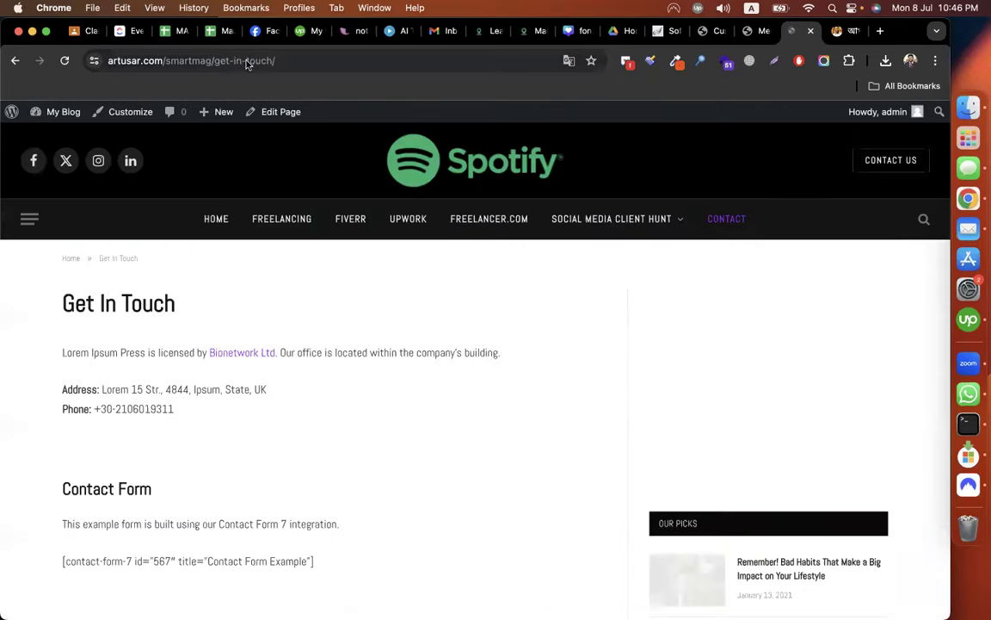
{"action": "left_click", "coordinate": [223, 58]}
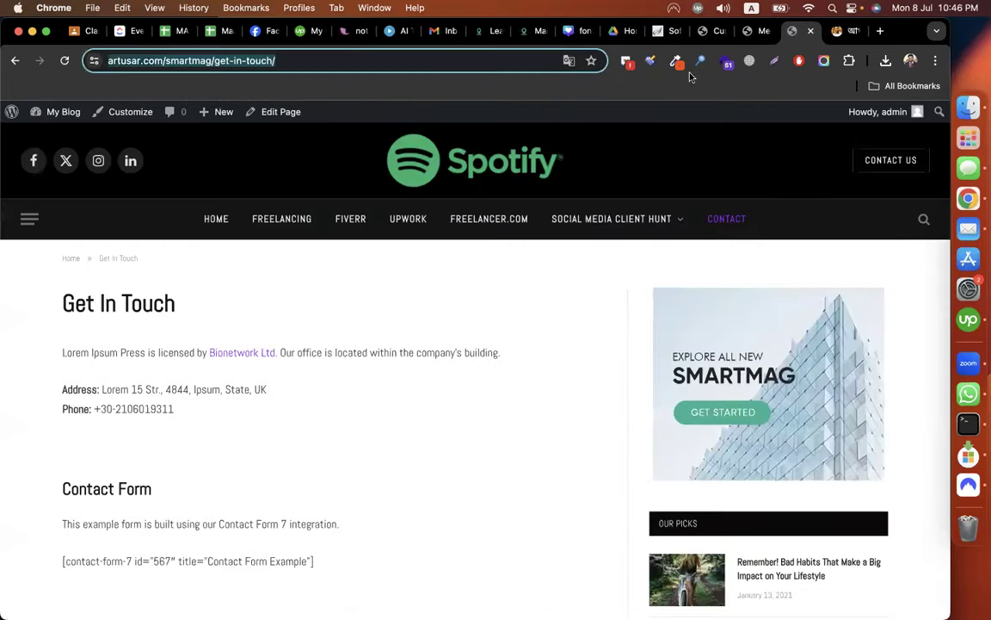
{"action": "left_click", "coordinate": [749, 29]}
{"action": "left_click", "coordinate": [172, 343]}
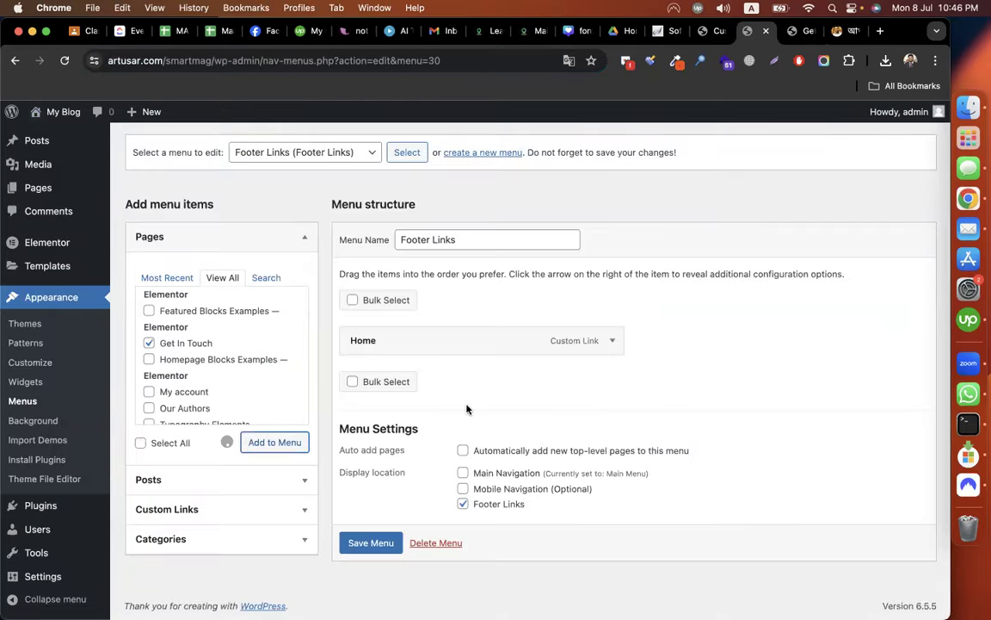
Change the Get In Touch footer menu item's navigation label to 'Contact Us'.
{"action": "left_click", "coordinate": [612, 375]}
{"action": "left_click", "coordinate": [425, 432]}
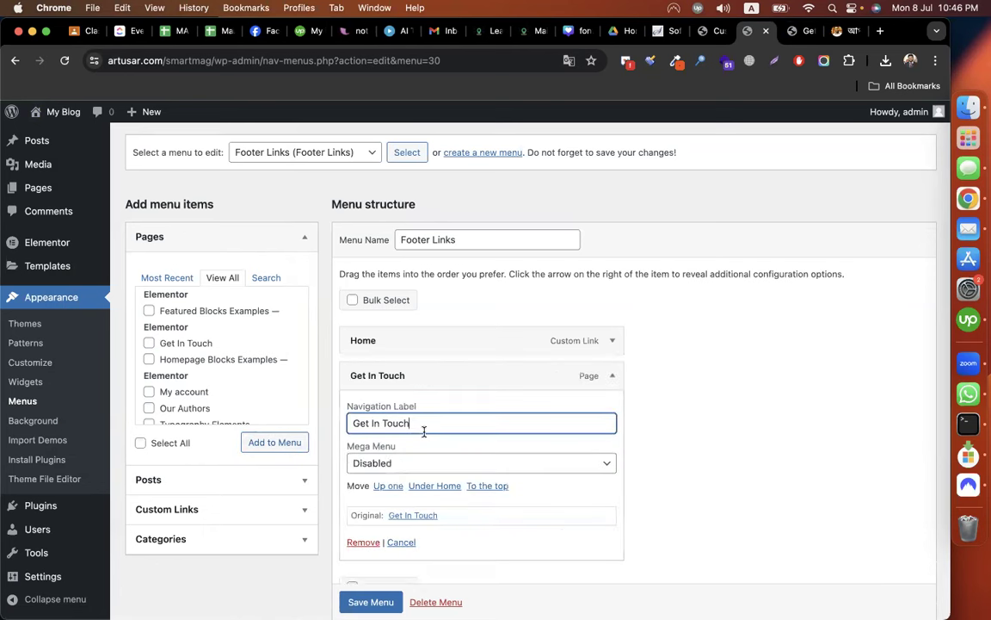
{"action": "key", "text": "super+a"}
{"action": "type", "text": "Contact Us"}
{"action": "left_click", "coordinate": [612, 377]}
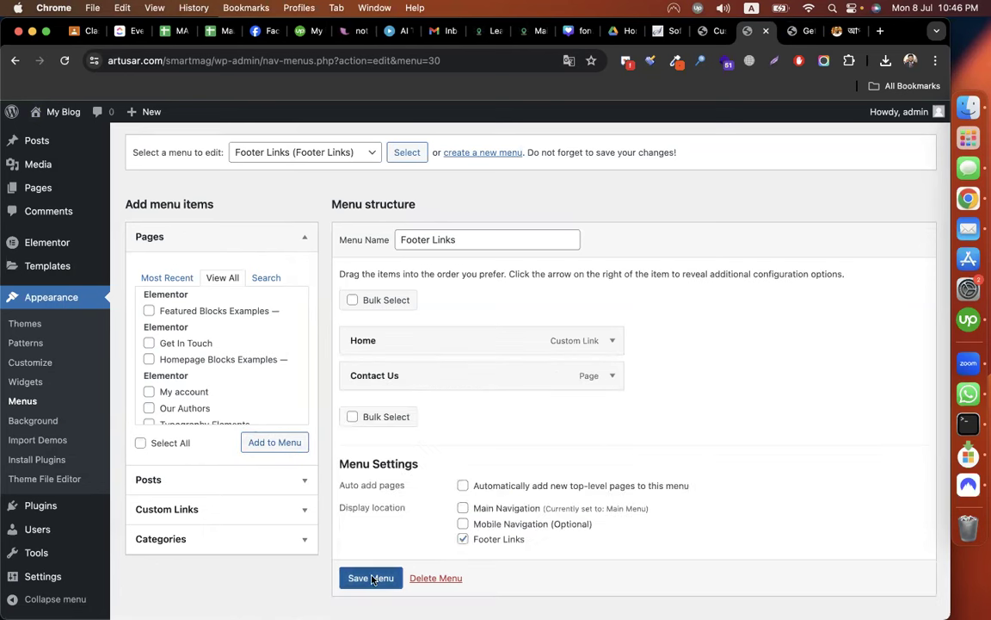
{"action": "scroll", "coordinate": [540, 344], "scroll_direction": "down", "scroll_amount": 1}
{"action": "left_click", "coordinate": [707, 31]}
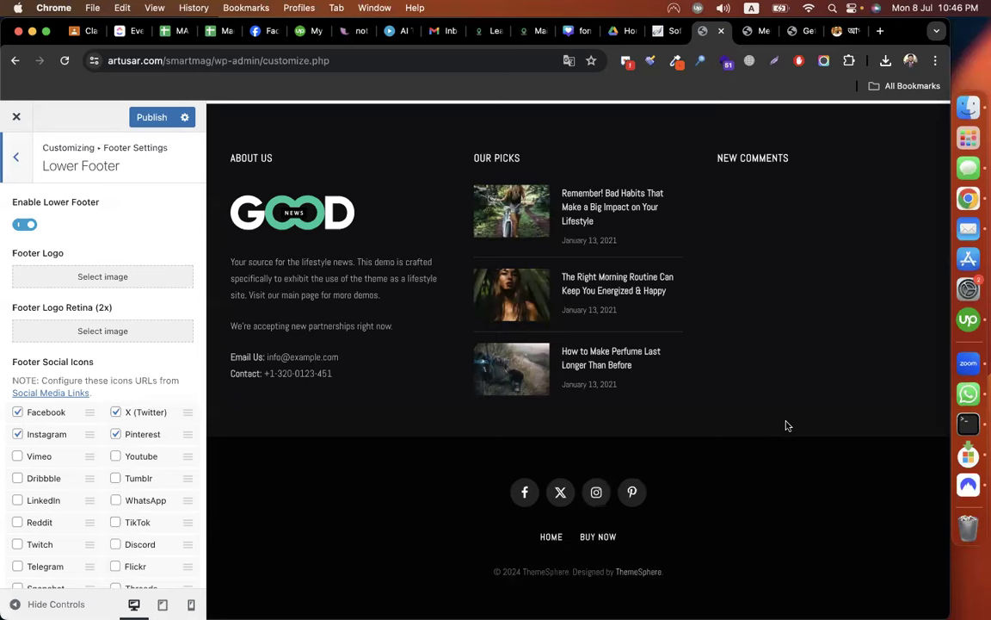
Open Footer Layout & General and start editing the ThemeSphere copyright message.
{"action": "scroll", "coordinate": [163, 300], "scroll_direction": "down", "scroll_amount": 1}
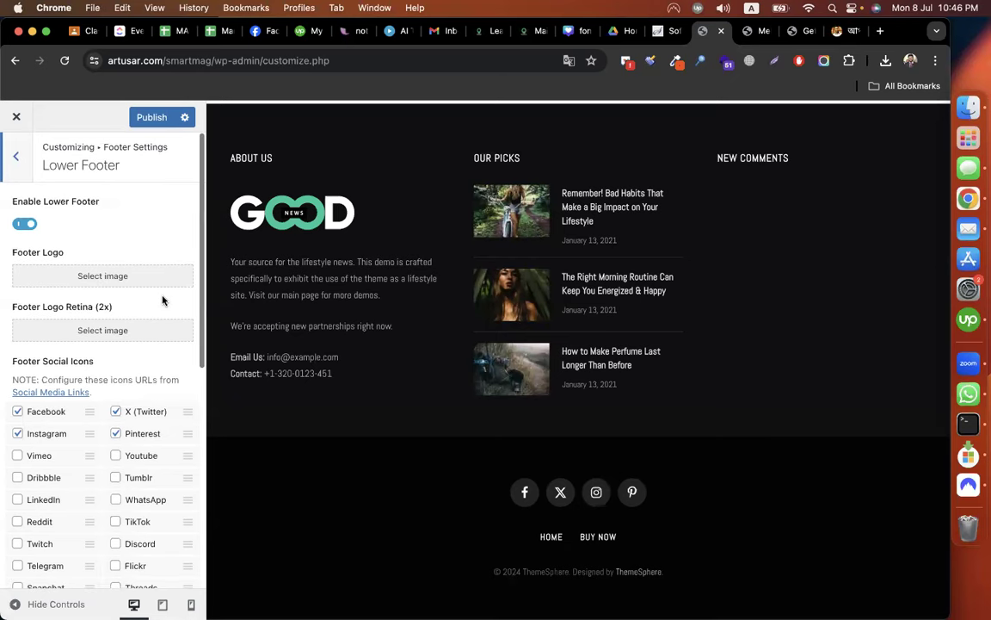
{"action": "scroll", "coordinate": [163, 300], "scroll_direction": "down", "scroll_amount": 5}
{"action": "scroll", "coordinate": [106, 250], "scroll_direction": "up", "scroll_amount": 5}
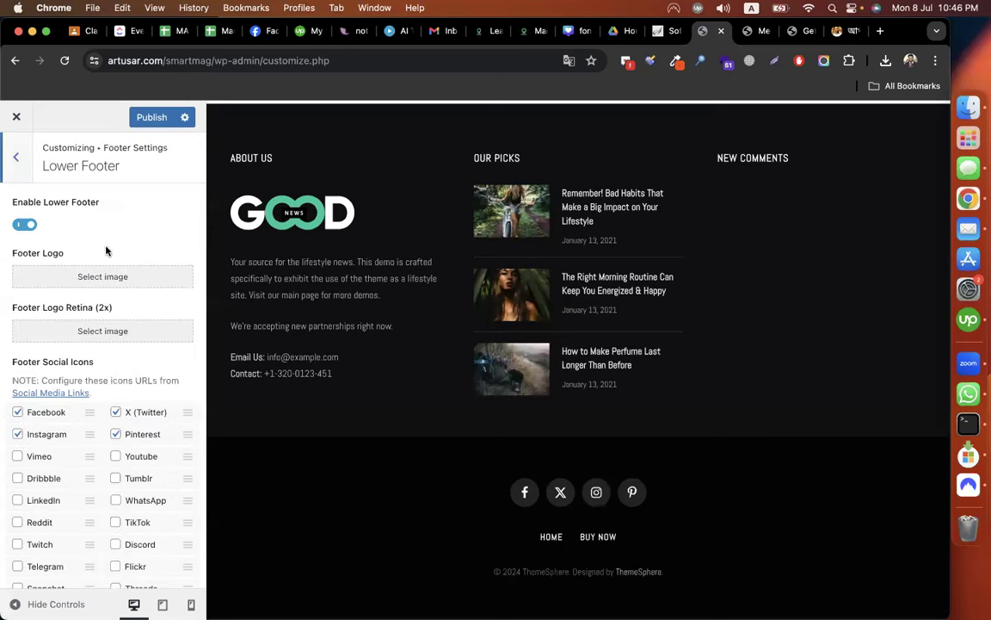
{"action": "key", "text": "Escape"}
{"action": "left_click", "coordinate": [95, 206]}
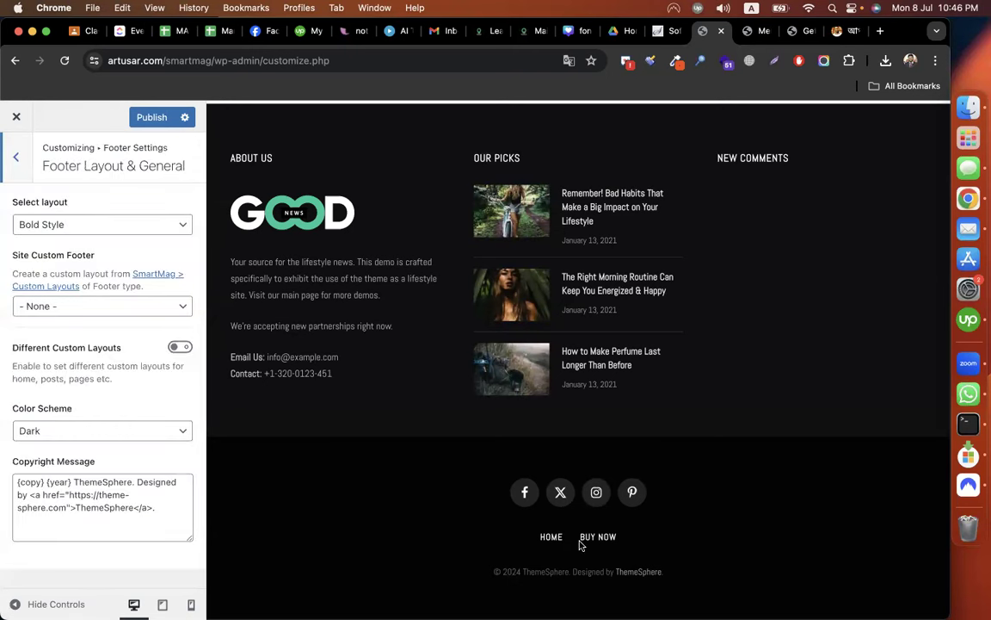
{"action": "left_click_drag", "start_coordinate": [490, 572], "coordinate": [715, 567]}
{"action": "left_click", "coordinate": [895, 500]}
{"action": "left_click", "coordinate": [121, 495]}
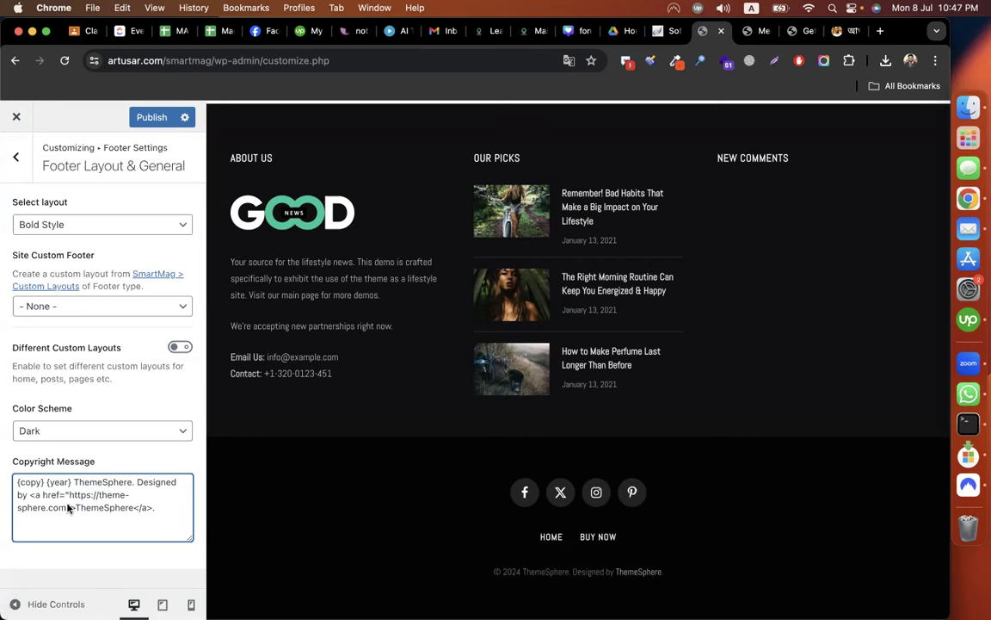
Reword the copyright message to credit Spotify, designed by WebBattalion.
{"action": "double_click", "coordinate": [28, 483]}
{"action": "double_click", "coordinate": [52, 482]}
{"action": "double_click", "coordinate": [98, 482]}
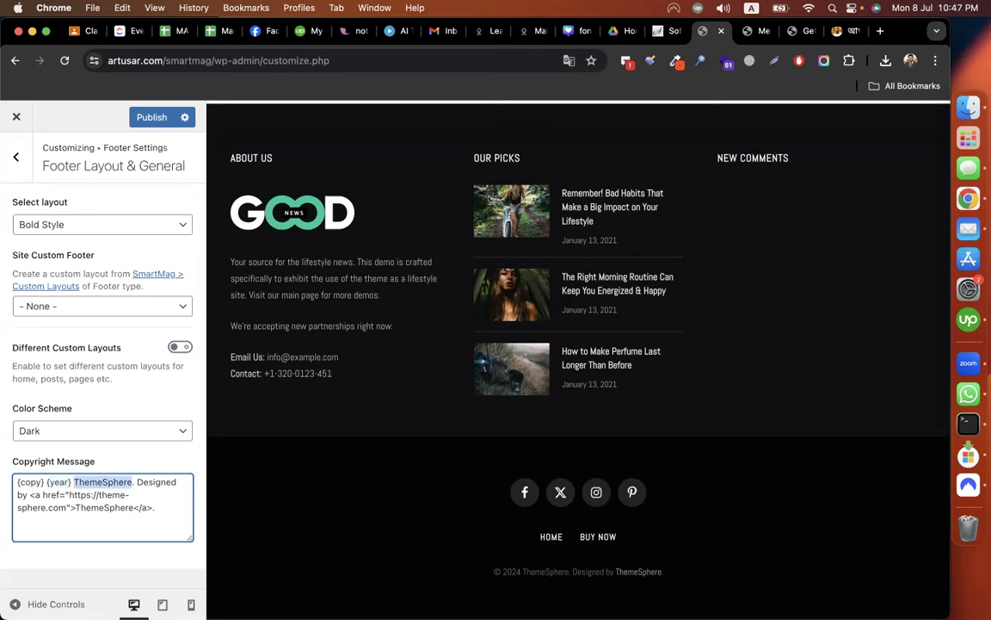
{"action": "type", "text": "Webbattalion"}
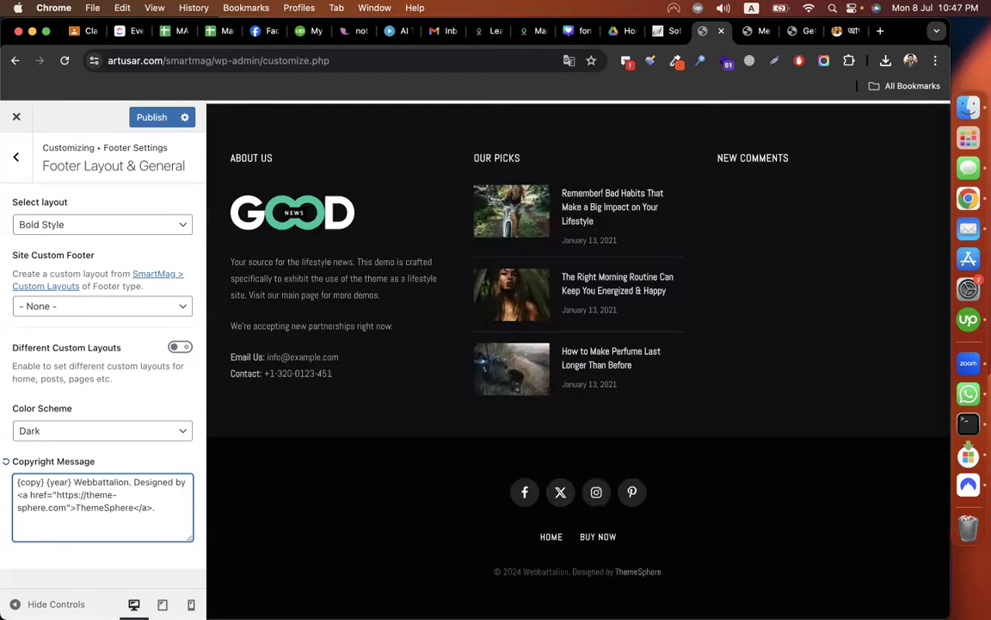
{"action": "double_click", "coordinate": [101, 483]}
{"action": "type", "text": "S"}
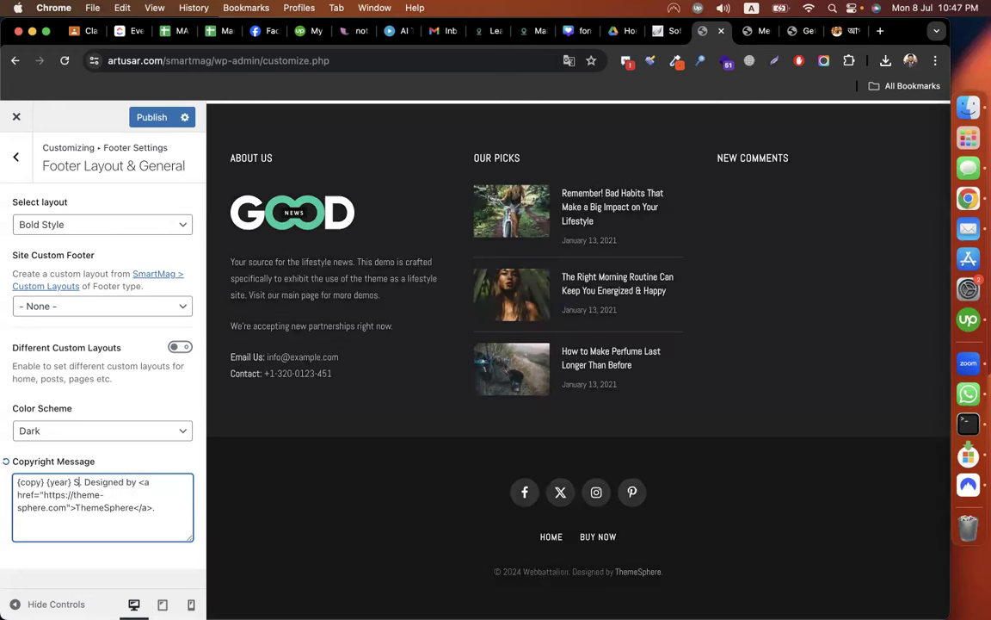
{"action": "type", "text": "potify"}
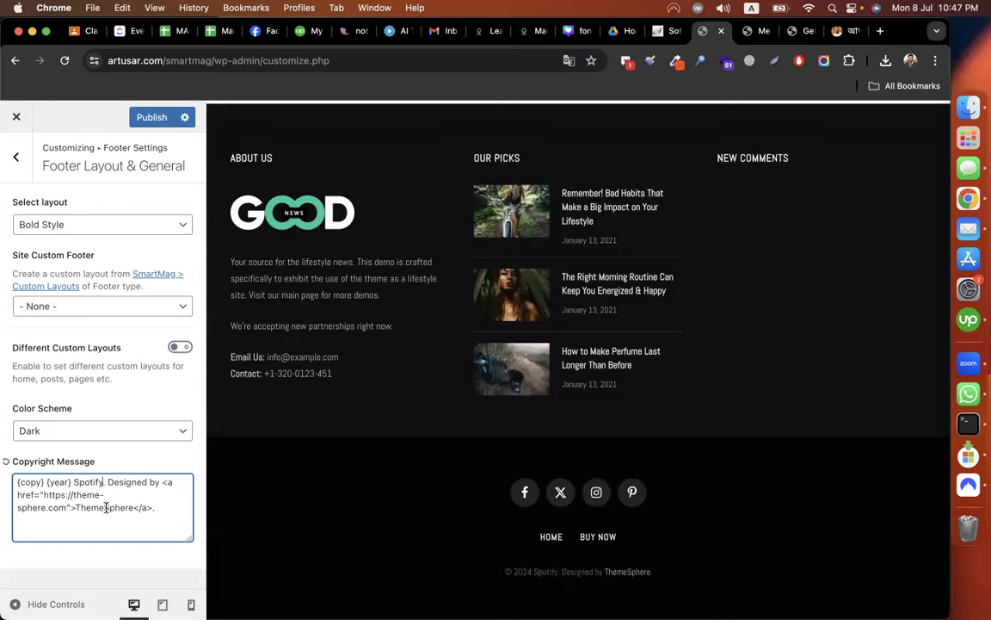
{"action": "double_click", "coordinate": [105, 506]}
{"action": "type", "text": "WebBattalion"}
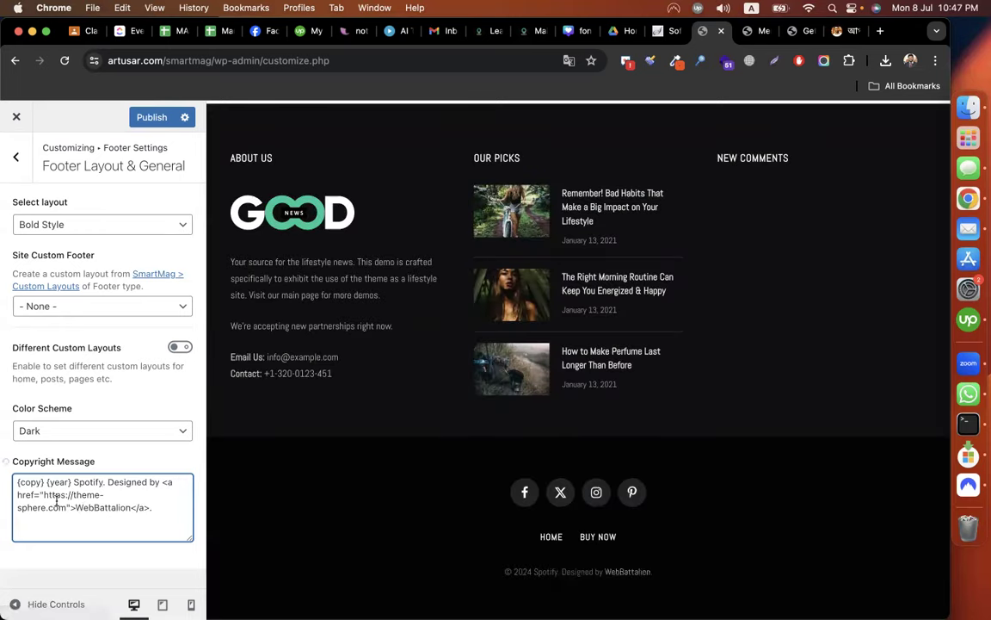
Point the copyright link to webbattalio.co and publish the footer changes.
{"action": "left_click", "coordinate": [43, 495]}
{"action": "left_click", "coordinate": [66, 511], "text": "shift"}
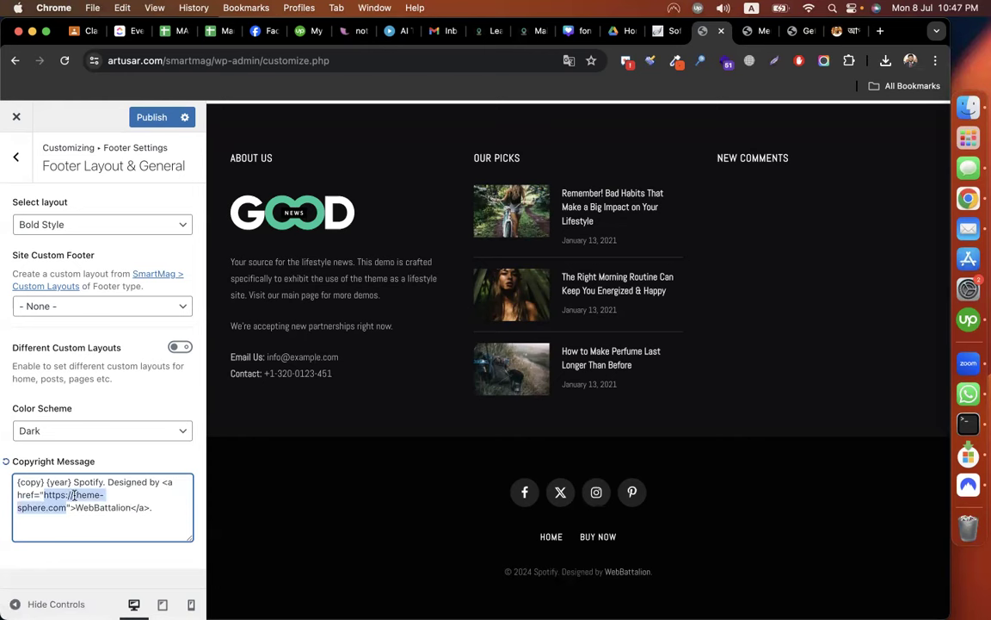
{"action": "key", "text": "Right"}
{"action": "key", "text": "alt+shift+Left"}
{"action": "key", "text": "alt+shift+Left"}
{"action": "type", "text": "webbatta"}
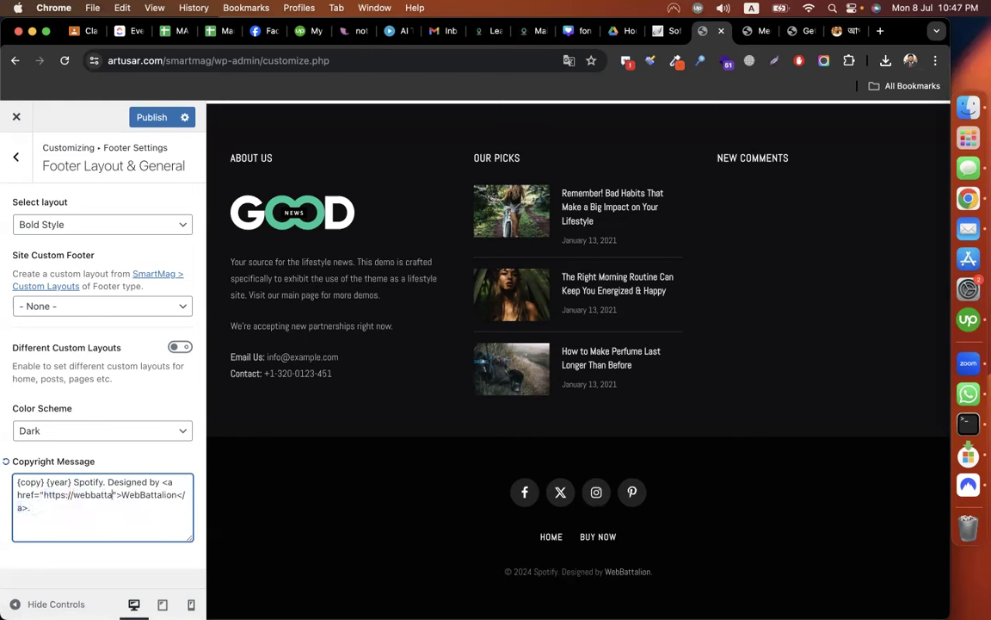
{"action": "type", "text": "lio.co"}
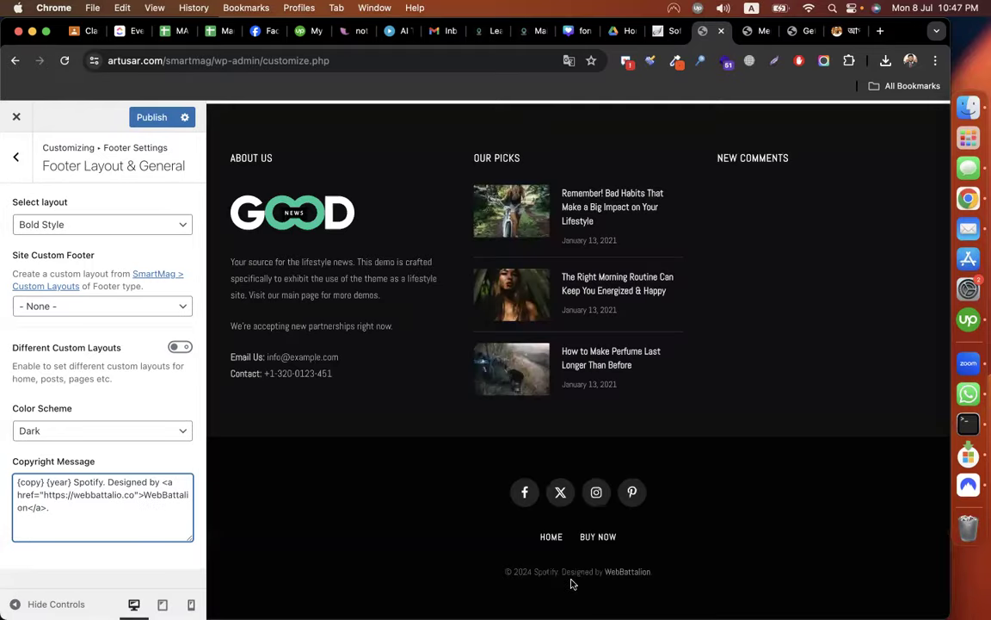
{"action": "left_click", "coordinate": [141, 399]}
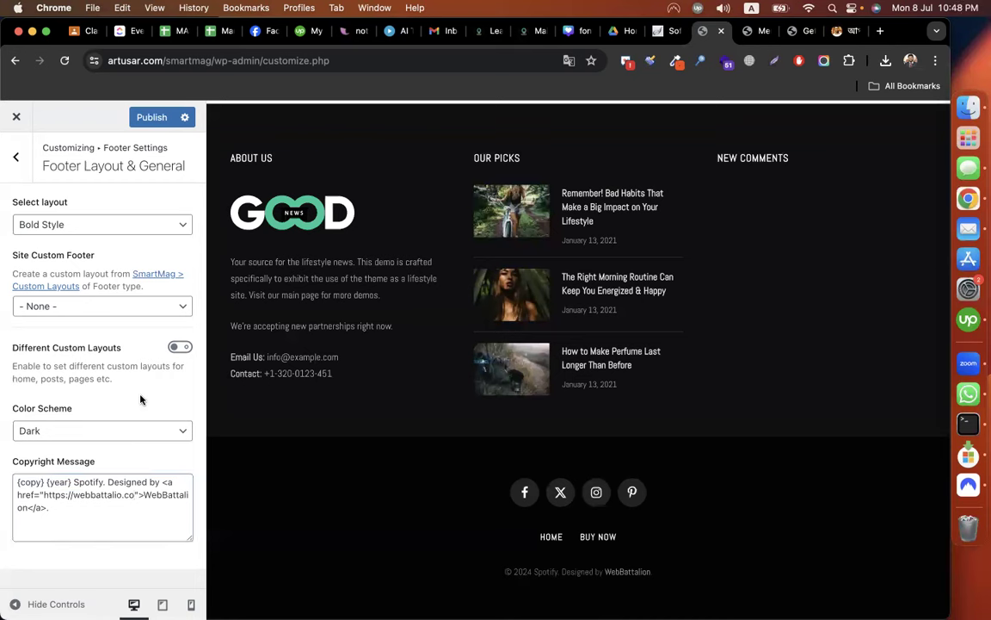
{"action": "left_click", "coordinate": [140, 121]}
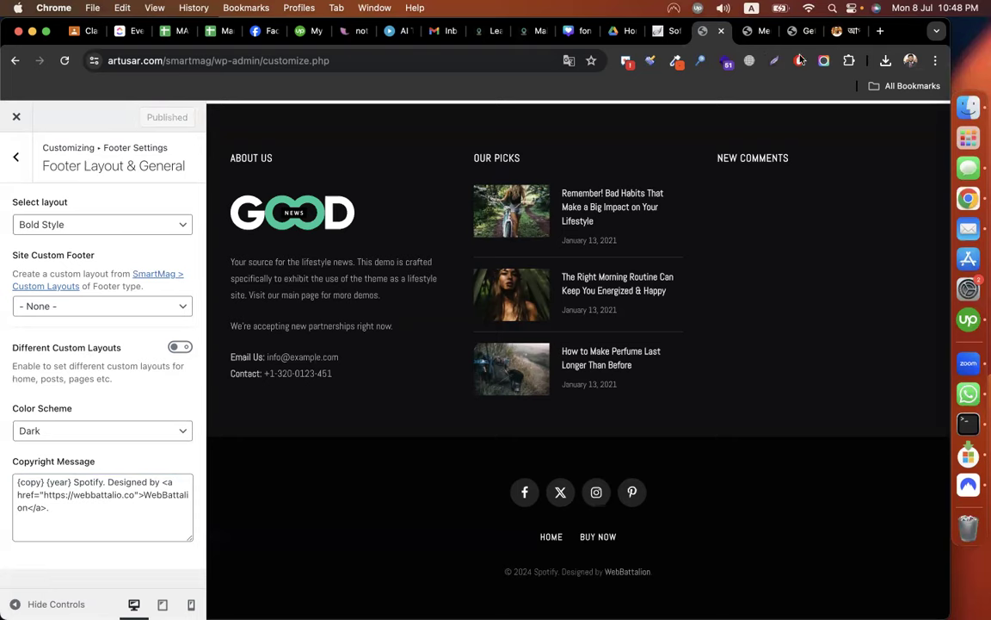
{"action": "key", "text": "ctrl+Tab"}
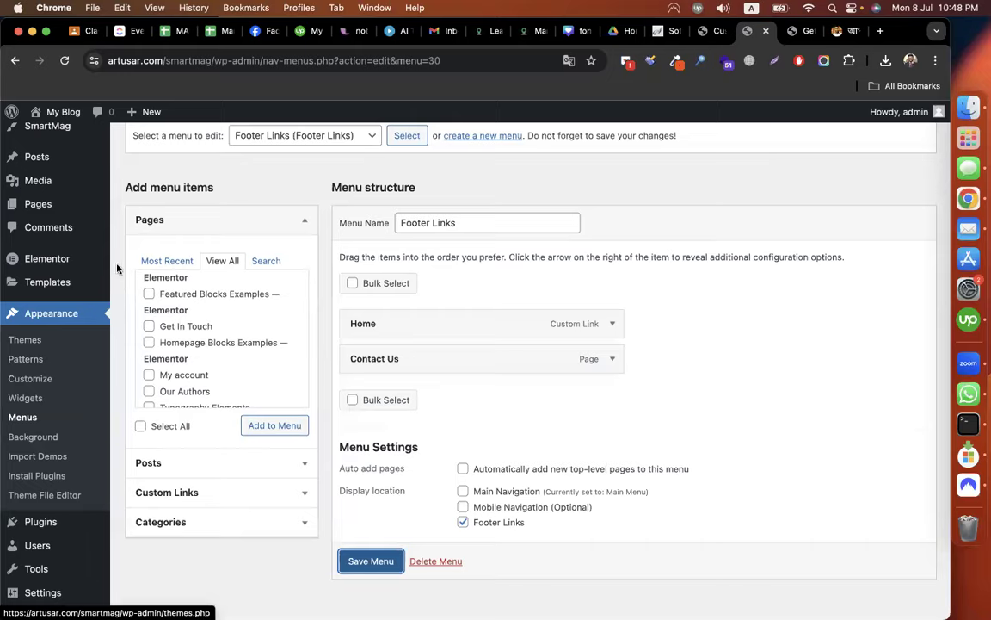
Stay on the page, save the Footer Links menu (Home, Contact Us), and go to Widgets.
{"action": "scroll", "coordinate": [105, 235], "scroll_direction": "up", "scroll_amount": 2}
{"action": "mouse_move", "coordinate": [66, 173]}
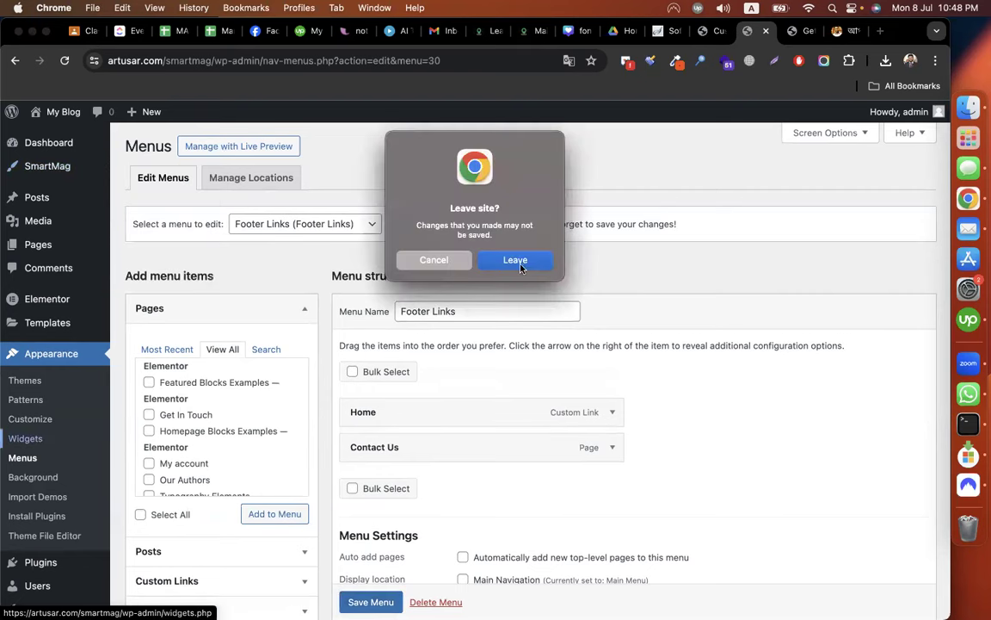
{"action": "left_click", "coordinate": [446, 263]}
{"action": "scroll", "coordinate": [376, 600], "scroll_direction": "down", "scroll_amount": 1}
{"action": "left_click", "coordinate": [370, 602]}
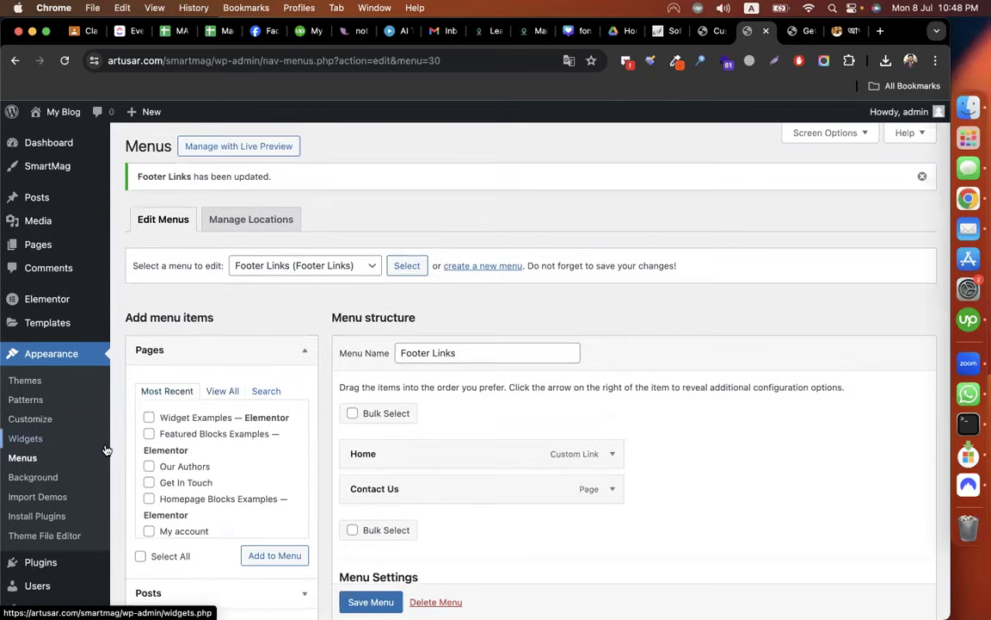
{"action": "left_click", "coordinate": [37, 446]}
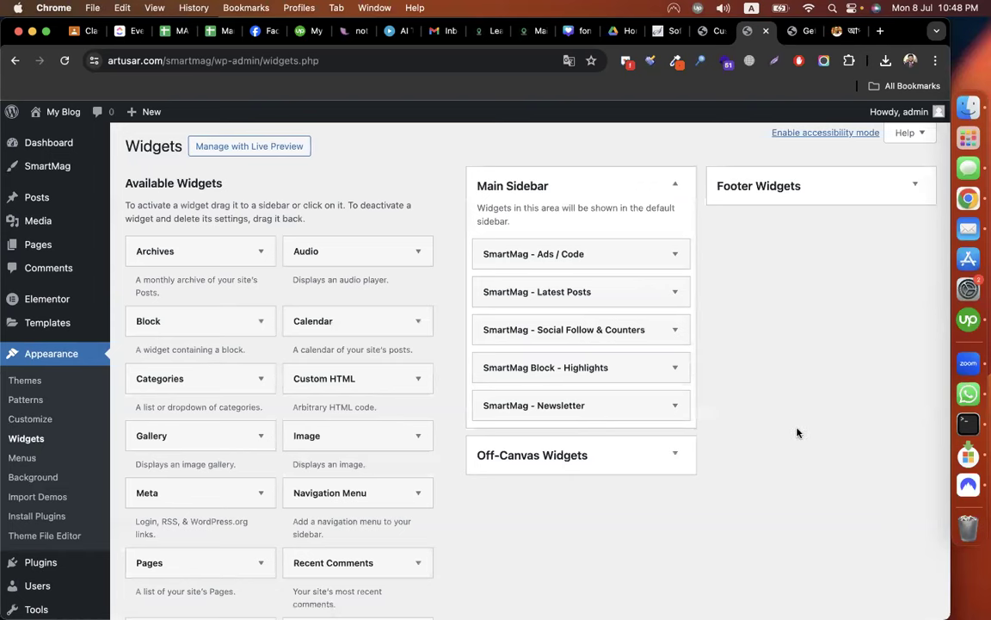
Expand Footer Widgets and the SmartMag About Widget 'About Us', comparing against the footer preview.
{"action": "left_click", "coordinate": [806, 188]}
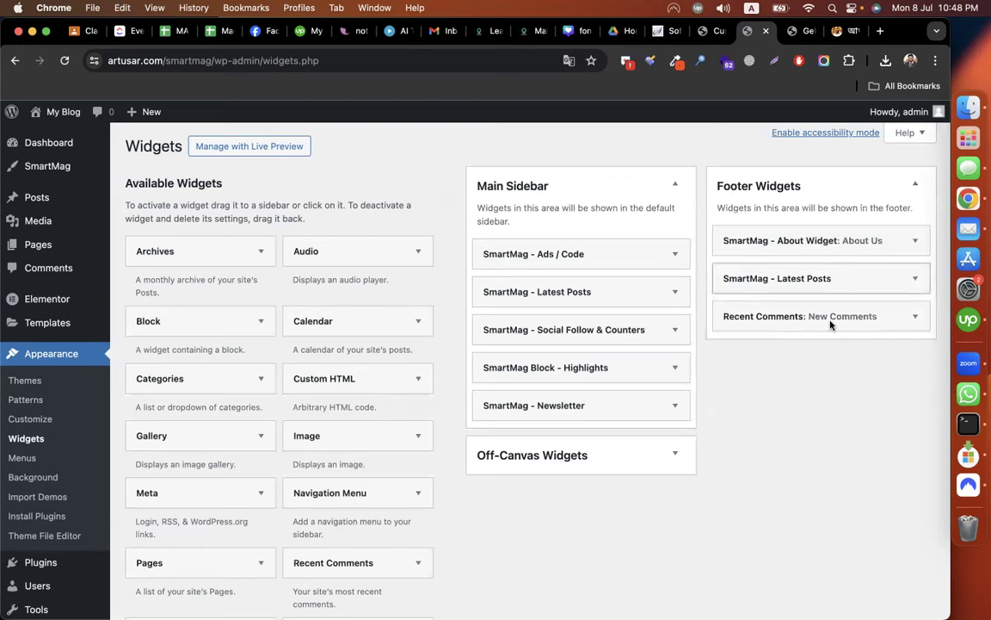
{"action": "left_click", "coordinate": [717, 34]}
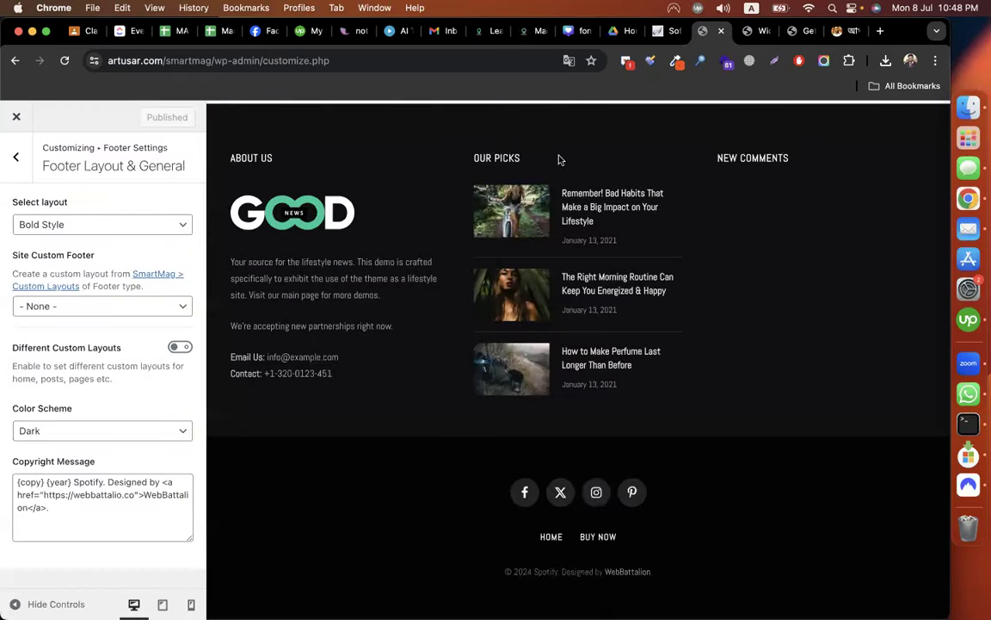
{"action": "left_click", "coordinate": [762, 31]}
{"action": "left_click", "coordinate": [775, 240]}
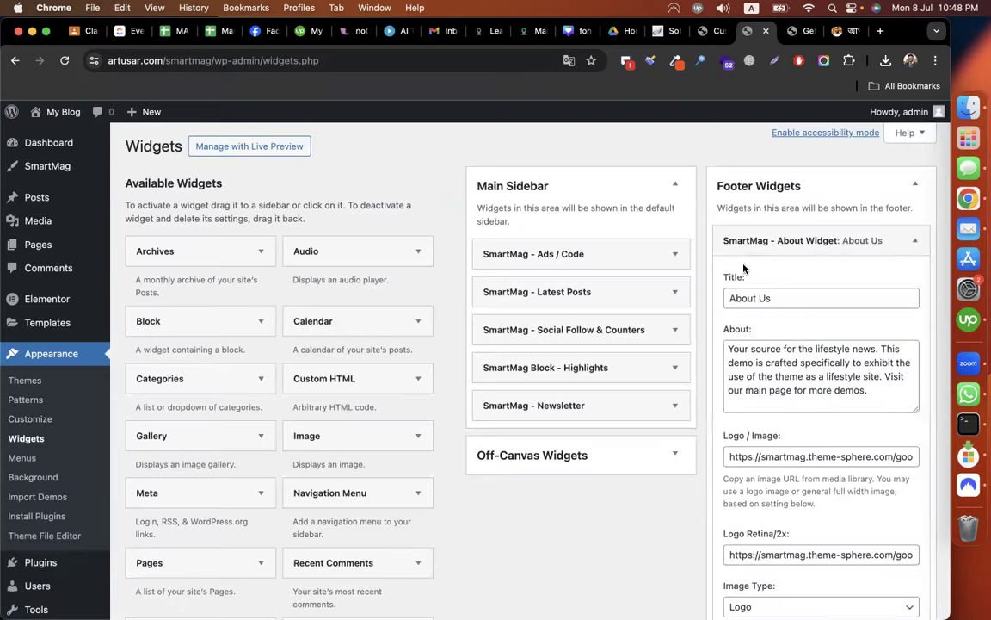
{"action": "scroll", "coordinate": [761, 305], "scroll_direction": "down", "scroll_amount": 1}
{"action": "left_click", "coordinate": [706, 31]}
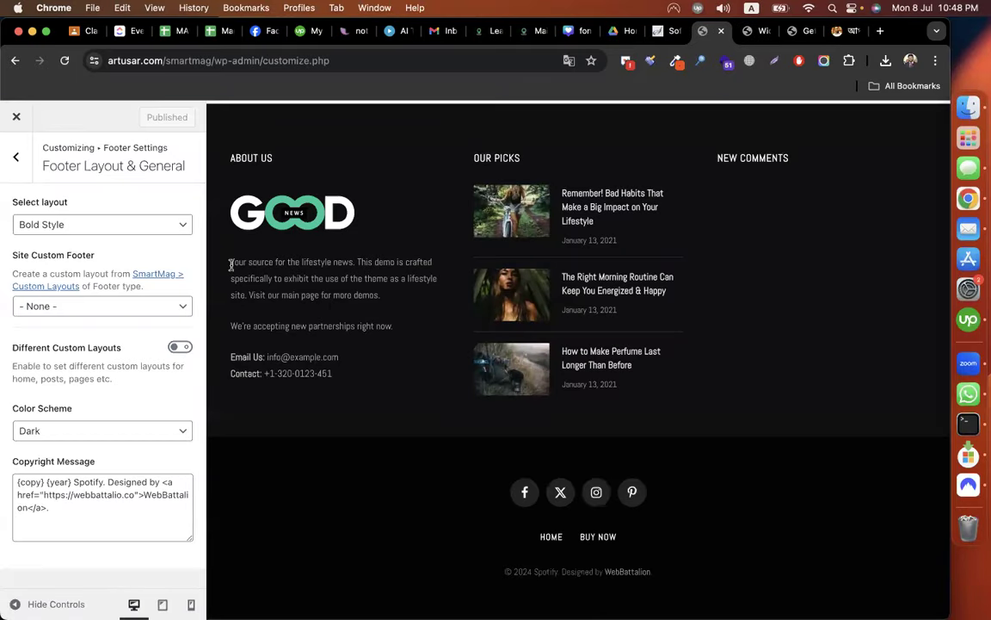
{"action": "triple_click", "coordinate": [378, 306]}
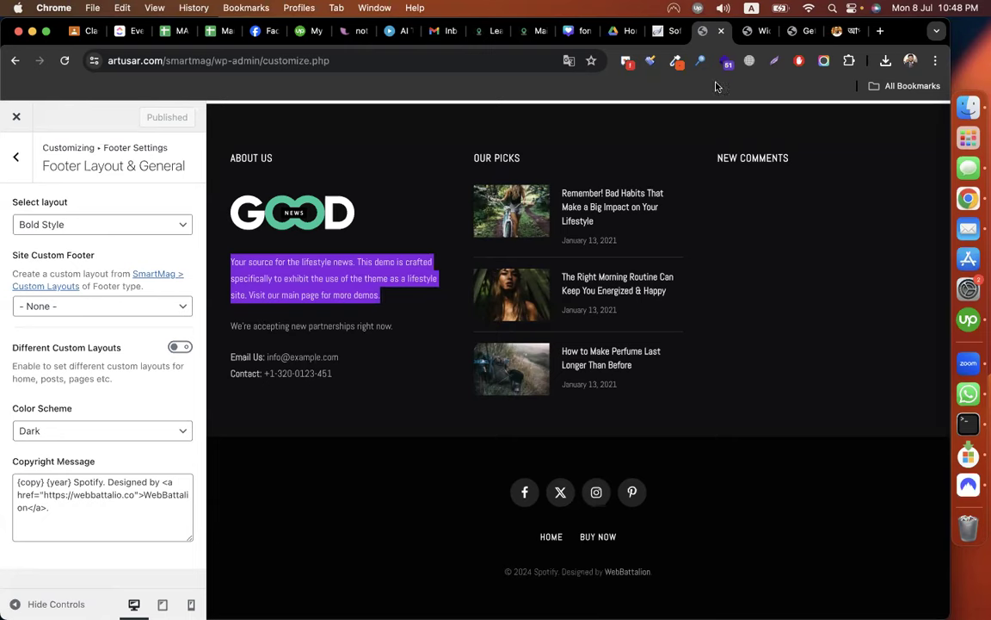
{"action": "left_click", "coordinate": [753, 33]}
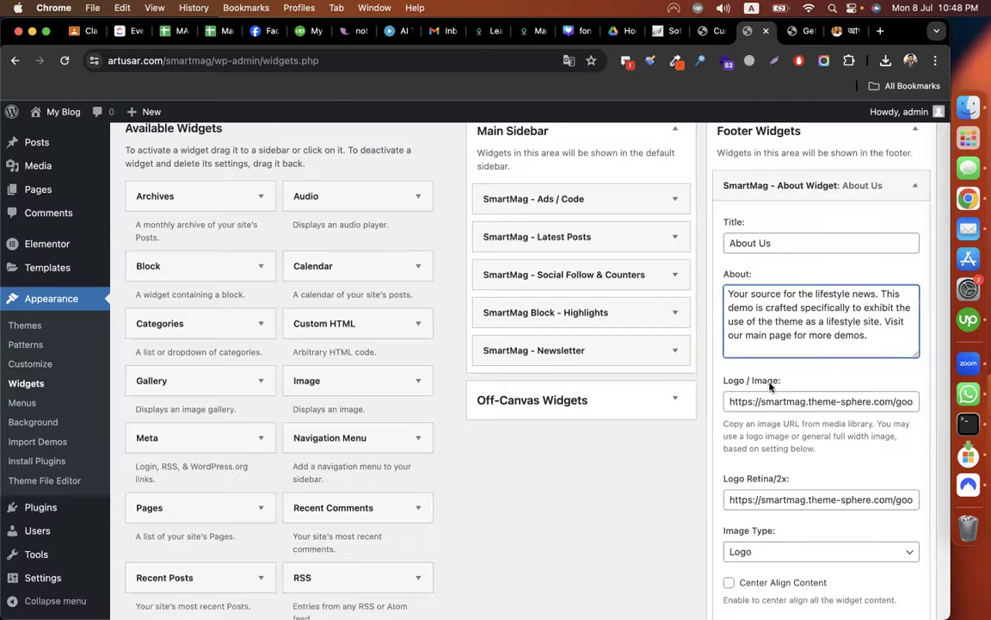
In the About text, change the e-mail domain to webbattalion.co and replace the phone number.
{"action": "scroll", "coordinate": [792, 335], "scroll_direction": "down", "scroll_amount": 1}
{"action": "scroll", "coordinate": [813, 277], "scroll_direction": "down", "scroll_amount": 3}
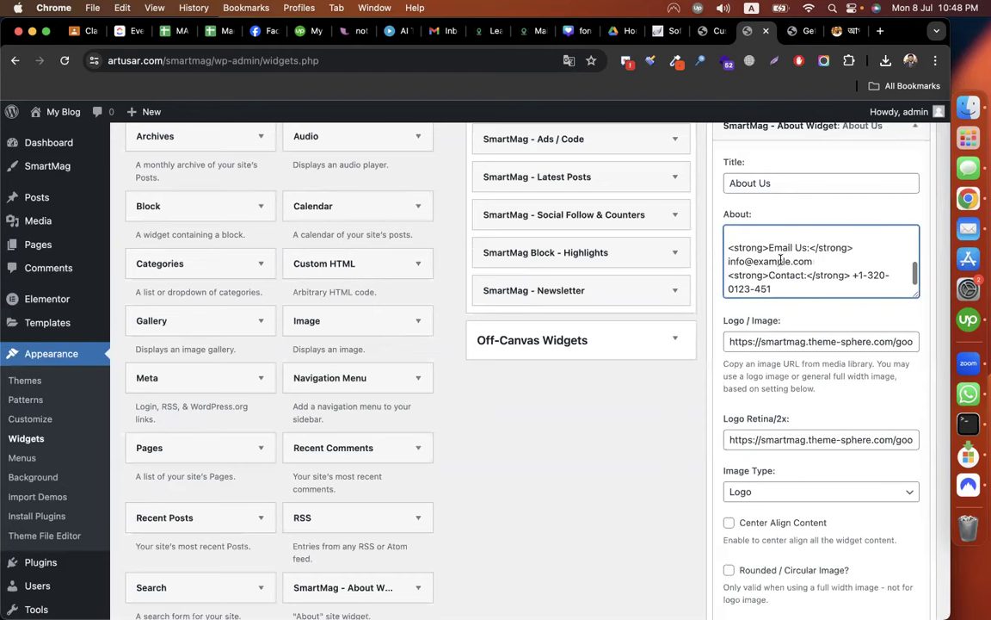
{"action": "left_click_drag", "start_coordinate": [815, 262], "coordinate": [754, 264]}
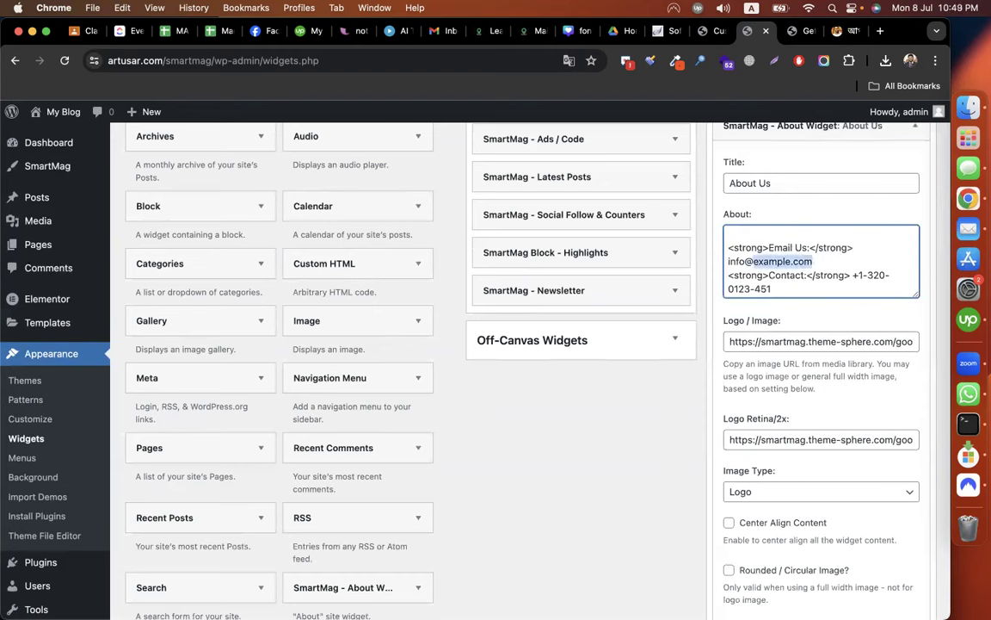
{"action": "type", "text": "webbattalio"}
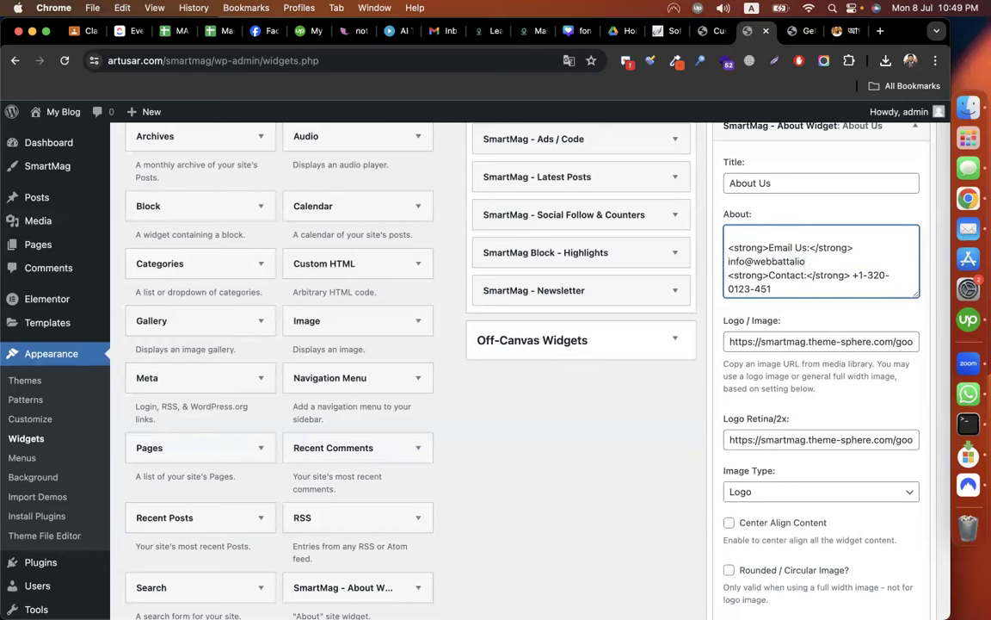
{"action": "type", "text": "n.co"}
{"action": "left_click_drag", "start_coordinate": [858, 275], "coordinate": [772, 289]}
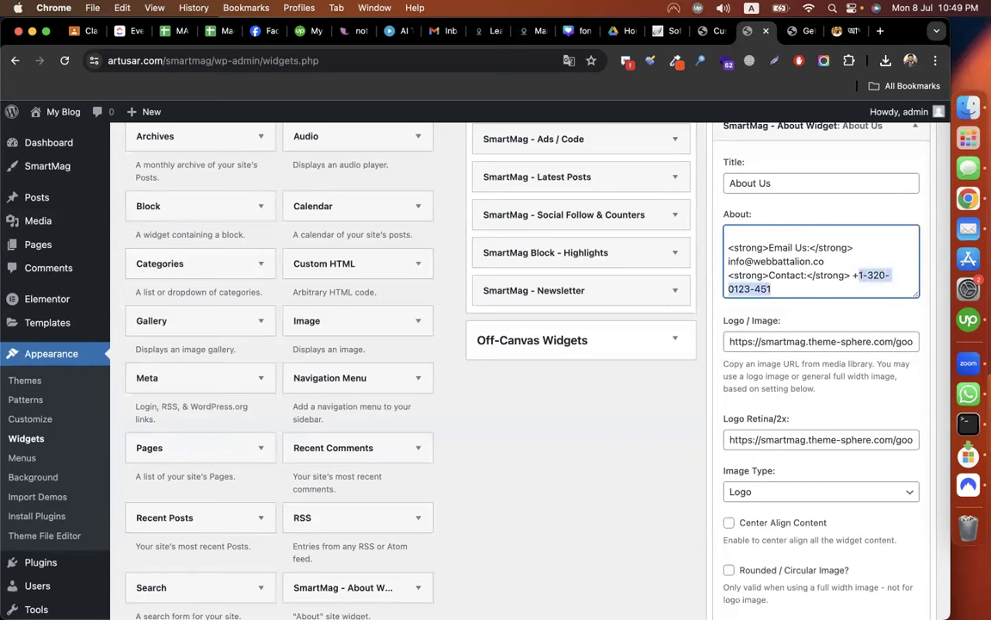
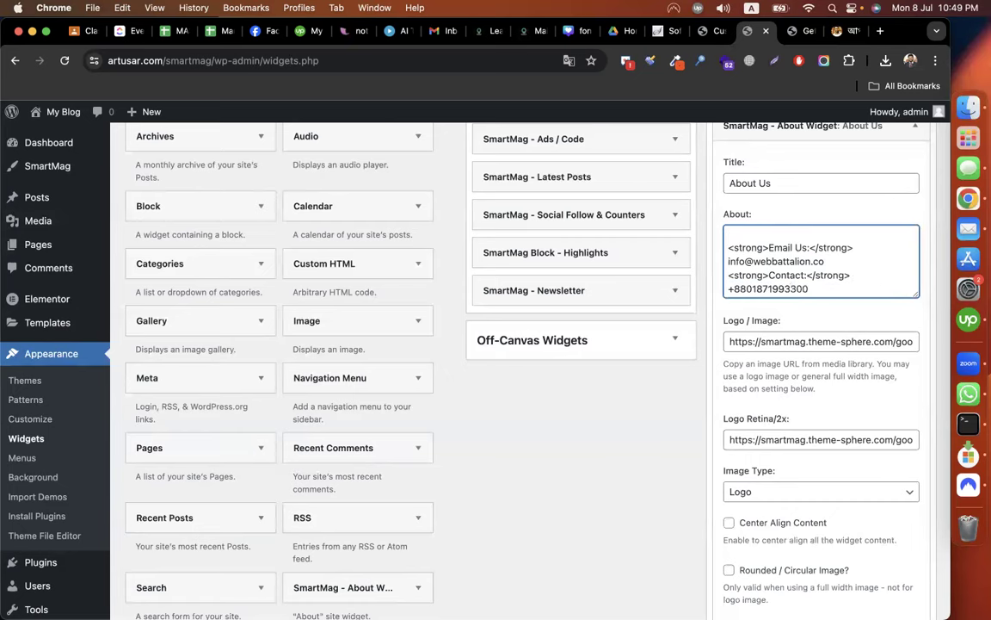
{"action": "left_click", "coordinate": [711, 36]}
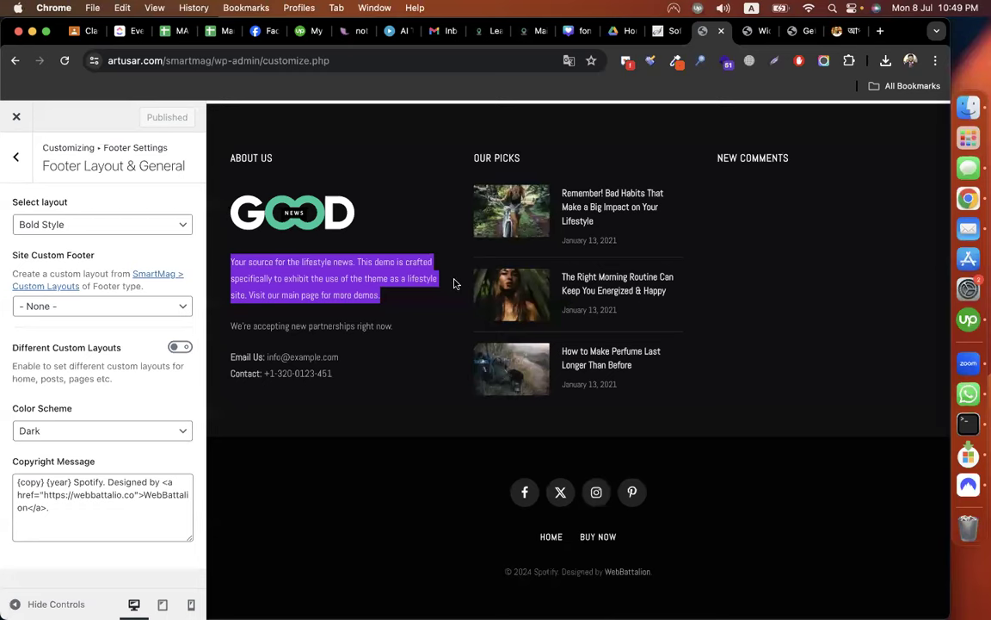
Open the Spotify logo's link in a new tab, then return to the widgets admin tab.
{"action": "scroll", "coordinate": [454, 284], "scroll_direction": "up", "scroll_amount": 15}
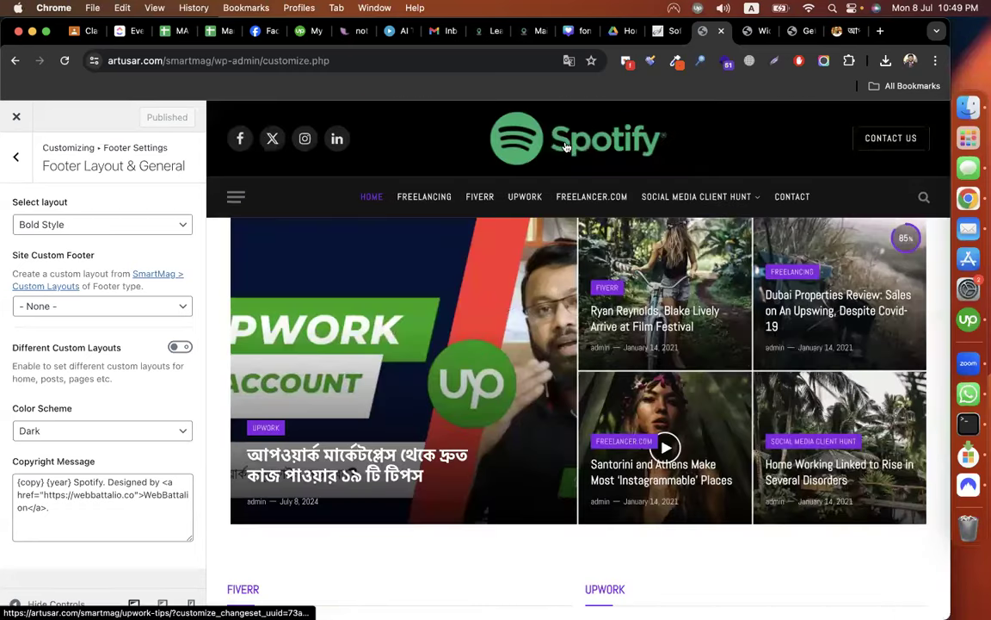
{"action": "right_click", "coordinate": [565, 148]}
{"action": "left_click", "coordinate": [602, 152]}
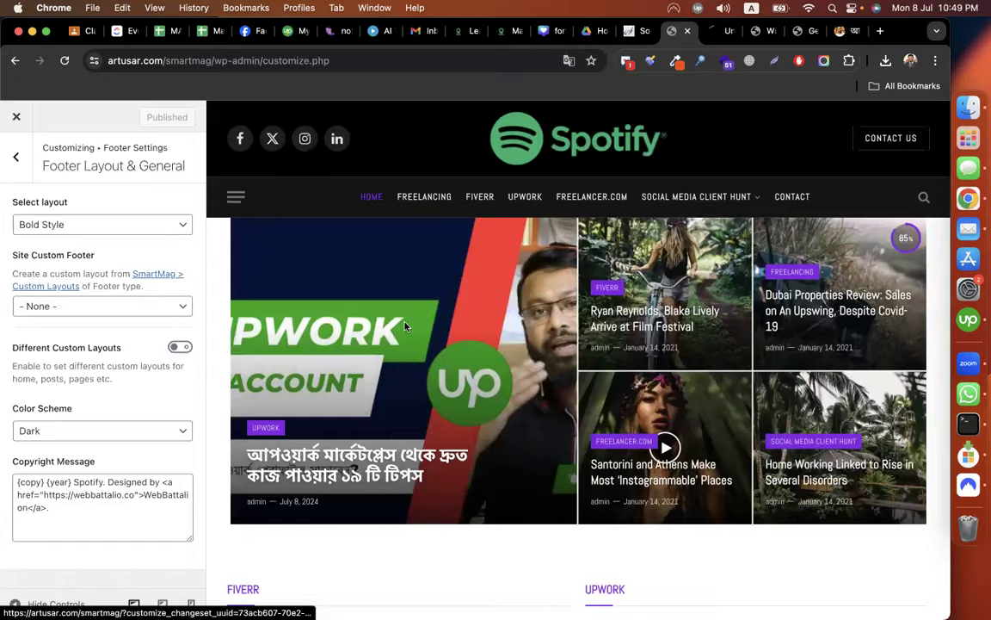
{"action": "key", "text": "ctrl+Tab"}
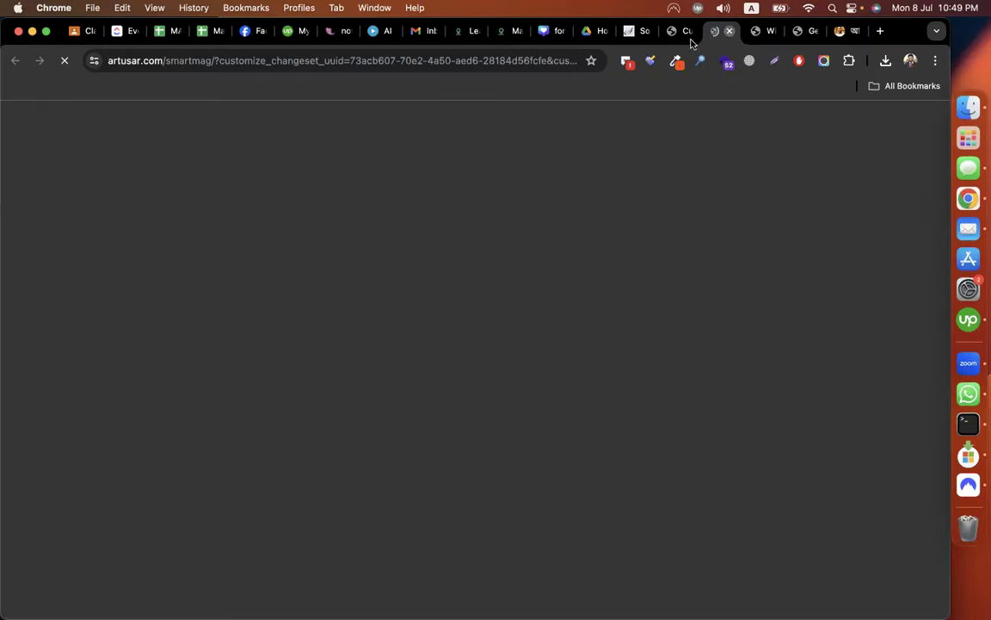
{"action": "left_click", "coordinate": [729, 31]}
{"action": "left_click", "coordinate": [754, 31]}
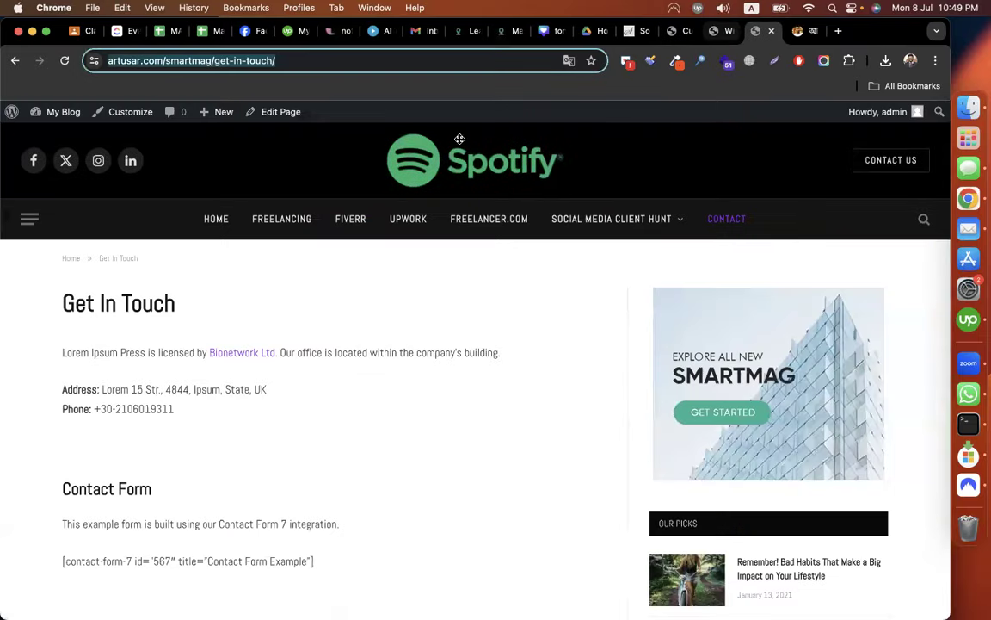
{"action": "key", "text": "ctrl+shift+Tab"}
Reach the admin dashboard from the live site and open the Media Library.
{"action": "mouse_move", "coordinate": [51, 113]}
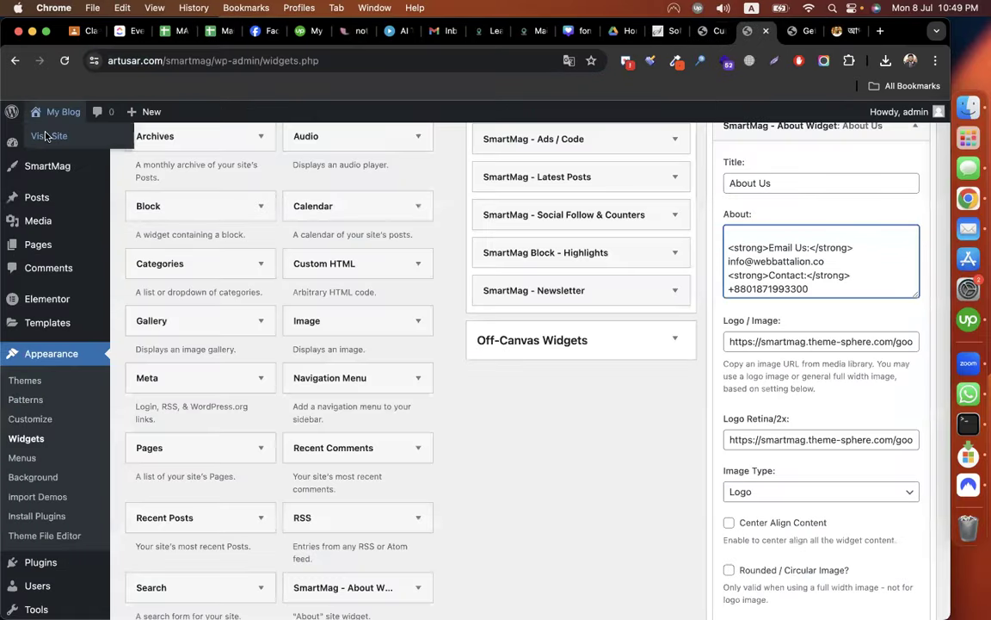
{"action": "right_click", "coordinate": [49, 136]}
{"action": "left_click", "coordinate": [751, 33]}
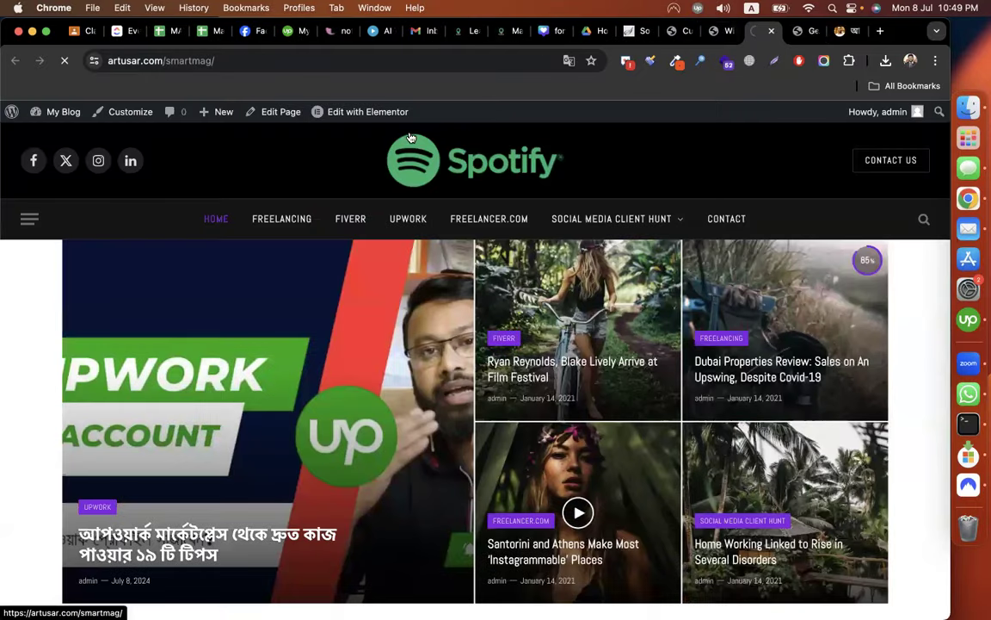
{"action": "right_click", "coordinate": [474, 166]}
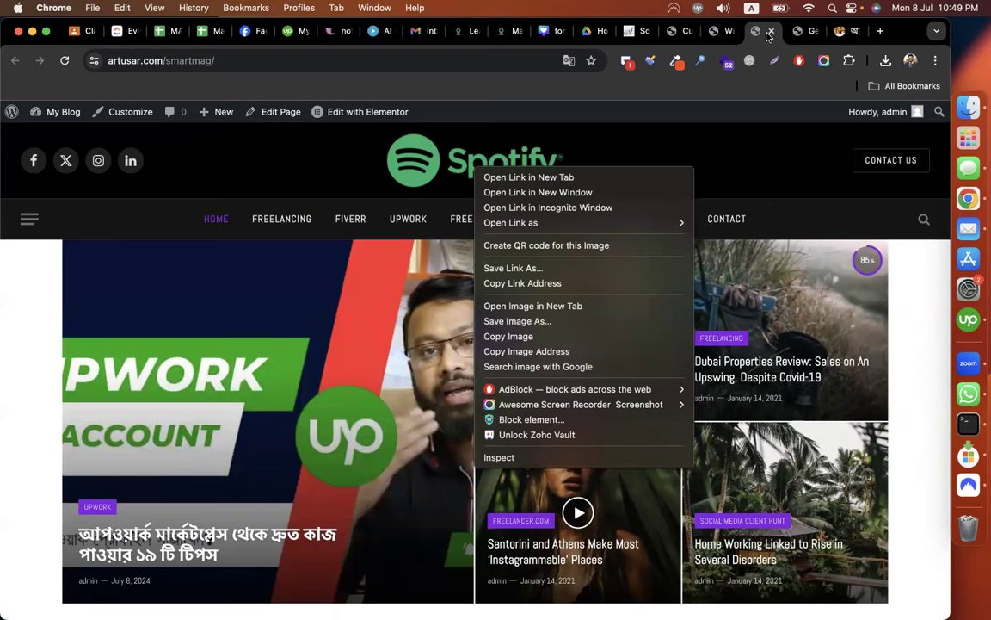
{"action": "left_click", "coordinate": [64, 105]}
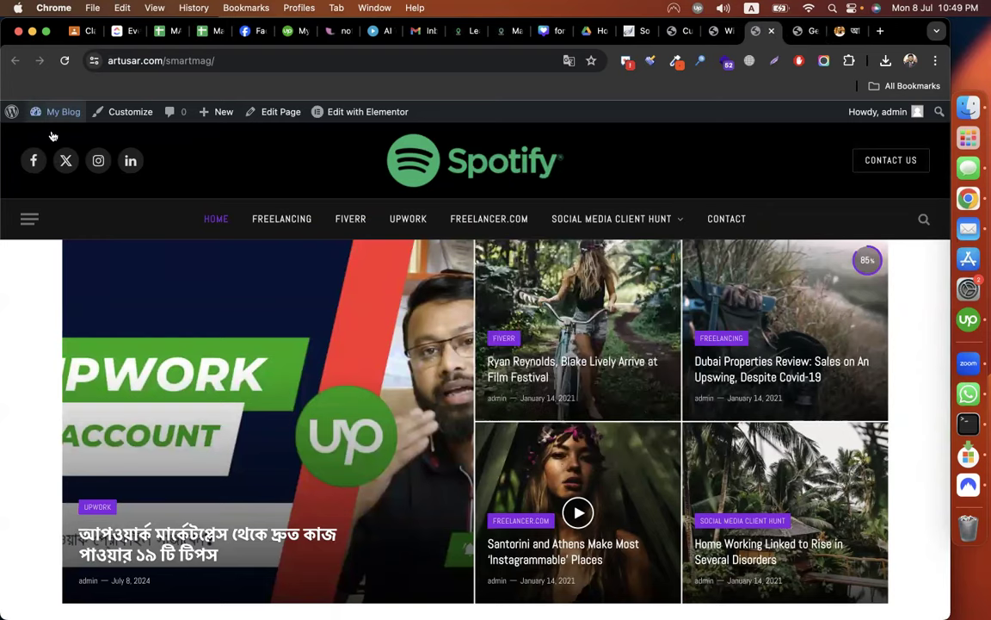
{"action": "left_click", "coordinate": [47, 122]}
{"action": "left_click", "coordinate": [37, 272]}
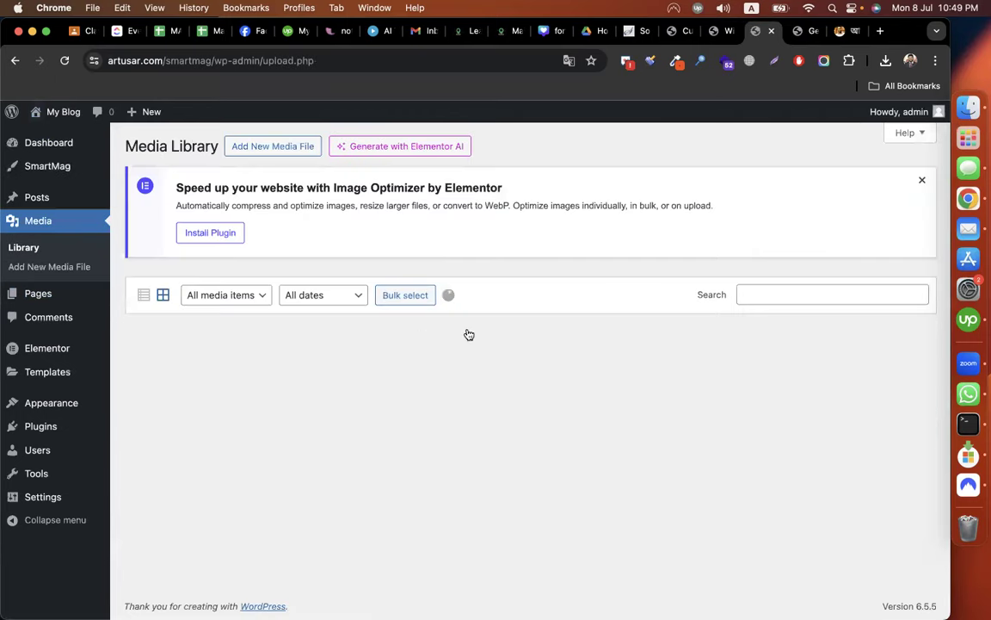
Copy the File URL of spotify-logo.png from its attachment details.
{"action": "scroll", "coordinate": [422, 302], "scroll_direction": "down", "scroll_amount": 2}
{"action": "left_click", "coordinate": [344, 297]}
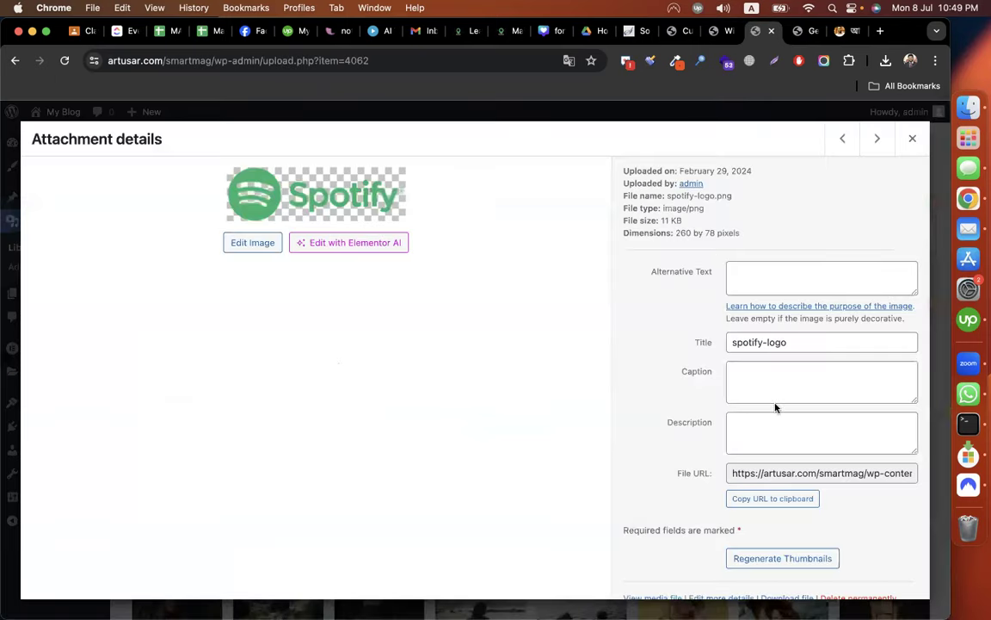
{"action": "scroll", "coordinate": [775, 407], "scroll_direction": "down", "scroll_amount": 1}
{"action": "left_click", "coordinate": [754, 457]}
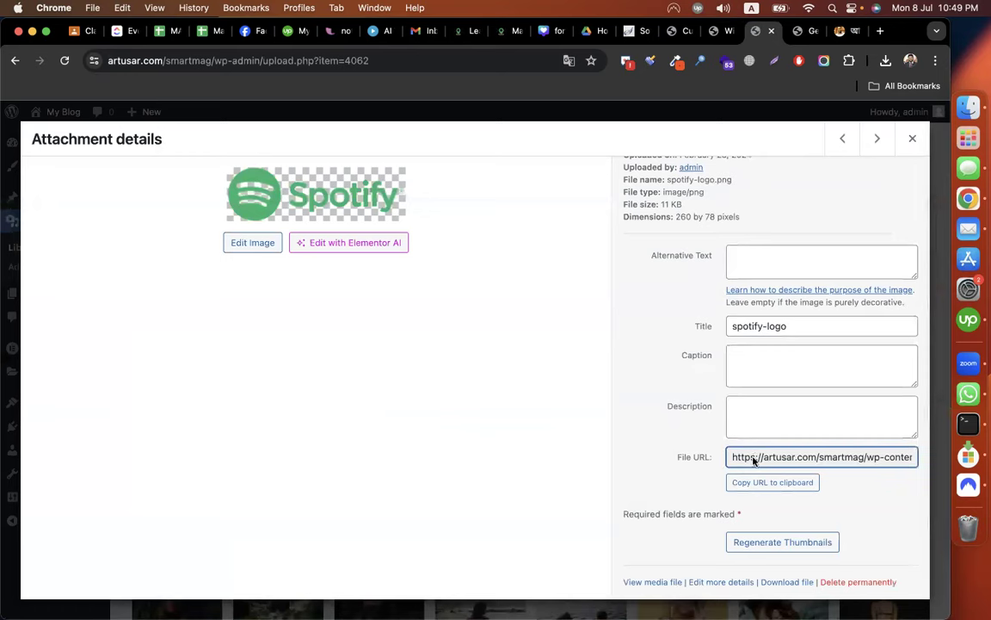
{"action": "right_click", "coordinate": [754, 458]}
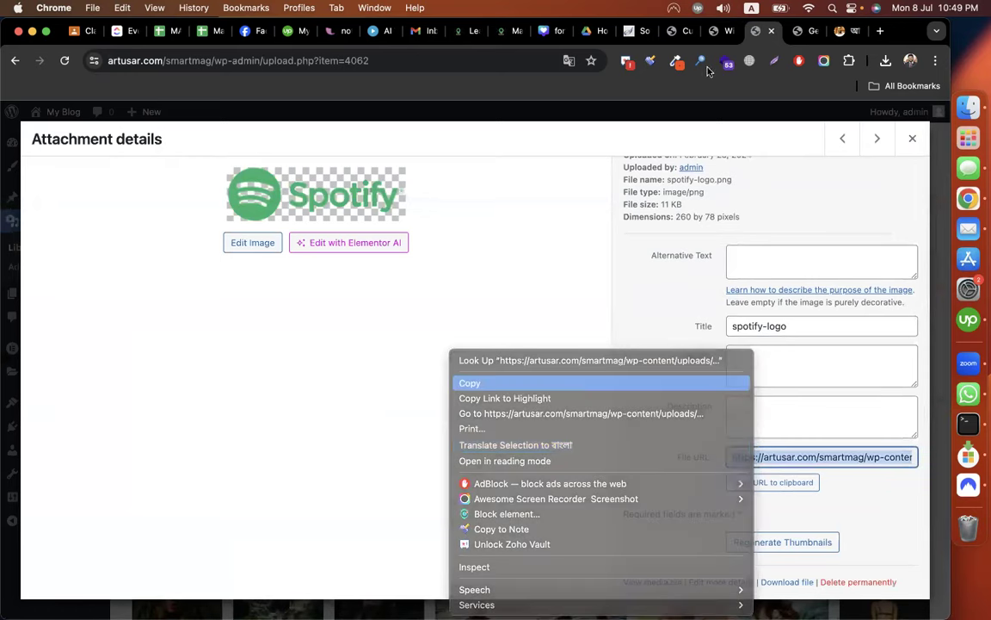
{"action": "left_click", "coordinate": [575, 384]}
Paste the Spotify logo URL into the About Widget's Logo / Image and Logo Retina/2x fields.
{"action": "key", "text": "ctrl+shift+Tab"}
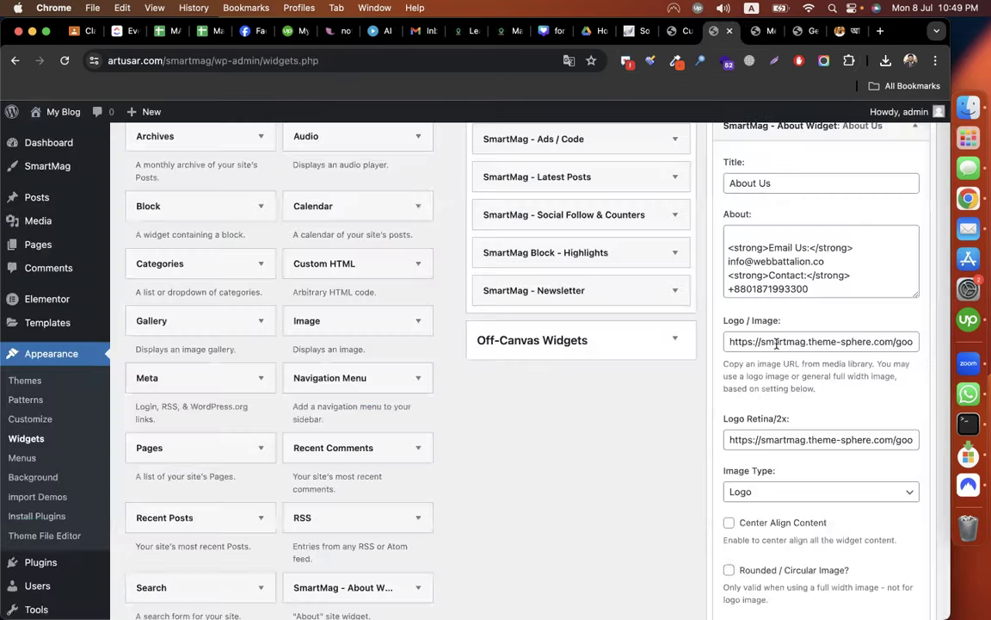
{"action": "triple_click", "coordinate": [777, 343]}
{"action": "key", "text": "super+v"}
{"action": "left_click", "coordinate": [752, 439]}
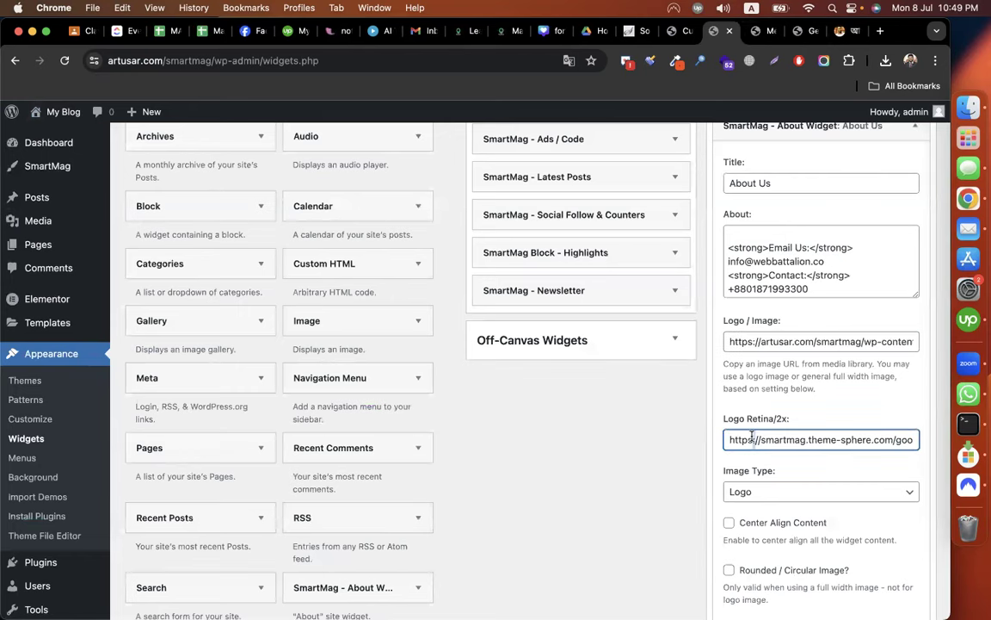
{"action": "triple_click", "coordinate": [752, 439]}
{"action": "key", "text": "super+v"}
{"action": "scroll", "coordinate": [608, 469], "scroll_direction": "down", "scroll_amount": 5}
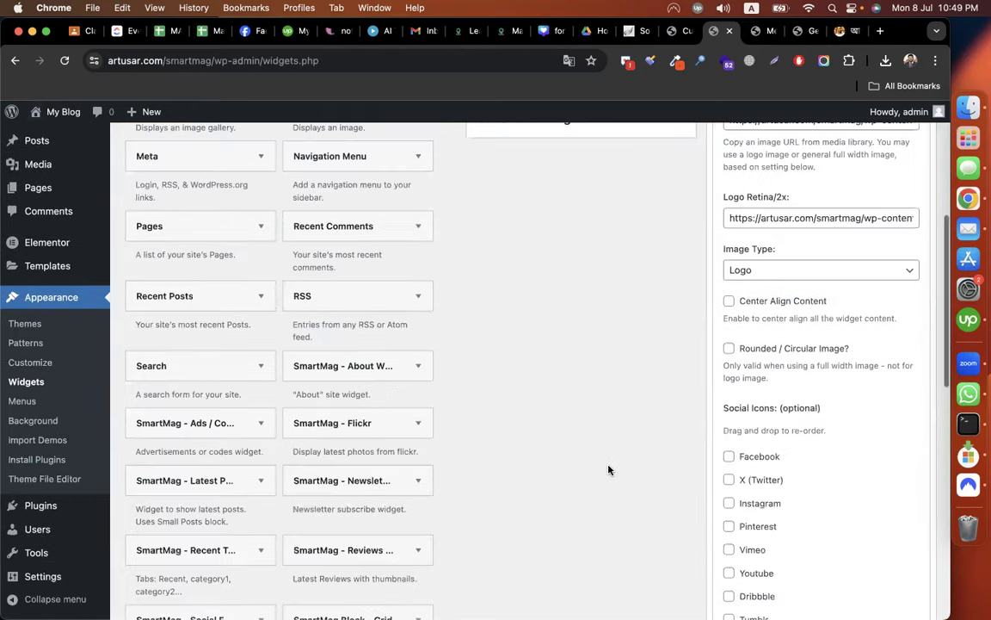
{"action": "scroll", "coordinate": [609, 469], "scroll_direction": "down", "scroll_amount": 10}
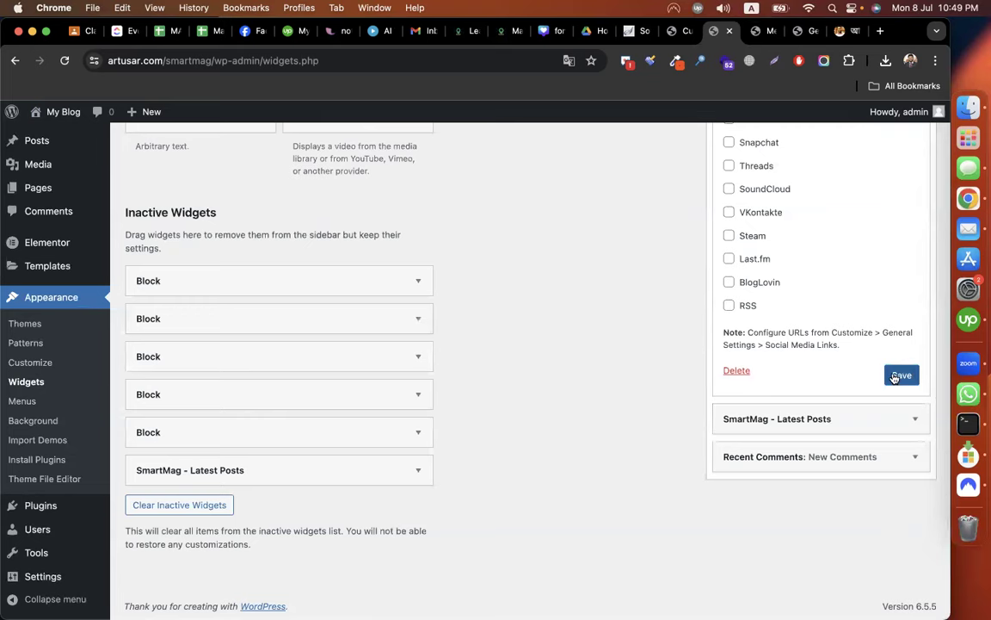
Check the home page footer's About Us and Our Picks sections, then close the attachment details.
{"action": "left_click", "coordinate": [801, 35]}
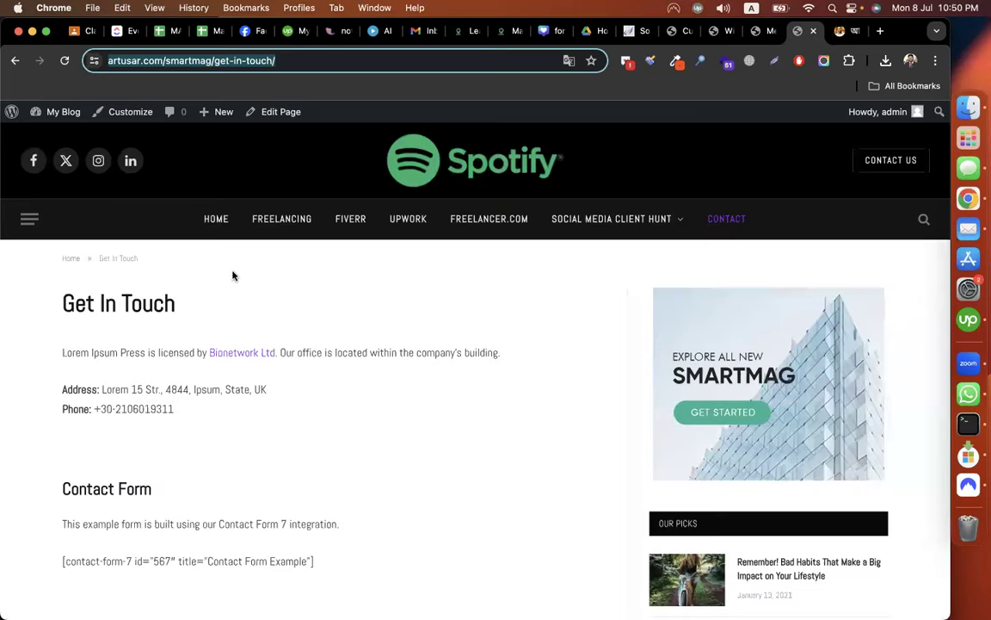
{"action": "left_click", "coordinate": [218, 222]}
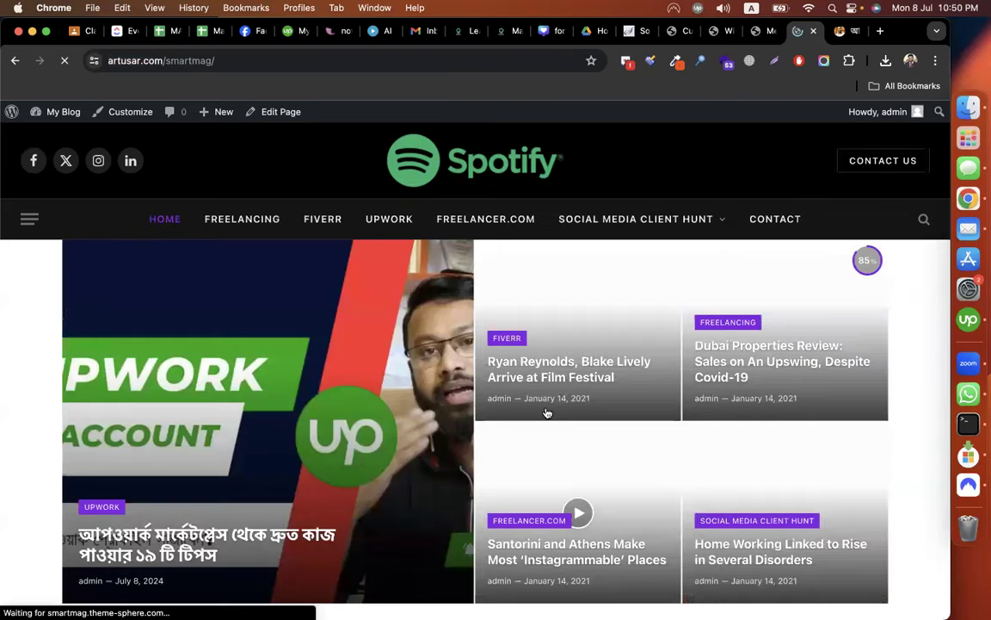
{"action": "scroll", "coordinate": [546, 413], "scroll_direction": "down", "scroll_amount": 20}
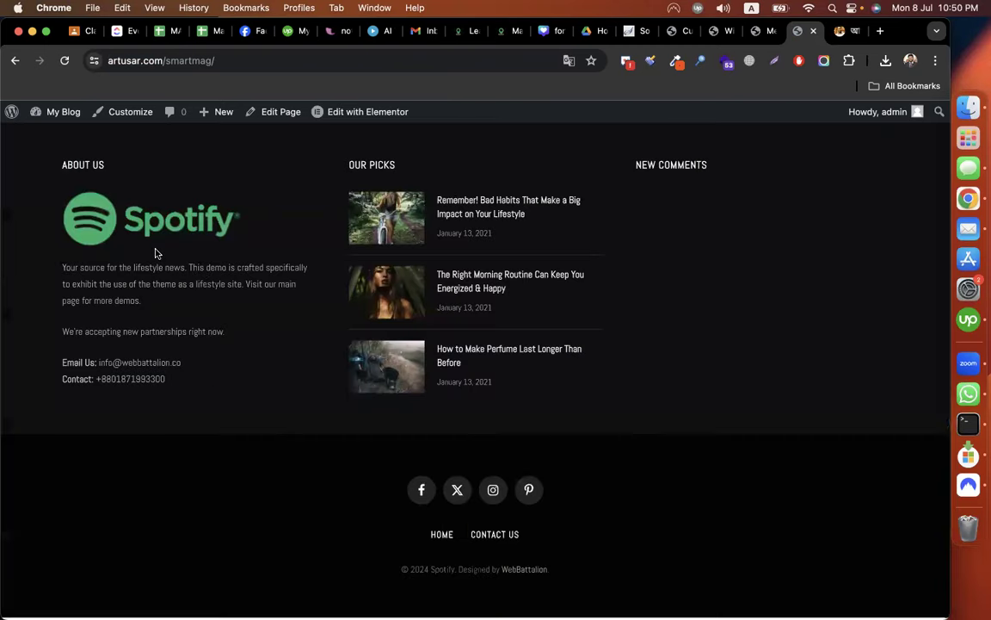
{"action": "scroll", "coordinate": [154, 253], "scroll_direction": "up", "scroll_amount": 1}
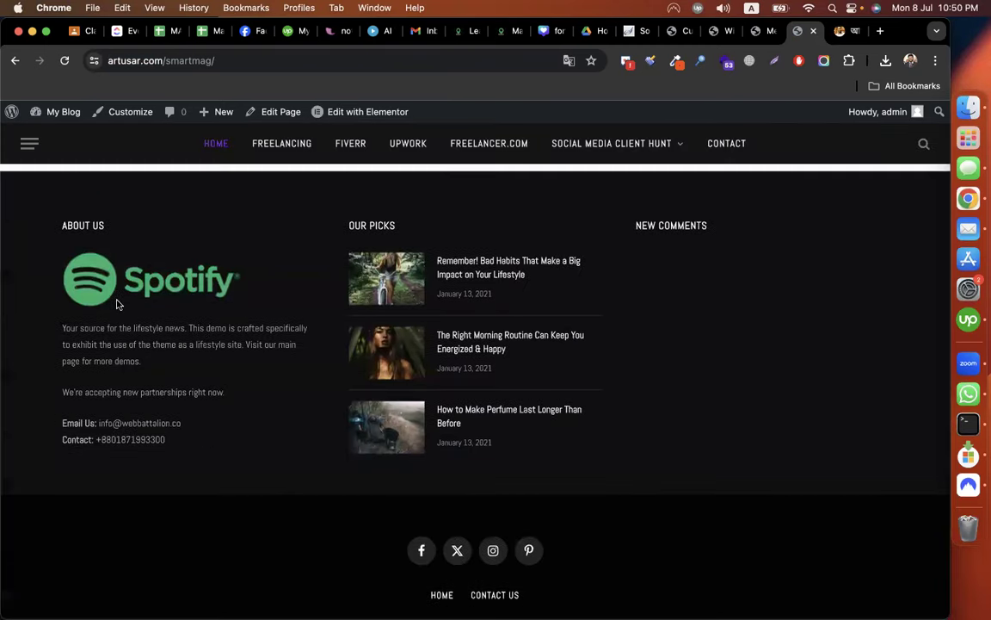
{"action": "triple_click", "coordinate": [137, 371]}
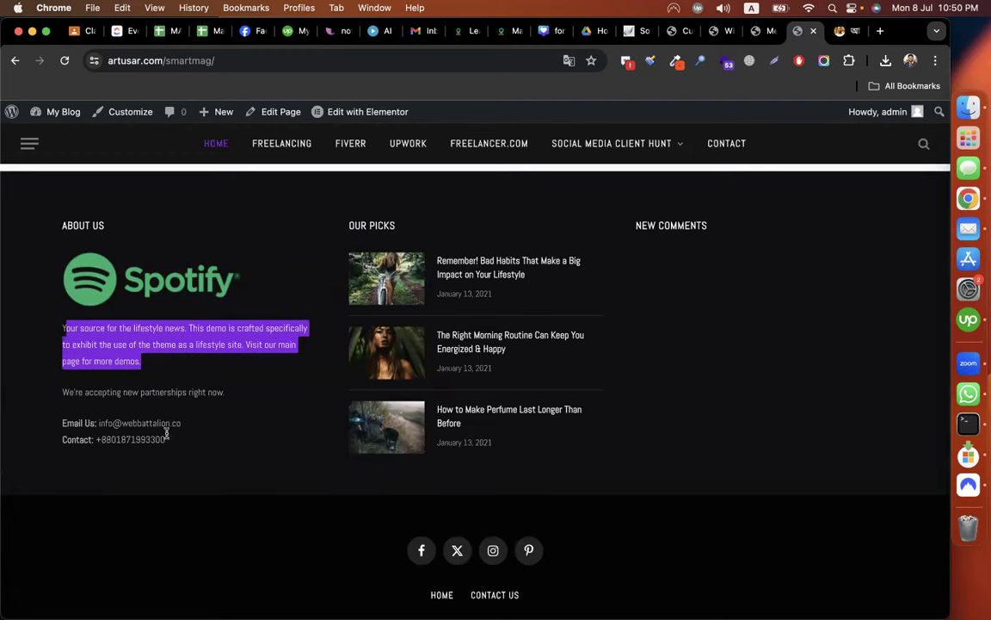
{"action": "left_click", "coordinate": [200, 449]}
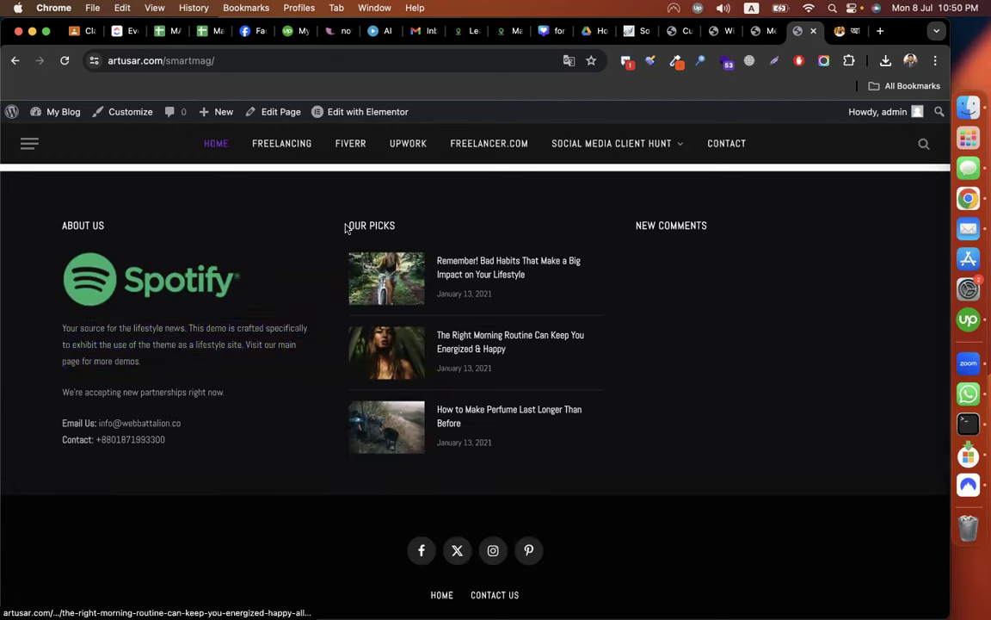
{"action": "left_click_drag", "start_coordinate": [345, 227], "coordinate": [389, 226]}
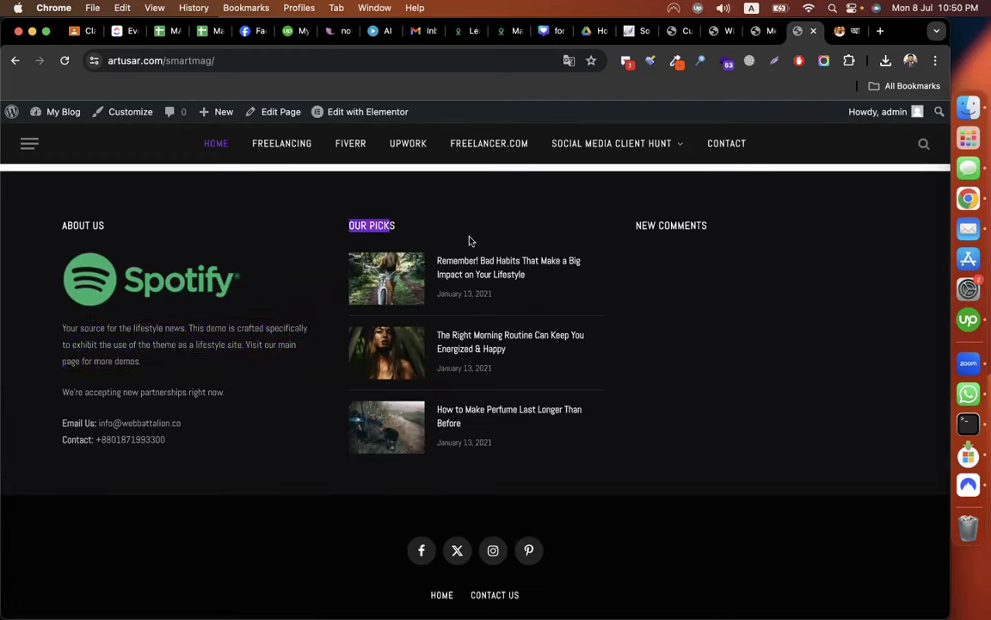
{"action": "left_click", "coordinate": [762, 32]}
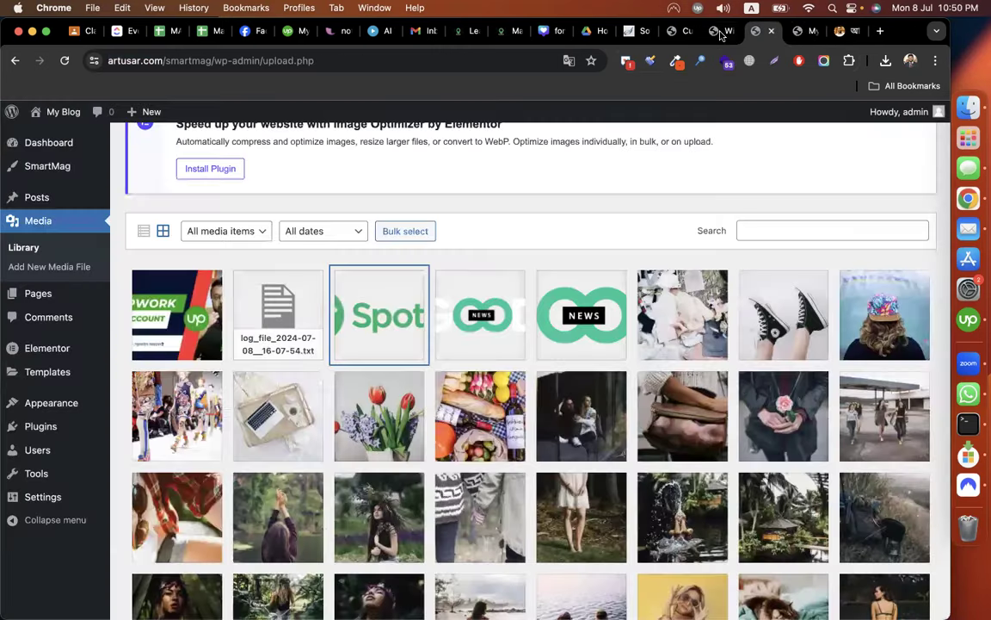
{"action": "left_click", "coordinate": [719, 33]}
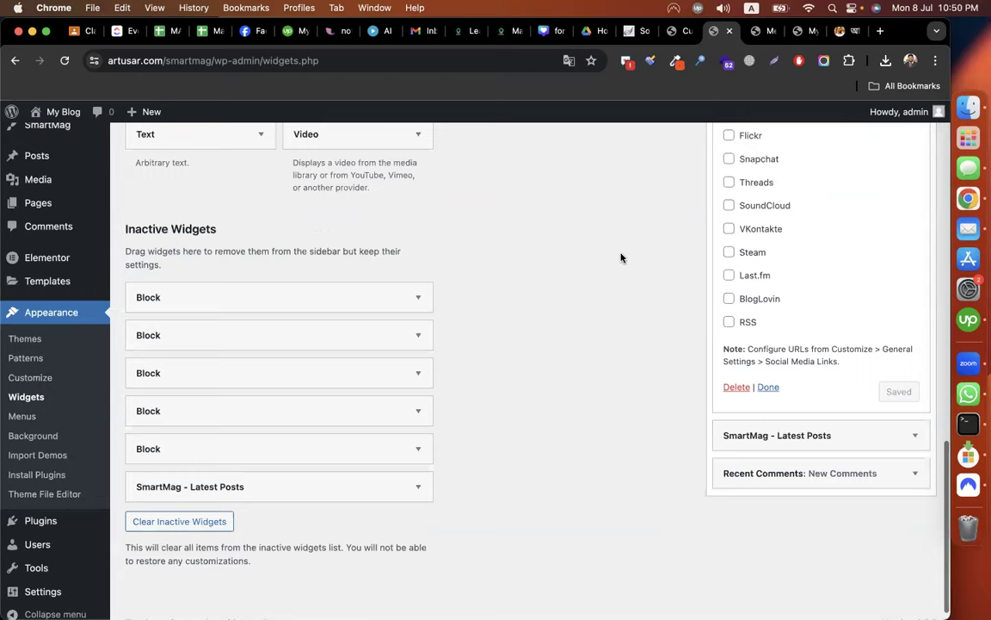
Change the footer Latest Posts heading from Our Picks to 'Latest Blogs' and save.
{"action": "scroll", "coordinate": [621, 256], "scroll_direction": "up", "scroll_amount": 15}
{"action": "left_click", "coordinate": [801, 242]}
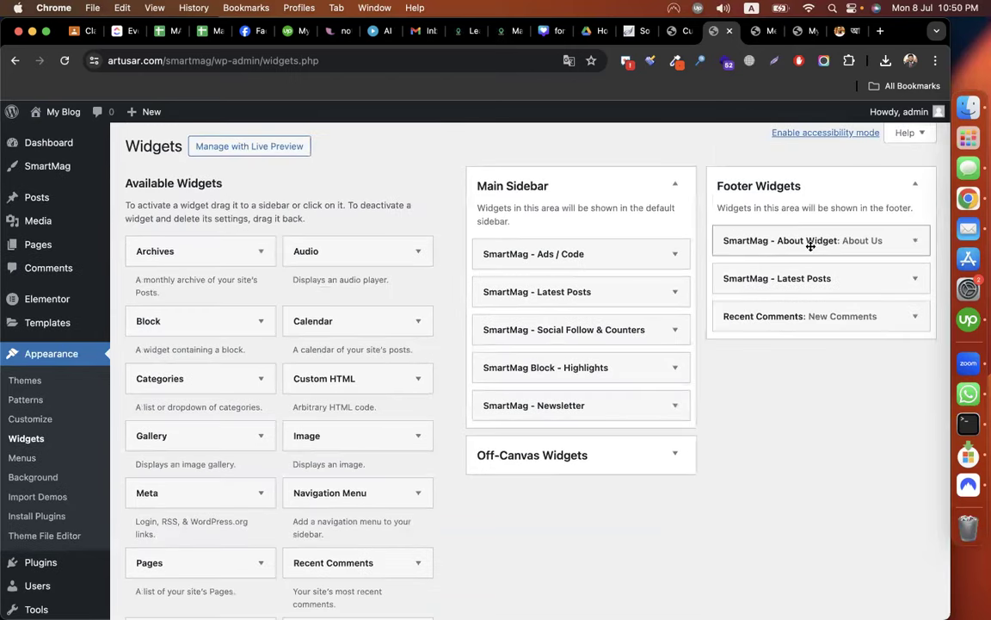
{"action": "left_click", "coordinate": [826, 281]}
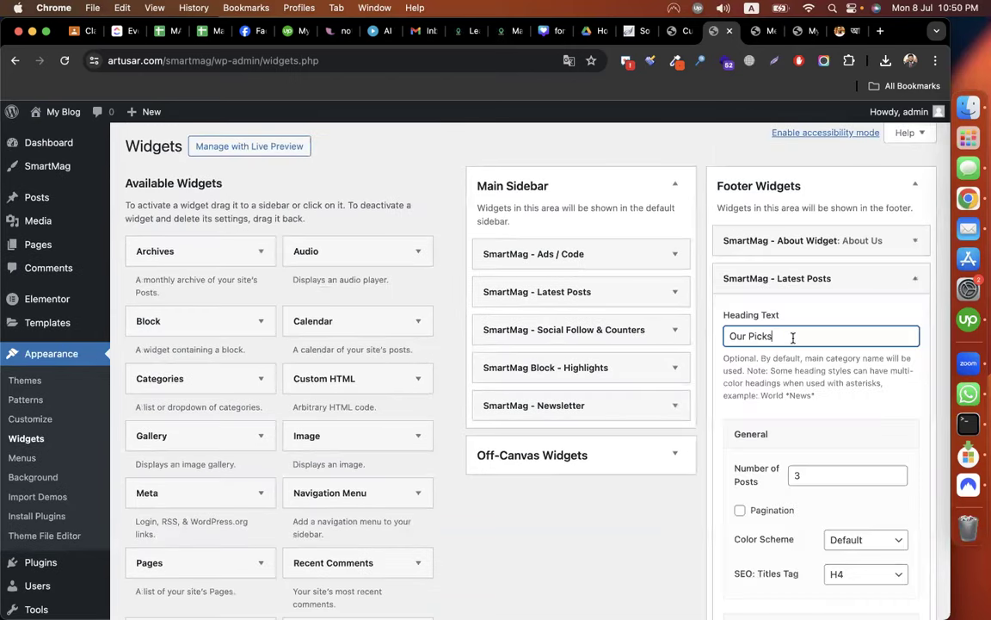
{"action": "key", "text": "super+a"}
{"action": "type", "text": "Latest Blogs"}
{"action": "scroll", "coordinate": [686, 427], "scroll_direction": "down", "scroll_amount": 3}
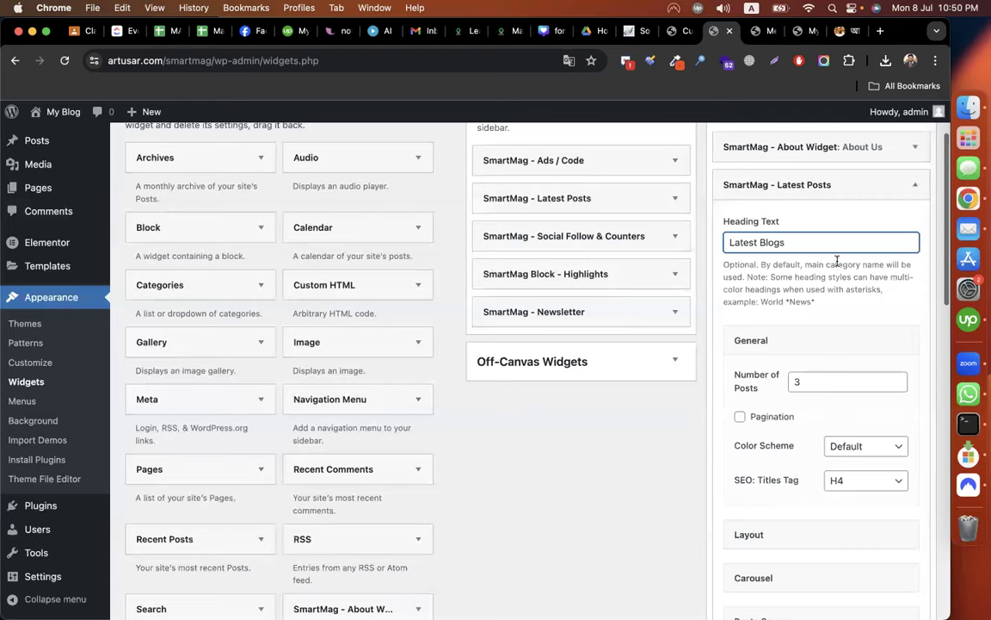
{"action": "scroll", "coordinate": [692, 369], "scroll_direction": "down", "scroll_amount": 3}
{"action": "scroll", "coordinate": [671, 416], "scroll_direction": "down", "scroll_amount": 15}
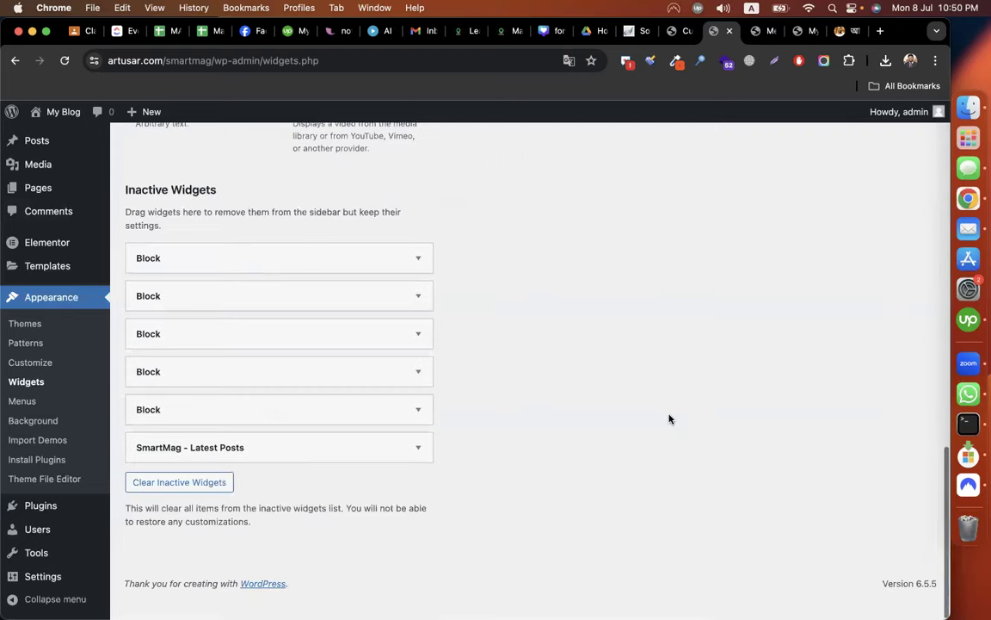
{"action": "scroll", "coordinate": [670, 419], "scroll_direction": "up", "scroll_amount": 10}
{"action": "left_click", "coordinate": [895, 337]}
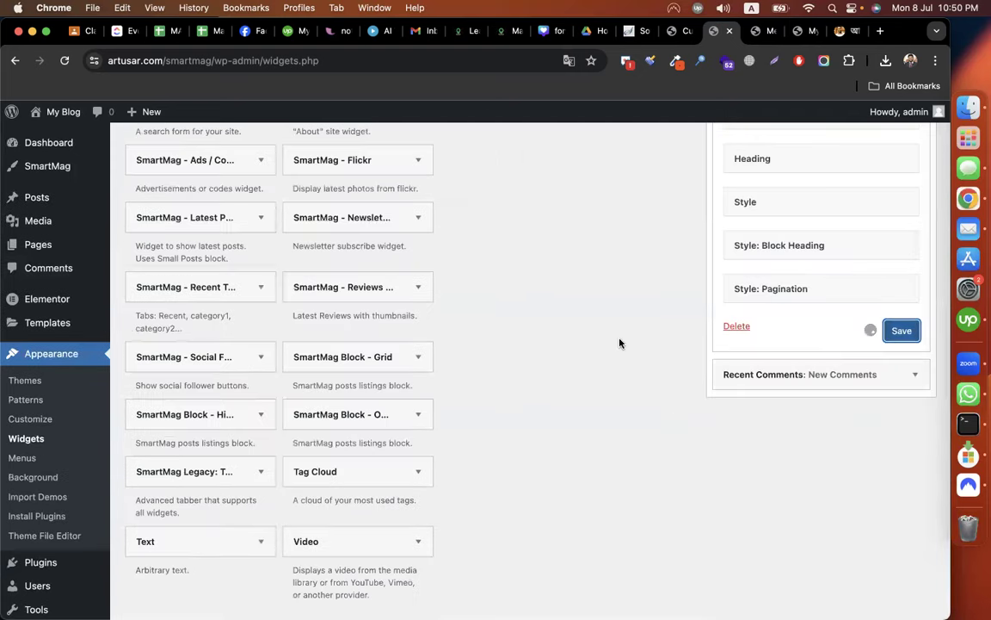
Delete the Recent Comments widget from Footer Widgets.
{"action": "left_click", "coordinate": [812, 376]}
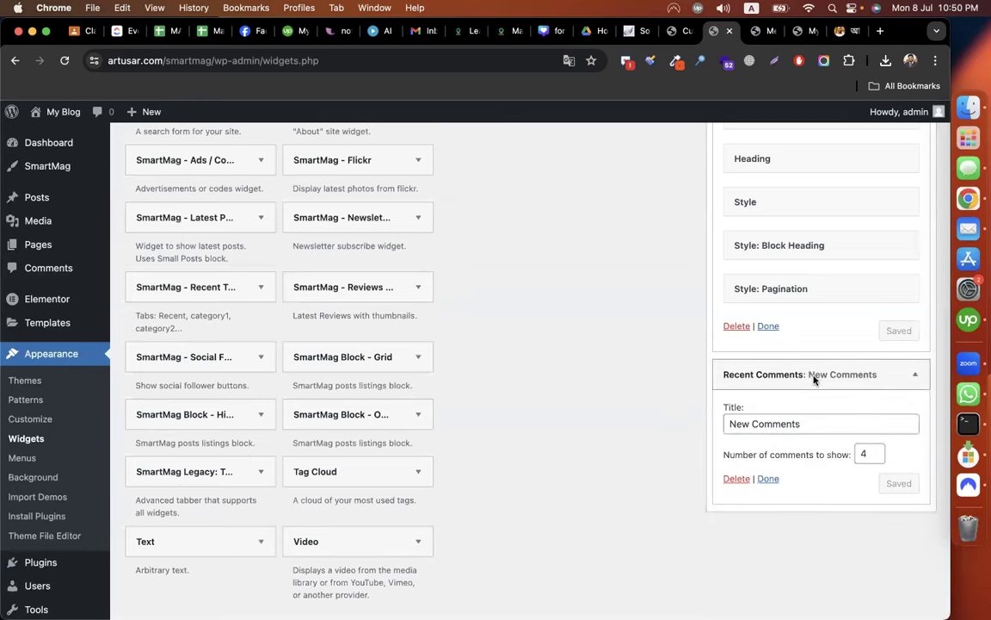
{"action": "scroll", "coordinate": [775, 361], "scroll_direction": "down", "scroll_amount": 3}
{"action": "left_click", "coordinate": [737, 347]}
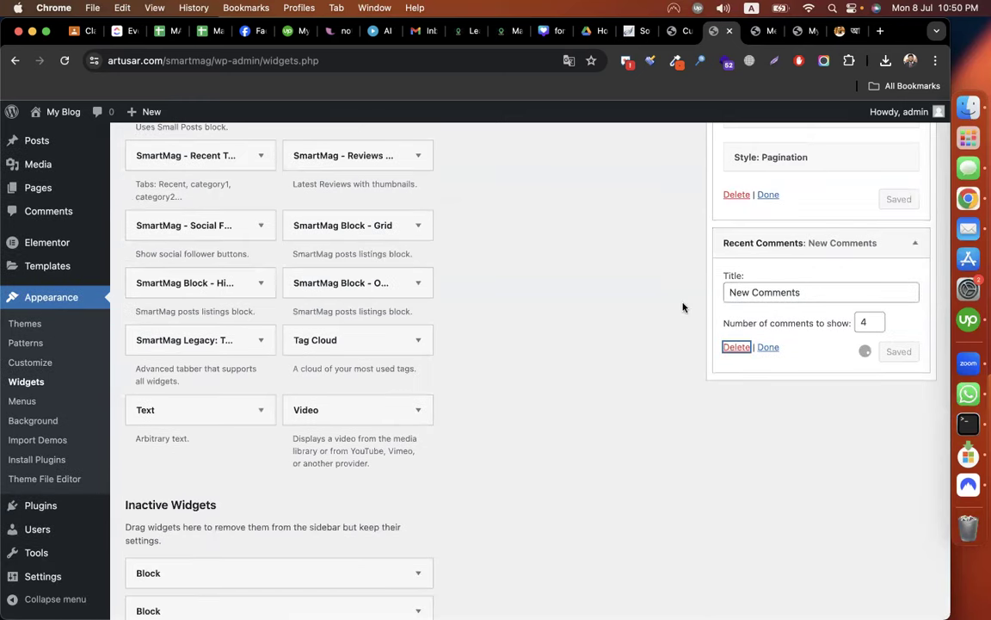
{"action": "scroll", "coordinate": [650, 280], "scroll_direction": "up", "scroll_amount": 10}
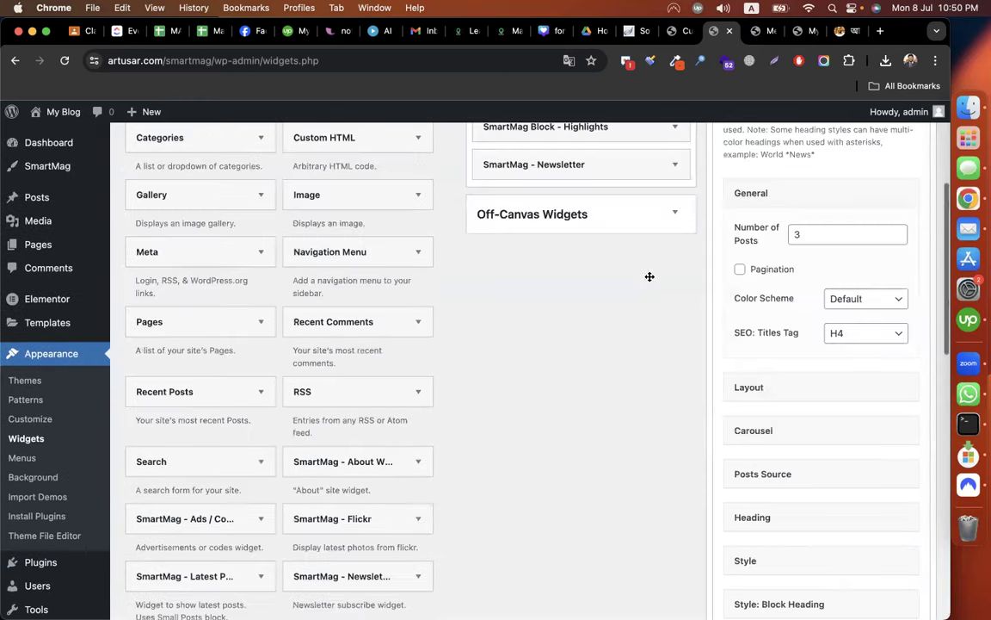
{"action": "scroll", "coordinate": [775, 274], "scroll_direction": "up", "scroll_amount": 5}
{"action": "left_click", "coordinate": [316, 323]}
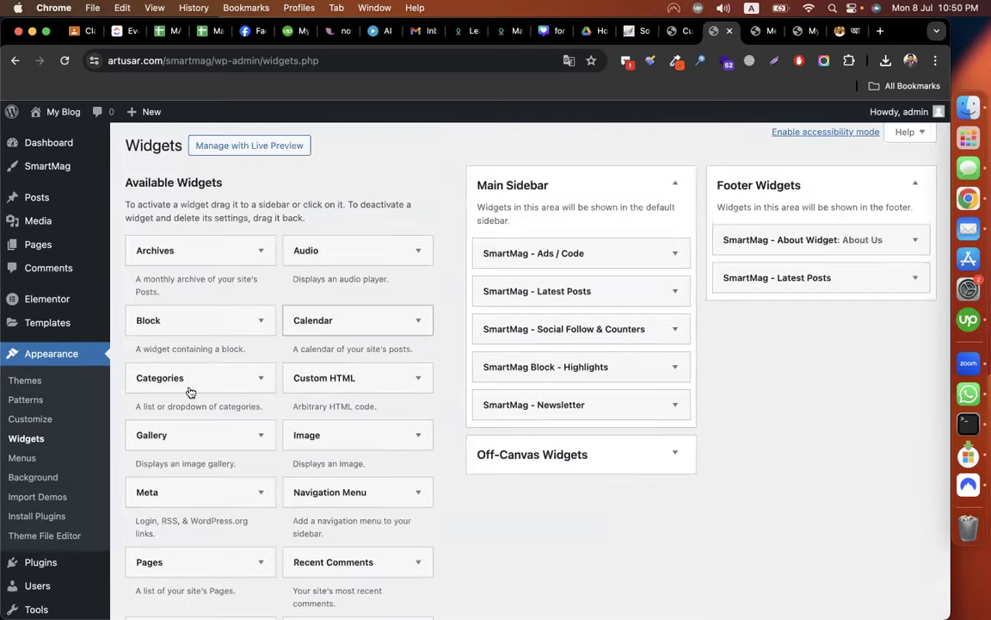
{"action": "scroll", "coordinate": [306, 219], "scroll_direction": "down", "scroll_amount": 3}
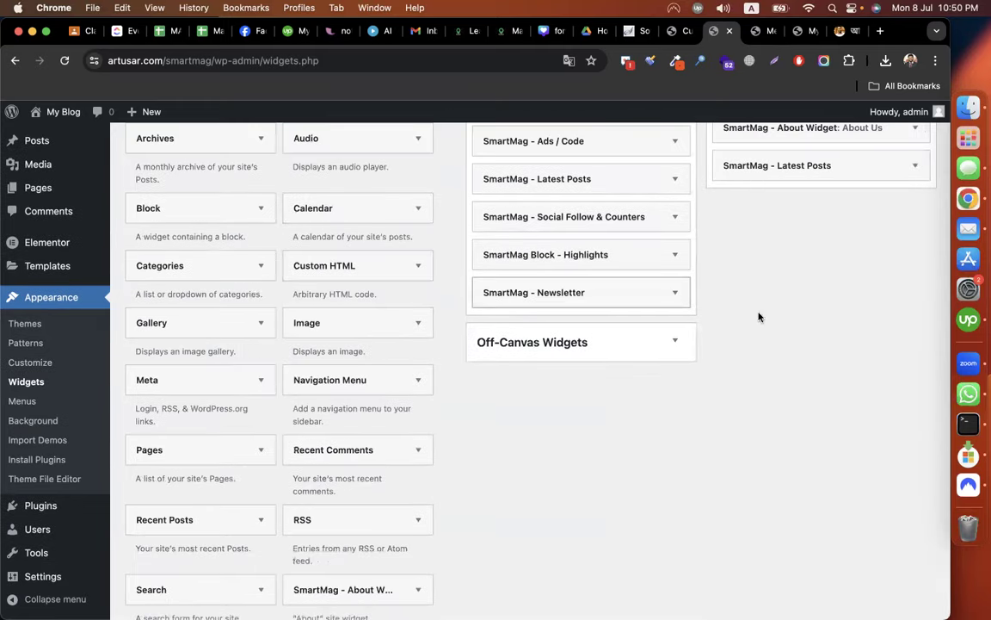
{"action": "scroll", "coordinate": [742, 321], "scroll_direction": "up", "scroll_amount": 3}
Add a Categories widget titled 'Categories' with post counts to the footer, then reload the home page.
{"action": "left_click", "coordinate": [188, 368]}
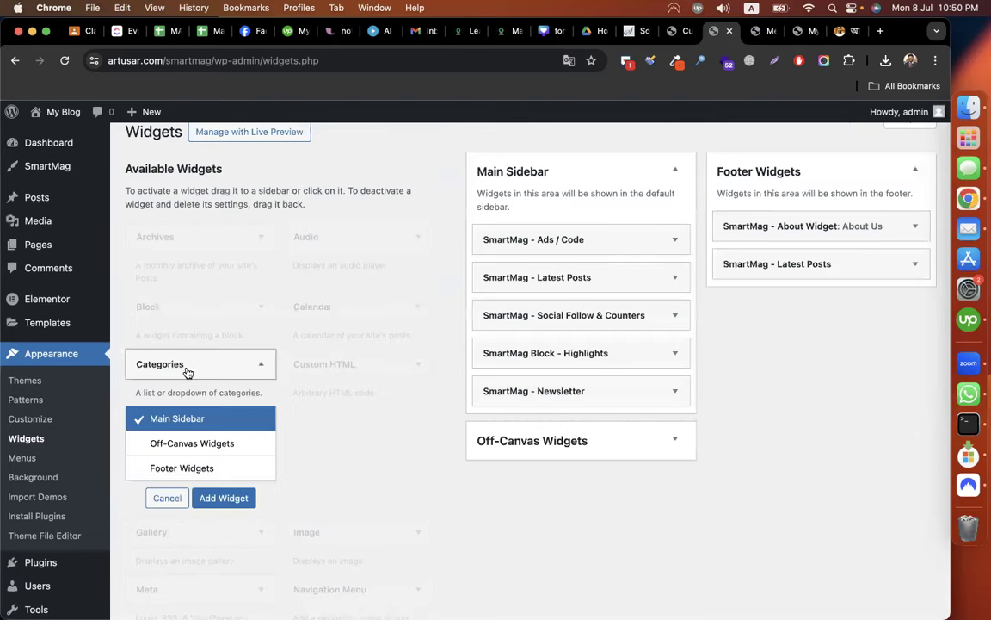
{"action": "left_click", "coordinate": [188, 370]}
{"action": "left_click_drag", "start_coordinate": [187, 371], "coordinate": [809, 298]}
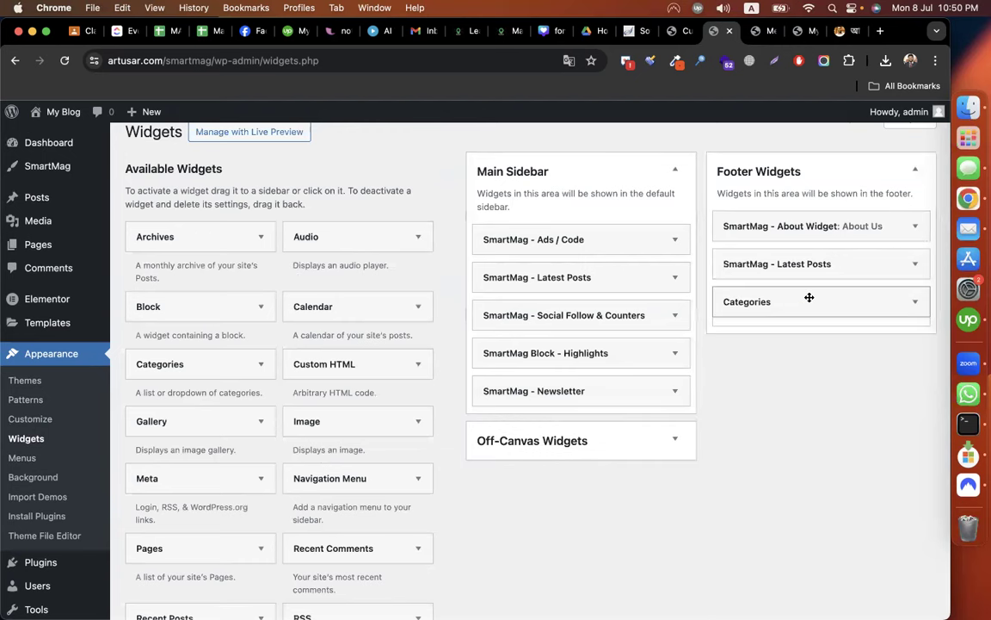
{"action": "left_click", "coordinate": [781, 354]}
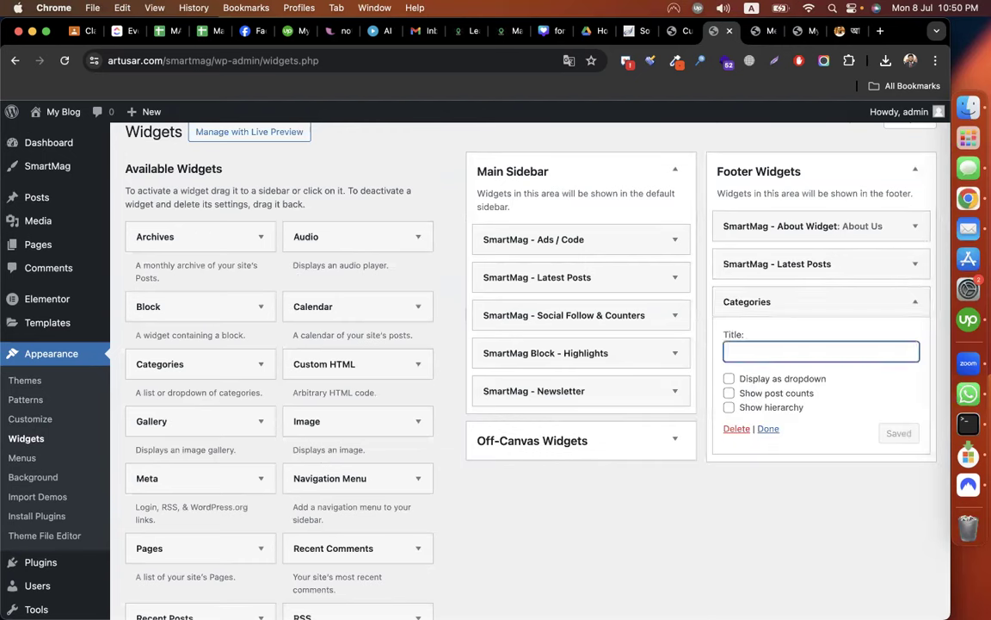
{"action": "type", "text": "Categories"}
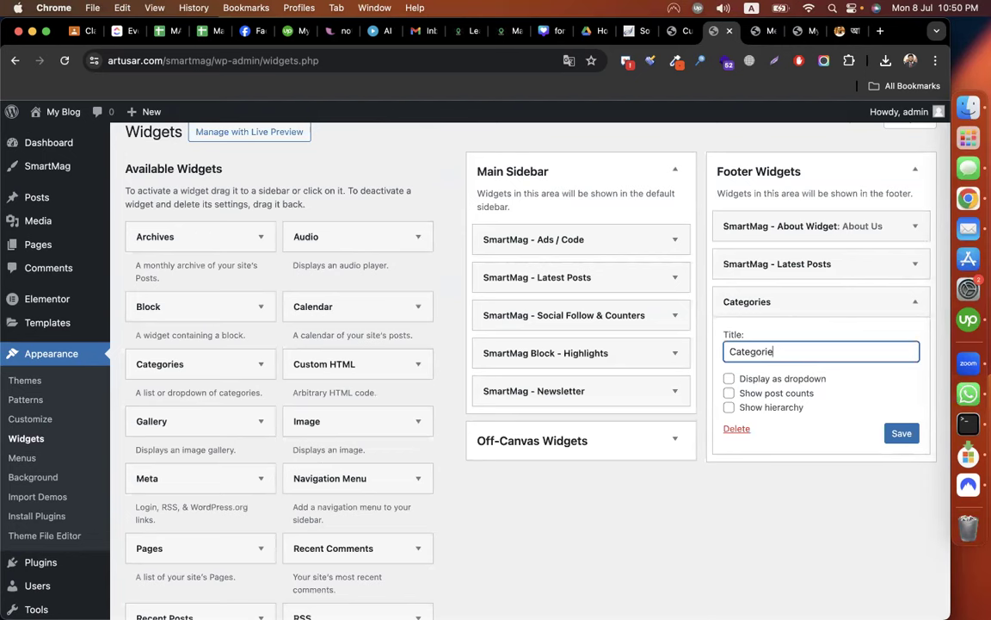
{"action": "left_click", "coordinate": [729, 394]}
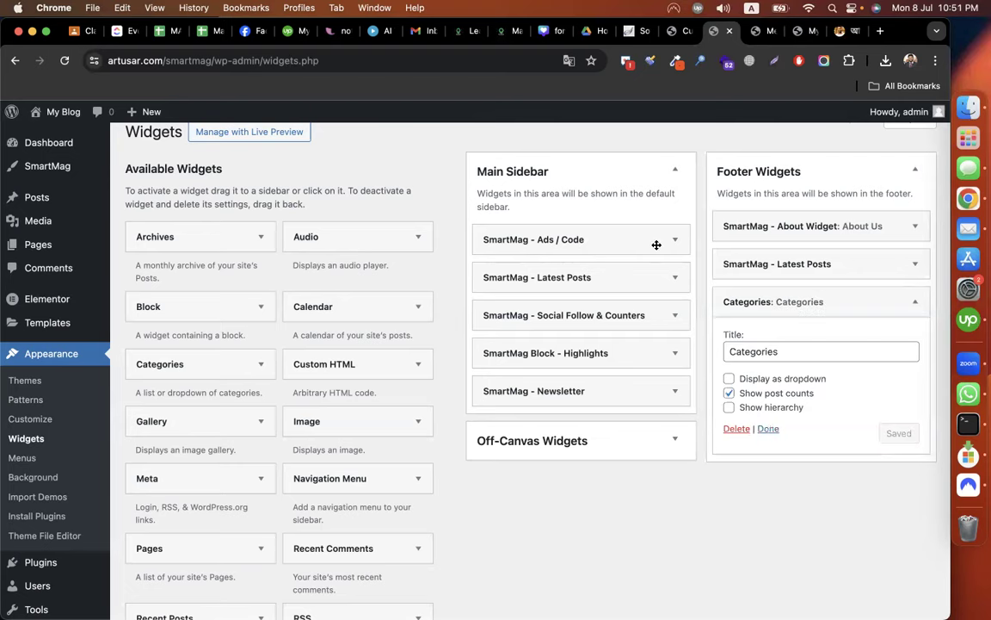
{"action": "left_click", "coordinate": [799, 31]}
{"action": "left_click", "coordinate": [64, 60]}
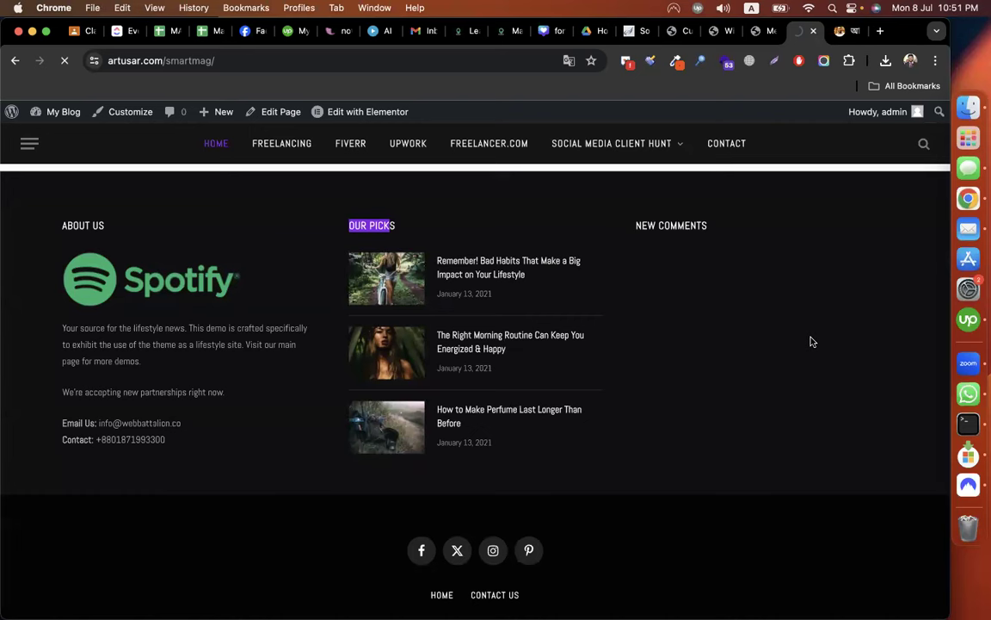
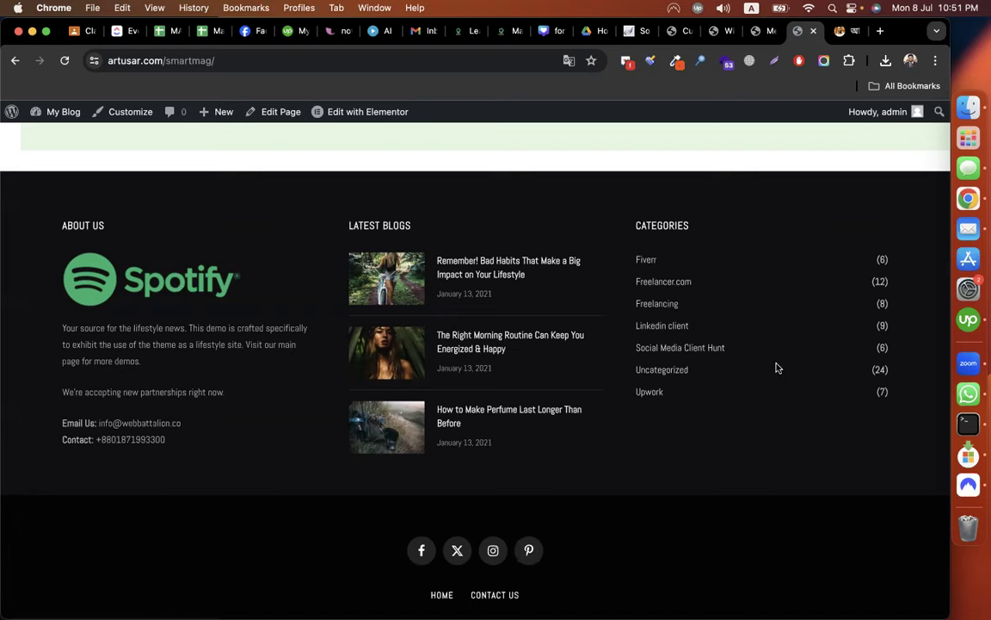
Open the Dubai Properties Review post from the homepage.
{"action": "scroll", "coordinate": [778, 368], "scroll_direction": "up", "scroll_amount": 20}
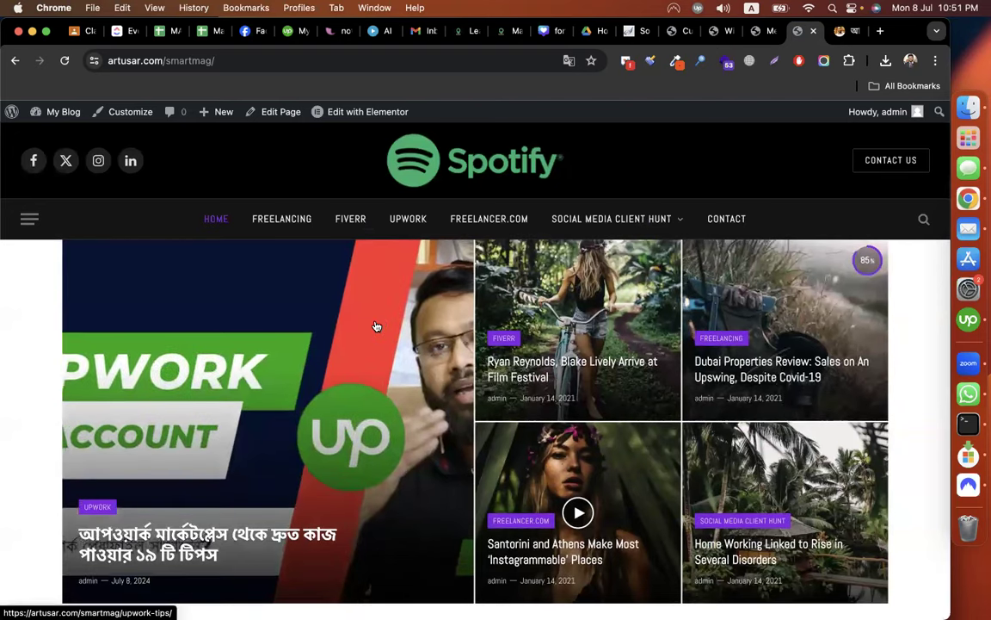
{"action": "scroll", "coordinate": [580, 375], "scroll_direction": "down", "scroll_amount": 5}
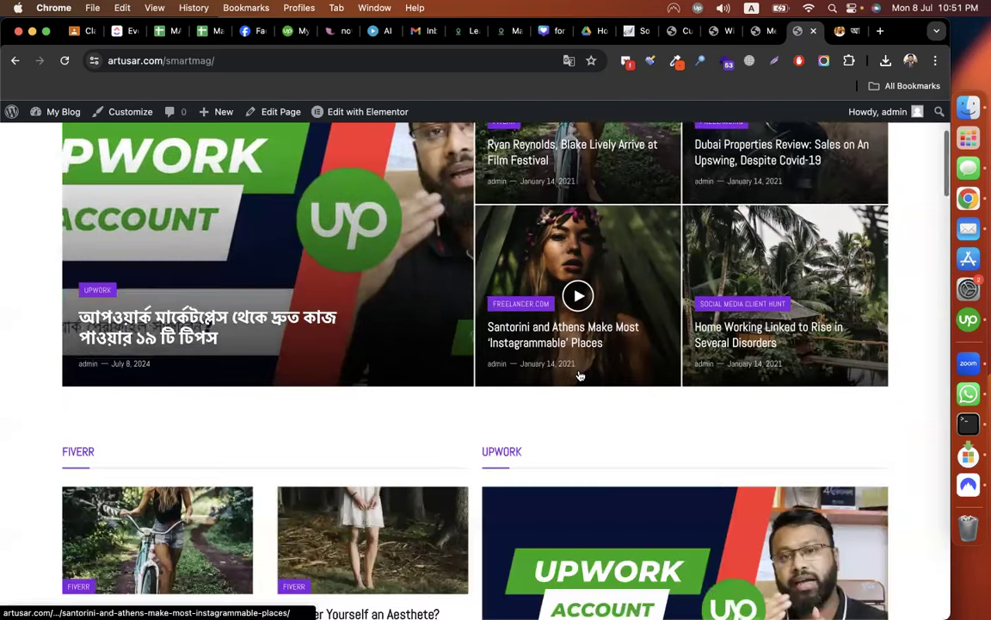
{"action": "scroll", "coordinate": [580, 375], "scroll_direction": "up", "scroll_amount": 3}
{"action": "left_click", "coordinate": [752, 305]}
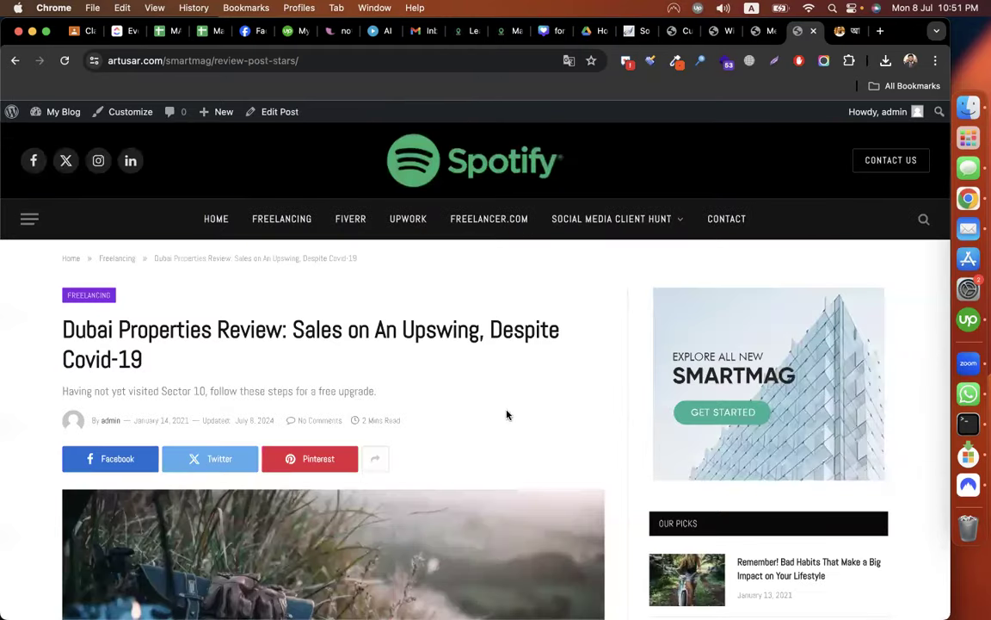
Scroll through the post and move its tab beside the Customizer tab.
{"action": "scroll", "coordinate": [507, 415], "scroll_direction": "down", "scroll_amount": 5}
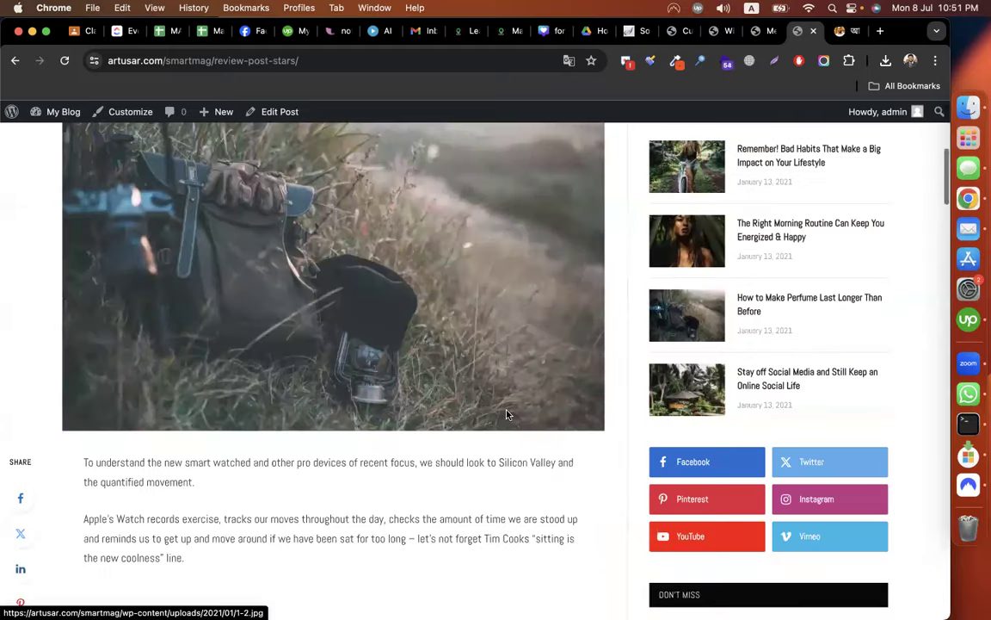
{"action": "scroll", "coordinate": [507, 414], "scroll_direction": "down", "scroll_amount": 5}
{"action": "scroll", "coordinate": [507, 415], "scroll_direction": "down", "scroll_amount": 5}
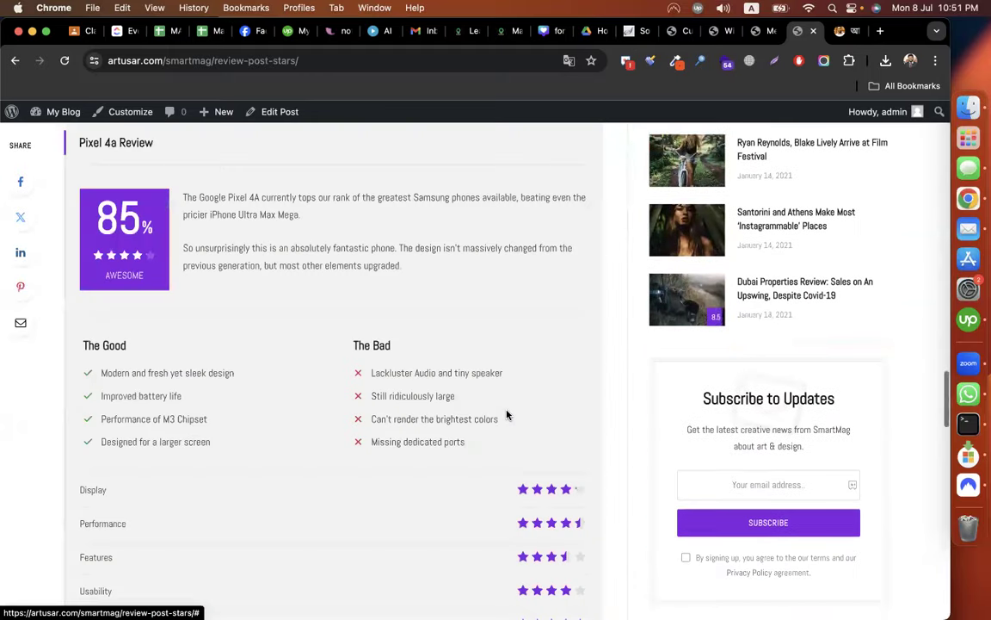
{"action": "scroll", "coordinate": [506, 414], "scroll_direction": "down", "scroll_amount": 4}
{"action": "scroll", "coordinate": [506, 415], "scroll_direction": "up", "scroll_amount": 20}
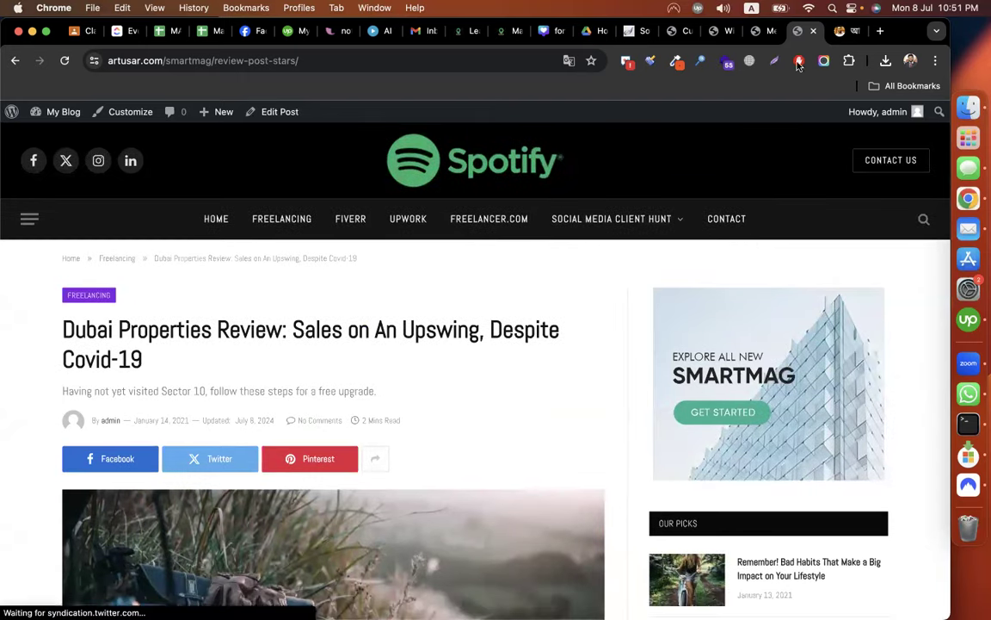
{"action": "left_click_drag", "start_coordinate": [713, 24], "coordinate": [683, 30]}
Under Single Post Page > General & Post Style, choose Post Cover - Overlay as the default post style.
{"action": "left_click", "coordinate": [683, 33]}
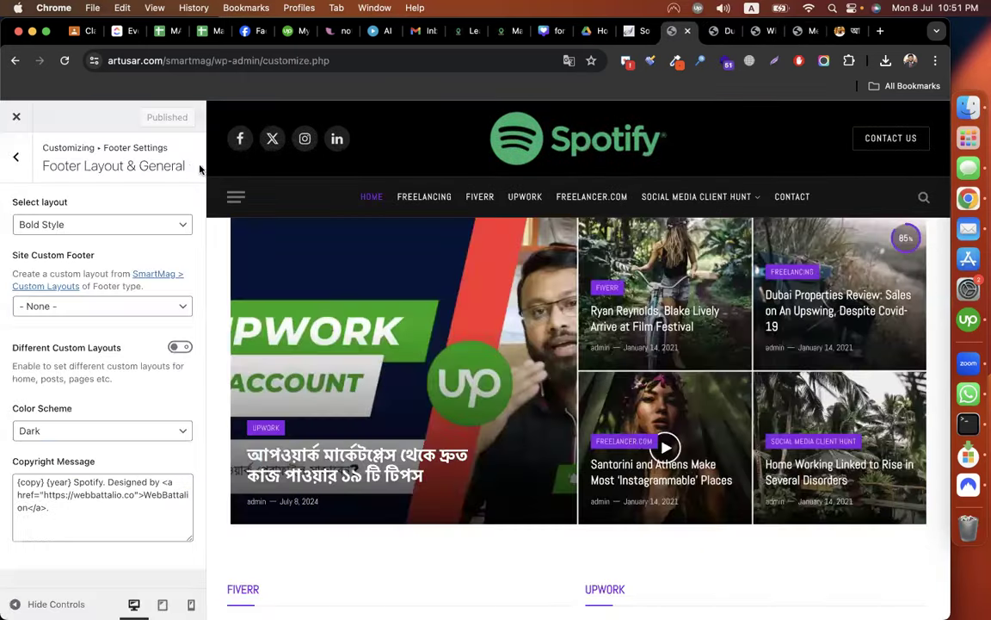
{"action": "left_click", "coordinate": [26, 161]}
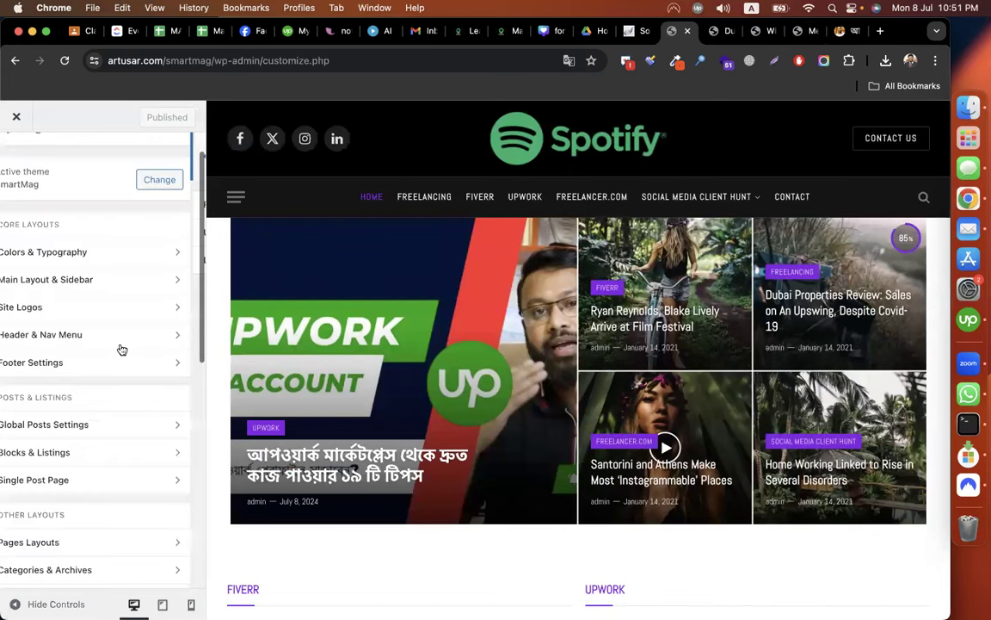
{"action": "scroll", "coordinate": [86, 396], "scroll_direction": "down", "scroll_amount": 3}
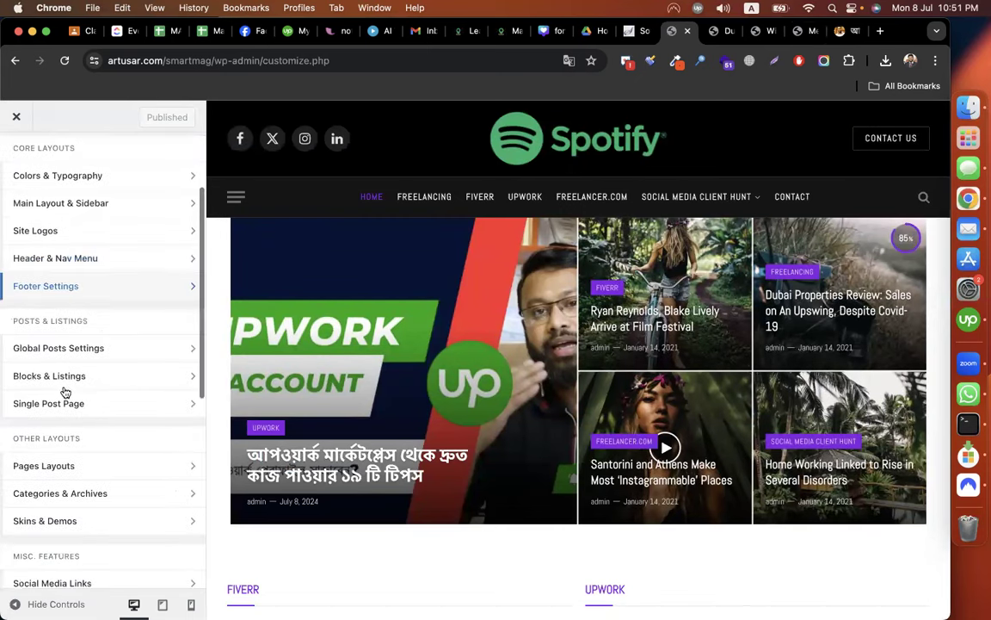
{"action": "left_click", "coordinate": [65, 392]}
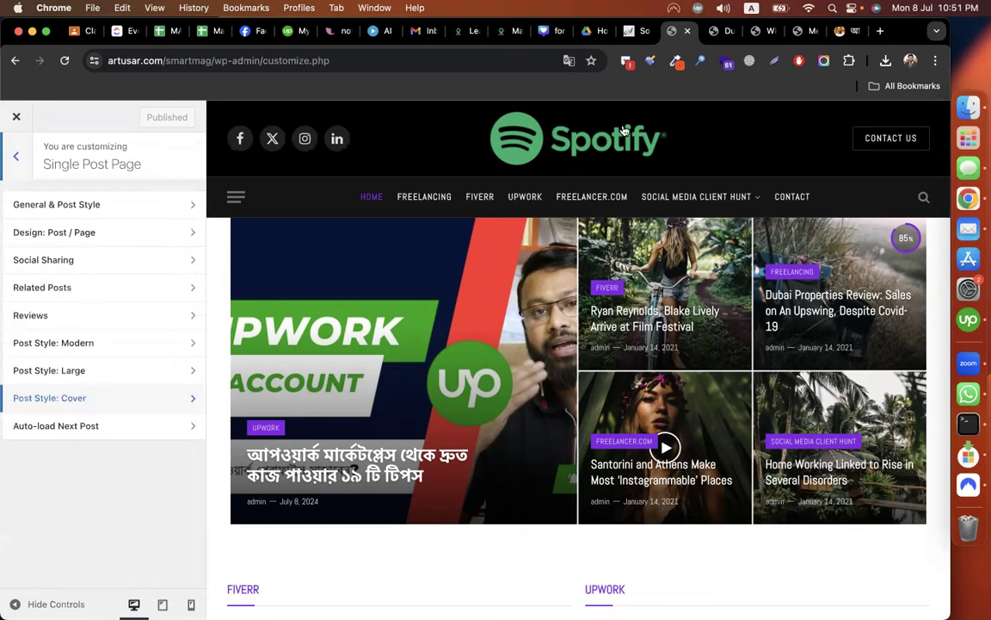
{"action": "left_click", "coordinate": [716, 33]}
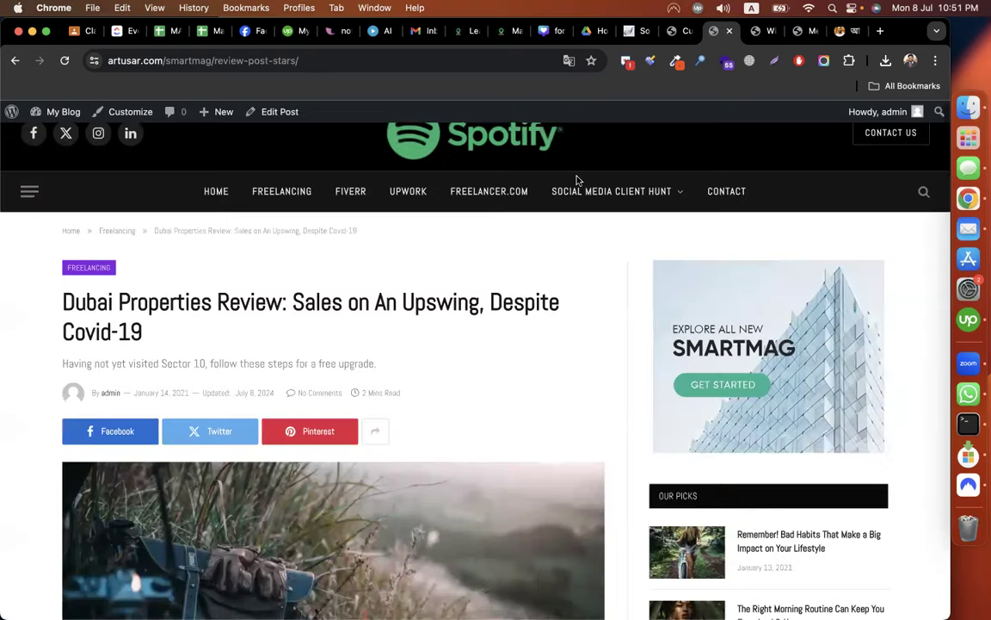
{"action": "key", "text": "ctrl+shift+Tab"}
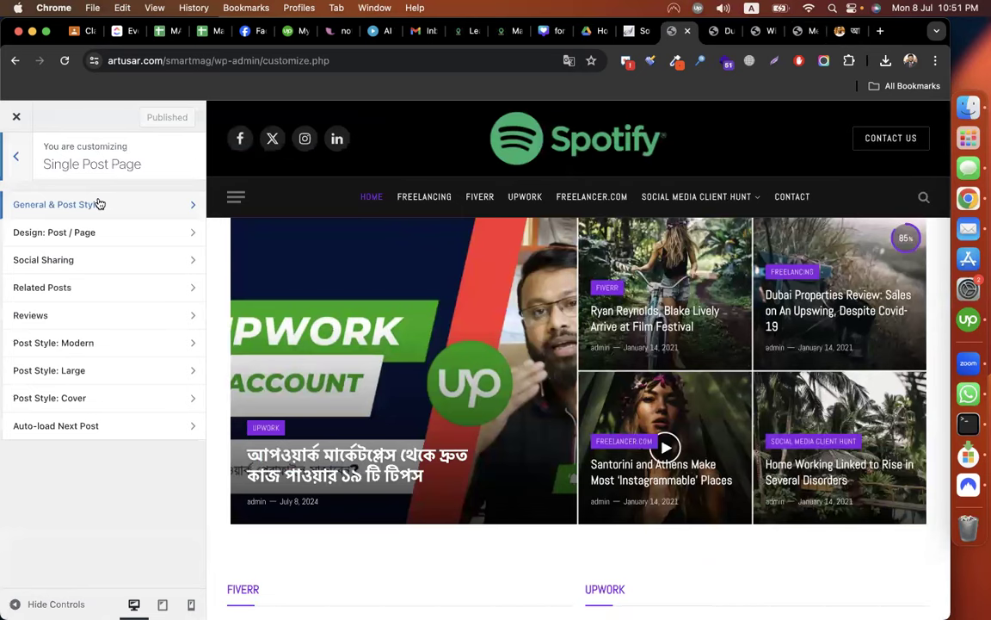
{"action": "left_click", "coordinate": [91, 203]}
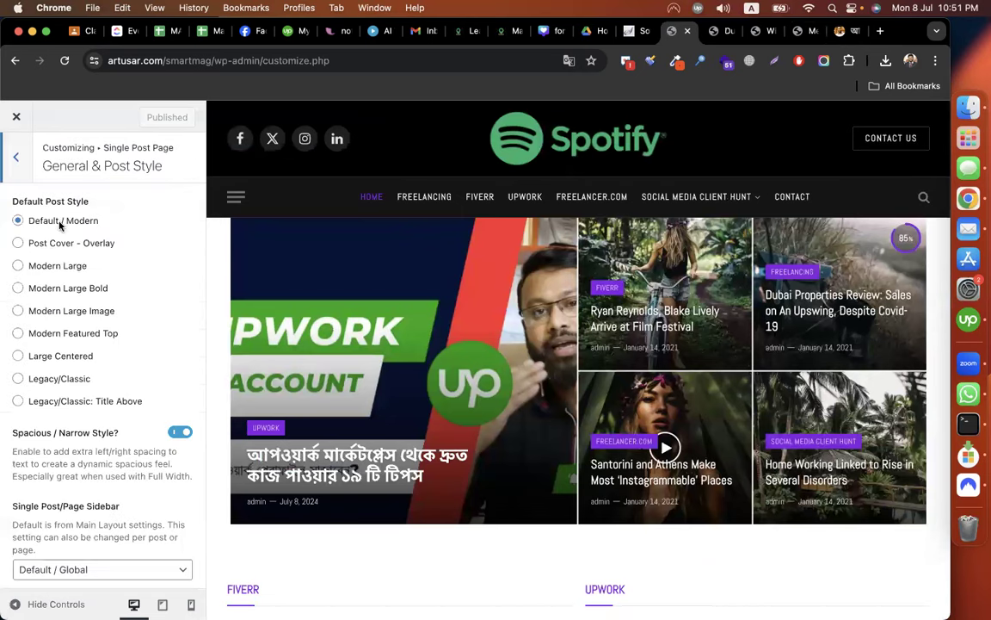
{"action": "left_click", "coordinate": [101, 246]}
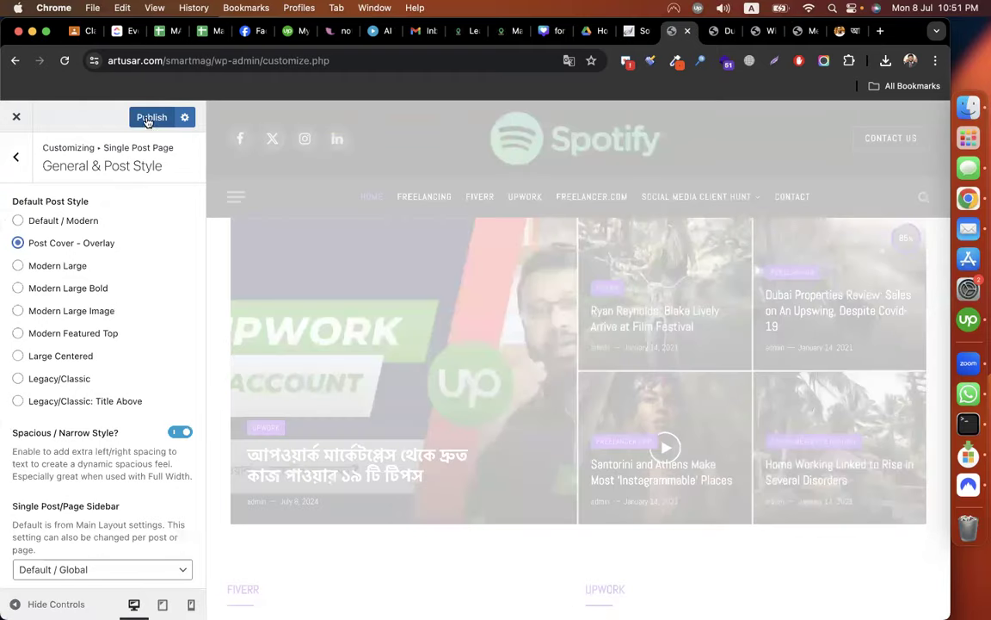
{"action": "left_click", "coordinate": [712, 37]}
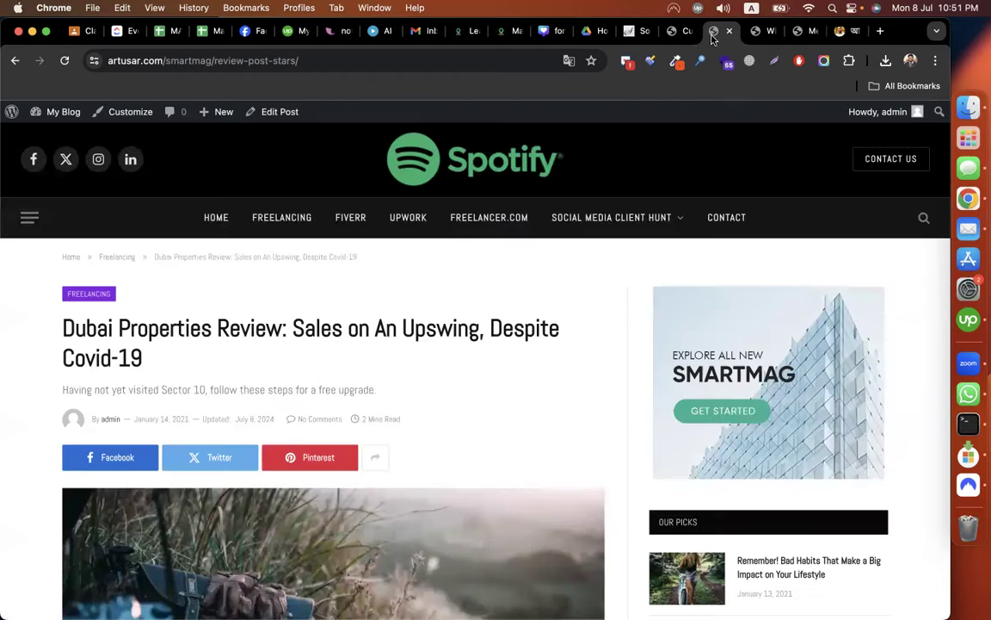
Reload the Dubai Properties Review post to view the new overlay cover style.
{"action": "scroll", "coordinate": [554, 311], "scroll_direction": "down", "scroll_amount": 2}
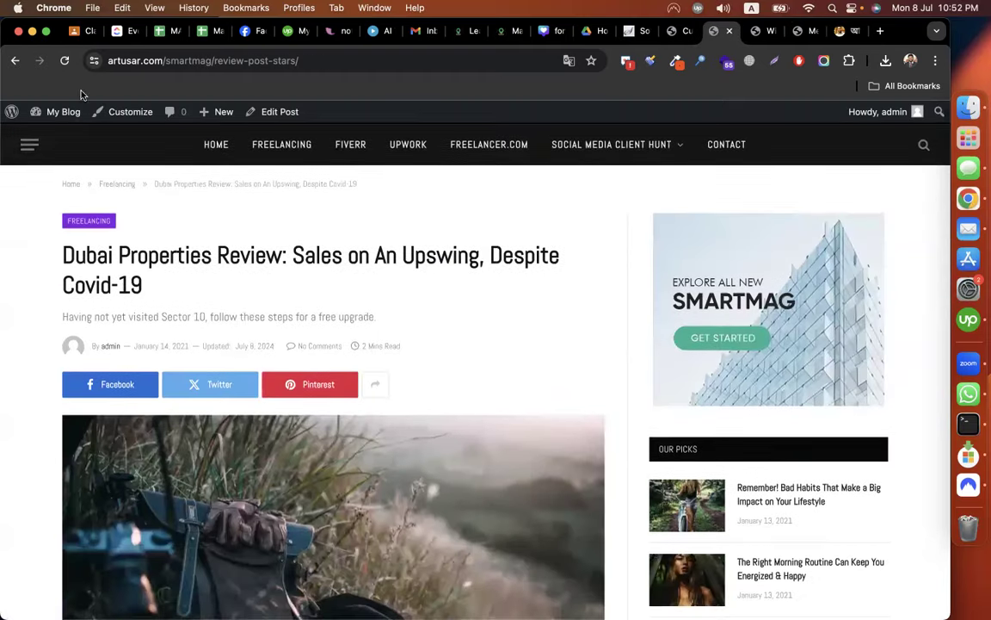
{"action": "left_click", "coordinate": [63, 61]}
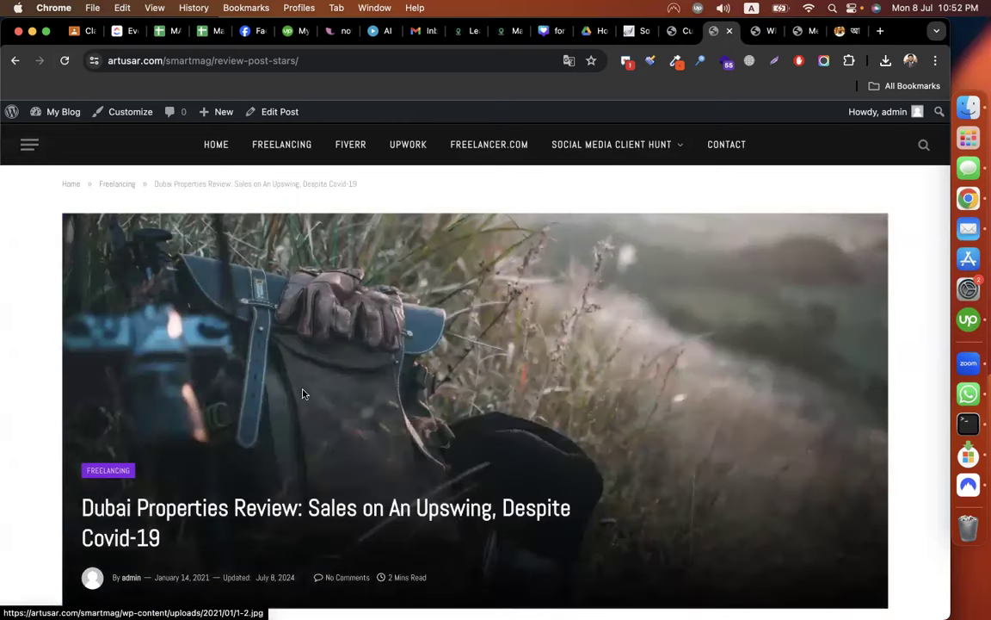
{"action": "scroll", "coordinate": [580, 353], "scroll_direction": "down", "scroll_amount": 3}
{"action": "scroll", "coordinate": [579, 356], "scroll_direction": "down", "scroll_amount": 3}
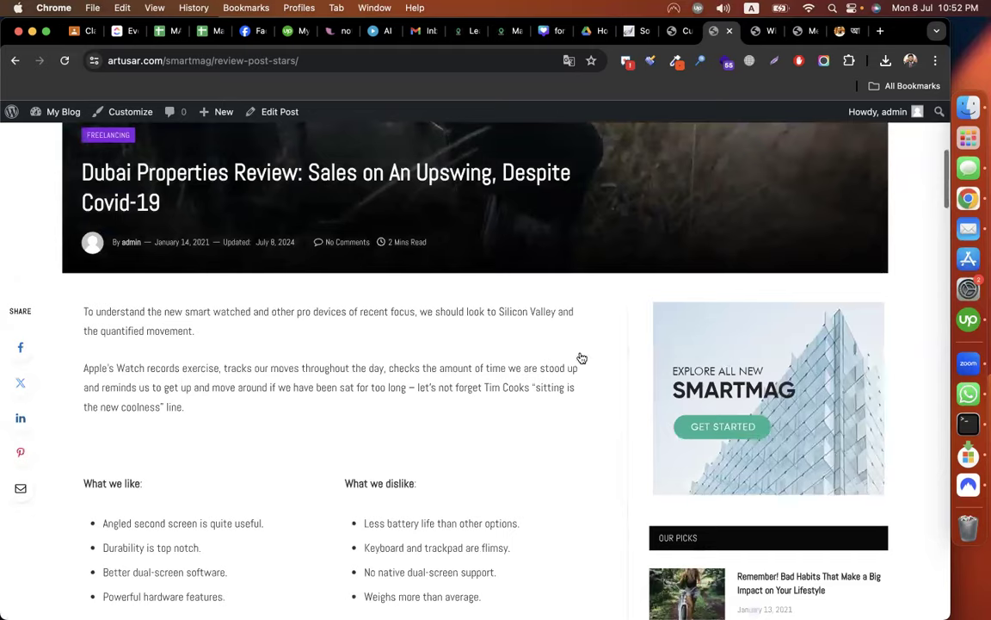
{"action": "scroll", "coordinate": [582, 358], "scroll_direction": "up", "scroll_amount": 3}
Toggle the next/previous post links option in the single post style settings.
{"action": "left_click", "coordinate": [680, 31]}
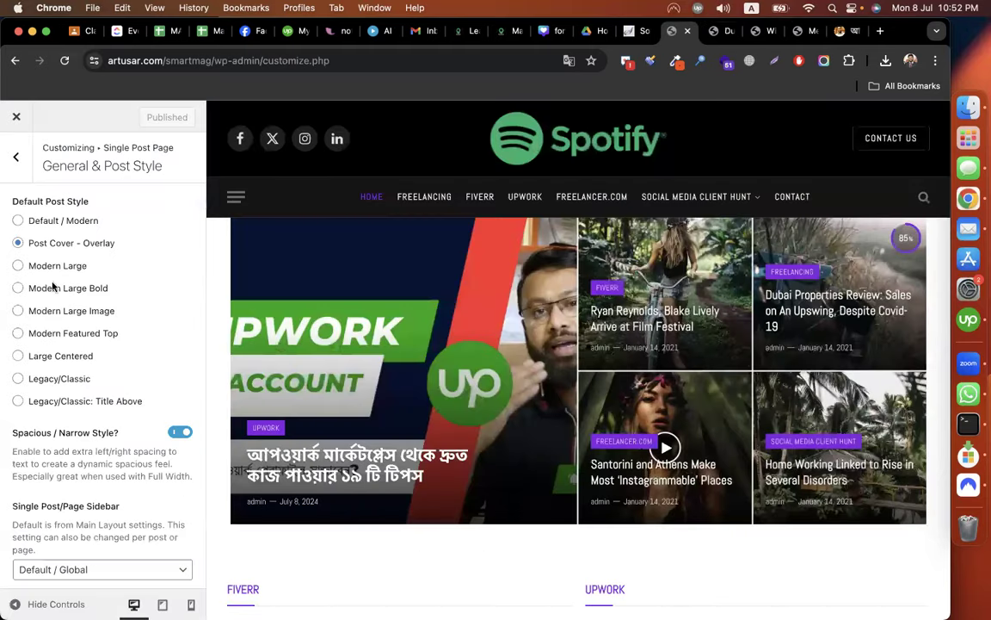
{"action": "scroll", "coordinate": [103, 368], "scroll_direction": "down", "scroll_amount": 1}
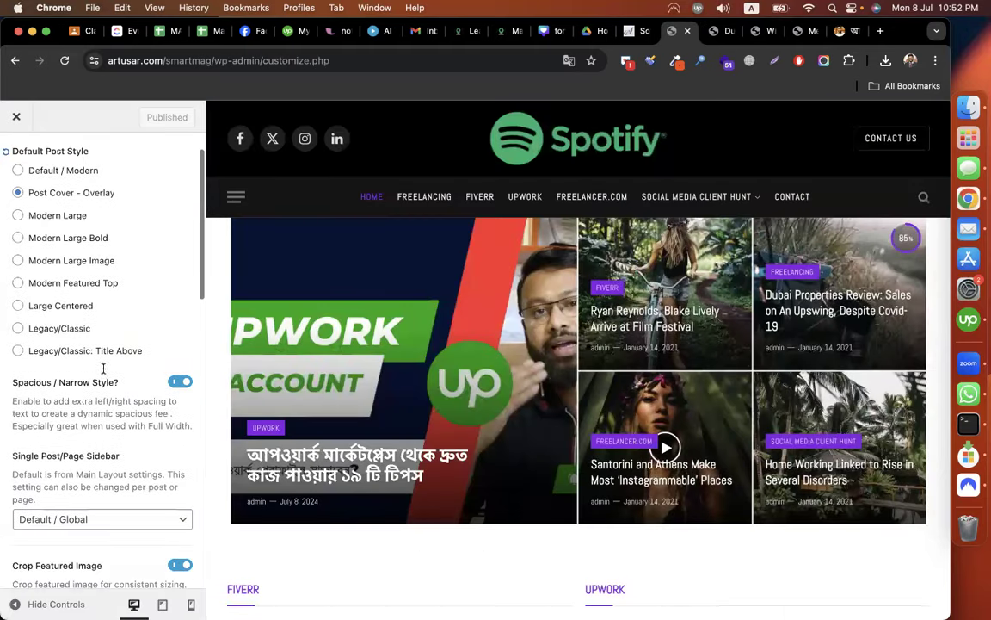
{"action": "scroll", "coordinate": [104, 368], "scroll_direction": "down", "scroll_amount": 3}
{"action": "scroll", "coordinate": [104, 379], "scroll_direction": "down", "scroll_amount": 1}
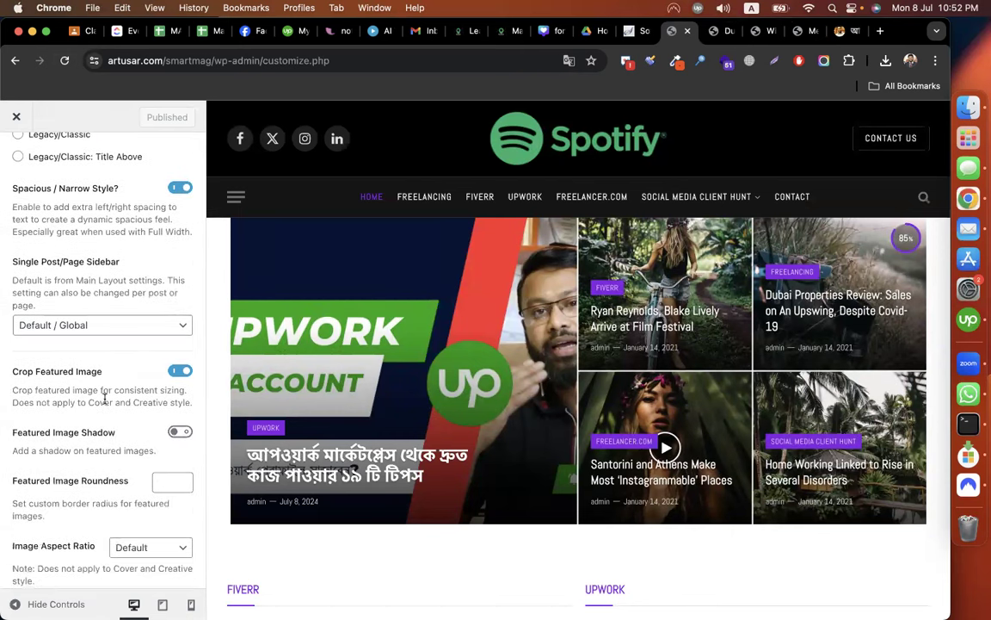
{"action": "scroll", "coordinate": [139, 385], "scroll_direction": "down", "scroll_amount": 2}
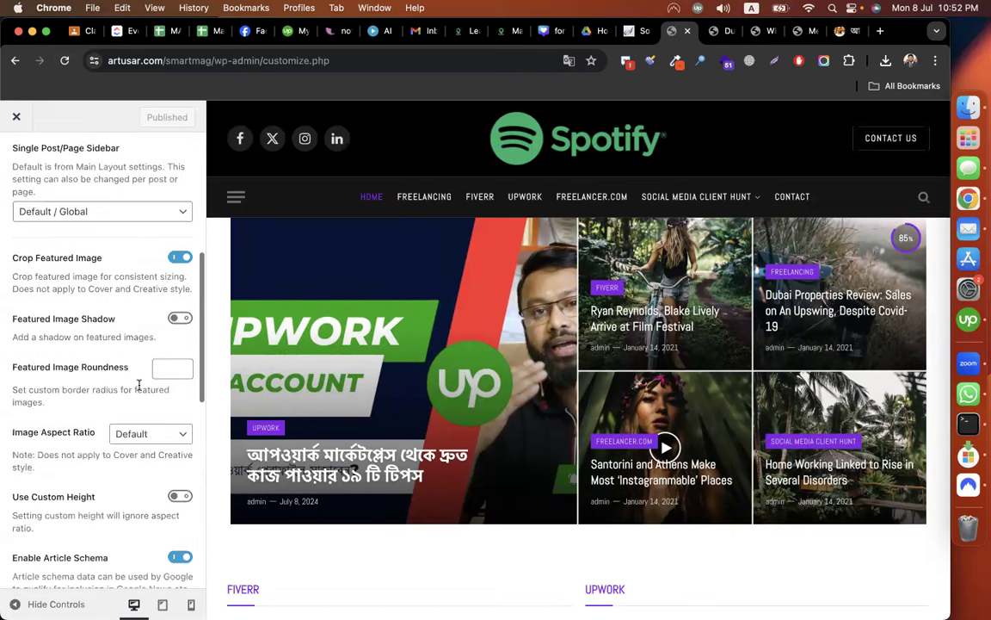
{"action": "scroll", "coordinate": [99, 341], "scroll_direction": "down", "scroll_amount": 3}
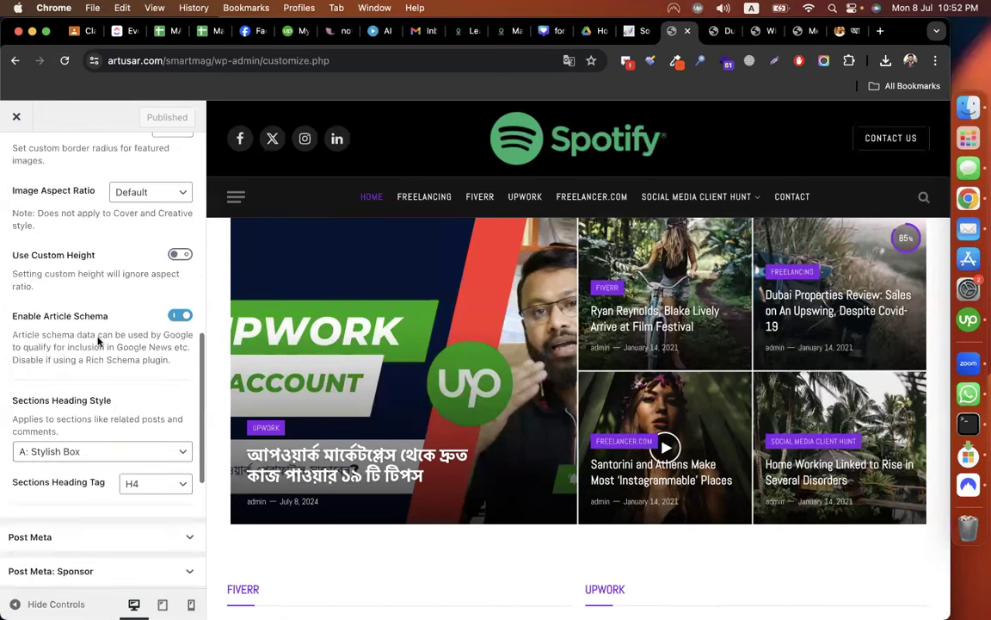
{"action": "scroll", "coordinate": [97, 379], "scroll_direction": "down", "scroll_amount": 1}
{"action": "scroll", "coordinate": [105, 381], "scroll_direction": "down", "scroll_amount": 1}
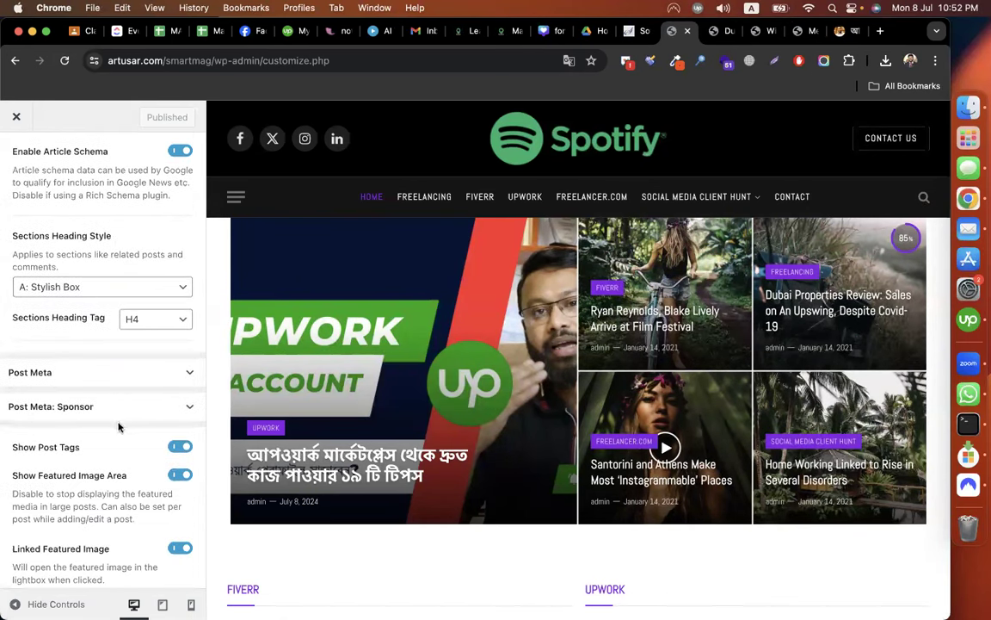
{"action": "scroll", "coordinate": [108, 379], "scroll_direction": "down", "scroll_amount": 1}
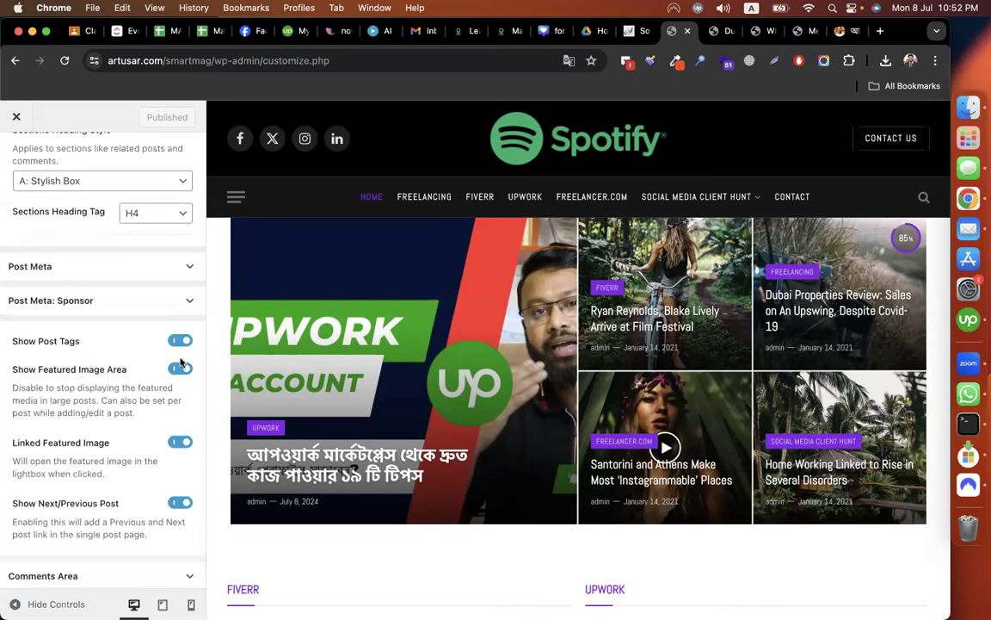
{"action": "scroll", "coordinate": [172, 344], "scroll_direction": "down", "scroll_amount": 1}
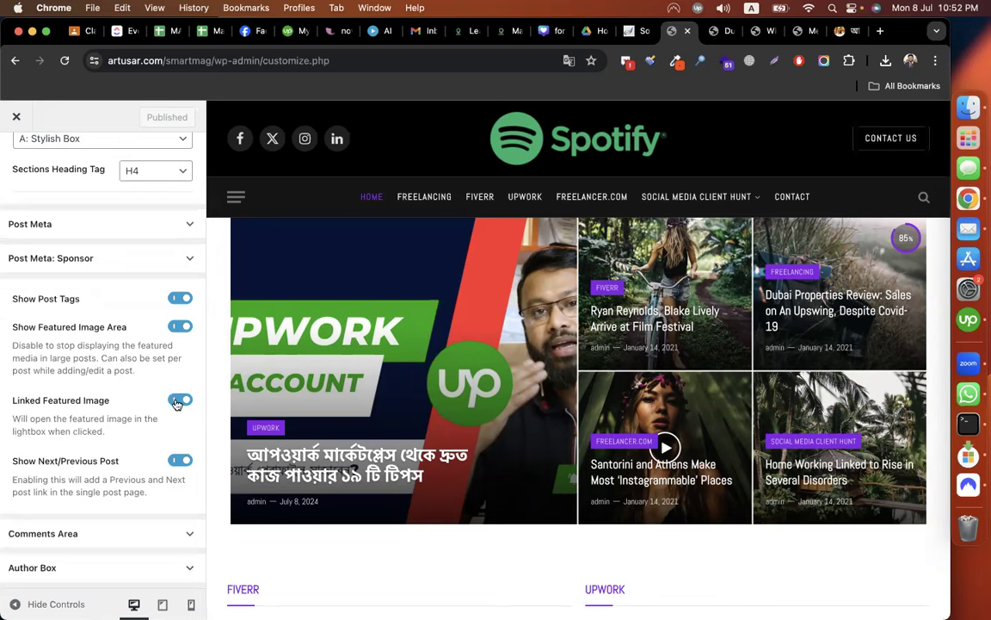
{"action": "left_click", "coordinate": [181, 463]}
Scroll the post from related posts back up to its headline and hero image.
{"action": "key", "text": "ctrl+Tab"}
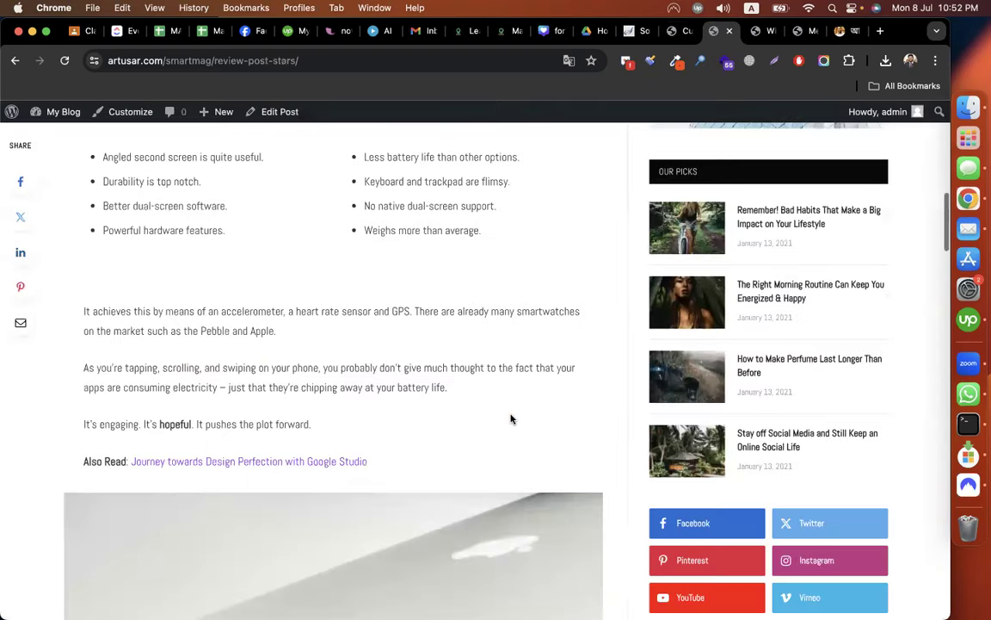
{"action": "scroll", "coordinate": [510, 419], "scroll_direction": "up", "scroll_amount": 6}
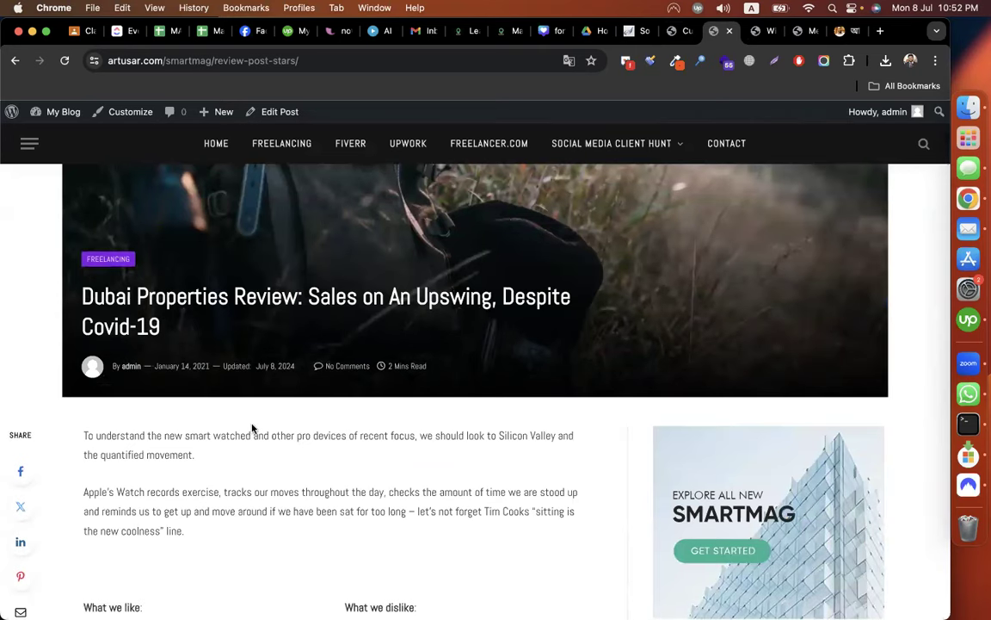
{"action": "scroll", "coordinate": [256, 332], "scroll_direction": "down", "scroll_amount": 5}
{"action": "scroll", "coordinate": [256, 333], "scroll_direction": "down", "scroll_amount": 10}
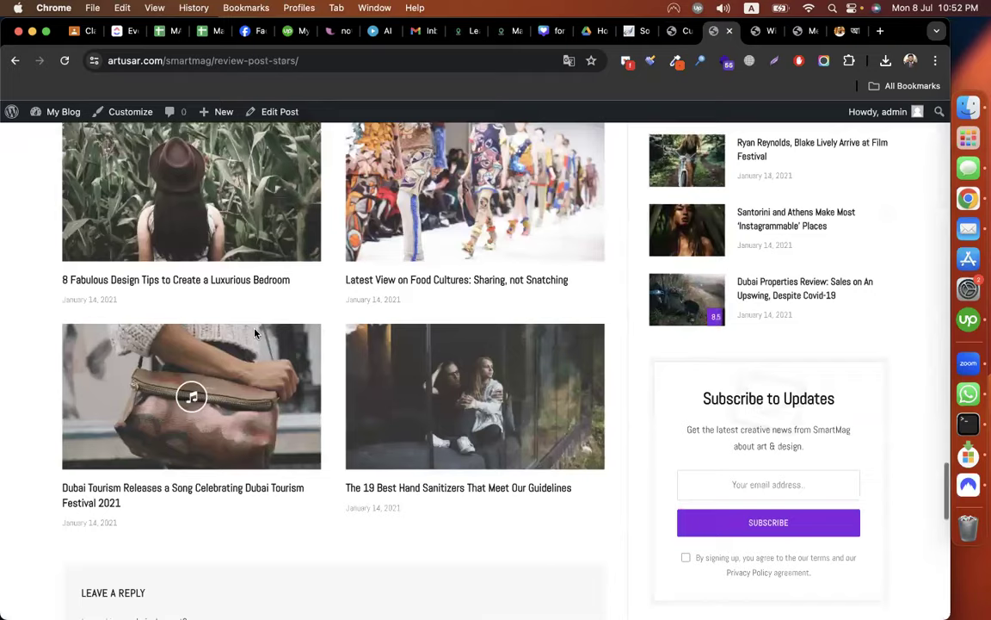
{"action": "scroll", "coordinate": [256, 334], "scroll_direction": "up", "scroll_amount": 2}
{"action": "scroll", "coordinate": [255, 334], "scroll_direction": "up", "scroll_amount": 3}
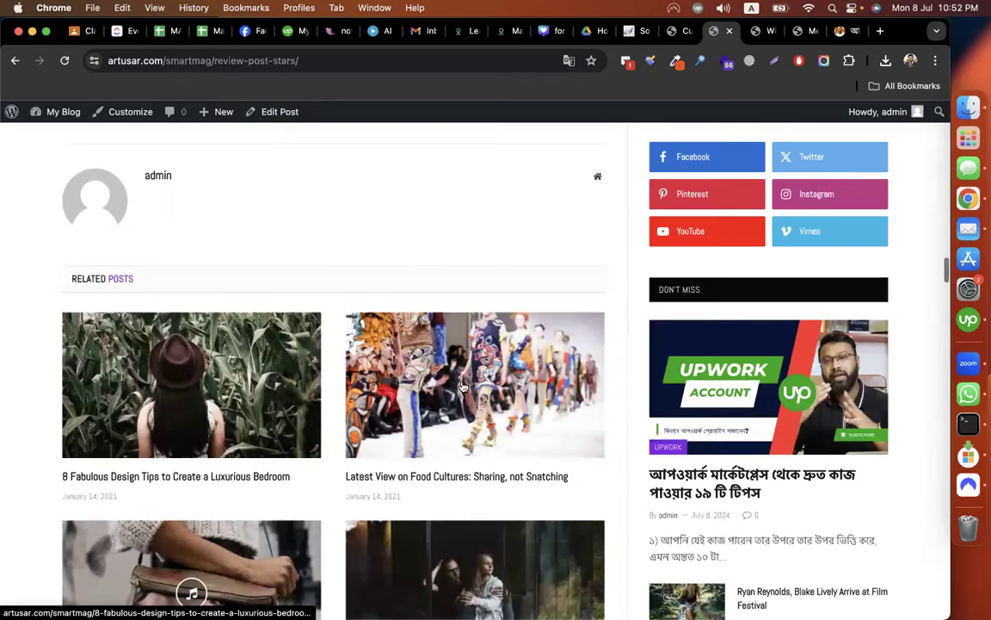
{"action": "scroll", "coordinate": [349, 345], "scroll_direction": "up", "scroll_amount": 10}
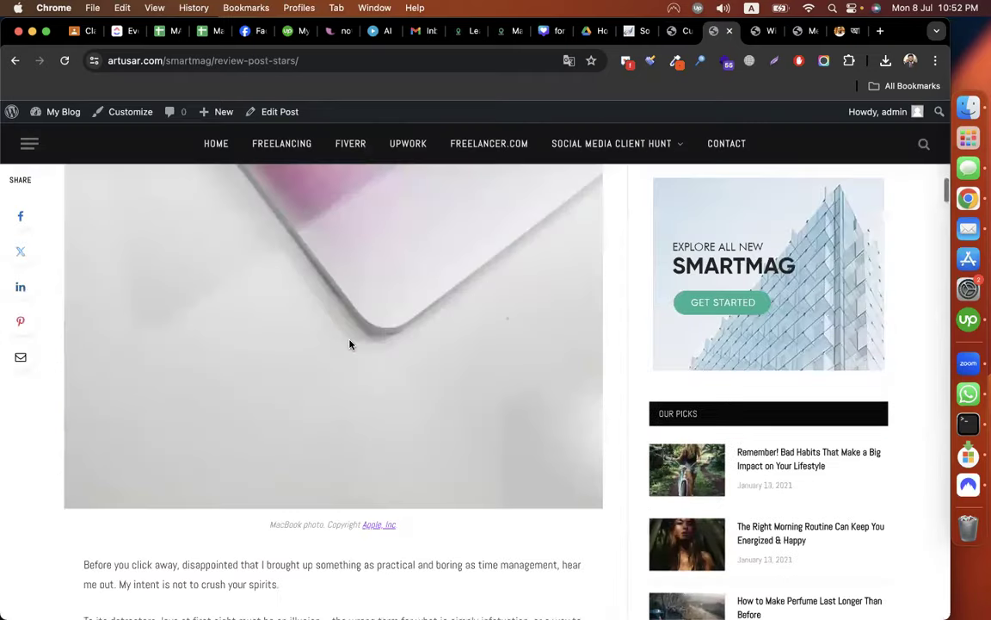
{"action": "scroll", "coordinate": [350, 345], "scroll_direction": "up", "scroll_amount": 15}
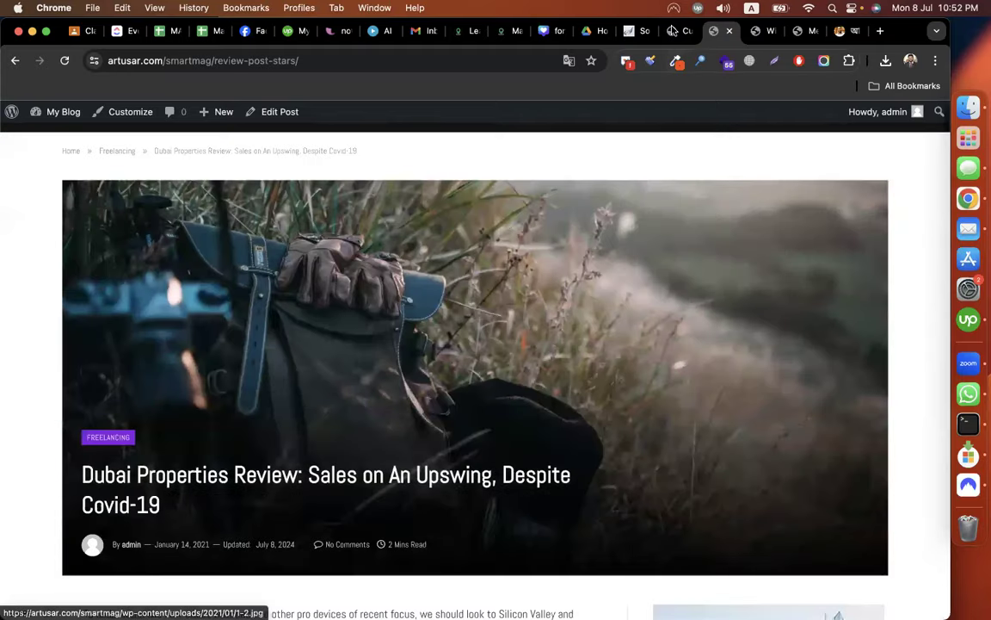
Review the sponsor, author box and comments area settings against the live post's comment box.
{"action": "left_click", "coordinate": [672, 31]}
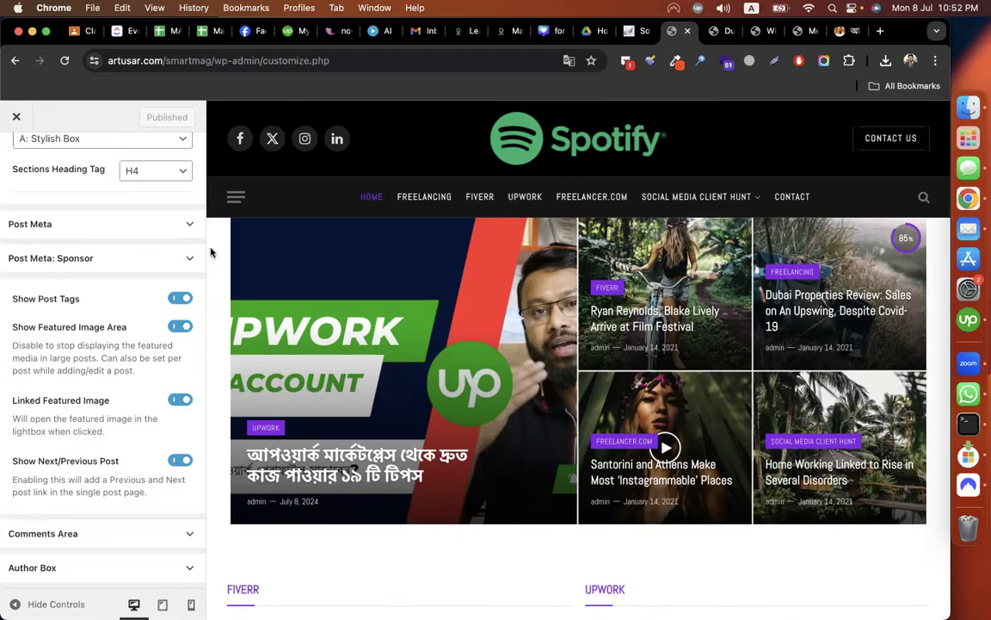
{"action": "left_click", "coordinate": [105, 260]}
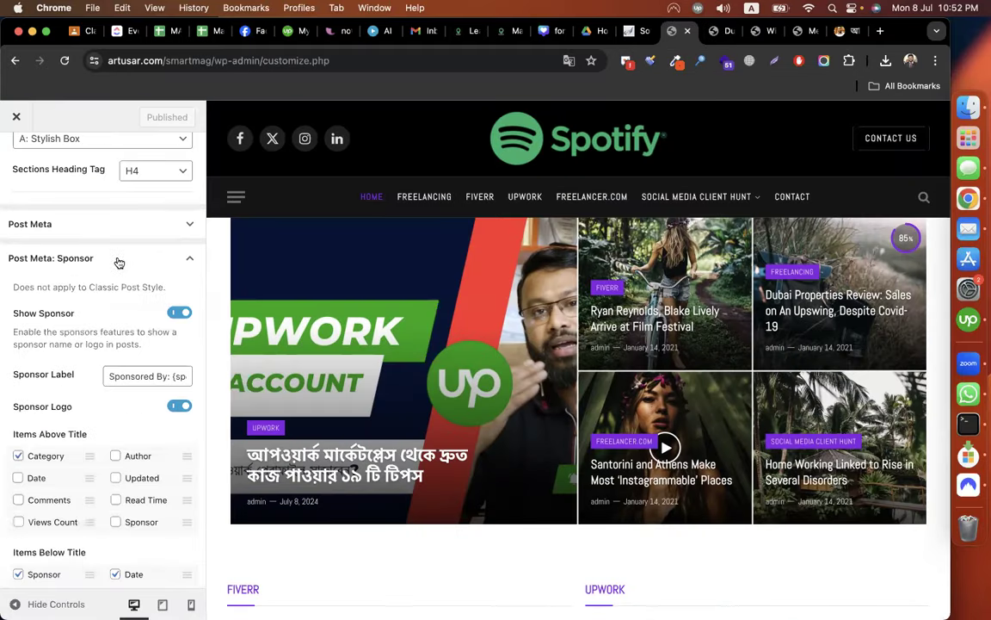
{"action": "left_click", "coordinate": [119, 260]}
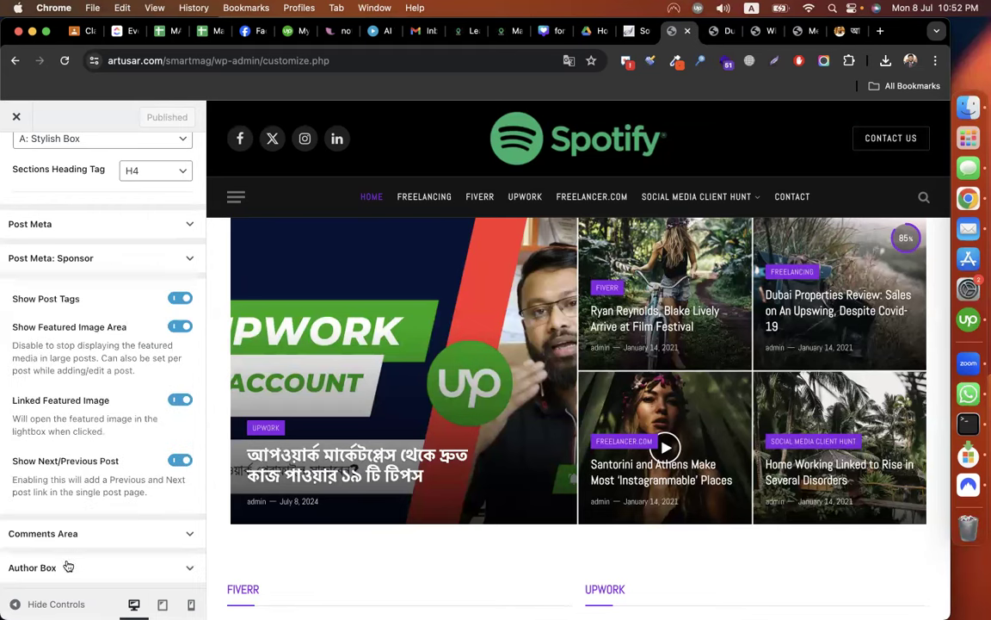
{"action": "left_click", "coordinate": [162, 564]}
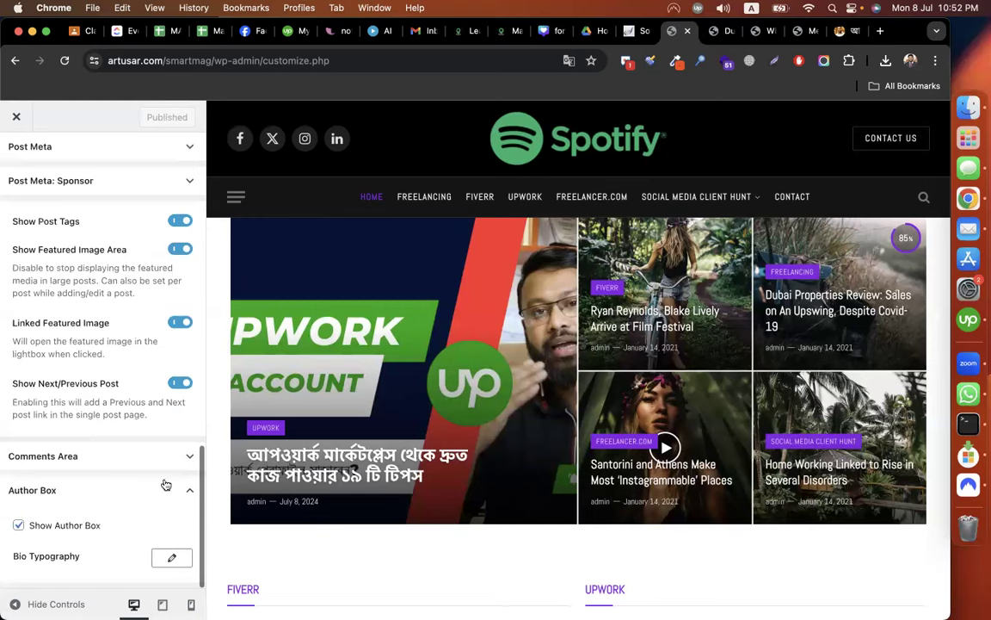
{"action": "left_click", "coordinate": [112, 455]}
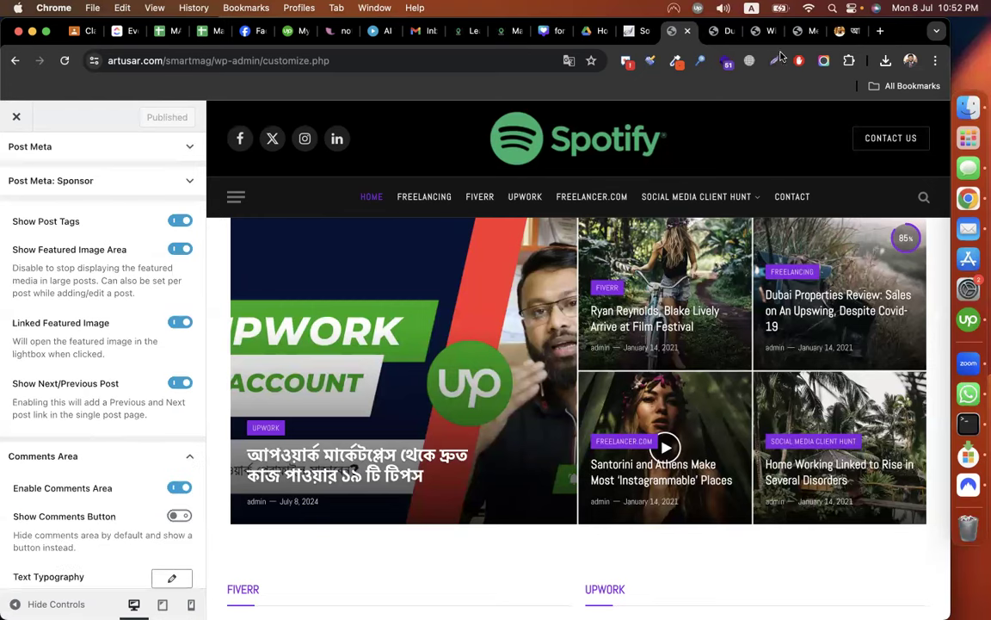
{"action": "left_click", "coordinate": [714, 30]}
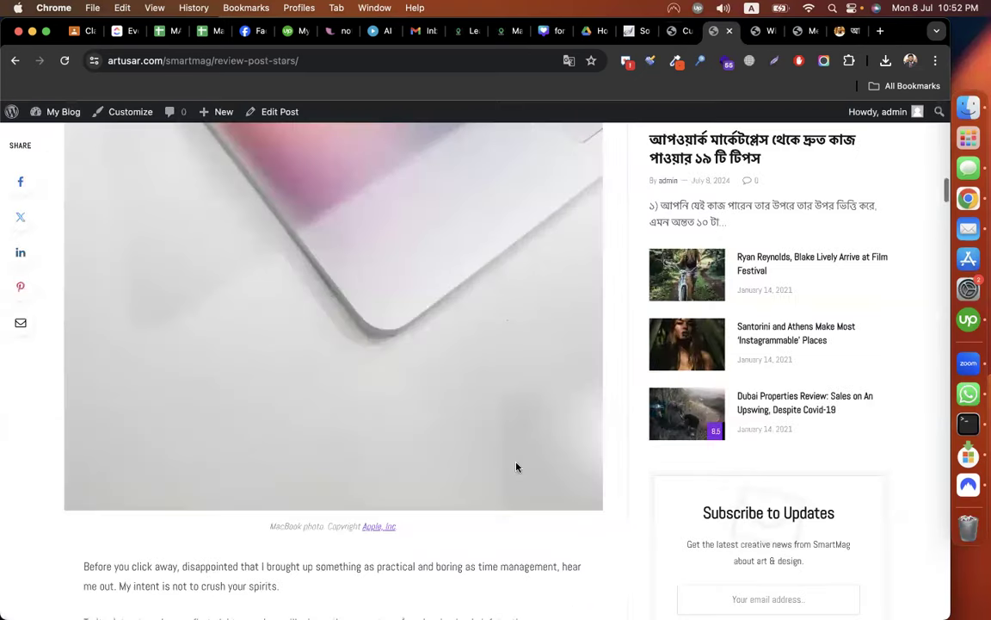
{"action": "scroll", "coordinate": [518, 468], "scroll_direction": "down", "scroll_amount": 20}
{"action": "scroll", "coordinate": [518, 468], "scroll_direction": "up", "scroll_amount": 7}
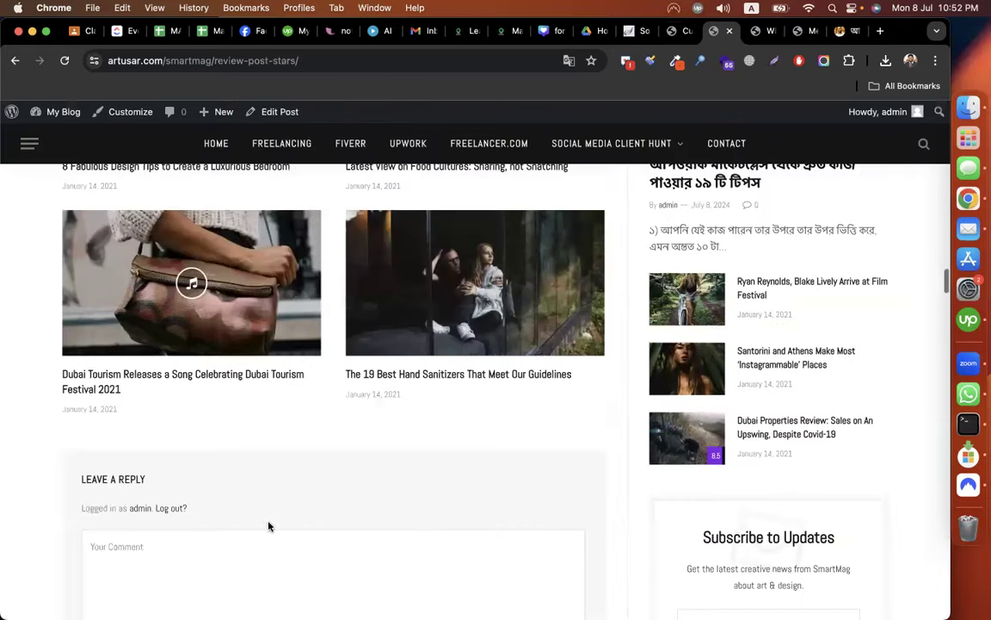
{"action": "scroll", "coordinate": [228, 436], "scroll_direction": "down", "scroll_amount": 3}
{"action": "left_click", "coordinate": [419, 399]}
{"action": "left_click", "coordinate": [680, 32]}
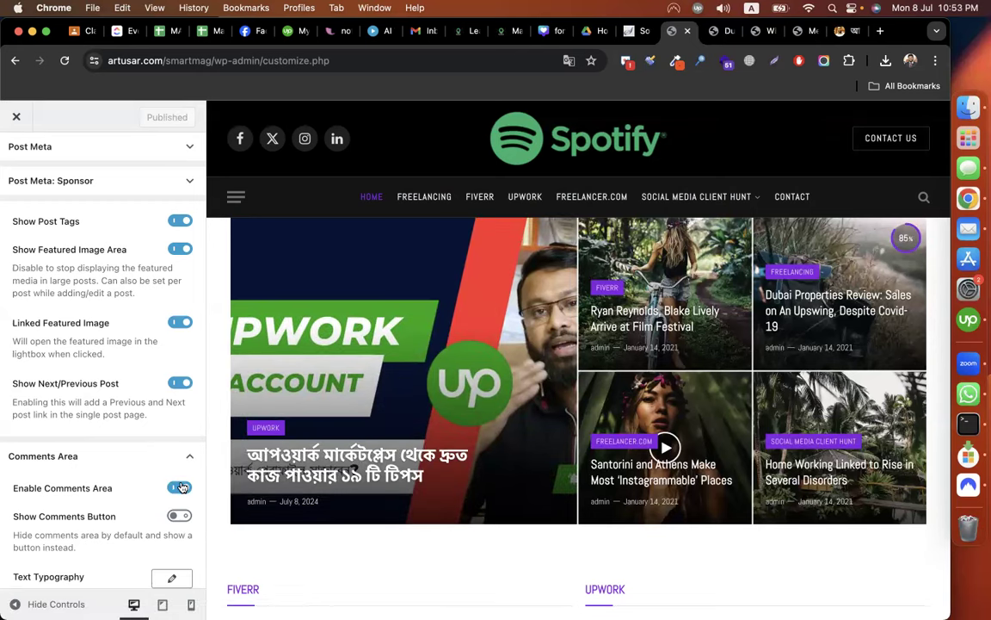
Turn off the single-post comments area, publish, and bring up Social Sharing settings.
{"action": "left_click", "coordinate": [180, 487]}
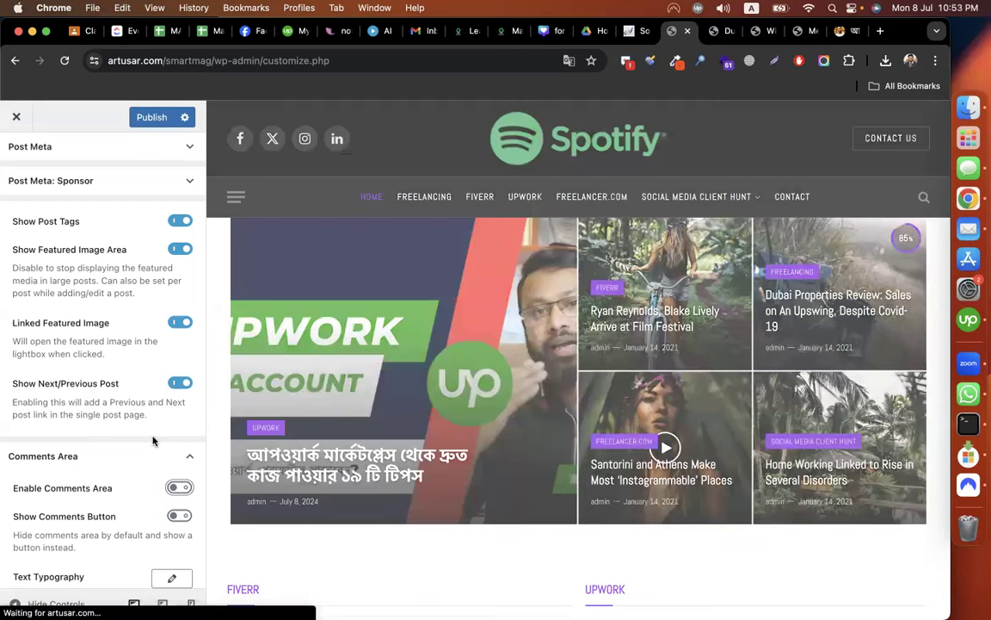
{"action": "scroll", "coordinate": [153, 441], "scroll_direction": "up", "scroll_amount": 10}
{"action": "scroll", "coordinate": [154, 442], "scroll_direction": "up", "scroll_amount": 3}
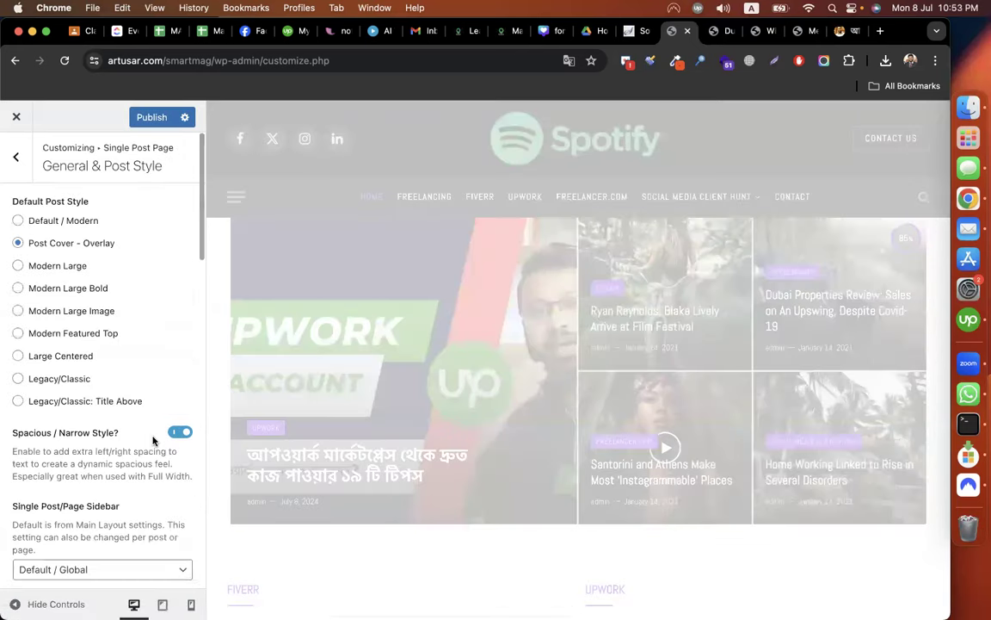
{"action": "scroll", "coordinate": [153, 442], "scroll_direction": "down", "scroll_amount": 3}
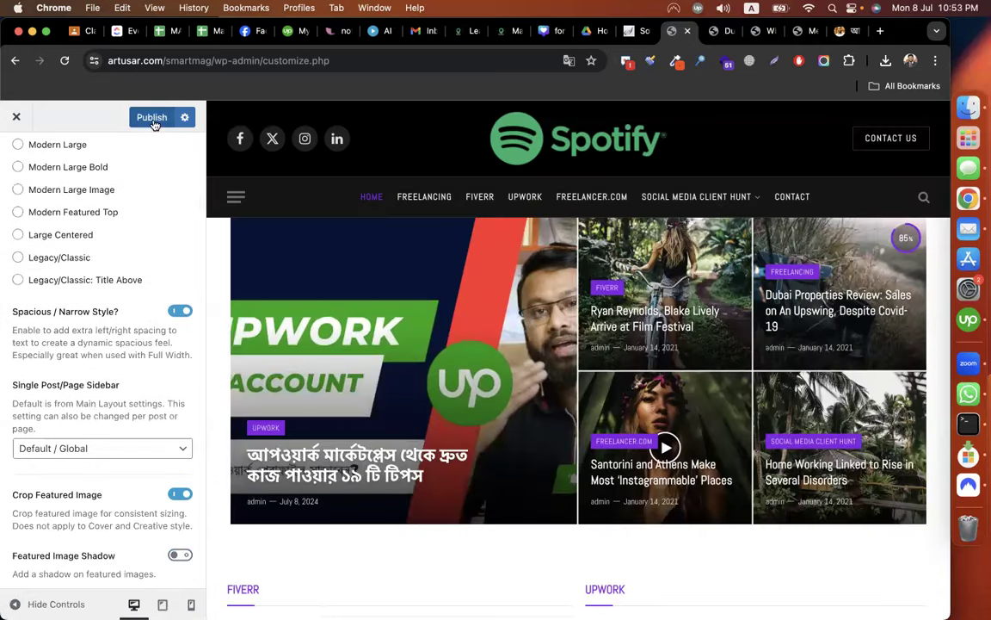
{"action": "scroll", "coordinate": [108, 320], "scroll_direction": "down", "scroll_amount": 2}
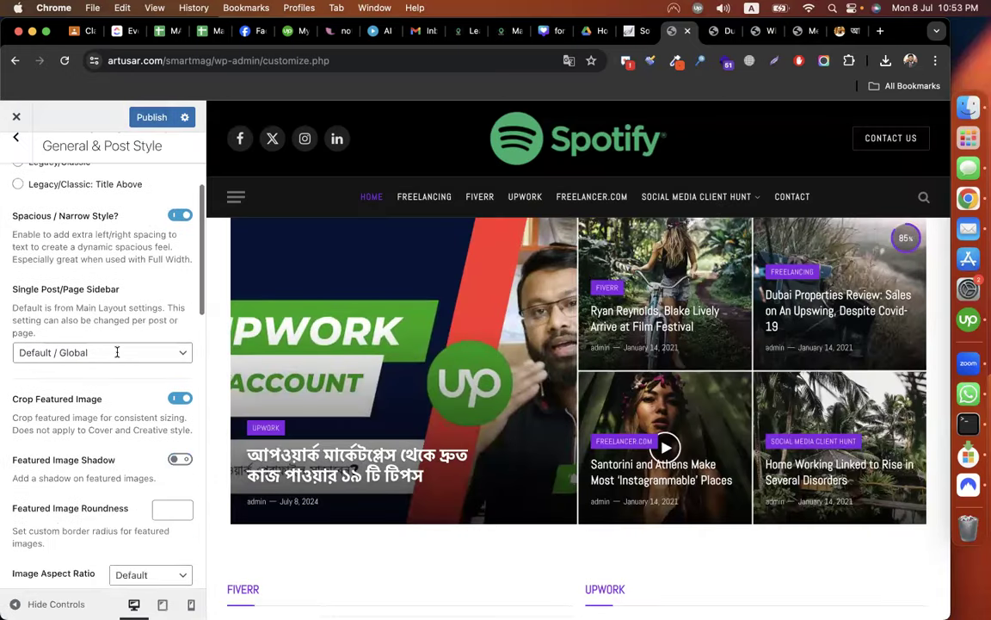
{"action": "scroll", "coordinate": [121, 122], "scroll_direction": "up", "scroll_amount": 5}
{"action": "left_click", "coordinate": [141, 118]}
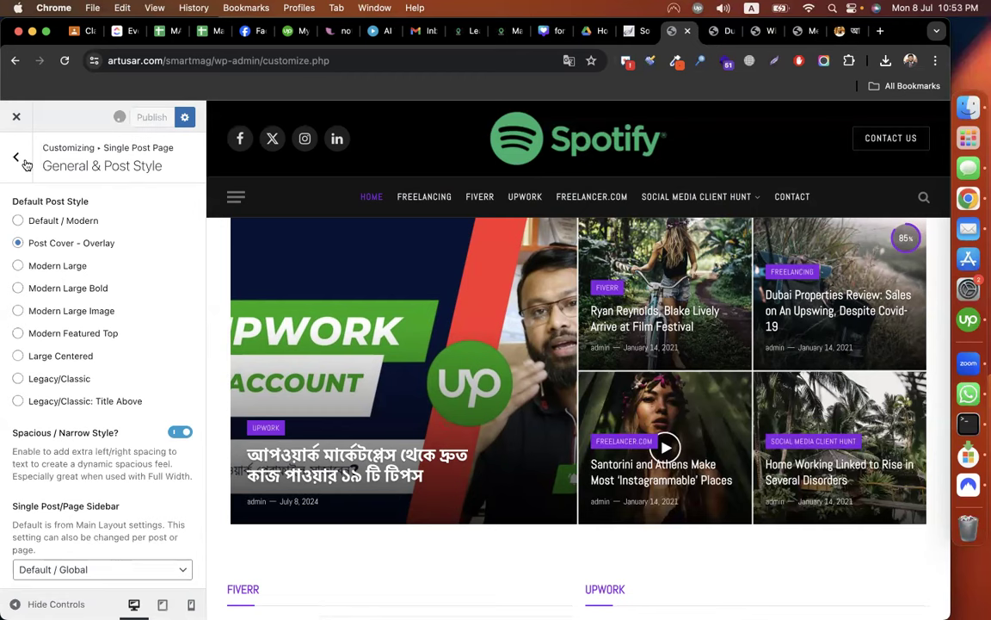
{"action": "key", "text": "Escape"}
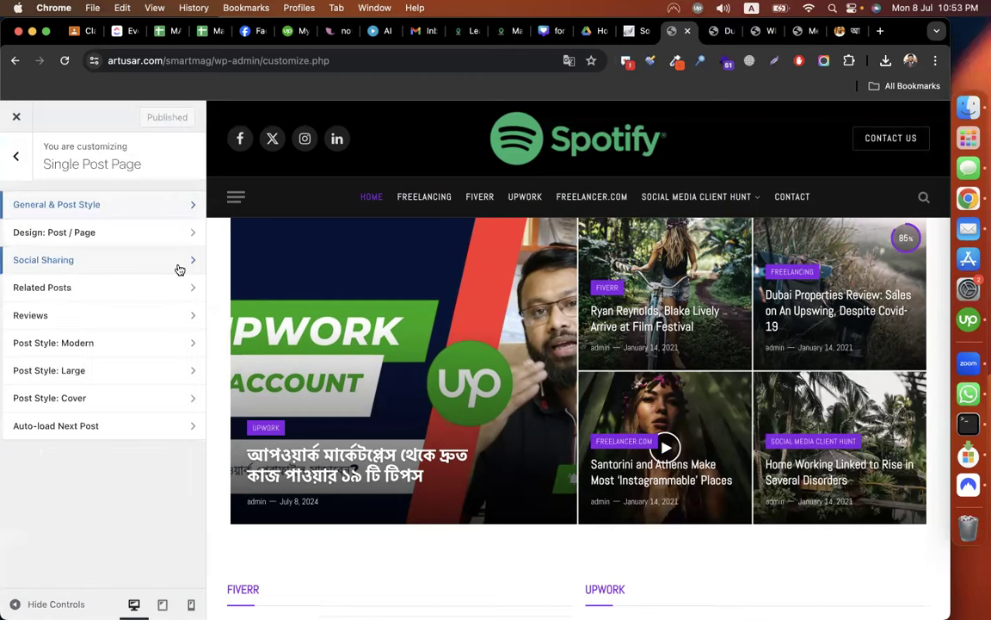
{"action": "left_click", "coordinate": [135, 263]}
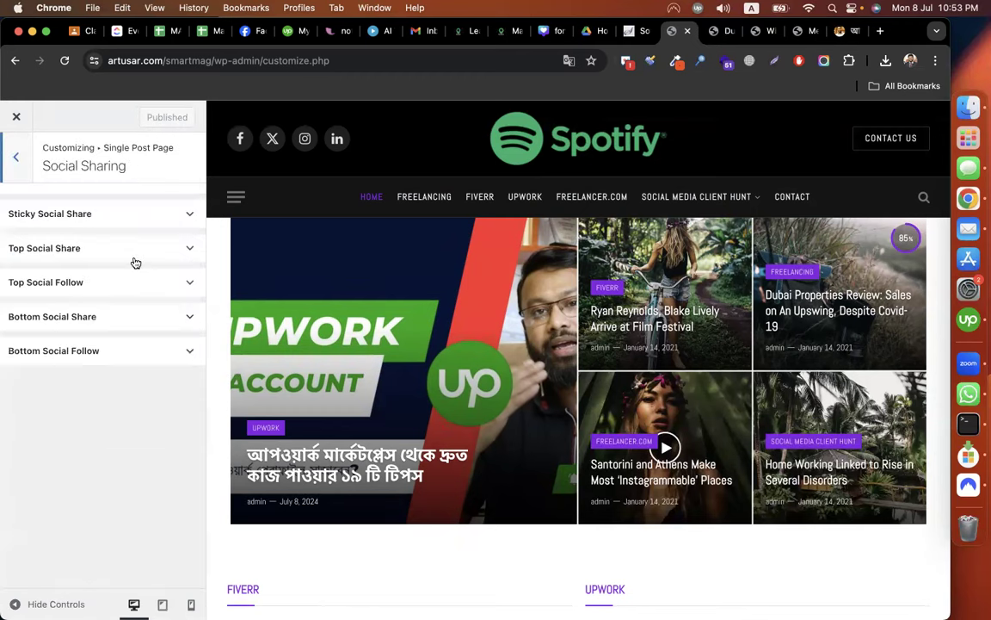
{"action": "left_click", "coordinate": [713, 36]}
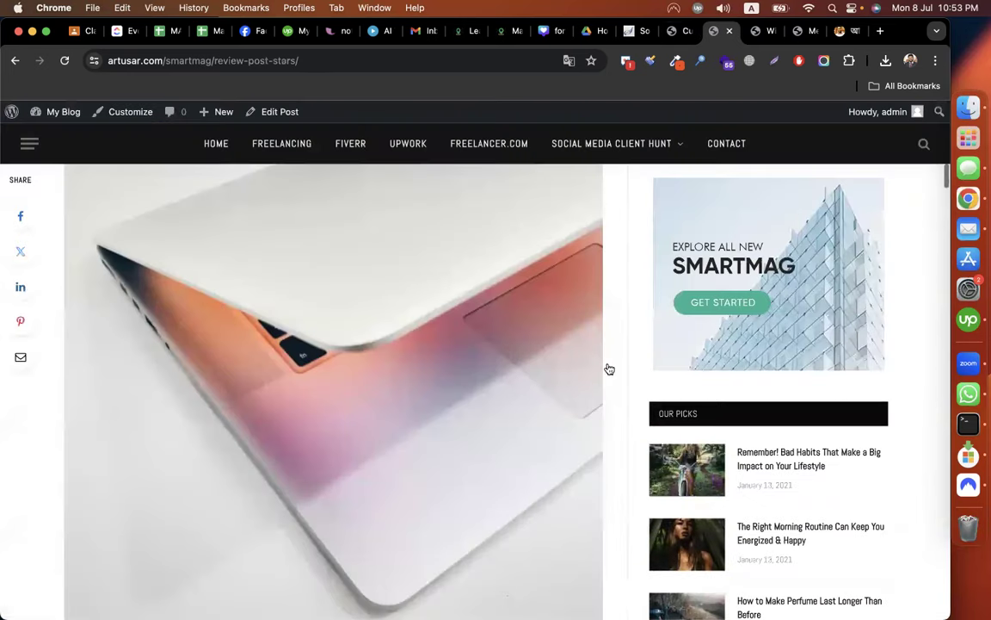
{"action": "scroll", "coordinate": [609, 369], "scroll_direction": "up", "scroll_amount": 10}
{"action": "scroll", "coordinate": [609, 368], "scroll_direction": "down", "scroll_amount": 3}
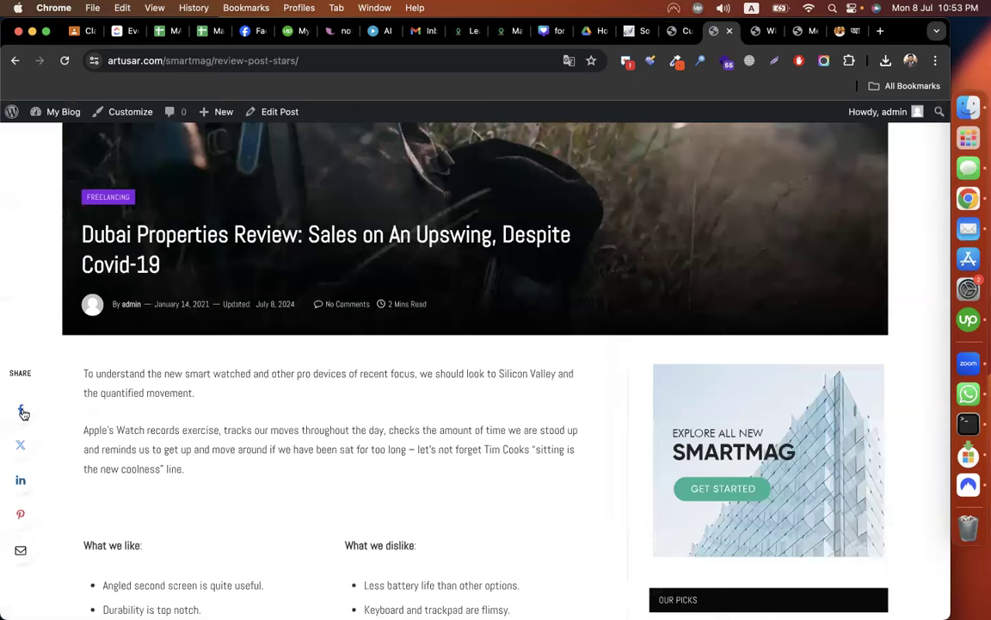
{"action": "scroll", "coordinate": [450, 502], "scroll_direction": "down", "scroll_amount": 1}
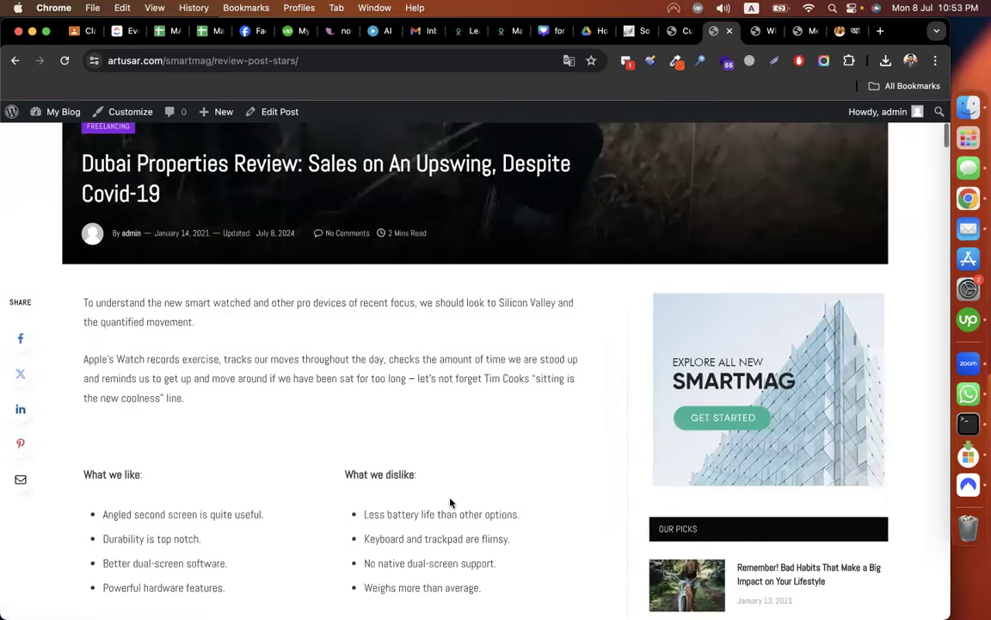
{"action": "scroll", "coordinate": [450, 502], "scroll_direction": "down", "scroll_amount": 15}
{"action": "scroll", "coordinate": [376, 464], "scroll_direction": "down", "scroll_amount": 6}
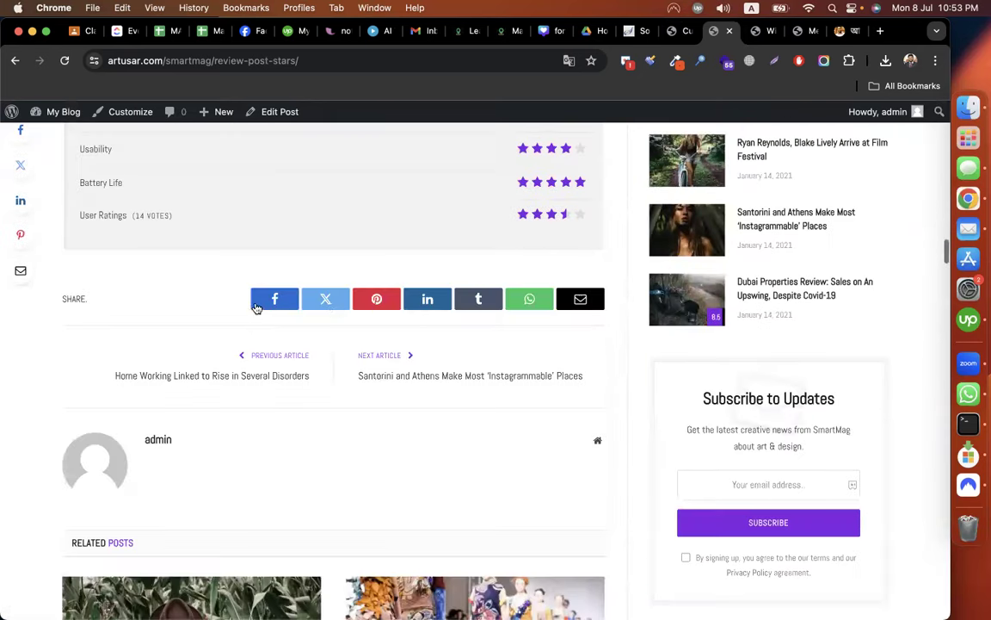
{"action": "scroll", "coordinate": [587, 310], "scroll_direction": "up", "scroll_amount": 10}
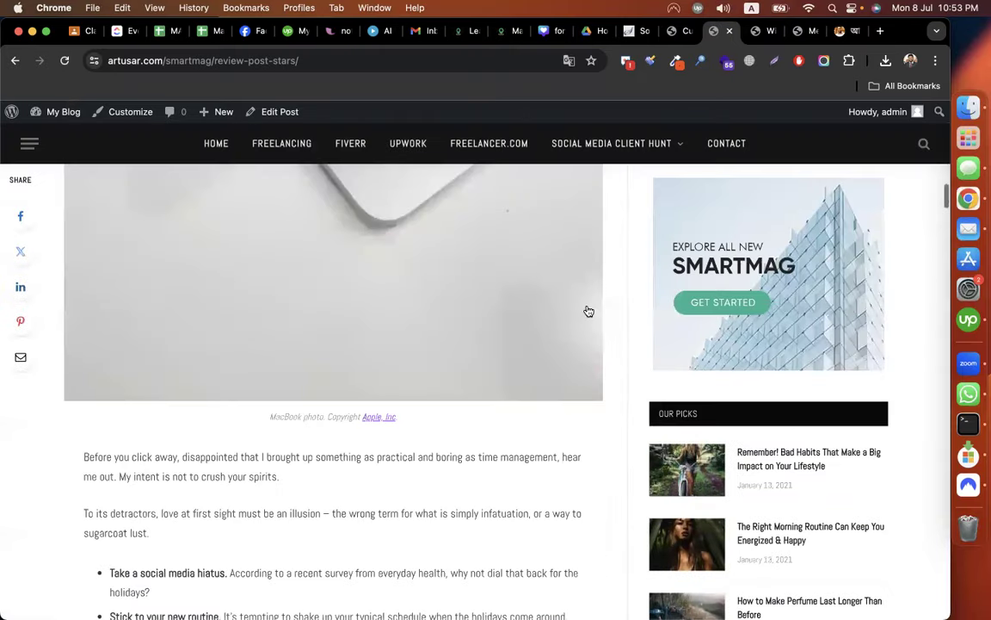
{"action": "scroll", "coordinate": [587, 310], "scroll_direction": "up", "scroll_amount": 5}
{"action": "scroll", "coordinate": [587, 310], "scroll_direction": "down", "scroll_amount": 3}
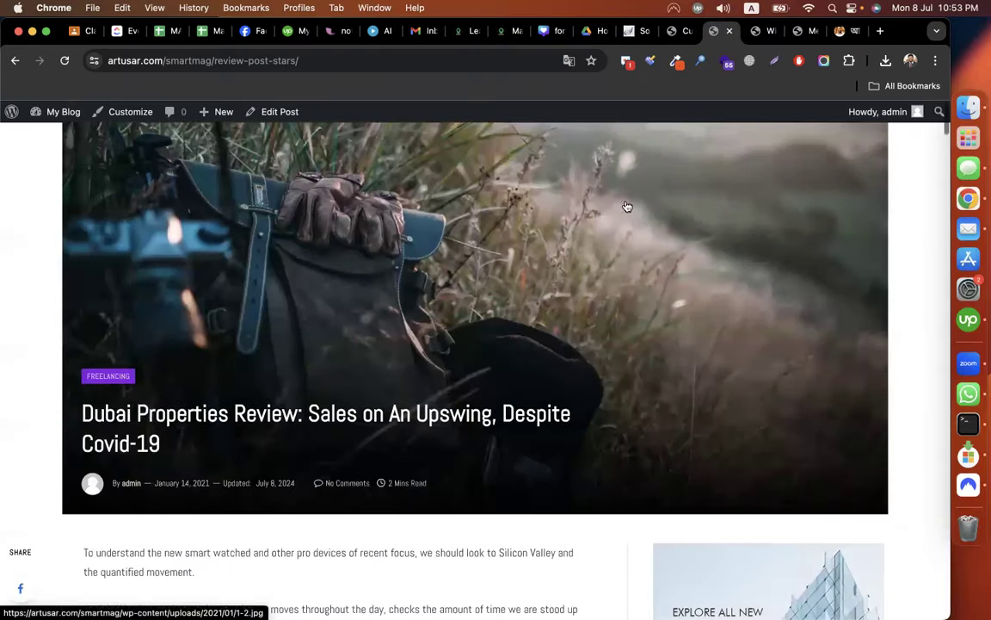
{"action": "left_click", "coordinate": [680, 30]}
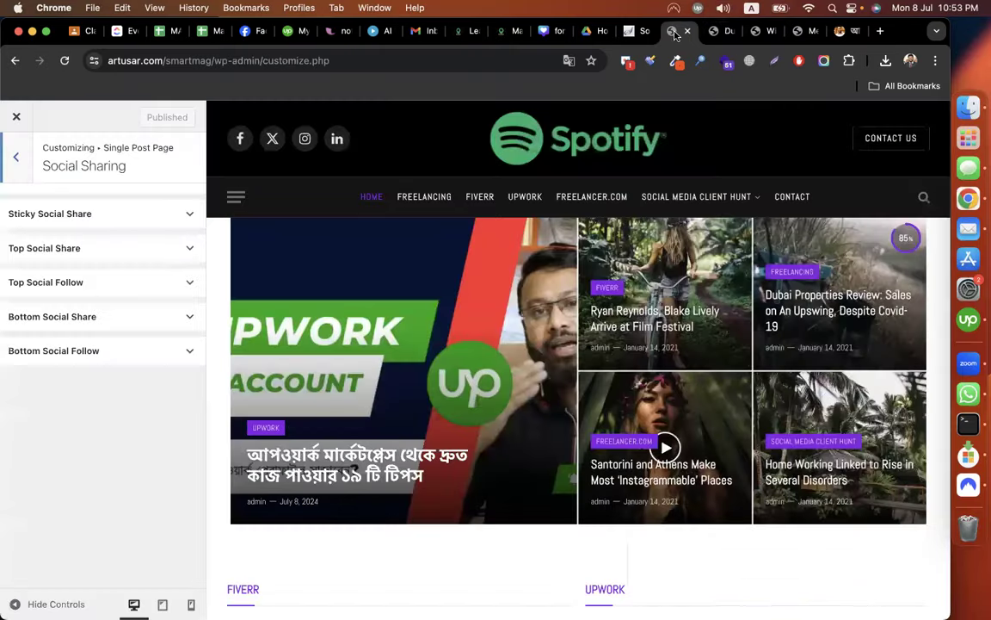
Add WhatsApp to the Sticky Social Share services and check the live post.
{"action": "left_click", "coordinate": [119, 215]}
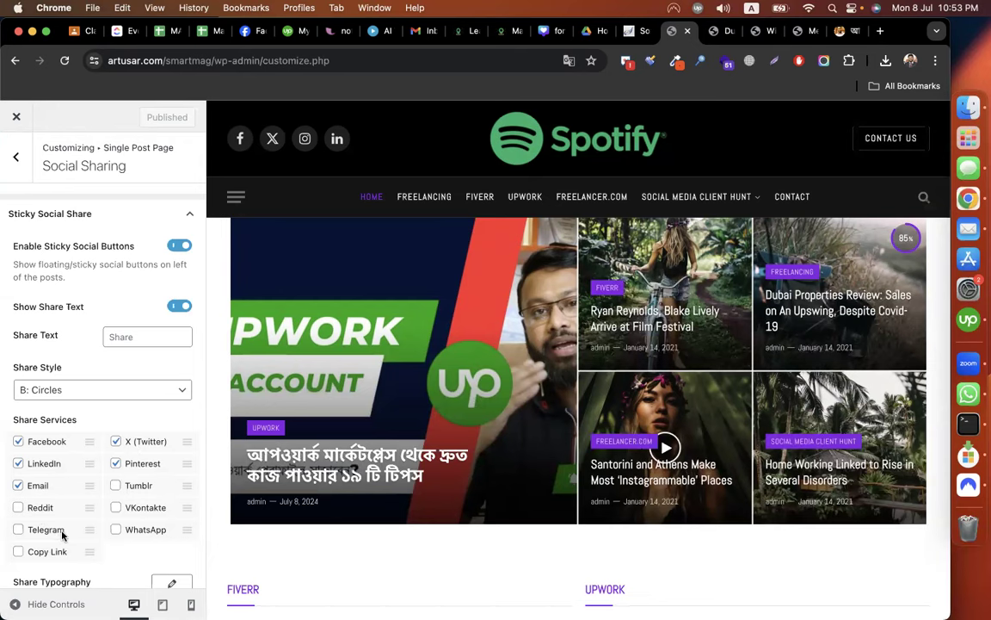
{"action": "left_click", "coordinate": [116, 529]}
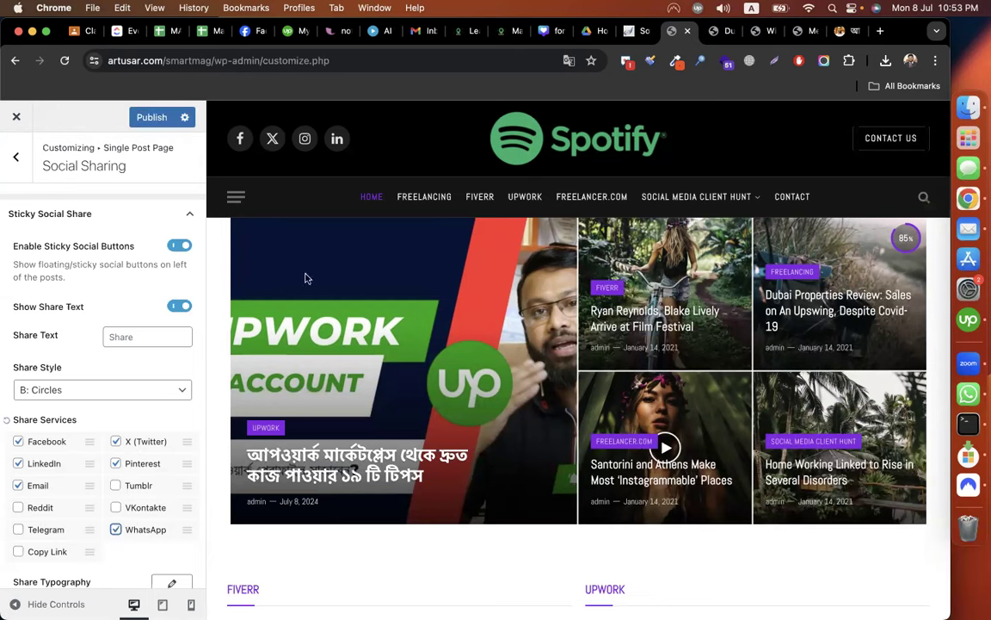
{"action": "left_click", "coordinate": [714, 38]}
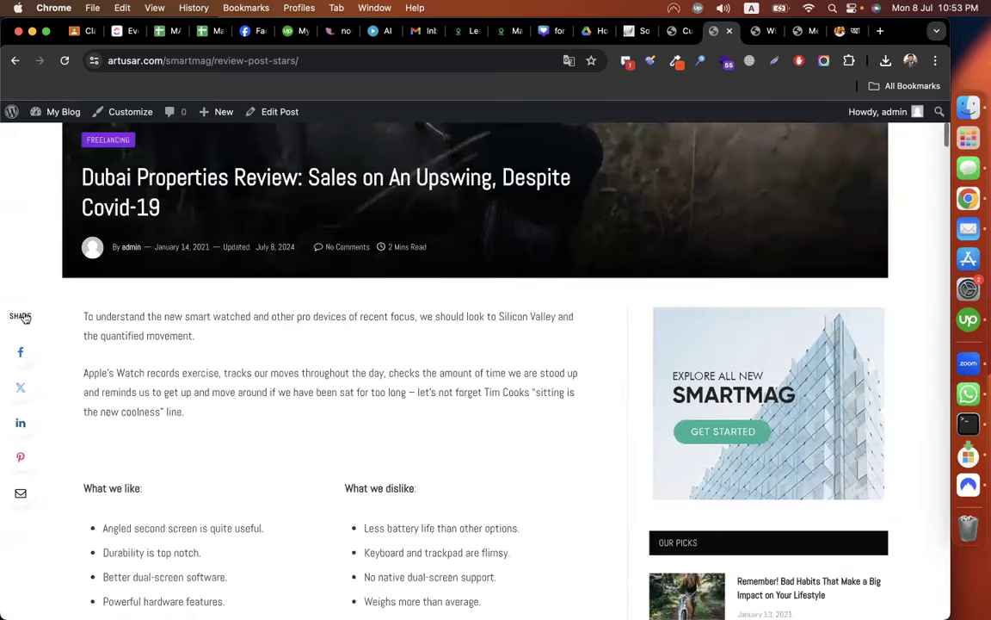
{"action": "scroll", "coordinate": [166, 250], "scroll_direction": "down", "scroll_amount": 2}
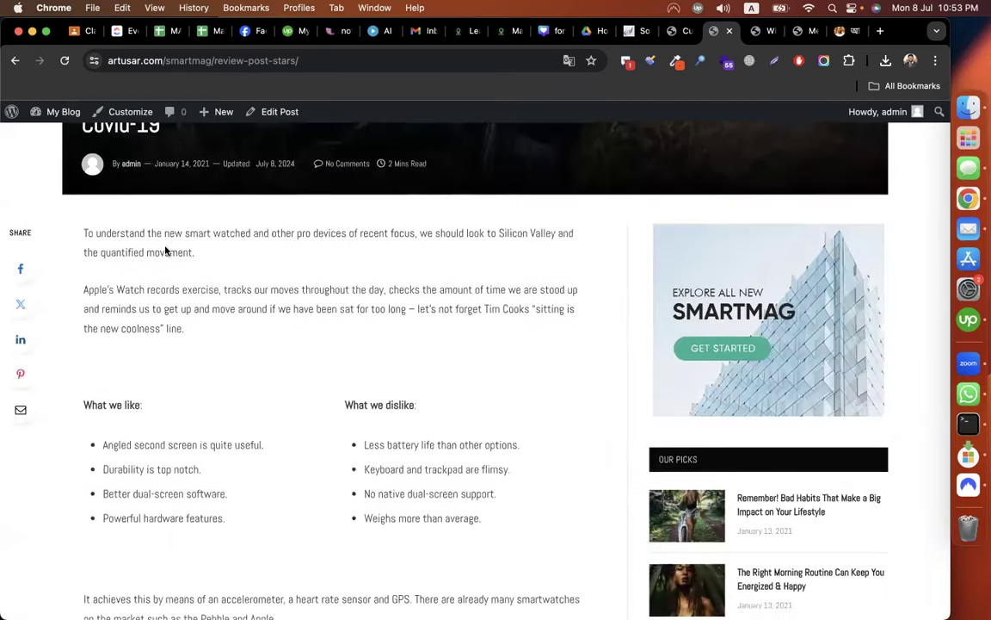
Collapse Sticky Social Share, then expand and collapse Top Social Share.
{"action": "left_click", "coordinate": [675, 32]}
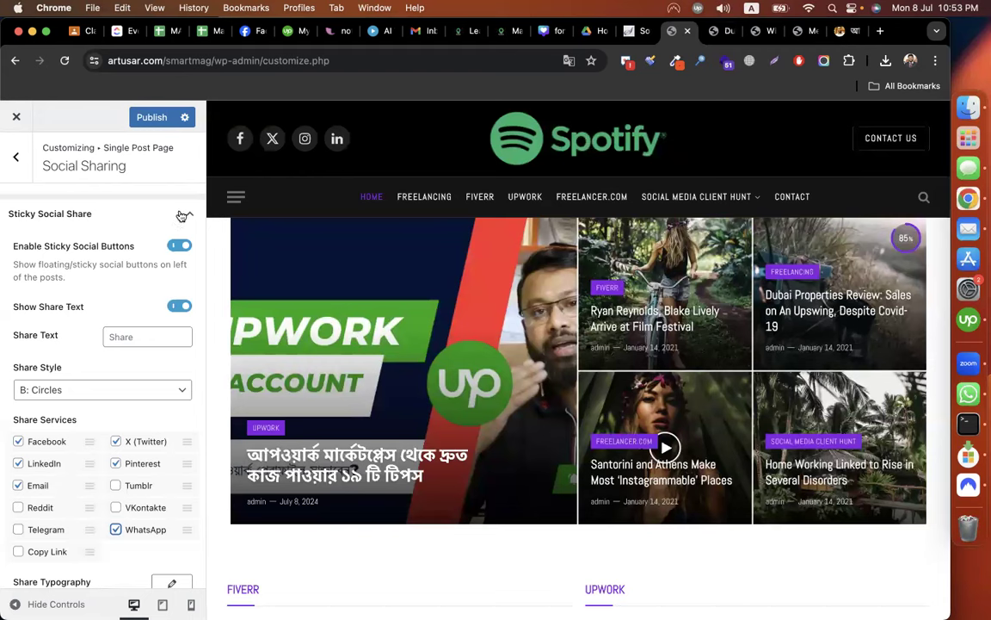
{"action": "left_click", "coordinate": [183, 216]}
{"action": "left_click", "coordinate": [140, 251]}
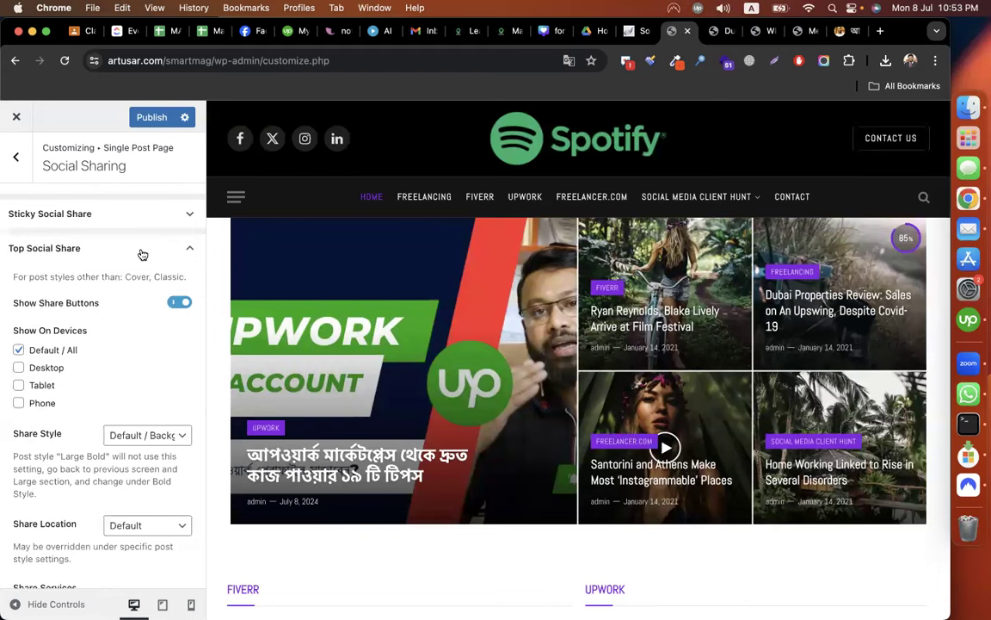
{"action": "left_click", "coordinate": [140, 251]}
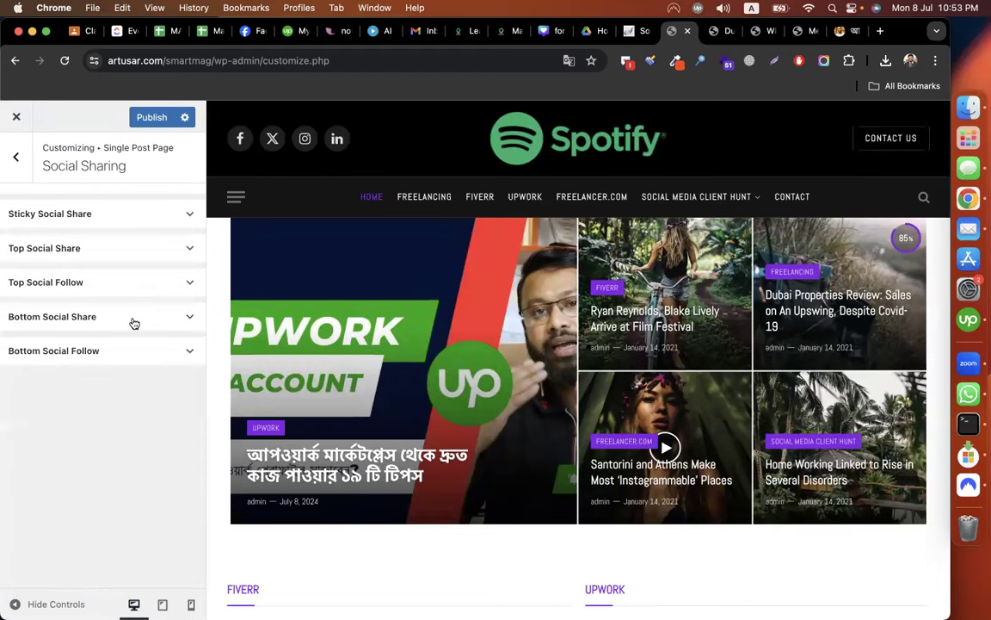
Compare the Bottom Social Share services with the live post's share buttons, then return to Single Post Page.
{"action": "left_click", "coordinate": [135, 318]}
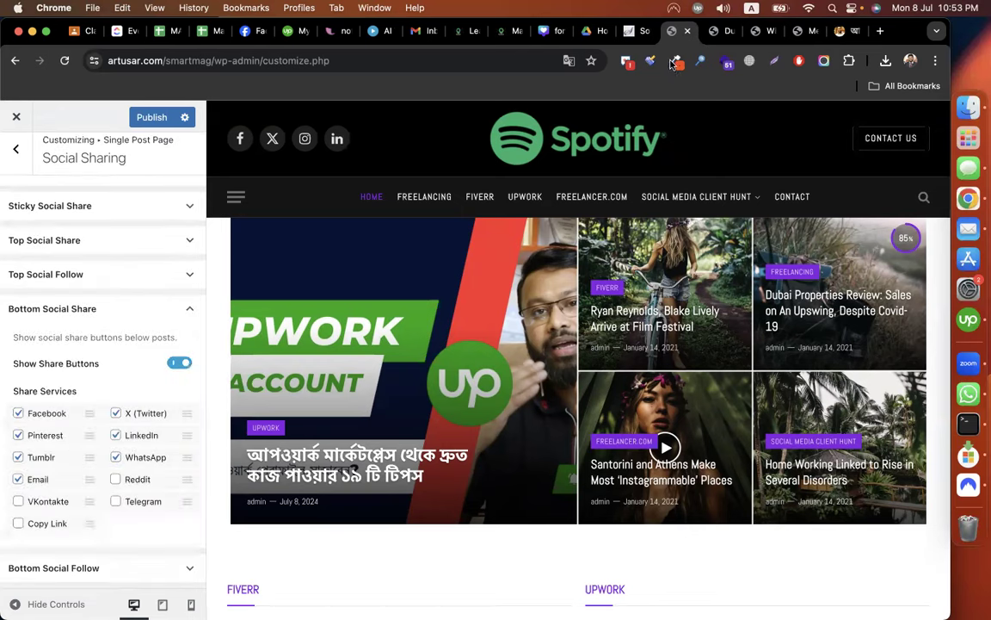
{"action": "left_click", "coordinate": [716, 32]}
{"action": "scroll", "coordinate": [623, 349], "scroll_direction": "down", "scroll_amount": 1}
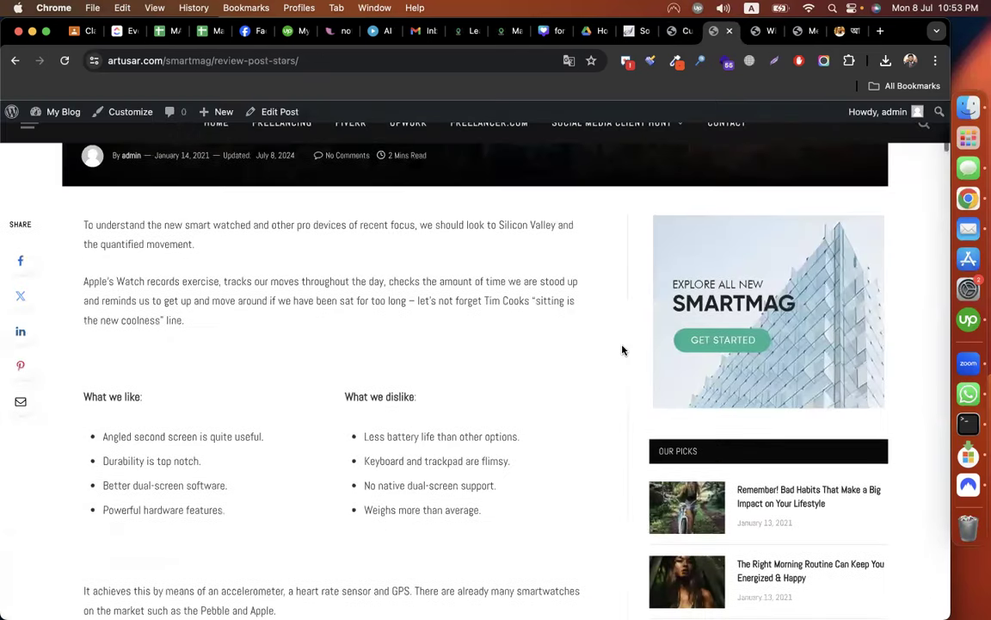
{"action": "scroll", "coordinate": [623, 350], "scroll_direction": "down", "scroll_amount": 10}
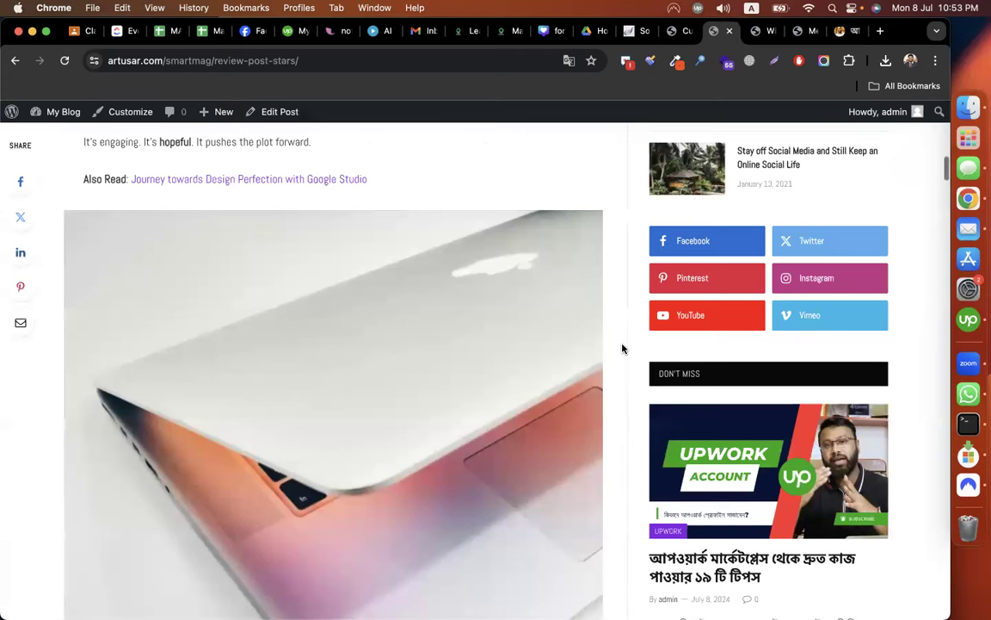
{"action": "scroll", "coordinate": [623, 349], "scroll_direction": "down", "scroll_amount": 15}
{"action": "scroll", "coordinate": [516, 291], "scroll_direction": "up", "scroll_amount": 1}
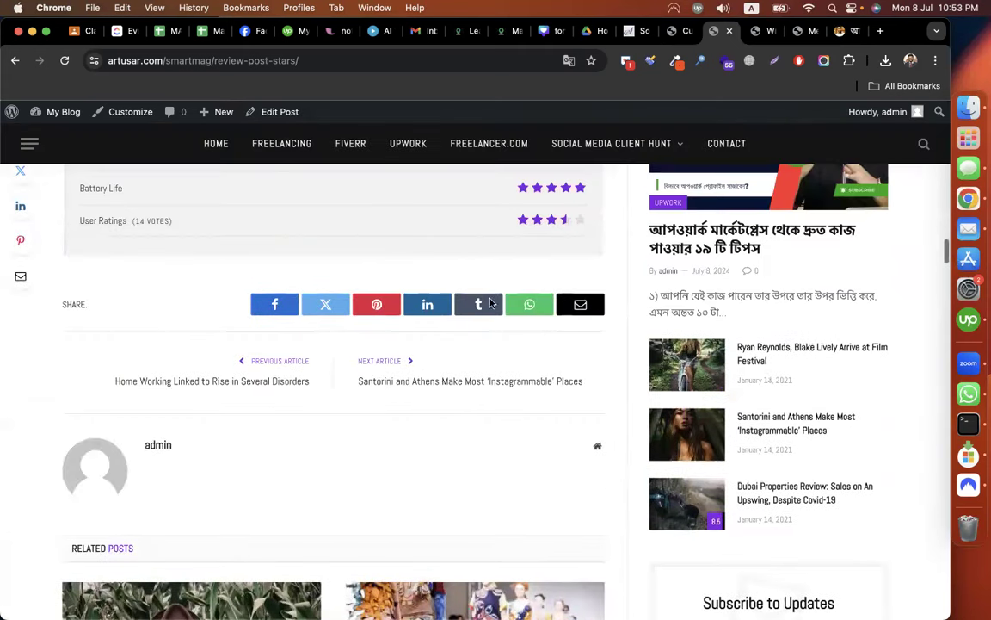
{"action": "scroll", "coordinate": [535, 304], "scroll_direction": "up", "scroll_amount": 15}
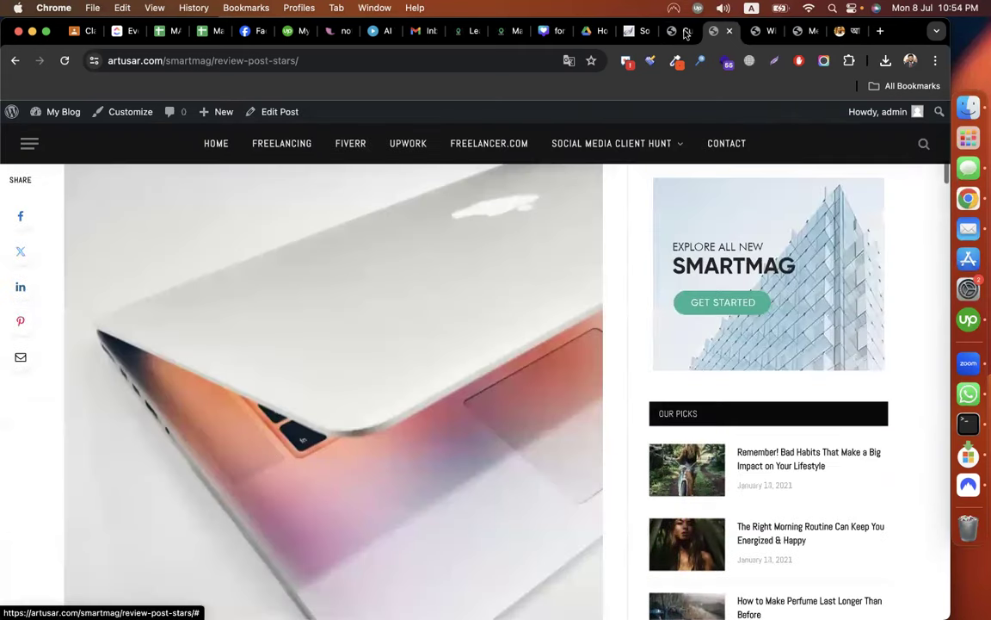
{"action": "key", "text": "ctrl+shift+Tab"}
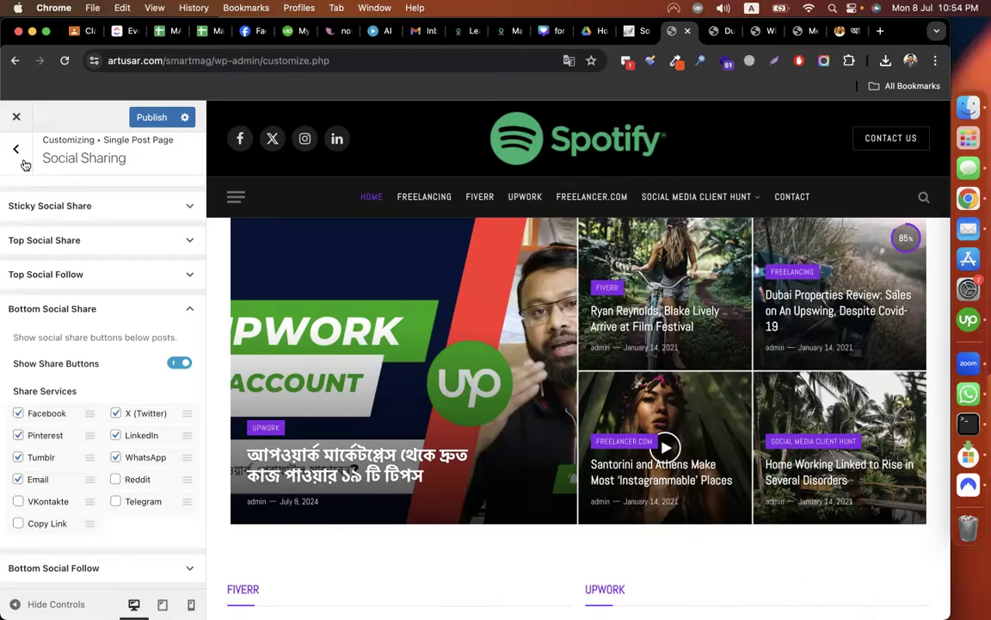
{"action": "left_click", "coordinate": [19, 150]}
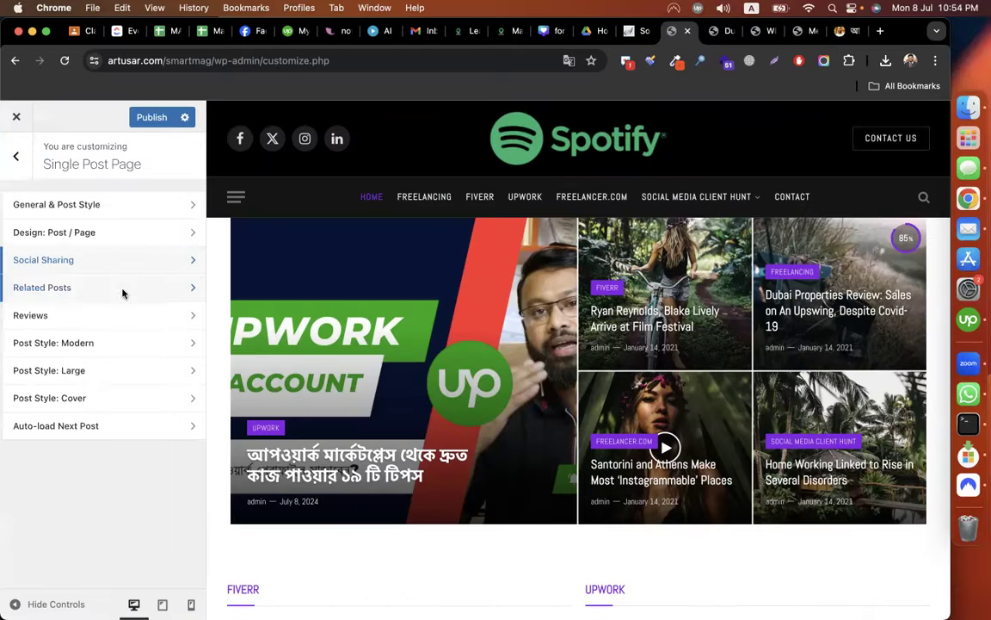
Check the Related Posts settings (4 posts, 3 on full-width) against the related posts under the live post.
{"action": "left_click", "coordinate": [124, 290]}
{"action": "scroll", "coordinate": [138, 378], "scroll_direction": "down", "scroll_amount": 3}
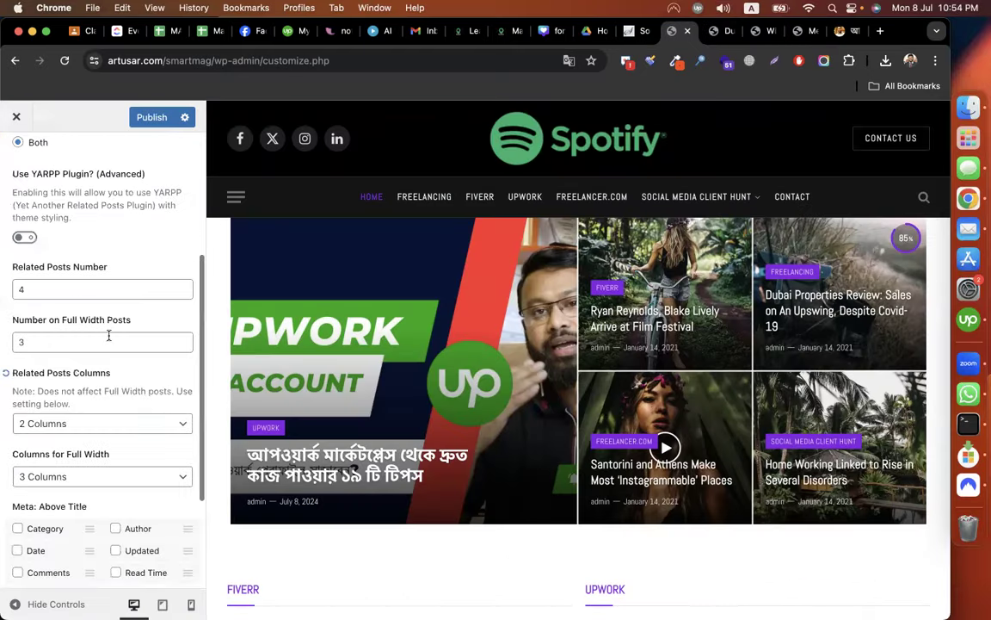
{"action": "left_click", "coordinate": [90, 291]}
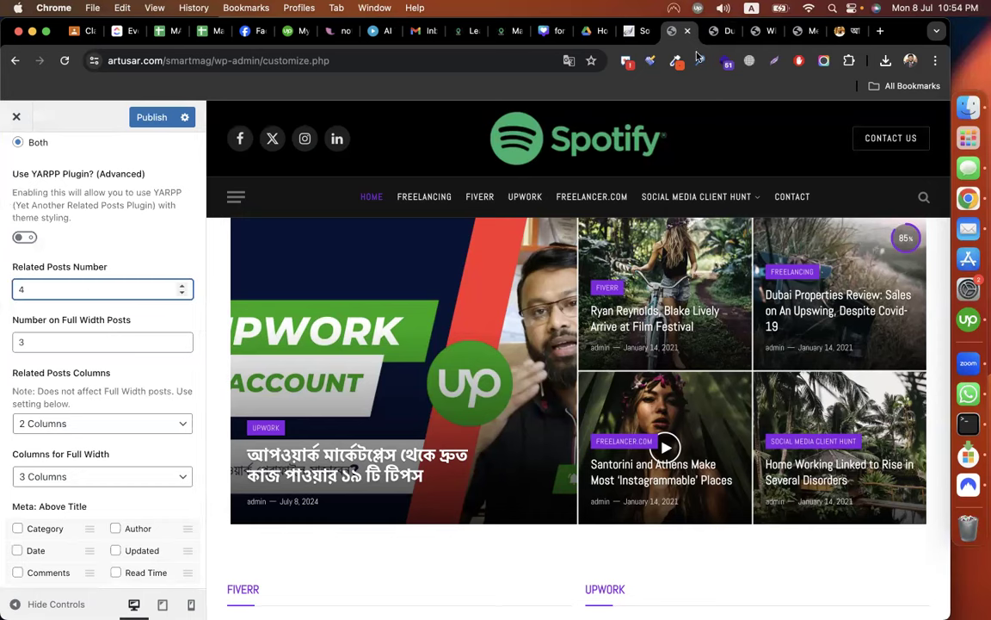
{"action": "key", "text": "ctrl+Tab"}
{"action": "scroll", "coordinate": [609, 276], "scroll_direction": "down", "scroll_amount": 10}
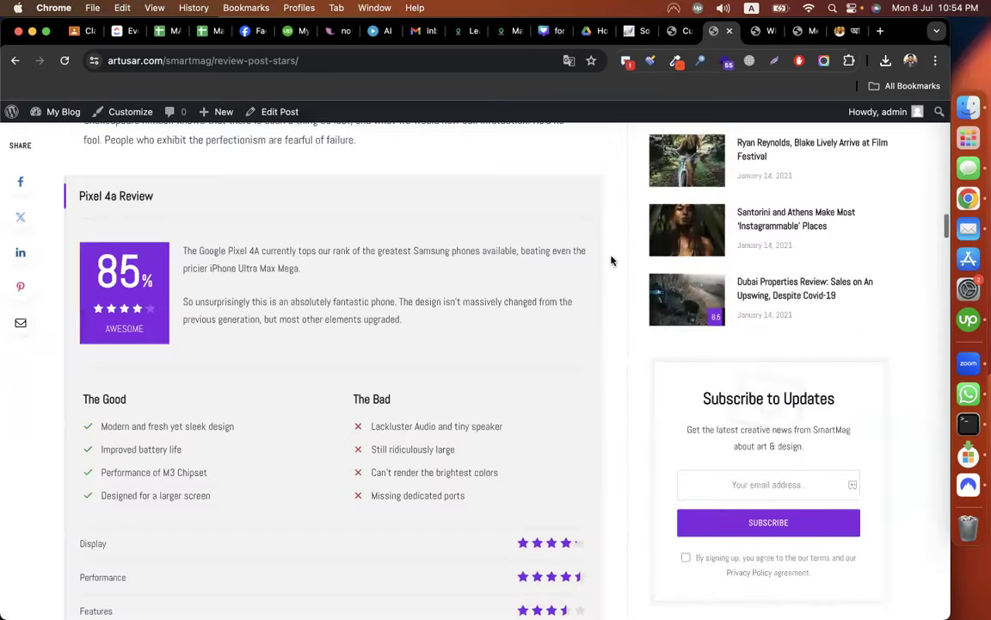
{"action": "scroll", "coordinate": [568, 264], "scroll_direction": "down", "scroll_amount": 5}
{"action": "scroll", "coordinate": [263, 332], "scroll_direction": "up", "scroll_amount": 1}
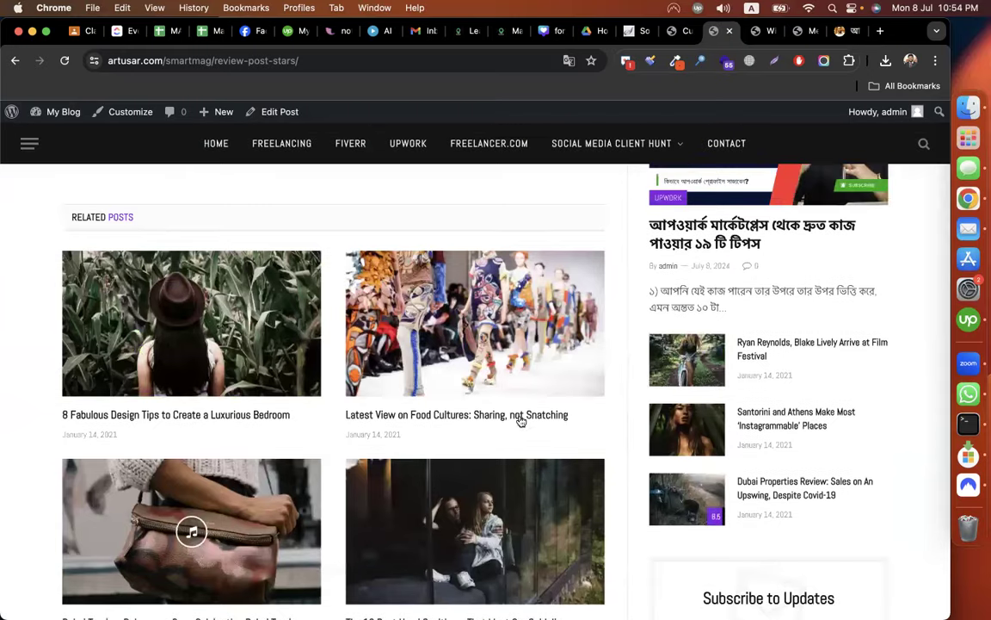
{"action": "scroll", "coordinate": [519, 420], "scroll_direction": "down", "scroll_amount": 3}
{"action": "scroll", "coordinate": [564, 143], "scroll_direction": "up", "scroll_amount": 2}
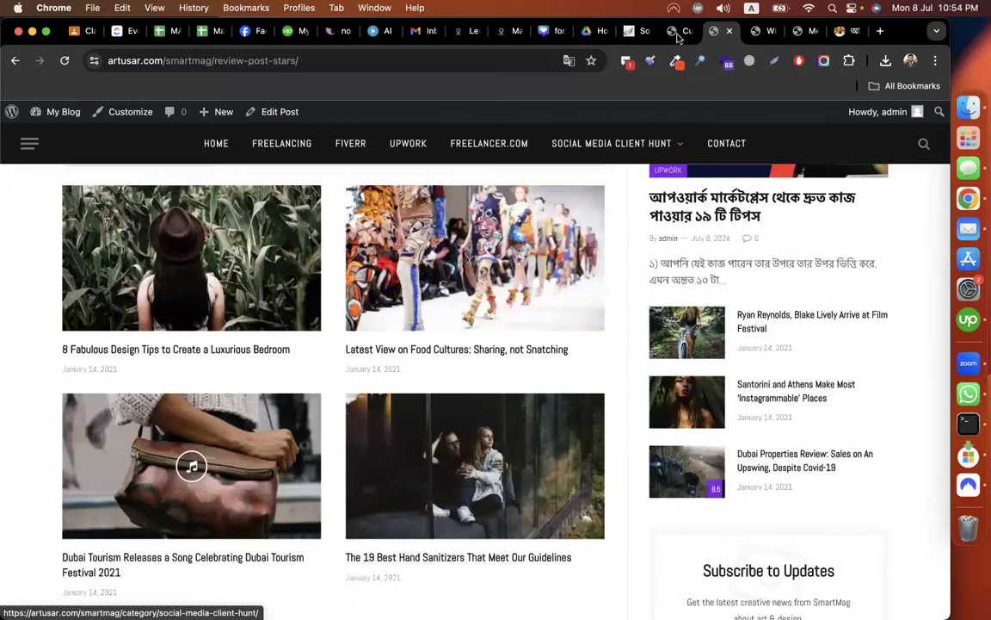
{"action": "left_click", "coordinate": [679, 32]}
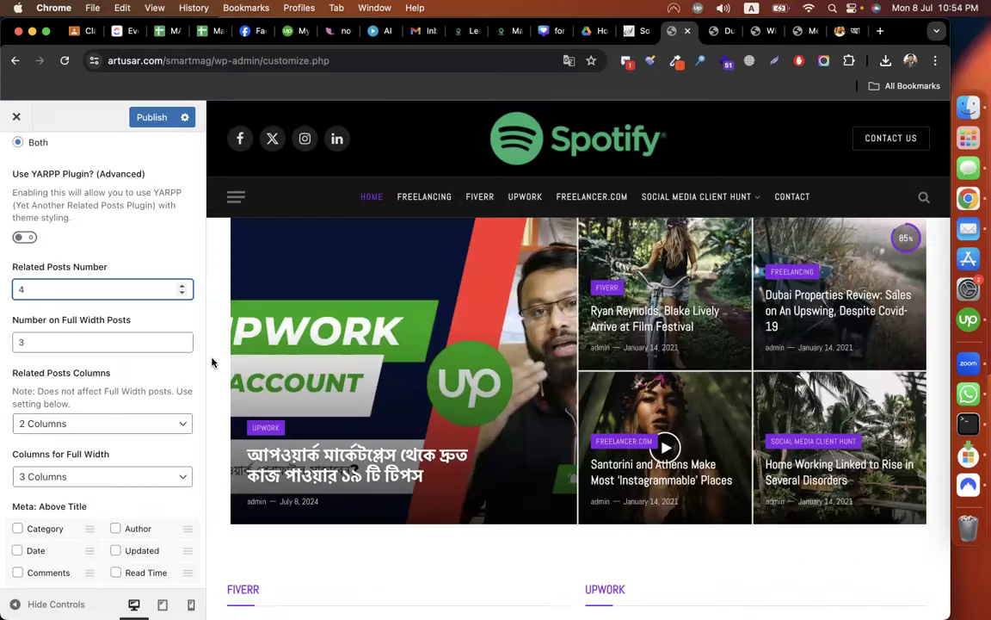
{"action": "left_click", "coordinate": [74, 345]}
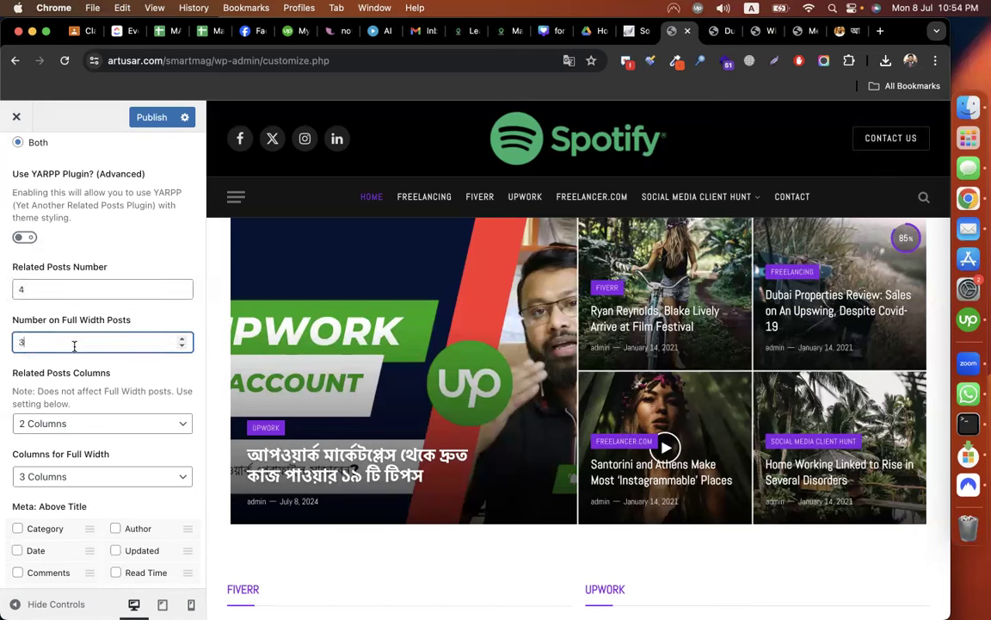
{"action": "scroll", "coordinate": [73, 348], "scroll_direction": "down", "scroll_amount": 3}
Set Related Posts to 3 Columns and the number to 6, then publish.
{"action": "scroll", "coordinate": [59, 349], "scroll_direction": "down", "scroll_amount": 1}
{"action": "left_click", "coordinate": [58, 349]}
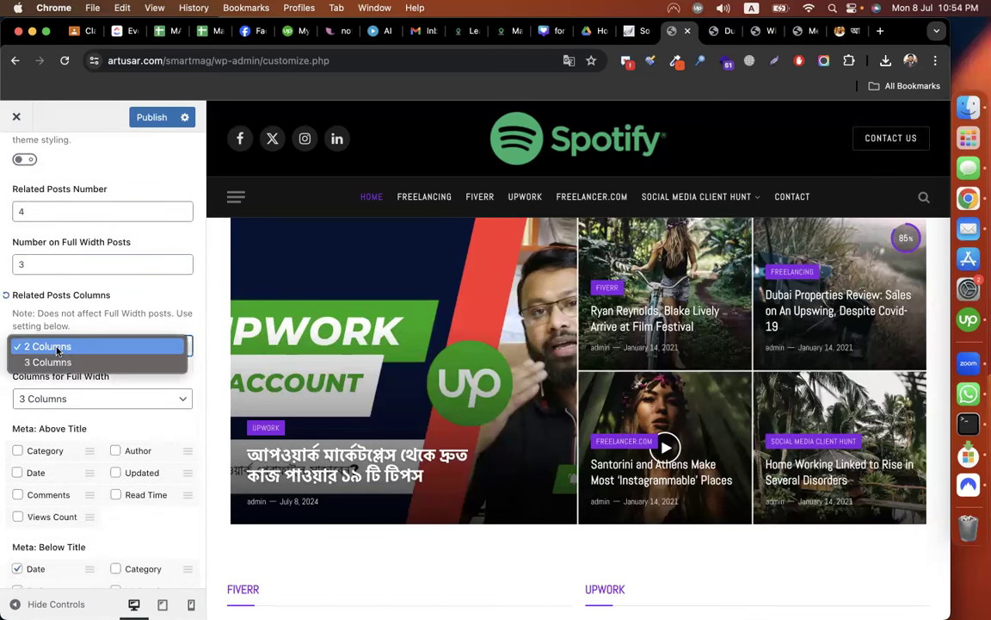
{"action": "left_click", "coordinate": [56, 361]}
{"action": "left_click", "coordinate": [52, 210]}
{"action": "key", "text": "BackSpace"}
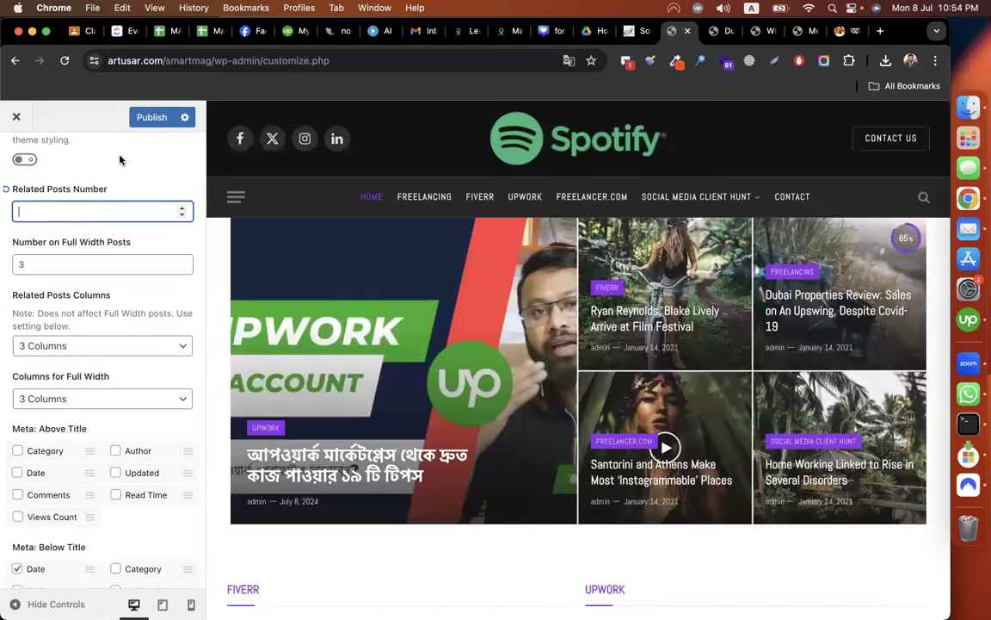
{"action": "type", "text": "6"}
{"action": "left_click", "coordinate": [146, 114]}
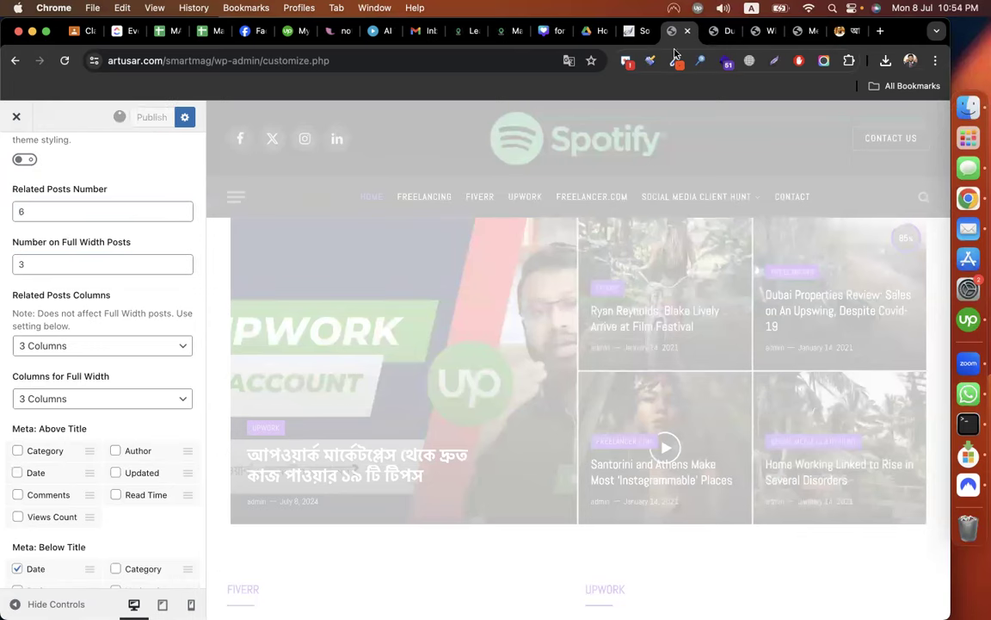
Reload the live post to verify six related posts in three columns.
{"action": "left_click", "coordinate": [722, 31]}
{"action": "left_click", "coordinate": [66, 60]}
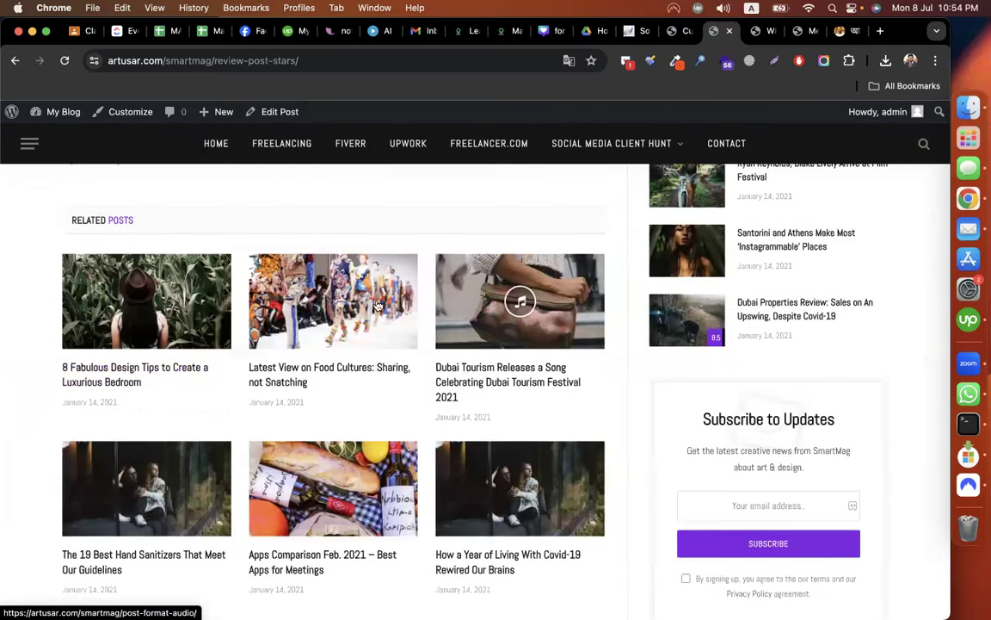
{"action": "scroll", "coordinate": [608, 381], "scroll_direction": "up", "scroll_amount": 1}
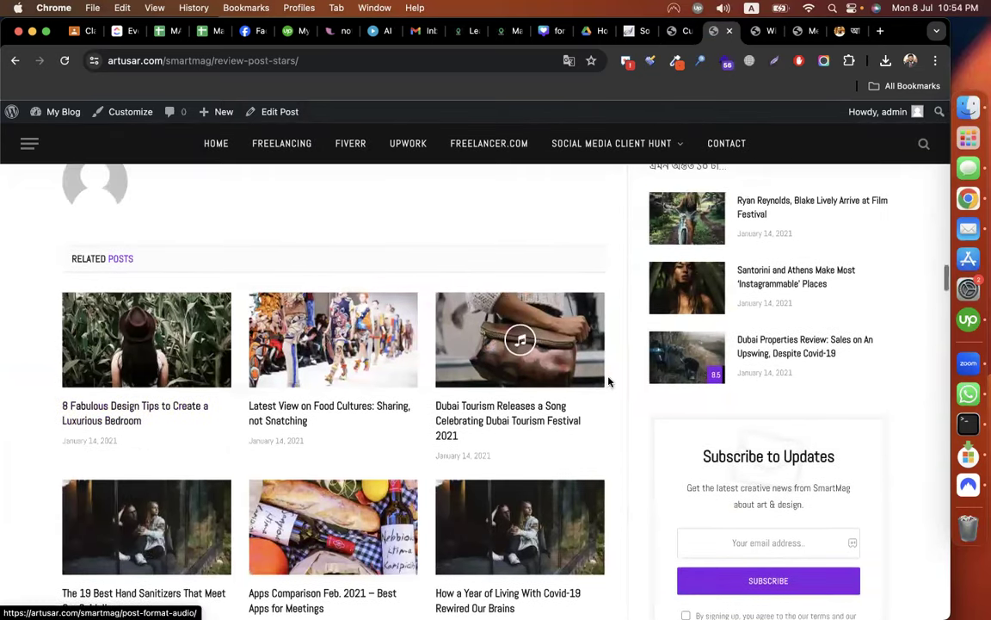
{"action": "scroll", "coordinate": [333, 346], "scroll_direction": "down", "scroll_amount": 5}
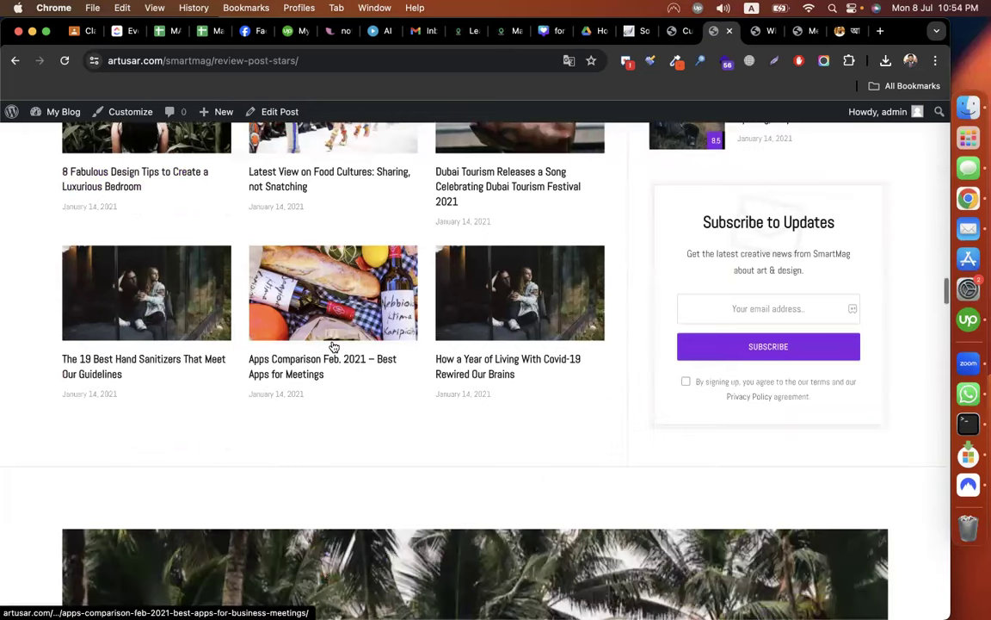
{"action": "scroll", "coordinate": [334, 345], "scroll_direction": "up", "scroll_amount": 7}
{"action": "scroll", "coordinate": [365, 275], "scroll_direction": "down", "scroll_amount": 1}
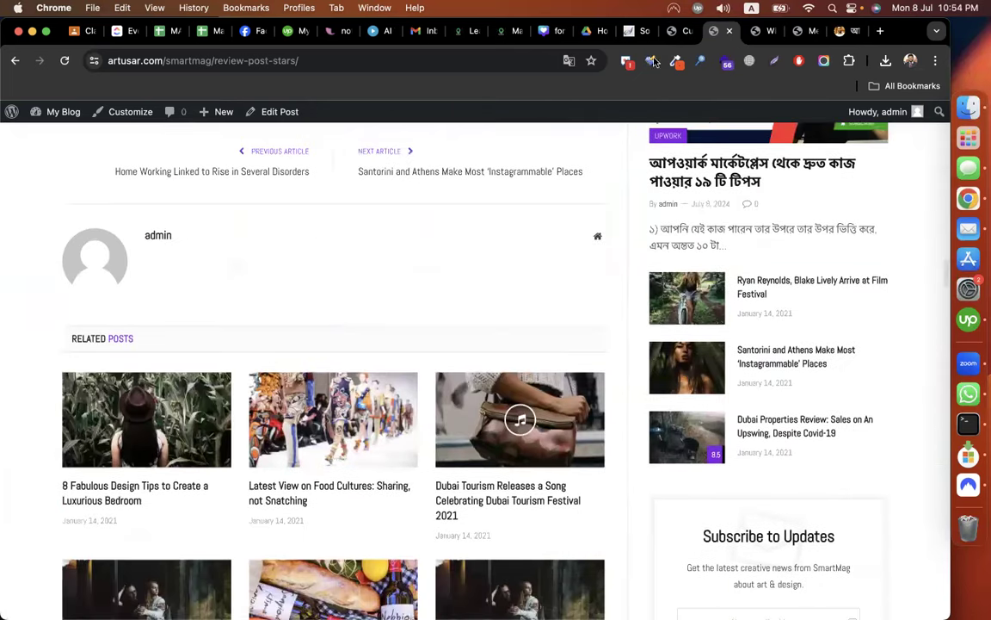
{"action": "left_click", "coordinate": [667, 33]}
{"action": "scroll", "coordinate": [76, 188], "scroll_direction": "up", "scroll_amount": 5}
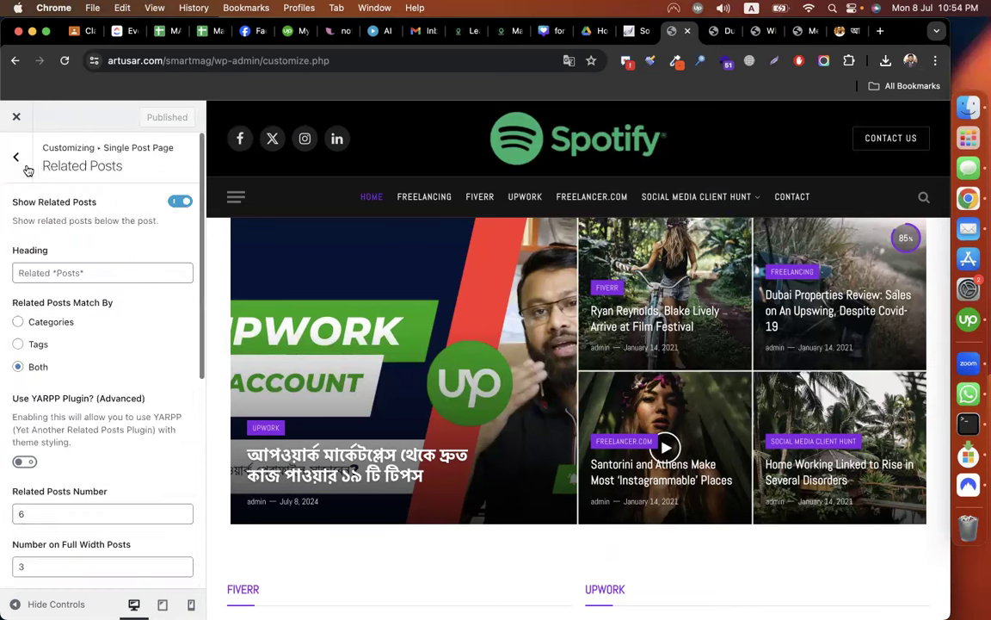
Turn off user ratings and the review schema in the Reviews settings.
{"action": "left_click", "coordinate": [16, 155]}
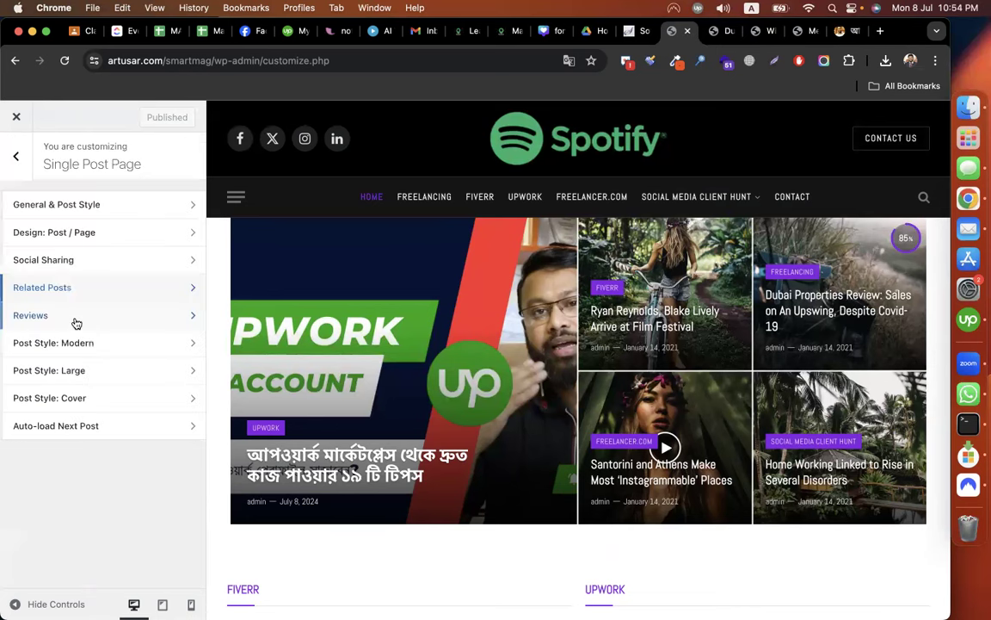
{"action": "left_click", "coordinate": [75, 317]}
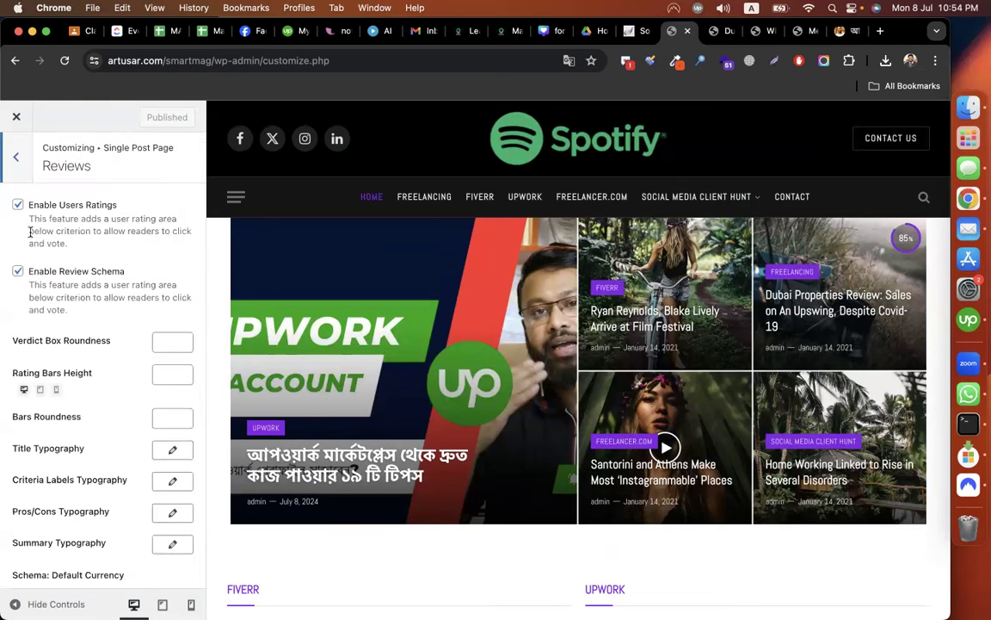
{"action": "left_click", "coordinate": [17, 204]}
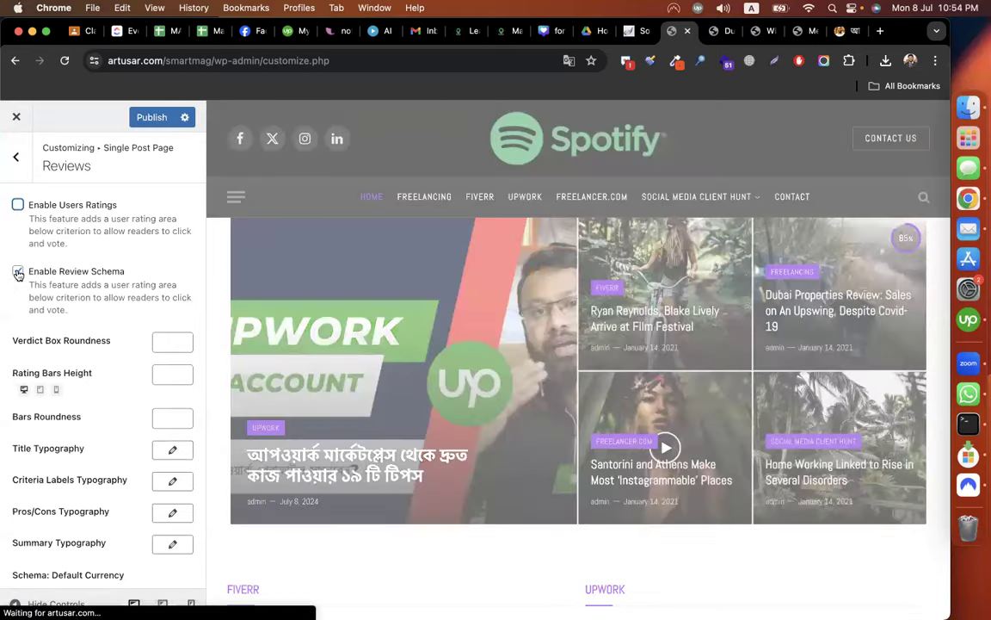
{"action": "left_click", "coordinate": [17, 274]}
{"action": "left_click", "coordinate": [16, 157]}
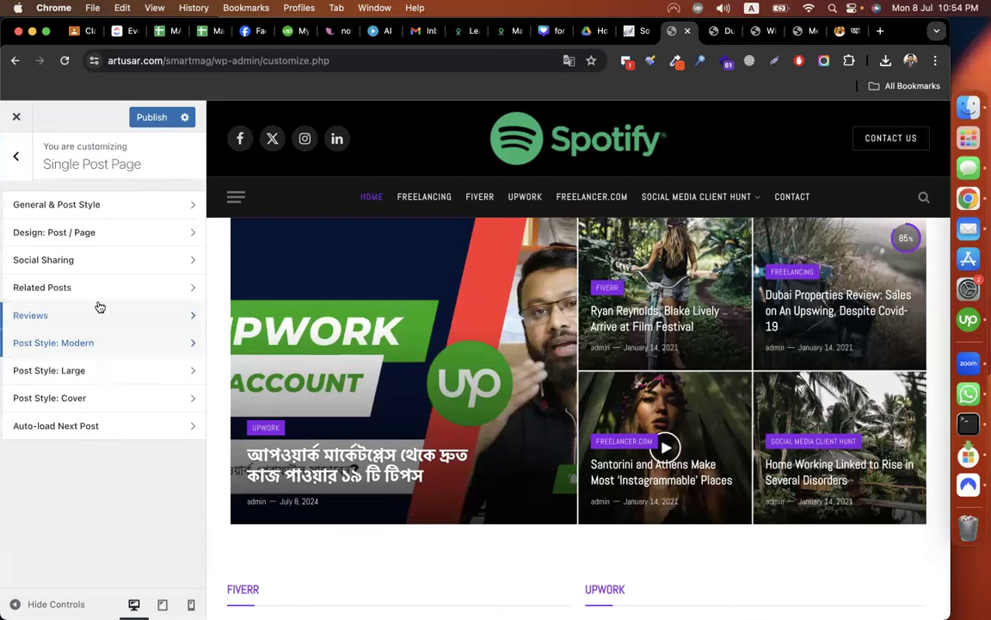
Glance at Post Style: Modern and General & Post Style, then return to the main Customizer list.
{"action": "left_click", "coordinate": [101, 343]}
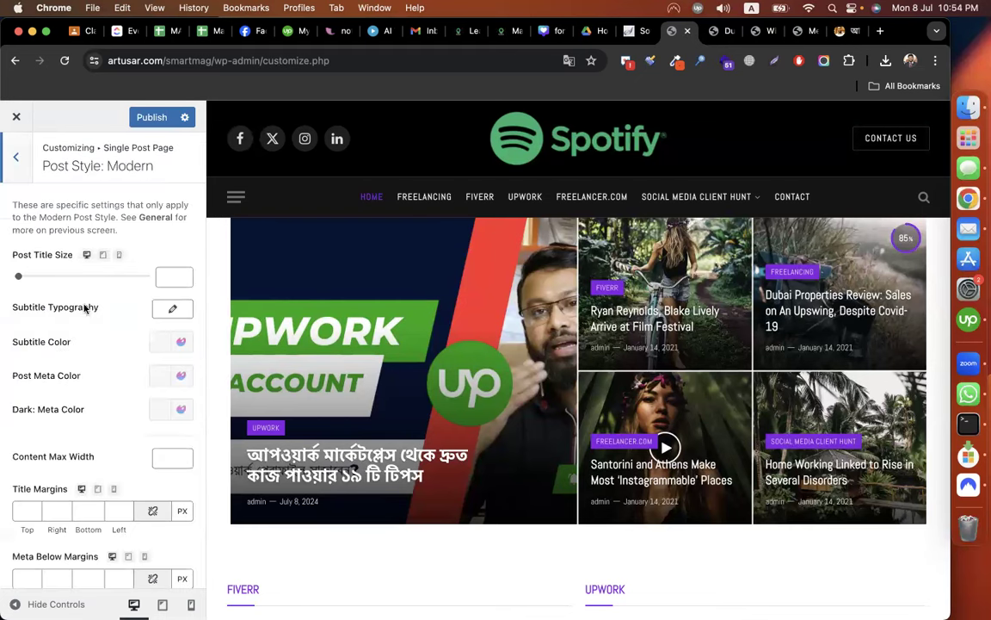
{"action": "key", "text": "Escape"}
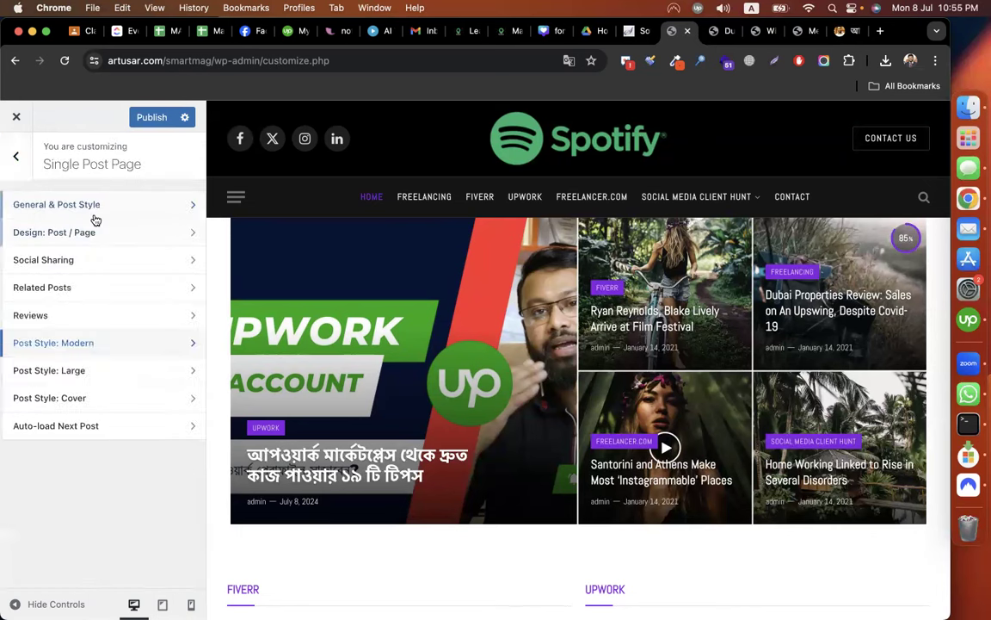
{"action": "left_click", "coordinate": [74, 209]}
{"action": "left_click", "coordinate": [17, 158]}
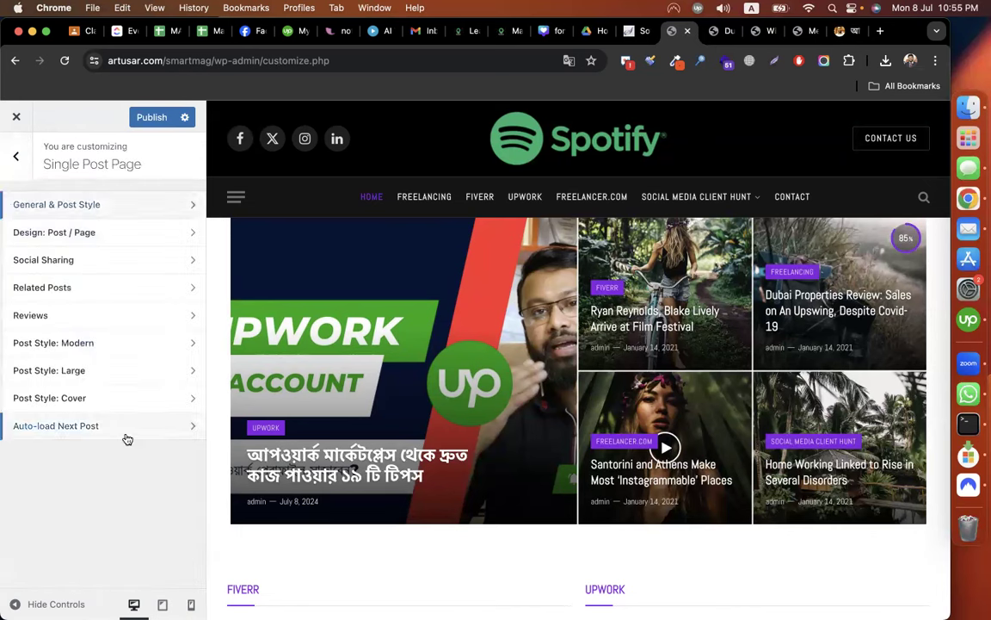
{"action": "left_click", "coordinate": [16, 156]}
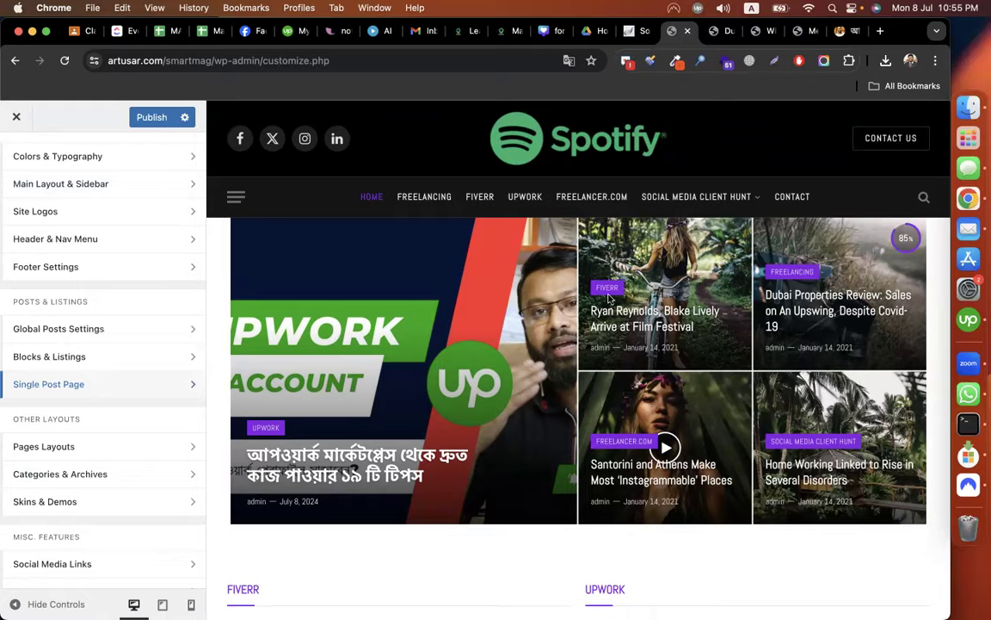
{"action": "key", "text": "ctrl+Tab"}
{"action": "scroll", "coordinate": [609, 299], "scroll_direction": "up", "scroll_amount": 15}
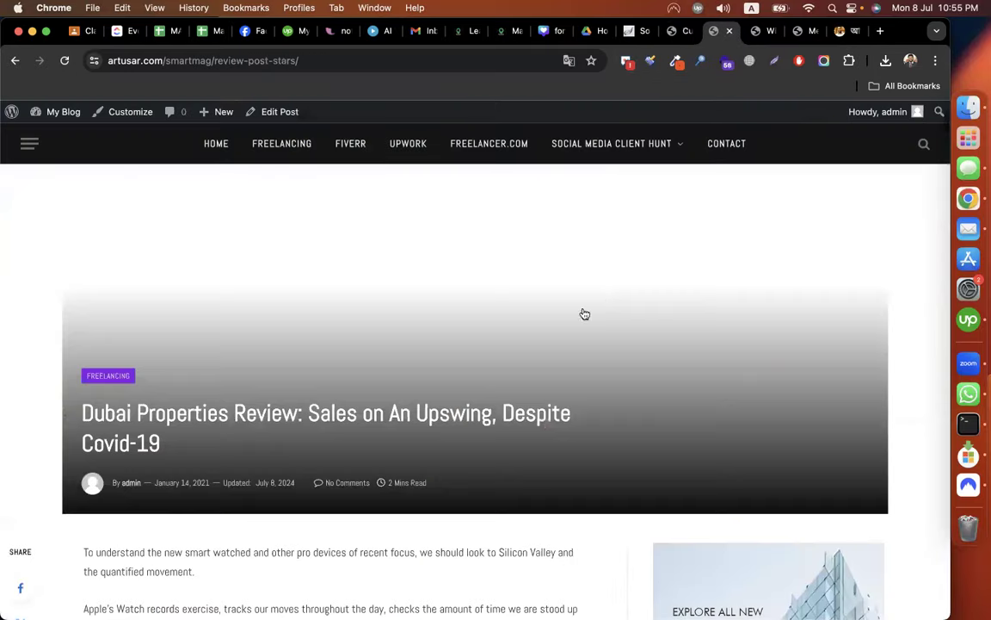
{"action": "scroll", "coordinate": [584, 314], "scroll_direction": "up", "scroll_amount": 3}
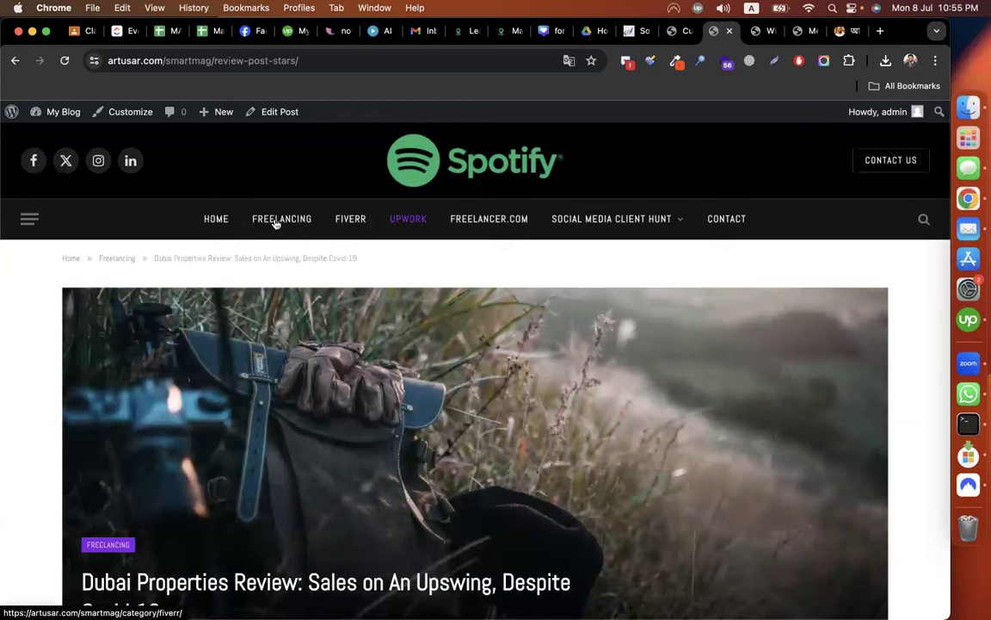
{"action": "left_click", "coordinate": [275, 223]}
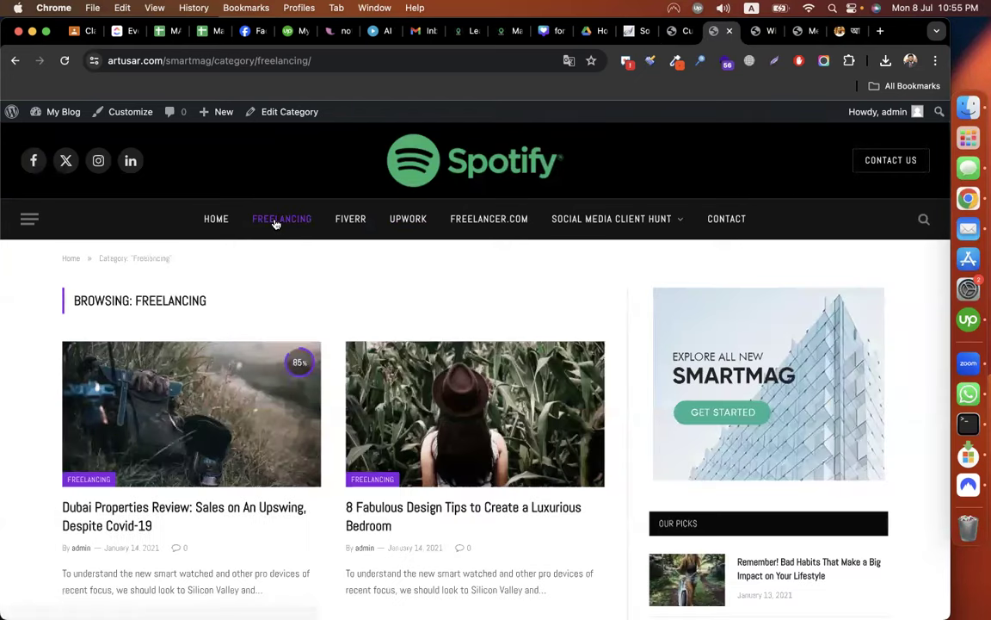
{"action": "scroll", "coordinate": [455, 321], "scroll_direction": "down", "scroll_amount": 1}
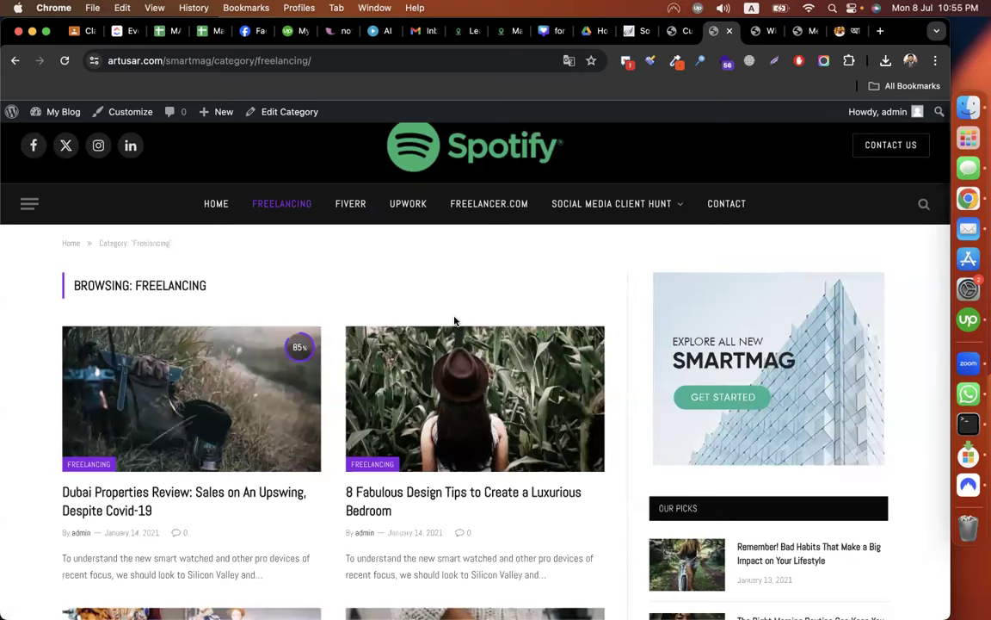
{"action": "scroll", "coordinate": [456, 322], "scroll_direction": "down", "scroll_amount": 6}
{"action": "scroll", "coordinate": [454, 317], "scroll_direction": "down", "scroll_amount": 10}
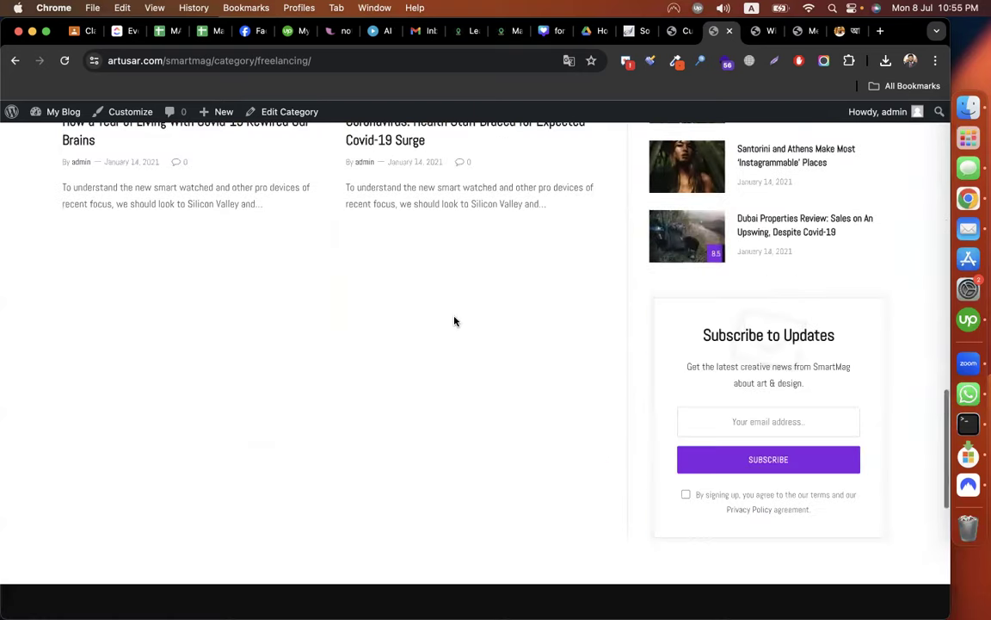
{"action": "scroll", "coordinate": [454, 321], "scroll_direction": "up", "scroll_amount": 8}
{"action": "scroll", "coordinate": [383, 322], "scroll_direction": "up", "scroll_amount": 6}
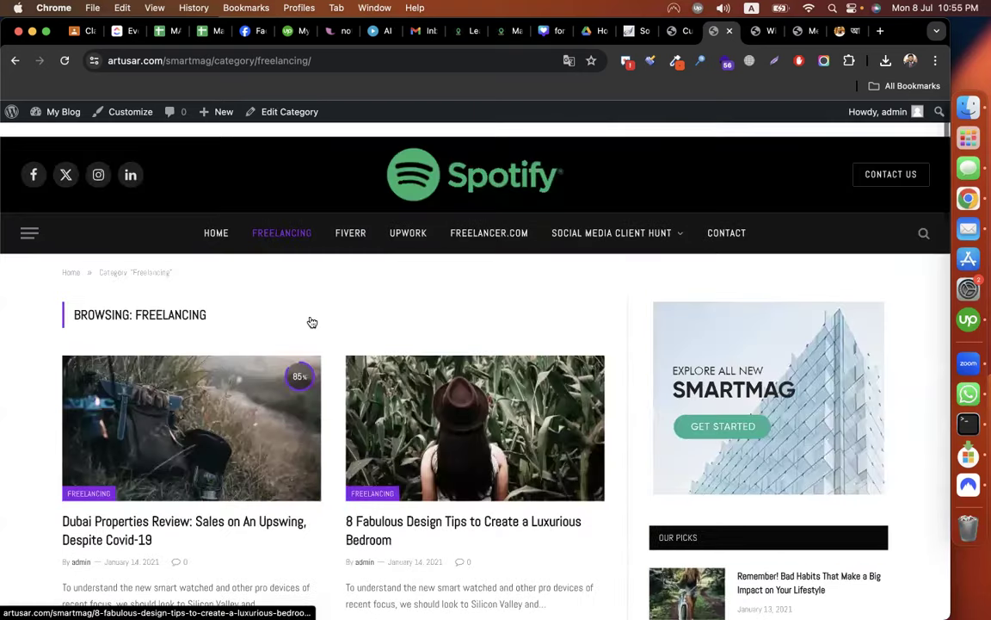
{"action": "scroll", "coordinate": [221, 387], "scroll_direction": "down", "scroll_amount": 2}
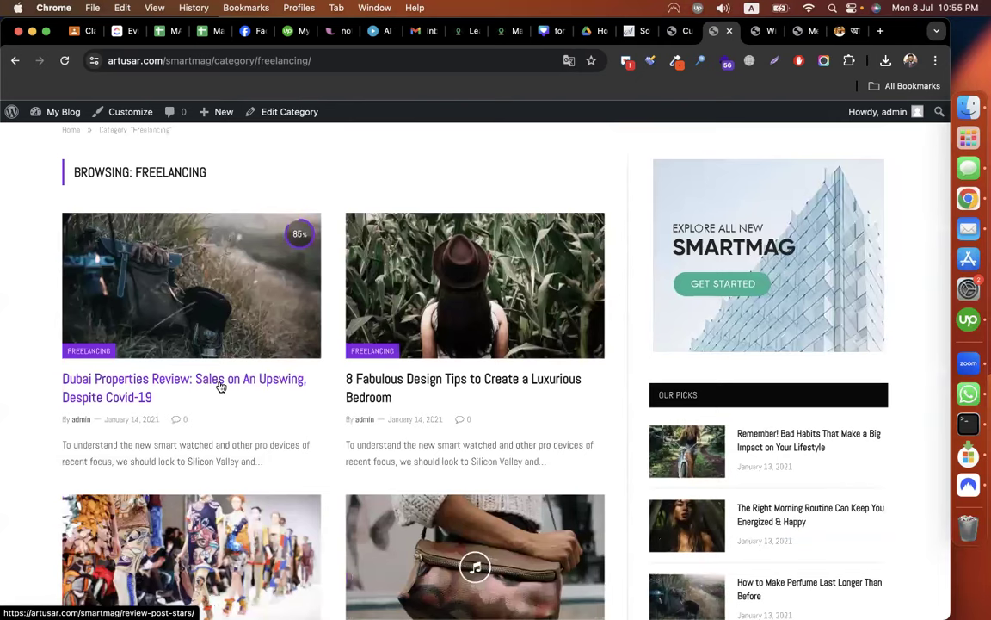
{"action": "scroll", "coordinate": [534, 220], "scroll_direction": "up", "scroll_amount": 2}
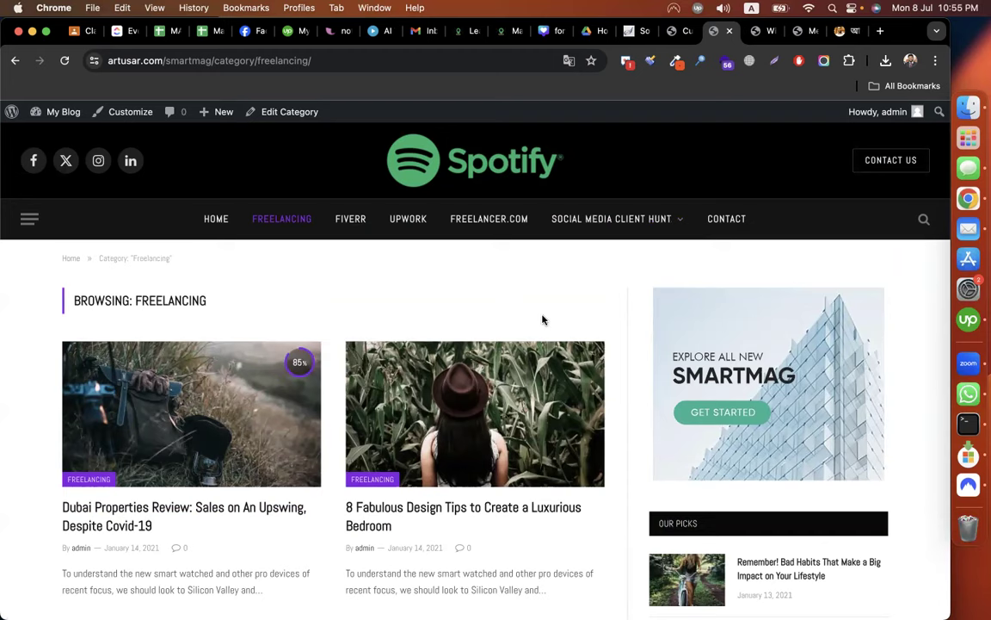
{"action": "scroll", "coordinate": [543, 321], "scroll_direction": "down", "scroll_amount": 2}
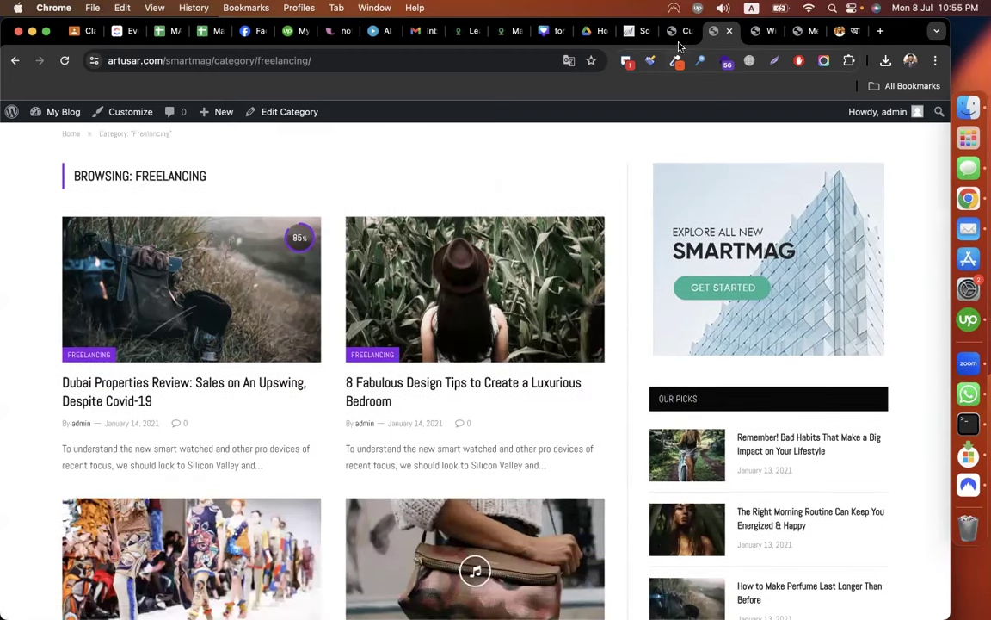
{"action": "key", "text": "ctrl+shift+Tab"}
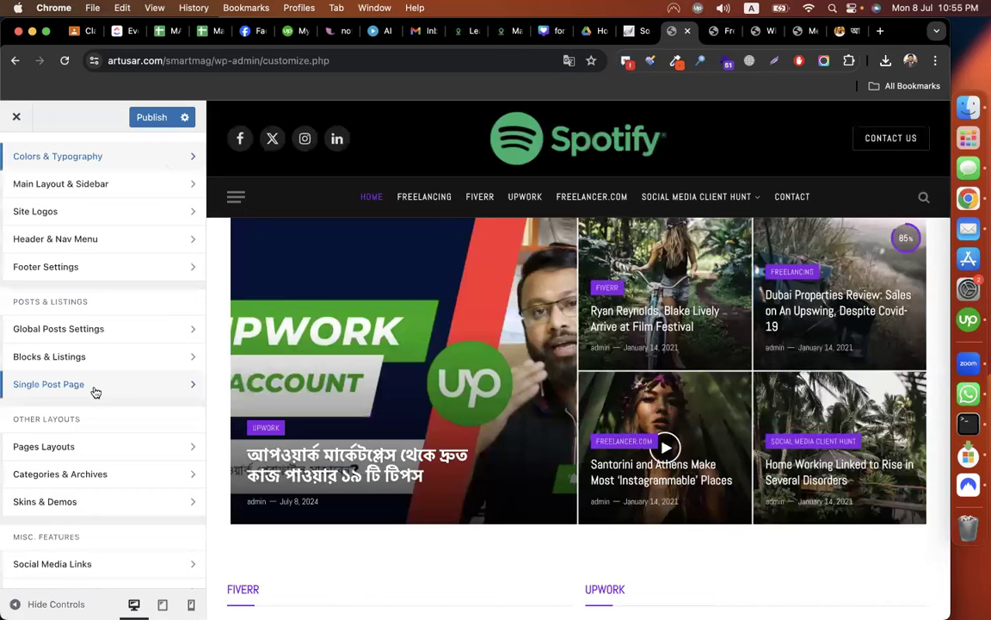
Open the Categories & Archives settings and inspect the current Freelancing category page.
{"action": "scroll", "coordinate": [96, 392], "scroll_direction": "down", "scroll_amount": 2}
{"action": "scroll", "coordinate": [80, 380], "scroll_direction": "down", "scroll_amount": 2}
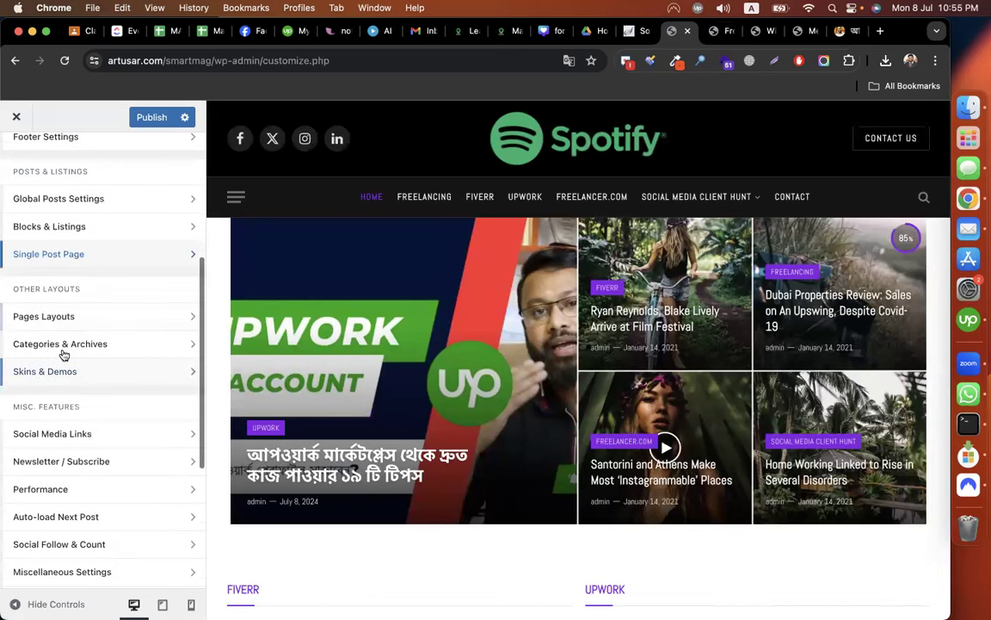
{"action": "left_click", "coordinate": [62, 345]}
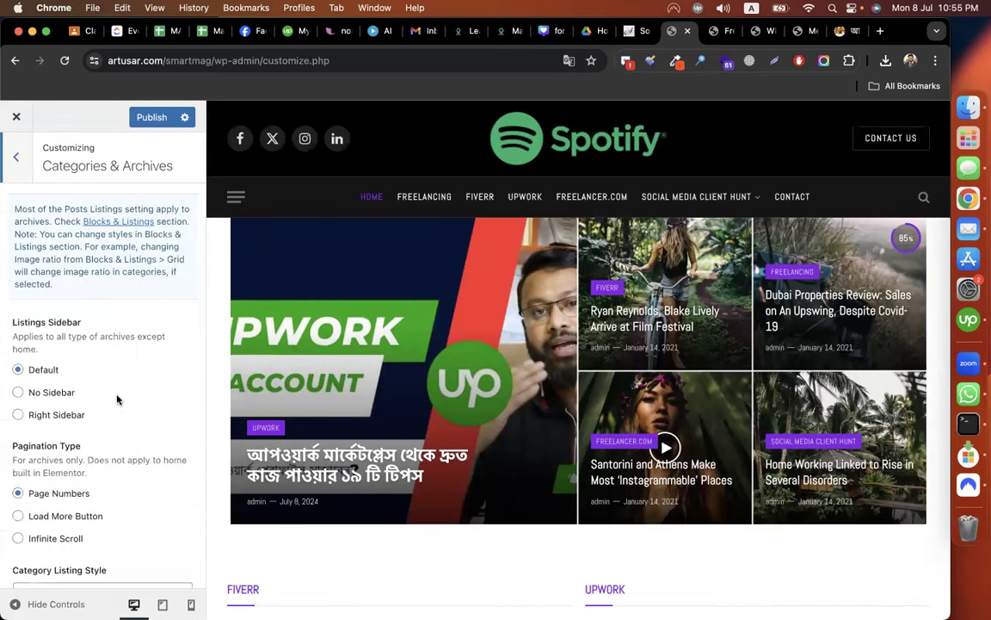
{"action": "left_click", "coordinate": [719, 33]}
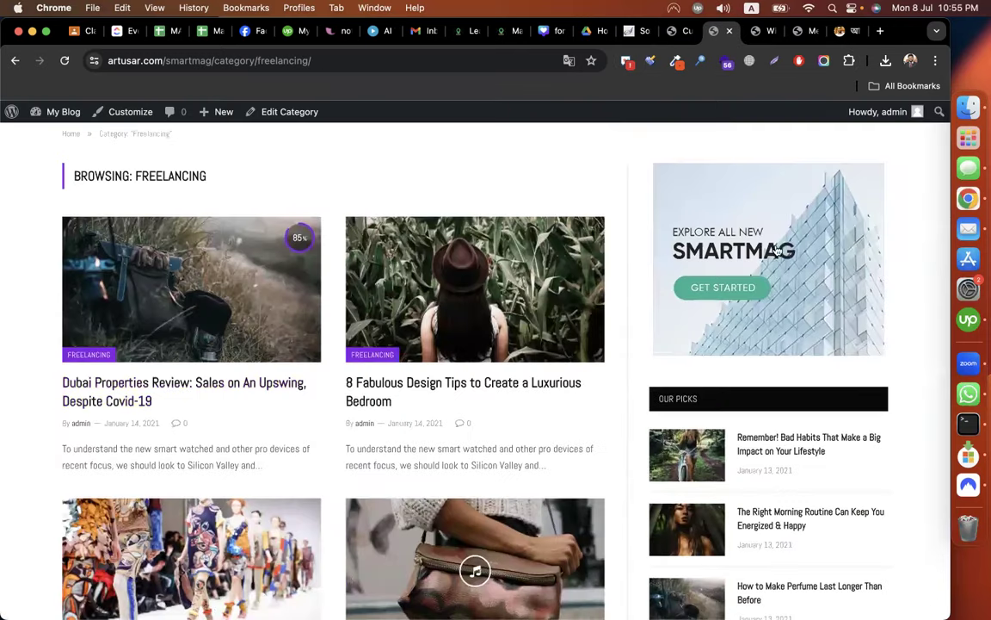
{"action": "scroll", "coordinate": [684, 250], "scroll_direction": "down", "scroll_amount": 1}
{"action": "scroll", "coordinate": [698, 255], "scroll_direction": "down", "scroll_amount": 1}
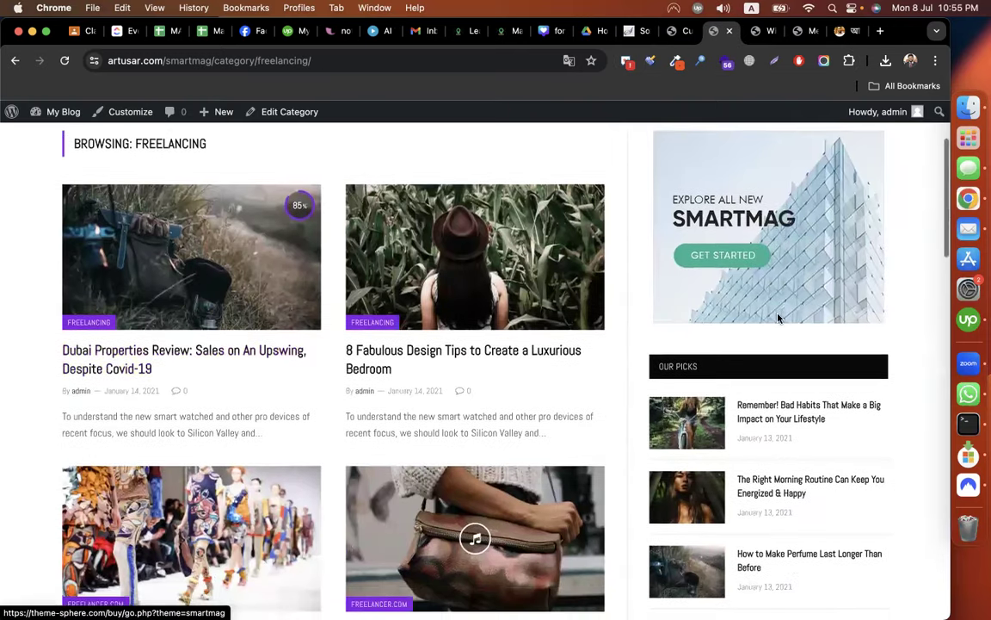
{"action": "scroll", "coordinate": [671, 206], "scroll_direction": "down", "scroll_amount": 2}
{"action": "left_click", "coordinate": [673, 32]}
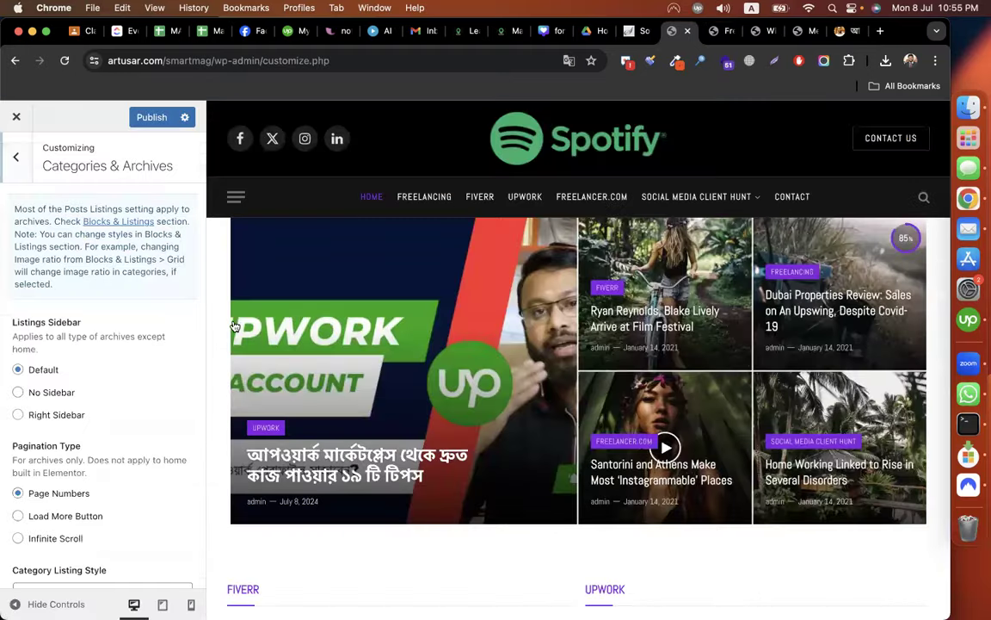
Set Listings Sidebar to No Sidebar and reload the Freelancing page to preview it.
{"action": "scroll", "coordinate": [48, 340], "scroll_direction": "down", "scroll_amount": 1}
{"action": "left_click", "coordinate": [48, 336]}
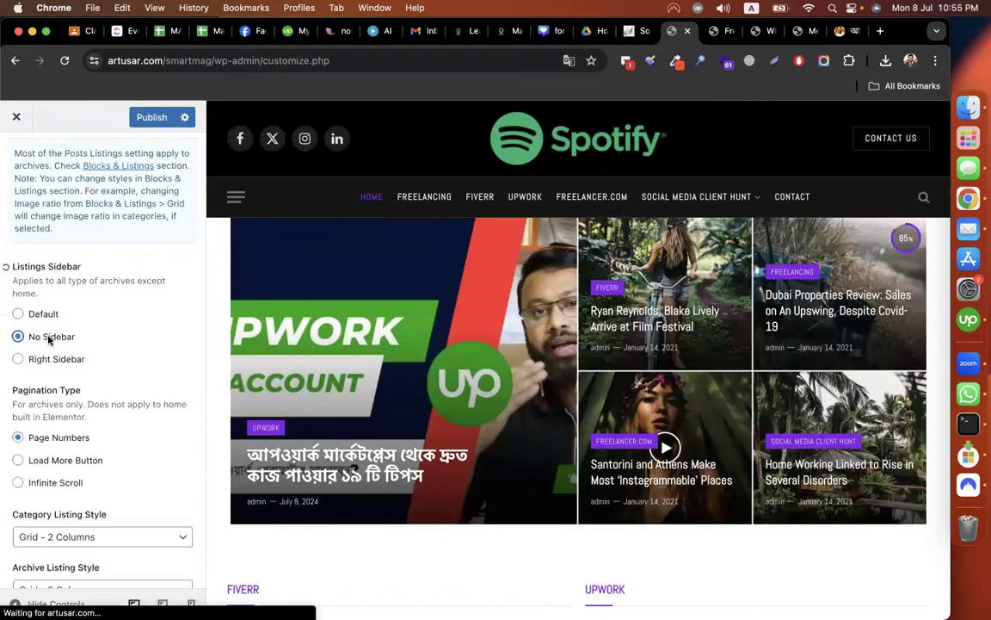
{"action": "scroll", "coordinate": [121, 365], "scroll_direction": "down", "scroll_amount": 3}
{"action": "scroll", "coordinate": [121, 365], "scroll_direction": "down", "scroll_amount": 1}
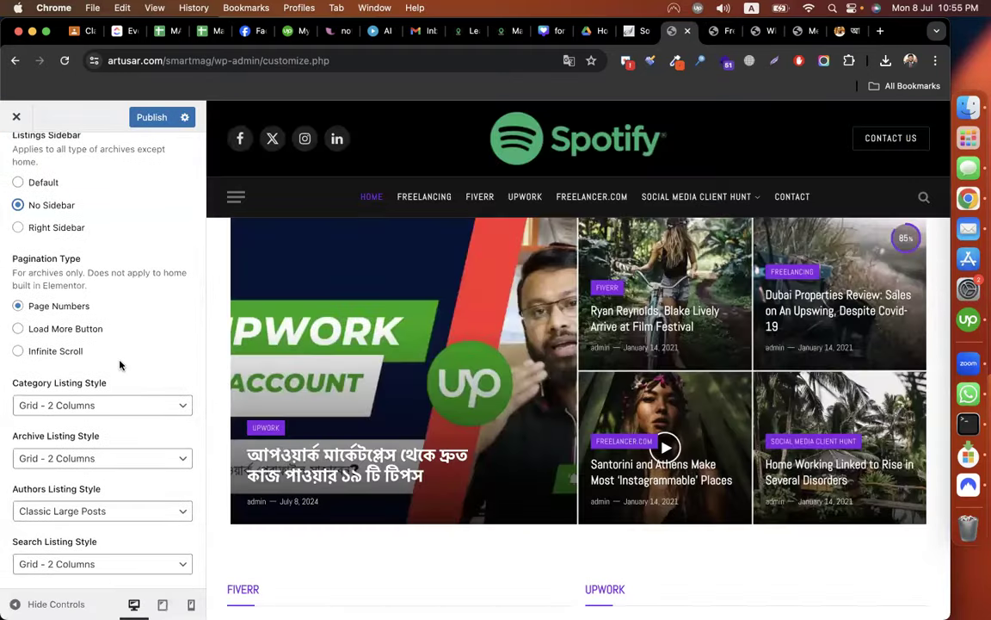
{"action": "scroll", "coordinate": [520, 316], "scroll_direction": "down", "scroll_amount": 4}
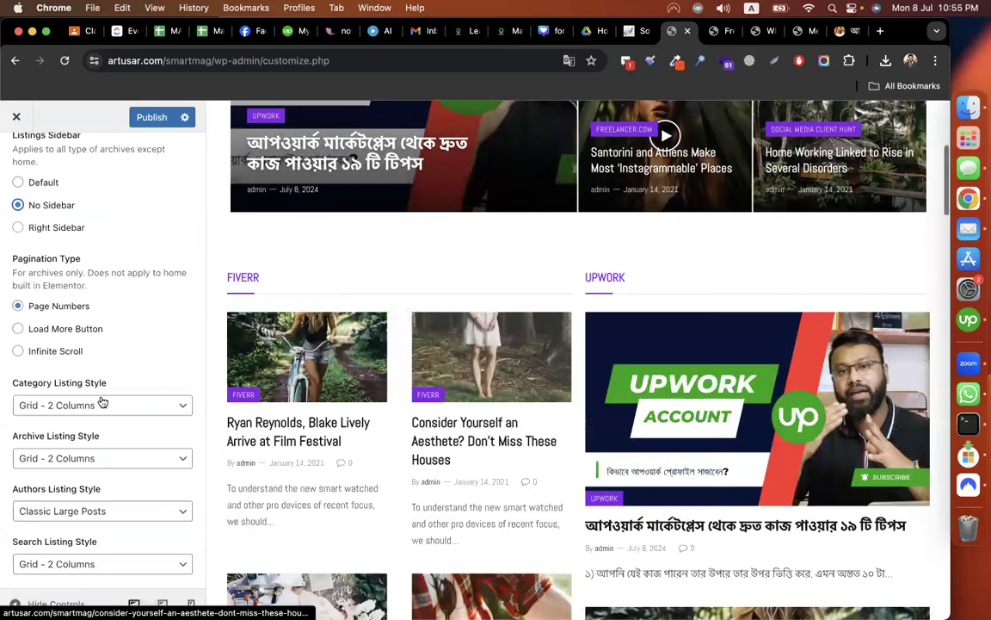
{"action": "scroll", "coordinate": [88, 328], "scroll_direction": "down", "scroll_amount": 2}
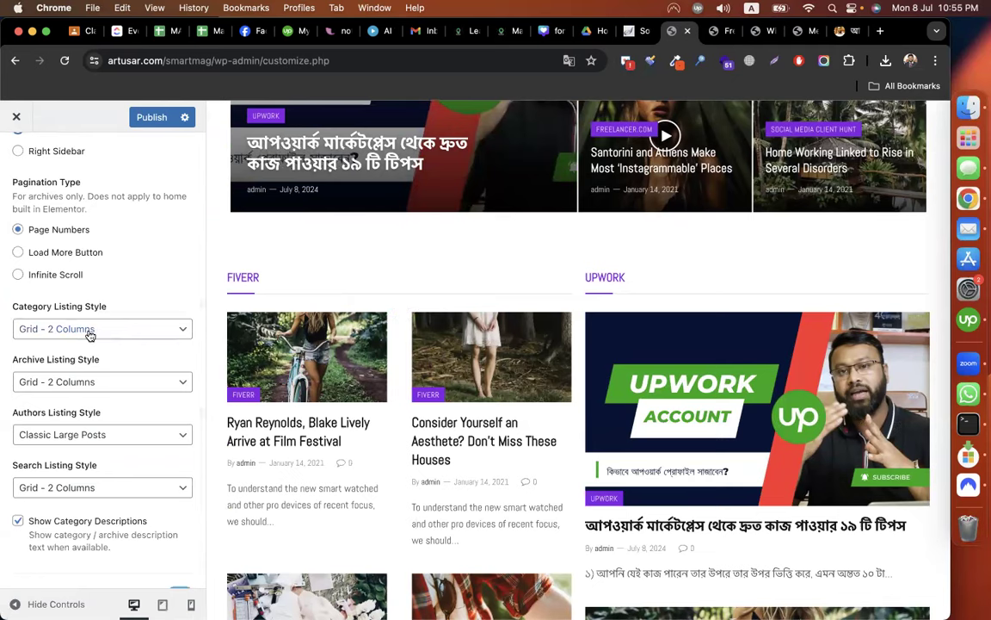
{"action": "left_click", "coordinate": [716, 31]}
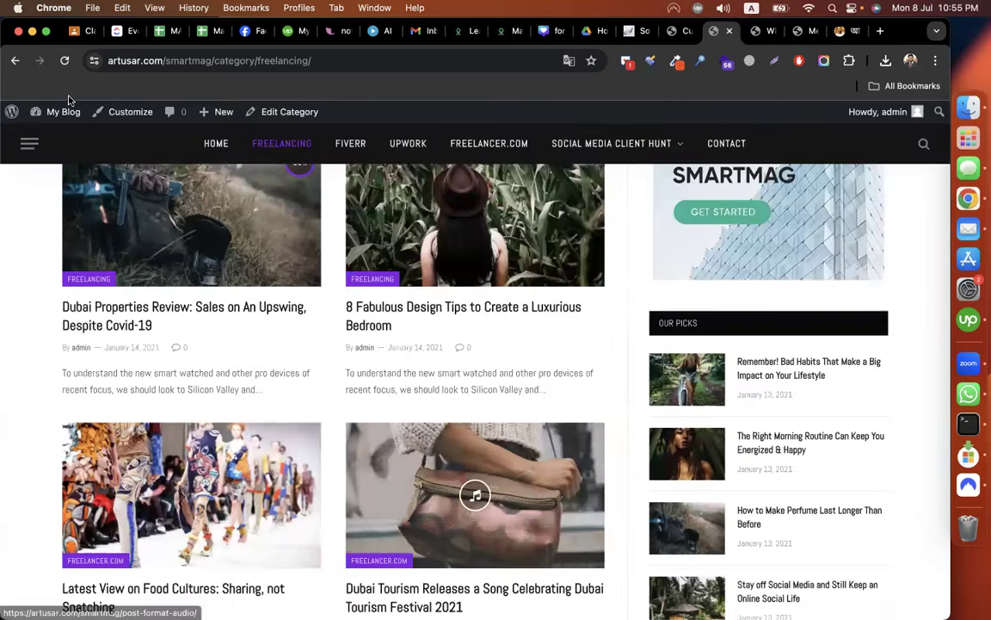
{"action": "left_click", "coordinate": [64, 61]}
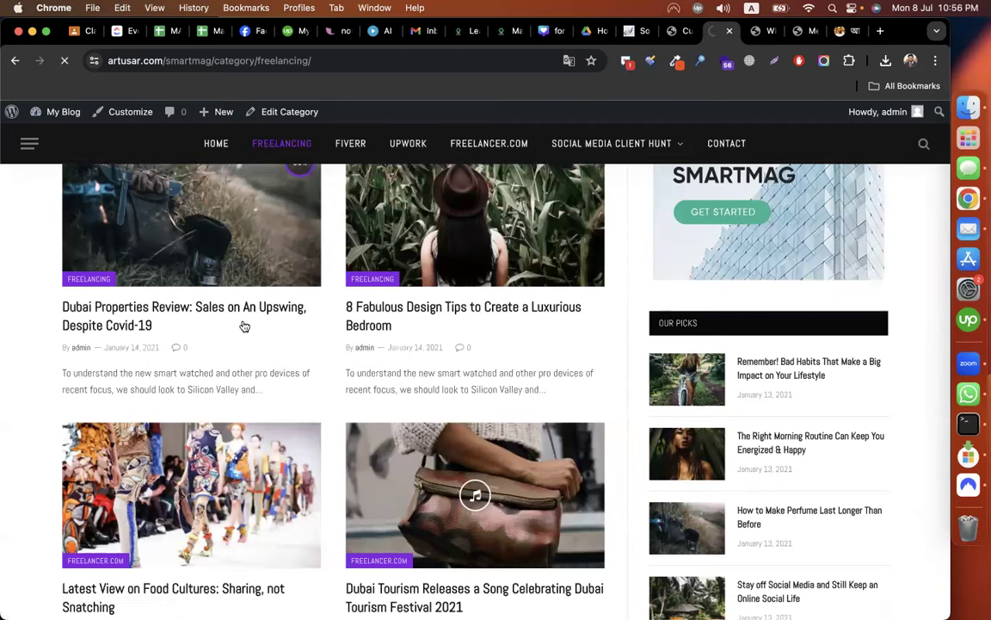
Publish the No Sidebar setting and reload Freelancing to confirm the full-width grid.
{"action": "left_click", "coordinate": [678, 31]}
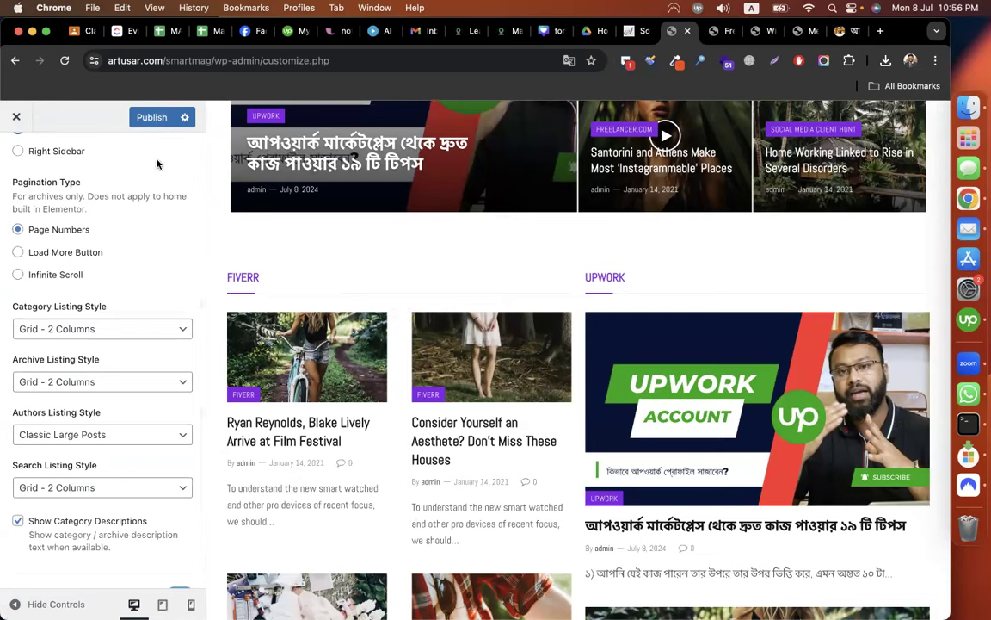
{"action": "left_click", "coordinate": [153, 118]}
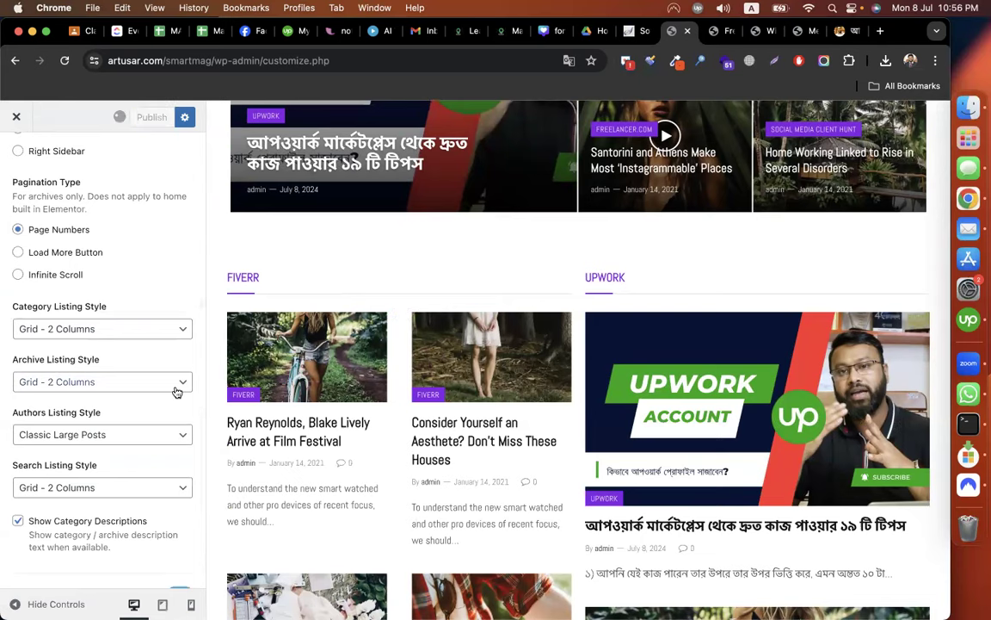
{"action": "left_click", "coordinate": [717, 32]}
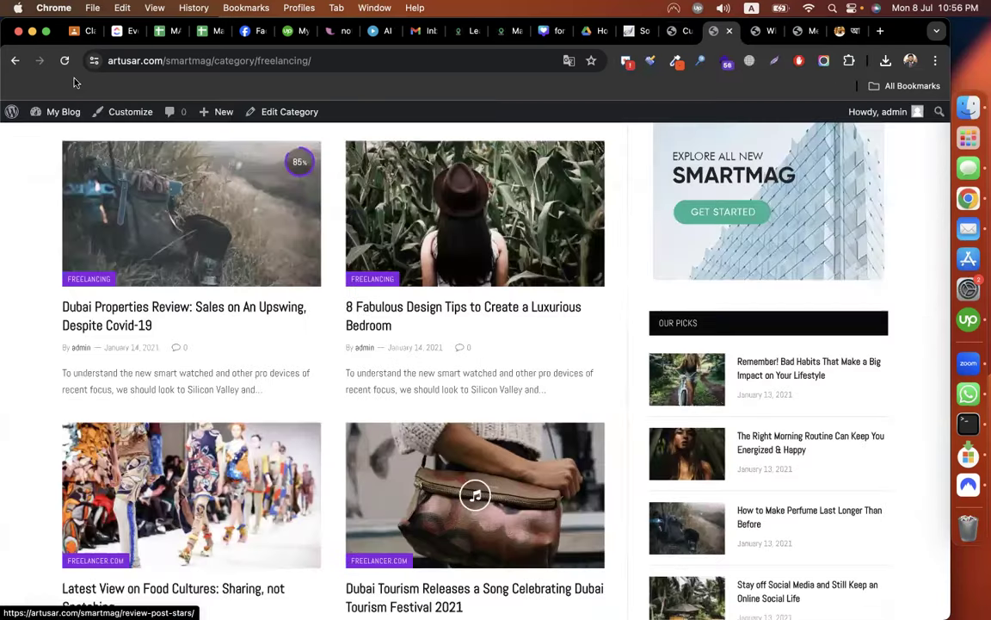
{"action": "left_click", "coordinate": [65, 61]}
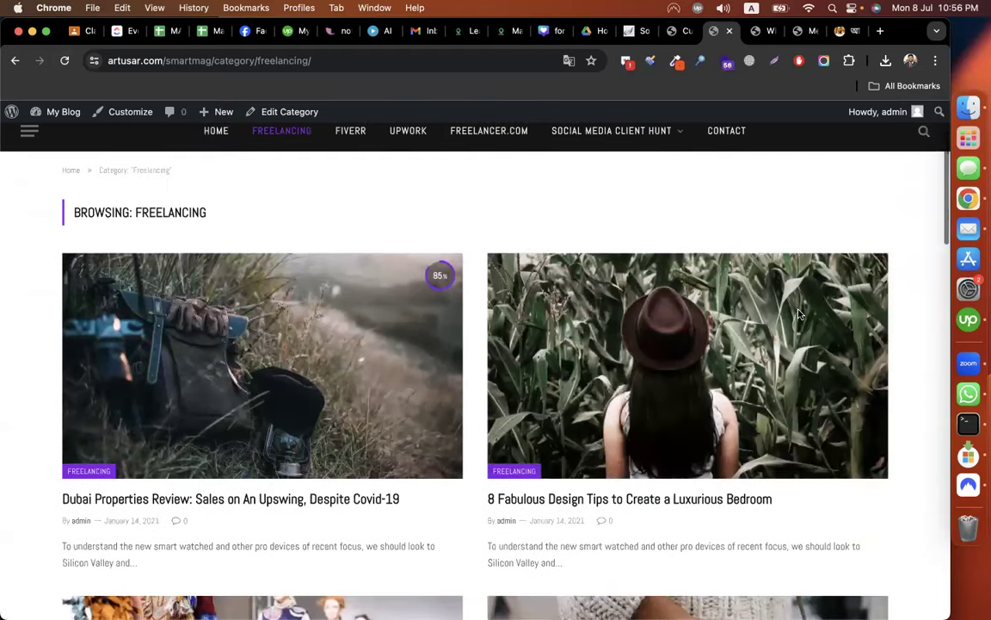
{"action": "scroll", "coordinate": [676, 374], "scroll_direction": "down", "scroll_amount": 5}
{"action": "scroll", "coordinate": [676, 375], "scroll_direction": "down", "scroll_amount": 7}
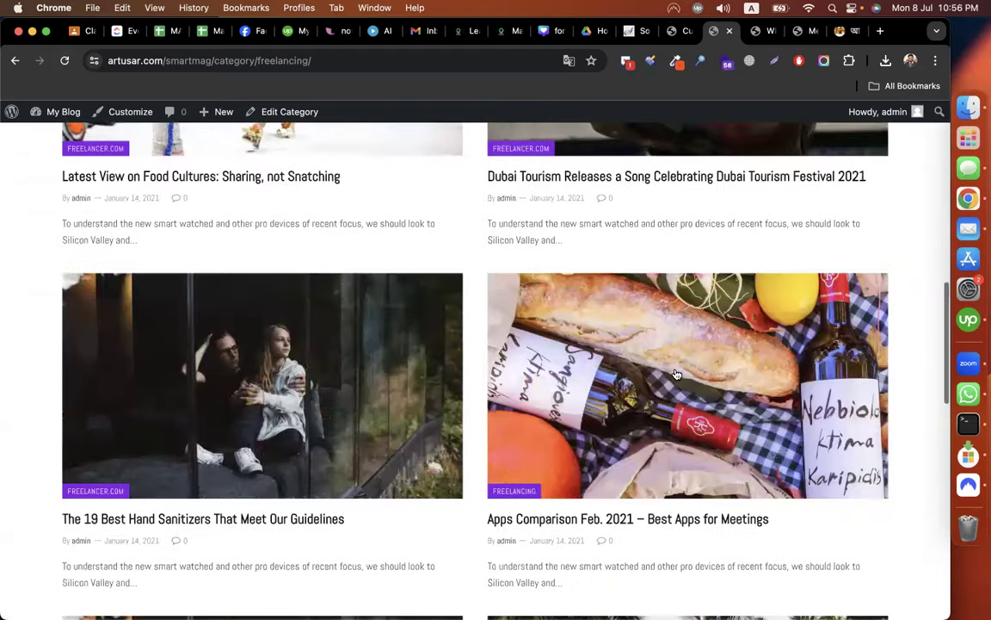
Set category listings to Grid - 3 Columns and publish the change.
{"action": "key", "text": "ctrl+shift+Tab"}
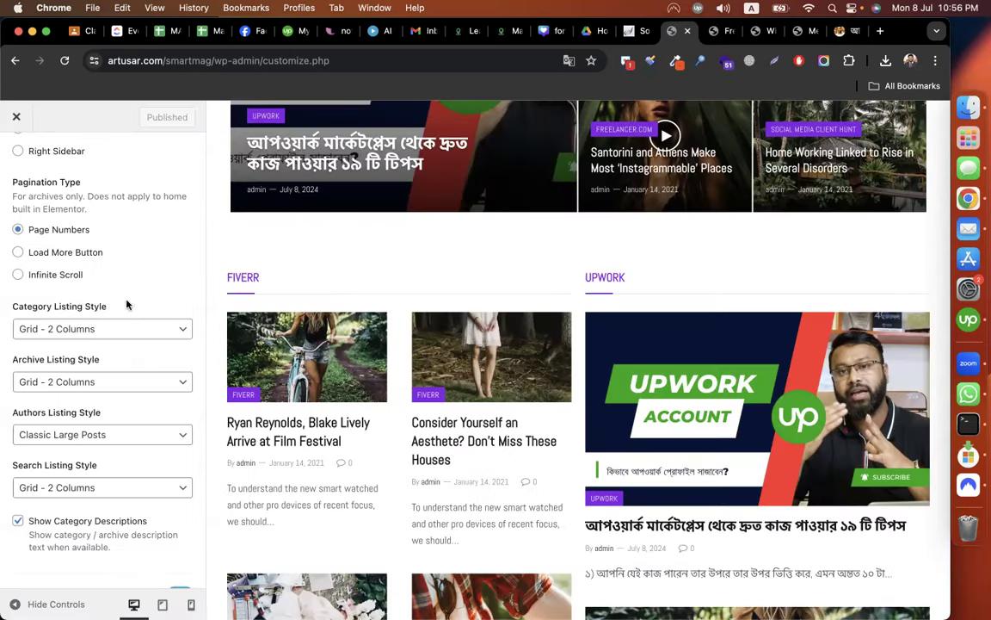
{"action": "left_click", "coordinate": [95, 330]}
{"action": "left_click", "coordinate": [62, 345]}
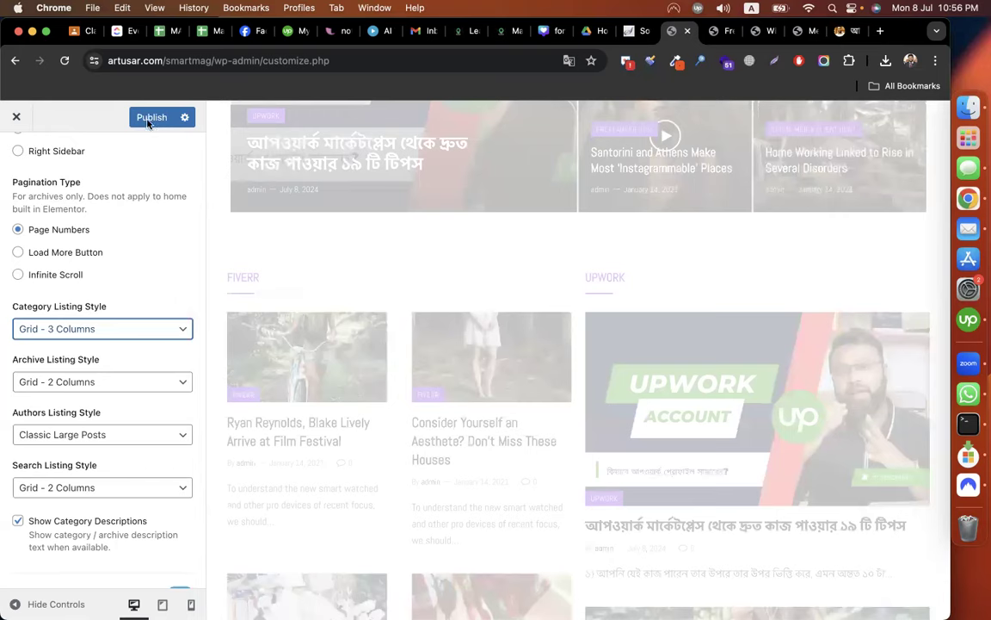
{"action": "left_click", "coordinate": [148, 119]}
Reload the Freelancing category page to confirm posts appear in three columns without a sidebar.
{"action": "left_click", "coordinate": [714, 31]}
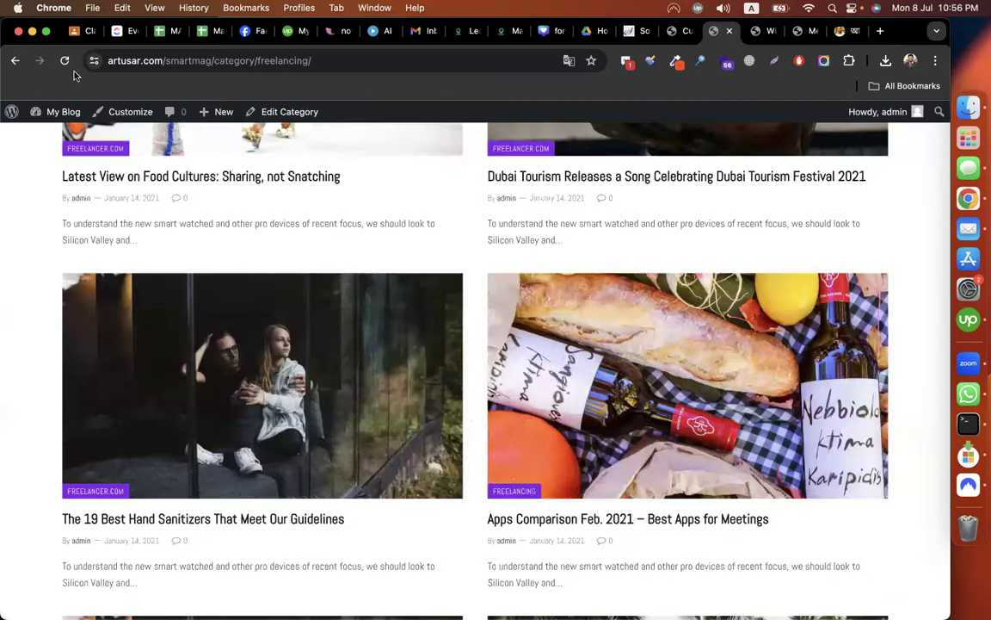
{"action": "left_click", "coordinate": [65, 61]}
{"action": "scroll", "coordinate": [670, 425], "scroll_direction": "up", "scroll_amount": 5}
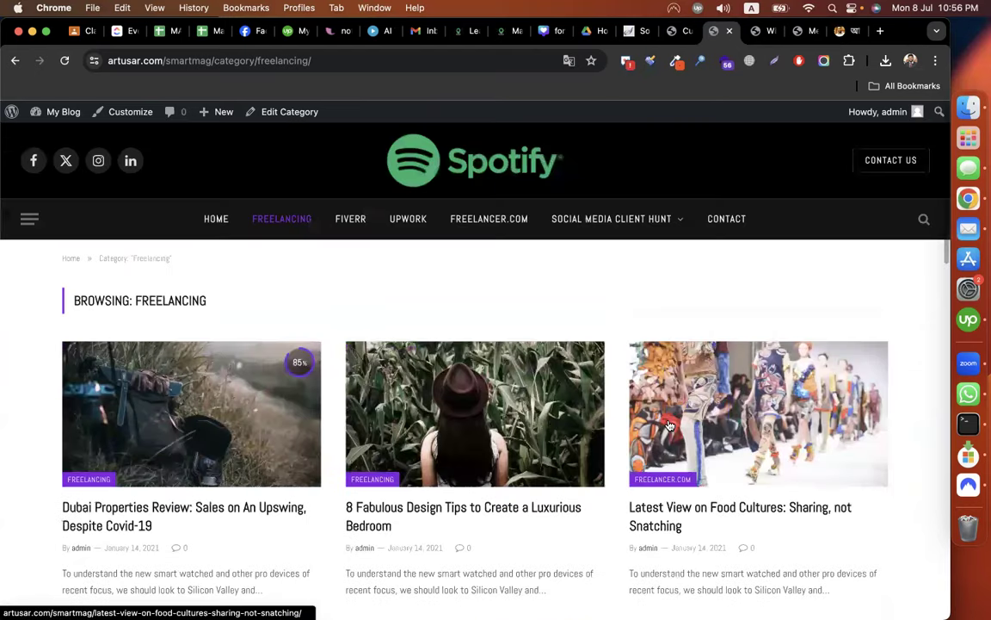
{"action": "scroll", "coordinate": [670, 425], "scroll_direction": "down", "scroll_amount": 2}
{"action": "scroll", "coordinate": [669, 425], "scroll_direction": "down", "scroll_amount": 5}
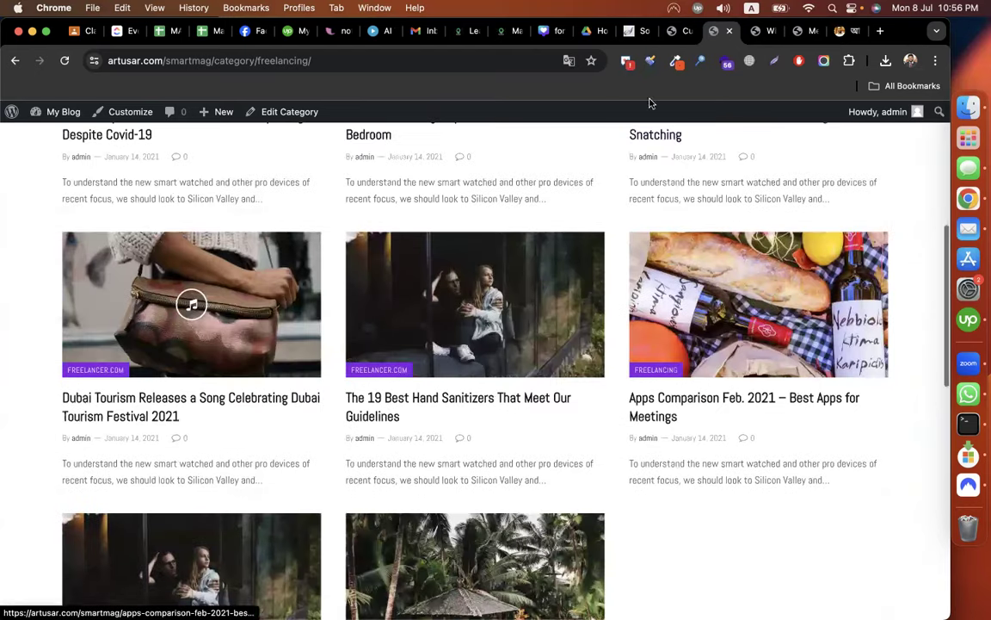
Review the authors listing style choices in the Customizer, leaving them unchanged.
{"action": "left_click", "coordinate": [678, 31]}
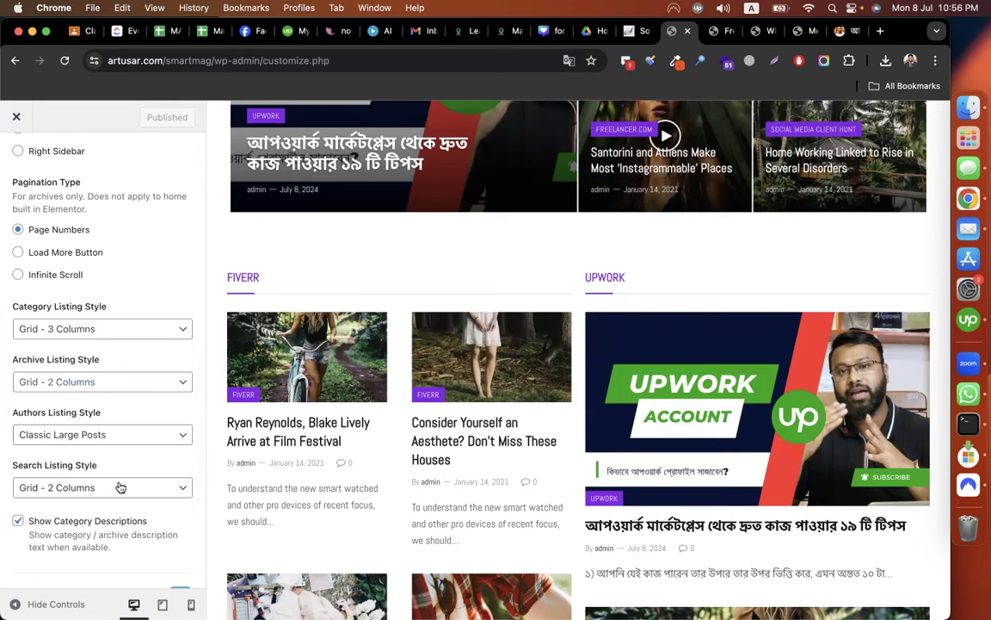
{"action": "scroll", "coordinate": [110, 396], "scroll_direction": "down", "scroll_amount": 3}
{"action": "scroll", "coordinate": [119, 420], "scroll_direction": "up", "scroll_amount": 1}
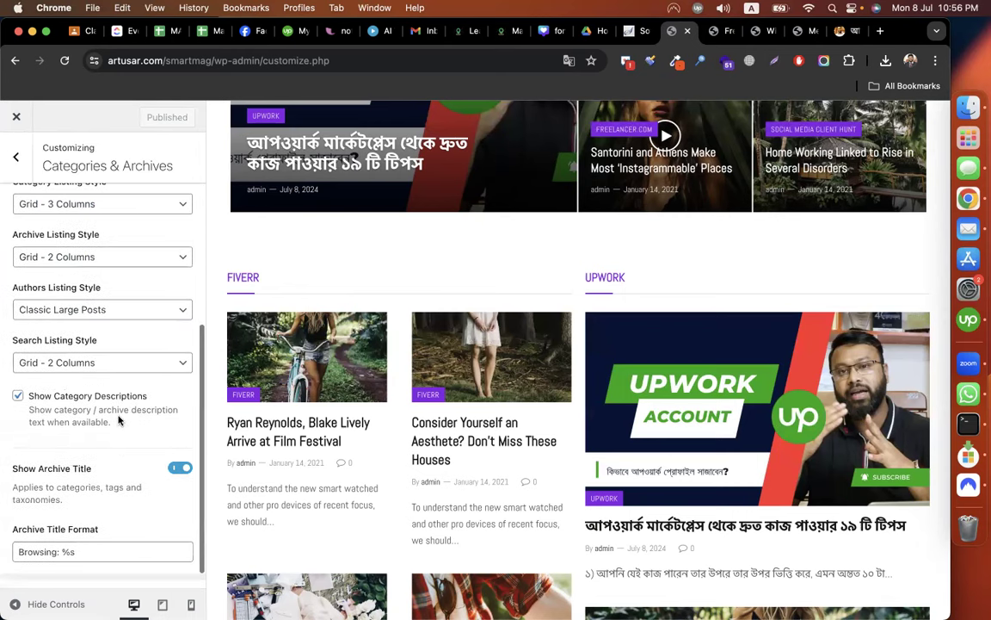
{"action": "scroll", "coordinate": [119, 420], "scroll_direction": "up", "scroll_amount": 2}
{"action": "scroll", "coordinate": [118, 420], "scroll_direction": "up", "scroll_amount": 2}
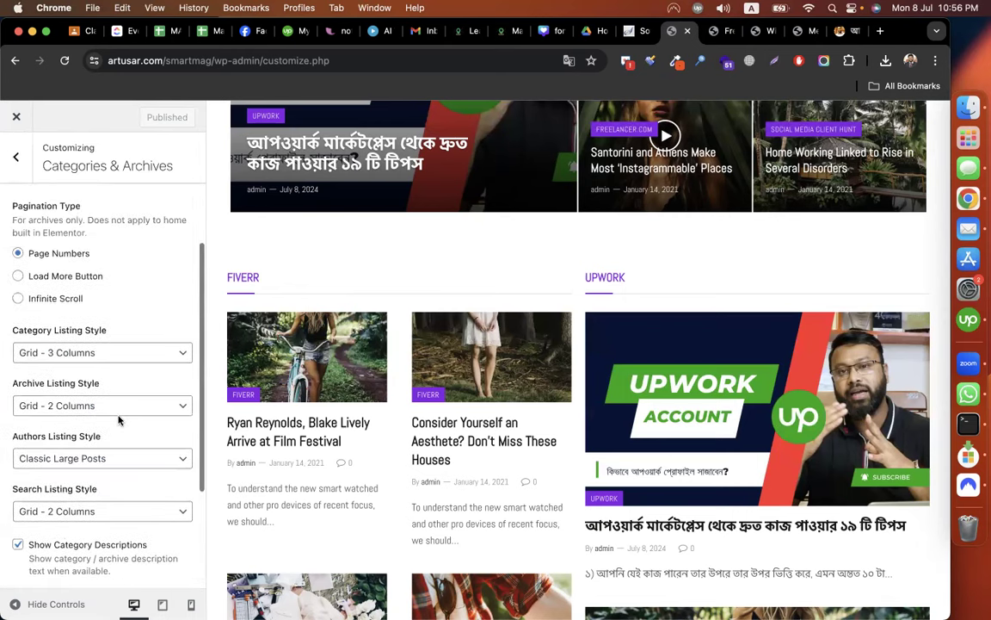
{"action": "left_click", "coordinate": [109, 457]}
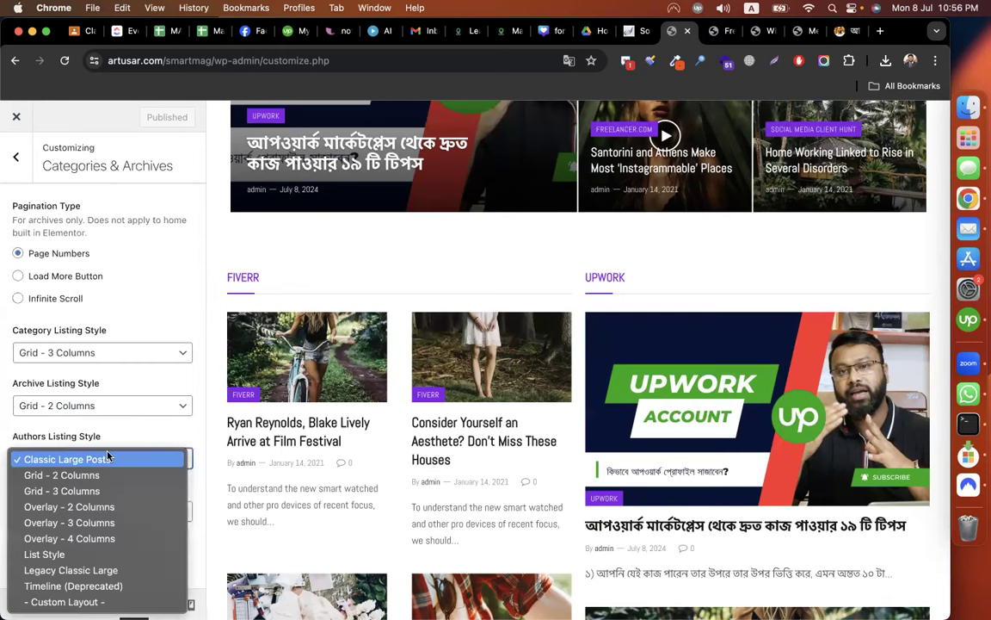
{"action": "left_click", "coordinate": [131, 299]}
Recheck the Freelancing page, then leave Categories & Archives for the main Customizer list.
{"action": "scroll", "coordinate": [115, 299], "scroll_direction": "up", "scroll_amount": 1}
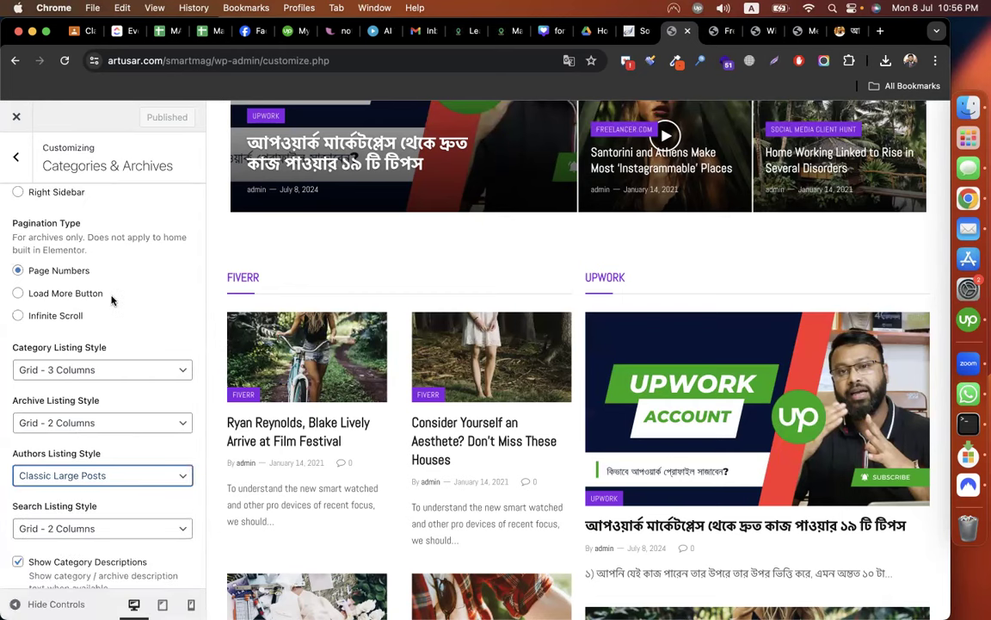
{"action": "left_click", "coordinate": [713, 32]}
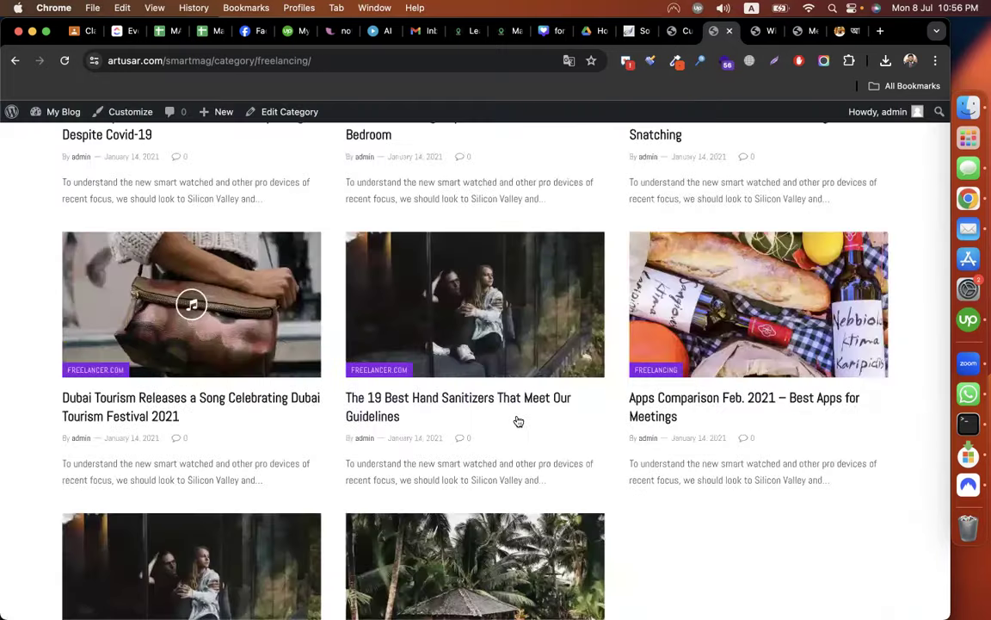
{"action": "scroll", "coordinate": [515, 416], "scroll_direction": "down", "scroll_amount": 3}
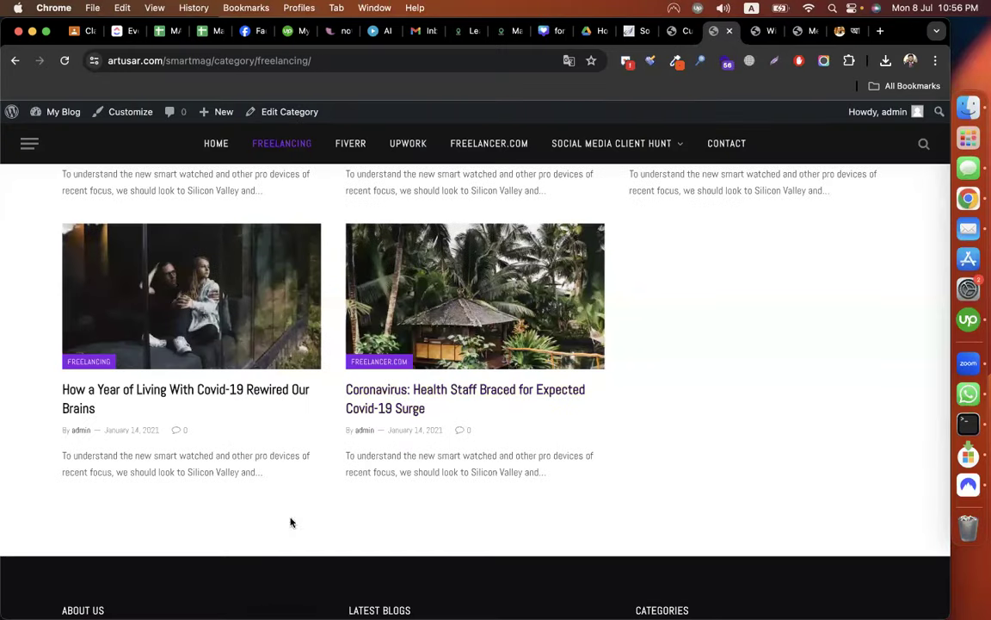
{"action": "left_click", "coordinate": [676, 31]}
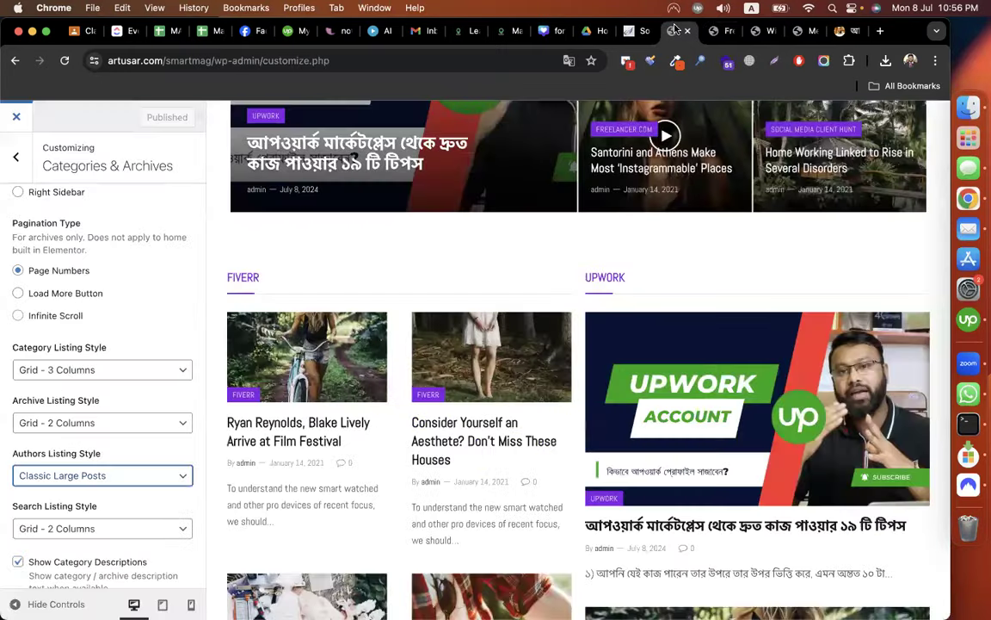
{"action": "scroll", "coordinate": [121, 315], "scroll_direction": "up", "scroll_amount": 5}
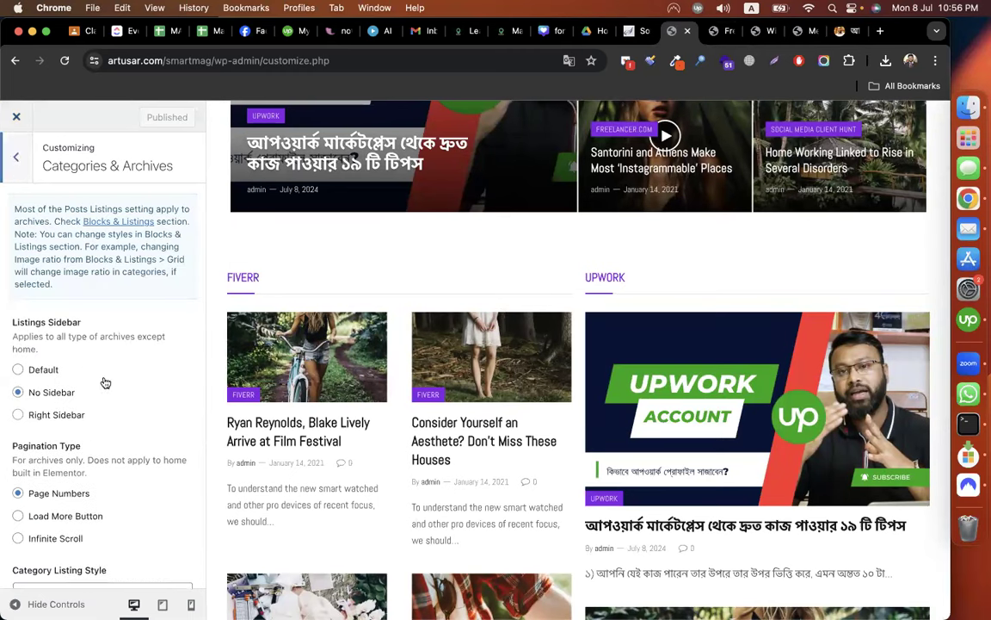
{"action": "key", "text": "Escape"}
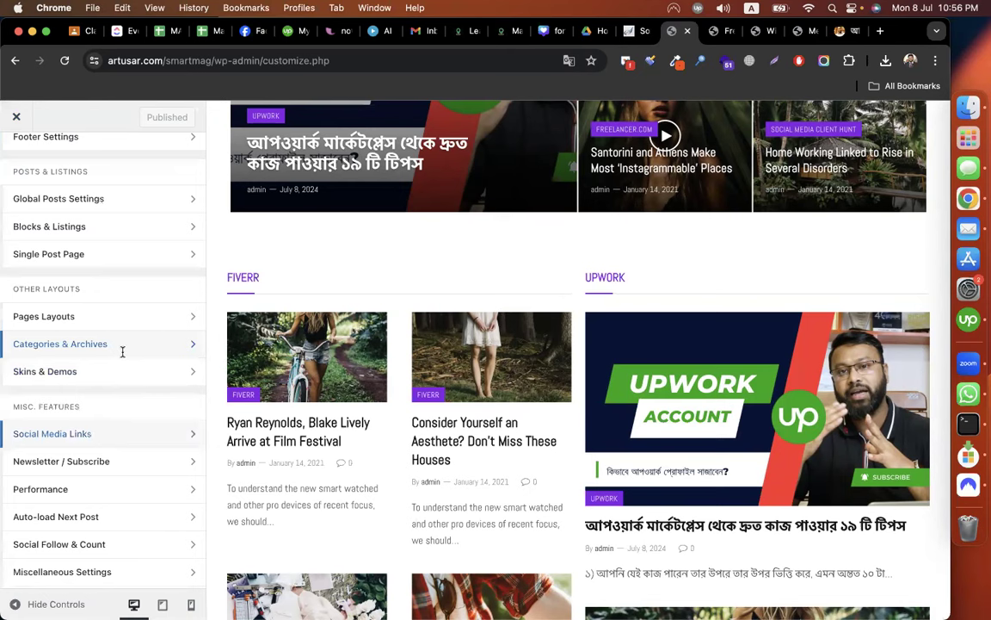
Open Social Media Links and copy the Facebook profile address from the Facebook tab.
{"action": "left_click", "coordinate": [118, 433]}
{"action": "scroll", "coordinate": [320, 331], "scroll_direction": "up", "scroll_amount": 4}
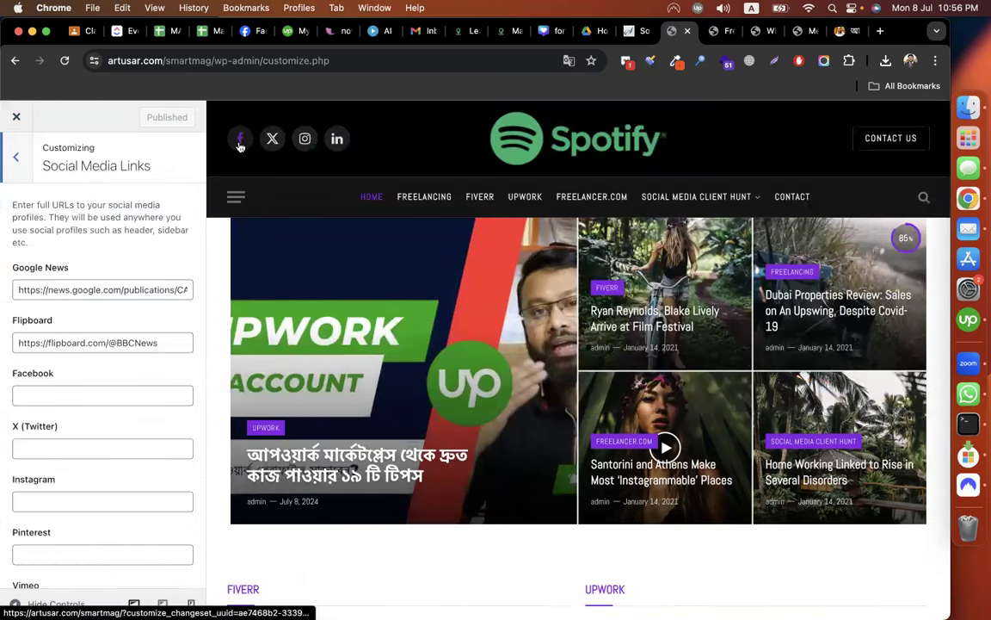
{"action": "left_click", "coordinate": [97, 392]}
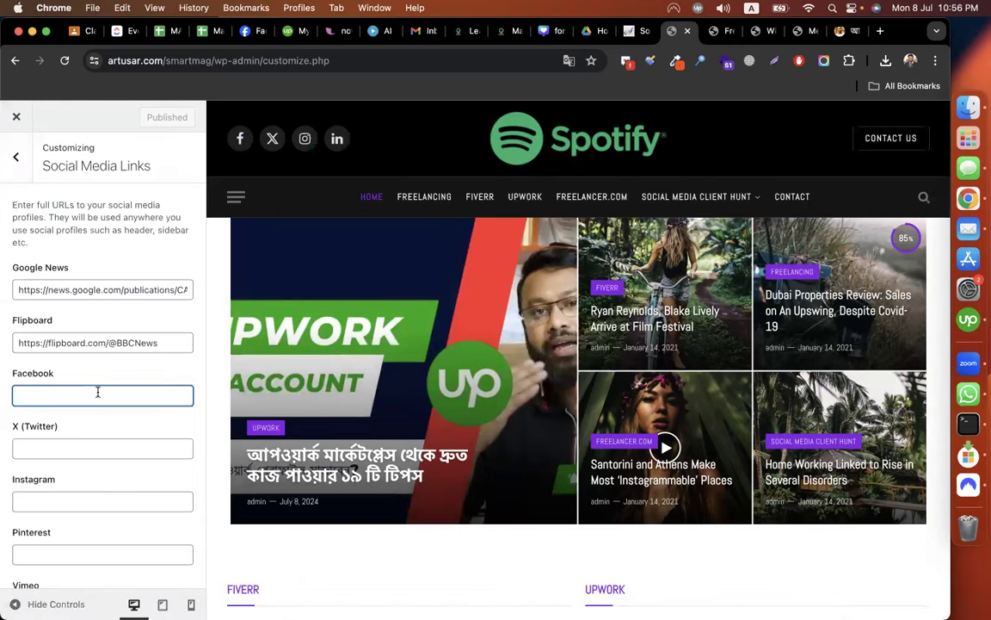
{"action": "left_click", "coordinate": [247, 31]}
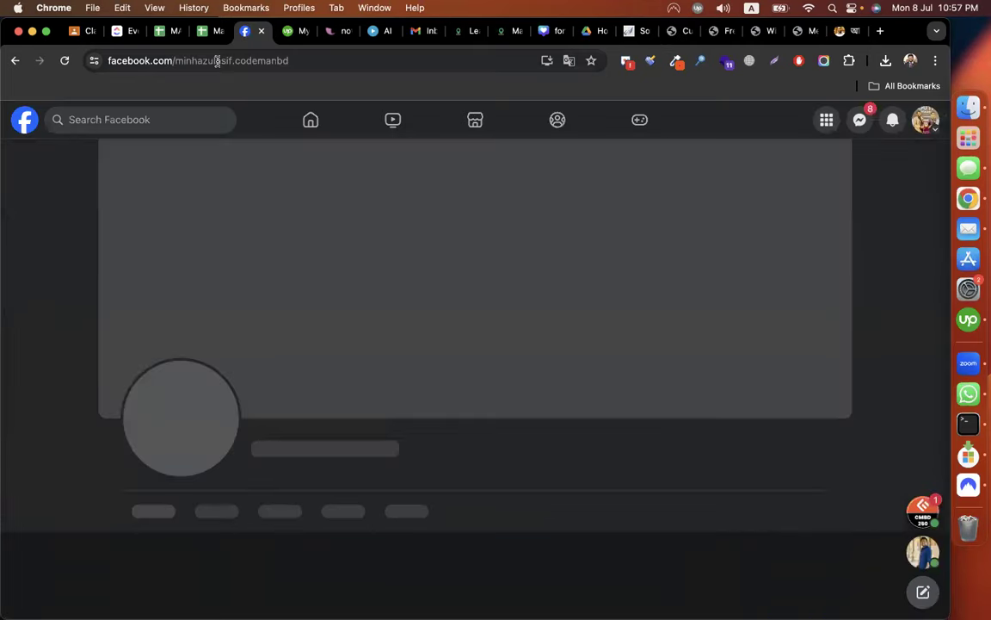
{"action": "left_click", "coordinate": [217, 60]}
{"action": "key", "text": "super+c"}
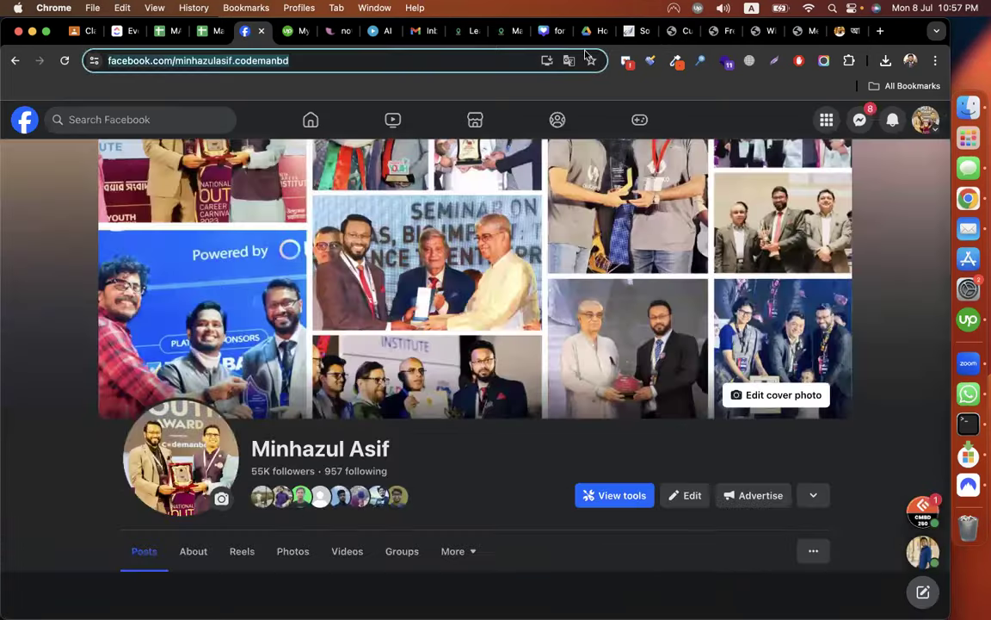
Paste the profile address into the Facebook field and publish it.
{"action": "left_click", "coordinate": [680, 31]}
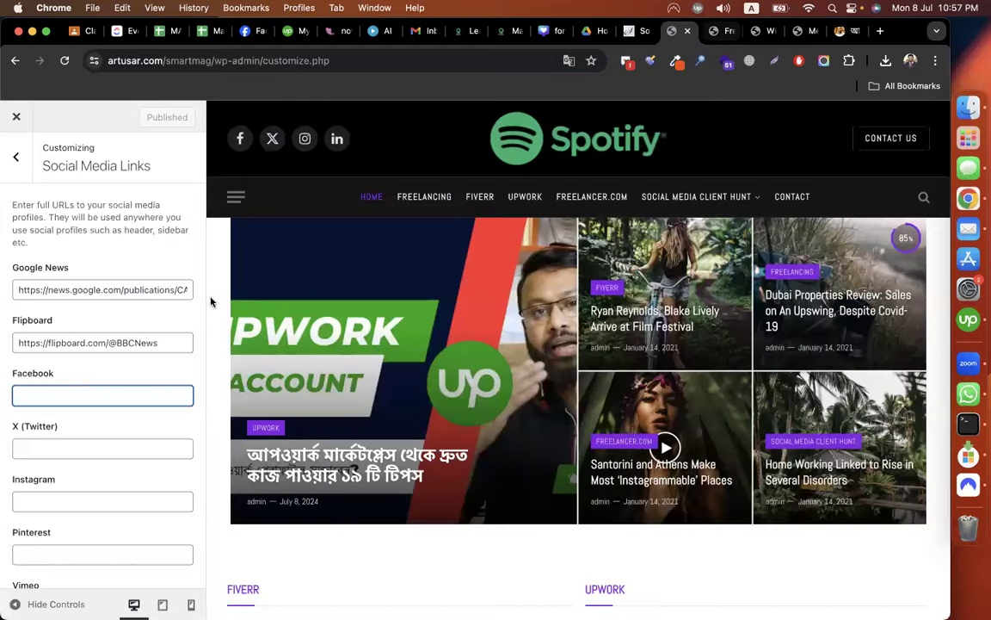
{"action": "key", "text": "super+v"}
{"action": "left_click", "coordinate": [74, 446]}
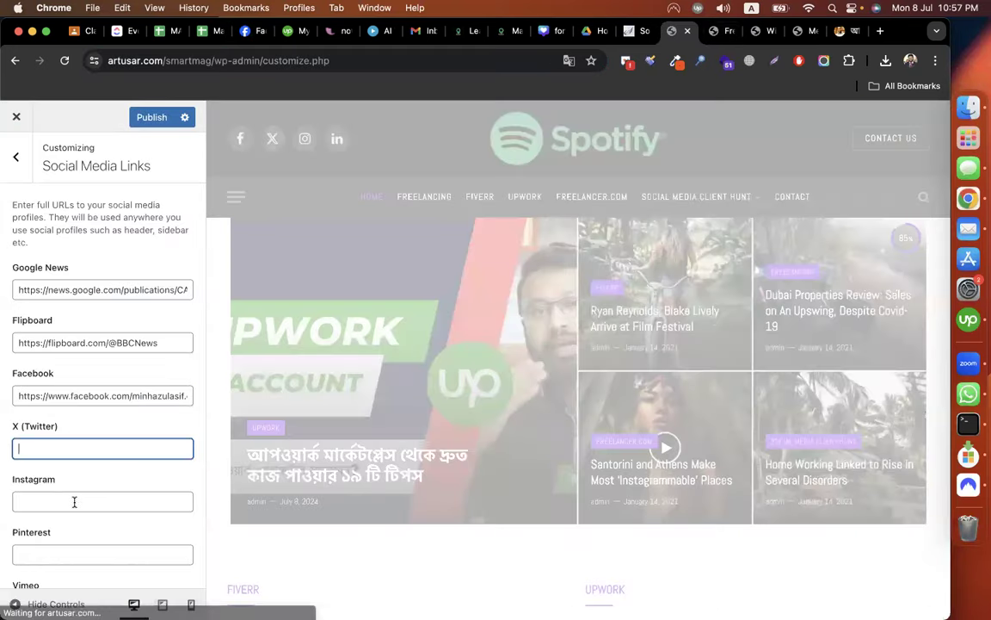
{"action": "left_click", "coordinate": [89, 550]}
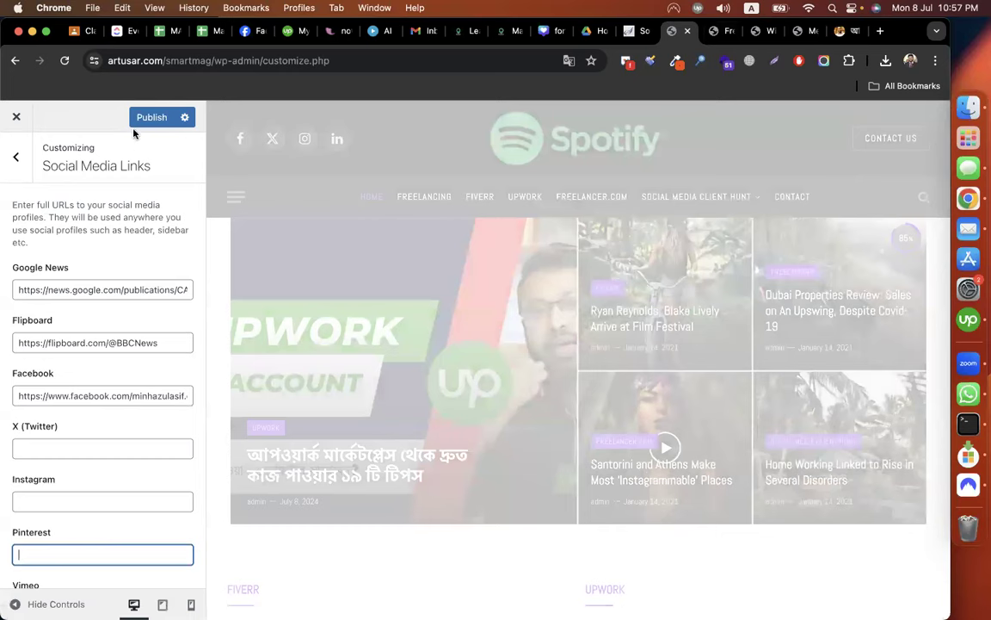
{"action": "left_click", "coordinate": [12, 161]}
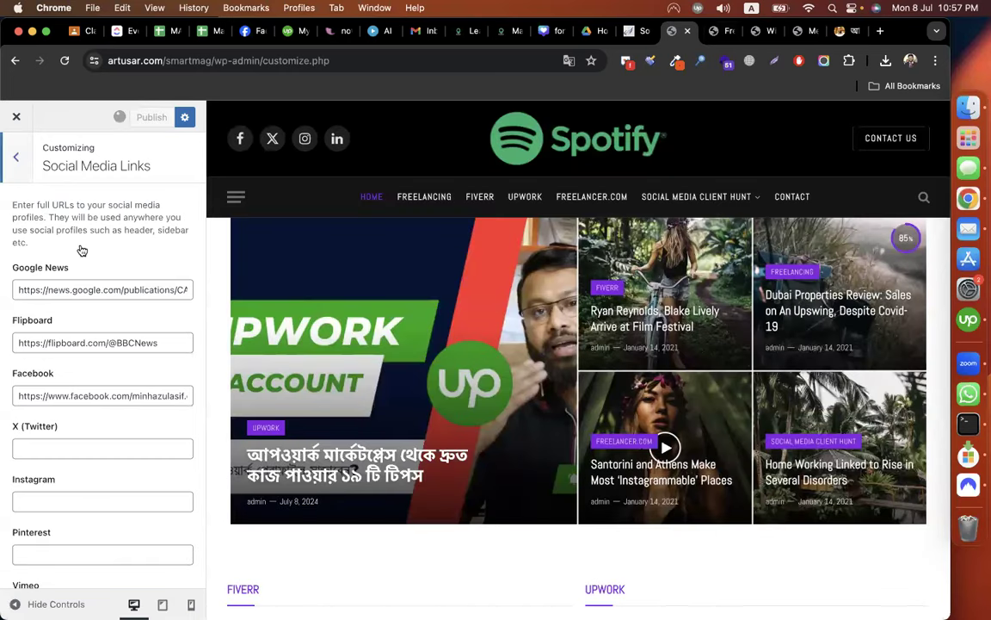
{"action": "scroll", "coordinate": [105, 334], "scroll_direction": "down", "scroll_amount": 2}
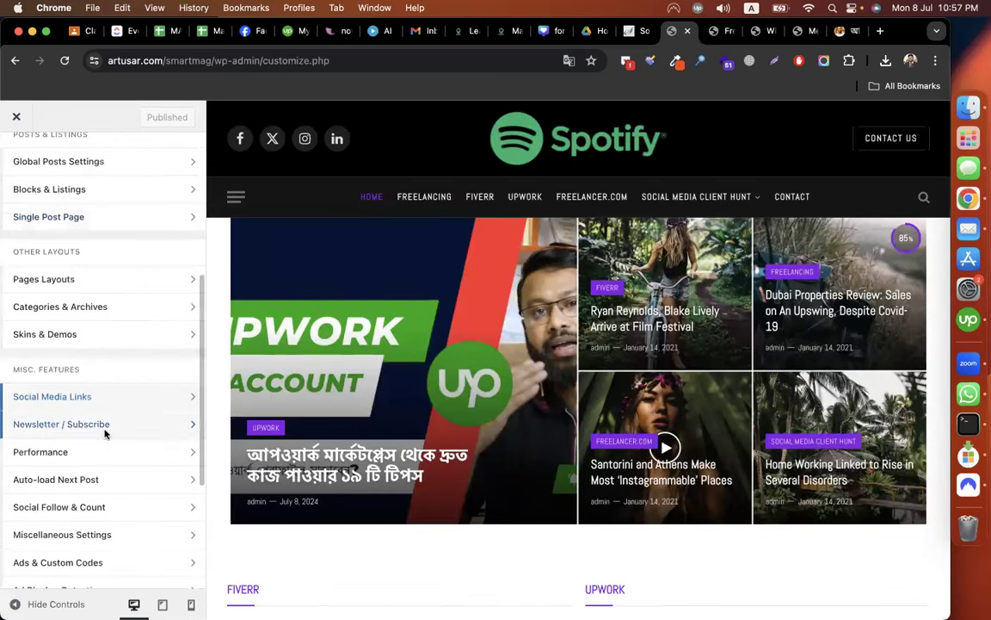
Look through the Newsletter / Subscribe settings, then return to the main list.
{"action": "left_click", "coordinate": [168, 347]}
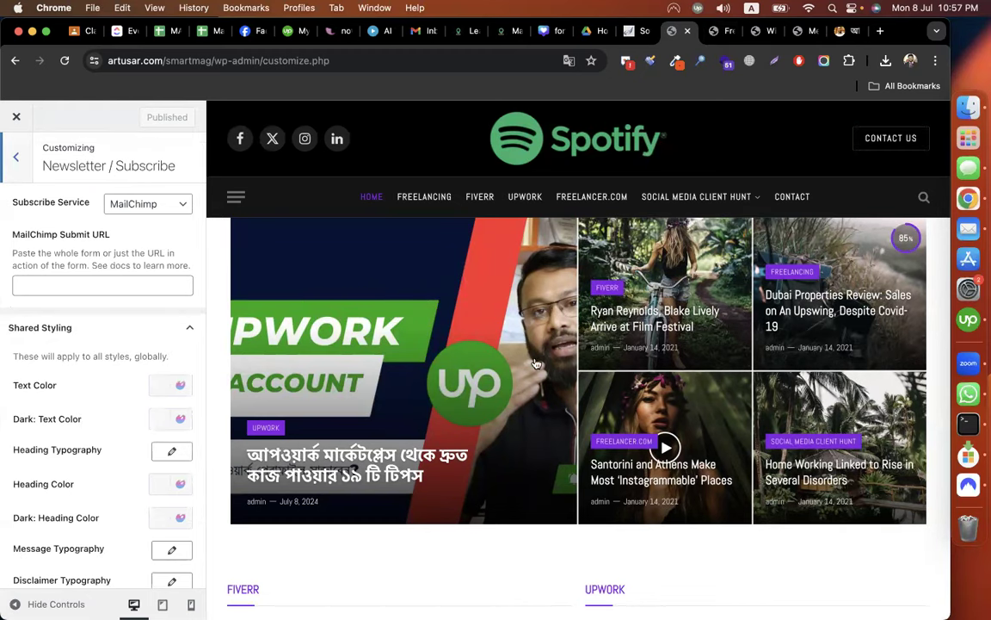
{"action": "scroll", "coordinate": [533, 363], "scroll_direction": "down", "scroll_amount": 10}
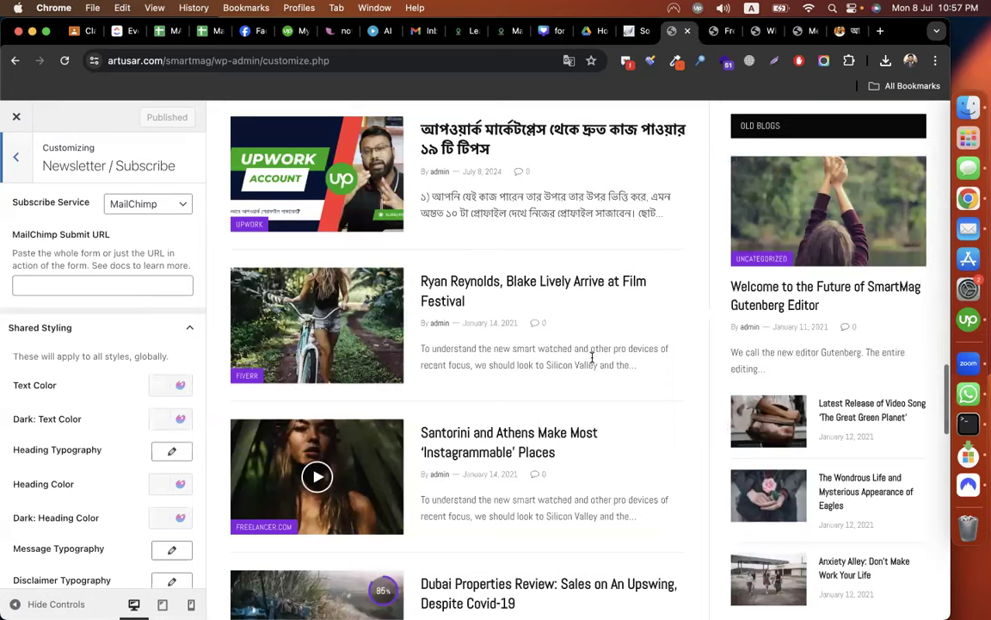
{"action": "scroll", "coordinate": [592, 357], "scroll_direction": "down", "scroll_amount": 10}
{"action": "scroll", "coordinate": [593, 364], "scroll_direction": "up", "scroll_amount": 15}
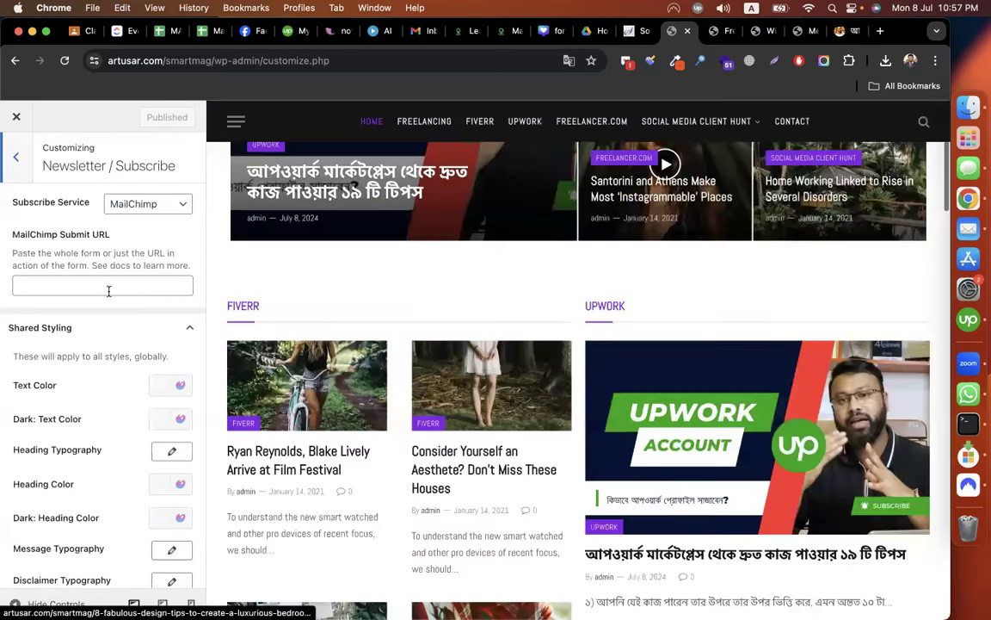
{"action": "key", "text": "Escape"}
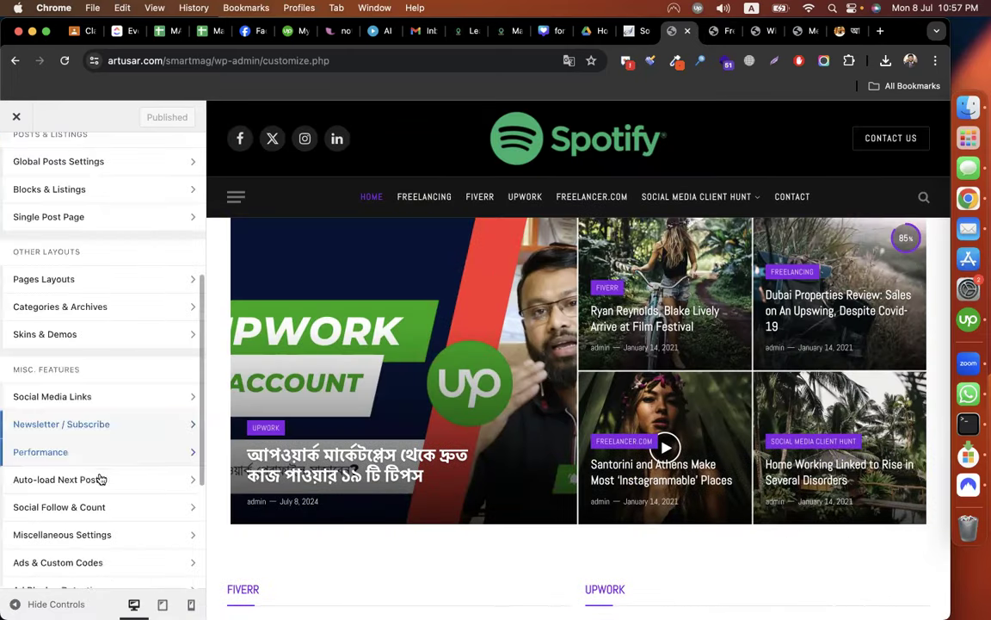
Open the empty Additional CSS editor, then go to the Freelancing category page.
{"action": "scroll", "coordinate": [86, 530], "scroll_direction": "down", "scroll_amount": 1}
{"action": "scroll", "coordinate": [87, 531], "scroll_direction": "down", "scroll_amount": 3}
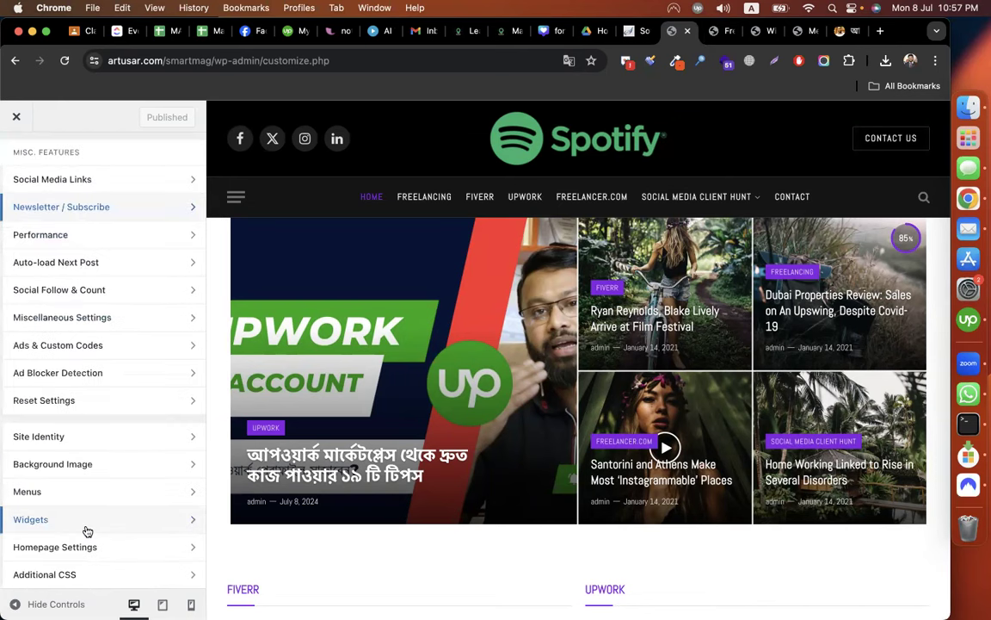
{"action": "left_click", "coordinate": [128, 582]}
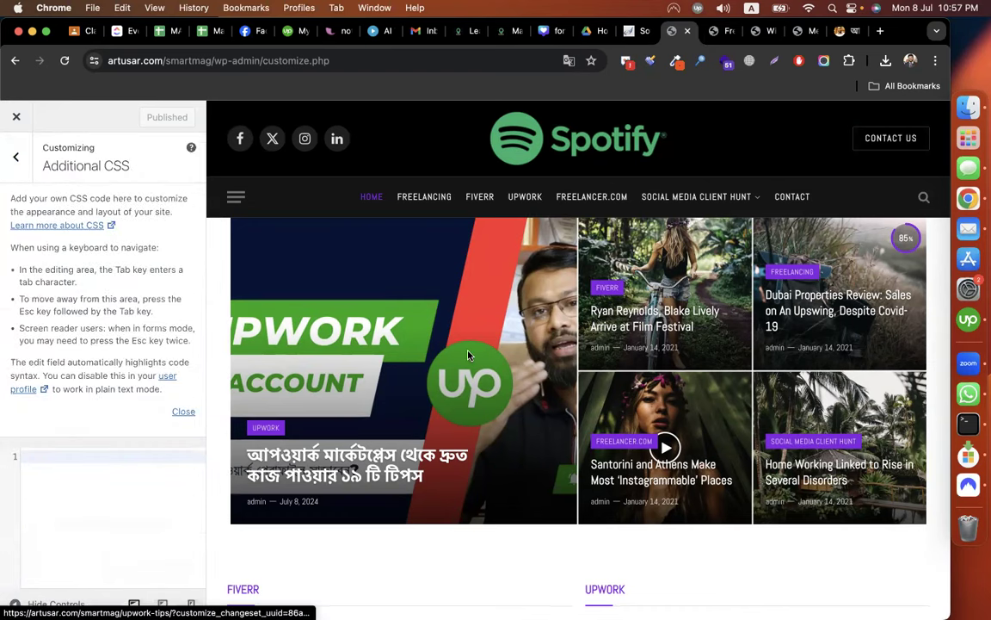
{"action": "scroll", "coordinate": [469, 354], "scroll_direction": "down", "scroll_amount": 5}
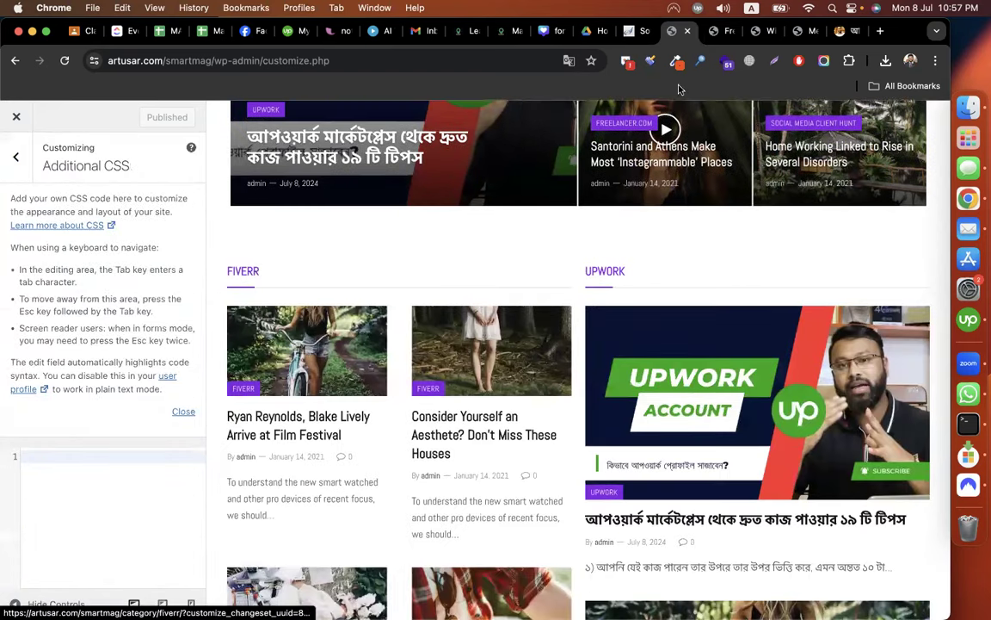
{"action": "left_click", "coordinate": [712, 40]}
Inspect the FREELANCING archive heading in Chrome DevTools.
{"action": "scroll", "coordinate": [400, 368], "scroll_direction": "up", "scroll_amount": 12}
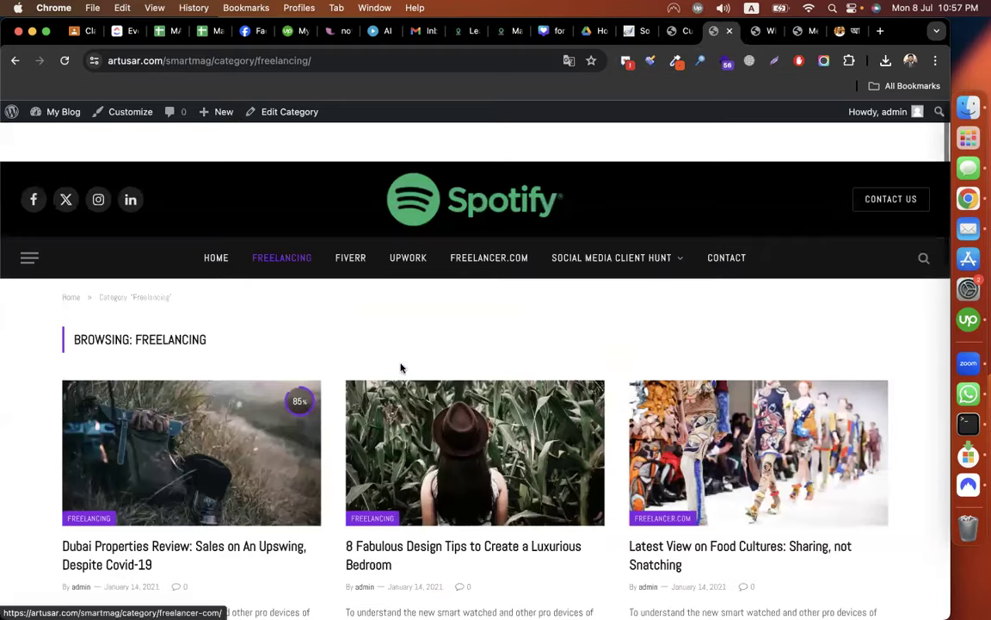
{"action": "double_click", "coordinate": [146, 303]}
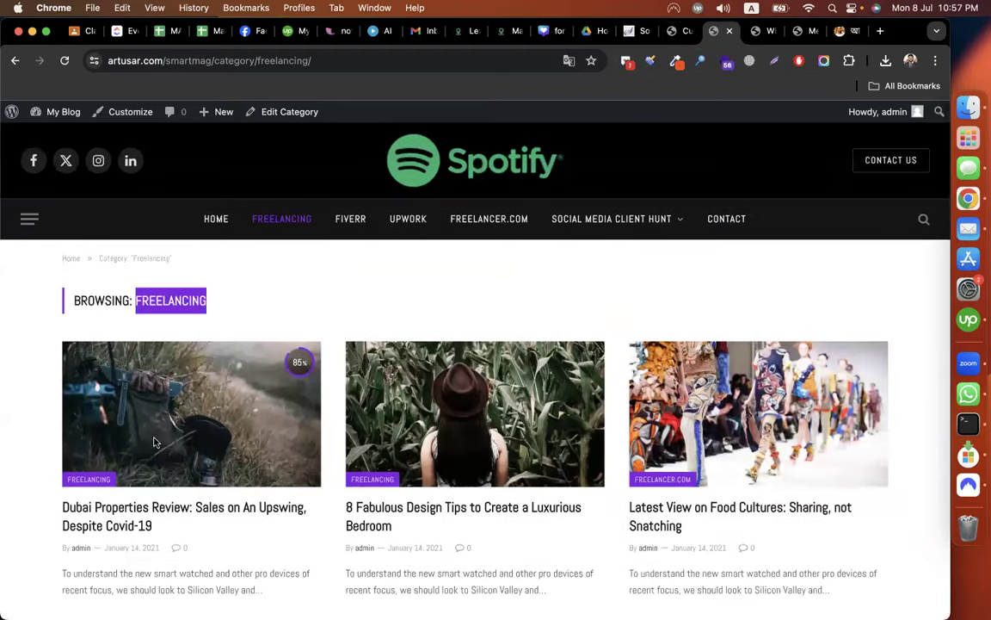
{"action": "right_click", "coordinate": [87, 303]}
{"action": "left_click", "coordinate": [299, 323]}
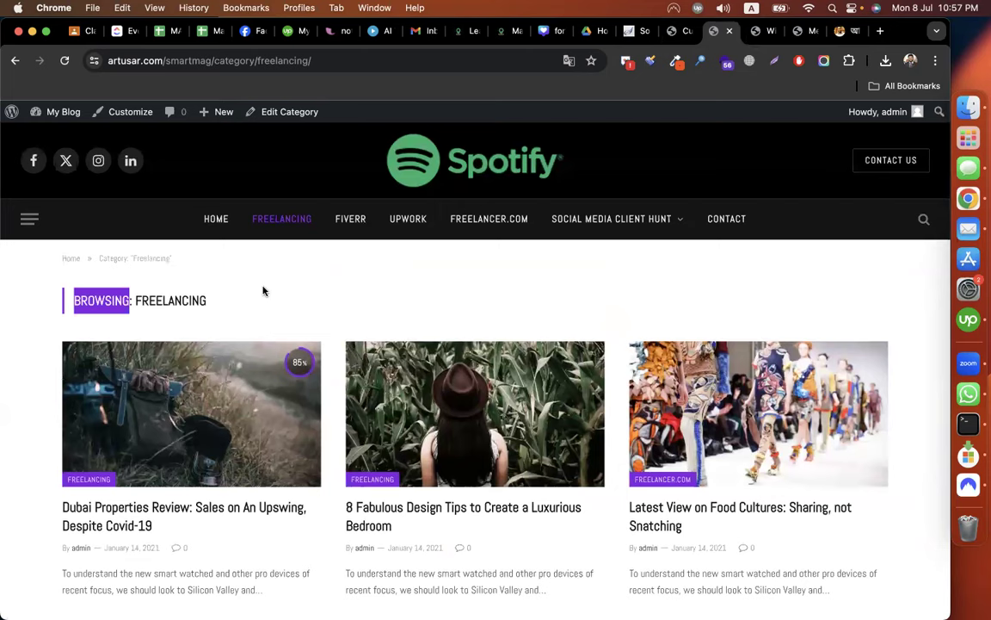
{"action": "key", "text": "super+shift+c"}
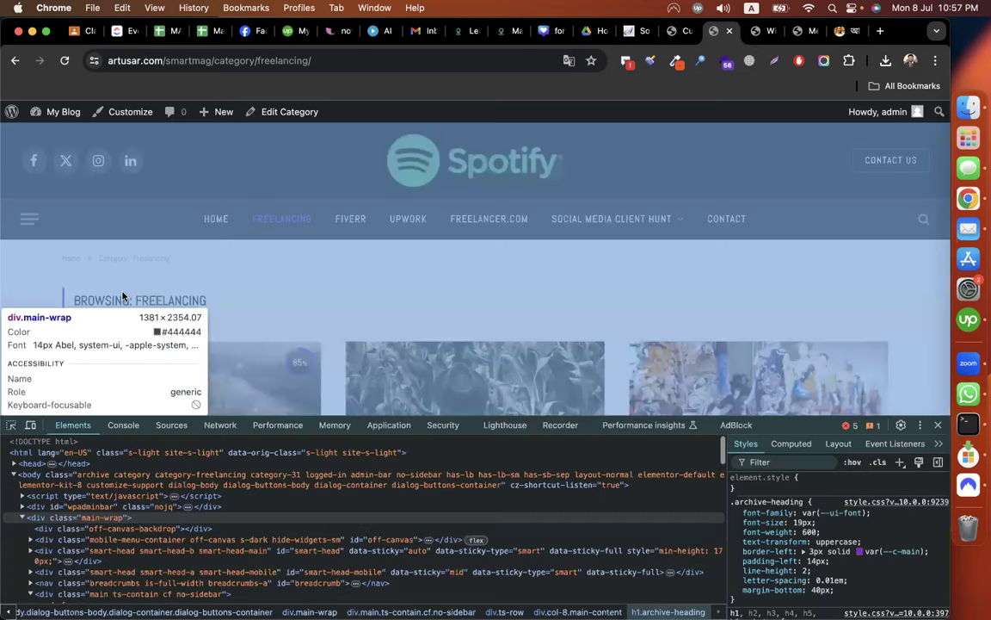
{"action": "left_click", "coordinate": [104, 301]}
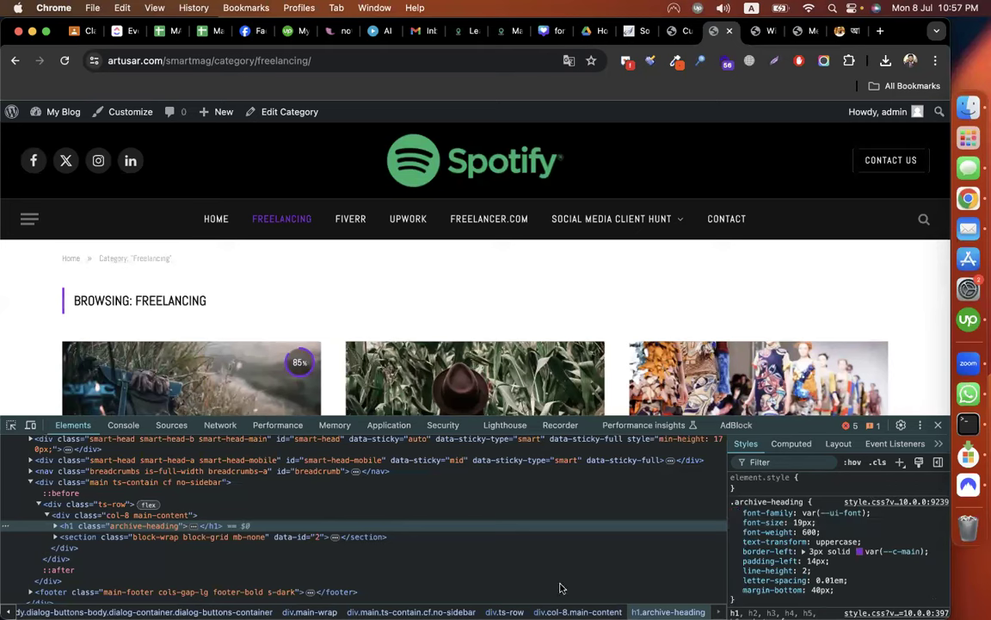
Add a new h1.archive-heading style rule with font-size 40px.
{"action": "left_click", "coordinate": [900, 464]}
{"action": "key", "text": "Return"}
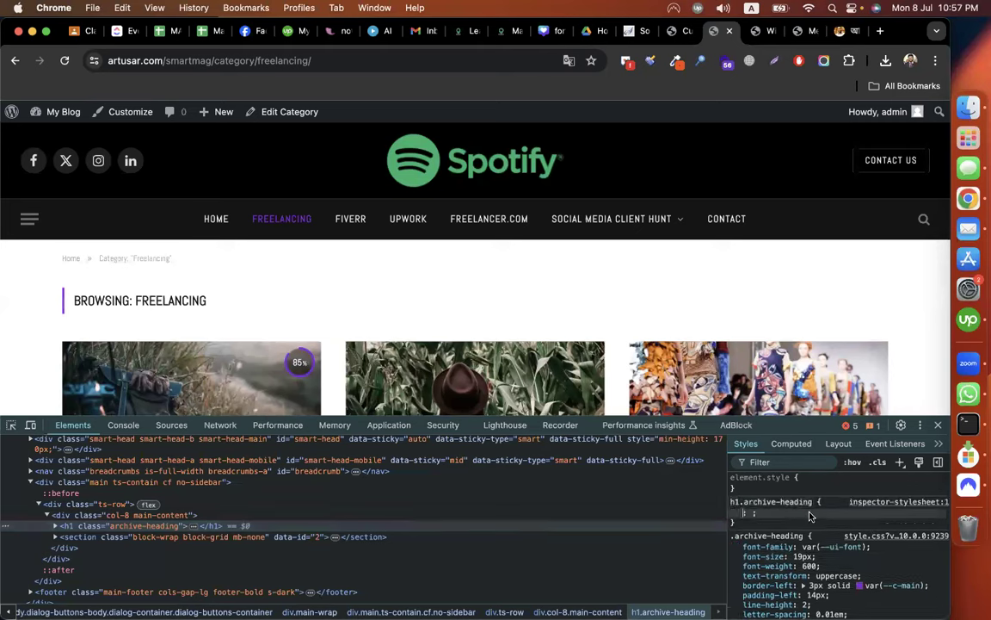
{"action": "type", "text": "fob"}
{"action": "key", "text": "BackSpace"}
{"action": "type", "text": "nt"}
{"action": "key", "text": "Tab"}
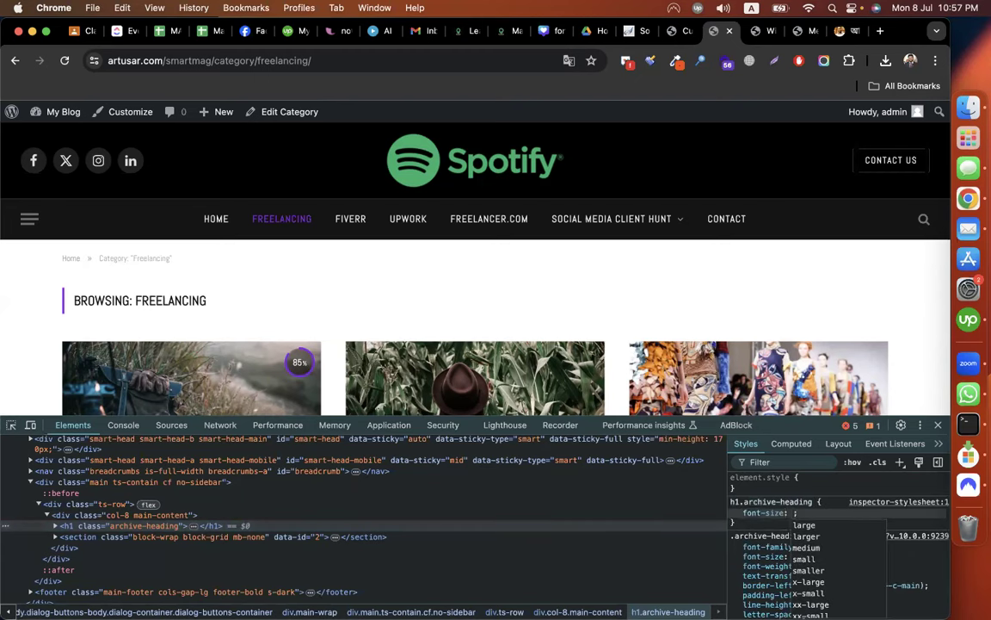
{"action": "type", "text": "30p"}
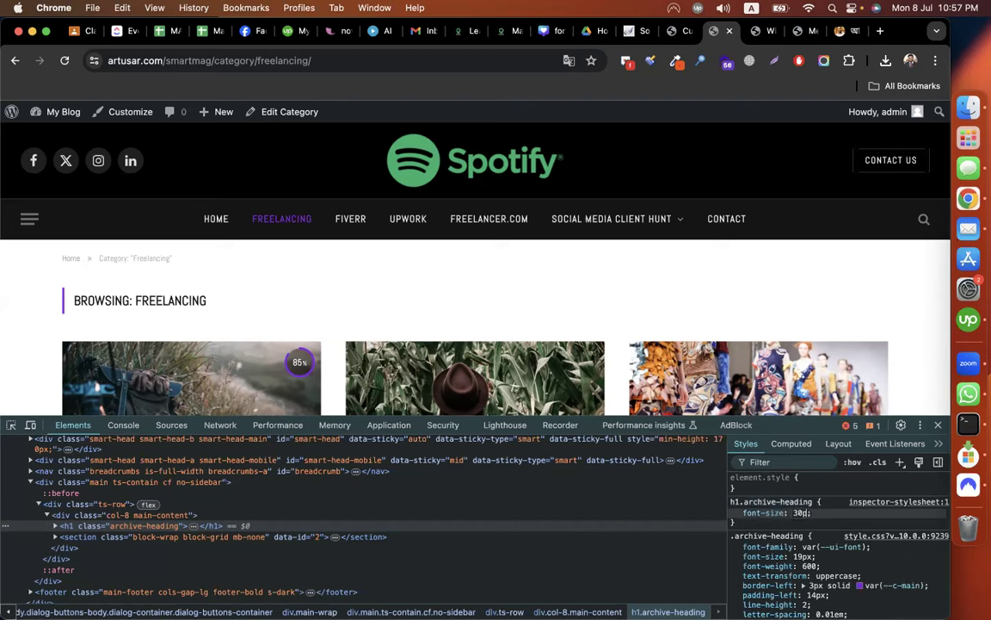
{"action": "type", "text": "x"}
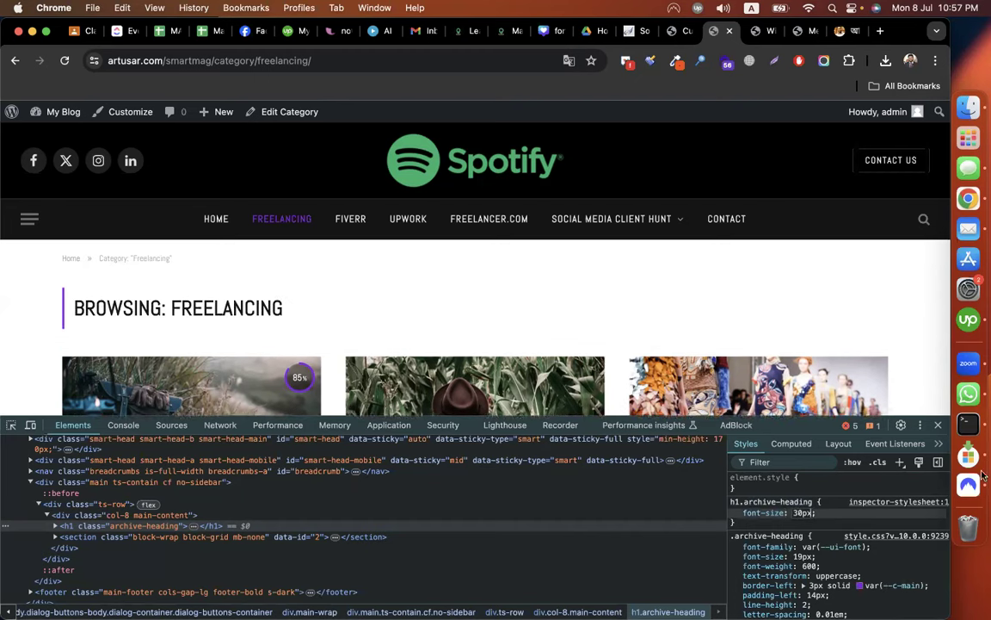
{"action": "key", "text": "Up"}
{"action": "key", "text": "Up"}
{"action": "key", "text": "Up"}
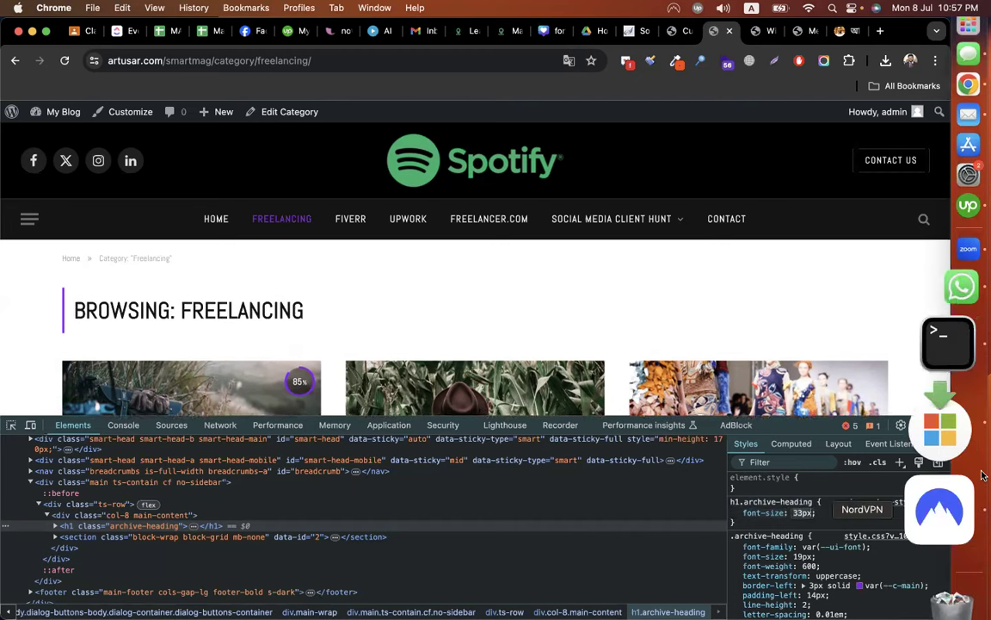
{"action": "key", "text": "Up"}
{"action": "key", "text": "Up"}
{"action": "key", "text": "Up"}
{"action": "key", "text": "Up"}
{"action": "key", "text": "Up"}
{"action": "key", "text": "Up"}
{"action": "key", "text": "Up"}
{"action": "left_click", "coordinate": [841, 519]}
Add font-weight: bold to the h1.archive-heading rule.
{"action": "left_click", "coordinate": [841, 519]}
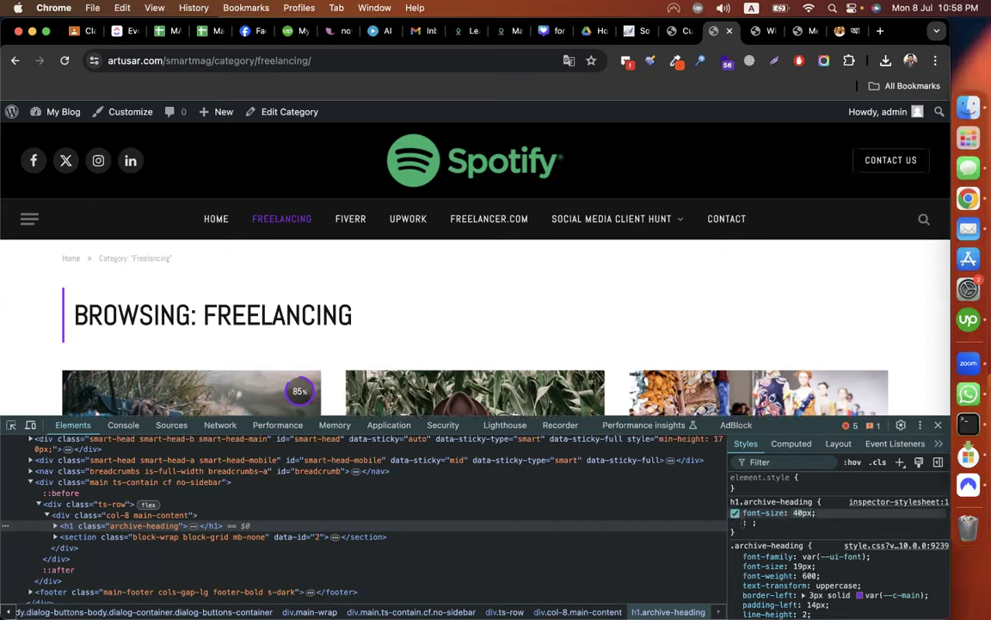
{"action": "type", "text": "font-w"}
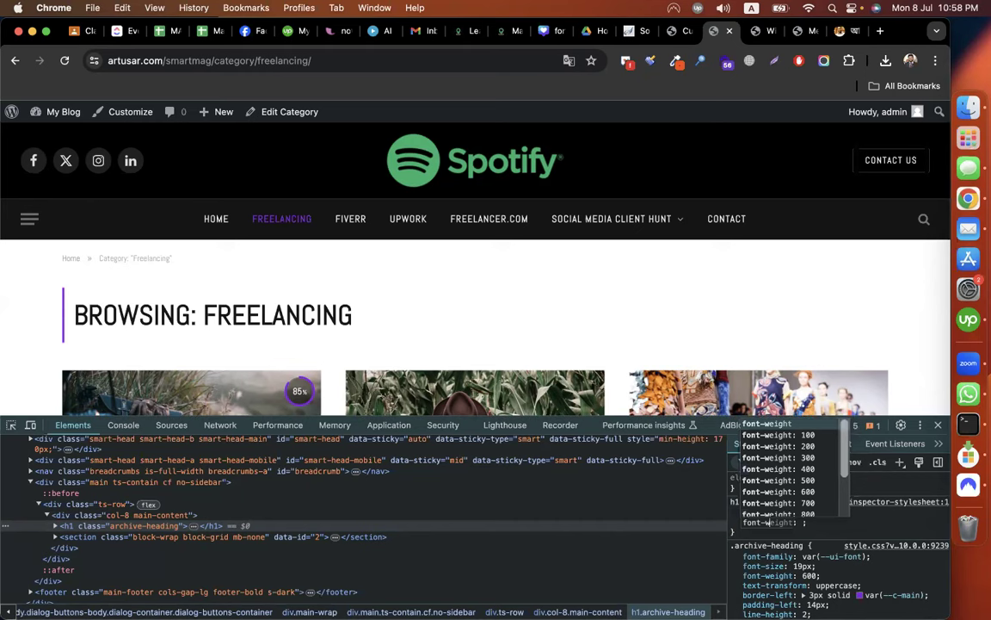
{"action": "key", "text": "Tab"}
{"action": "type", "text": "800"}
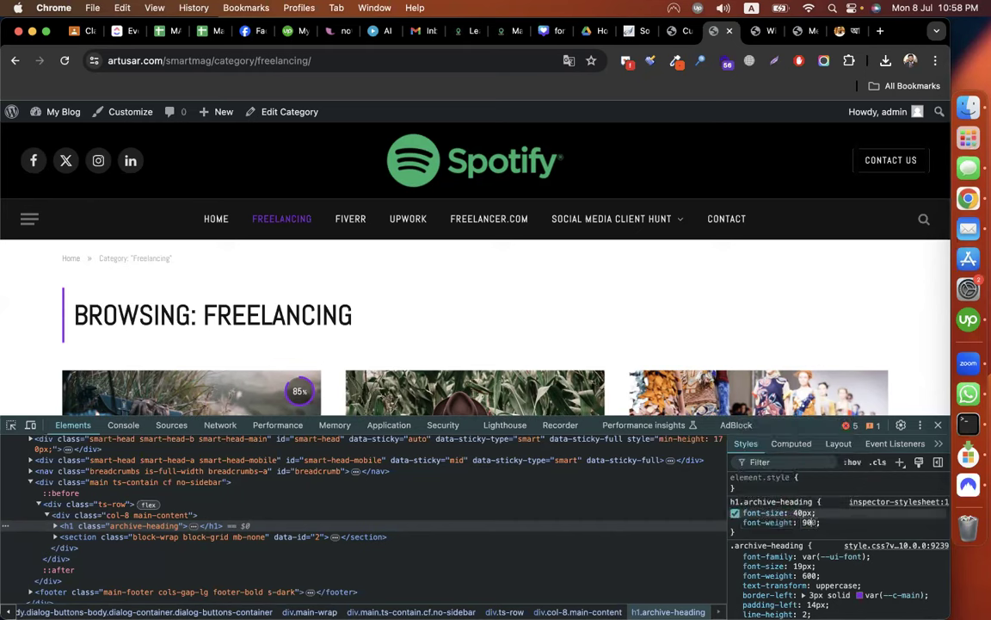
{"action": "key", "text": "BackSpace"}
{"action": "key", "text": "BackSpace"}
{"action": "type", "text": "bol"}
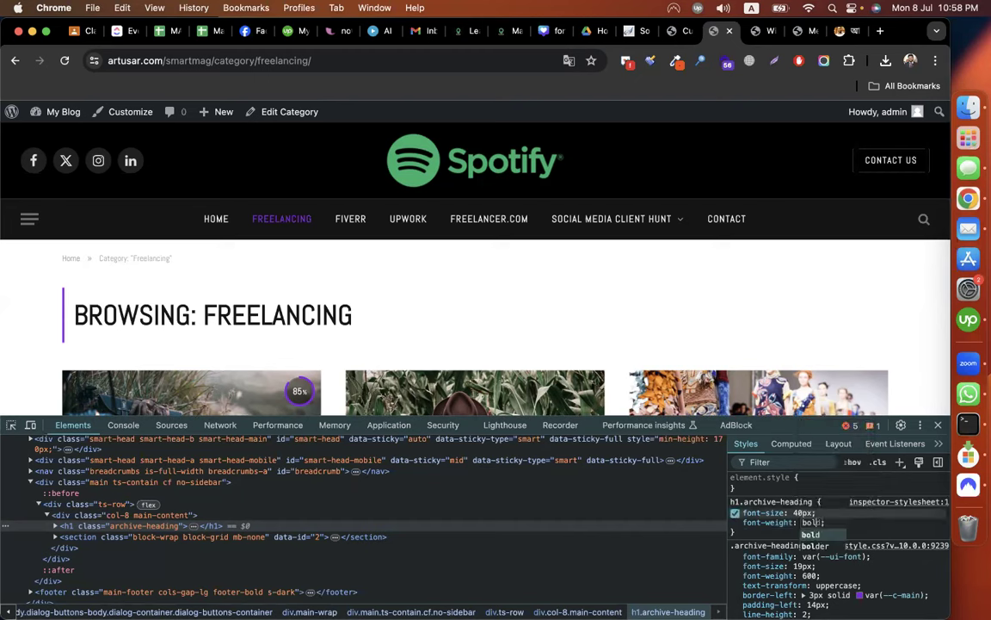
{"action": "type", "text": "d"}
{"action": "key", "text": "Return"}
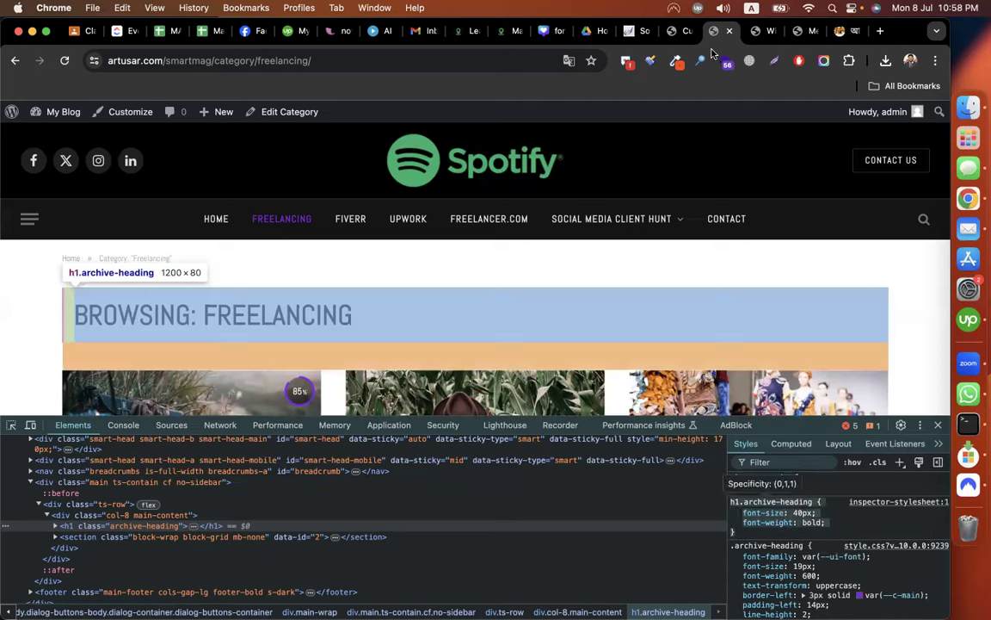
Paste the h1.archive-heading rule (40px, bold) into Additional CSS, publish, and go back to main sections.
{"action": "left_click", "coordinate": [680, 35]}
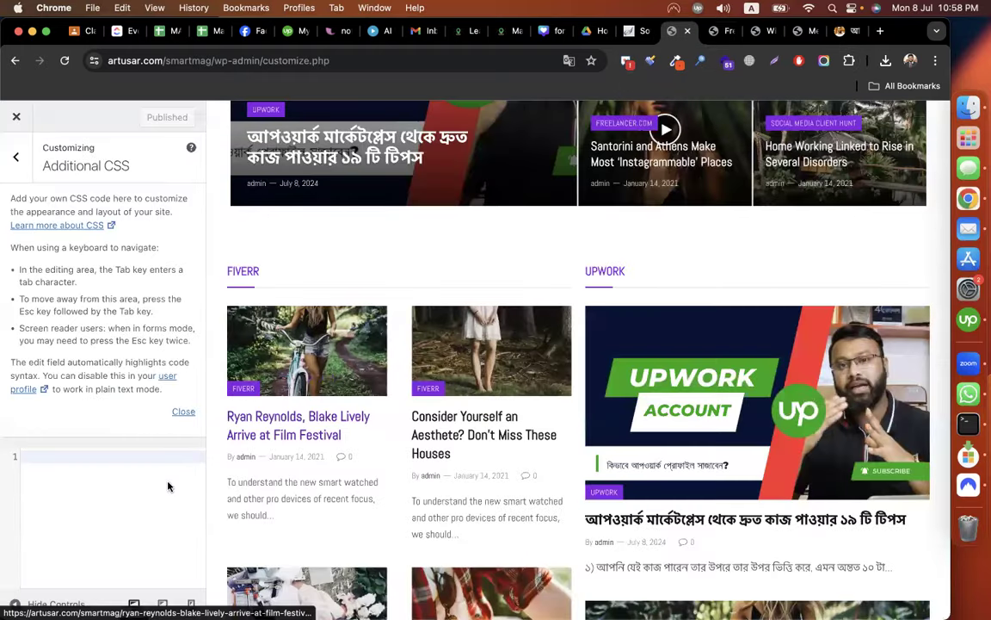
{"action": "key", "text": "super+v"}
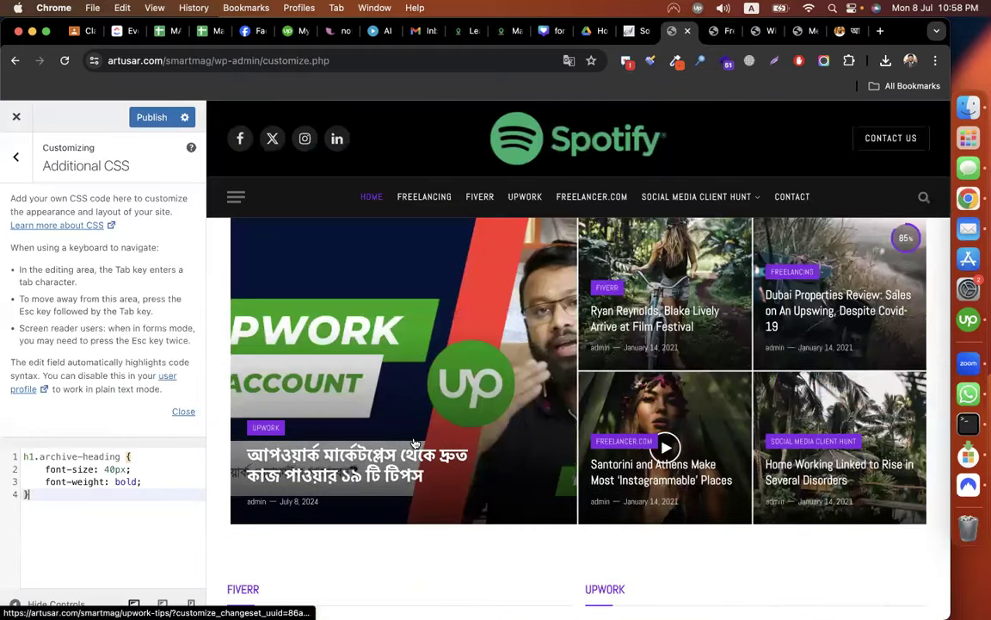
{"action": "scroll", "coordinate": [414, 443], "scroll_direction": "down", "scroll_amount": 3}
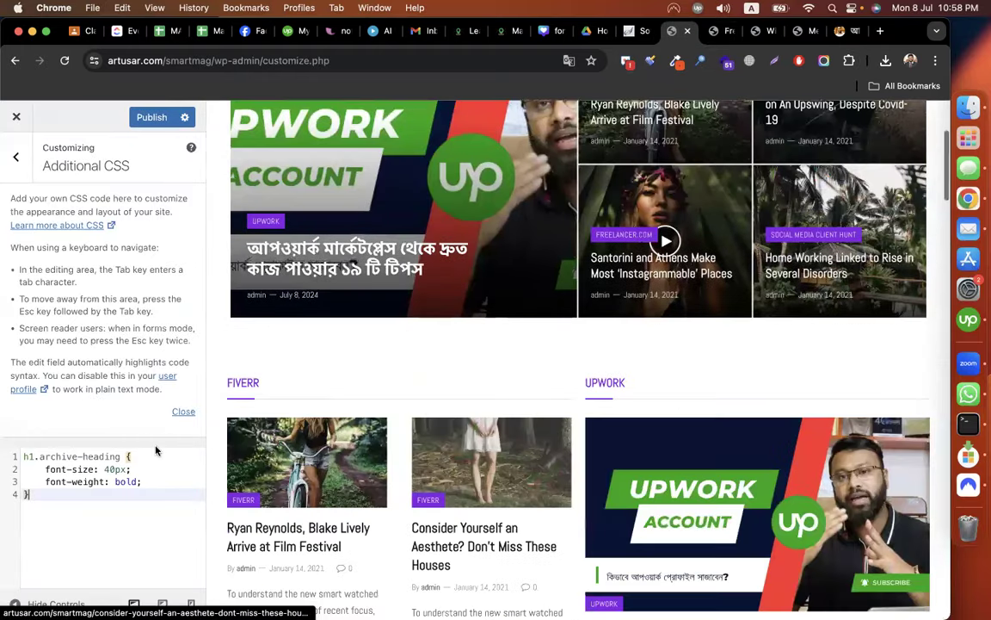
{"action": "left_click", "coordinate": [142, 123]}
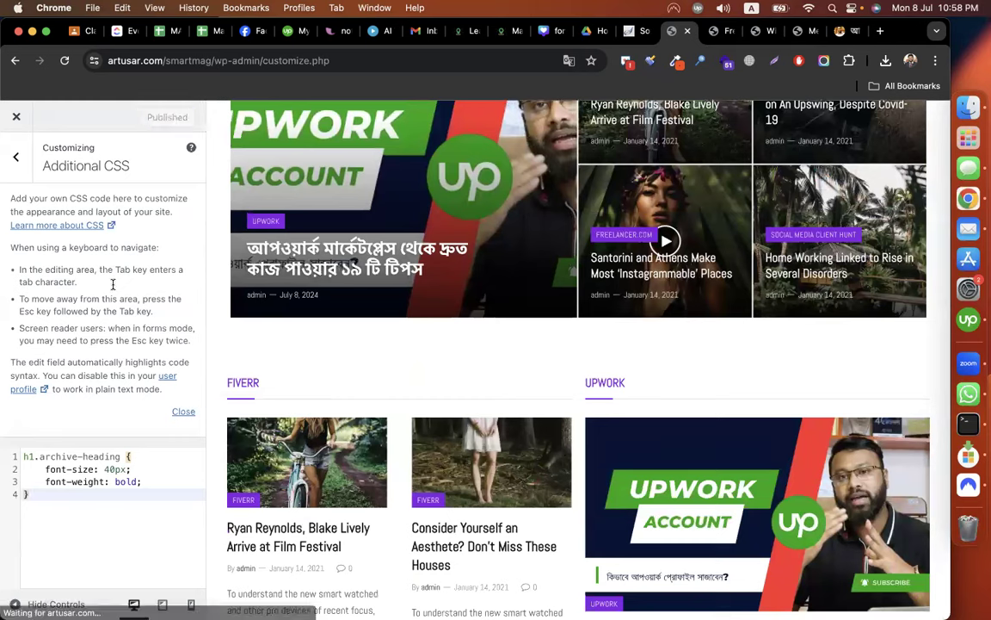
{"action": "left_click", "coordinate": [18, 153]}
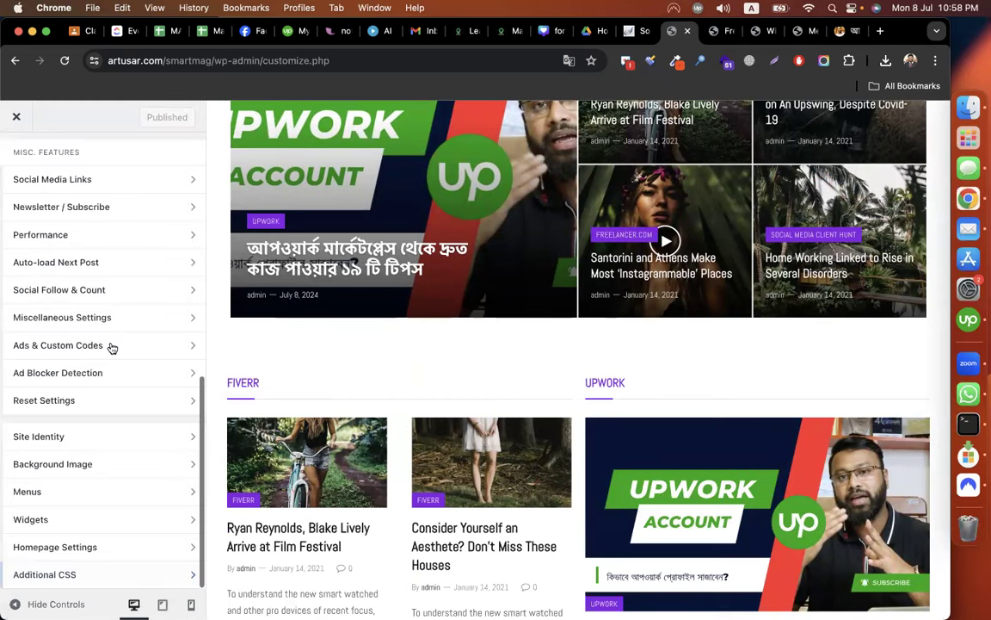
{"action": "scroll", "coordinate": [112, 347], "scroll_direction": "up", "scroll_amount": 10}
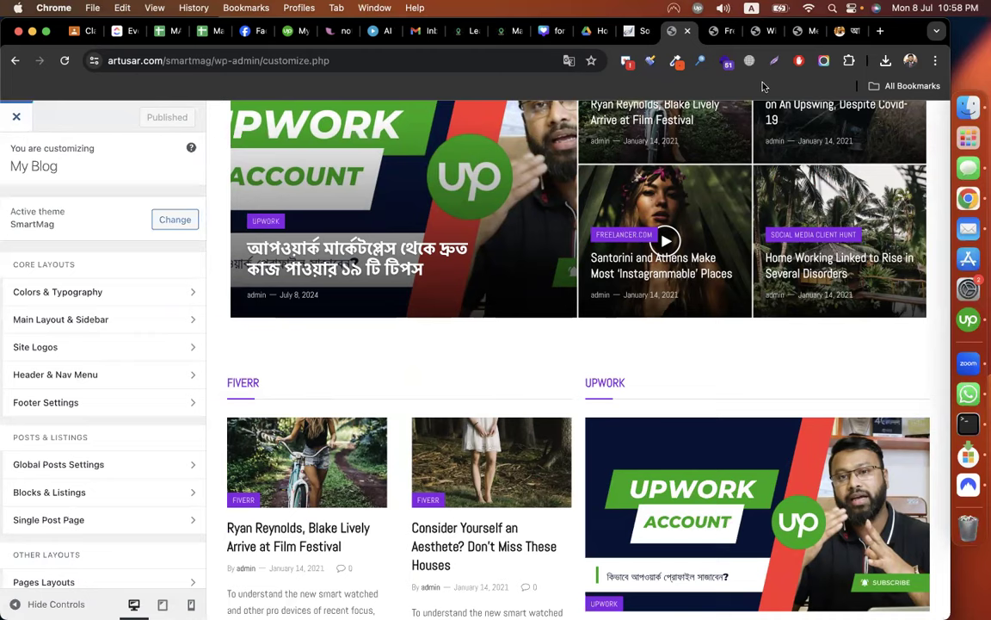
Close the developer tools on the Freelancing page and return to the Customizer.
{"action": "key", "text": "ctrl+Tab"}
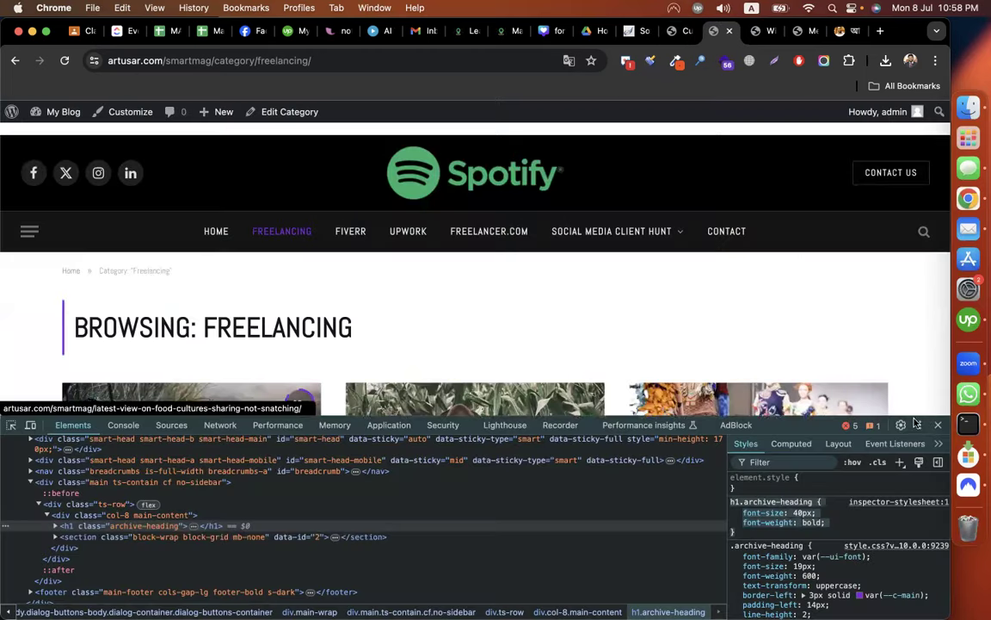
{"action": "left_click", "coordinate": [938, 424]}
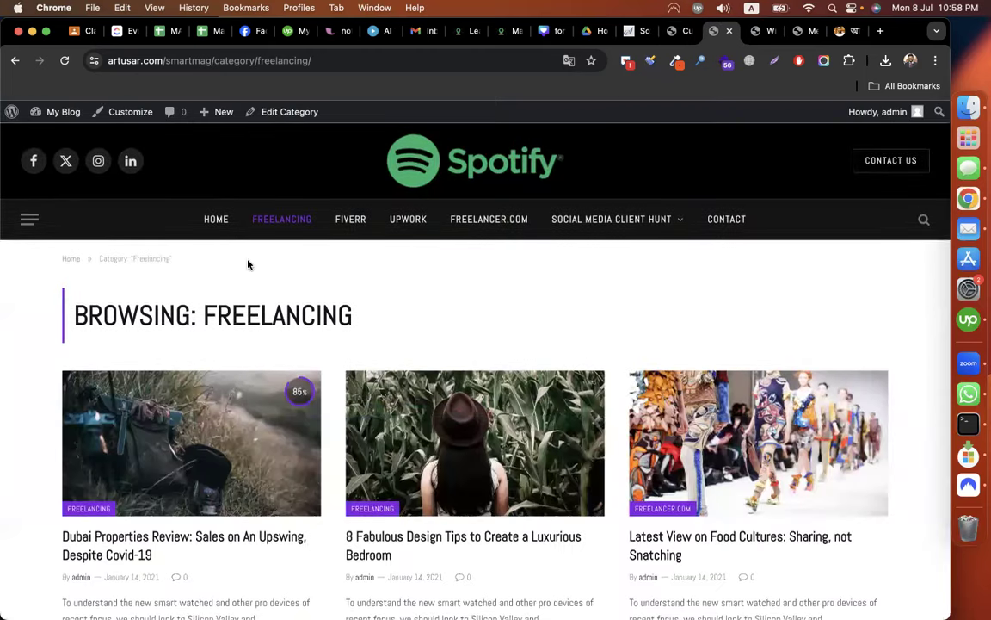
{"action": "left_click", "coordinate": [683, 32]}
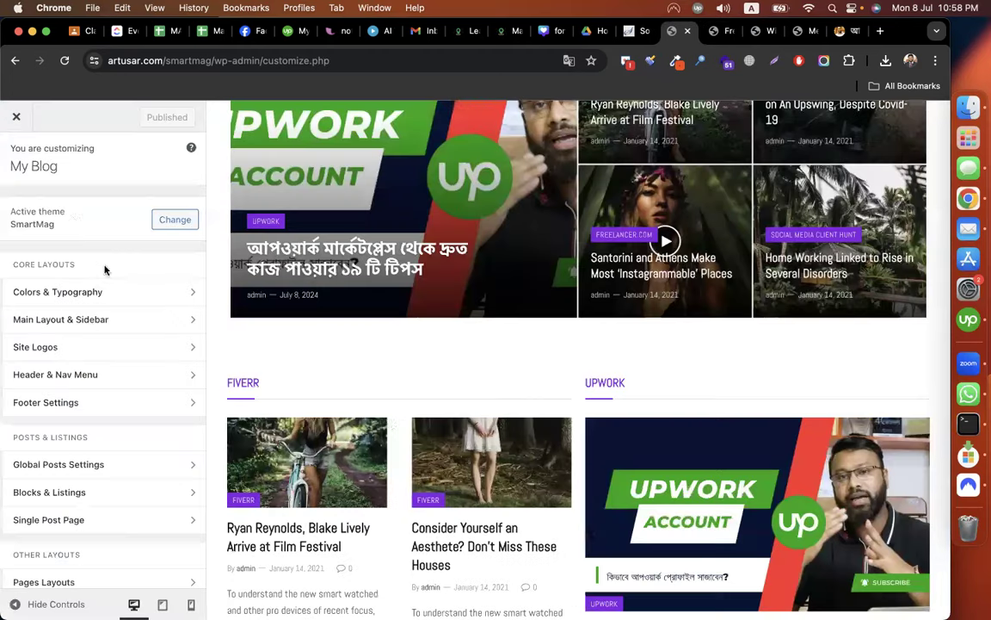
{"action": "scroll", "coordinate": [60, 322], "scroll_direction": "down", "scroll_amount": 10}
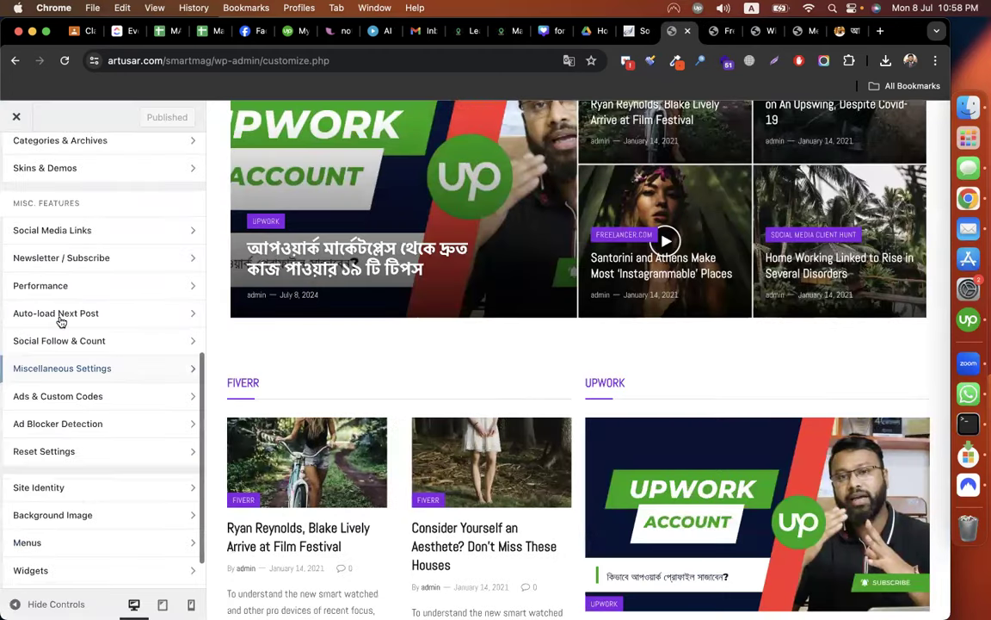
{"action": "scroll", "coordinate": [61, 322], "scroll_direction": "up", "scroll_amount": 10}
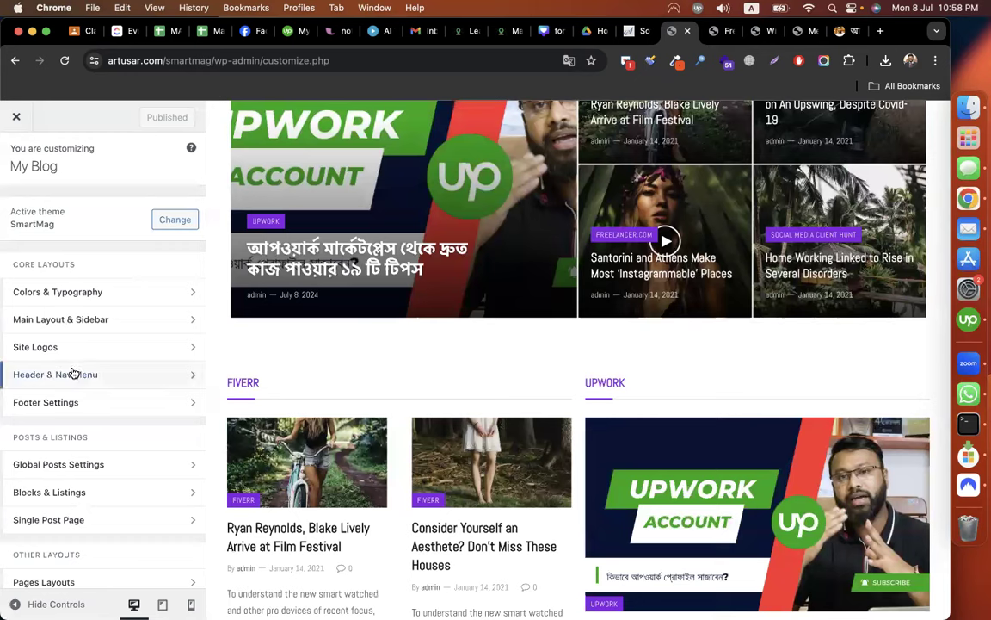
{"action": "scroll", "coordinate": [50, 238], "scroll_direction": "down", "scroll_amount": 3}
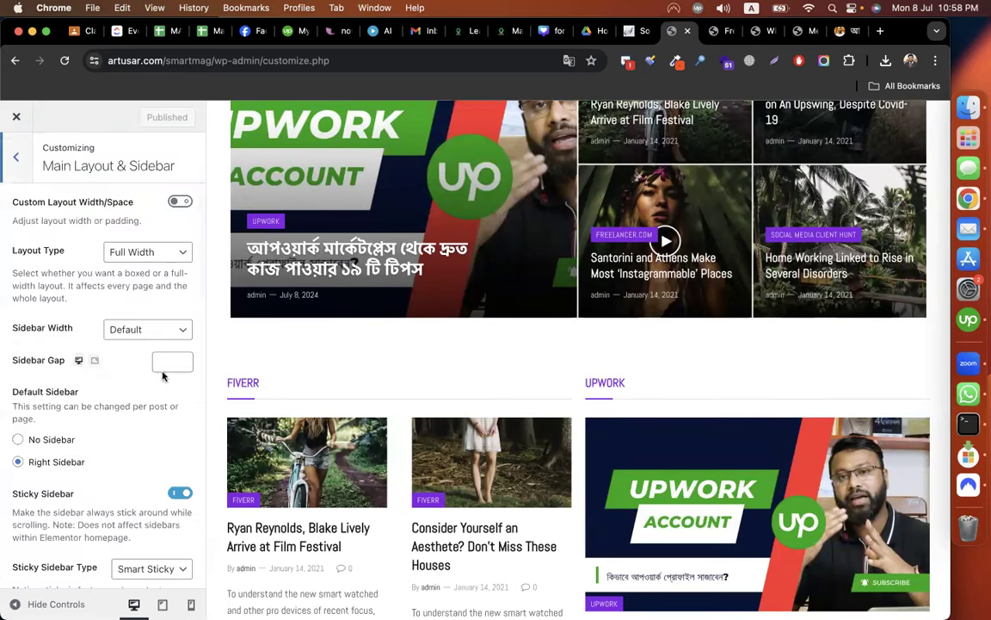
{"action": "scroll", "coordinate": [146, 340], "scroll_direction": "down", "scroll_amount": 3}
Toggle sticky sidebar and the sidebar separator line, expand advanced global layout, then go back.
{"action": "left_click", "coordinate": [177, 367]}
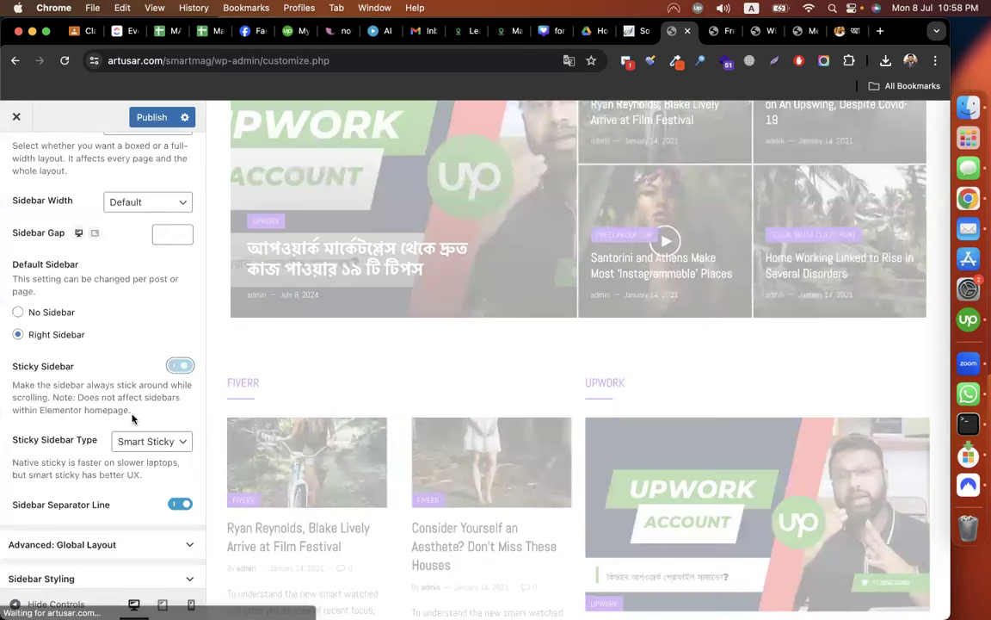
{"action": "scroll", "coordinate": [133, 418], "scroll_direction": "down", "scroll_amount": 1}
{"action": "left_click", "coordinate": [180, 459]}
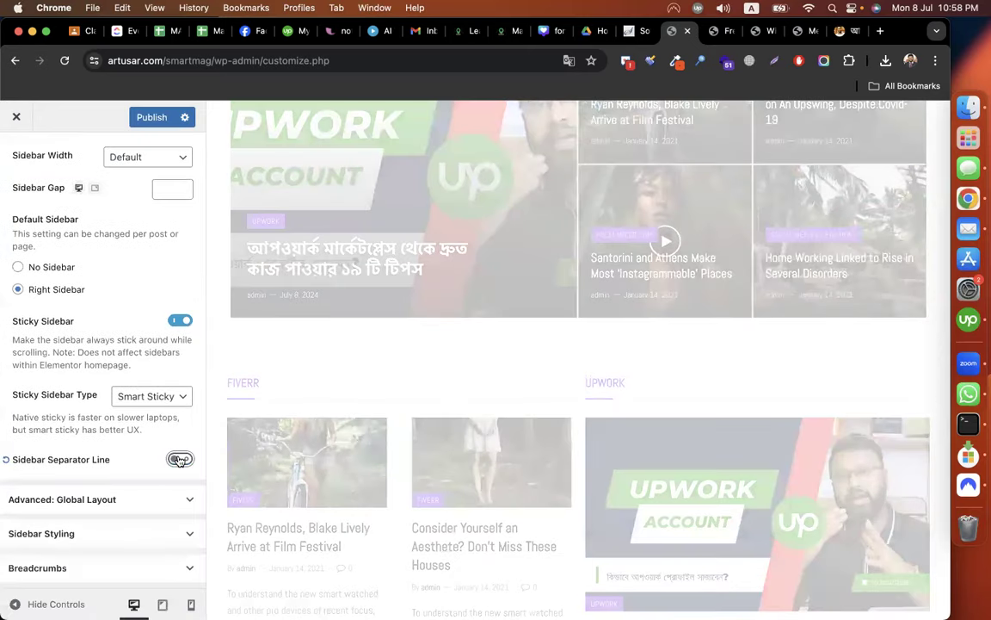
{"action": "left_click", "coordinate": [119, 508]}
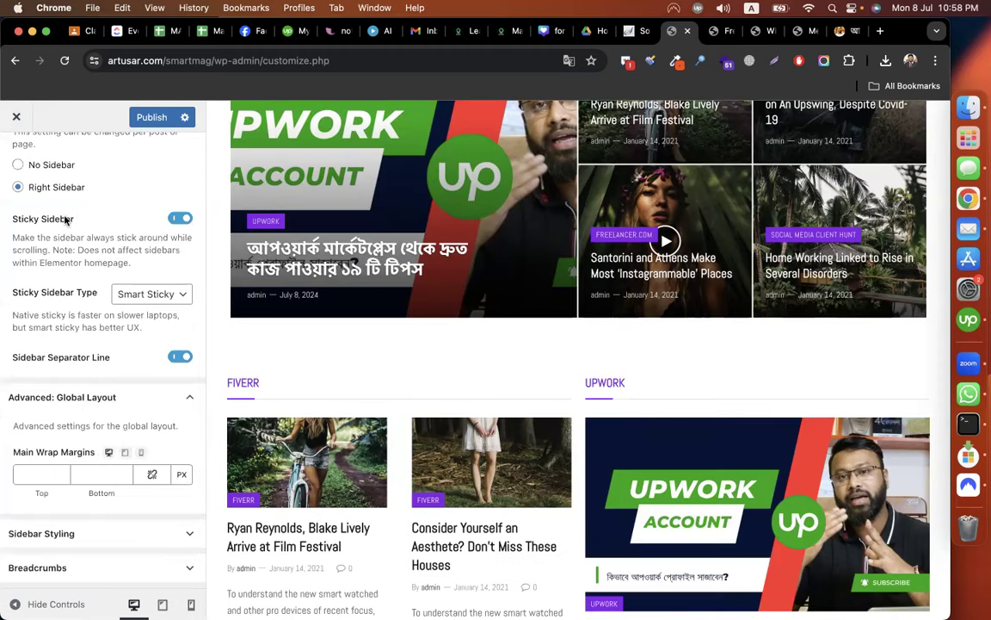
{"action": "scroll", "coordinate": [25, 172], "scroll_direction": "up", "scroll_amount": 5}
{"action": "left_click", "coordinate": [15, 161]}
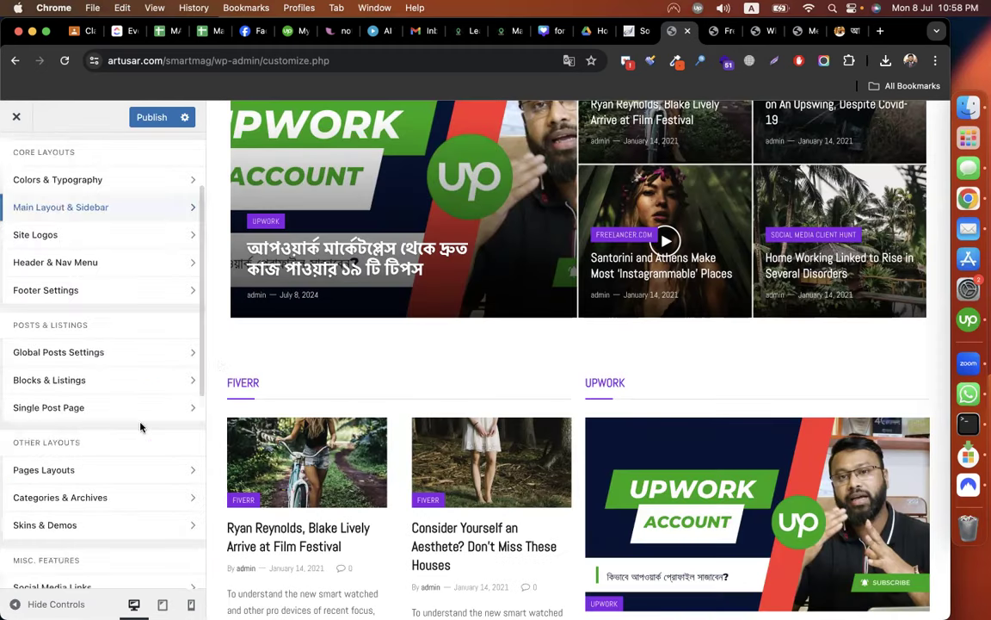
Glance at Header & Nav Menu, return to the main list, and publish the customizer changes.
{"action": "left_click", "coordinate": [86, 258]}
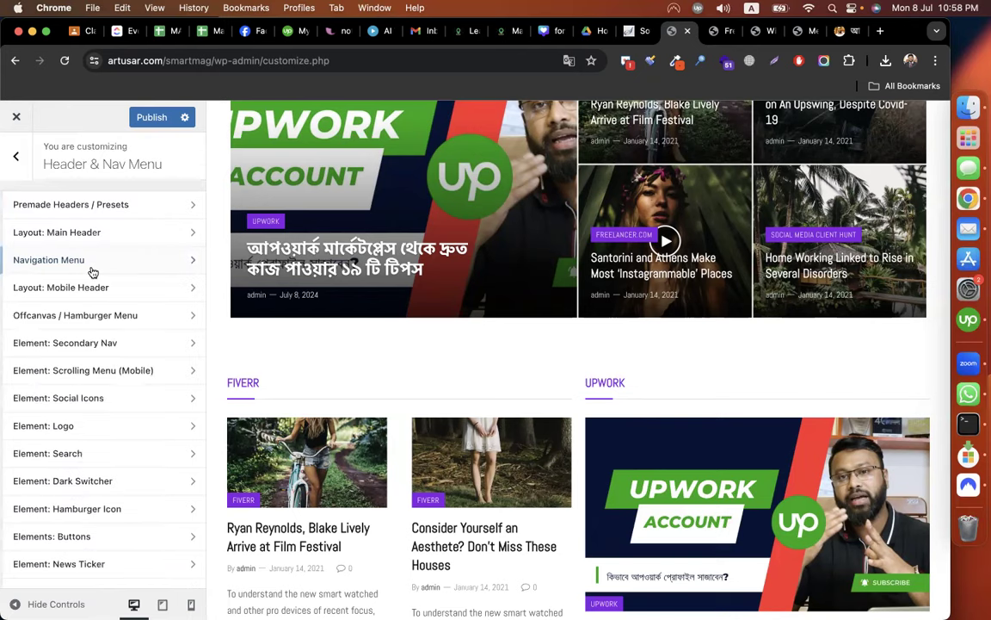
{"action": "left_click", "coordinate": [16, 156]}
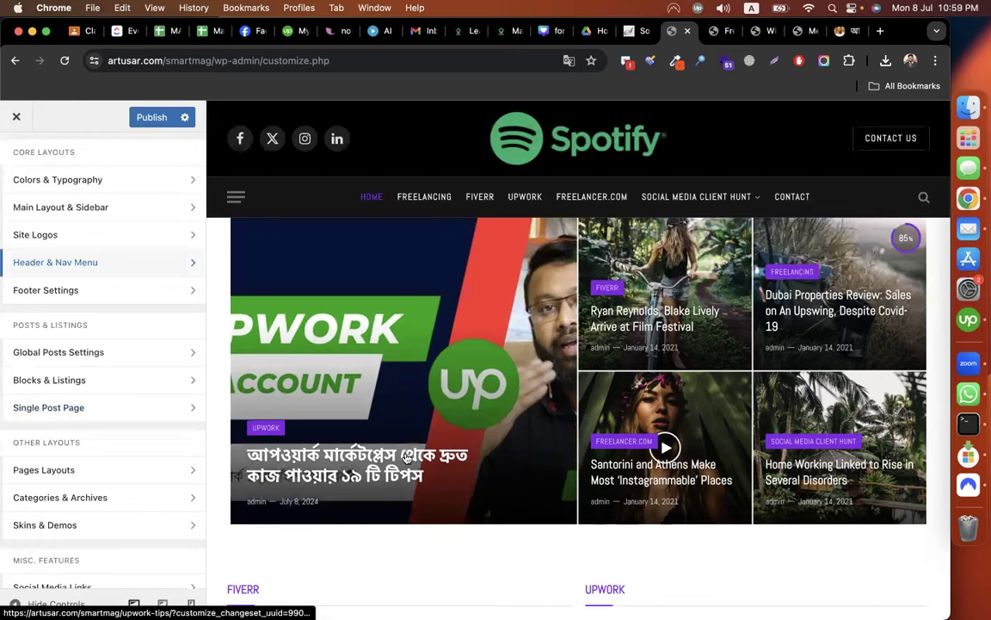
{"action": "scroll", "coordinate": [410, 461], "scroll_direction": "down", "scroll_amount": 6}
{"action": "scroll", "coordinate": [543, 337], "scroll_direction": "up", "scroll_amount": 6}
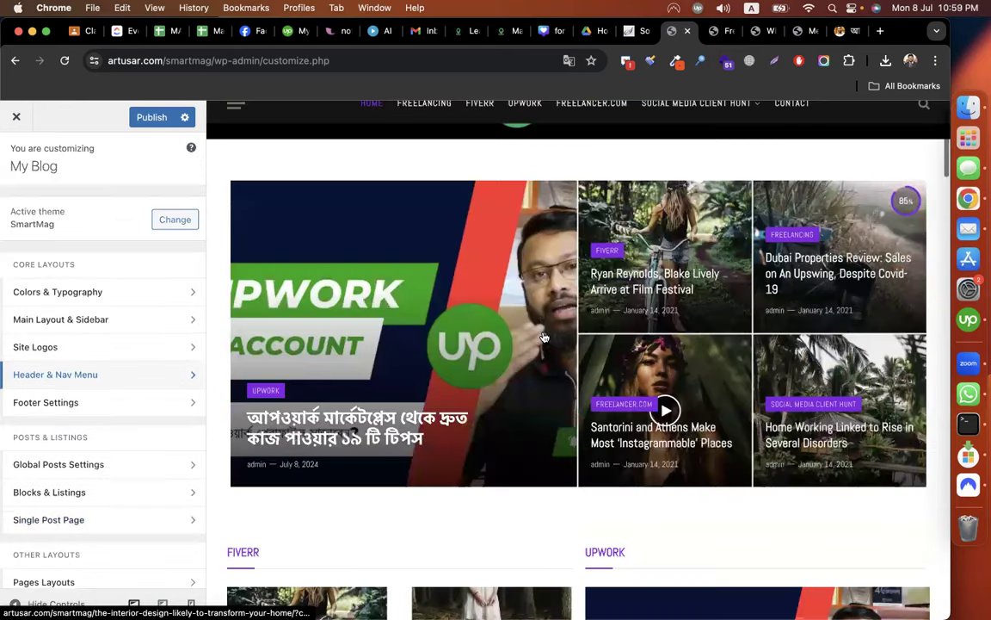
{"action": "scroll", "coordinate": [310, 193], "scroll_direction": "up", "scroll_amount": 2}
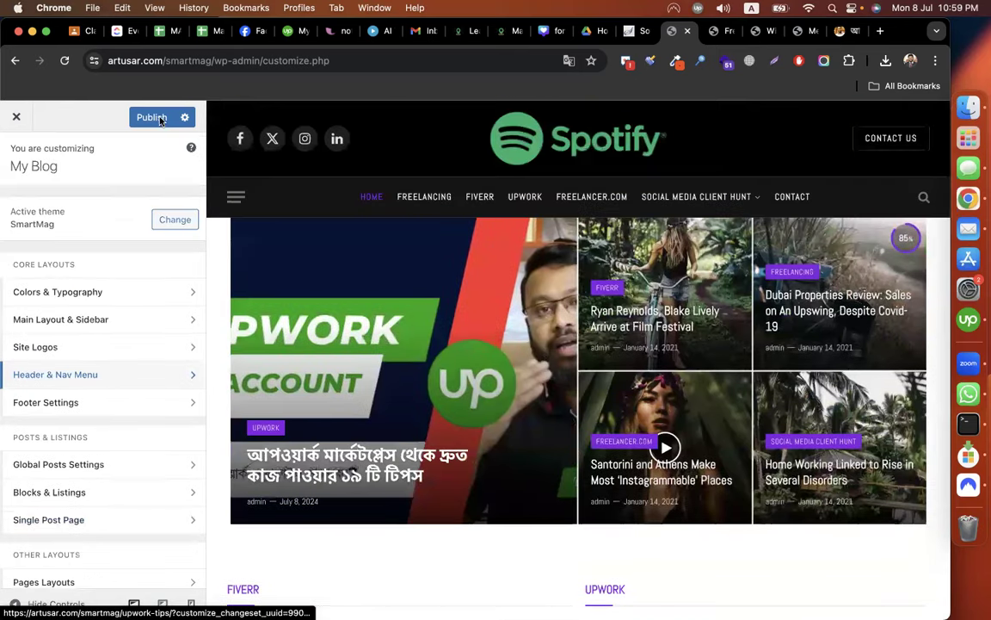
{"action": "left_click", "coordinate": [158, 118]}
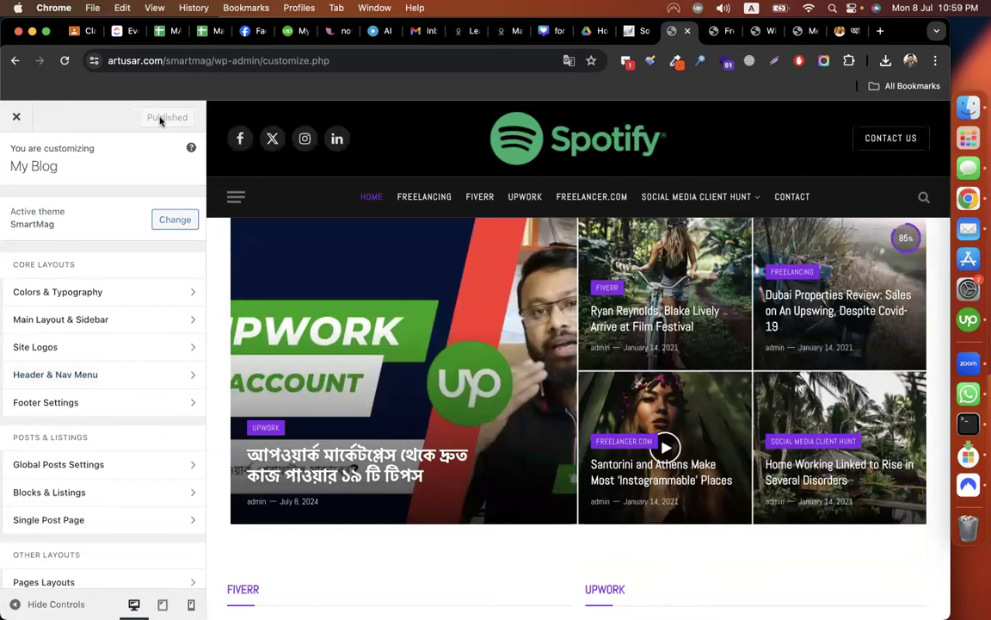
{"action": "left_click", "coordinate": [841, 32]}
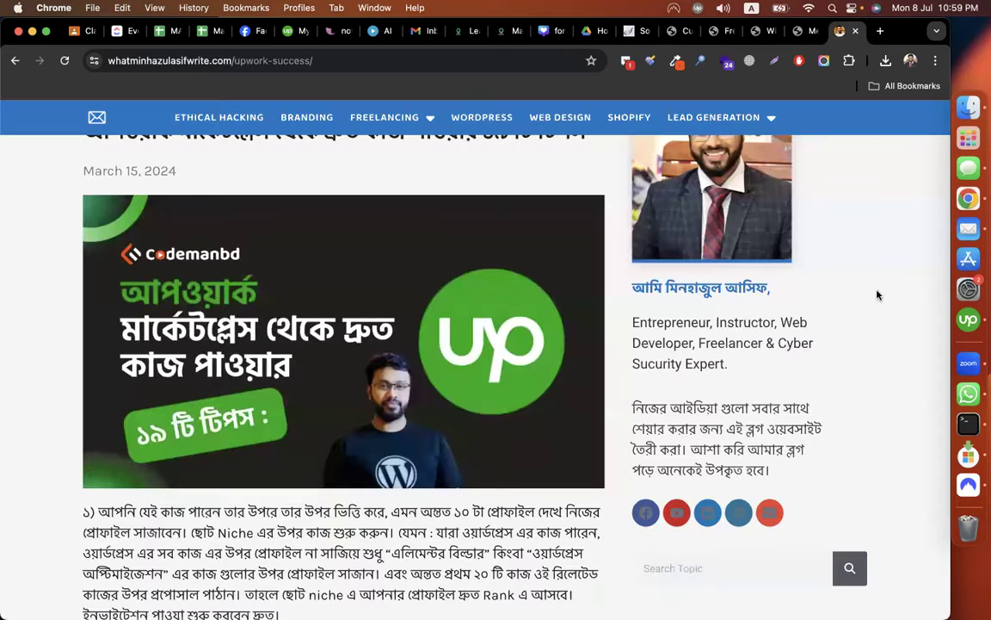
{"action": "scroll", "coordinate": [877, 295], "scroll_direction": "up", "scroll_amount": 5}
{"action": "scroll", "coordinate": [179, 224], "scroll_direction": "down", "scroll_amount": 1}
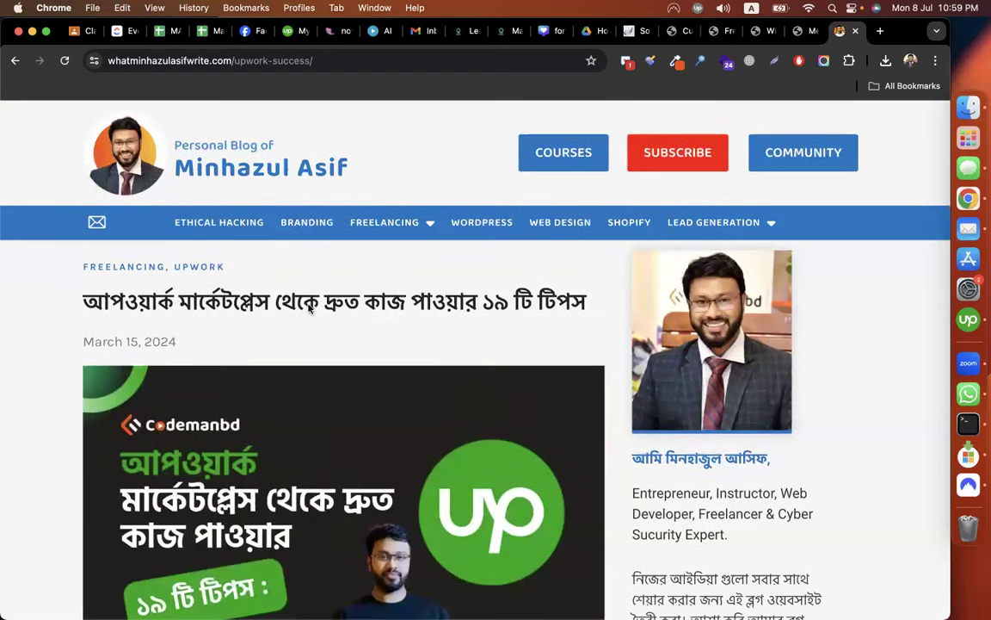
{"action": "left_click", "coordinate": [103, 155]}
{"action": "scroll", "coordinate": [881, 365], "scroll_direction": "down", "scroll_amount": 5}
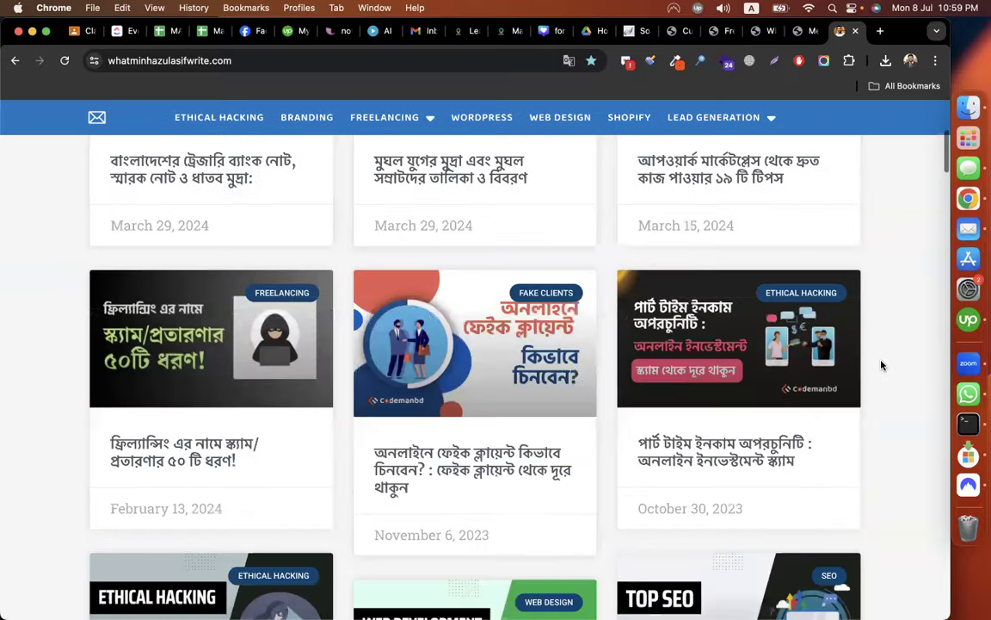
{"action": "scroll", "coordinate": [881, 364], "scroll_direction": "down", "scroll_amount": 5}
{"action": "scroll", "coordinate": [881, 365], "scroll_direction": "down", "scroll_amount": 10}
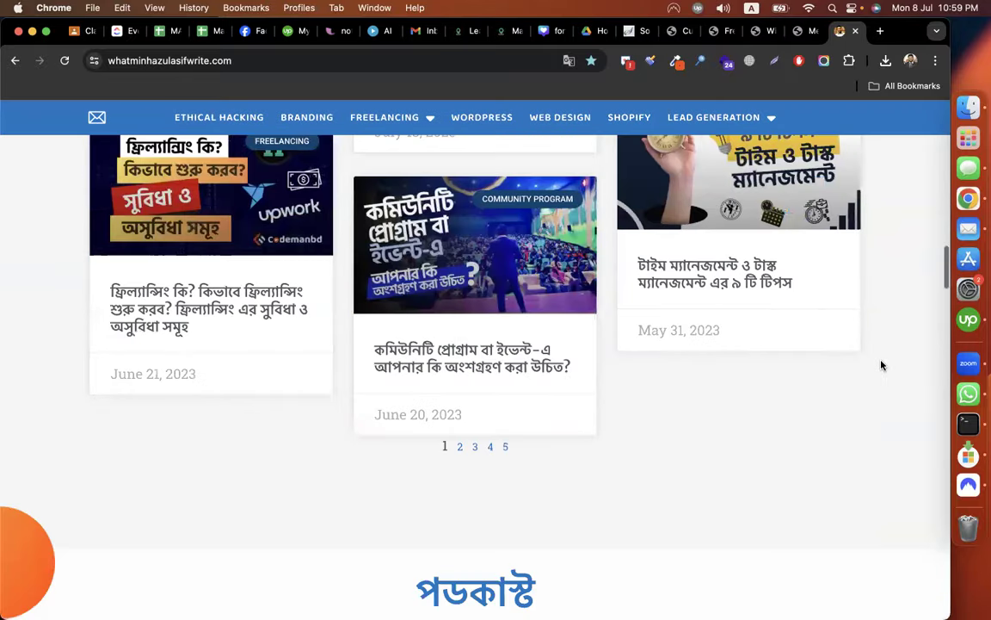
{"action": "scroll", "coordinate": [881, 365], "scroll_direction": "down", "scroll_amount": 5}
{"action": "scroll", "coordinate": [882, 365], "scroll_direction": "down", "scroll_amount": 5}
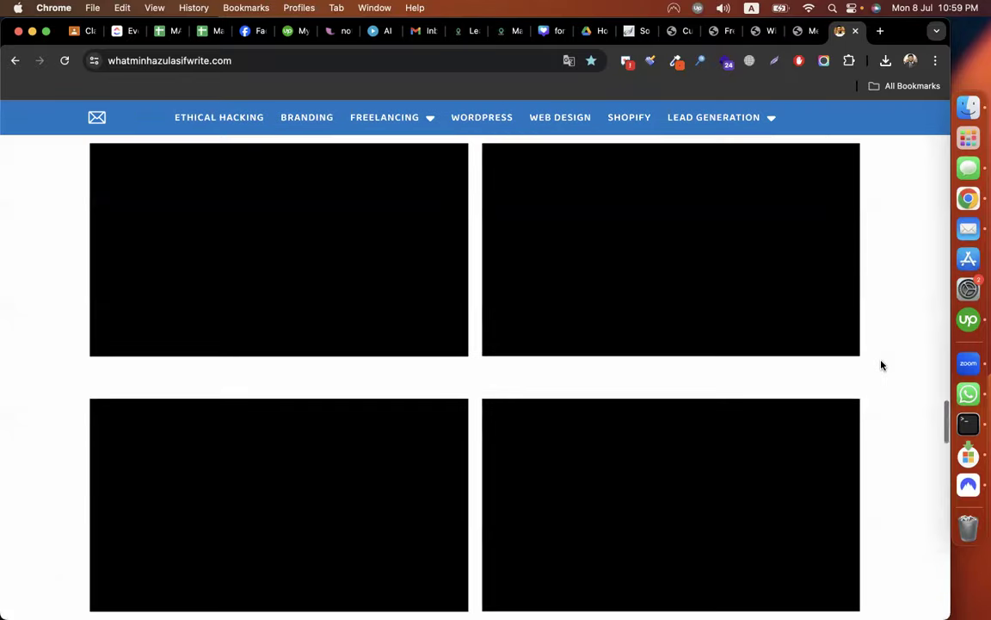
{"action": "scroll", "coordinate": [882, 365], "scroll_direction": "up", "scroll_amount": 20}
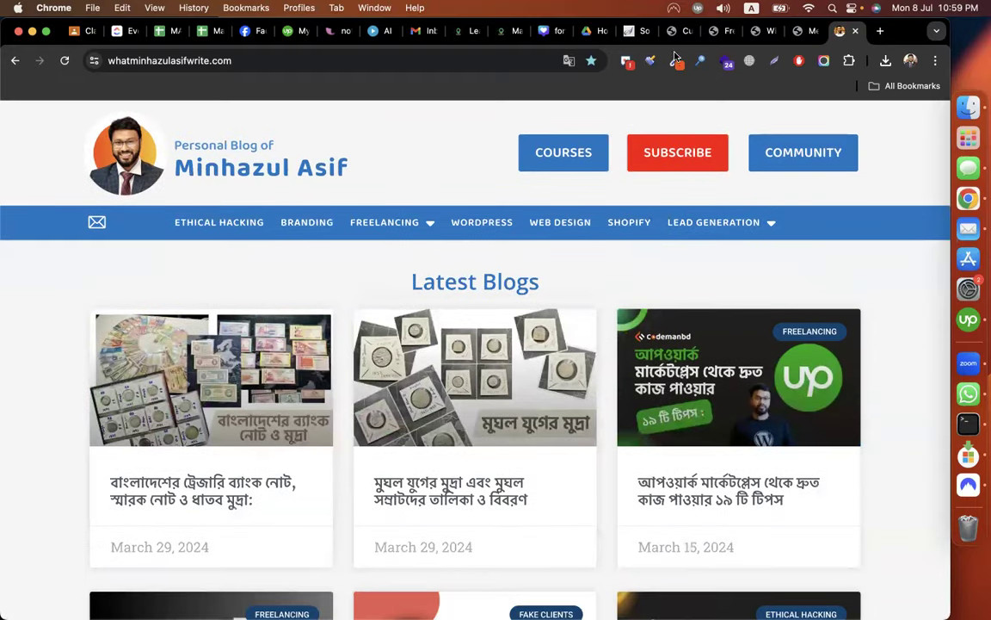
{"action": "left_click", "coordinate": [680, 32]}
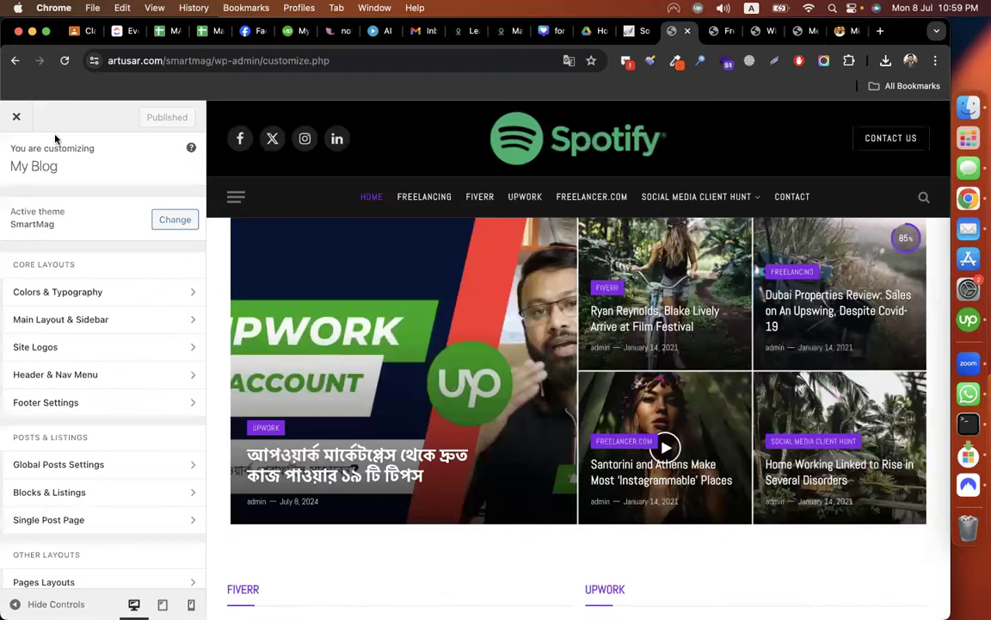
Close the Customizer to the All Posts list and switch to the Google Classroom tab.
{"action": "left_click", "coordinate": [15, 118]}
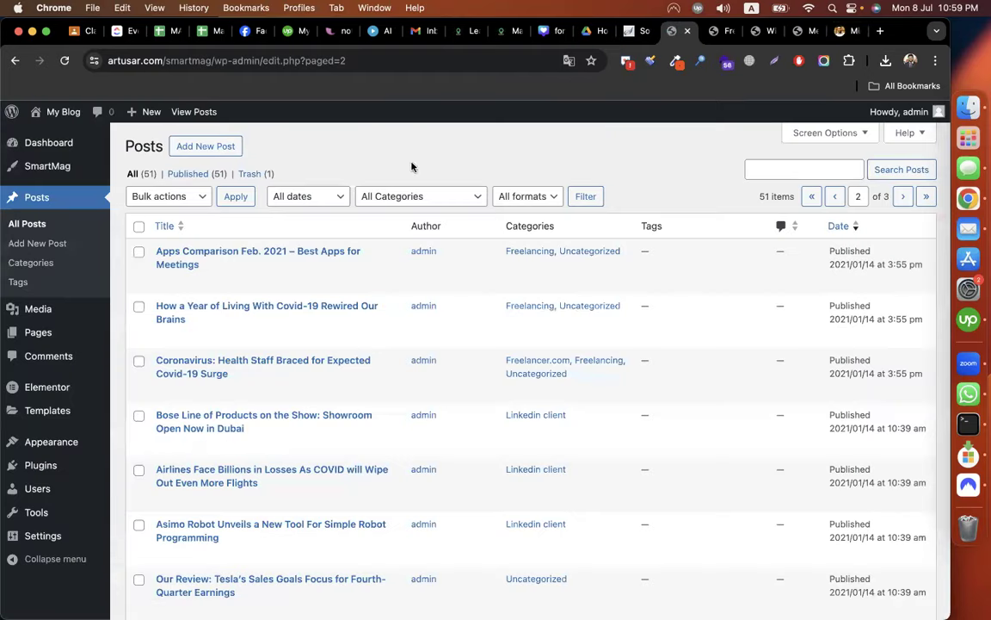
{"action": "scroll", "coordinate": [258, 491], "scroll_direction": "down", "scroll_amount": 15}
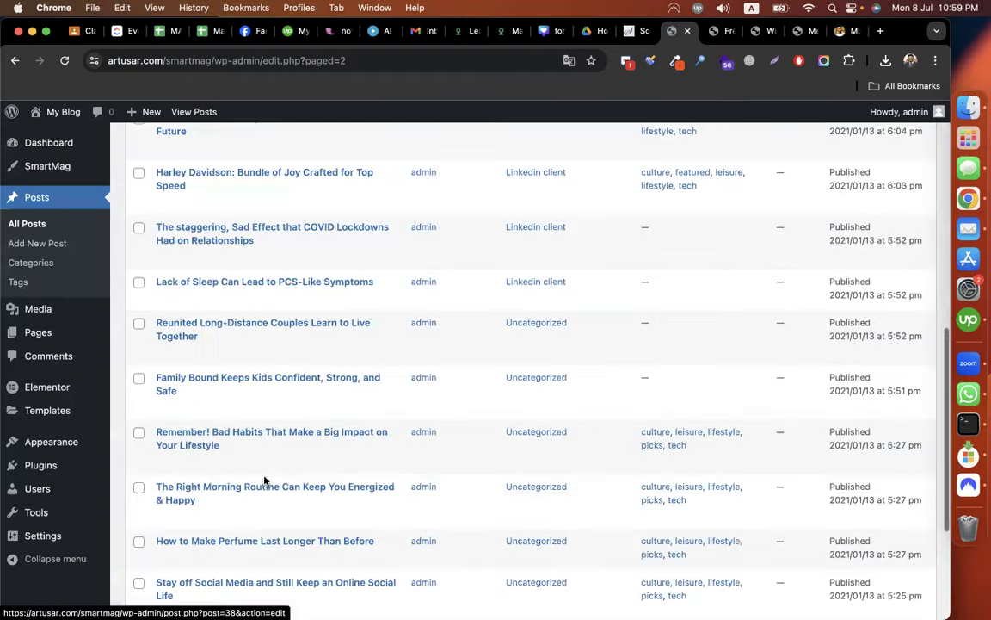
{"action": "scroll", "coordinate": [265, 481], "scroll_direction": "up", "scroll_amount": 15}
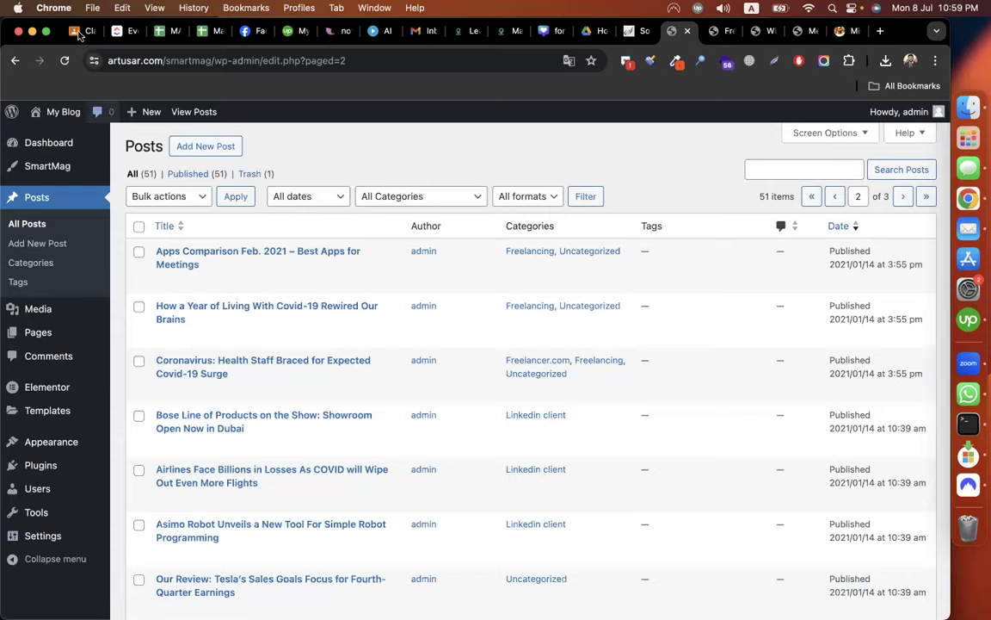
{"action": "key", "text": "super+1"}
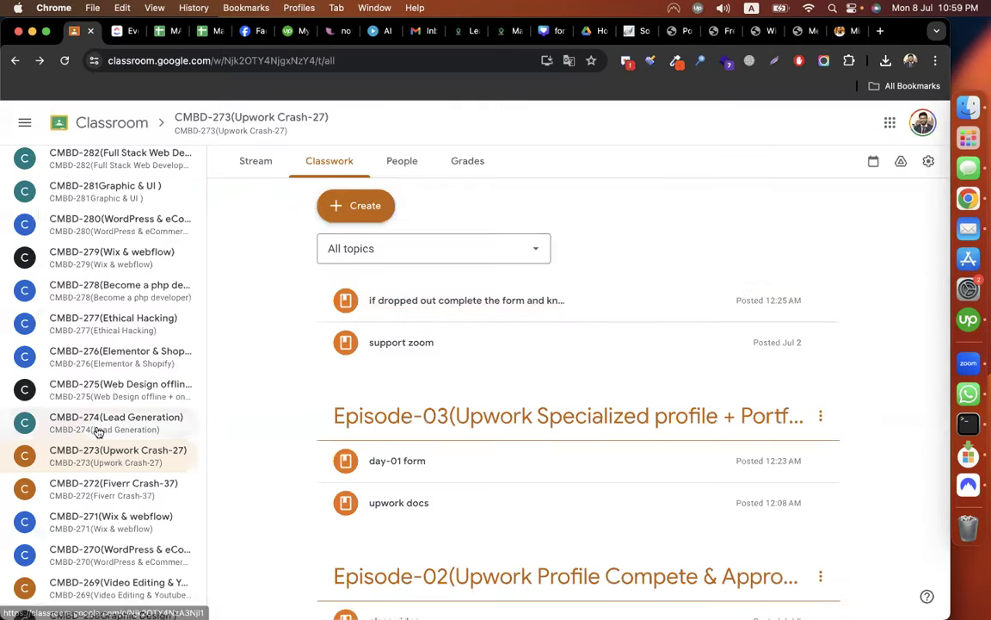
Open the Classwork page of the CMBD-250 WordPress & eCommerce class.
{"action": "scroll", "coordinate": [98, 432], "scroll_direction": "up", "scroll_amount": 1}
{"action": "scroll", "coordinate": [98, 432], "scroll_direction": "down", "scroll_amount": 20}
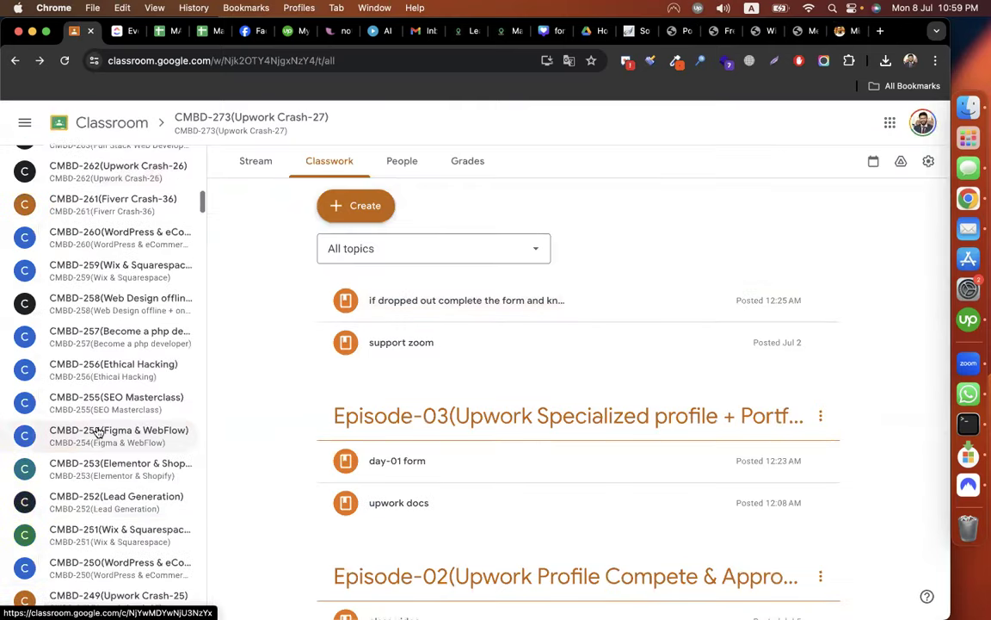
{"action": "left_click", "coordinate": [129, 519]}
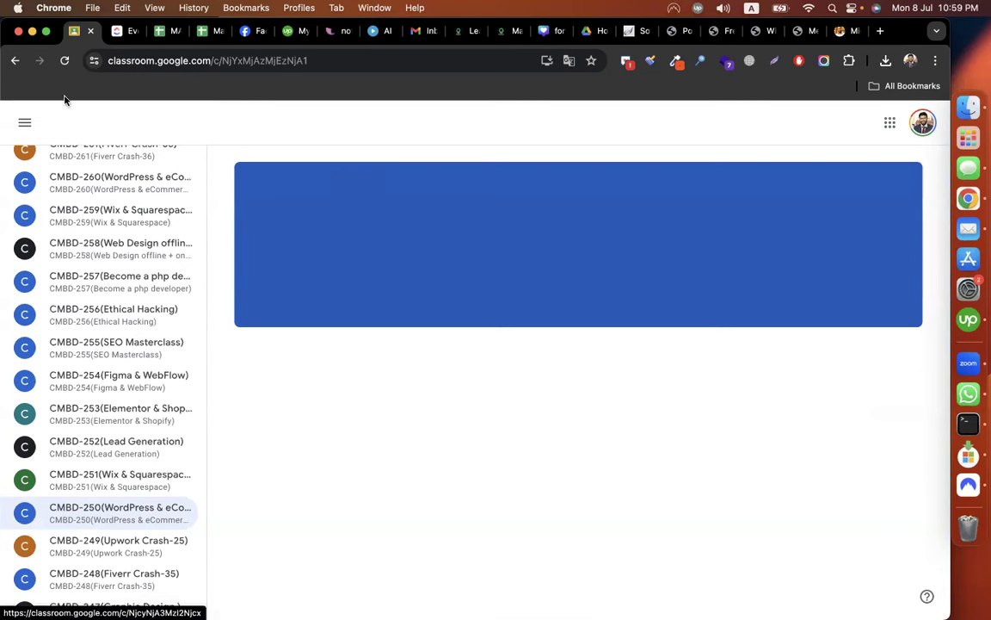
{"action": "left_click", "coordinate": [63, 62]}
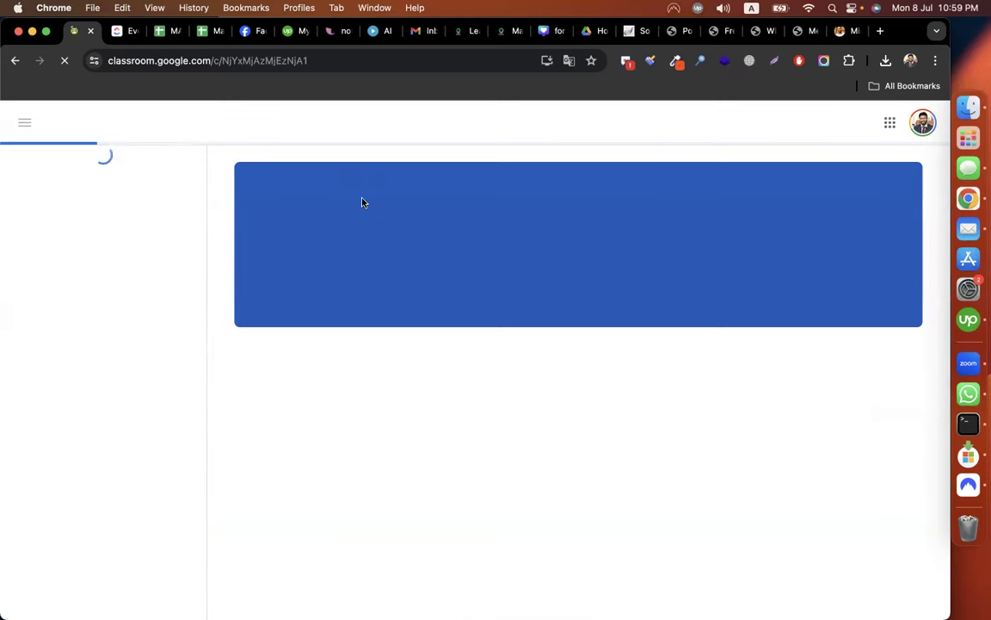
{"action": "left_click", "coordinate": [330, 160]}
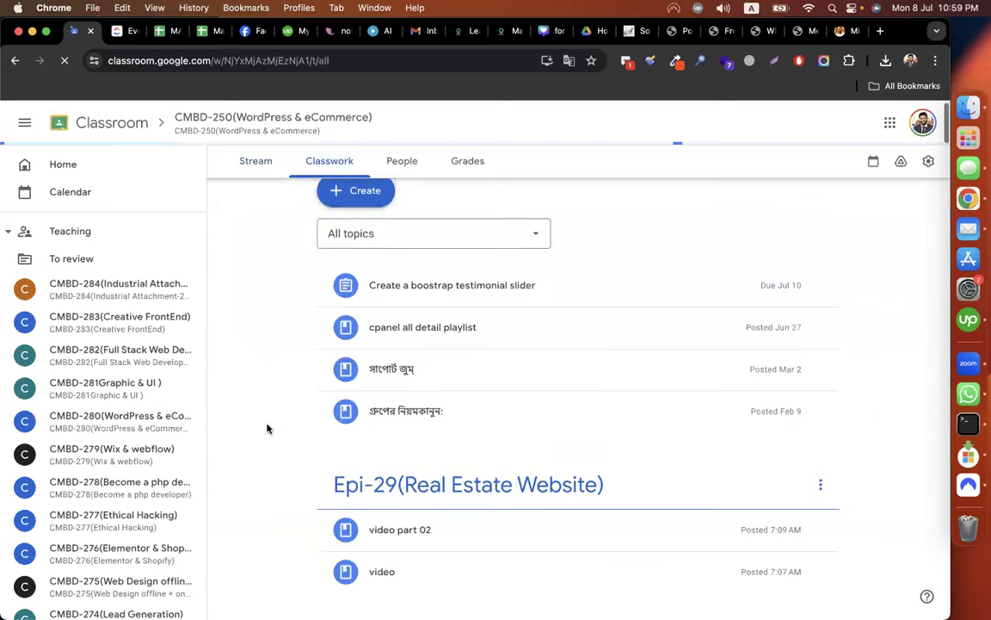
Delete the 'get class video' material from the epi-28 topic.
{"action": "scroll", "coordinate": [267, 429], "scroll_direction": "down", "scroll_amount": 4}
{"action": "scroll", "coordinate": [653, 484], "scroll_direction": "up", "scroll_amount": 4}
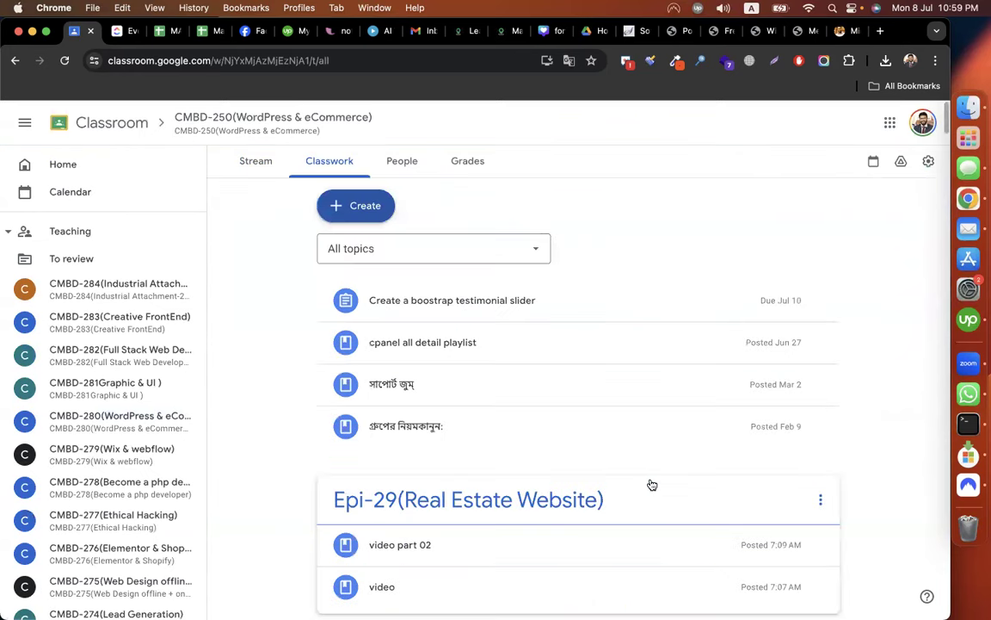
{"action": "scroll", "coordinate": [811, 499], "scroll_direction": "down", "scroll_amount": 3}
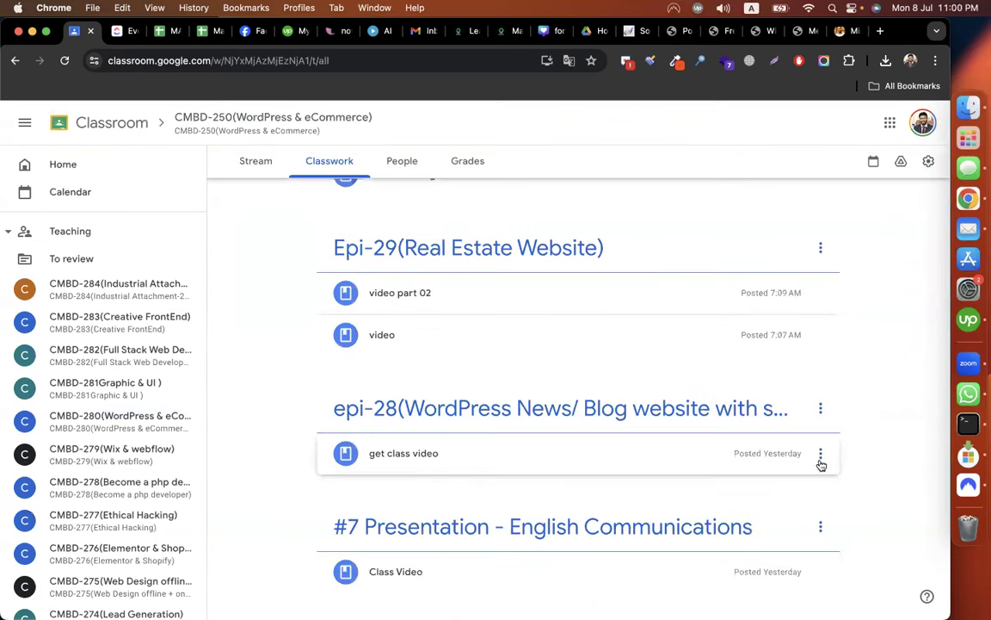
{"action": "left_click", "coordinate": [820, 456]}
{"action": "left_click", "coordinate": [774, 506]}
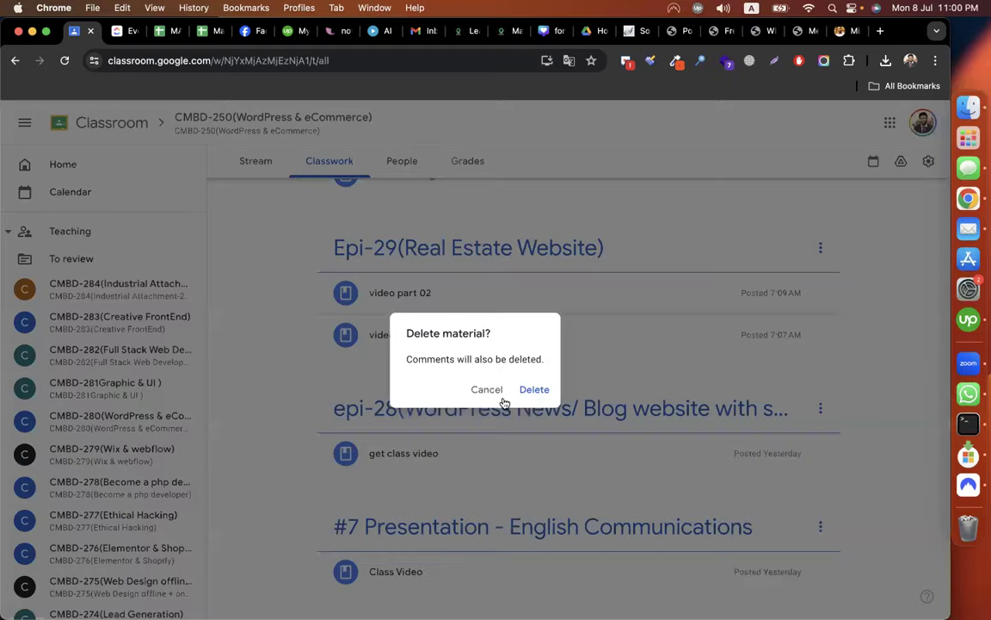
{"action": "left_click", "coordinate": [535, 393]}
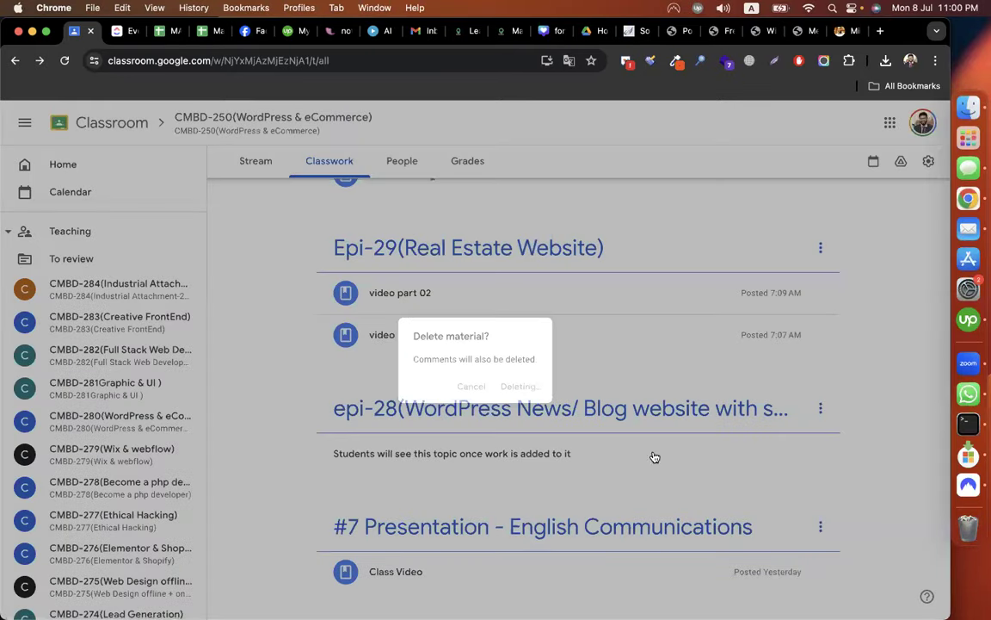